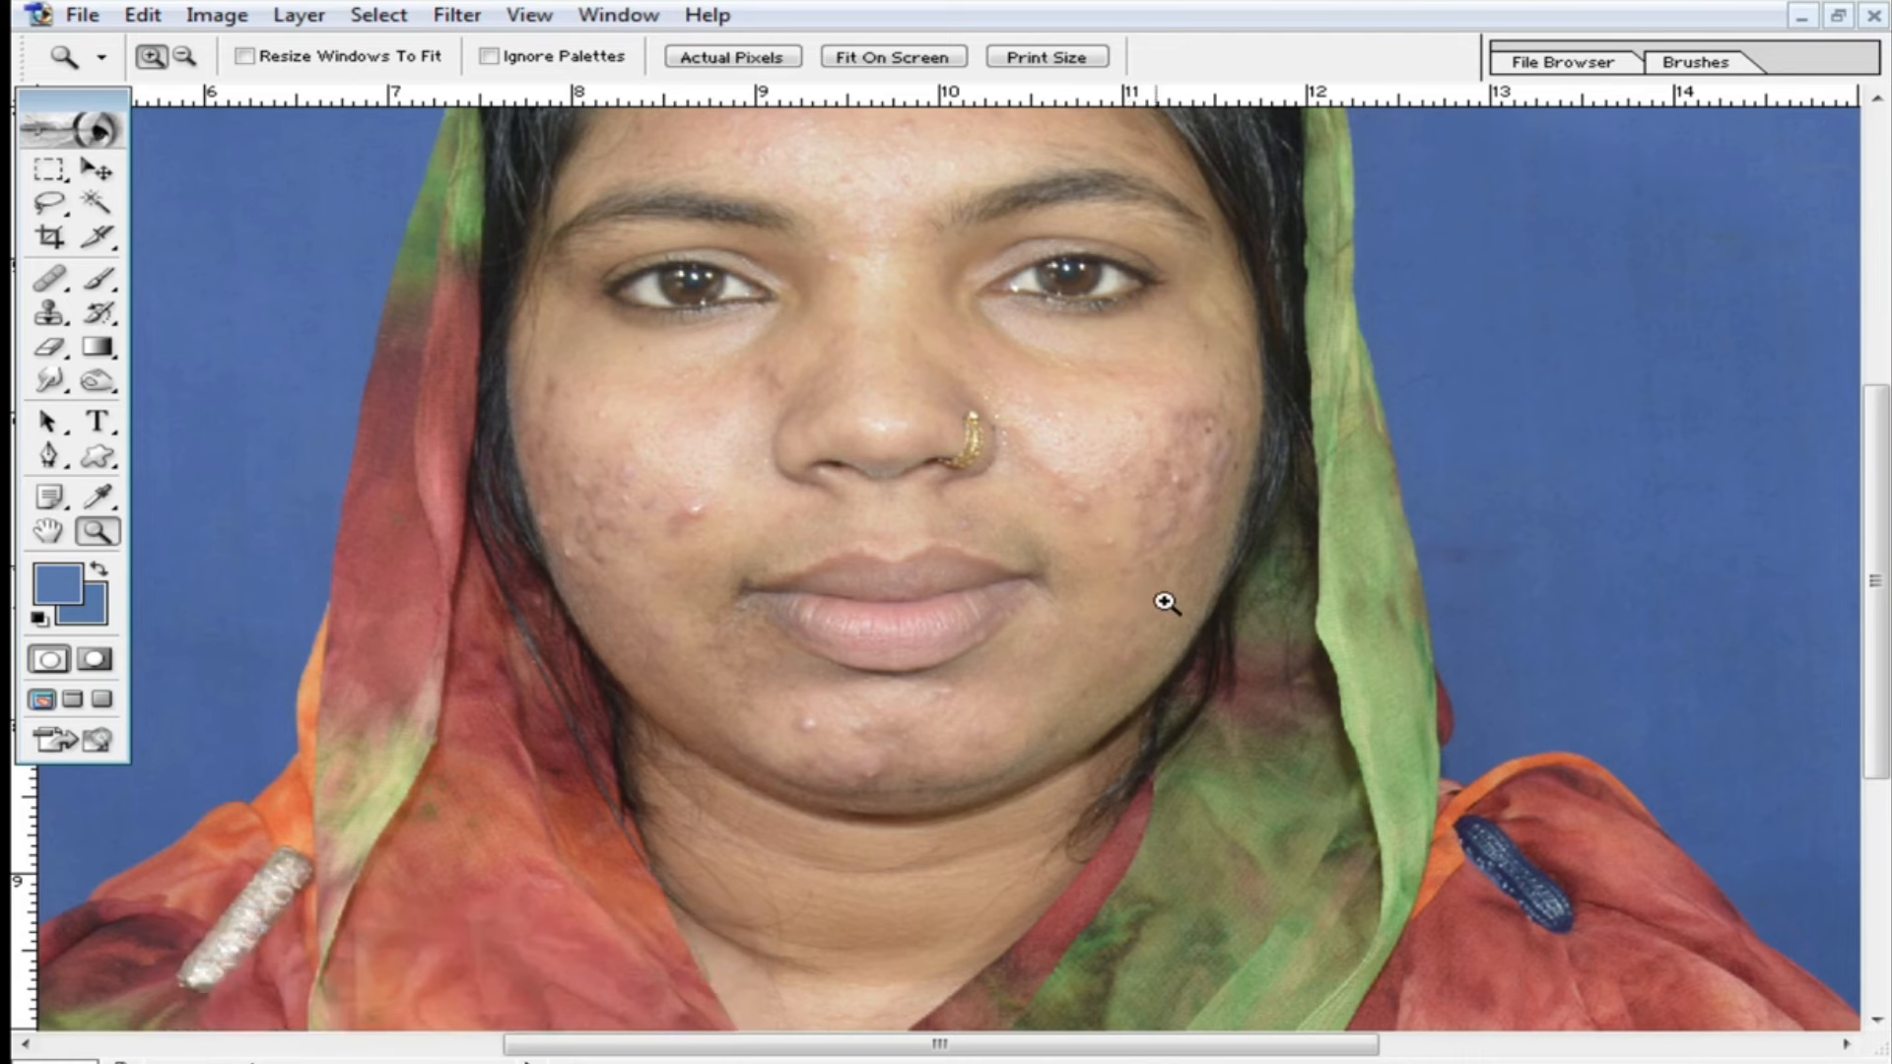
Show the Layers palette and duplicate the Background layer as "Background copy" in _DSC0321.JPG.
scroll(1078, 548, "up", 2)
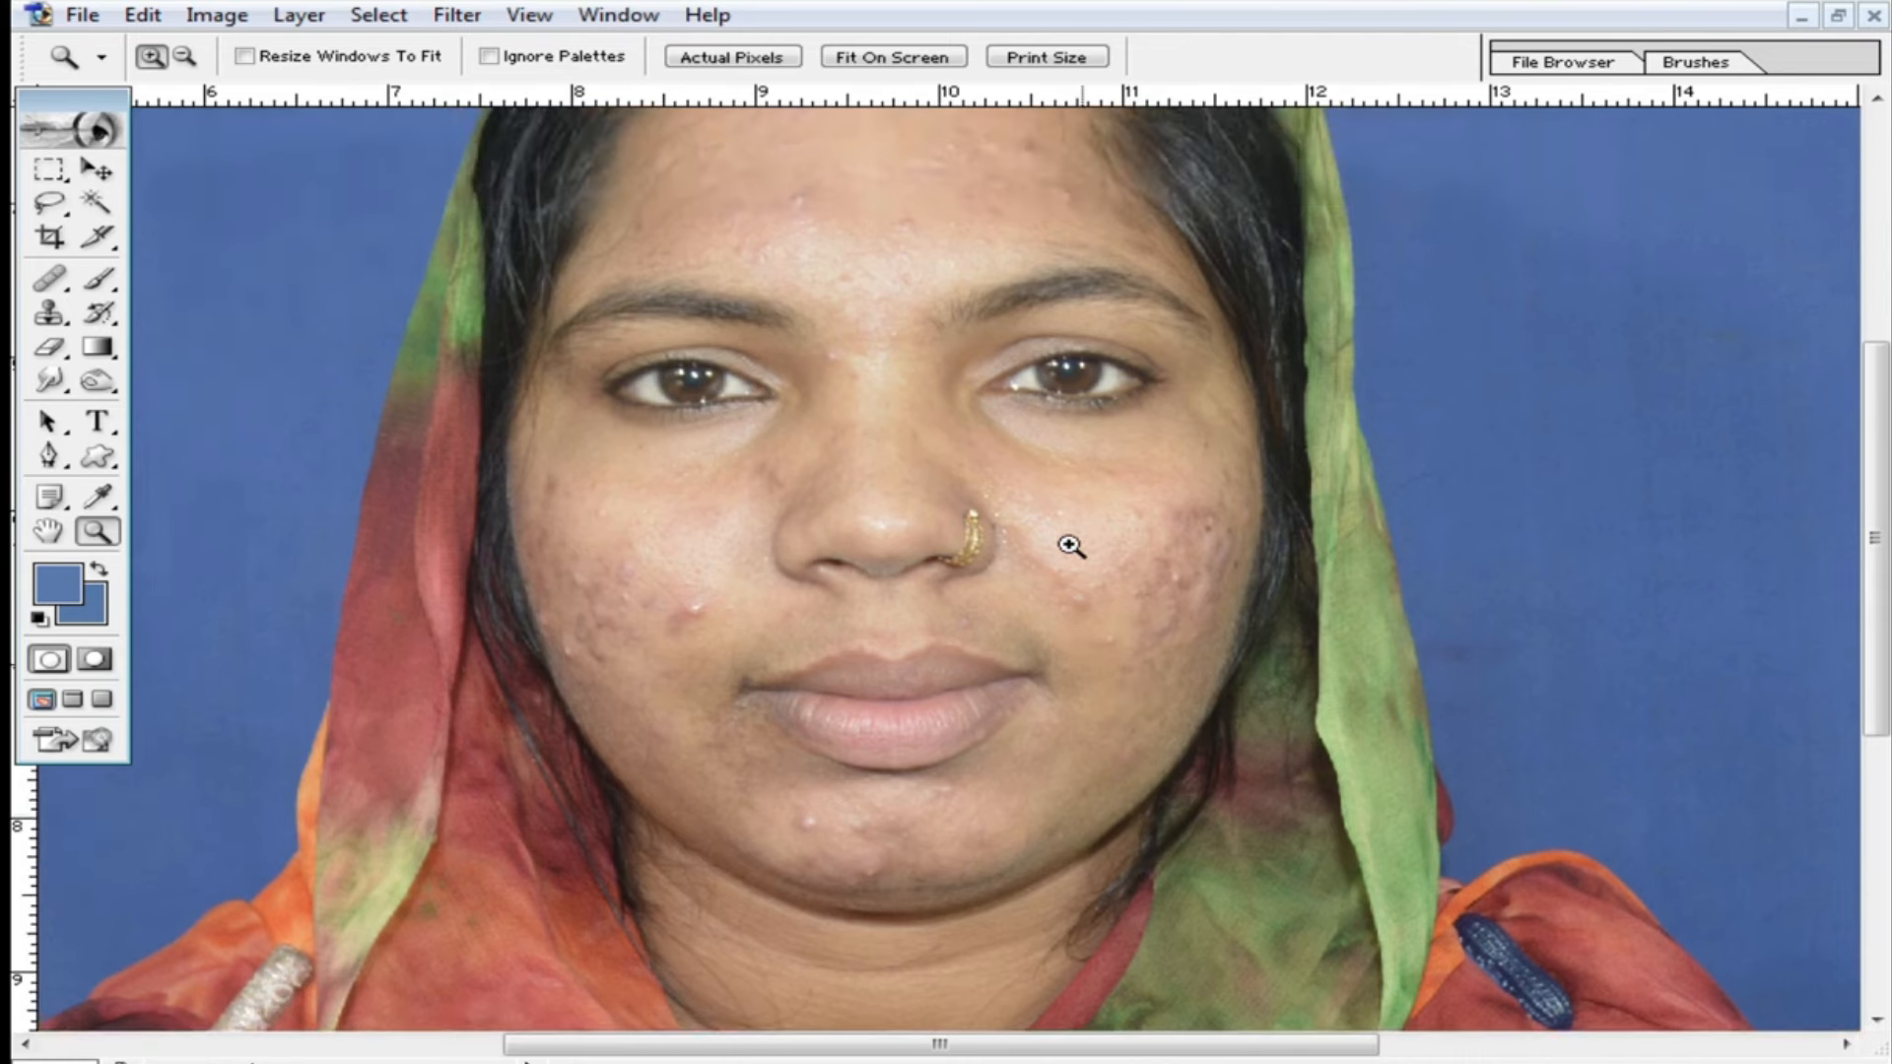
key("F7")
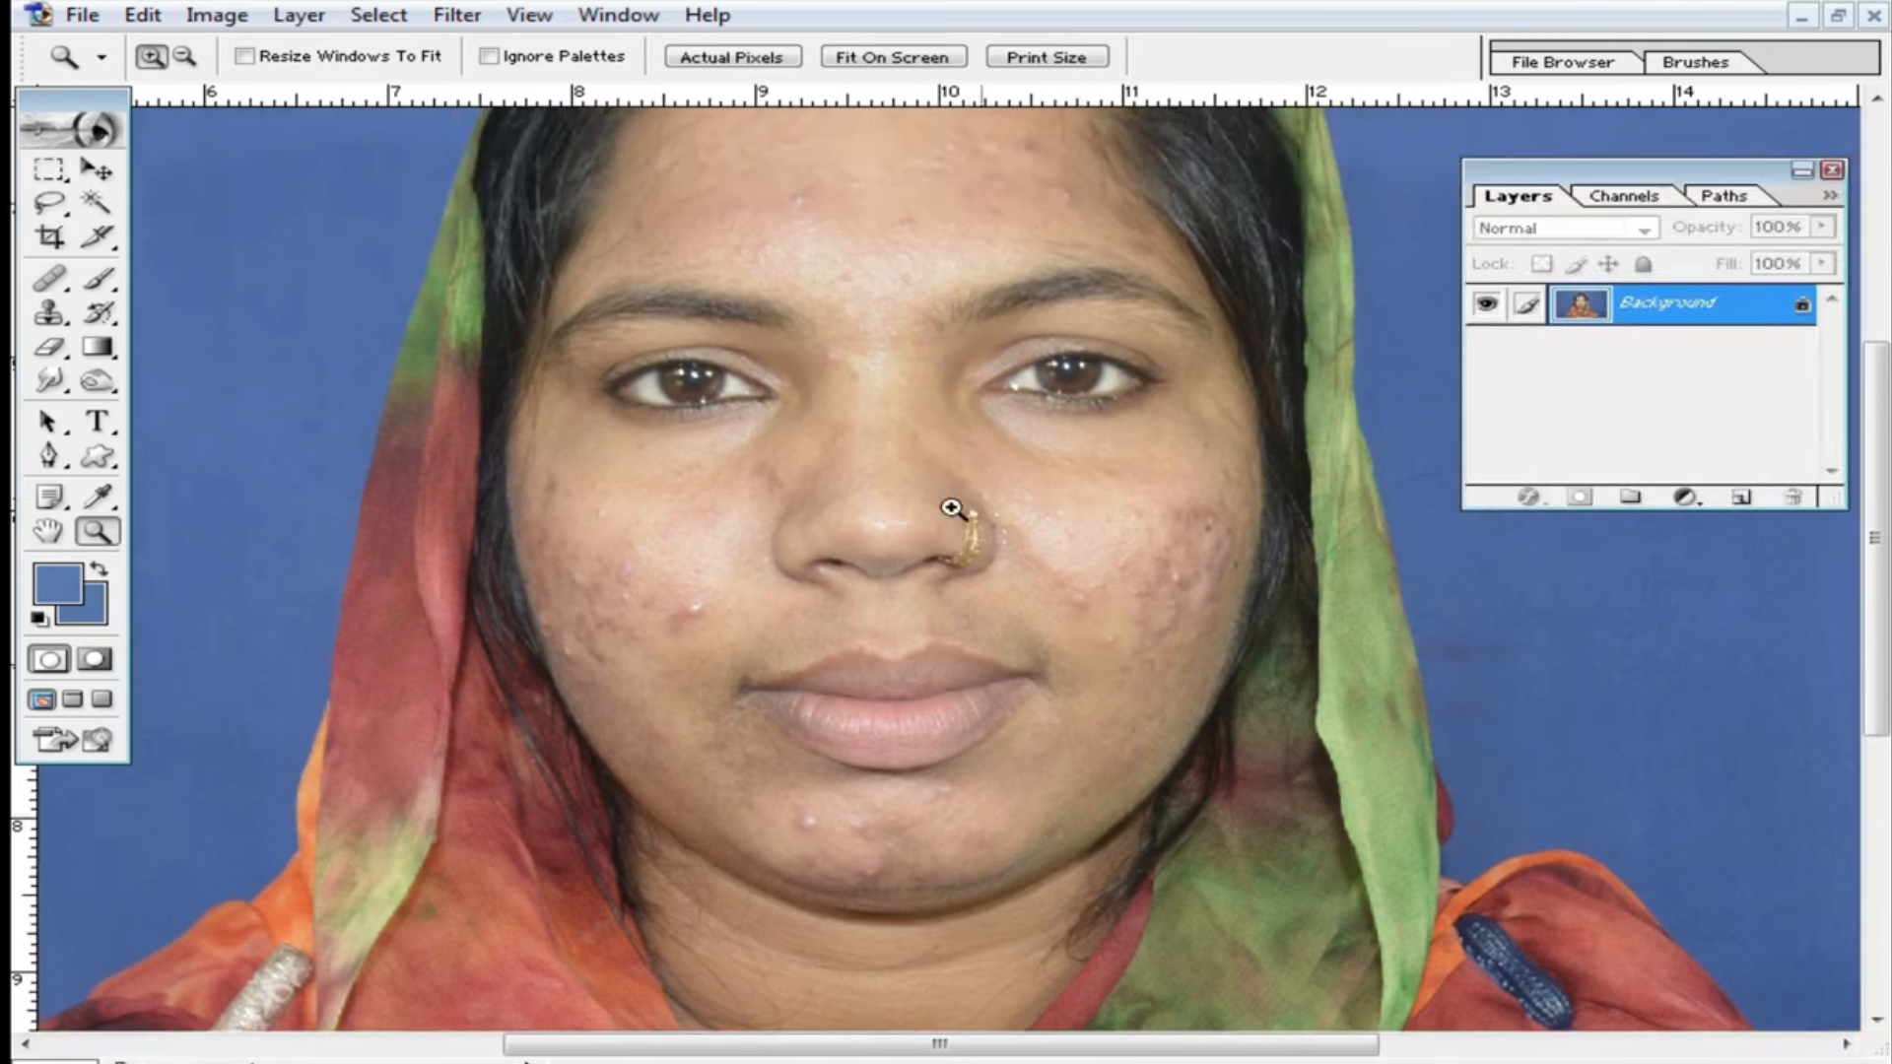
left_click(905, 540)
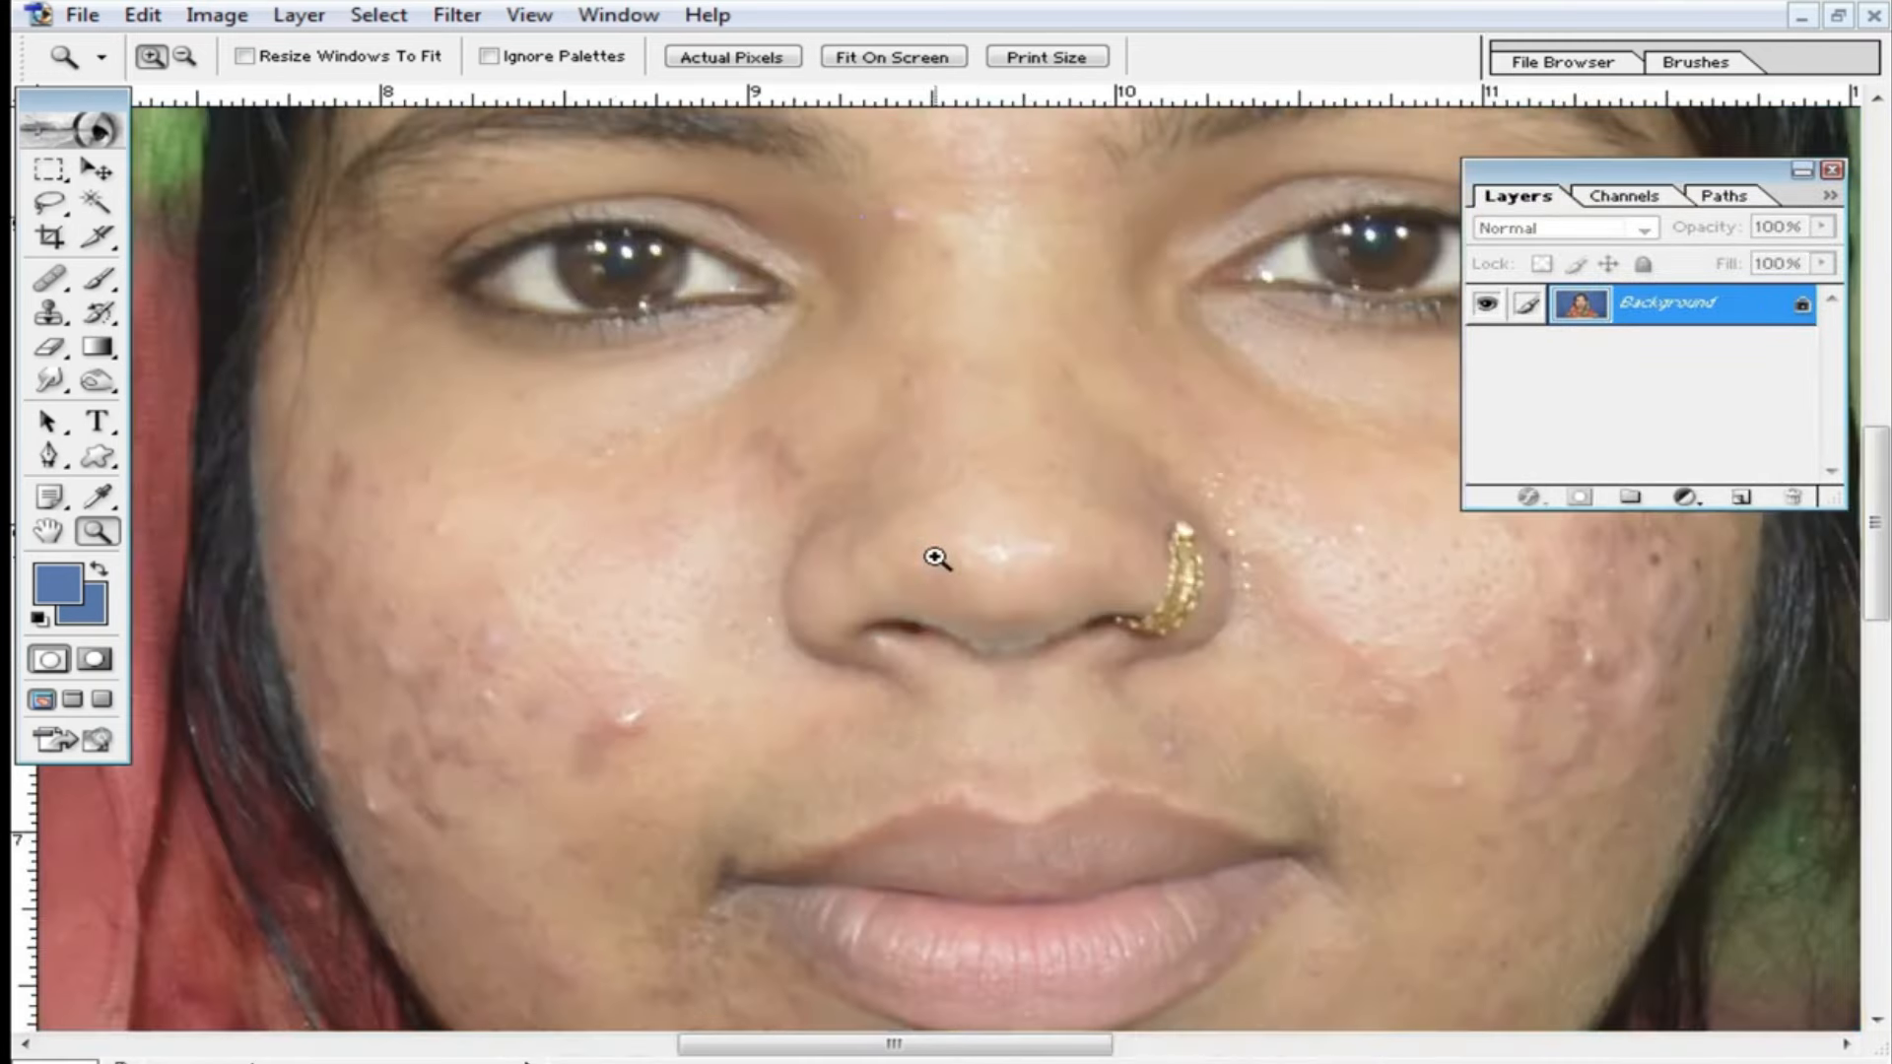
scroll(771, 722, "down", 3)
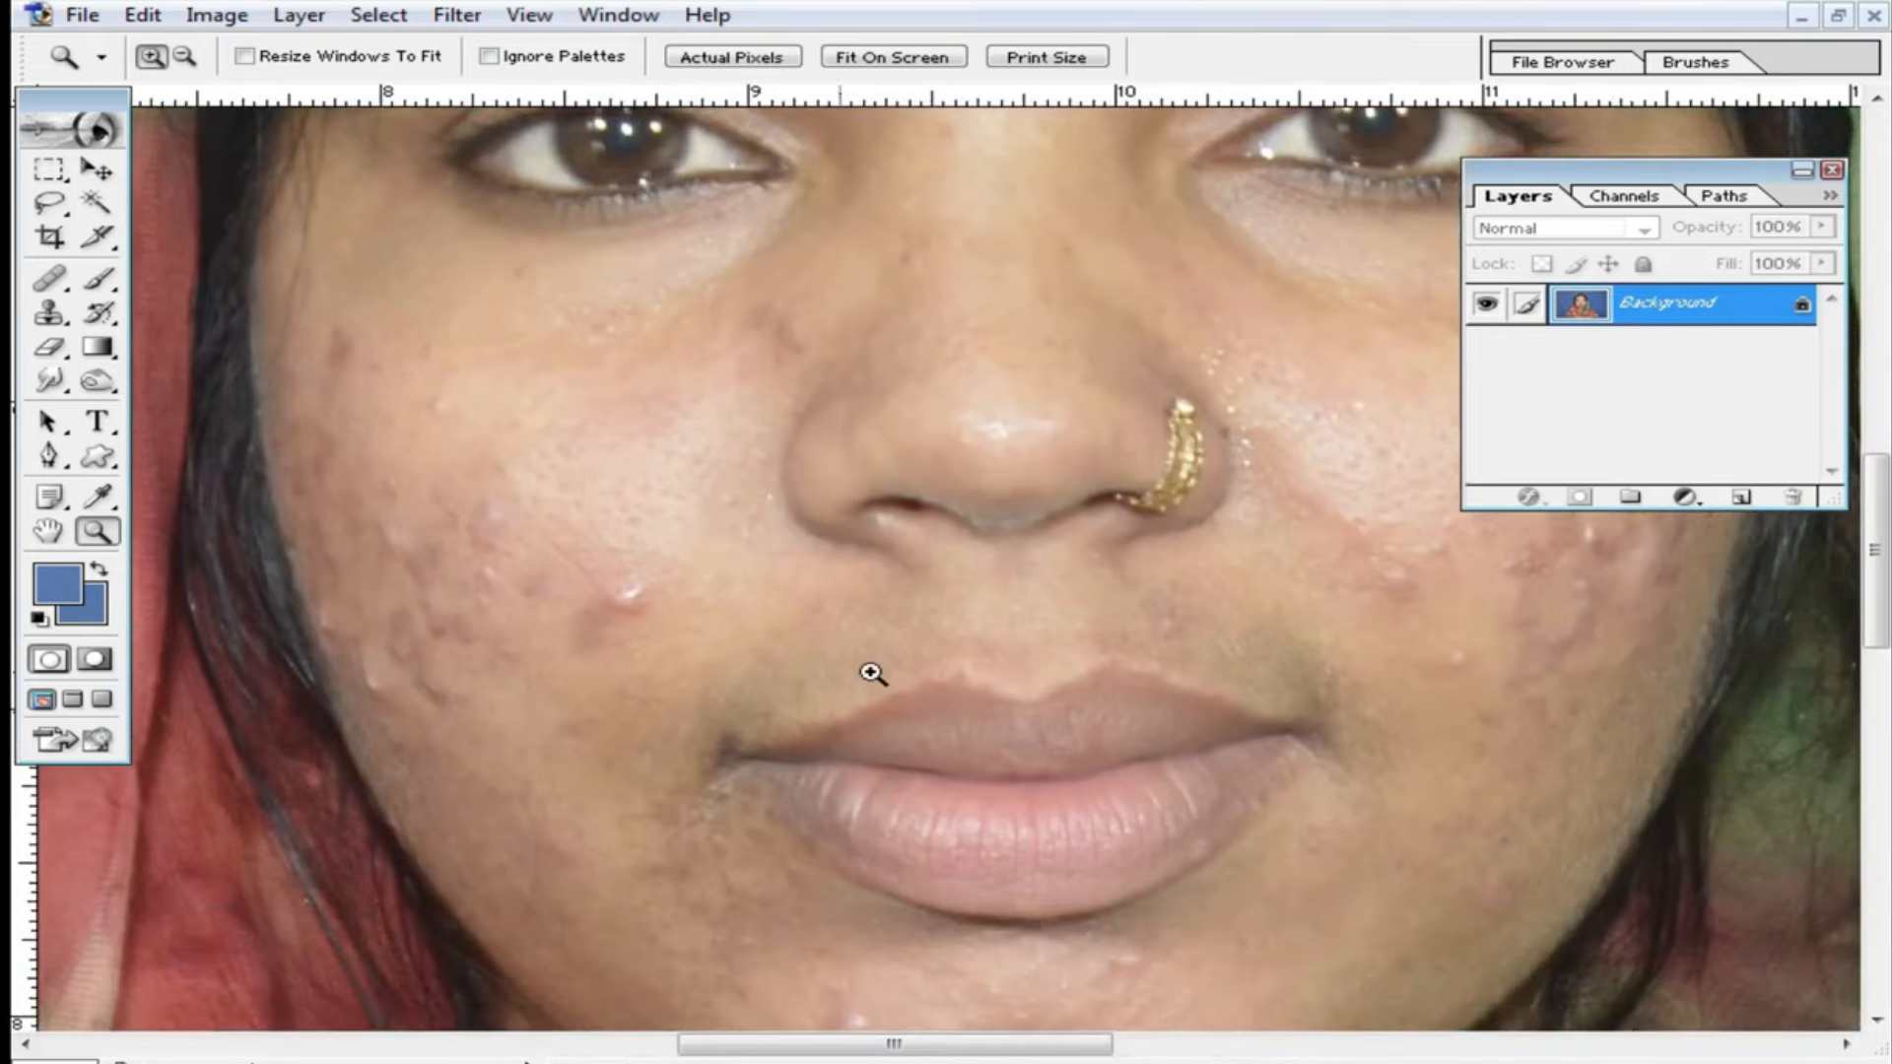
left_click(1123, 672)
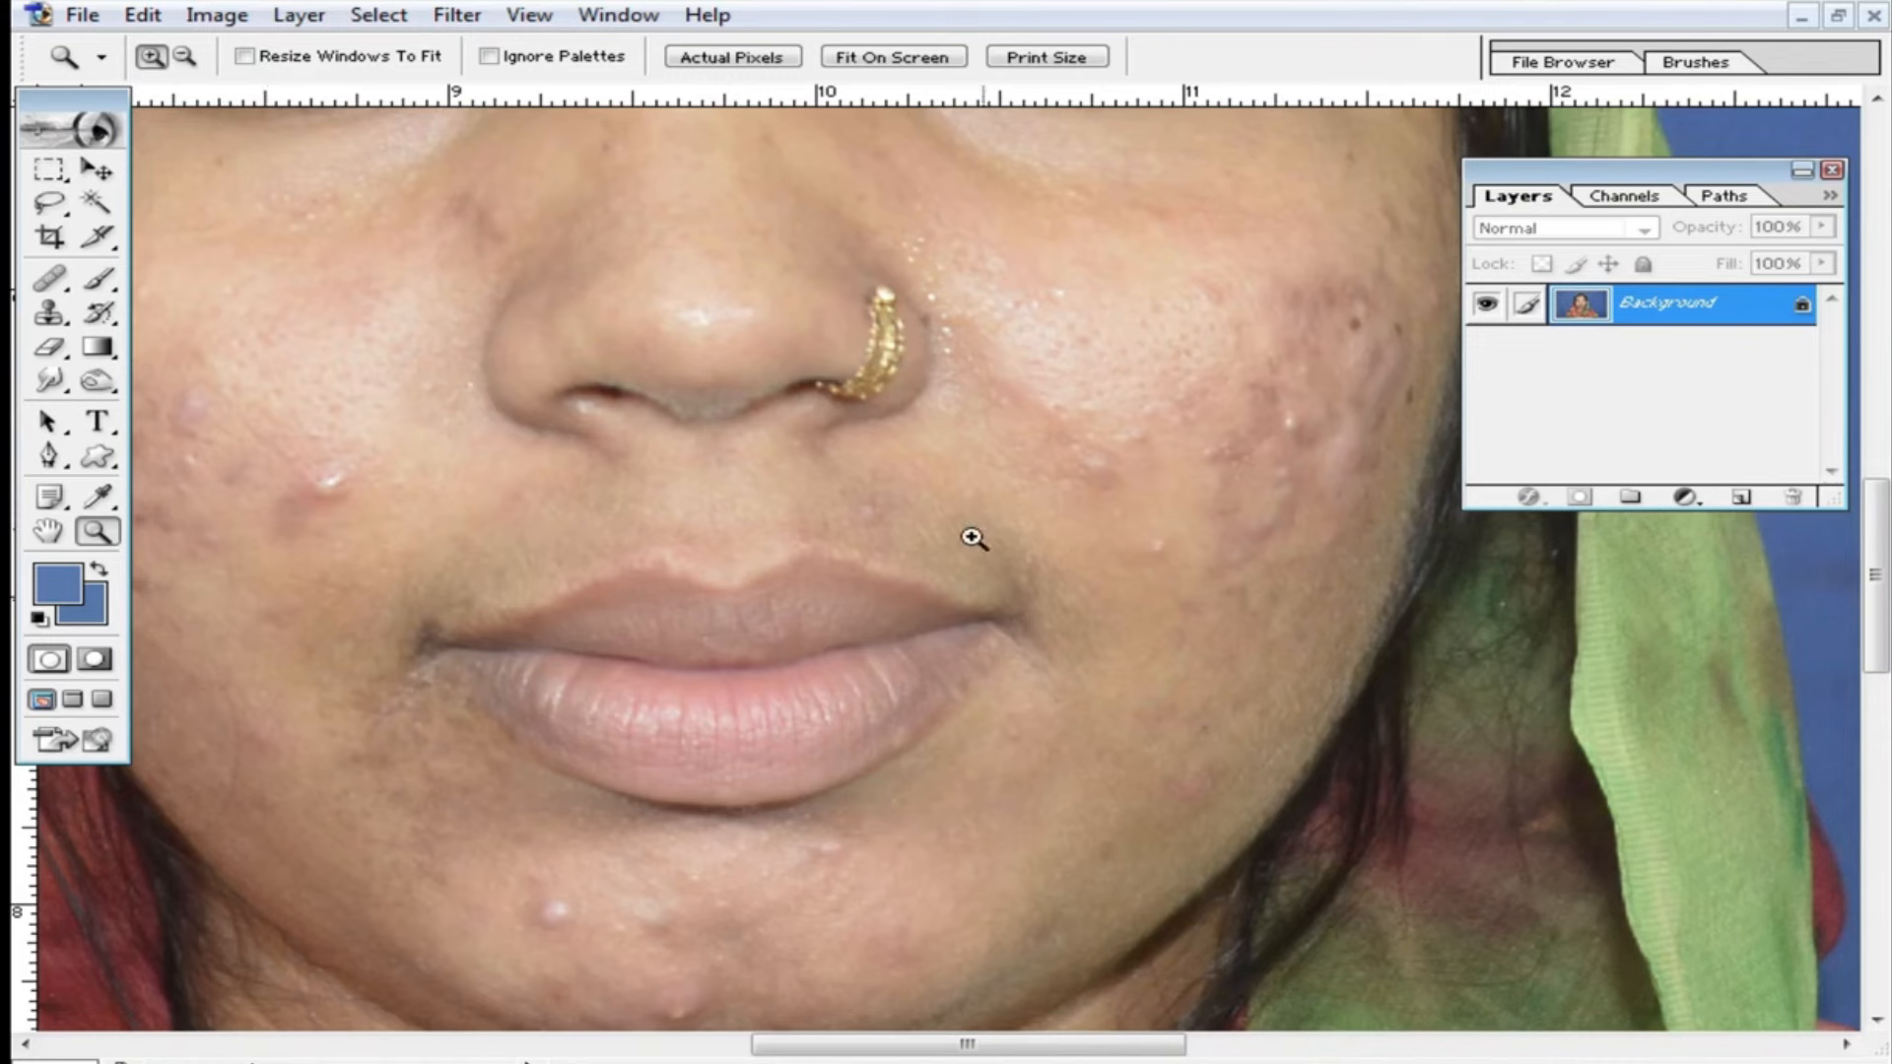
left_click(946, 606, "alt")
left_click_drag(912, 574, 1043, 717)
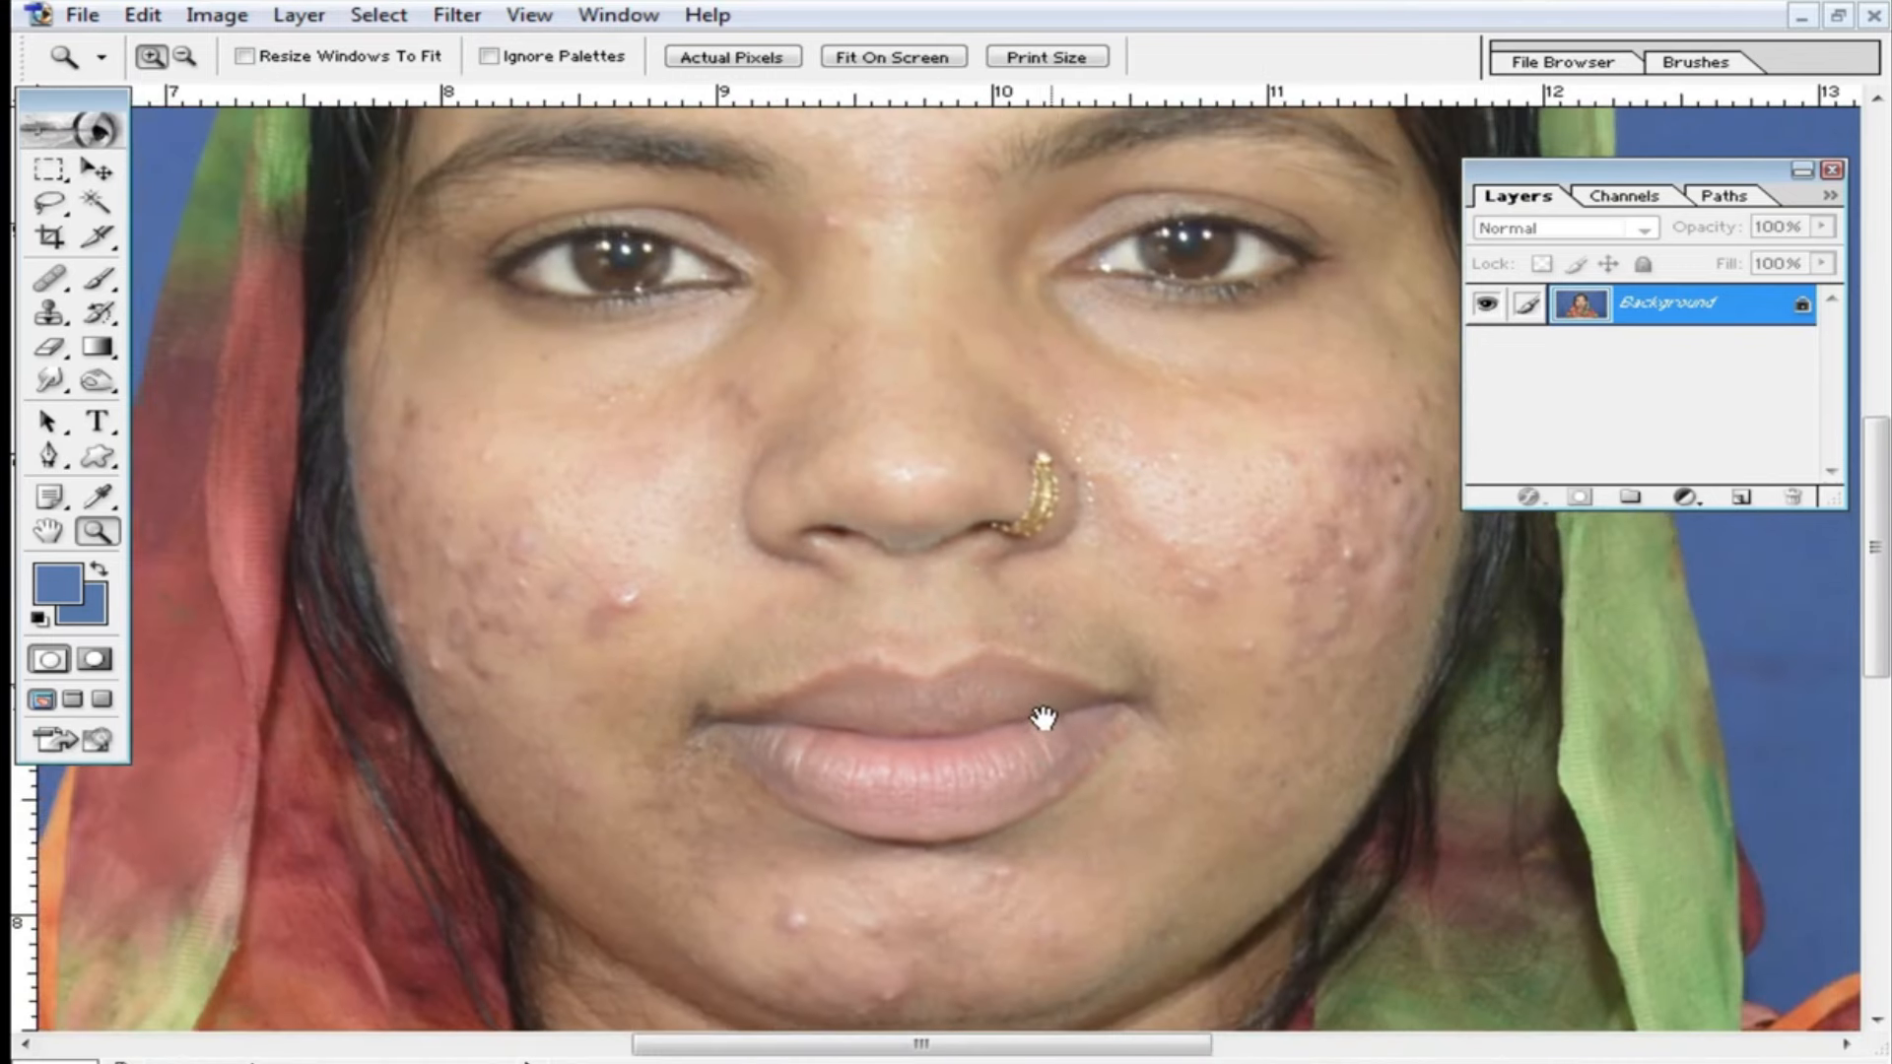
left_click_drag(1117, 559, 1104, 621)
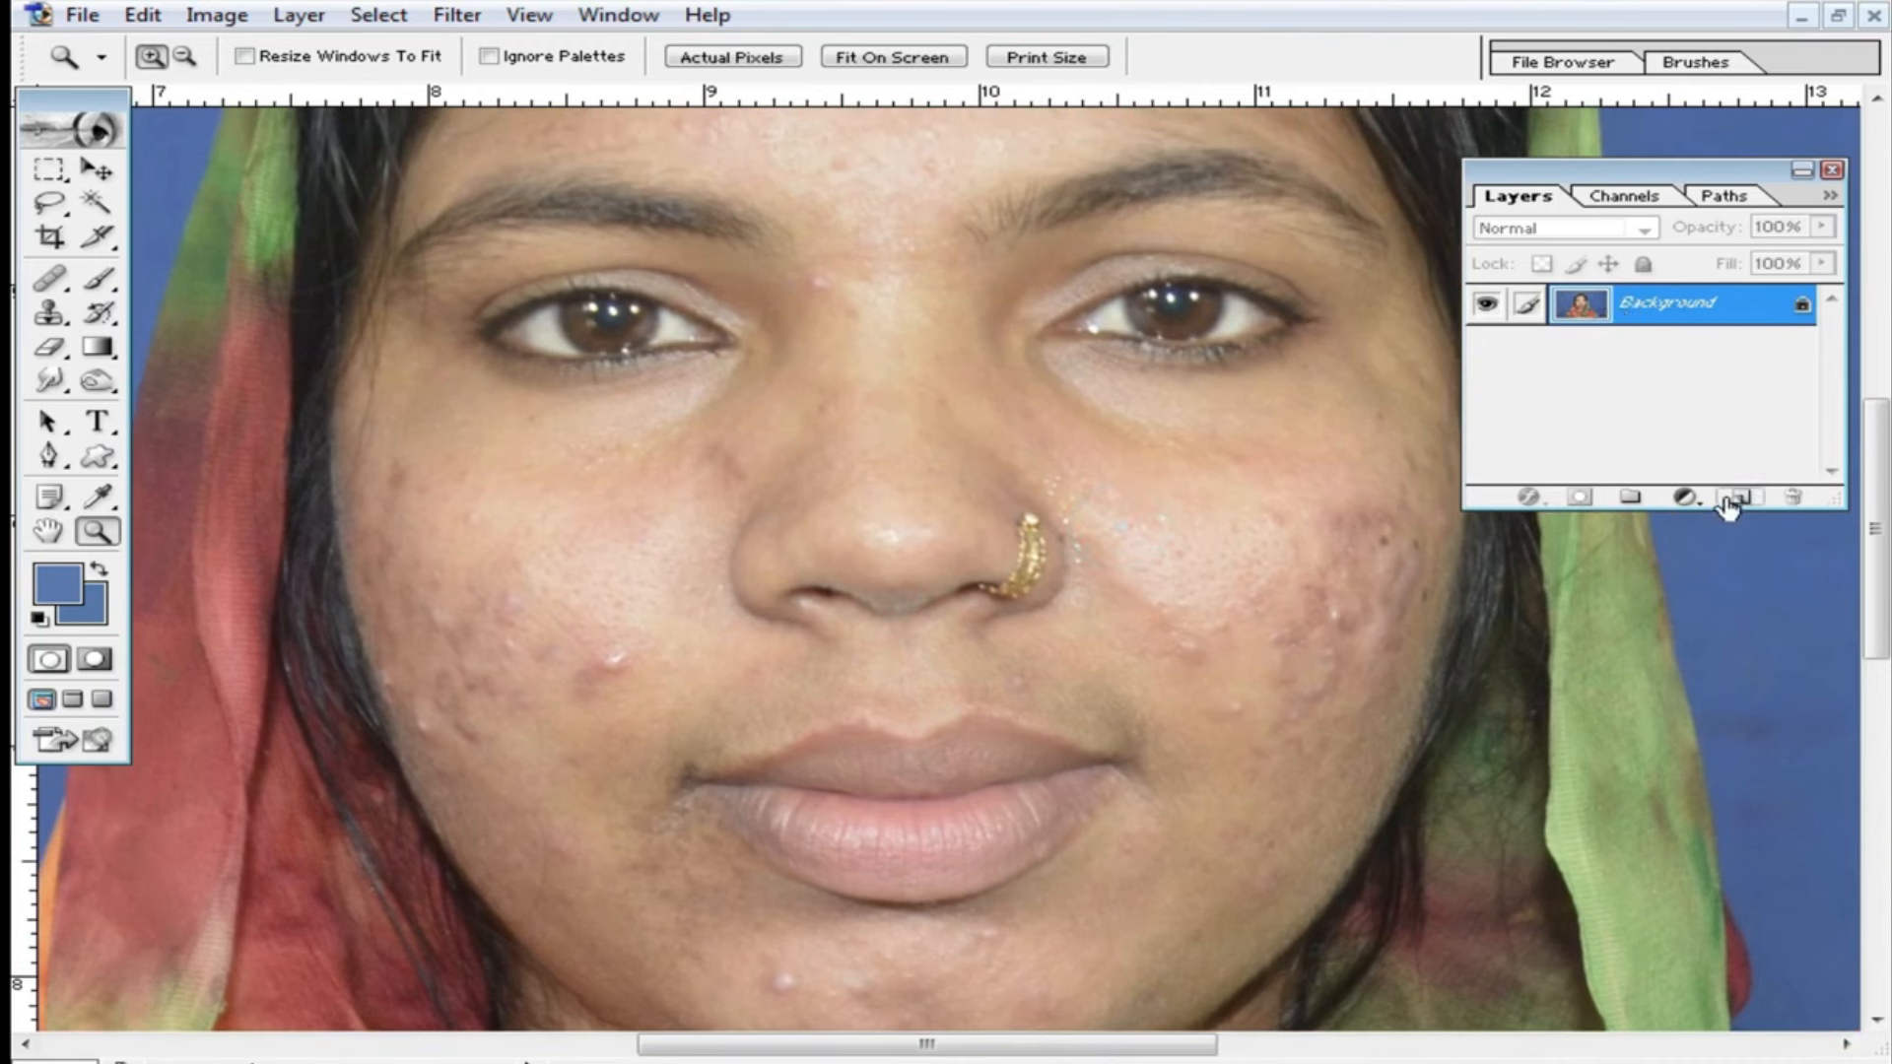
right_click(1668, 316)
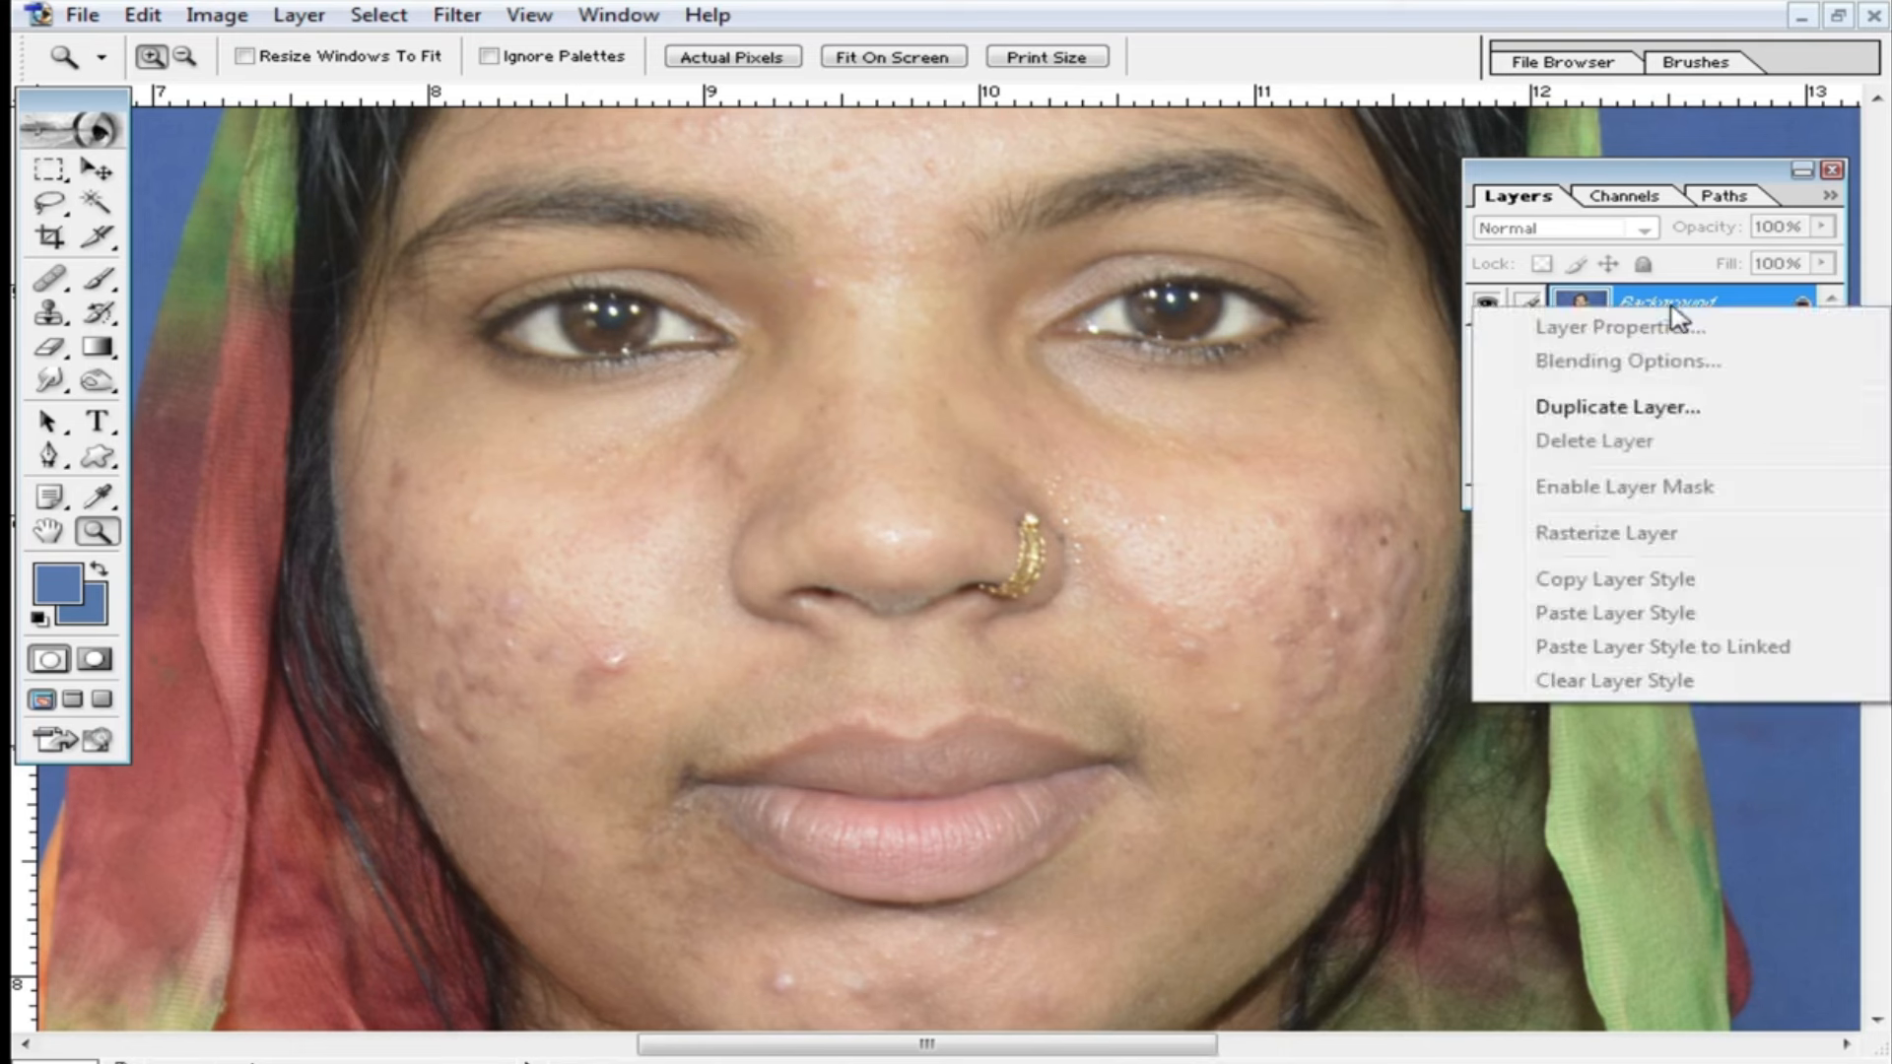
left_click(1627, 416)
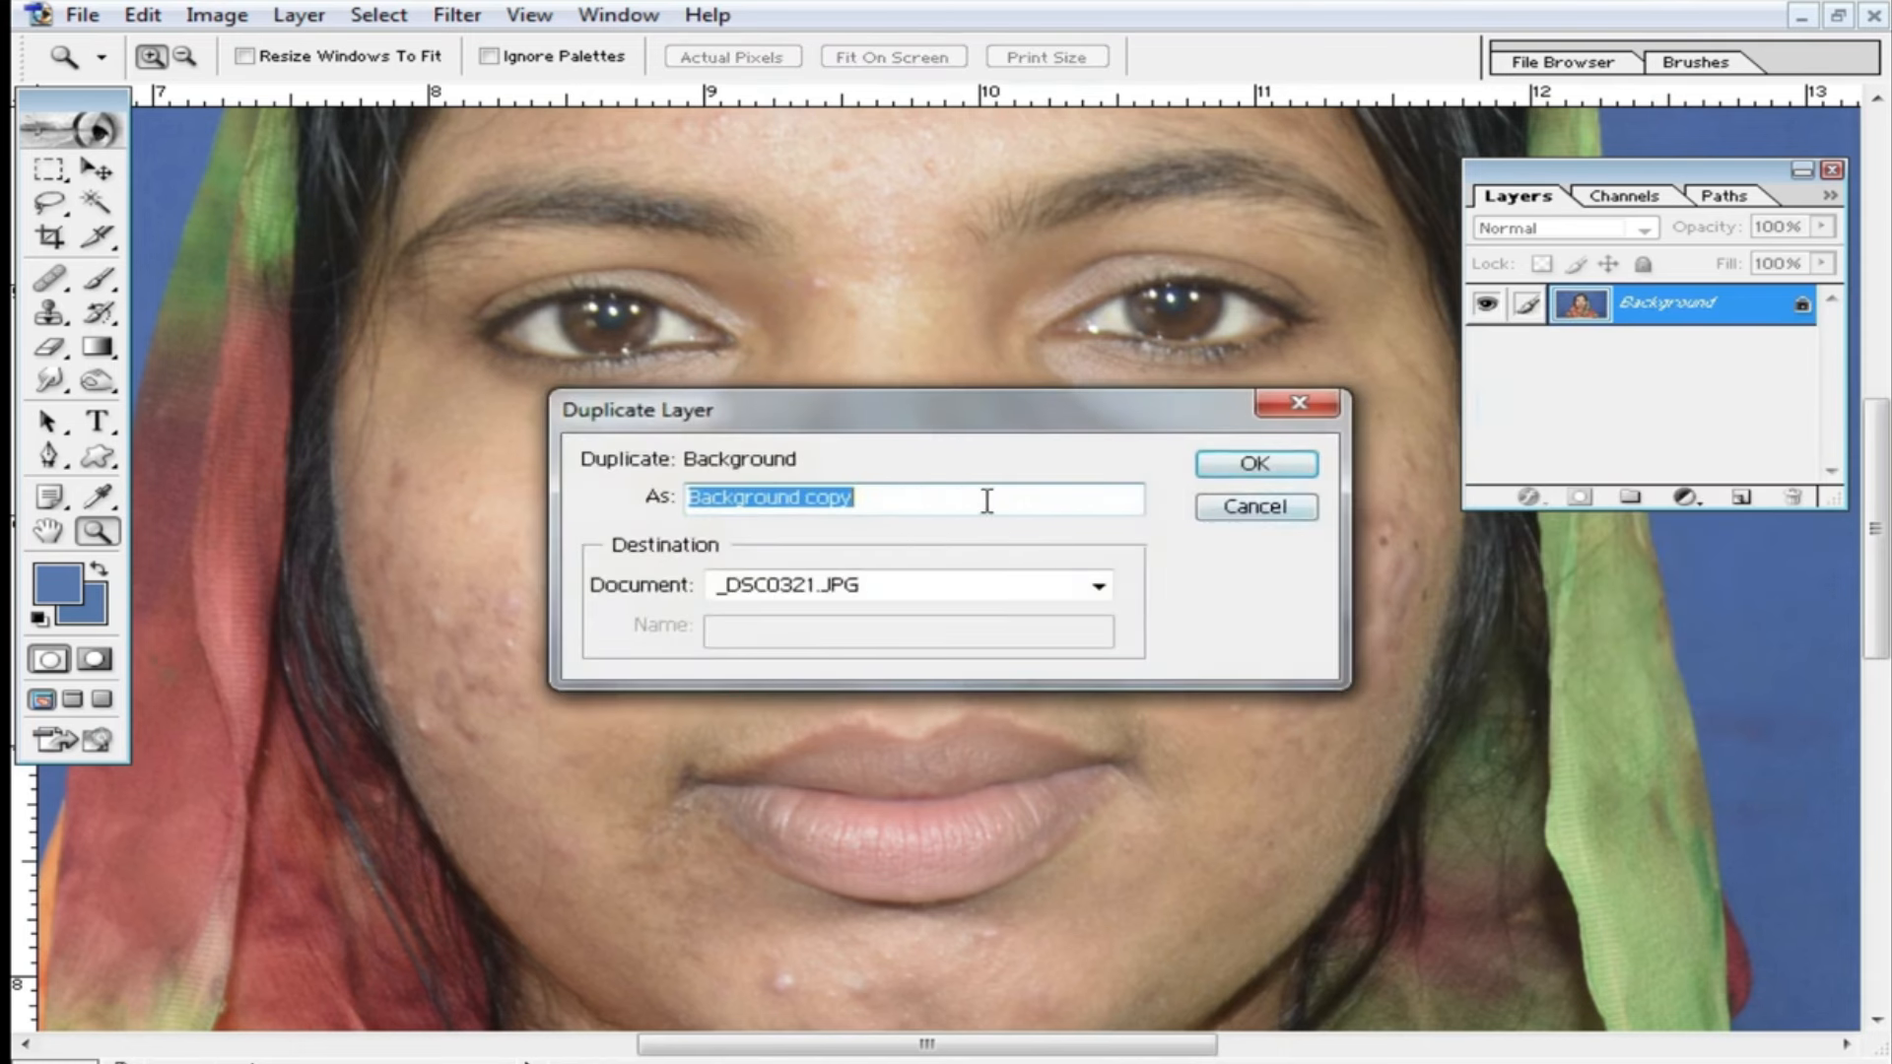
left_click(1259, 464)
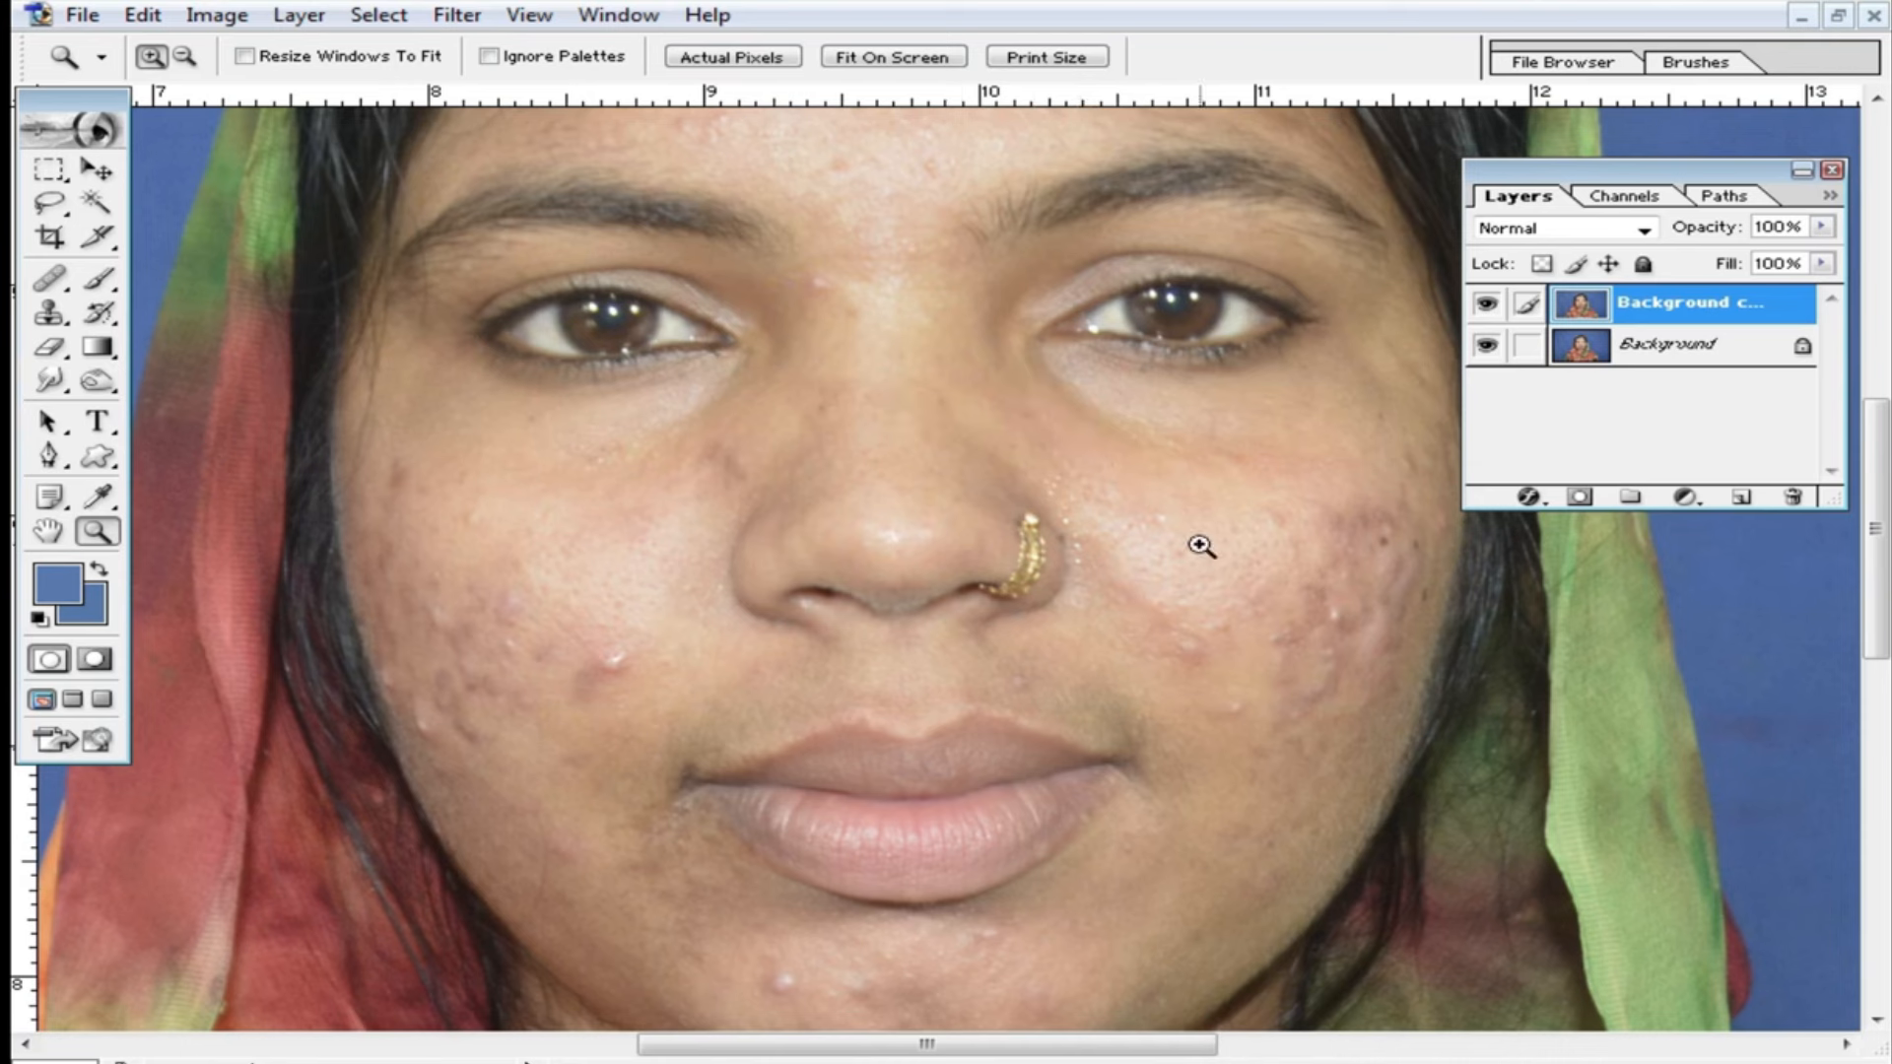
Select the facial skin on the forehead, nose and cheeks with the Magic Wand at tolerance 44.
left_click(98, 204)
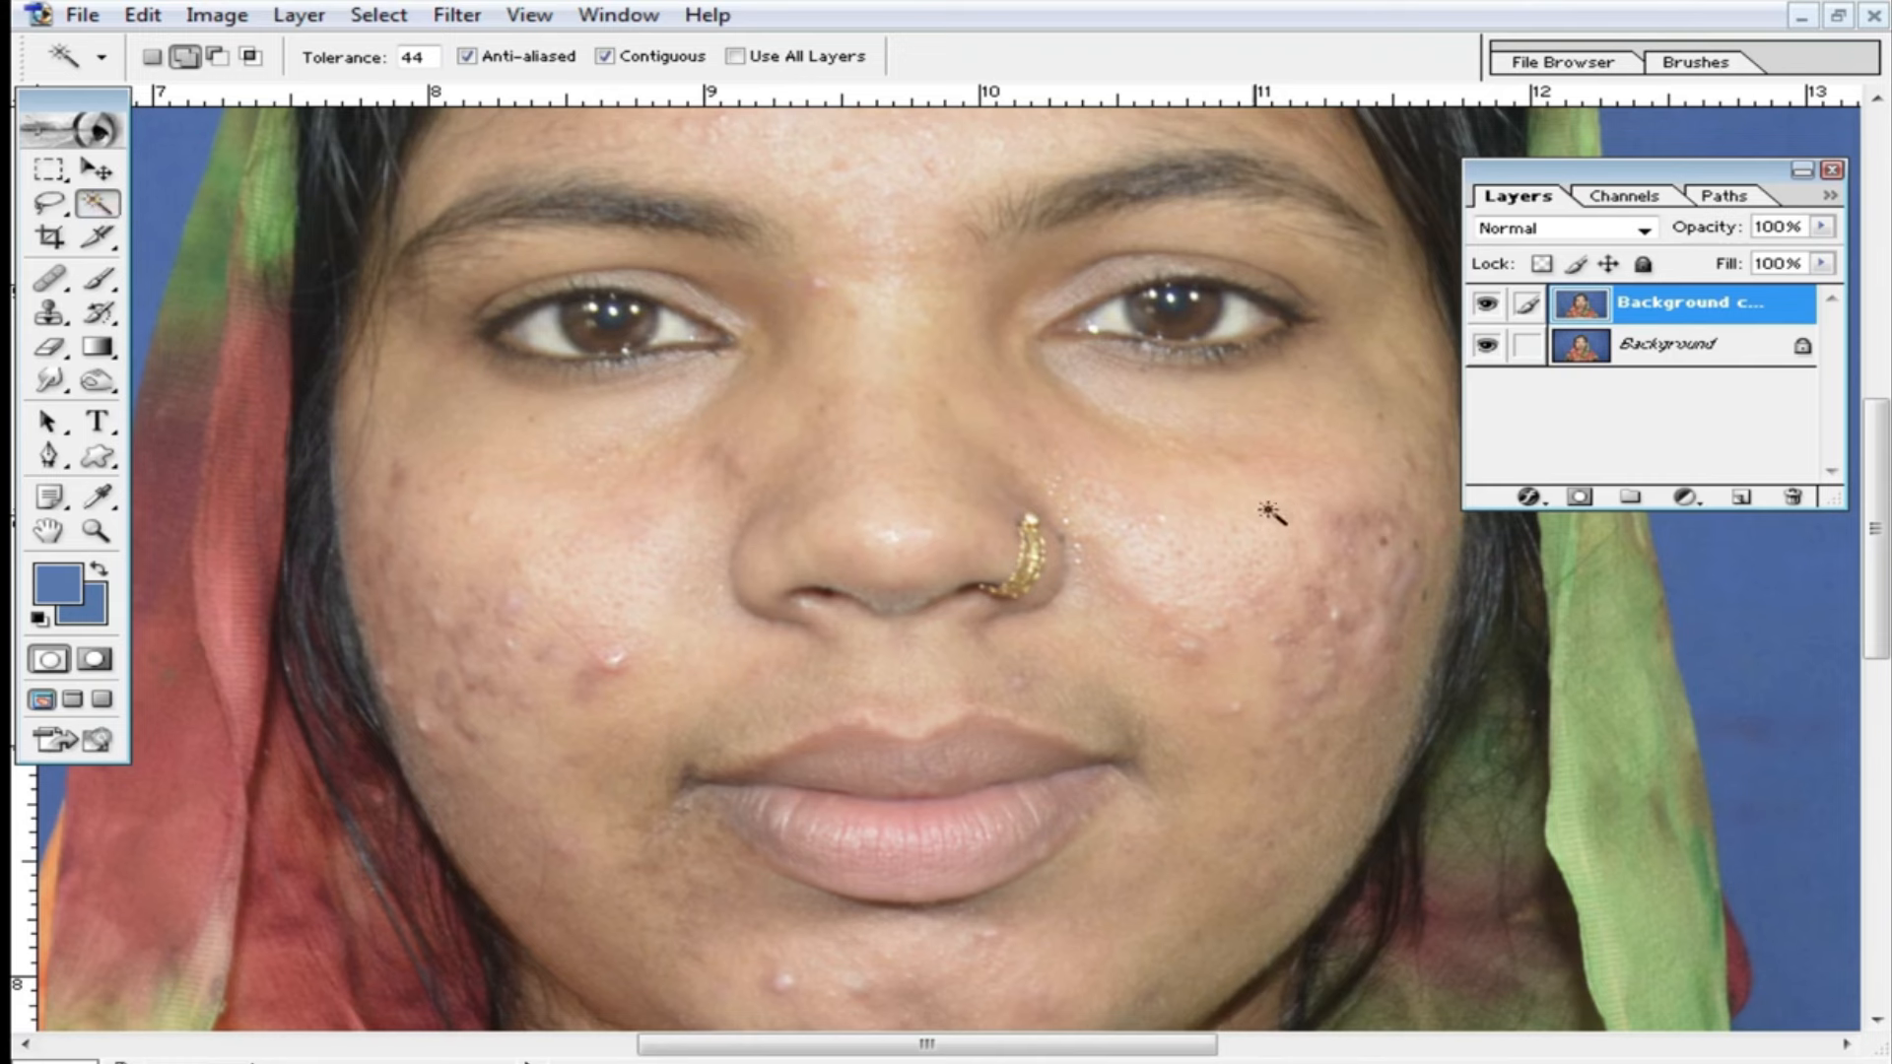
left_click(901, 257)
left_click(1365, 261)
left_click(1225, 571)
left_click(621, 592)
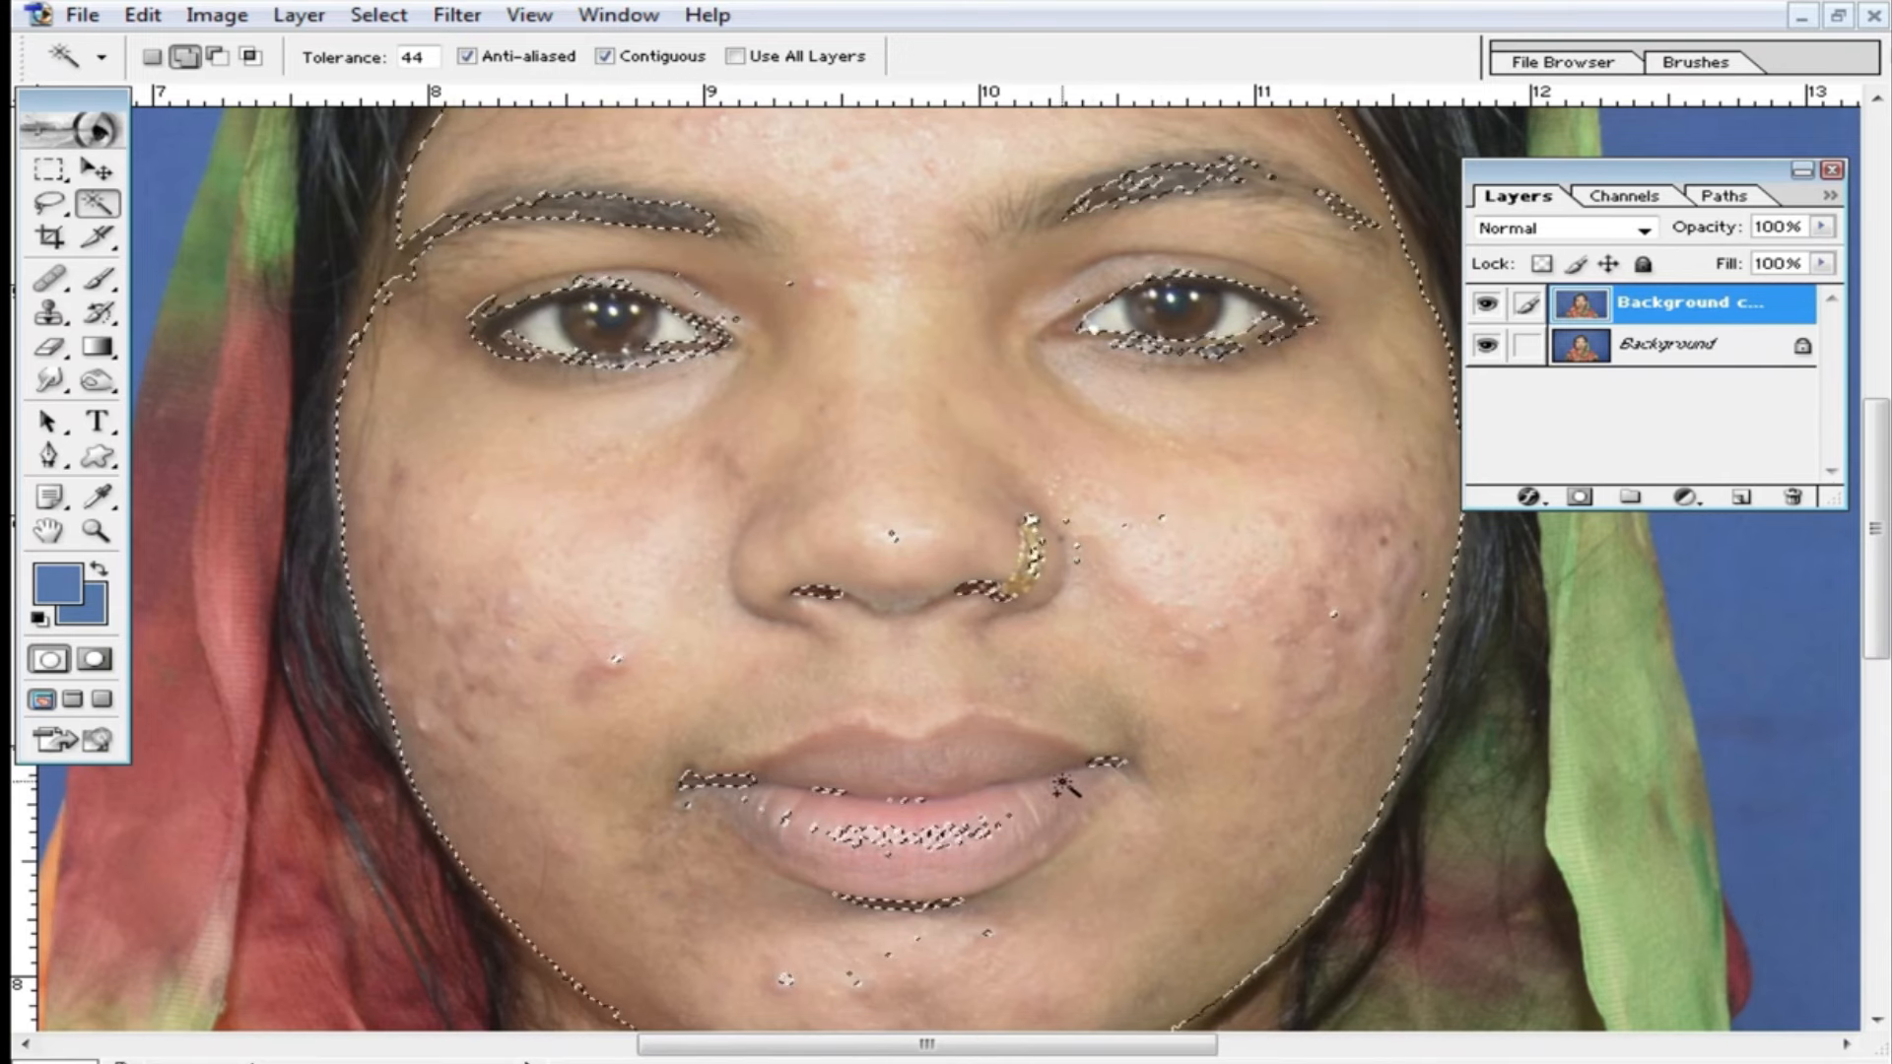
Add the lower chin, the shadow beneath it and the neck skin to the Magic Wand selection.
scroll(1049, 852, "down", 2)
scroll(1047, 853, "down", 10)
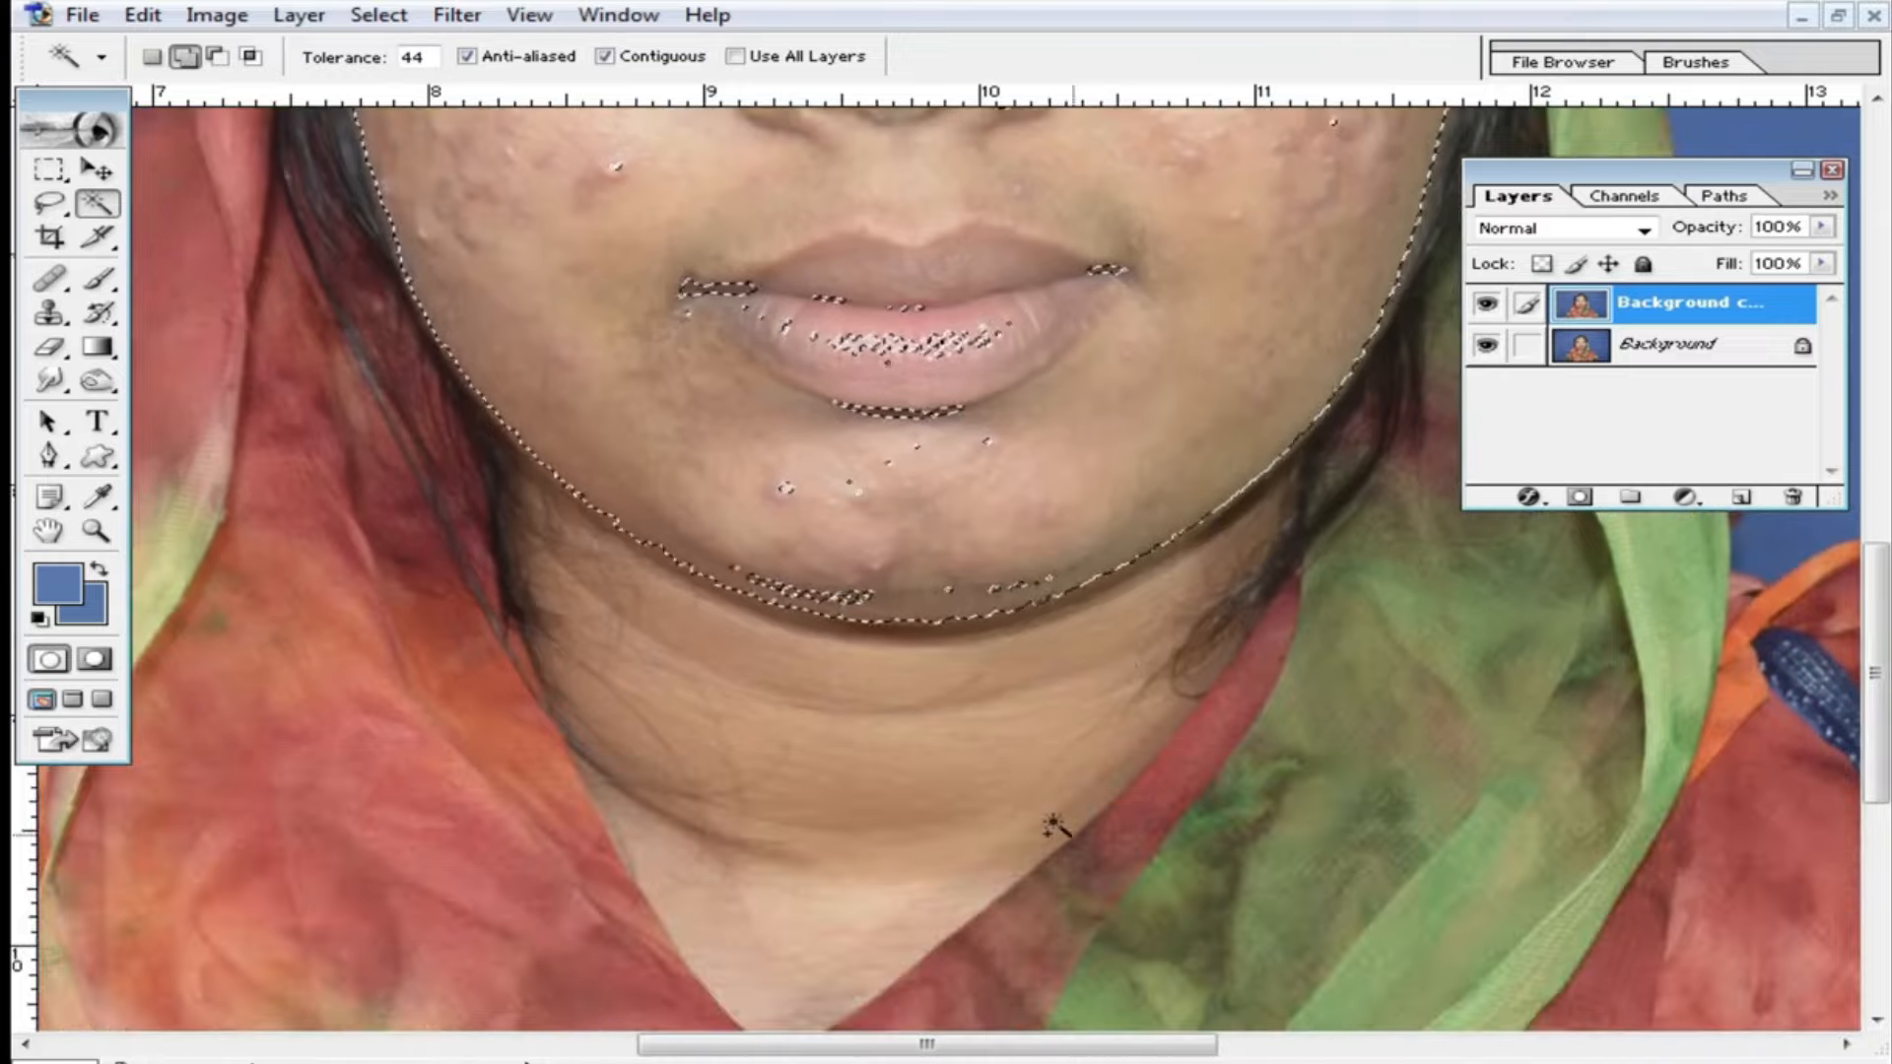
left_click(983, 552)
left_click(950, 528)
left_click(938, 509)
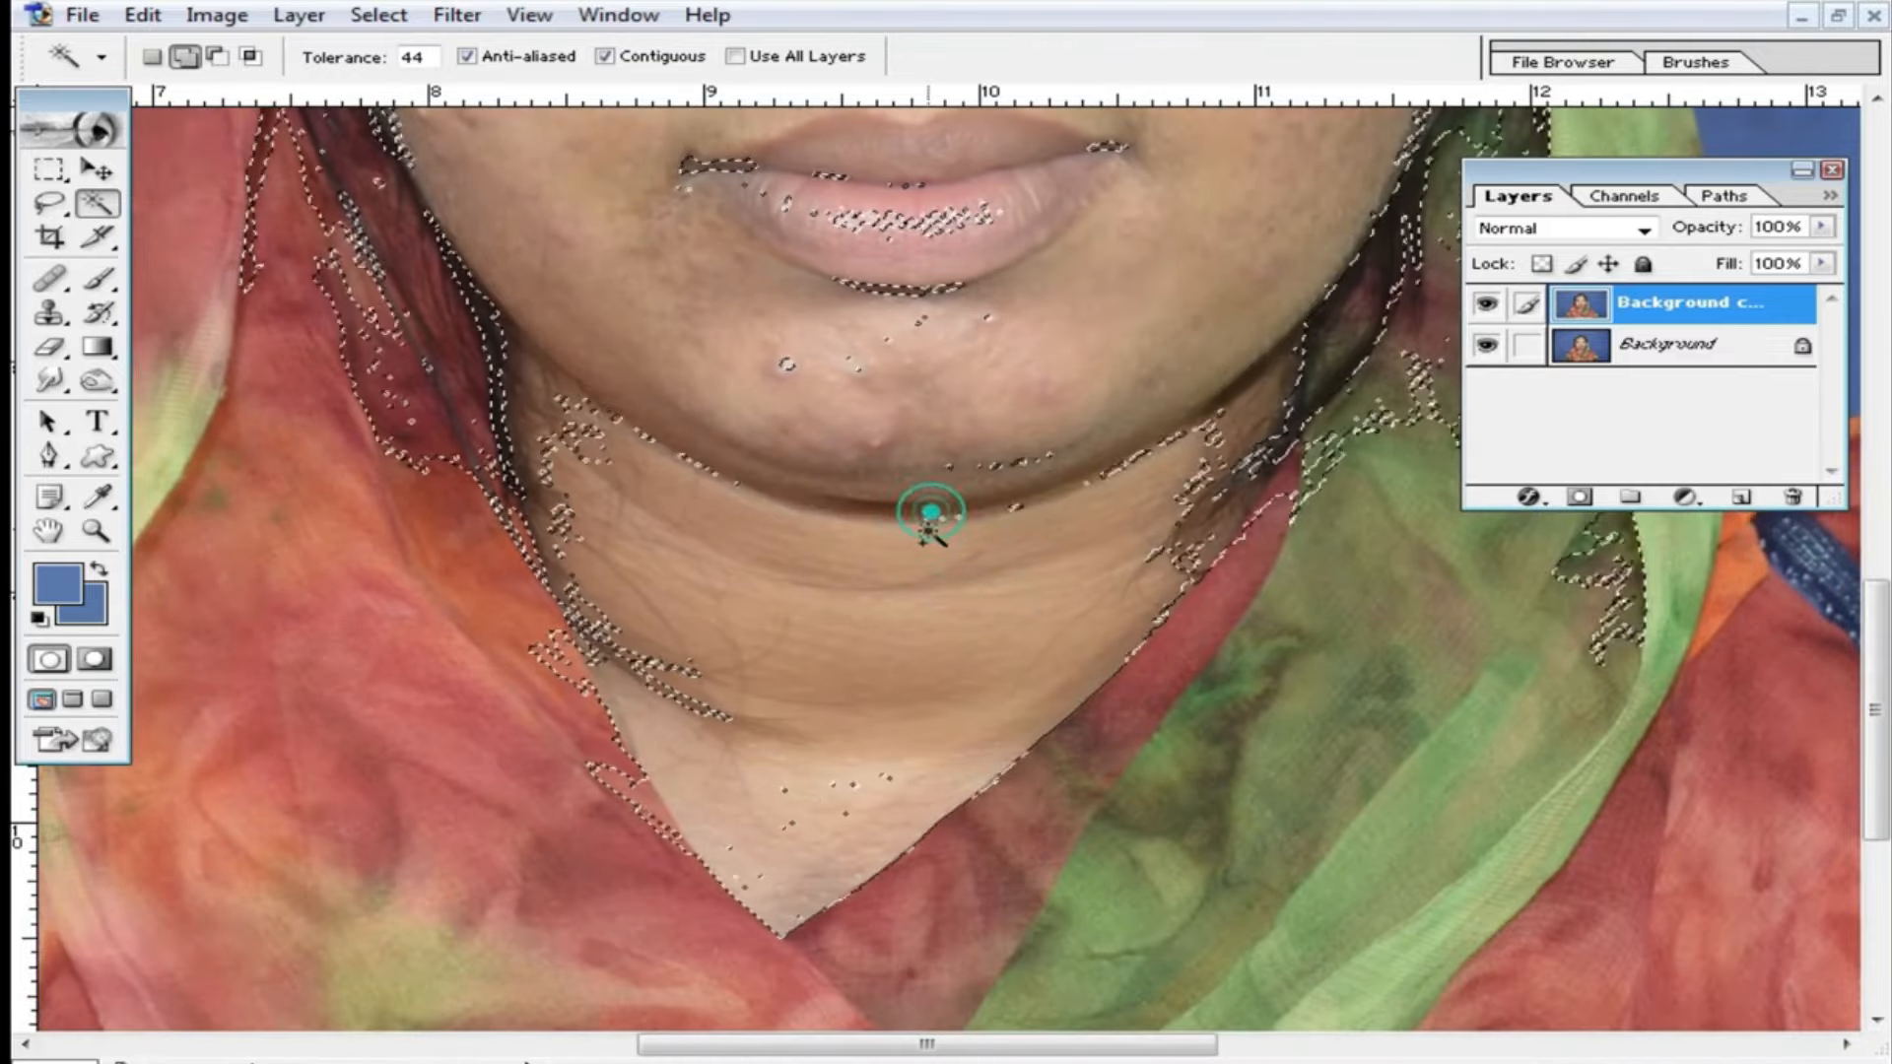
left_click(723, 700)
scroll(800, 684, "up", 2)
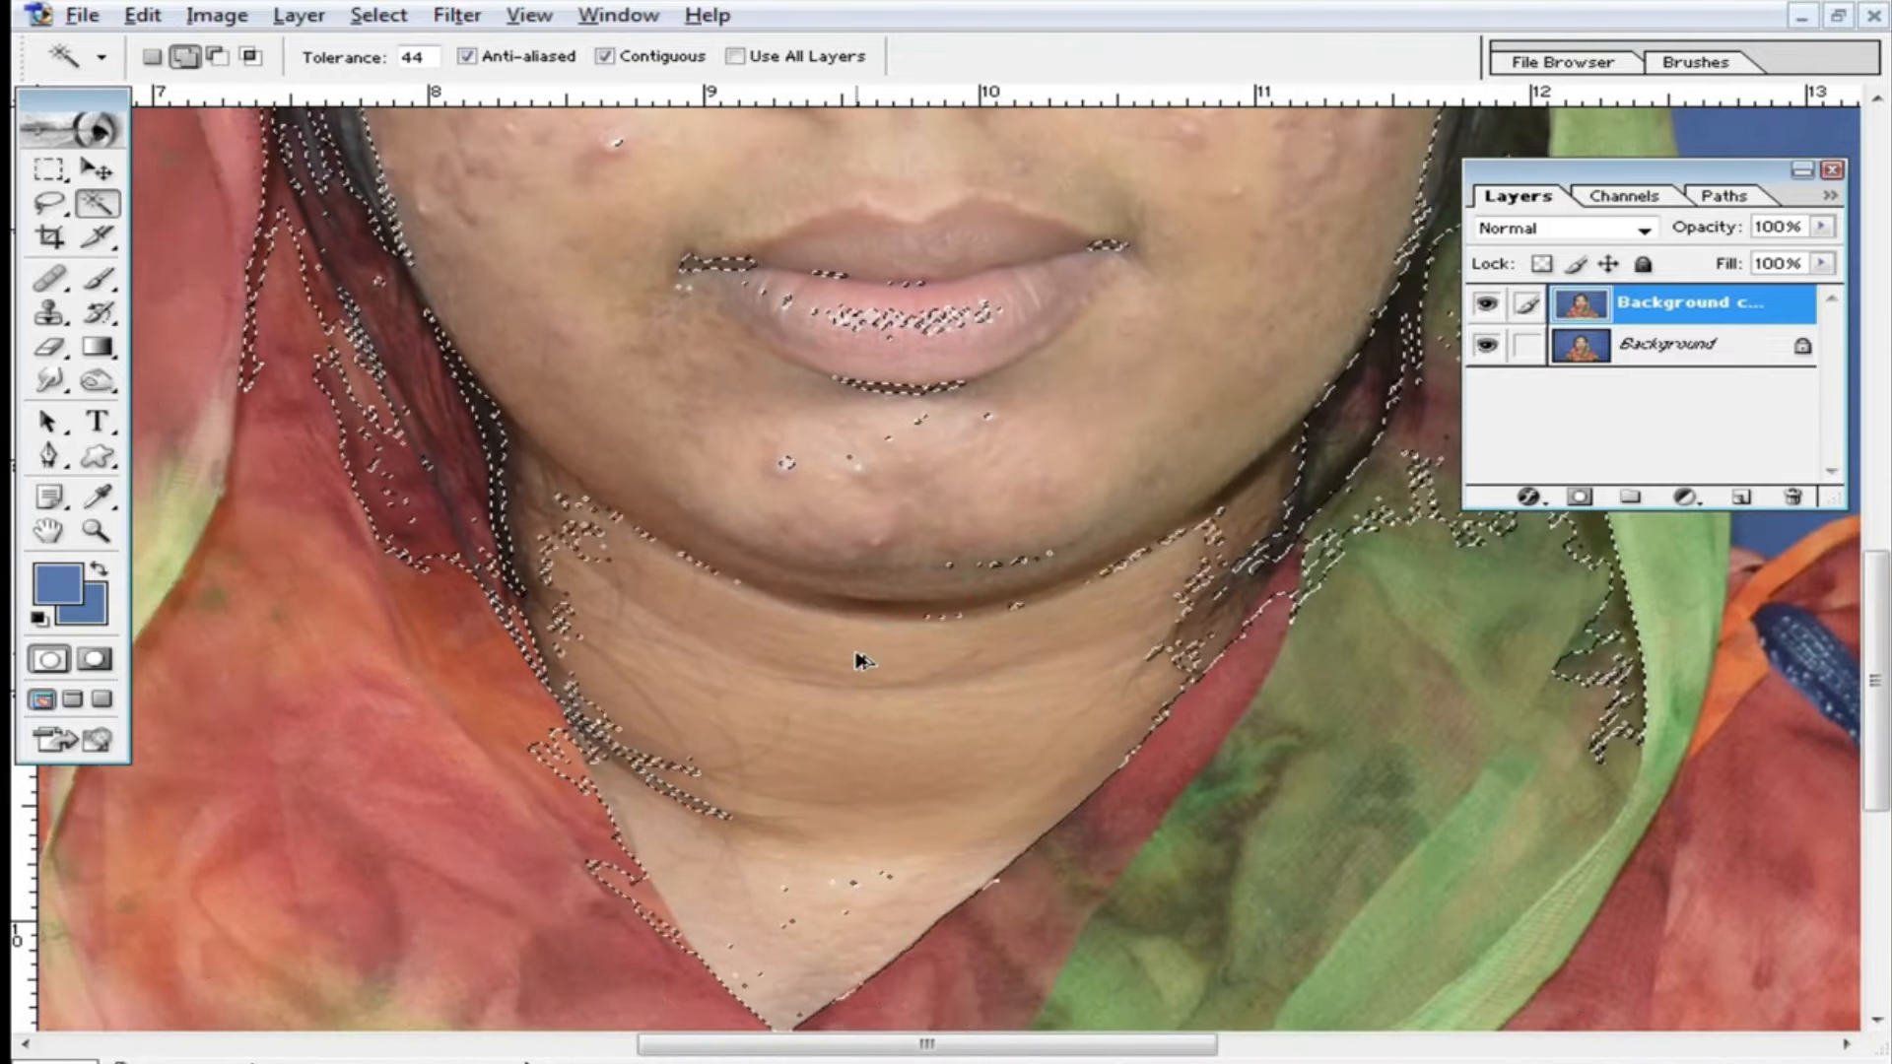
left_click(620, 545)
Add the remaining patches on the cheek and around the lips and mouth corner to the selection.
scroll(1081, 435, "up", 10)
left_click(1078, 423)
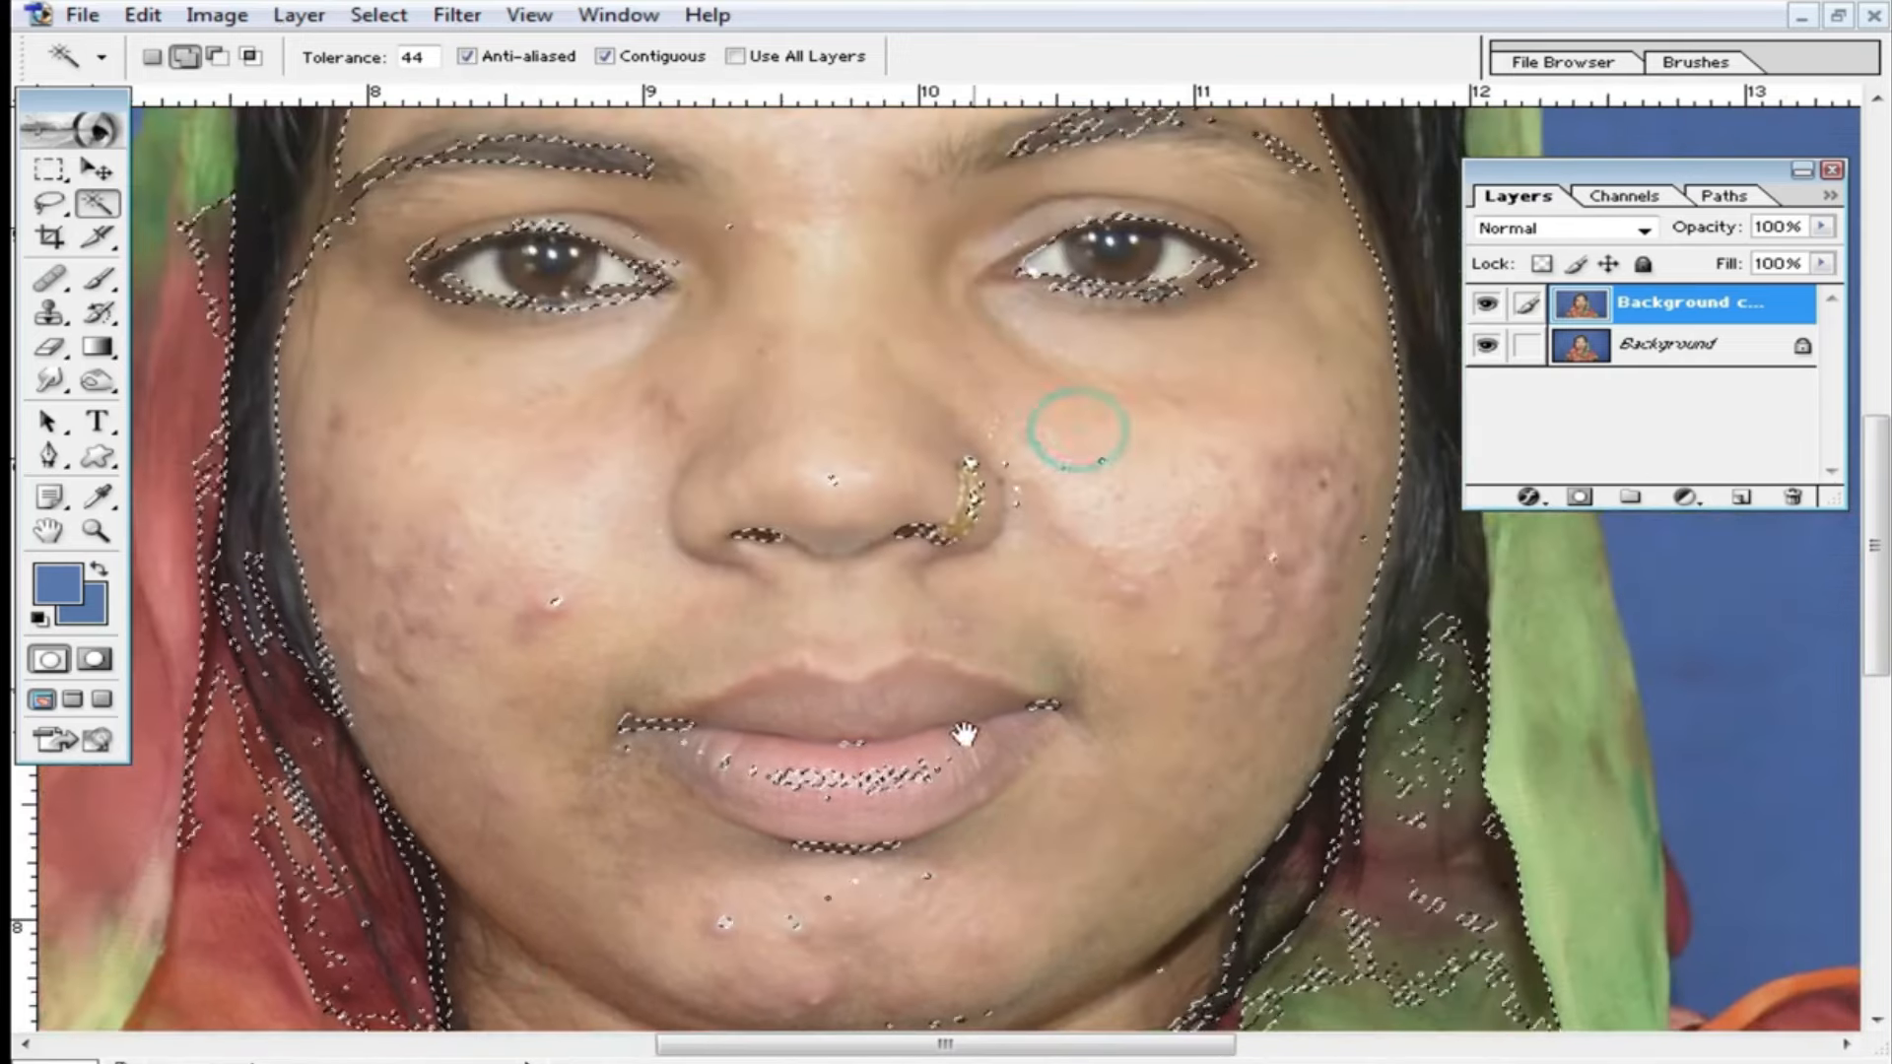
left_click(656, 720)
scroll(963, 604, "up", 3)
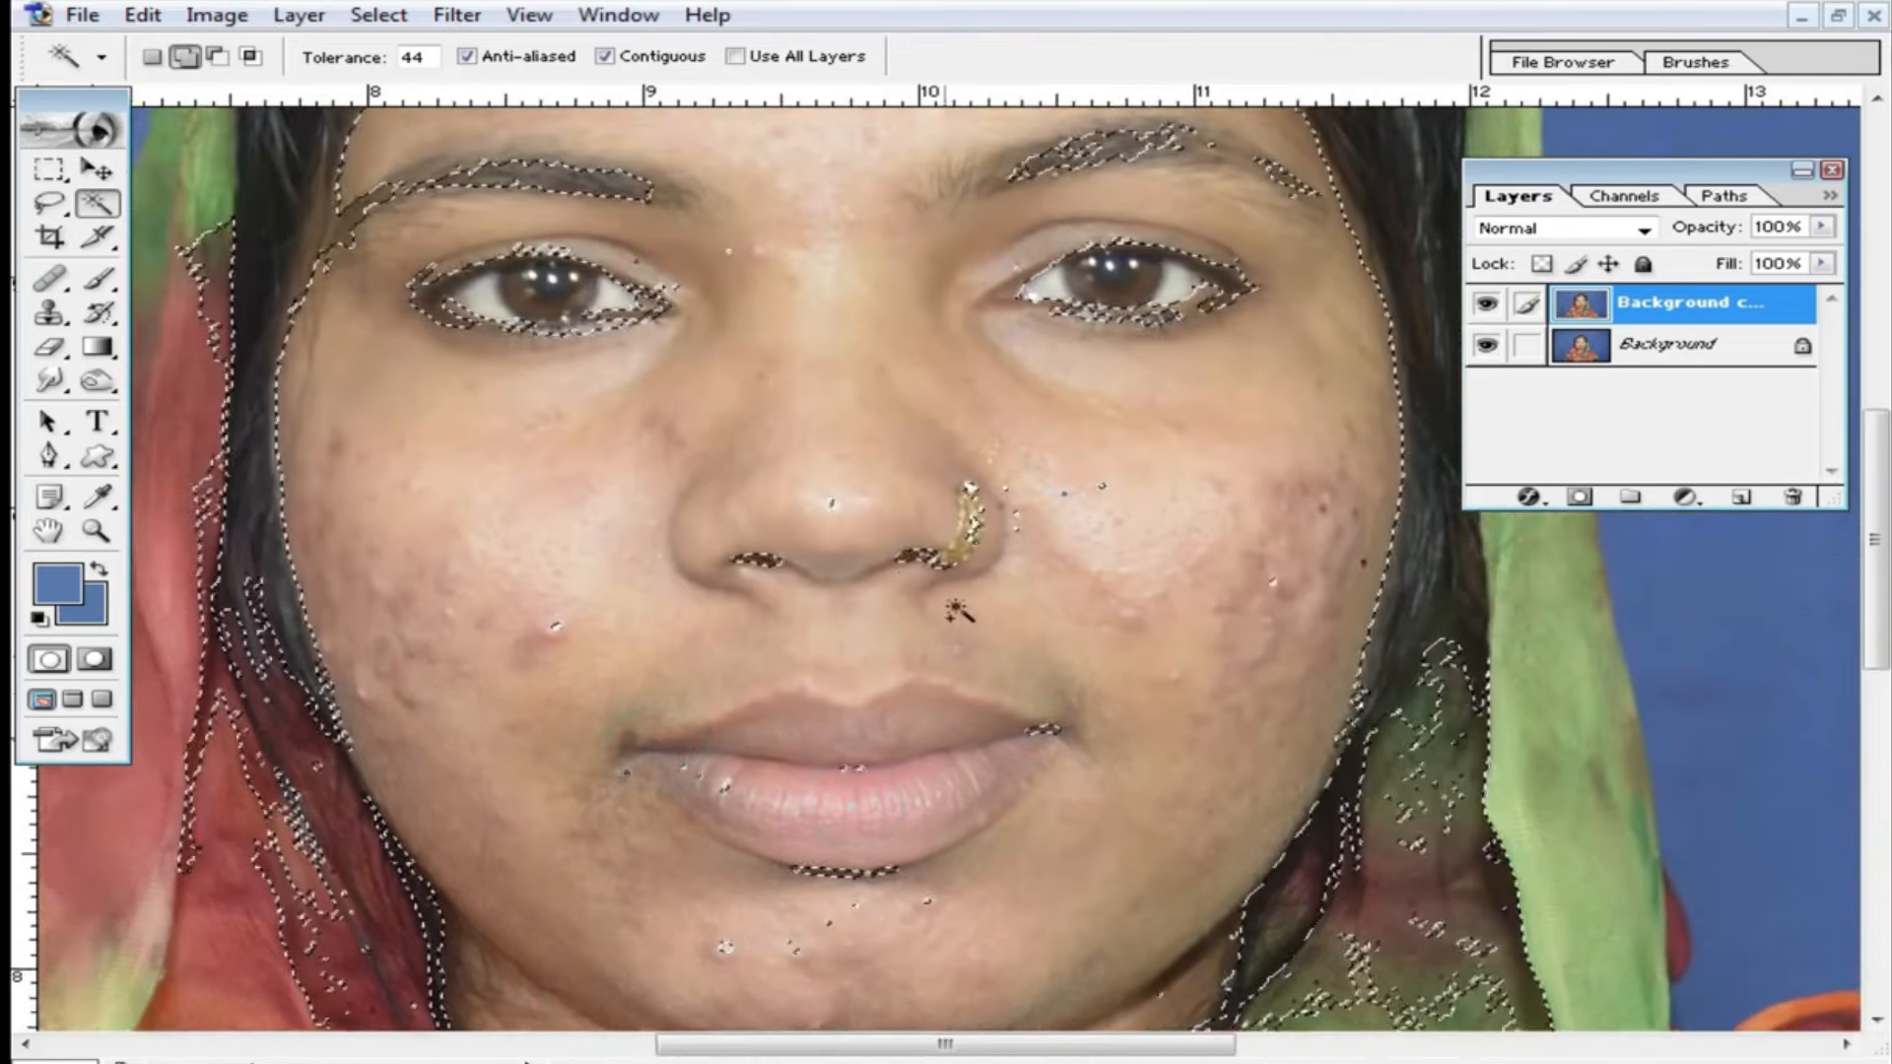
Feather the skin selection with a radius of 10 pixels.
scroll(866, 541, "up", 3)
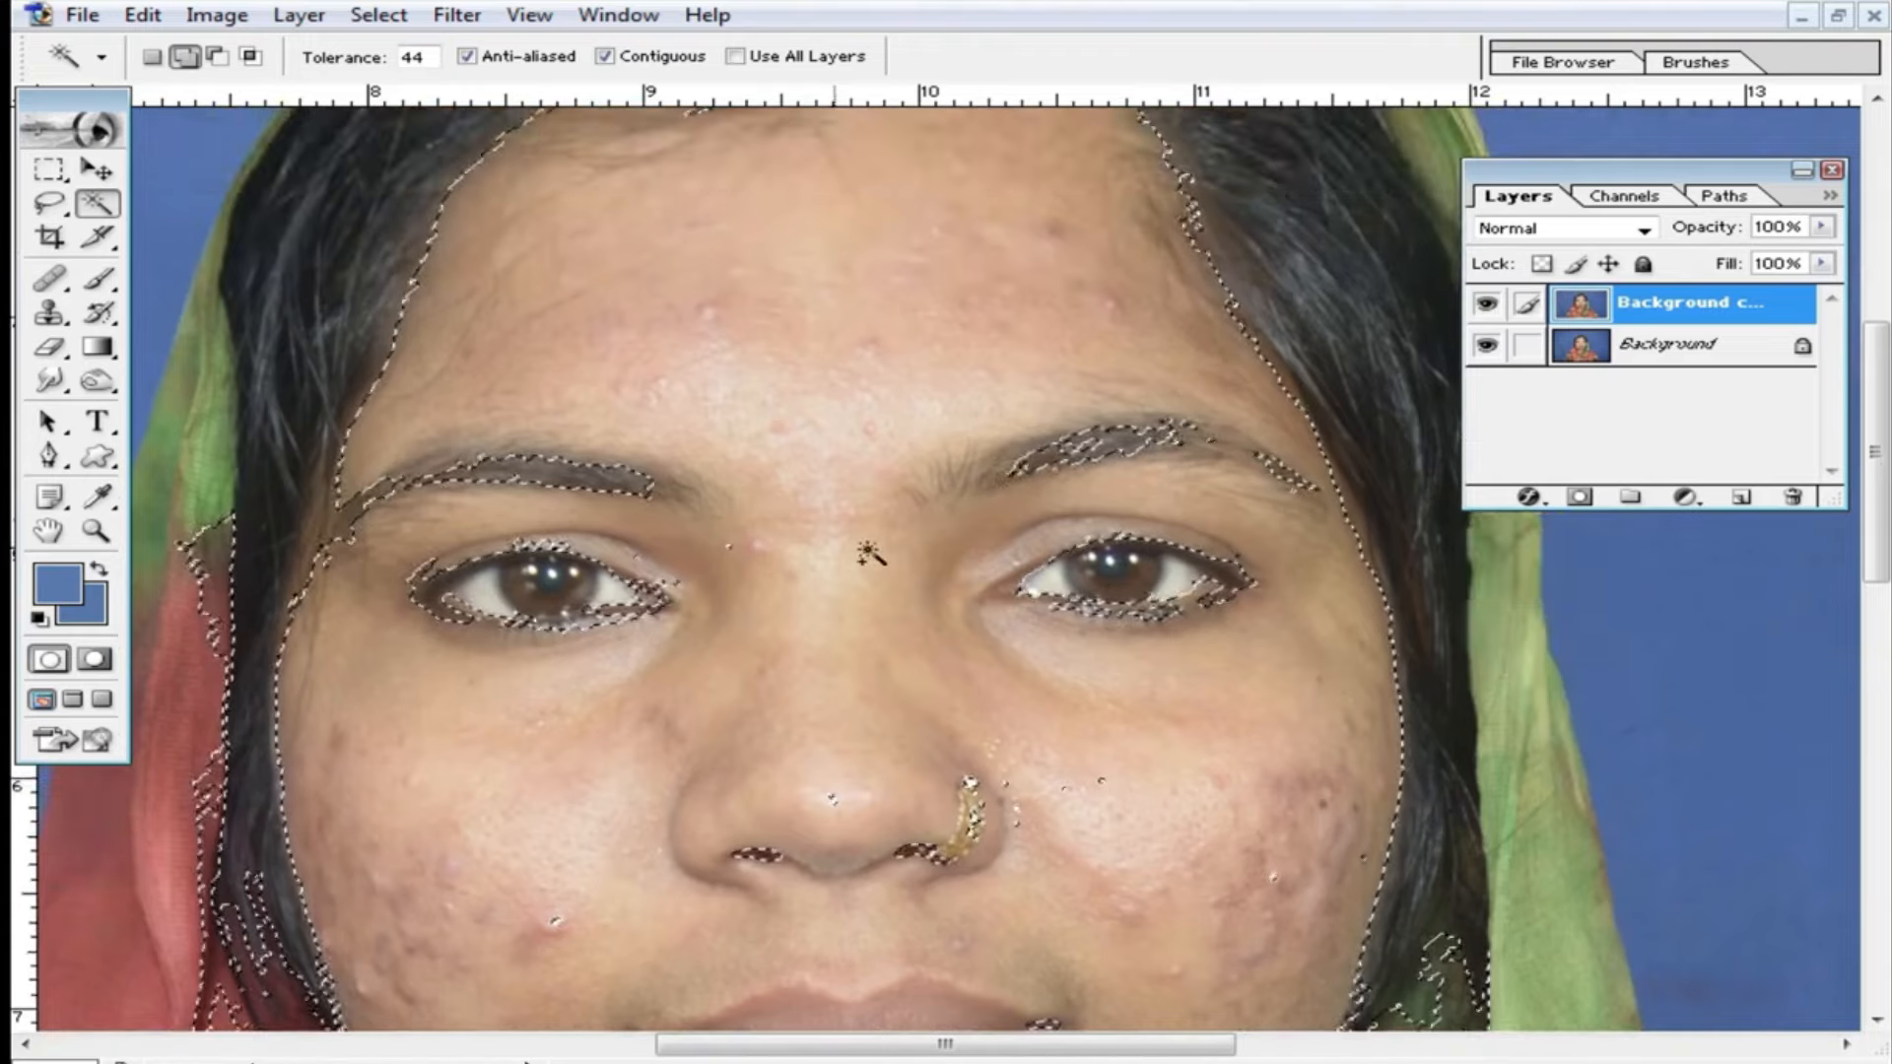
scroll(899, 529, "down", 2)
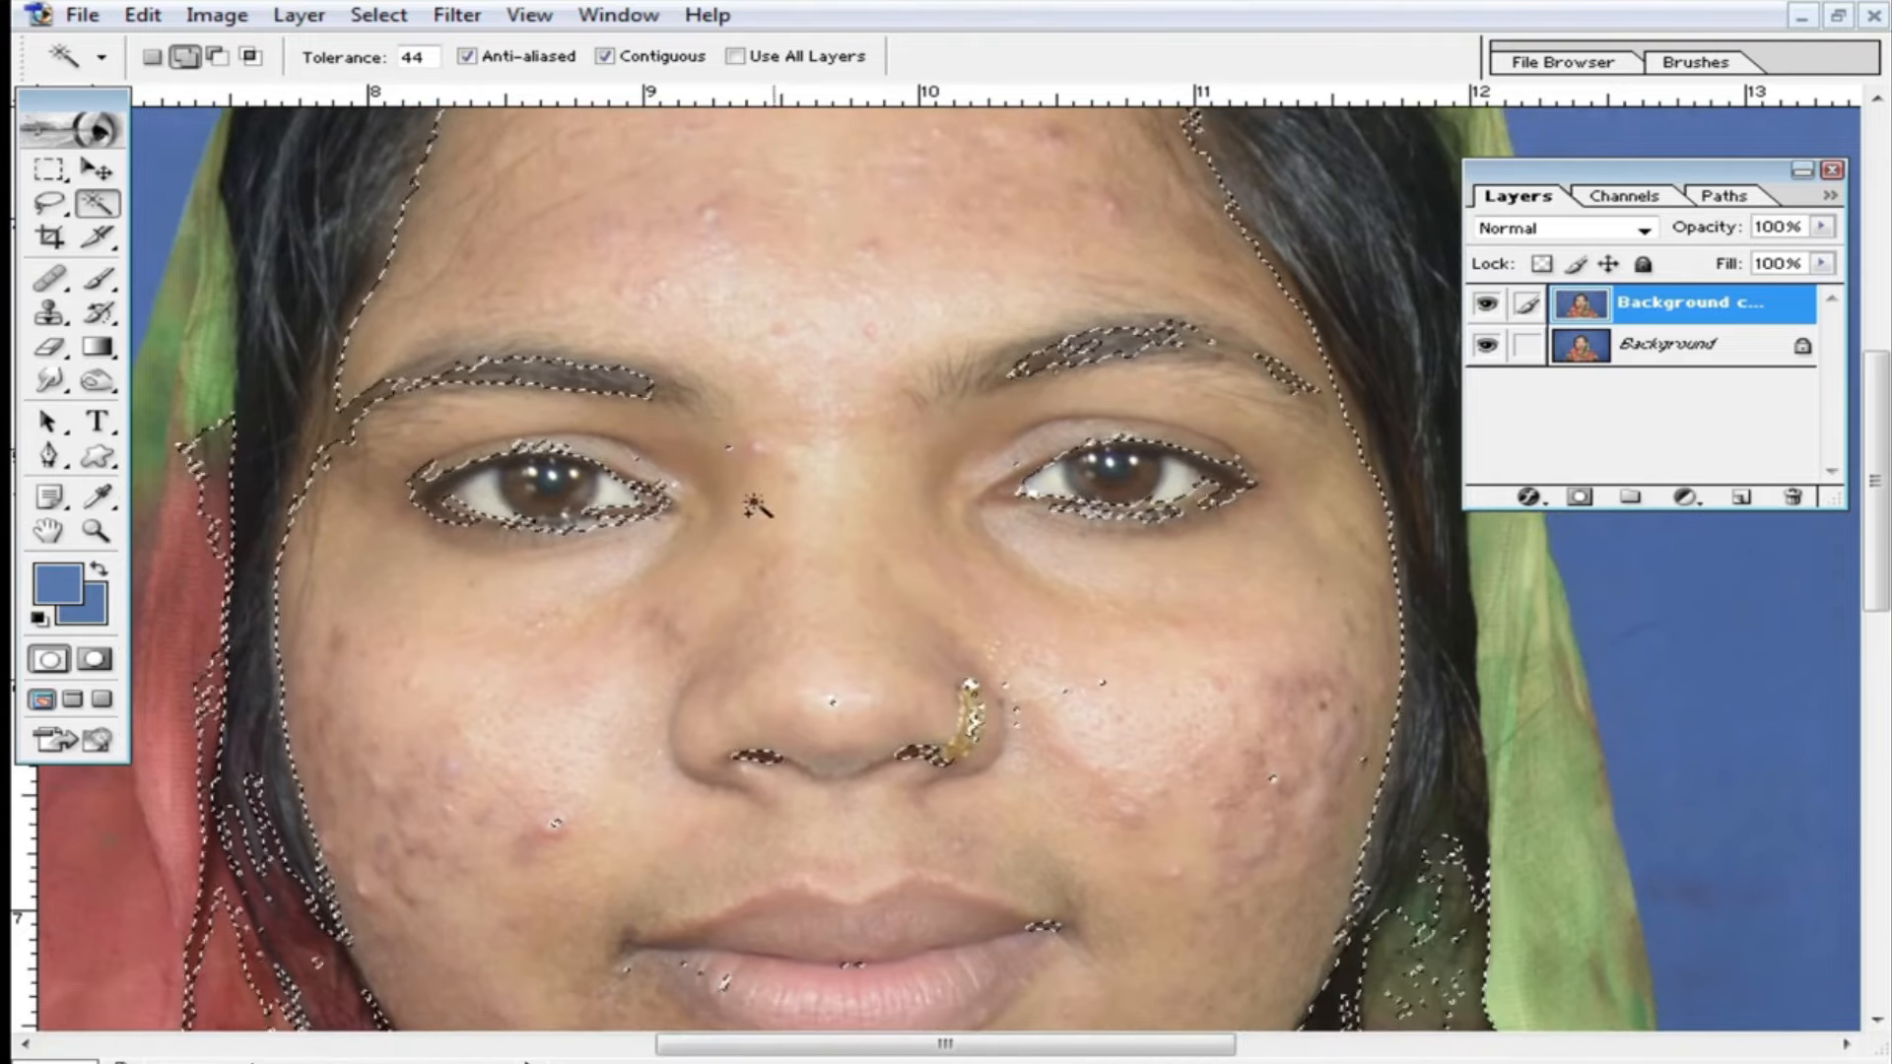
right_click(846, 474)
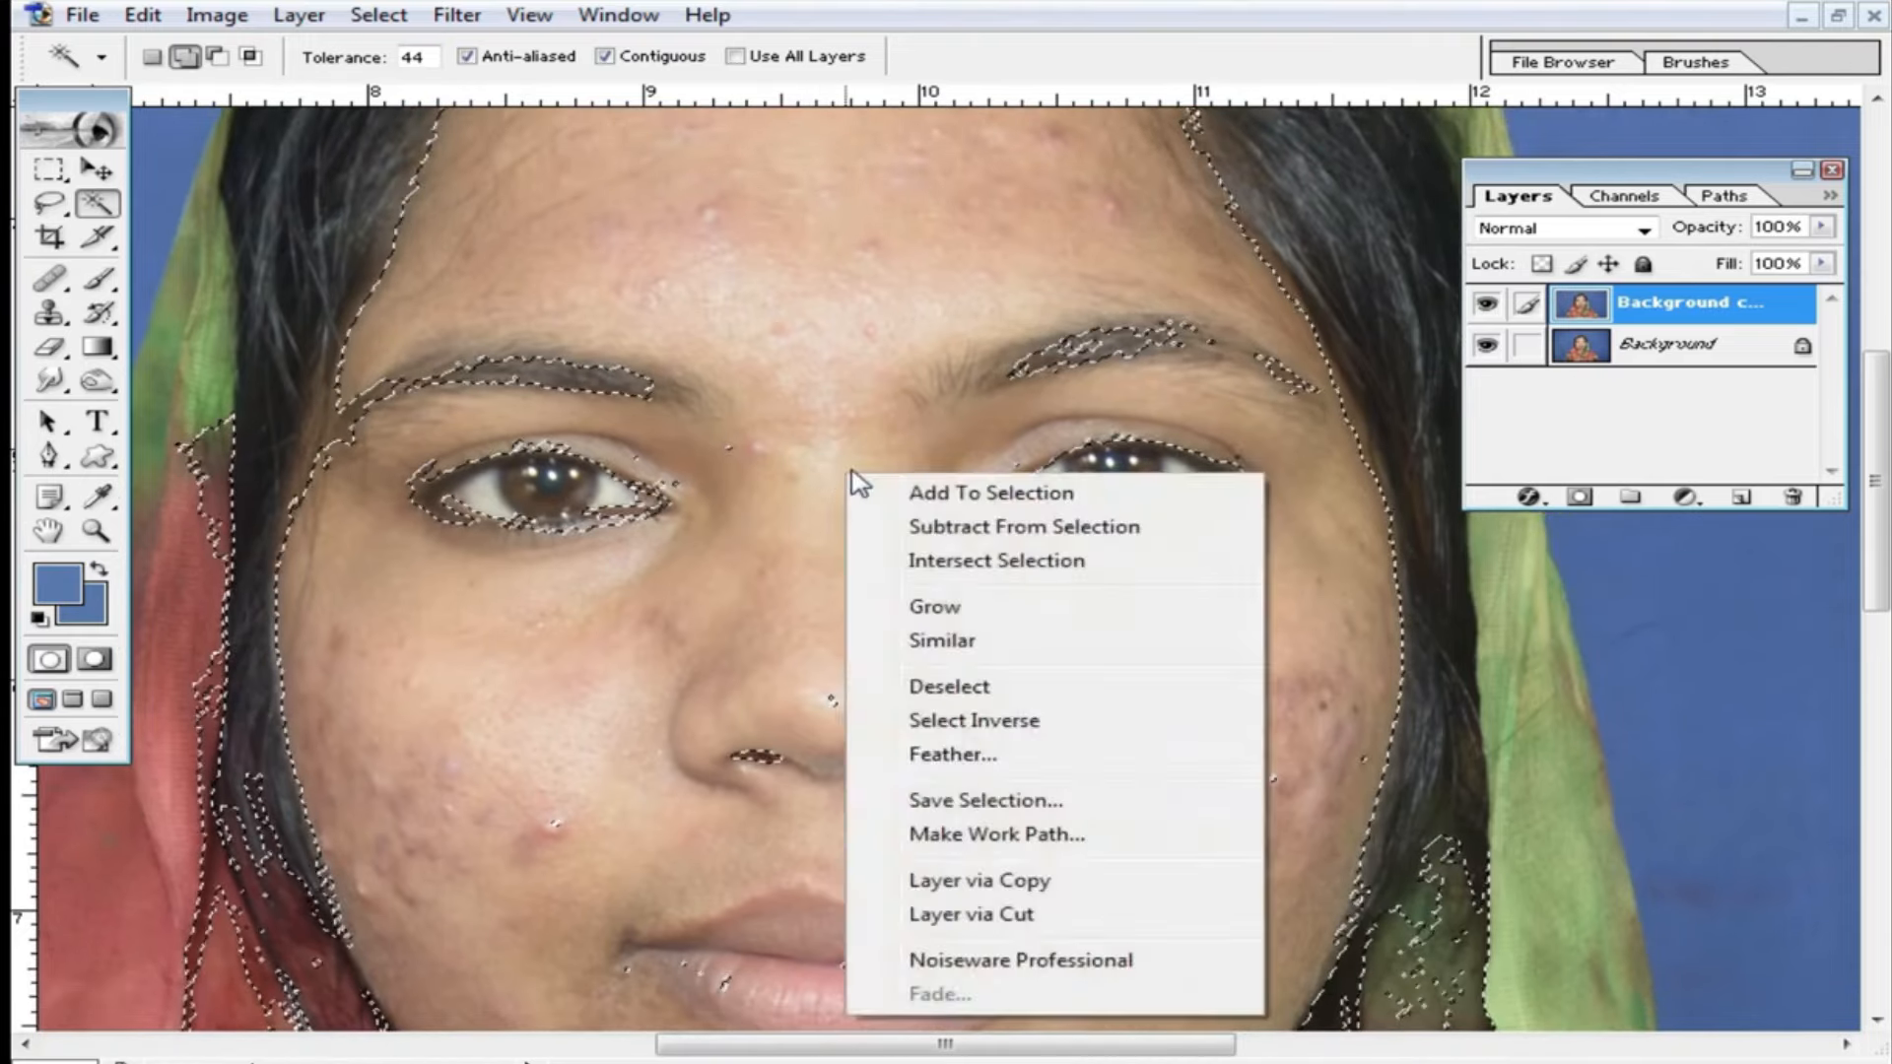
right_click(813, 318)
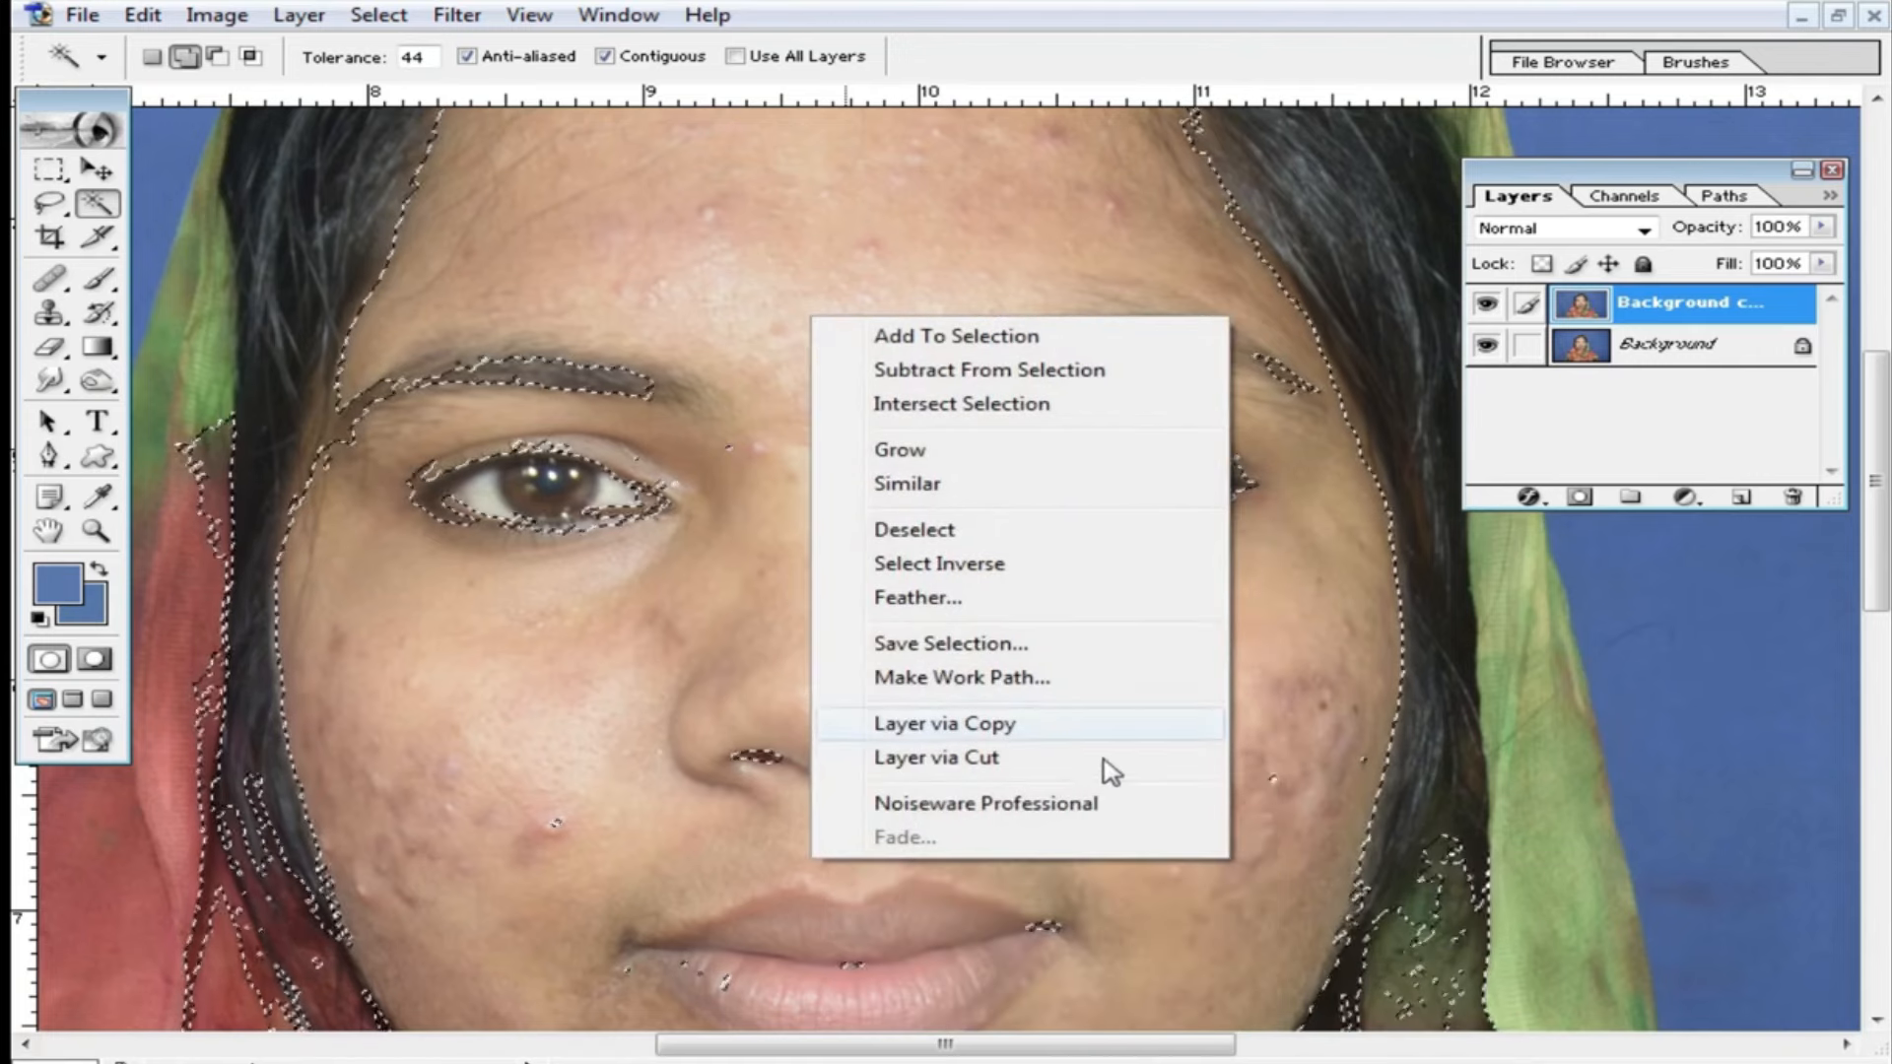
left_click(937, 604)
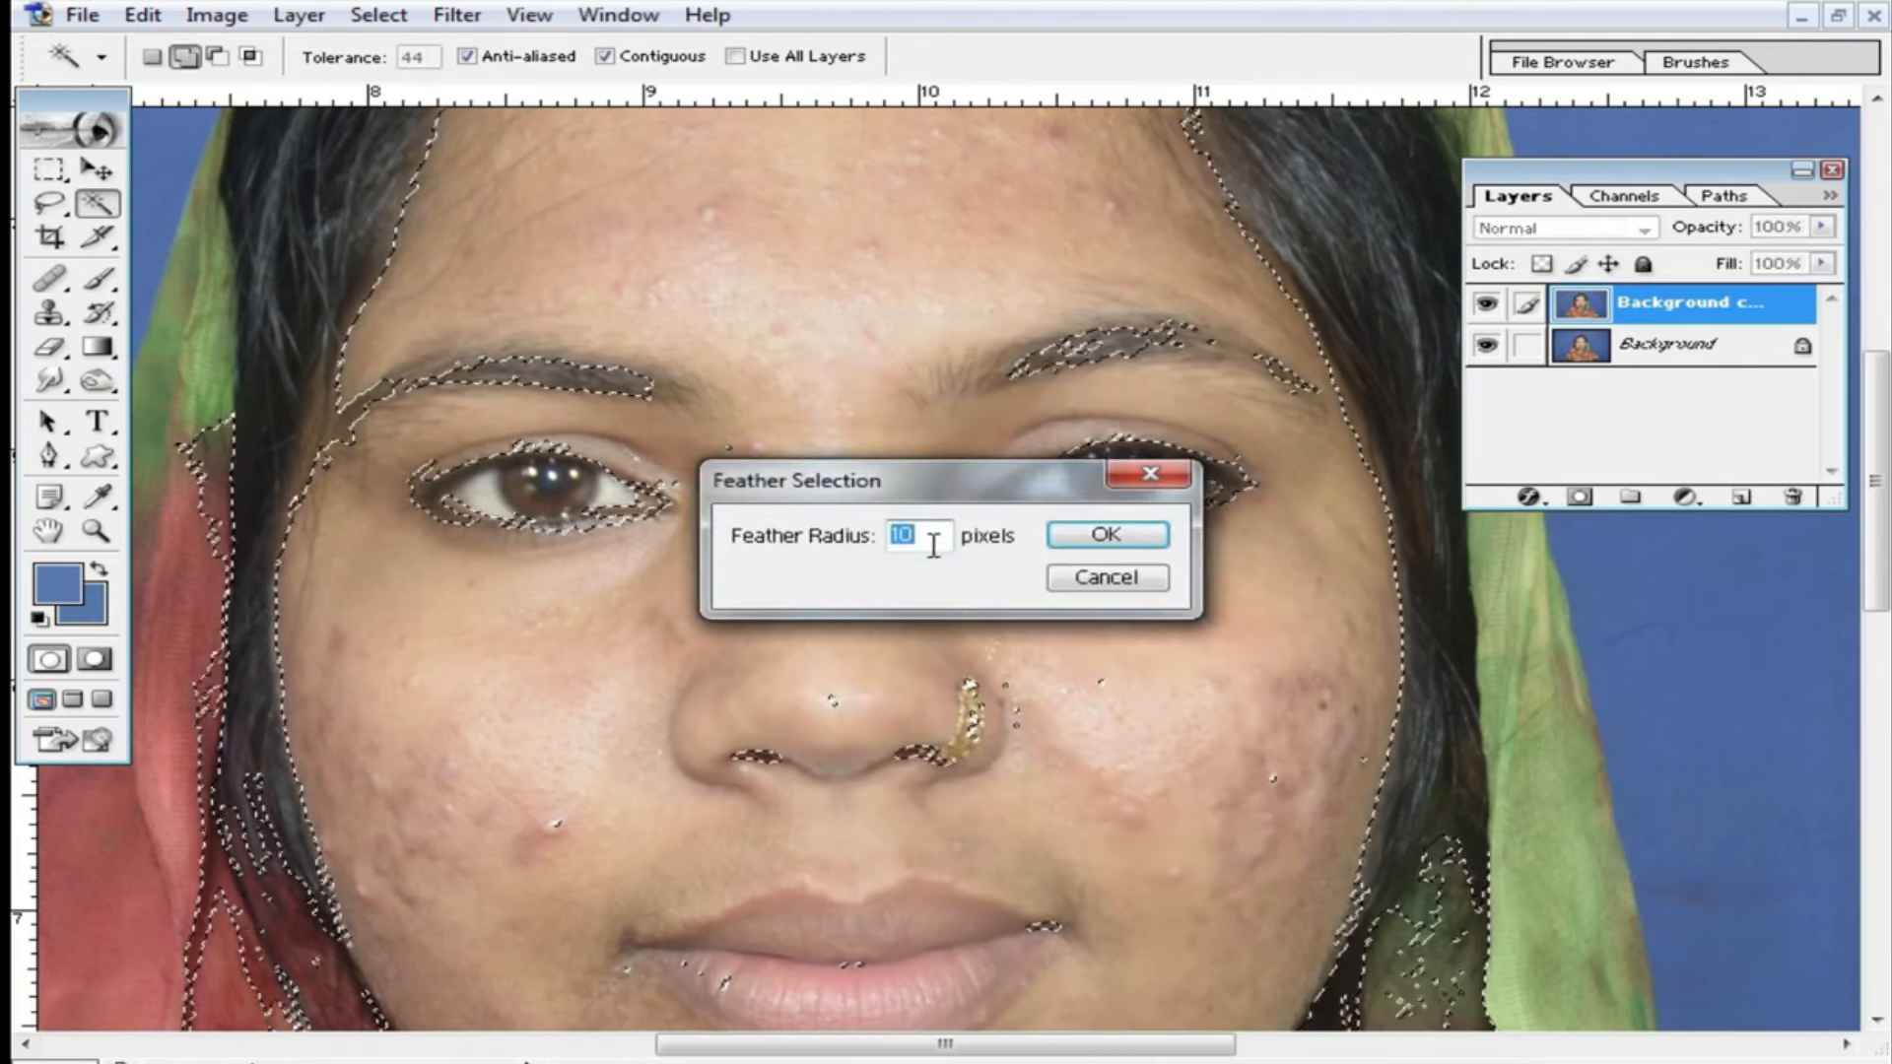
left_click(1107, 537)
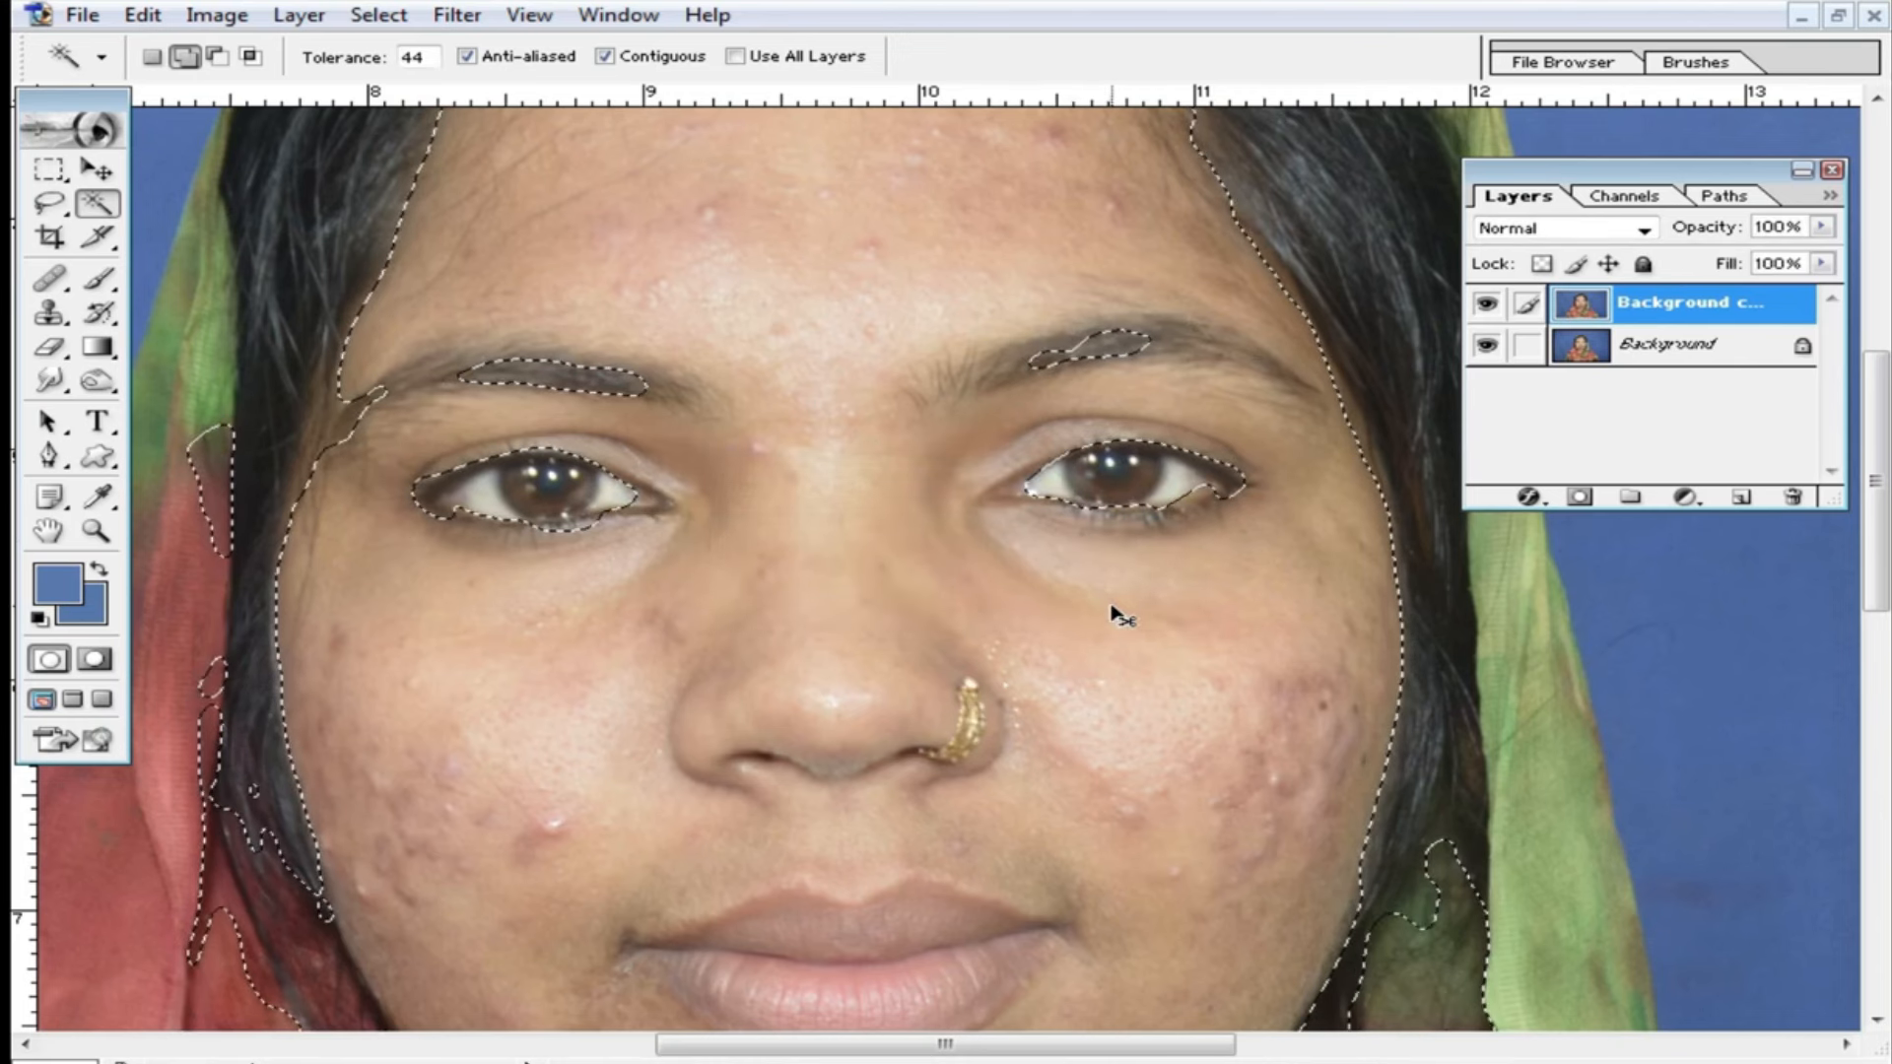
Brighten the selected skin with Curves by raising the RGB midtones from input 125 to output 132.
key("ctrl+m")
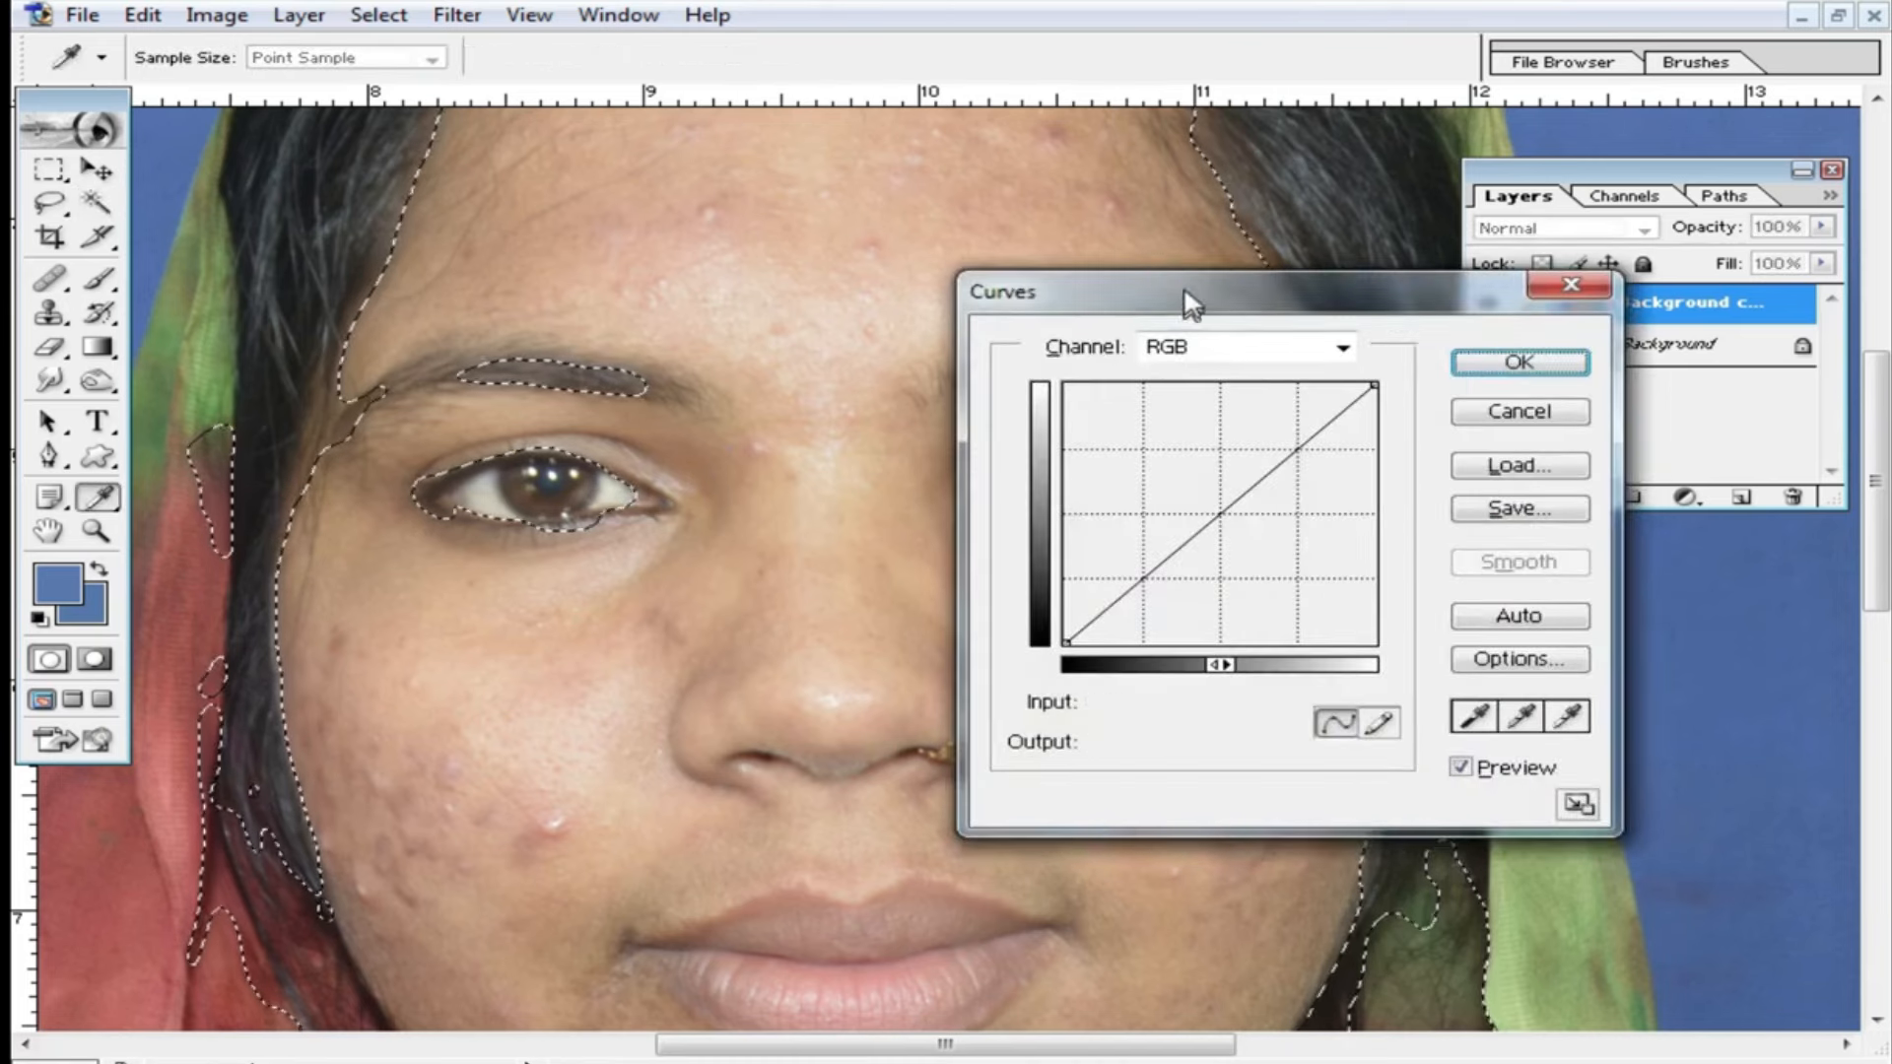
left_click_drag(1183, 291, 1408, 383)
left_click(1441, 603)
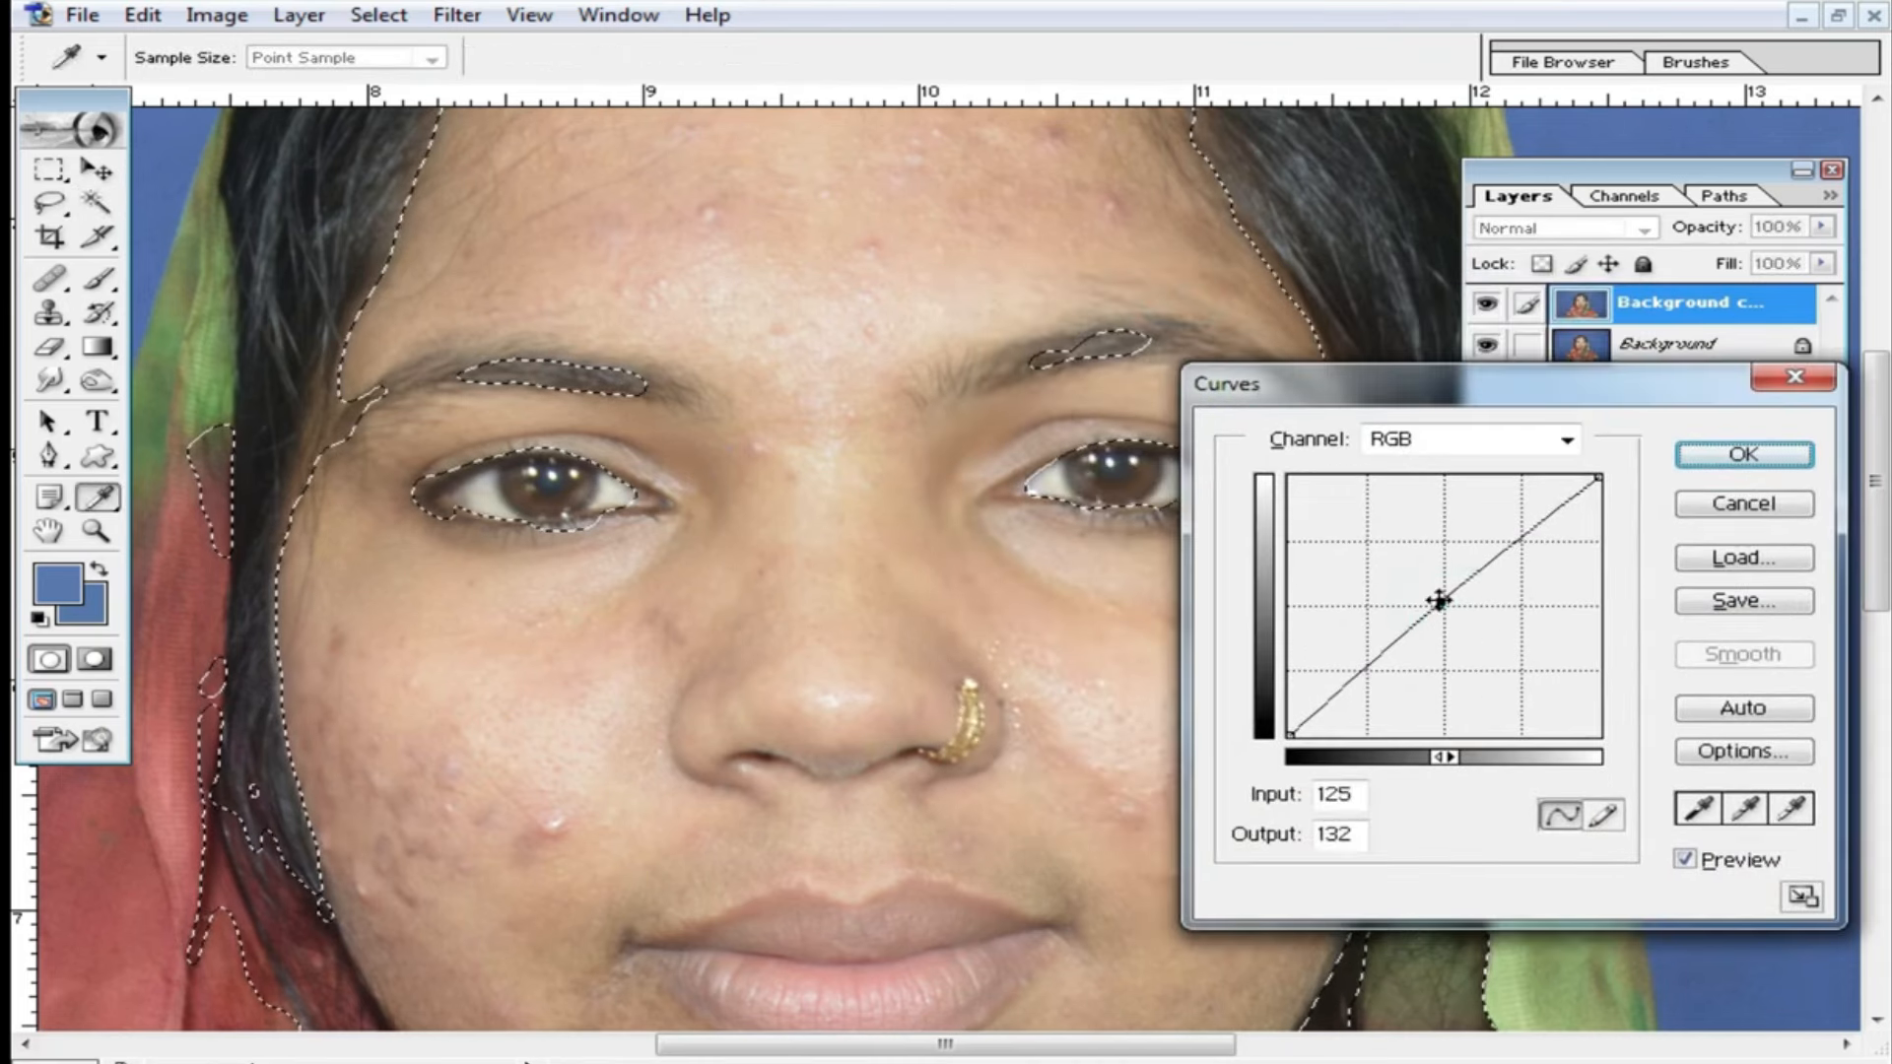
left_click(1745, 453)
key("w")
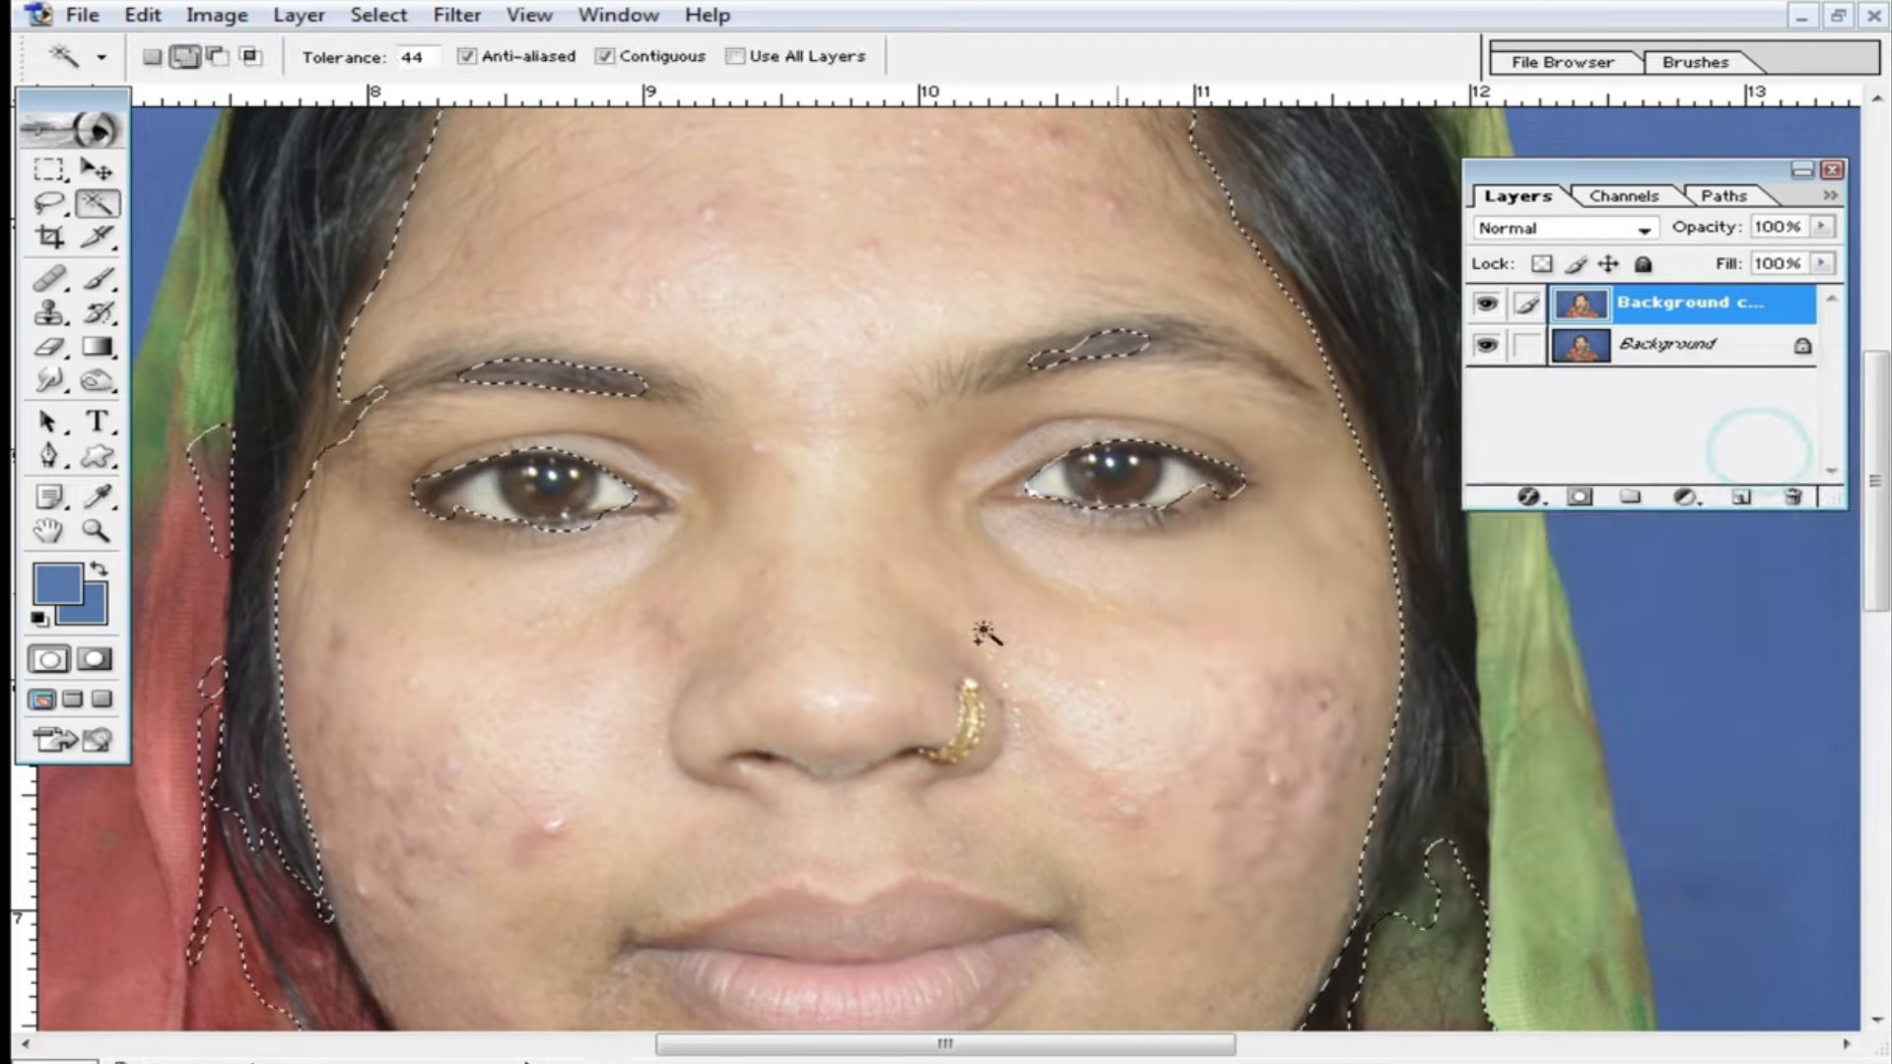
Switch to the Brush tool at 29% opacity and sample the light skin tone beneath the eye on the nose-ring side.
scroll(974, 606, "down", 3)
left_click(1063, 506, "ctrl")
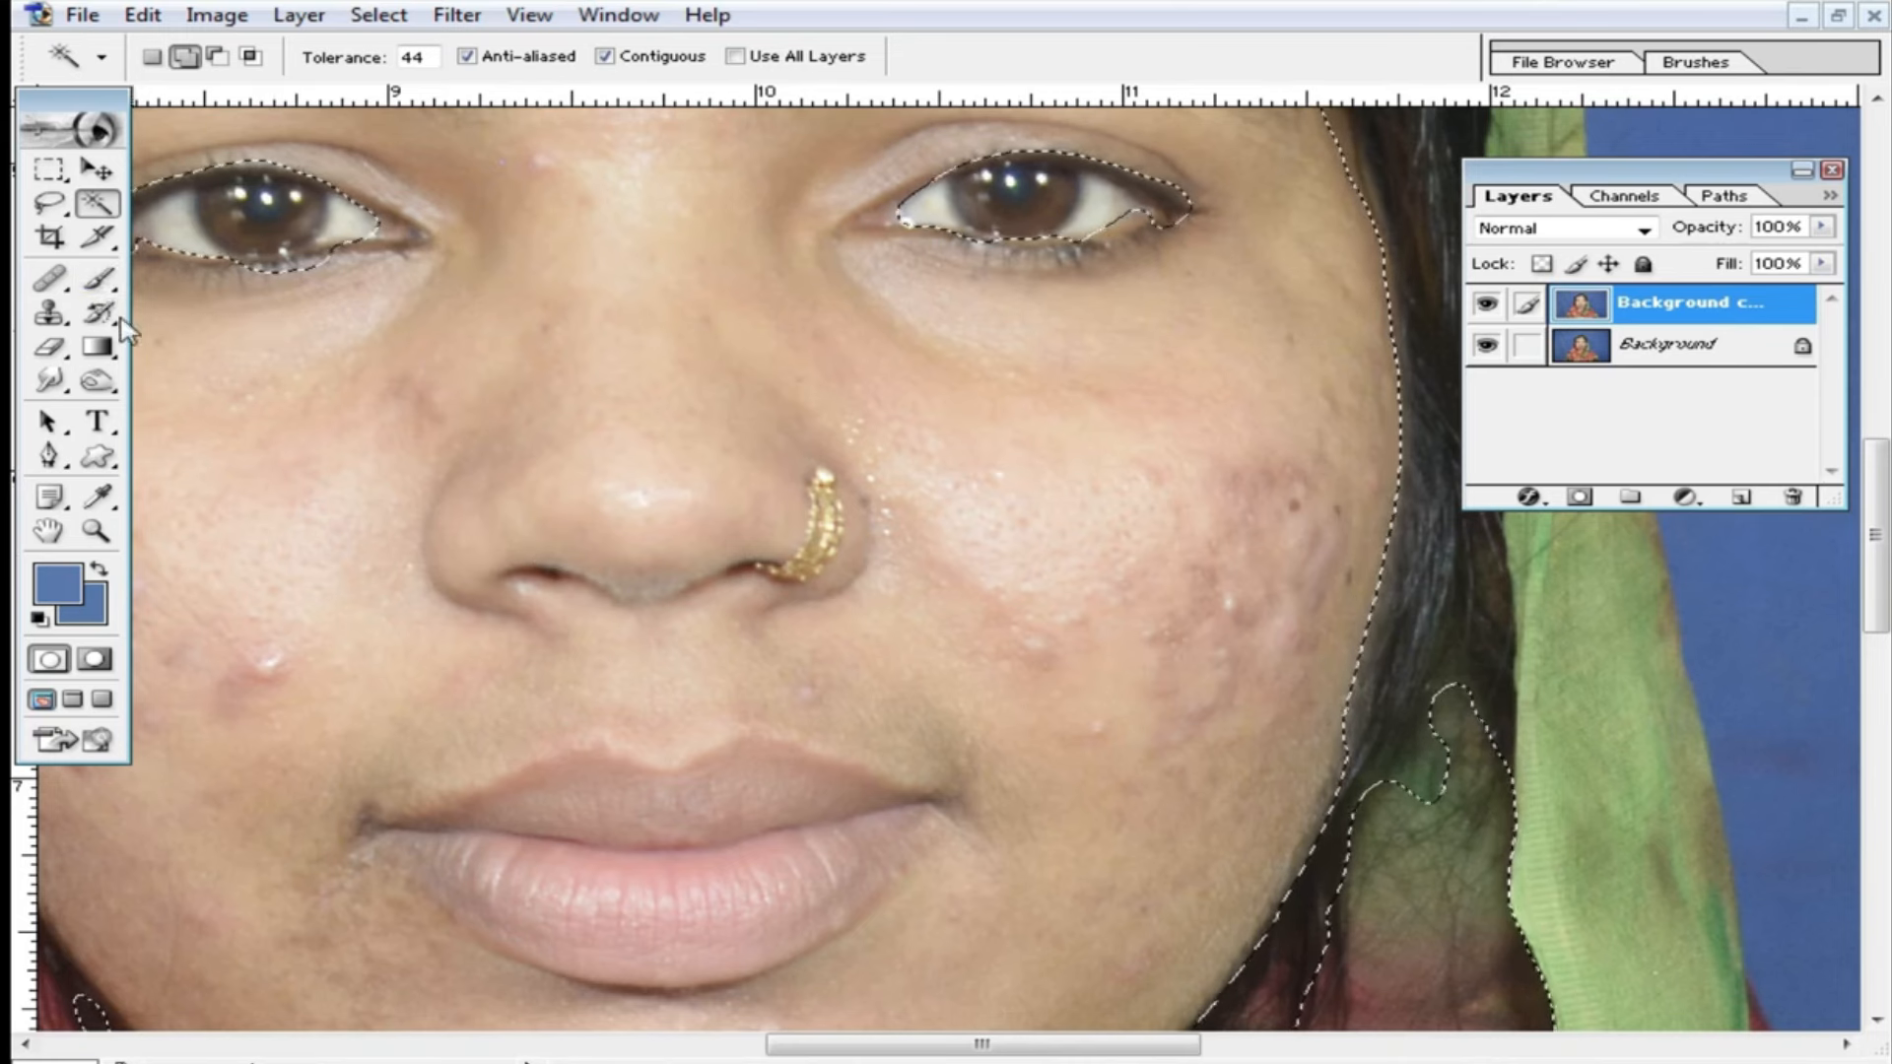
left_click(100, 284)
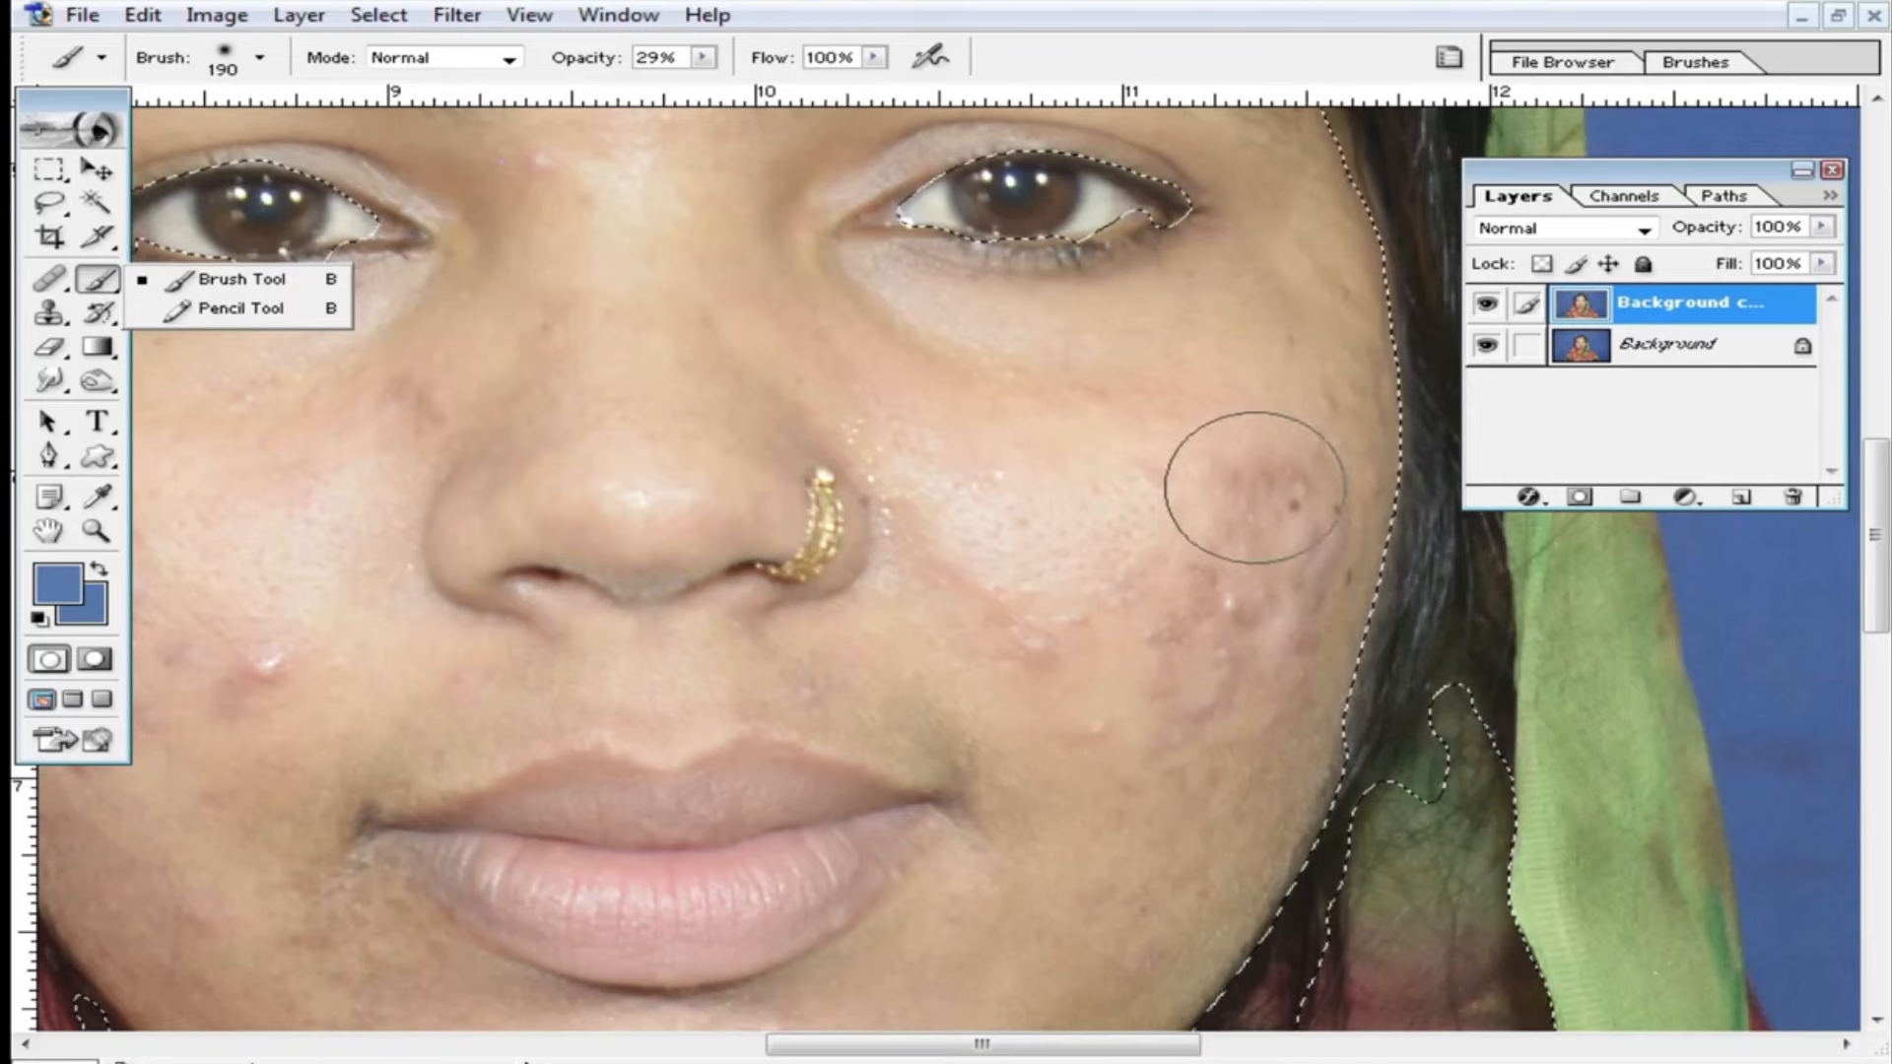
scroll(1149, 401, "up", 5)
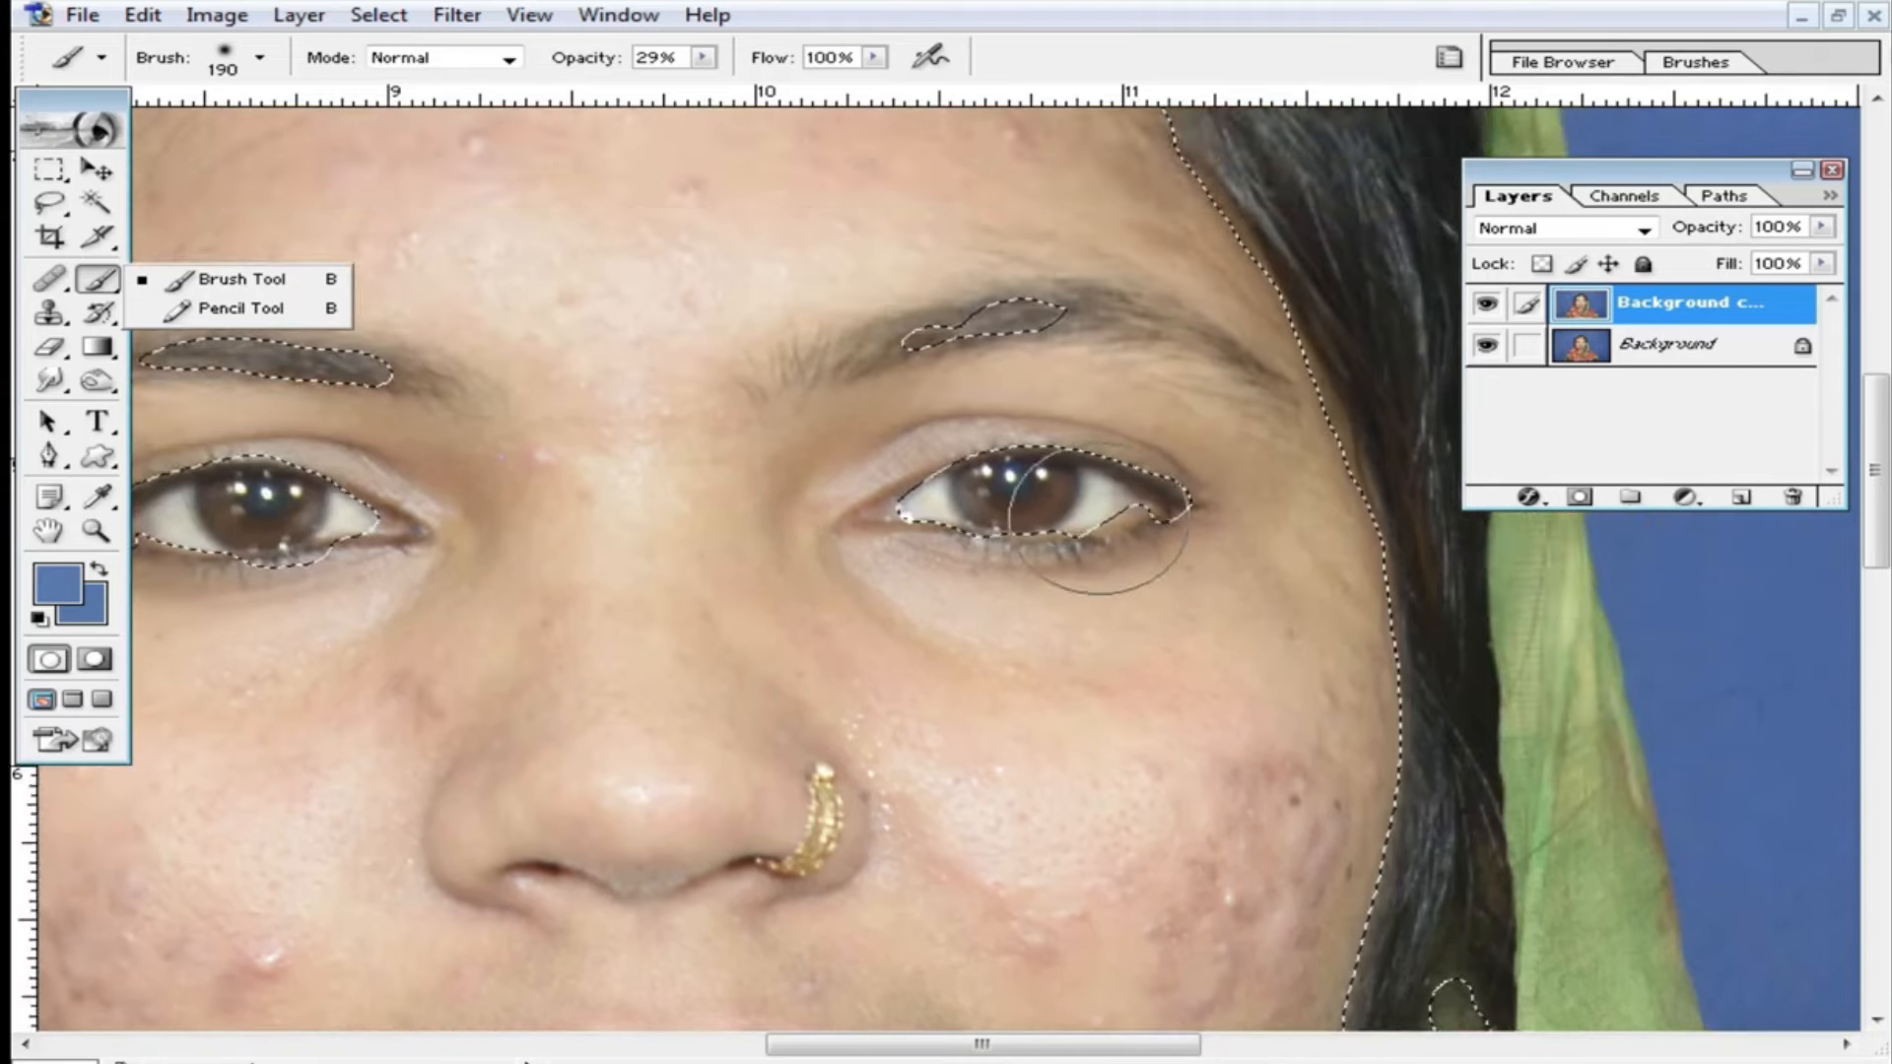
scroll(1099, 522, "down", 5)
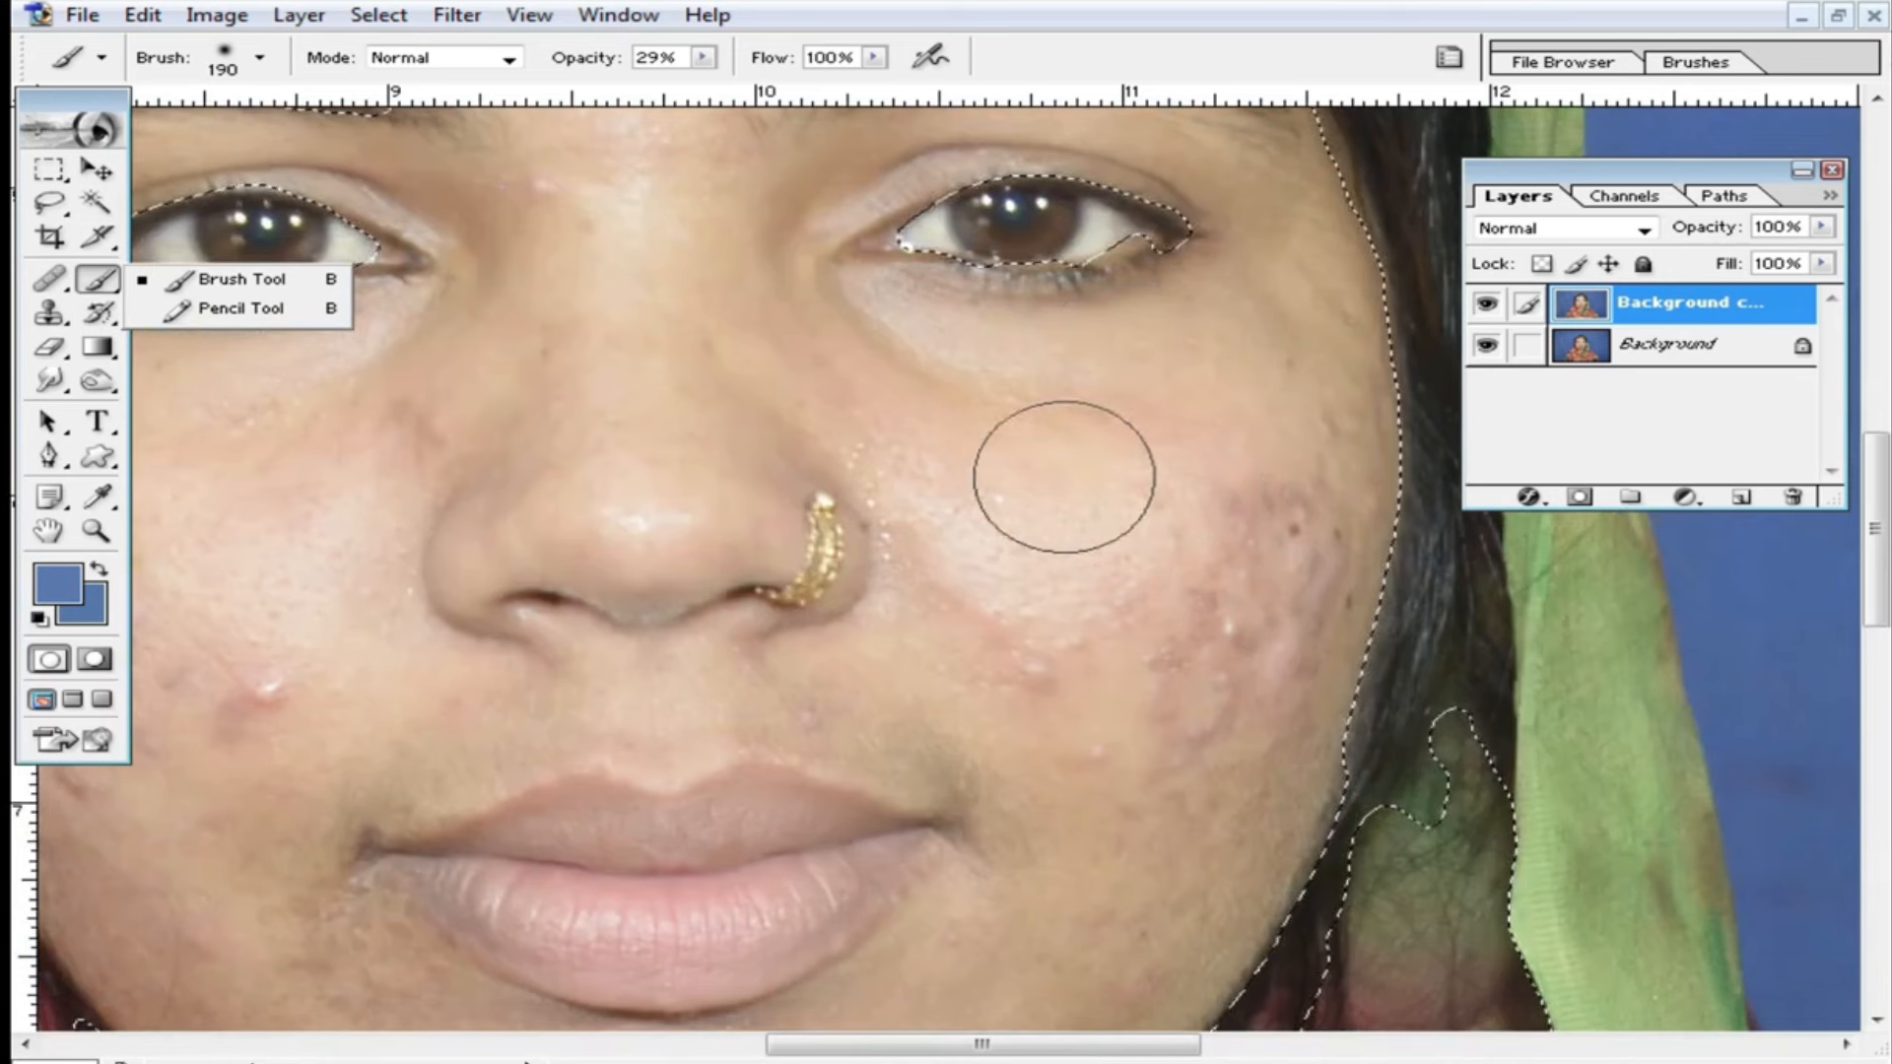
left_click(989, 442, "alt")
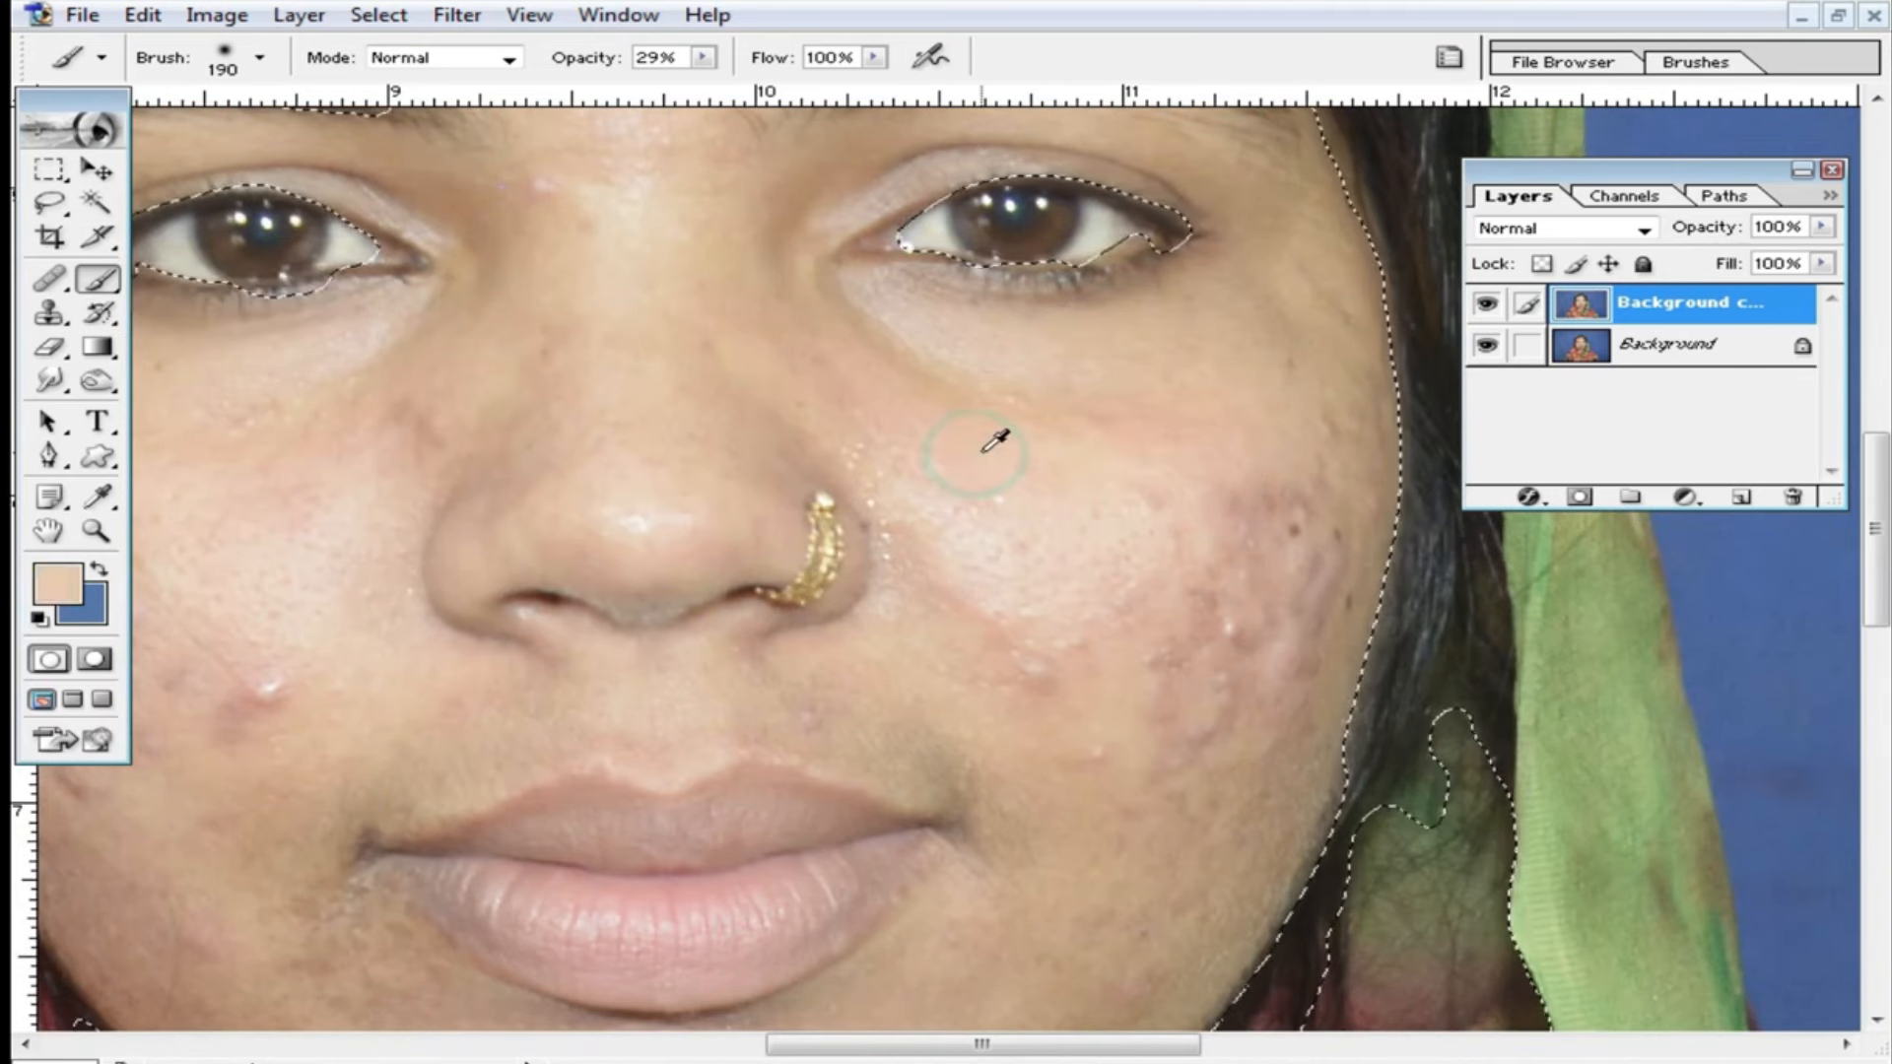
left_click(985, 440)
left_click(985, 440, "alt")
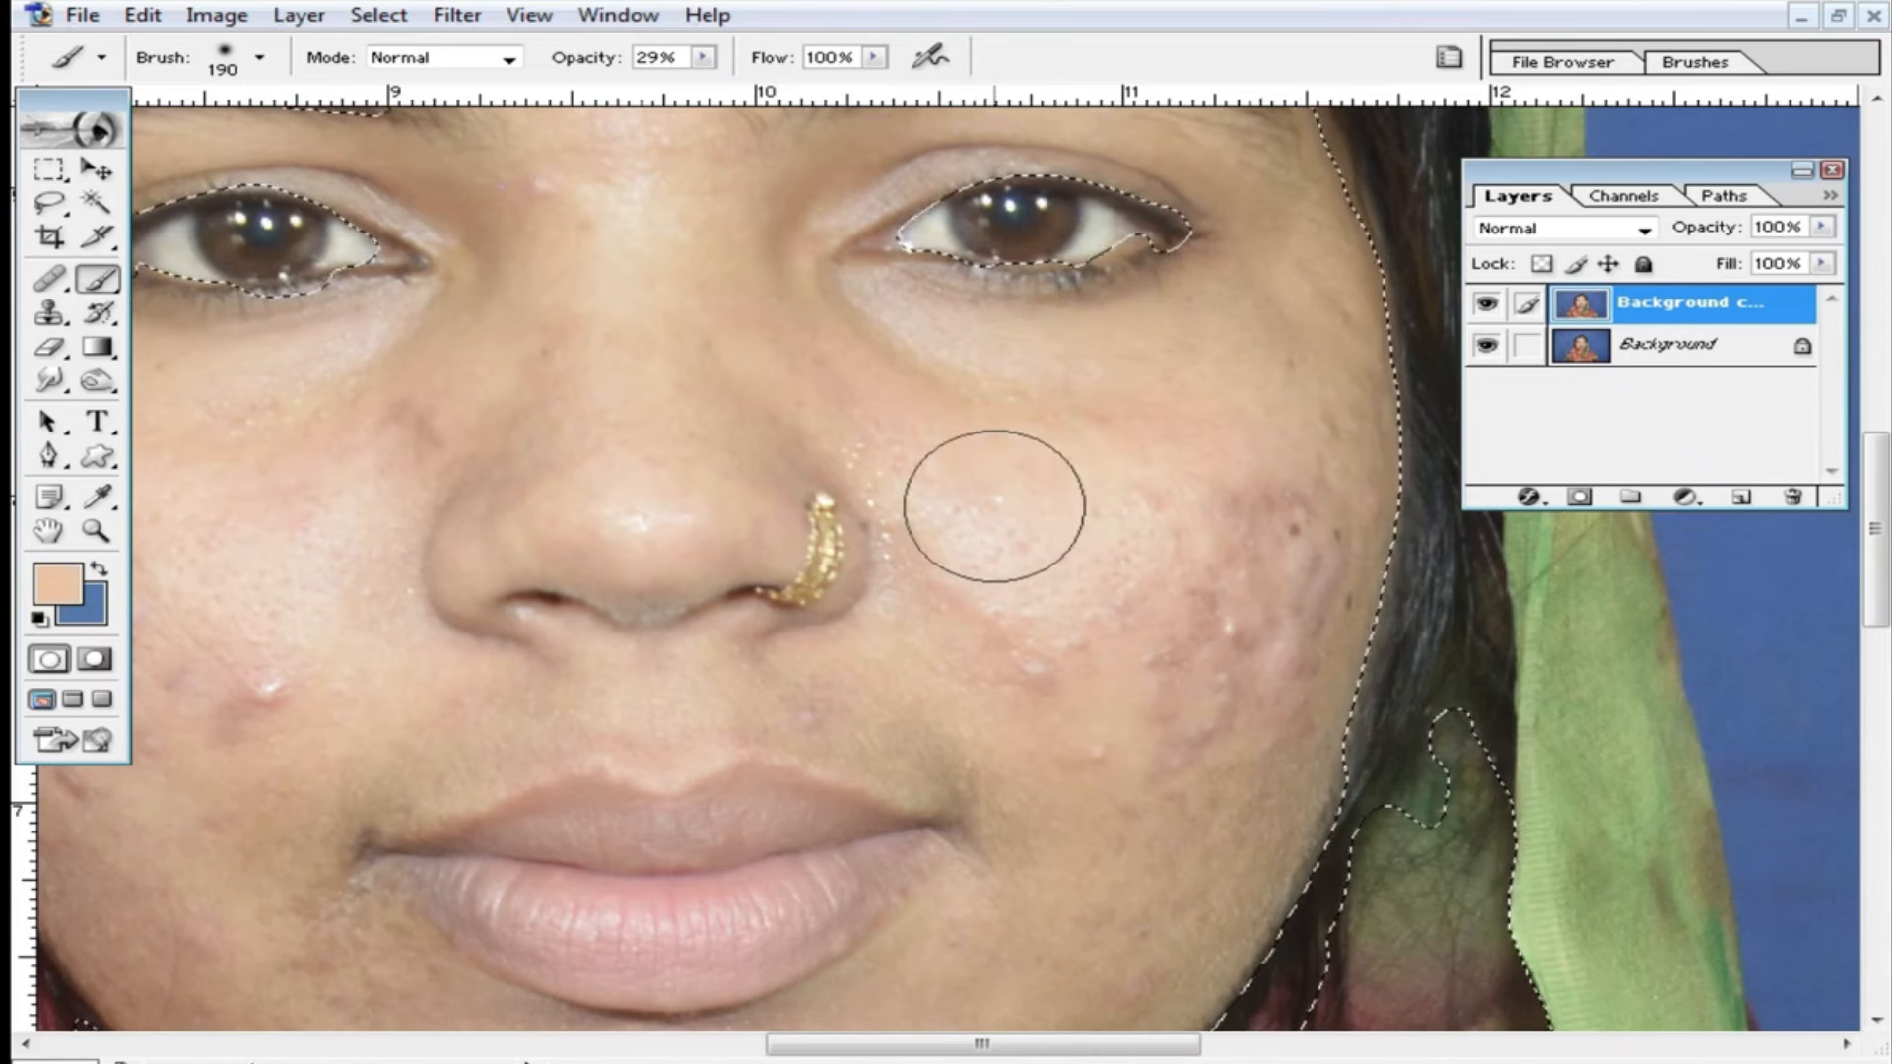
Reduce the brush size to 176 and paint the sampled skin tone over the acne marks on the cheek beside the nose ring.
scroll(1316, 537, "down", 2)
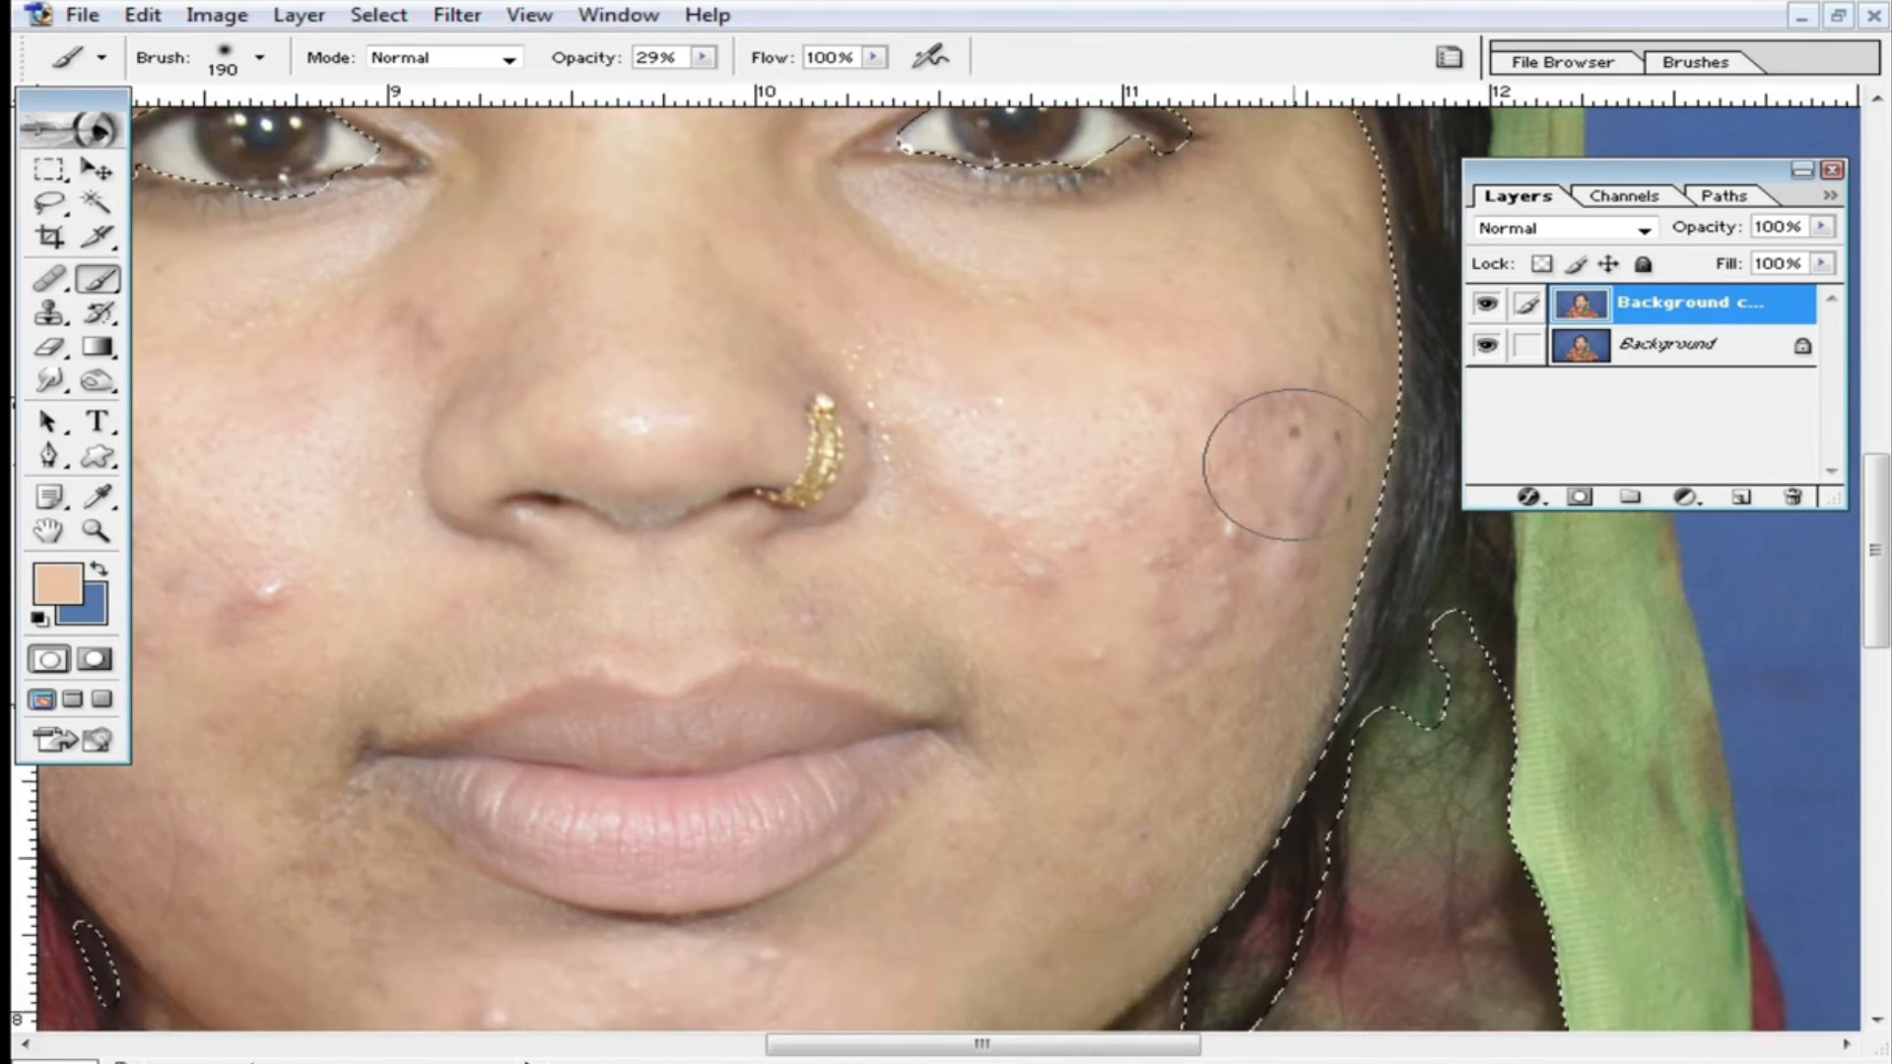
right_click(1375, 486)
left_click_drag(1690, 540, 1681, 540)
left_click(1314, 381)
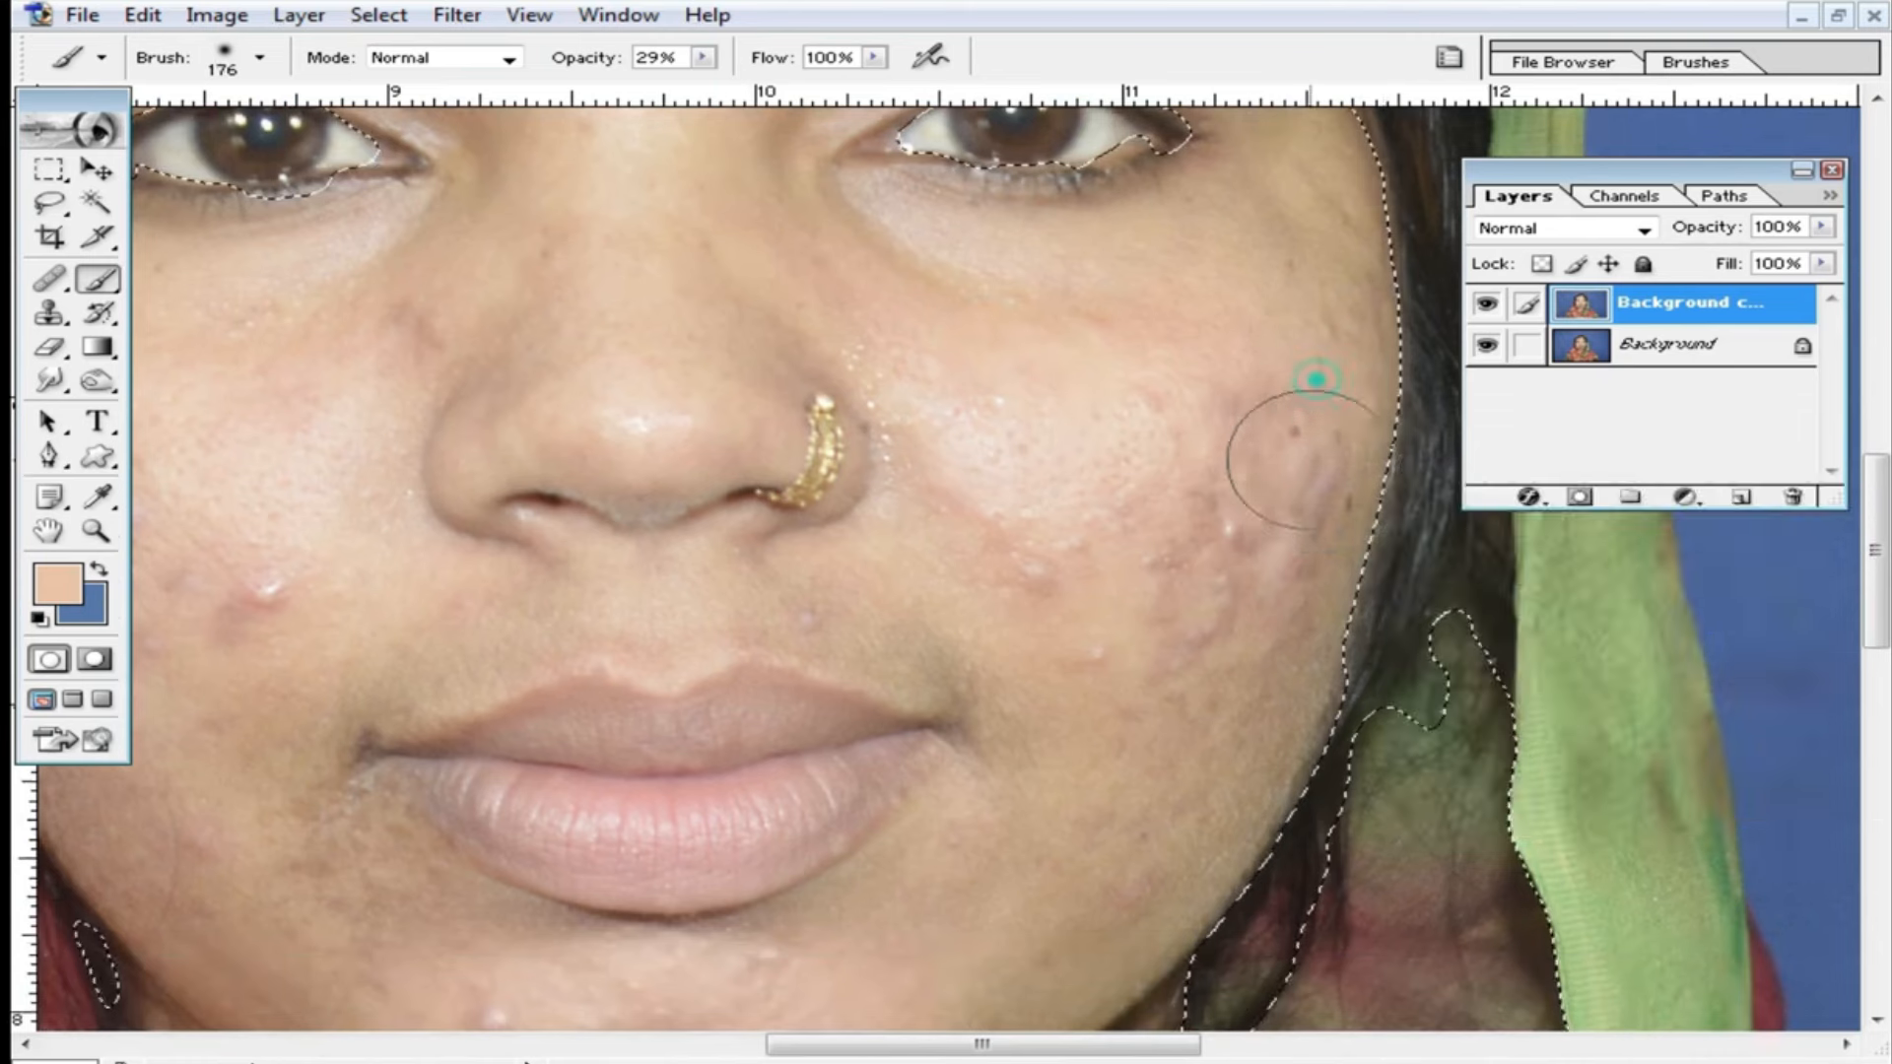
mouse_move(1280, 409)
left_mouse_down()
mouse_move(1266, 541)
mouse_move(1257, 283)
left_mouse_up()
mouse_move(1209, 762)
left_mouse_down()
mouse_move(769, 748)
mouse_move(1140, 516)
mouse_move(1069, 1013)
left_mouse_up()
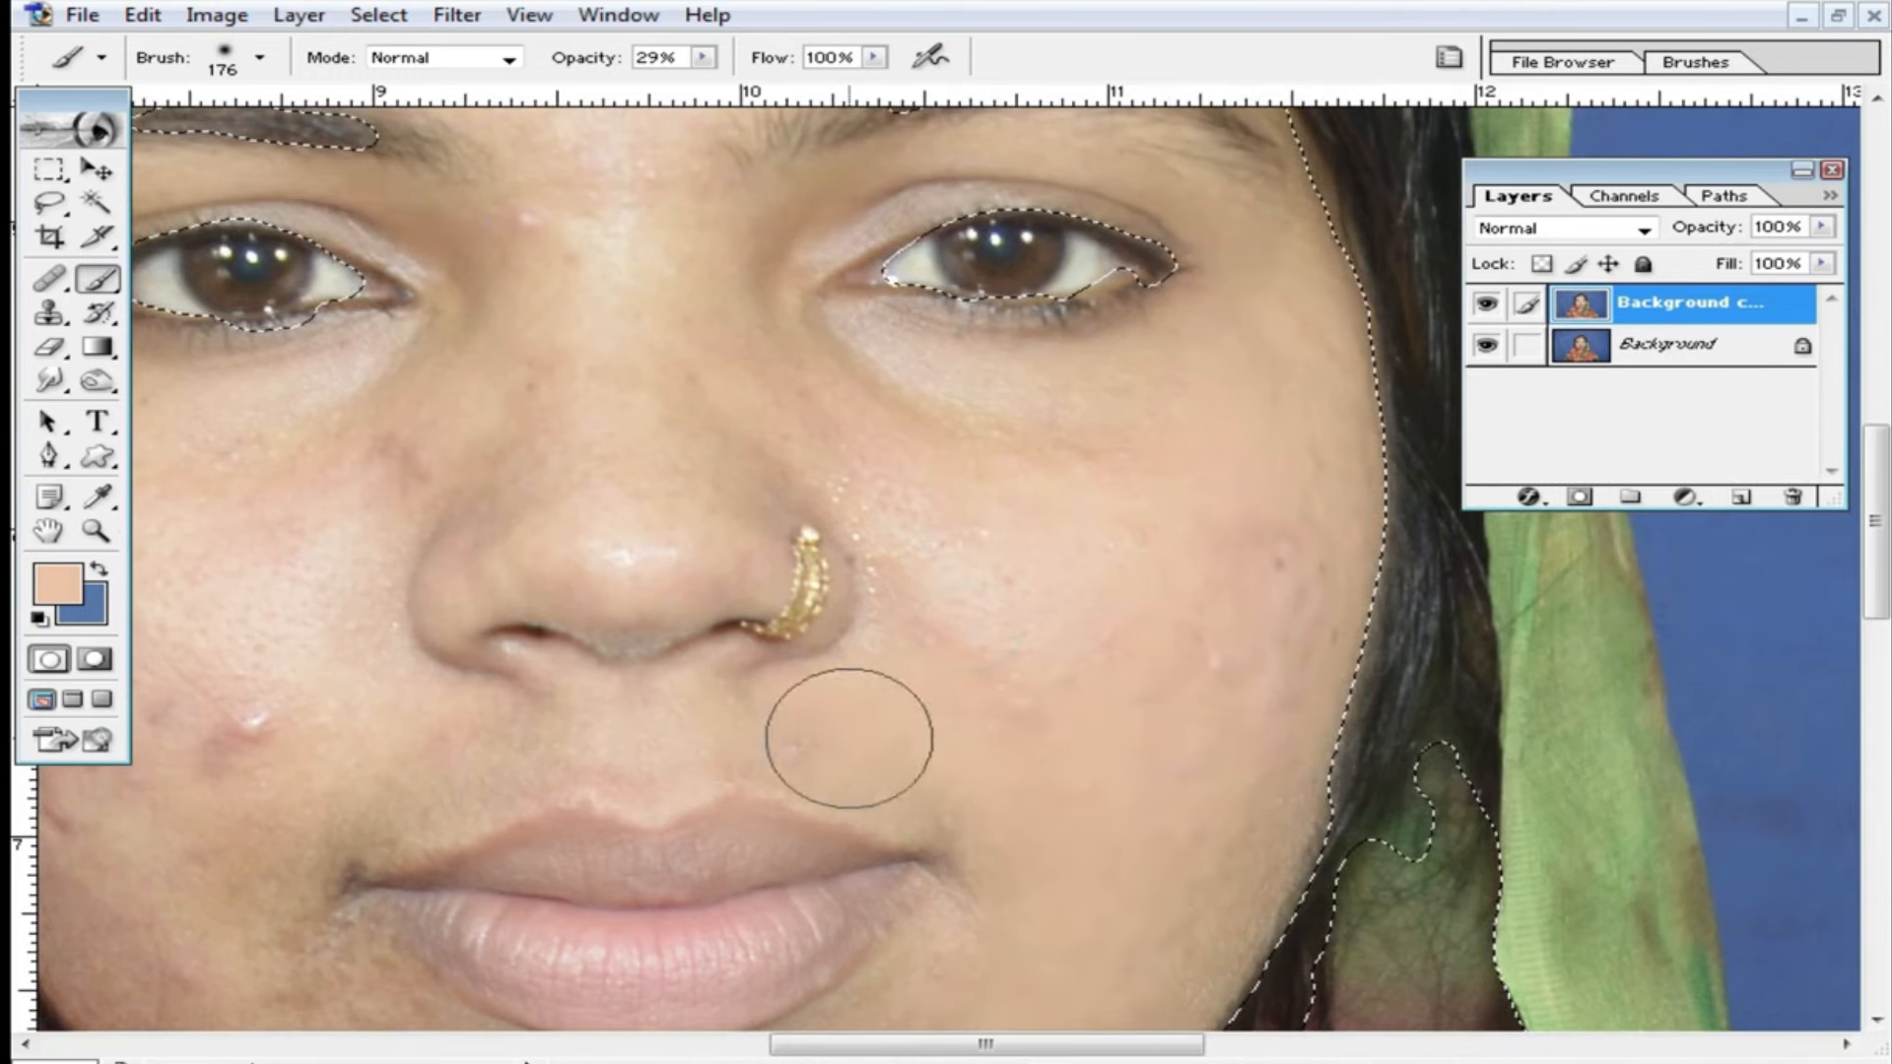
Paint the sampled skin tone over the nose bridge, under-eye area and upper cheek on the nose-ring side.
mouse_move(415, 466)
left_mouse_down()
mouse_move(557, 232)
mouse_move(499, 241)
mouse_move(541, 494)
mouse_move(761, 451)
mouse_move(1089, 440)
left_mouse_up()
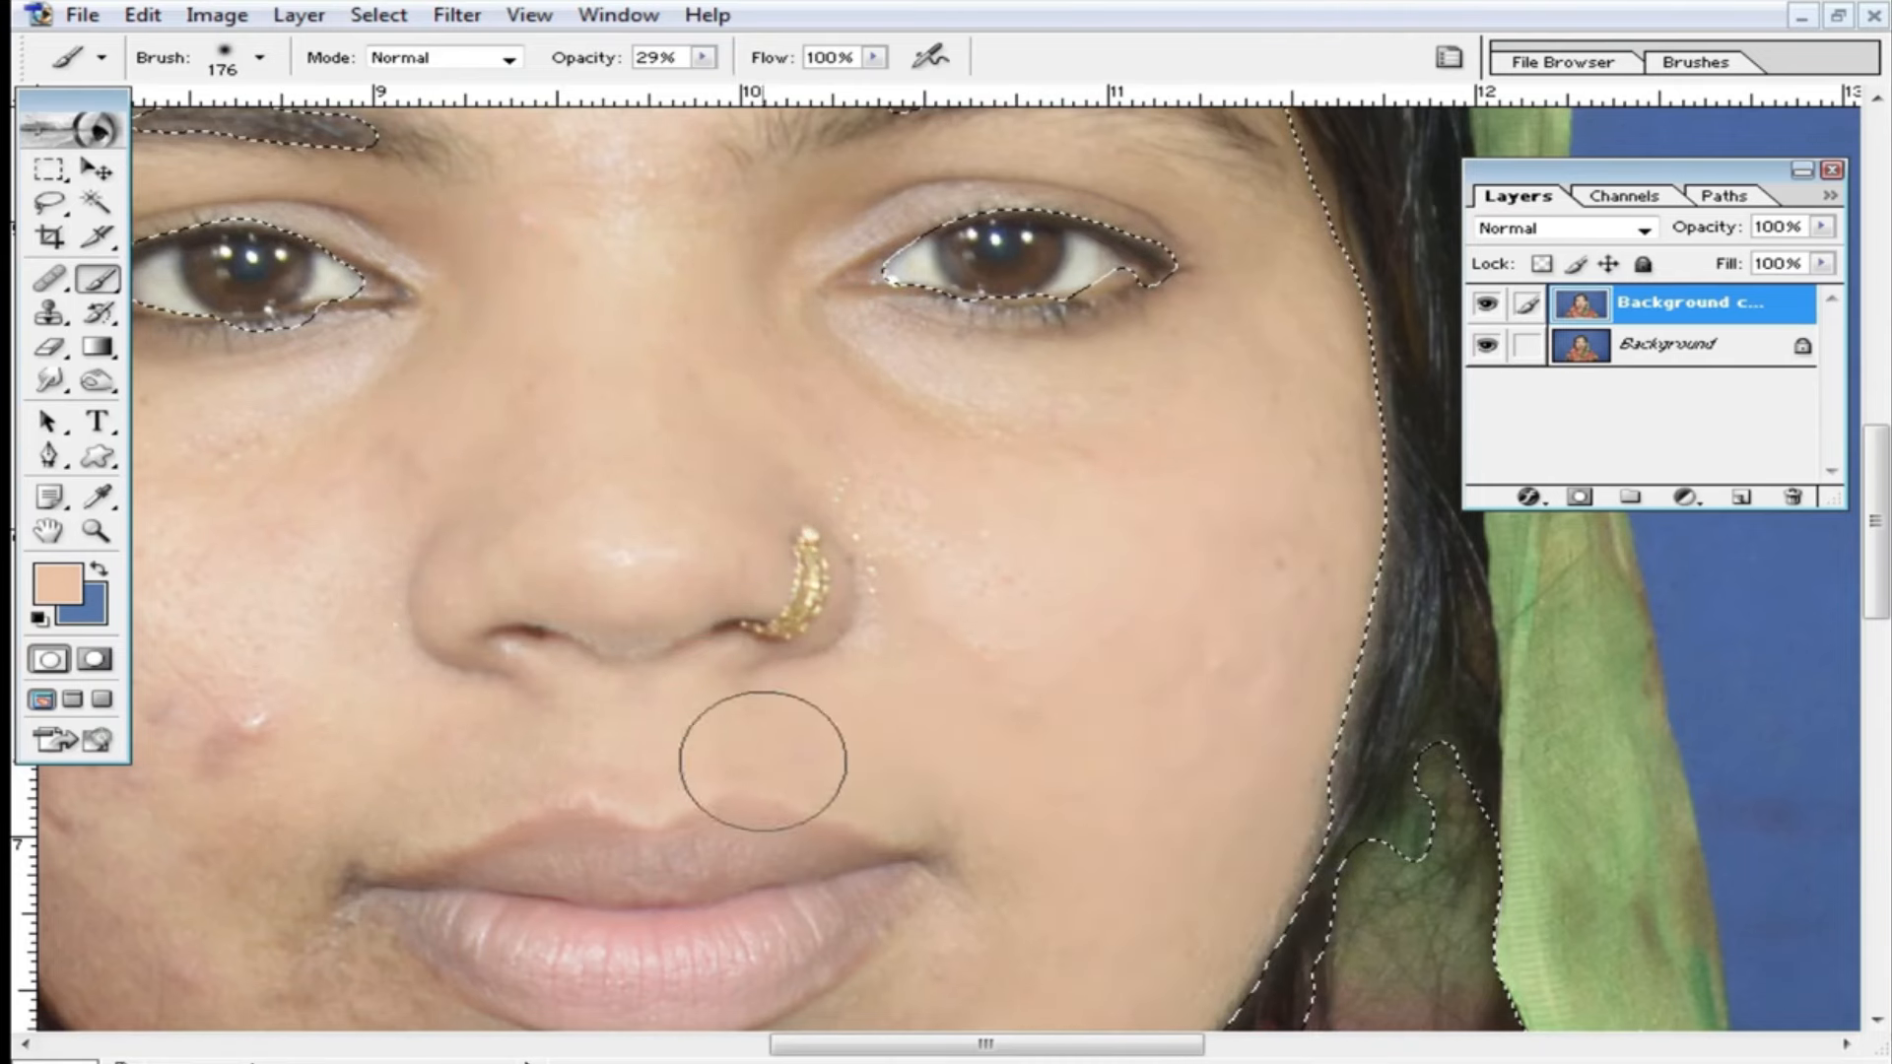
left_click_drag(1061, 557, 1060, 671)
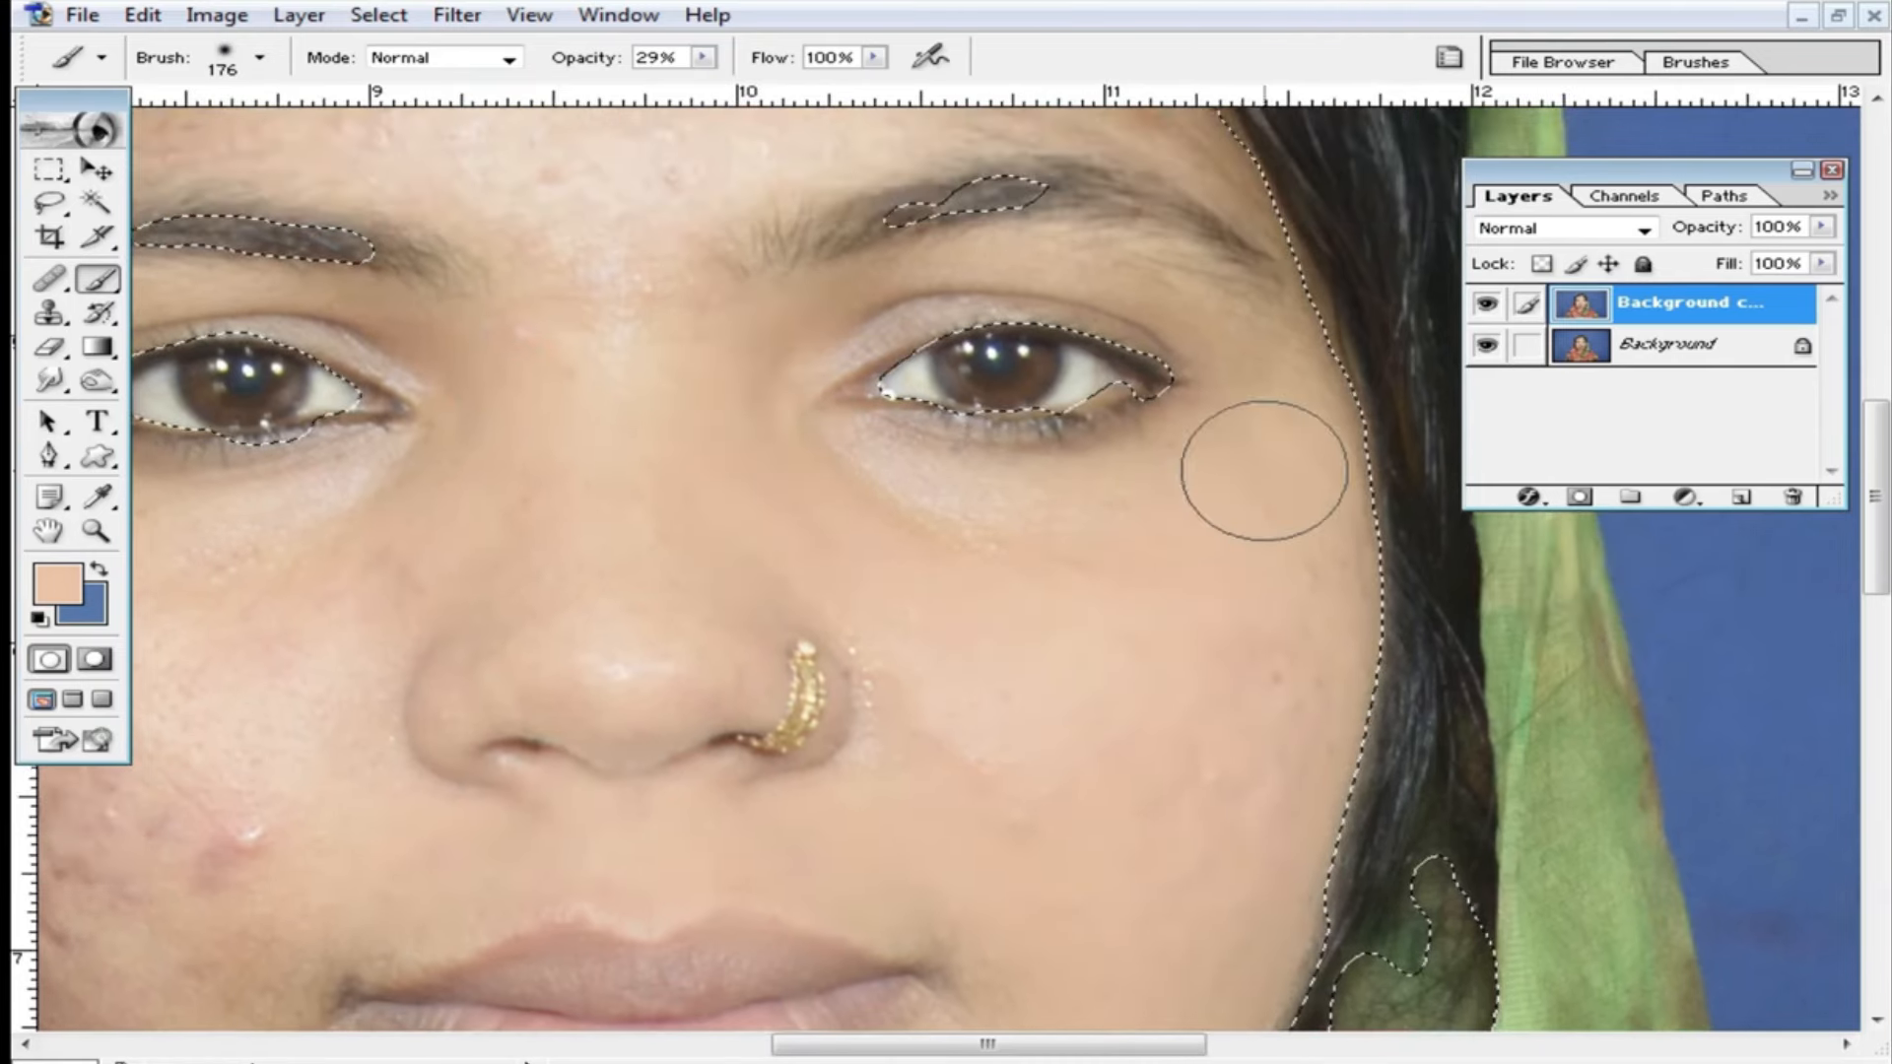
left_click(773, 338)
left_click_drag(773, 338, 829, 420)
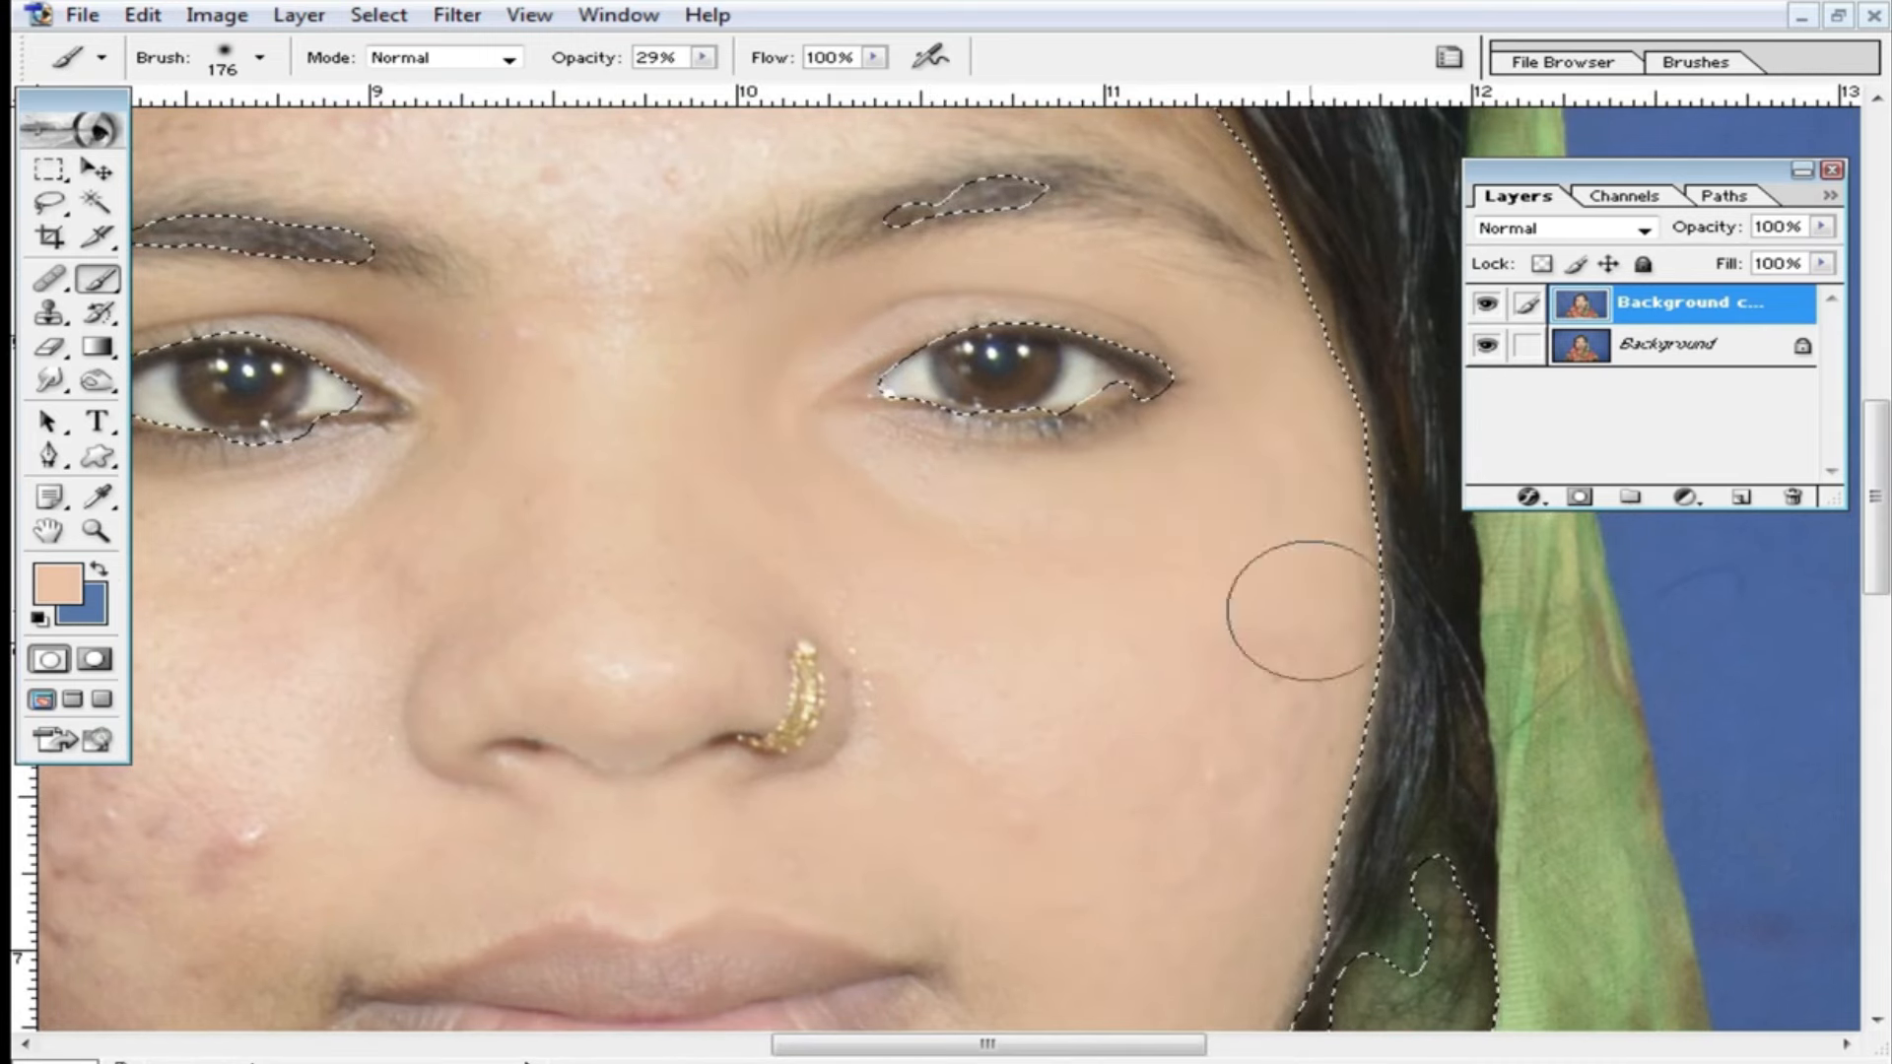
Paint the skin tone over the blemishes and dark patches on the chin, lower jaw and around the mouth.
left_click(1120, 667, "alt")
mouse_move(1046, 626)
left_mouse_down()
mouse_move(1115, 468)
mouse_move(912, 435)
left_mouse_up()
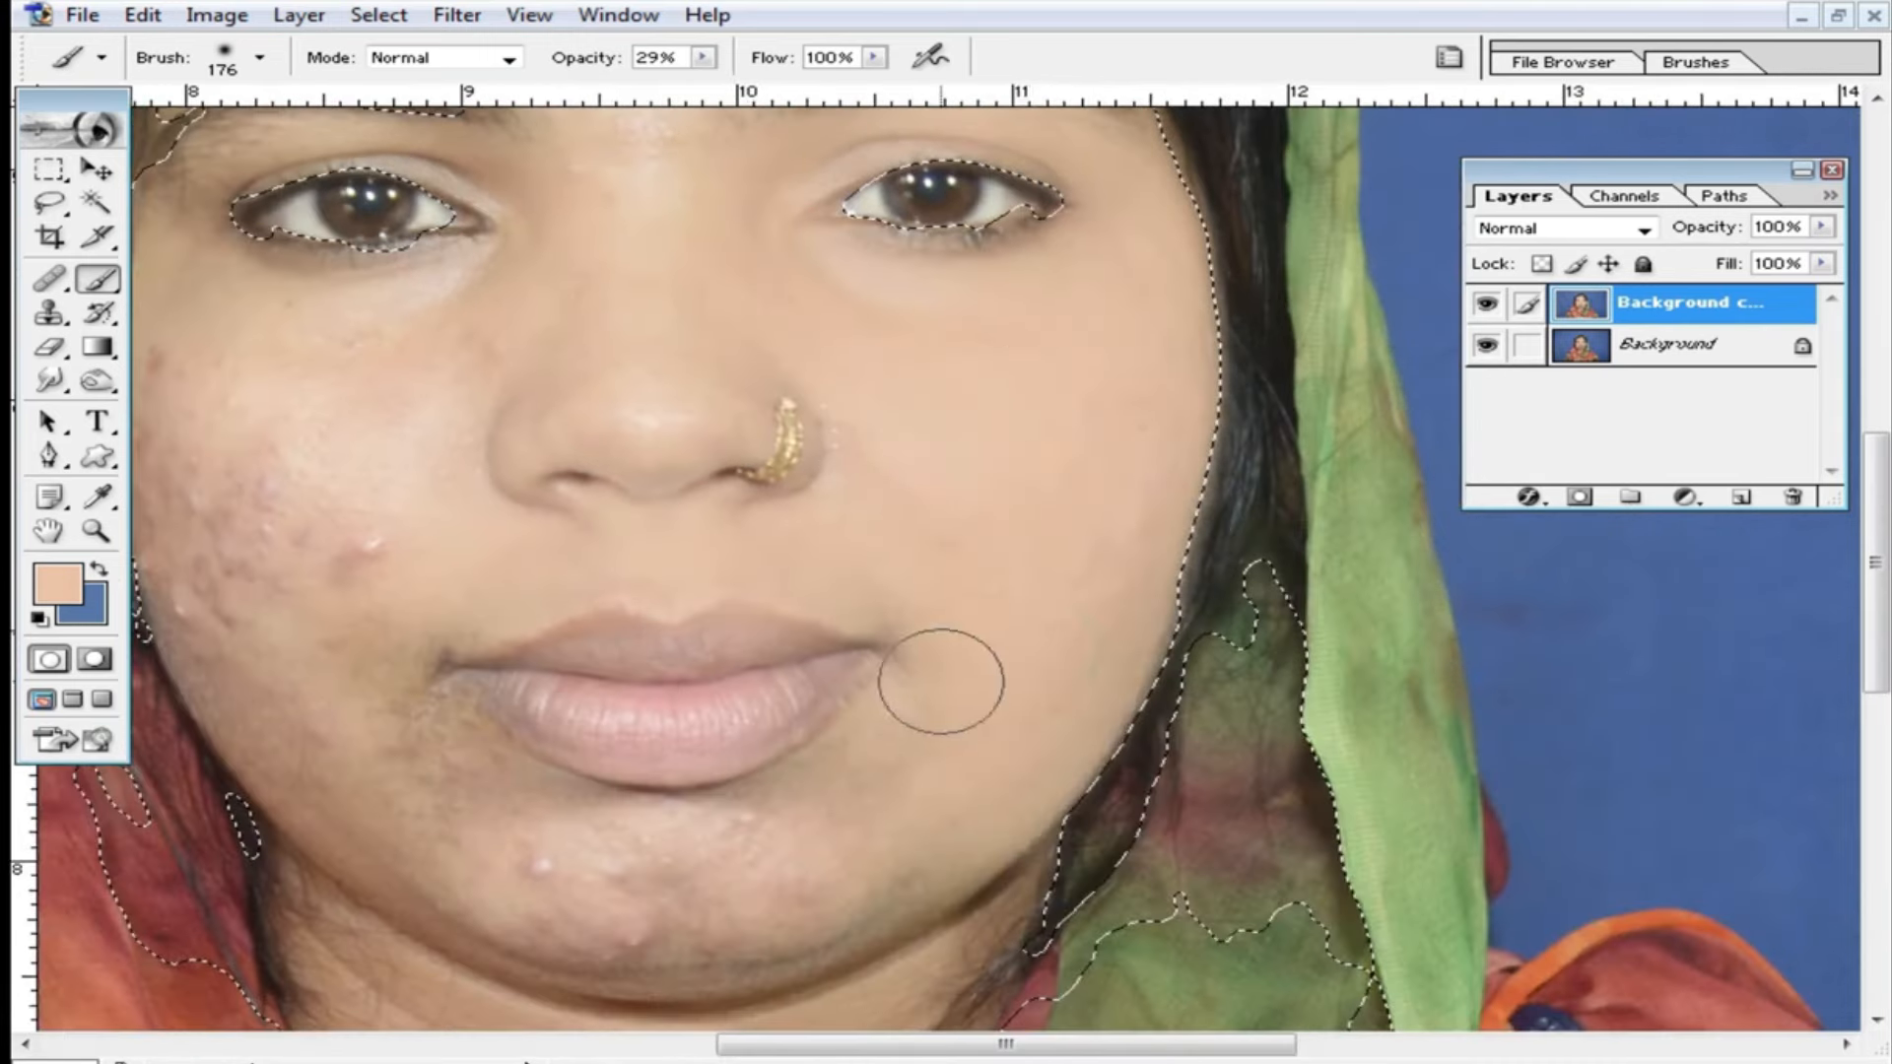
left_click_drag(849, 853, 993, 735)
left_click_drag(1111, 705, 1072, 726)
left_click_drag(1052, 639, 1015, 639)
mouse_move(1009, 641)
left_mouse_down()
mouse_move(815, 760)
mouse_move(912, 710)
mouse_move(576, 661)
mouse_move(597, 653)
mouse_move(554, 607)
left_mouse_up()
left_click_drag(541, 599, 813, 738)
left_click_drag(623, 676, 710, 735)
Cover the acne marks on the cheek opposite the nose ring with the skin tone, up to the hairline.
mouse_move(528, 616)
left_mouse_down()
mouse_move(519, 538)
mouse_move(533, 591)
left_mouse_up()
left_click_drag(516, 481, 618, 454)
mouse_move(536, 528)
left_mouse_down()
mouse_move(564, 653)
mouse_move(625, 676)
left_mouse_up()
mouse_move(1017, 673)
left_mouse_down()
mouse_move(818, 759)
mouse_move(773, 802)
mouse_move(528, 710)
mouse_move(464, 587)
mouse_move(456, 623)
mouse_move(532, 709)
left_mouse_up()
mouse_move(493, 621)
left_mouse_down()
mouse_move(808, 896)
mouse_move(886, 900)
mouse_move(726, 853)
mouse_move(805, 862)
mouse_move(444, 553)
mouse_move(500, 656)
left_mouse_up()
left_click_drag(414, 527, 472, 266)
left_click(652, 625)
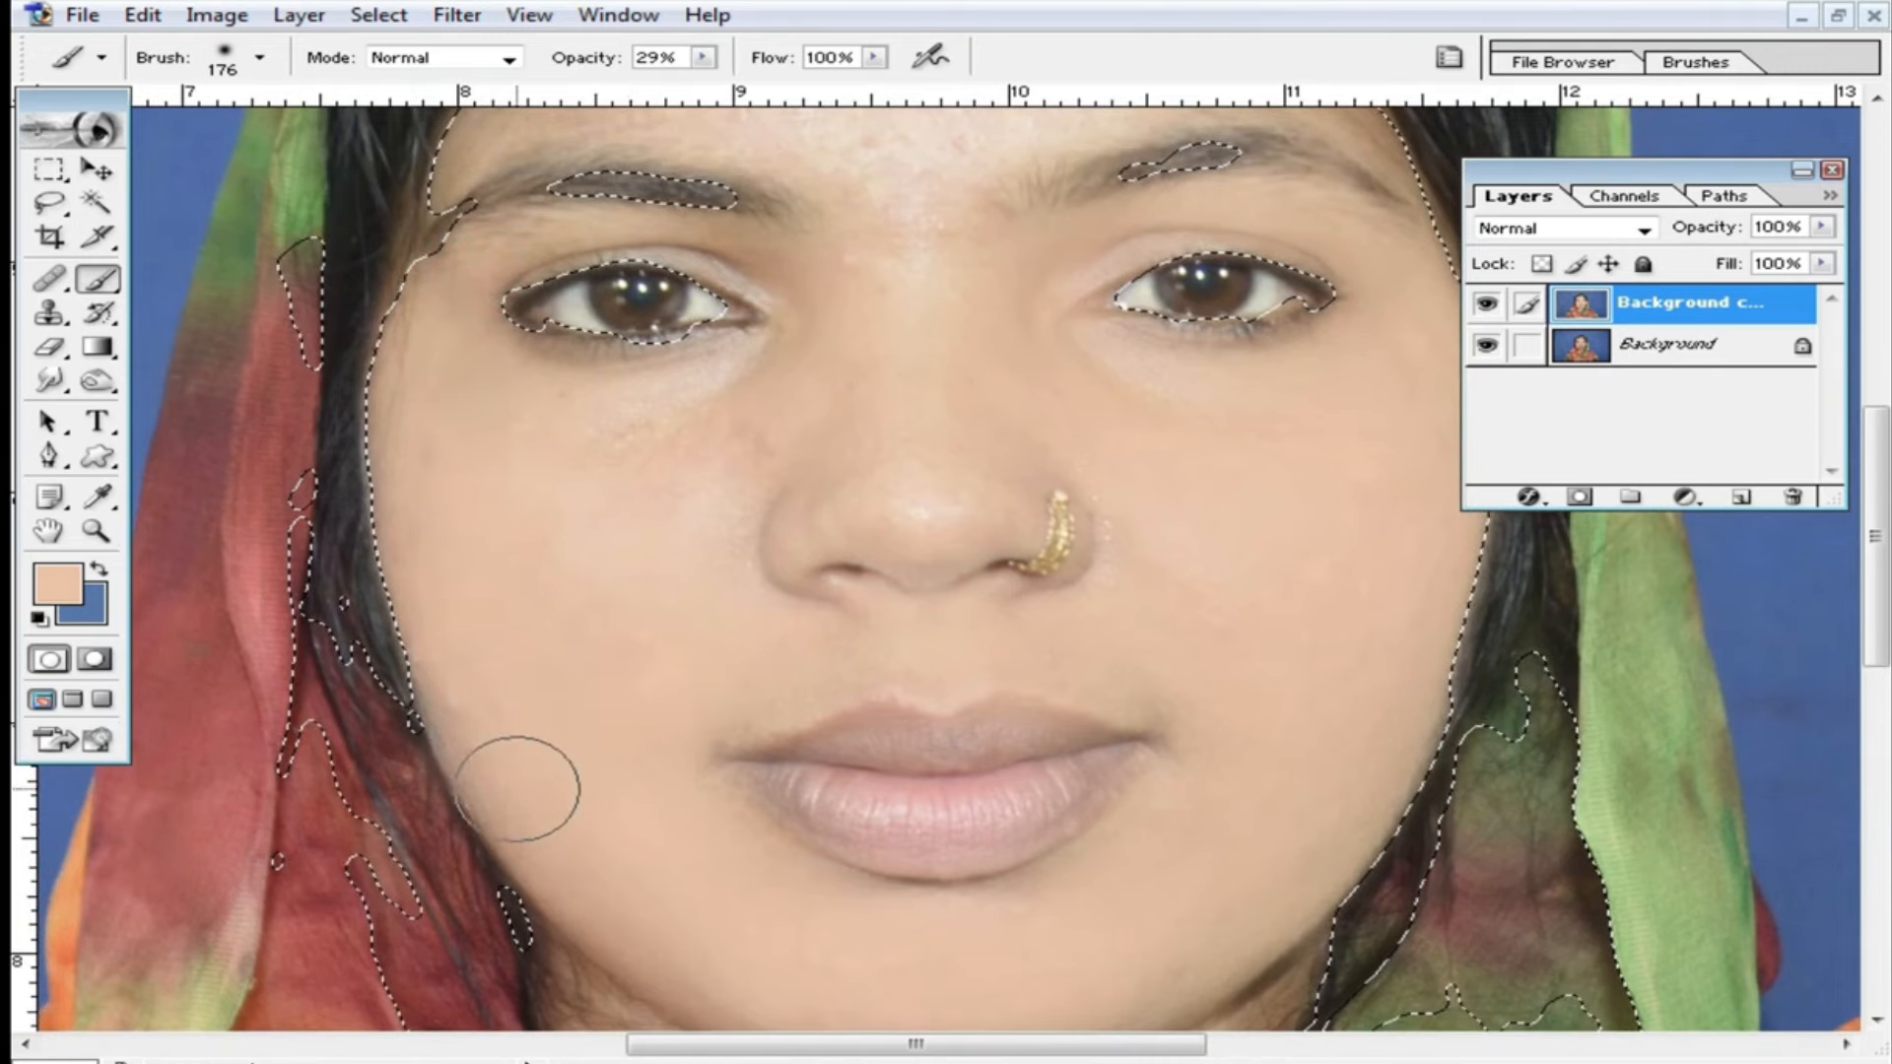
Even out the under-eye area, nose side and upper lip opposite the nose ring, adjusting the brush size for the tighter areas.
mouse_move(582, 418)
left_mouse_down()
mouse_move(814, 355)
mouse_move(611, 476)
left_mouse_up()
left_click_drag(811, 382, 783, 659)
mouse_move(839, 673)
left_mouse_down()
mouse_move(822, 552)
mouse_move(700, 525)
mouse_move(394, 589)
mouse_move(760, 583)
left_mouse_up()
right_click(904, 579)
left_click(1072, 638)
left_click_drag(1022, 561, 1019, 551)
left_click_drag(756, 663, 599, 672)
left_click_drag(804, 451, 791, 558)
Set the brush size to 139 and paint the skin tone over the blemishes across the whole forehead.
right_click(882, 588)
left_click(1140, 641)
left_click(849, 524)
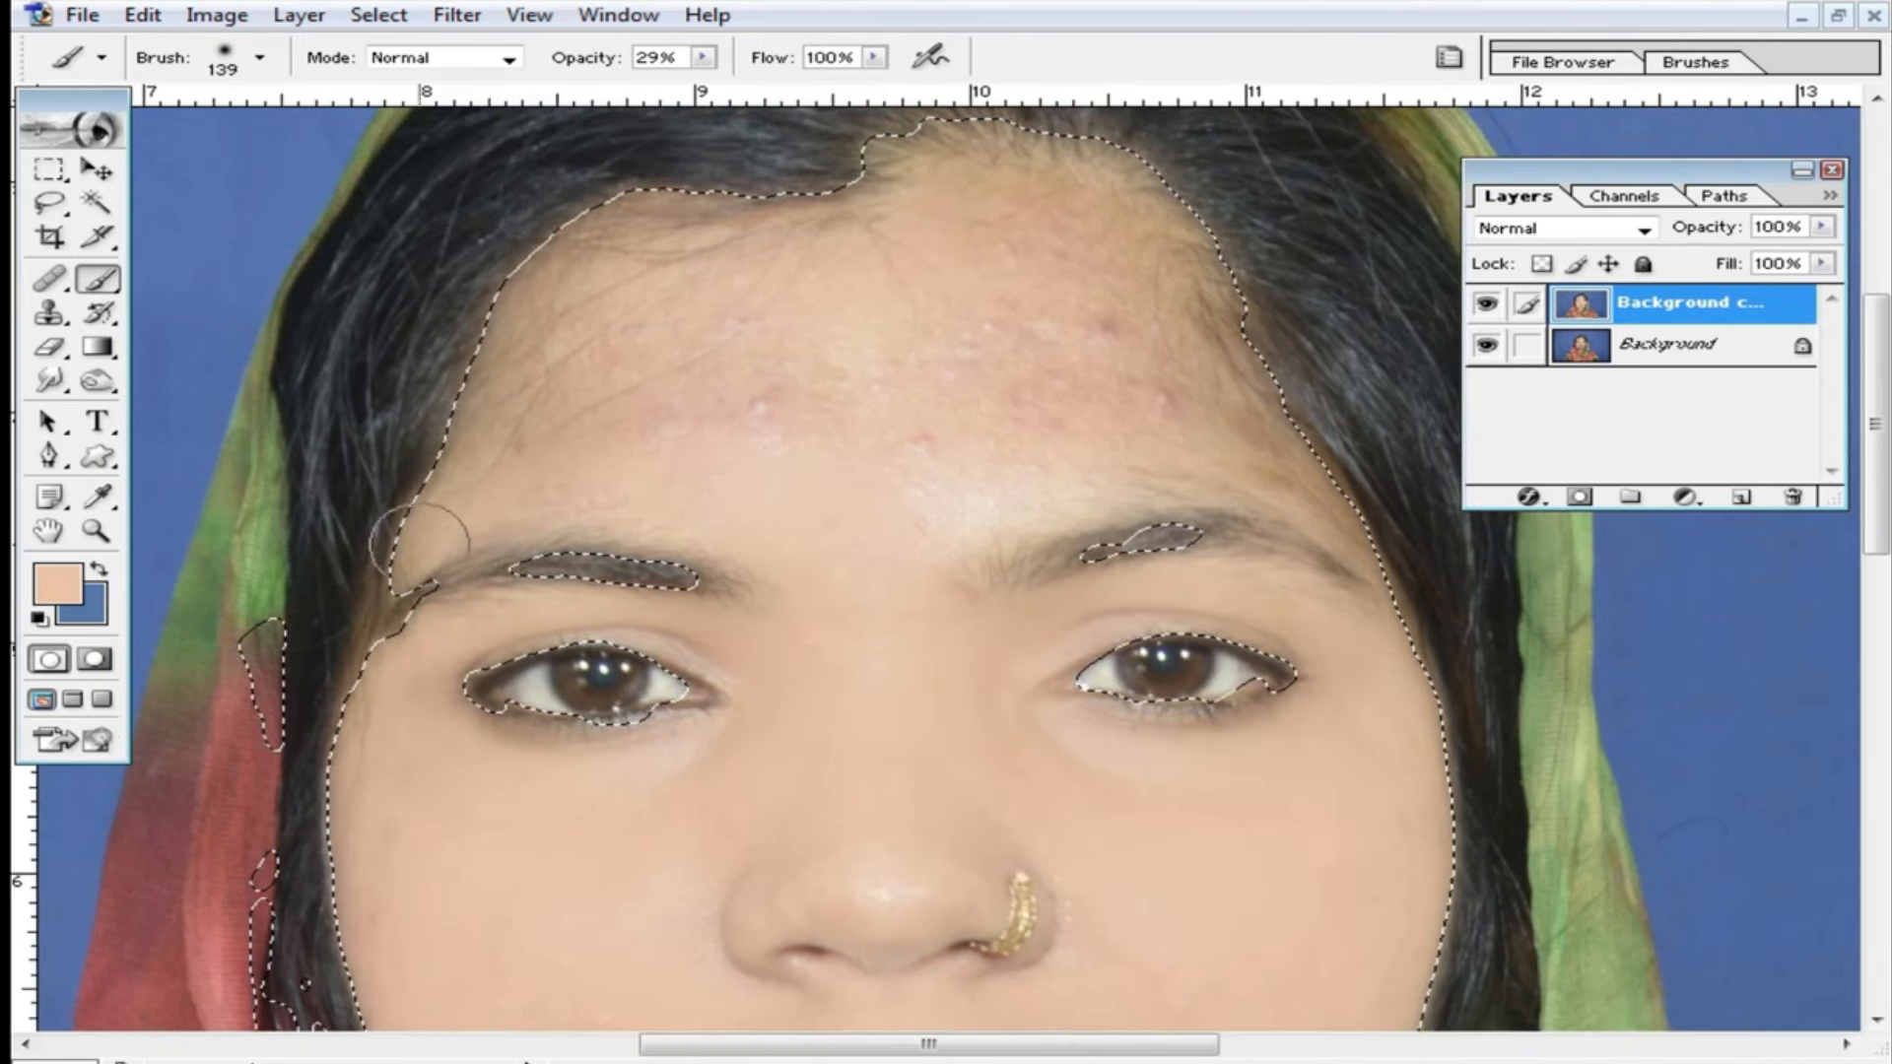
mouse_move(874, 450)
left_mouse_down()
mouse_move(630, 282)
mouse_move(844, 397)
mouse_move(603, 519)
left_mouse_up()
mouse_move(773, 241)
left_mouse_down()
mouse_move(1043, 296)
mouse_move(1115, 217)
mouse_move(1246, 460)
mouse_move(1428, 689)
mouse_move(1356, 545)
left_mouse_up()
left_click_drag(1356, 545, 1042, 452)
mouse_move(1042, 451)
left_mouse_down()
mouse_move(837, 513)
mouse_move(1018, 418)
mouse_move(1216, 405)
mouse_move(1196, 422)
left_mouse_up()
left_click_drag(1071, 389, 1002, 469)
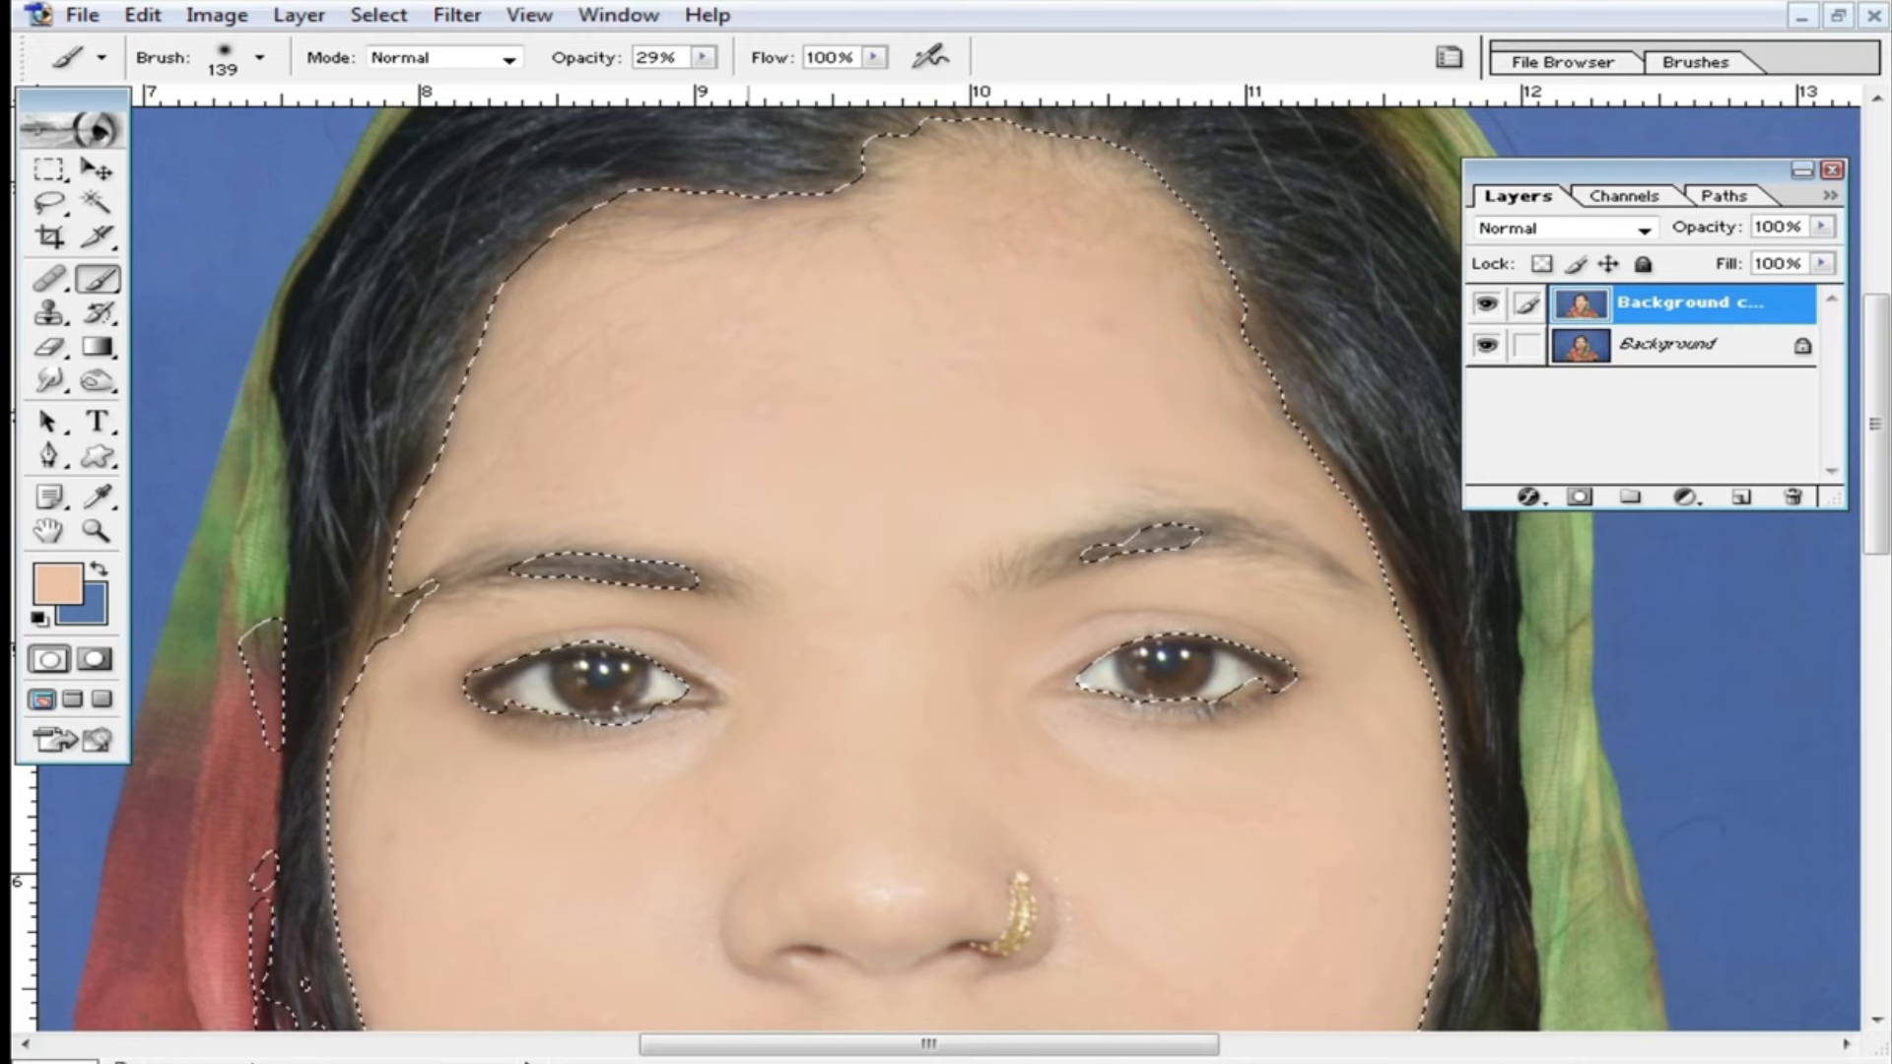
Dab skin tone on the cheek and under-eye area opposite the nose ring and on the nose bridge.
left_click(908, 668, "alt")
left_click_drag(955, 541, 955, 578)
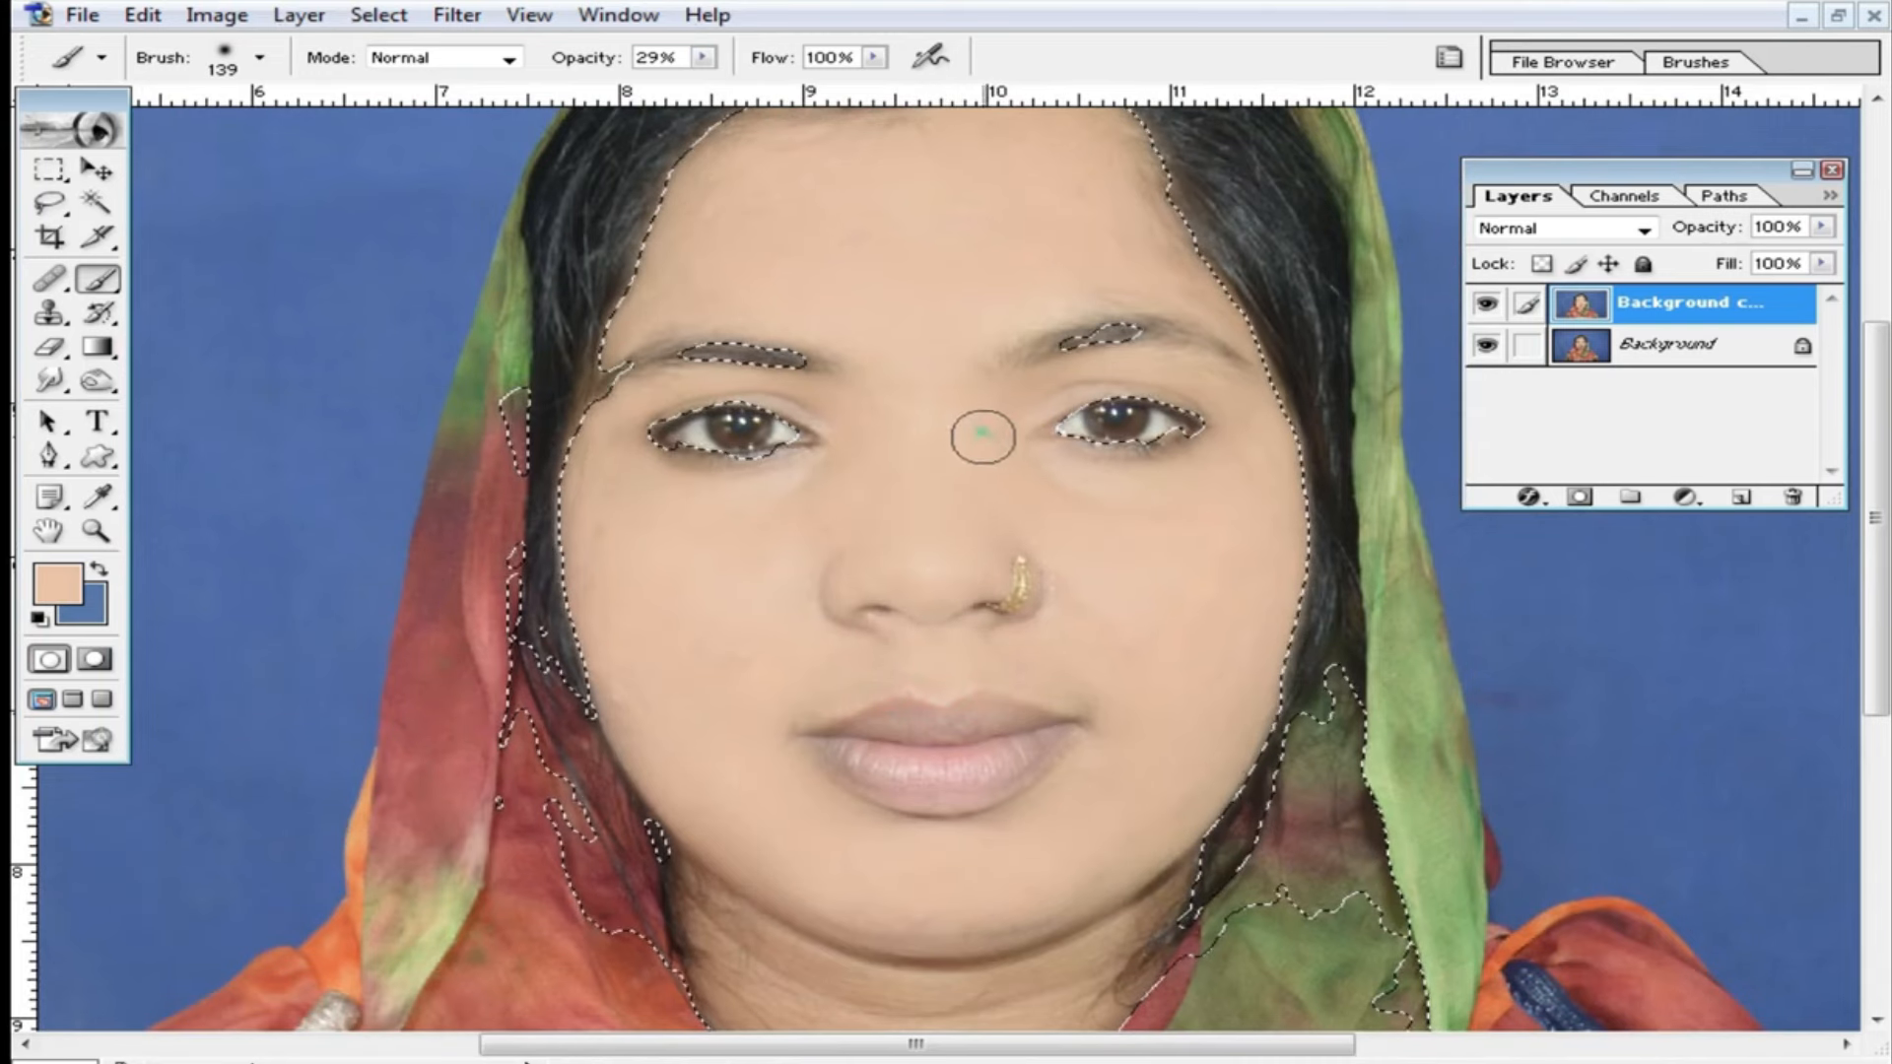
left_click(742, 587)
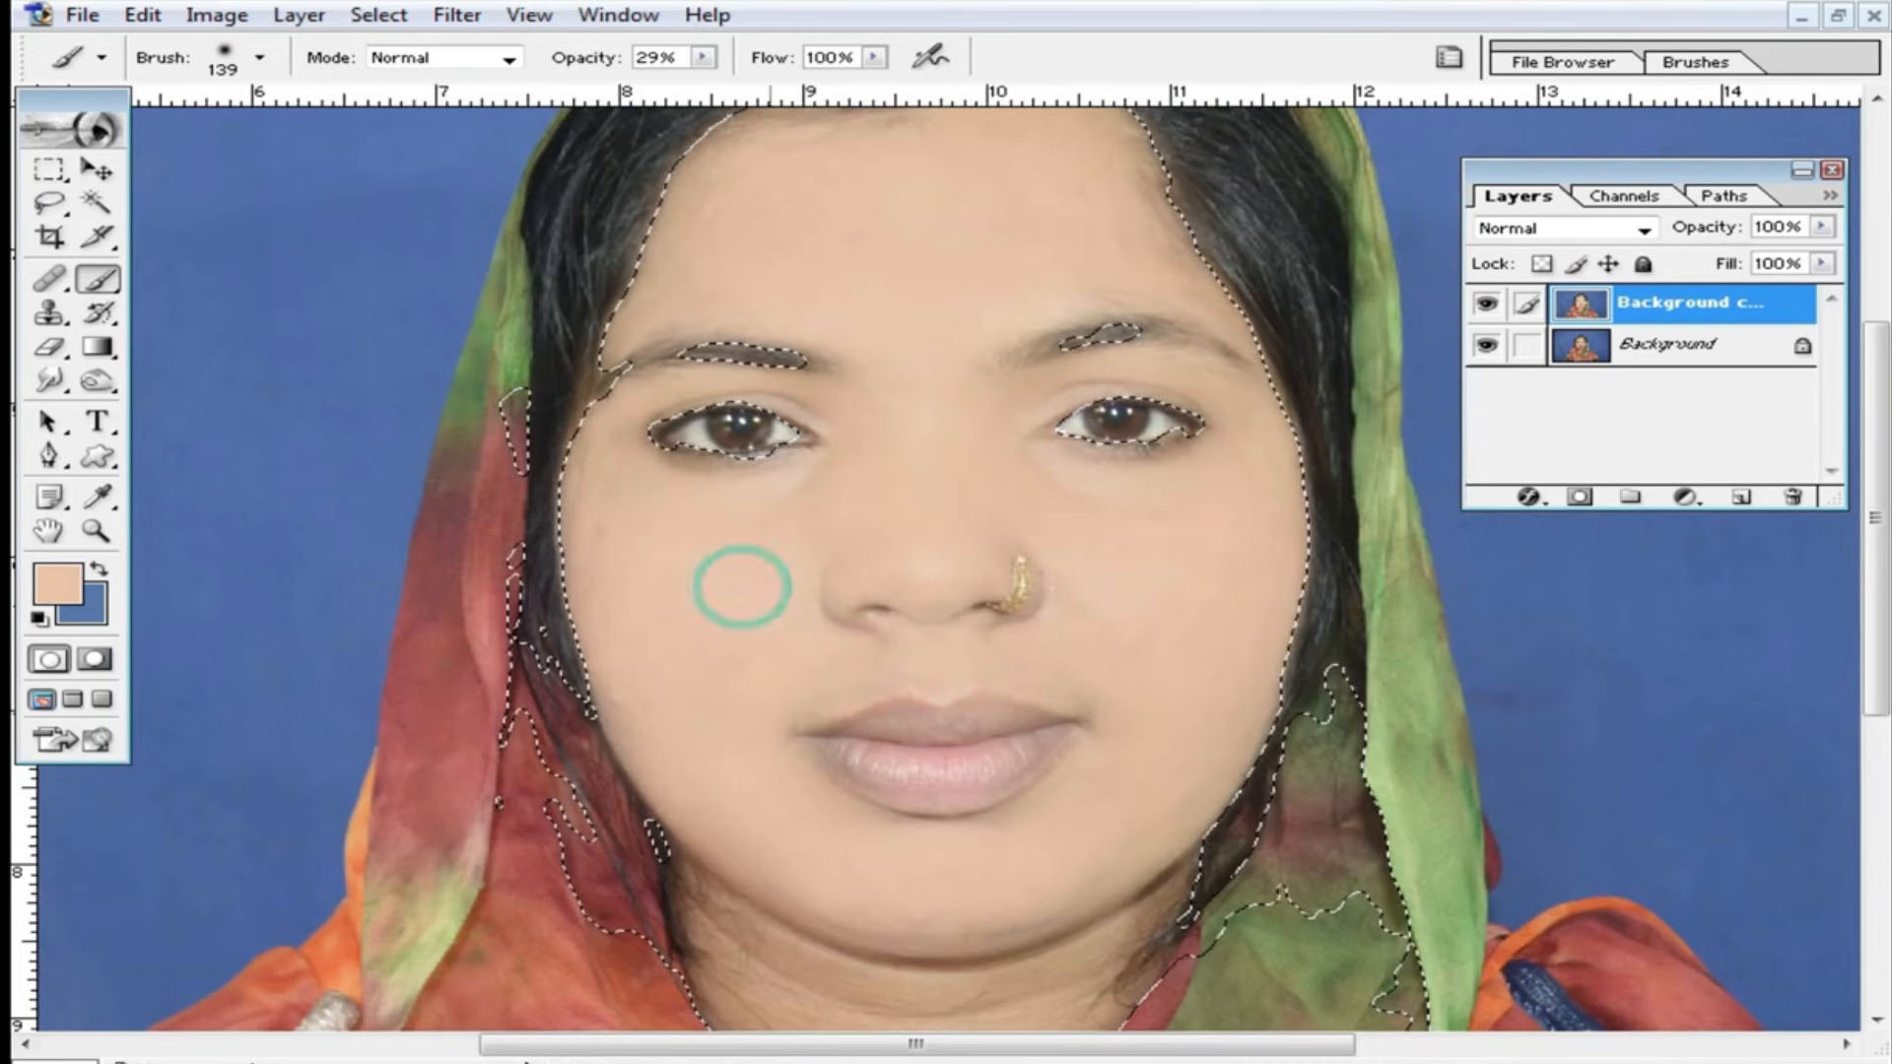
left_click(801, 476)
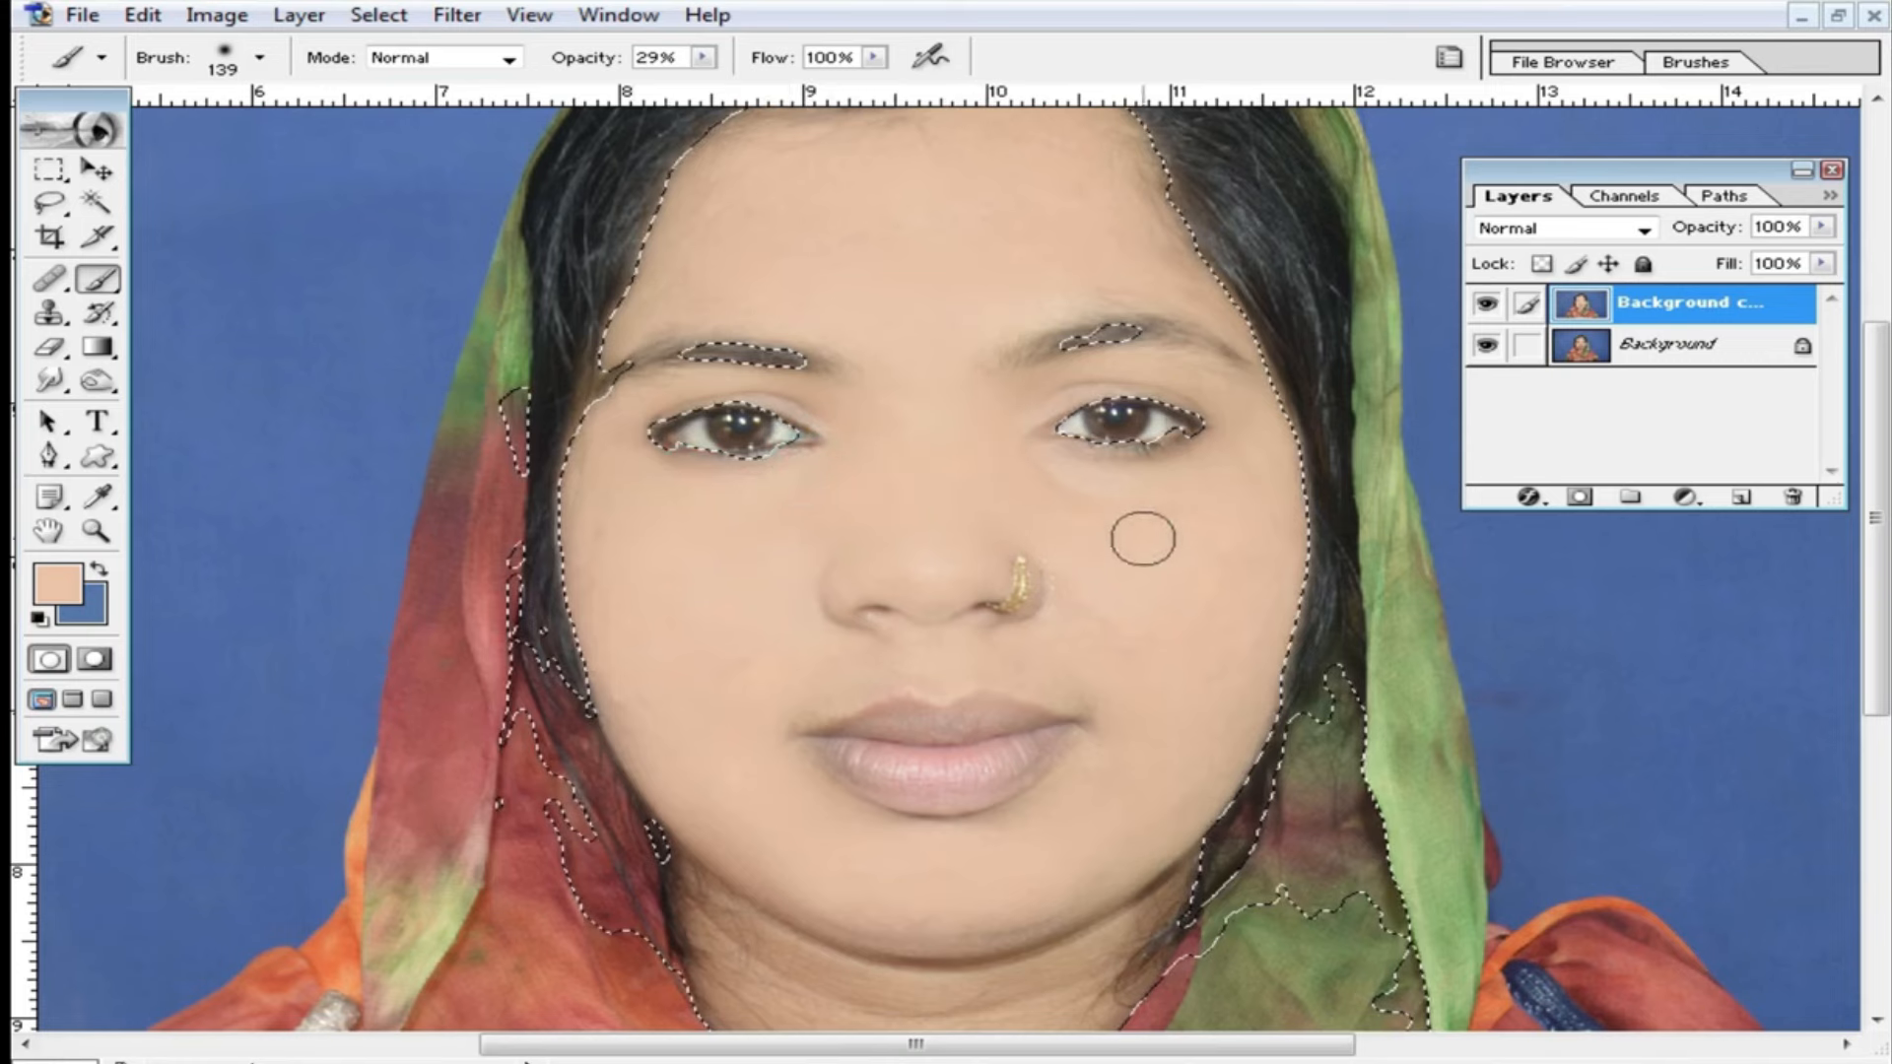
left_click(955, 388)
Blend the remaining marks on the cheek beside the mouth corner opposite the nose ring.
left_click_drag(1069, 581, 1128, 326)
left_click(1124, 395)
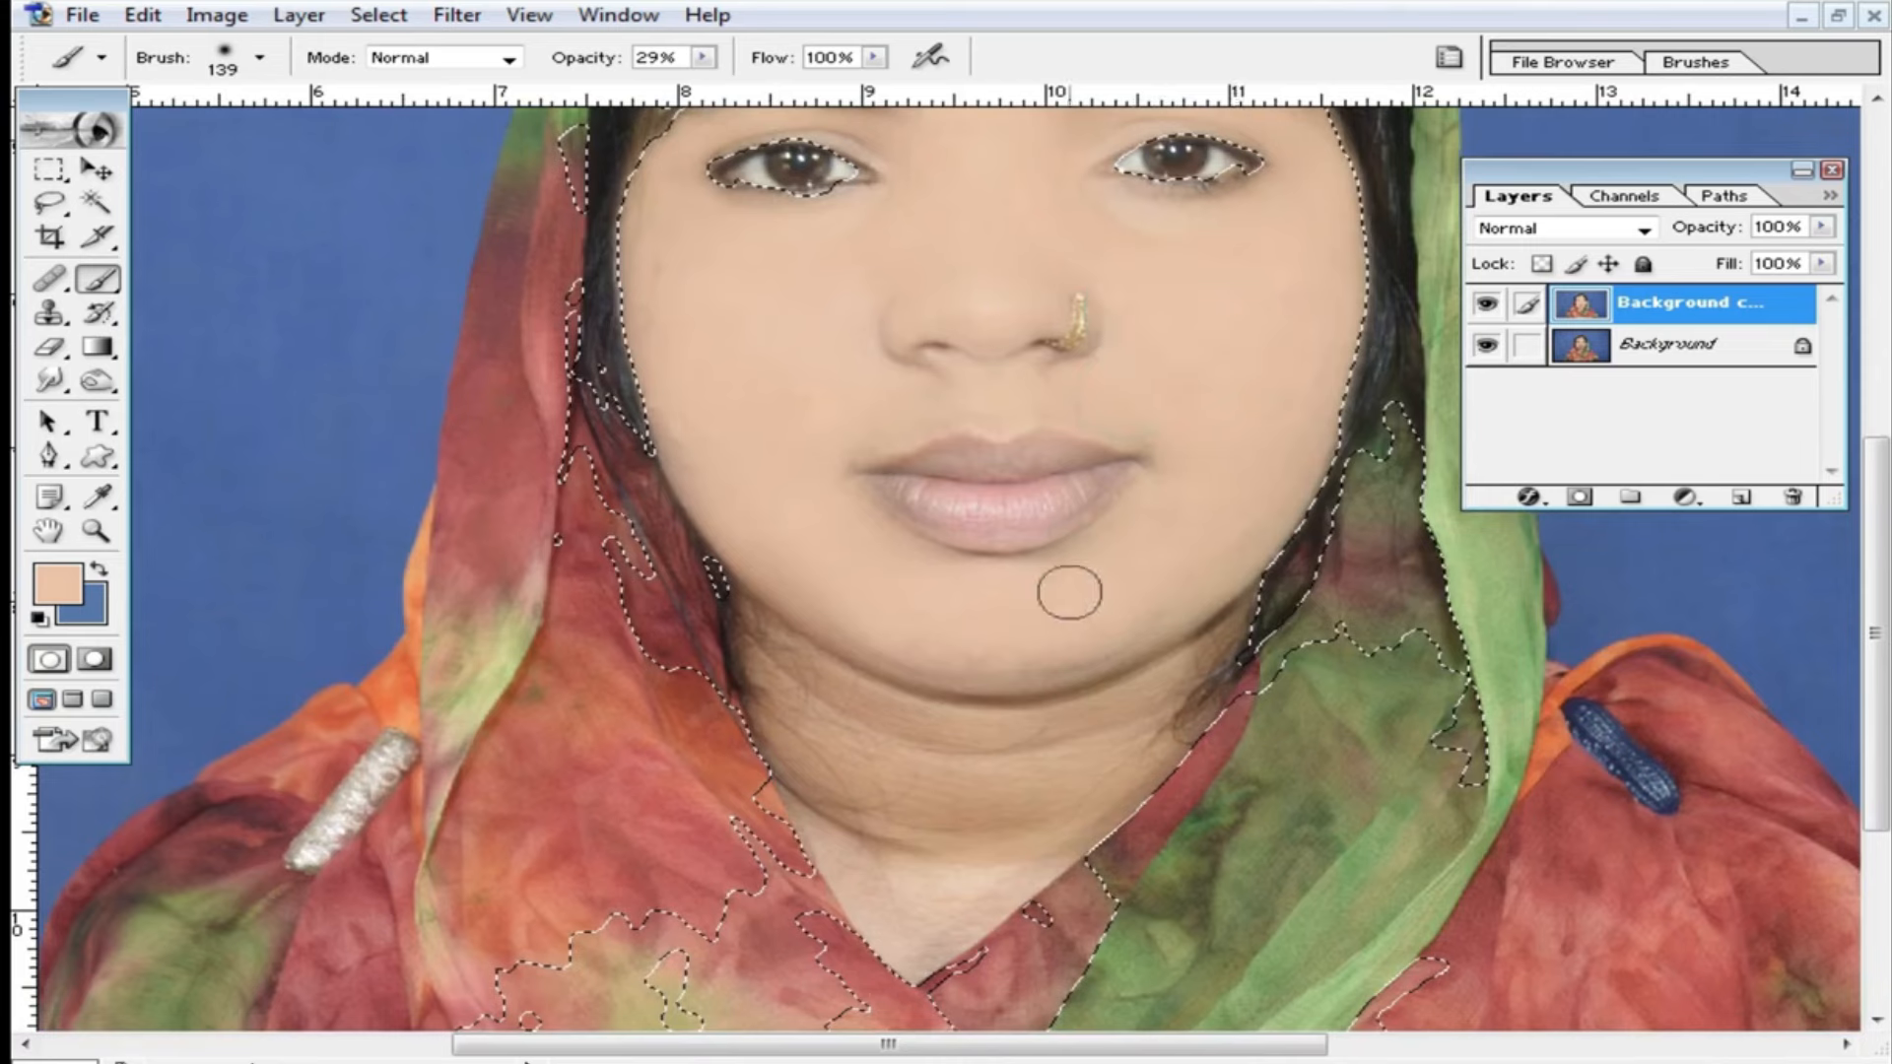
left_click_drag(781, 459, 823, 535)
left_click_drag(848, 515, 854, 578)
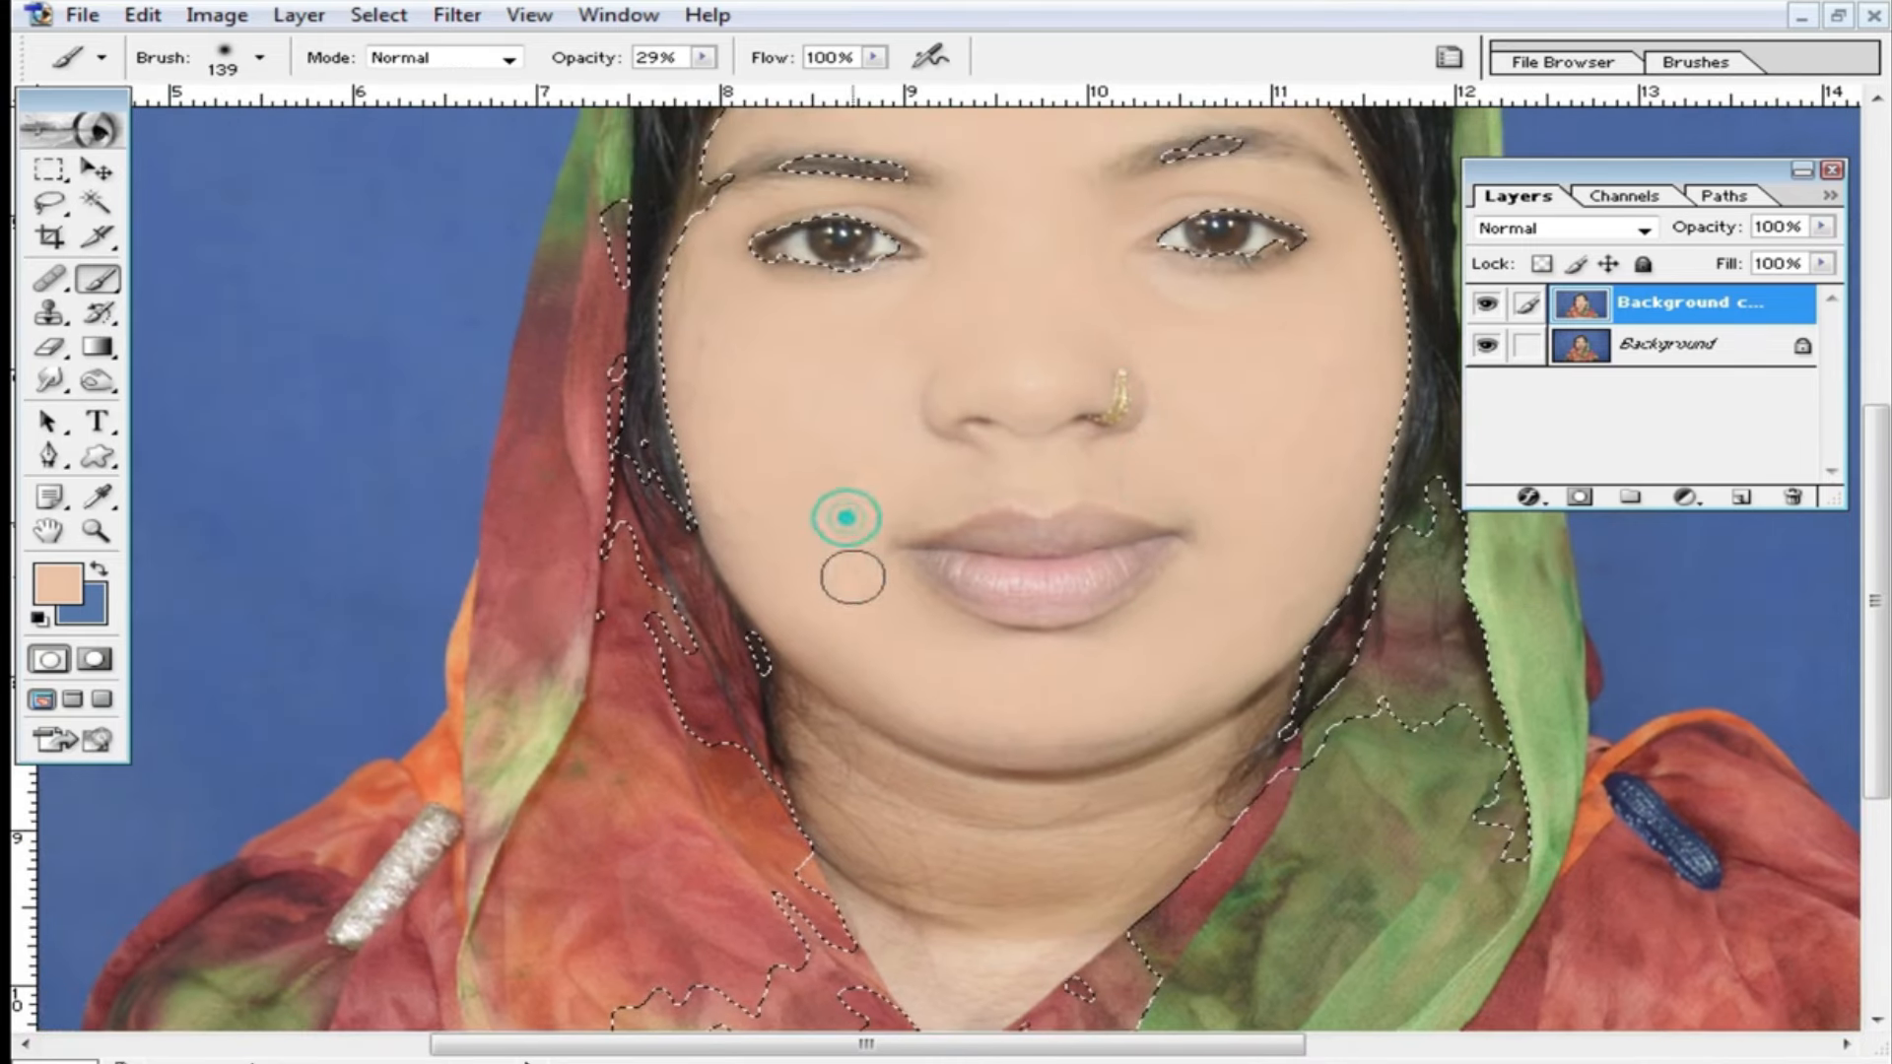
left_click_drag(908, 461, 847, 499)
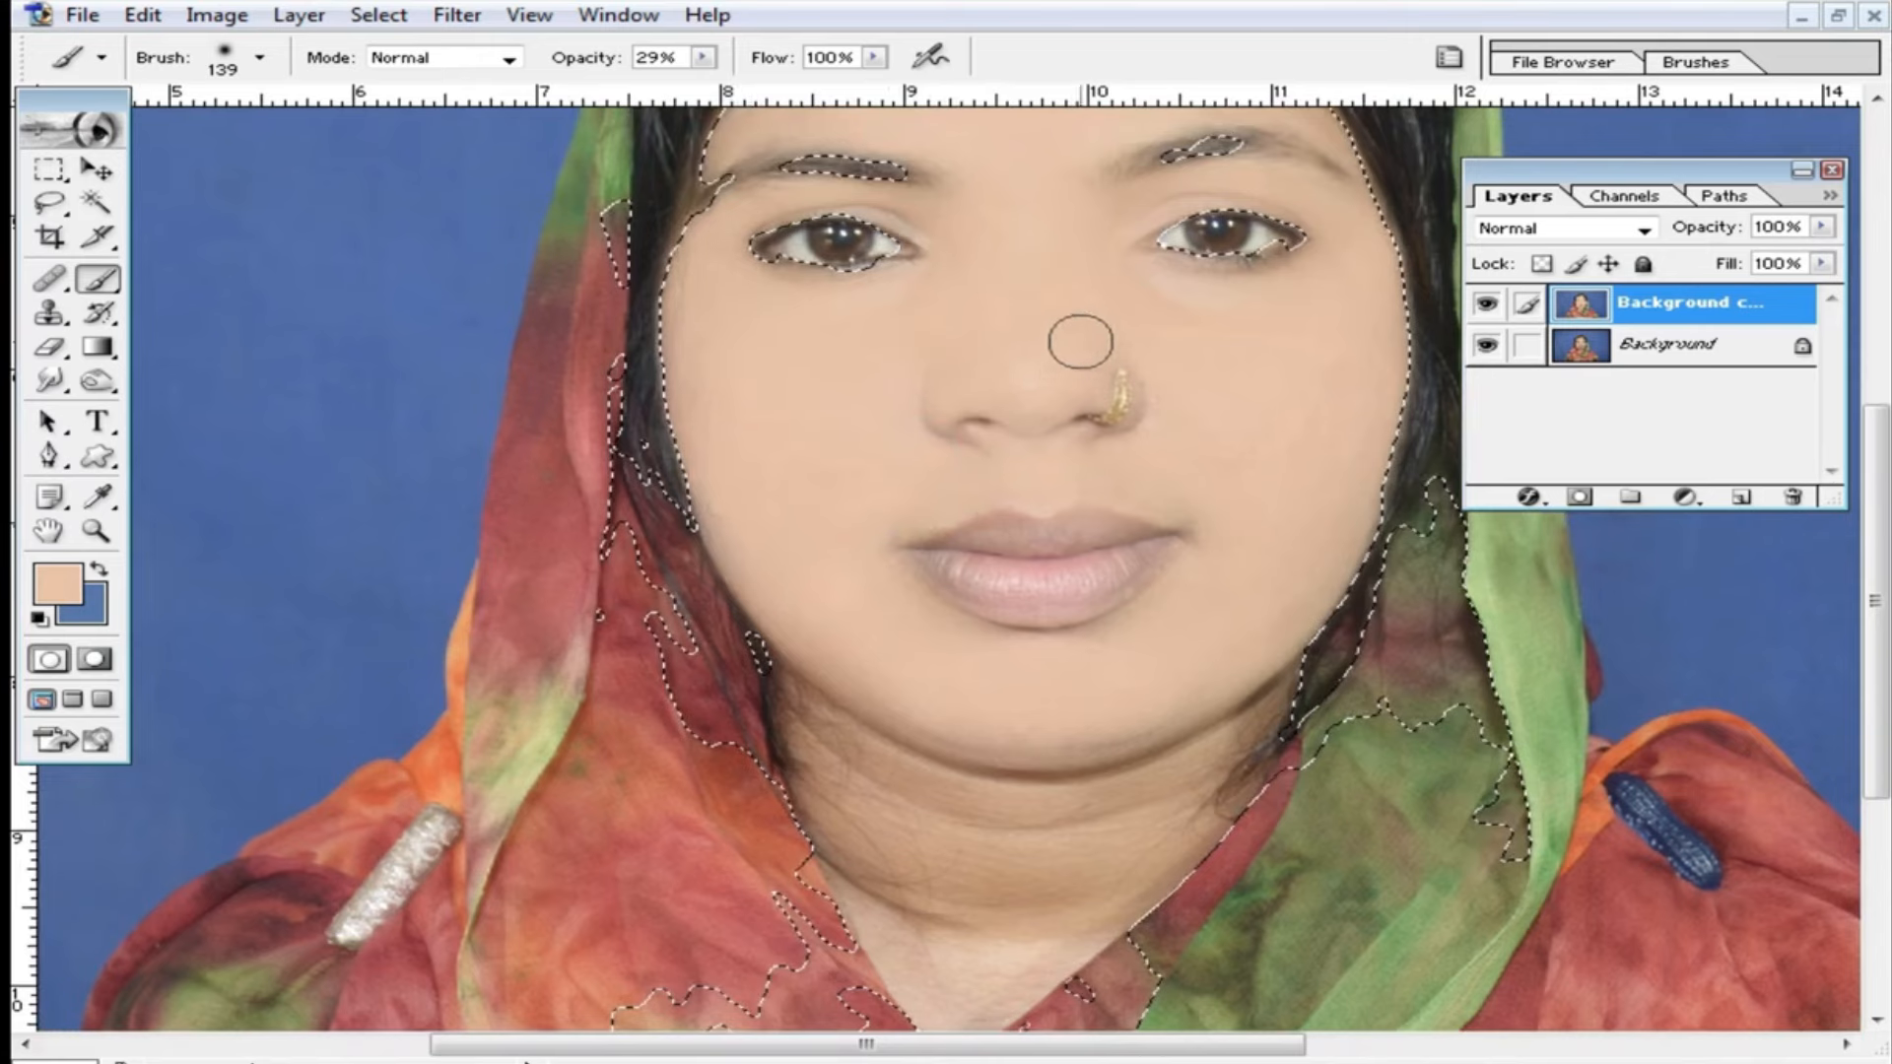
Touch up the lower jaw below the mouth corner opposite the nose ring with the skin tone.
left_click_drag(1170, 352, 1098, 481)
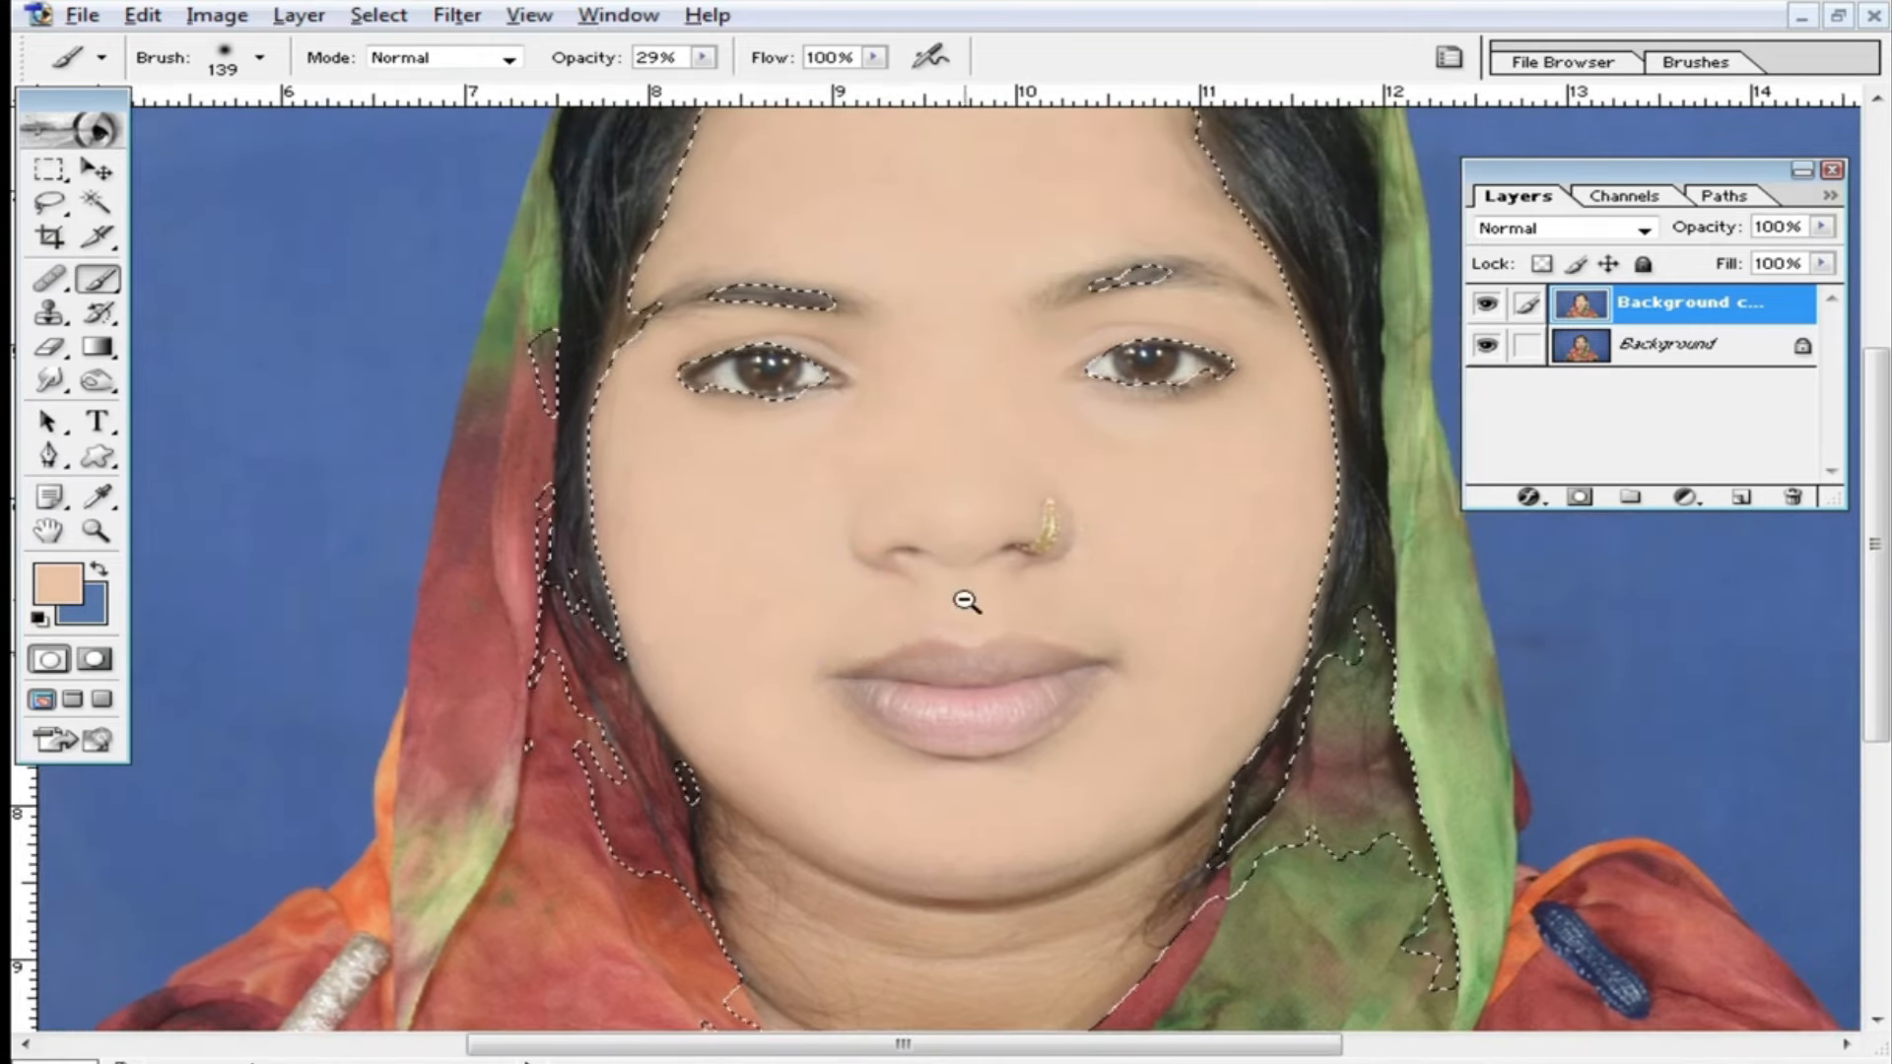
left_click_drag(975, 687, 1041, 440)
left_click(937, 645, "ctrl")
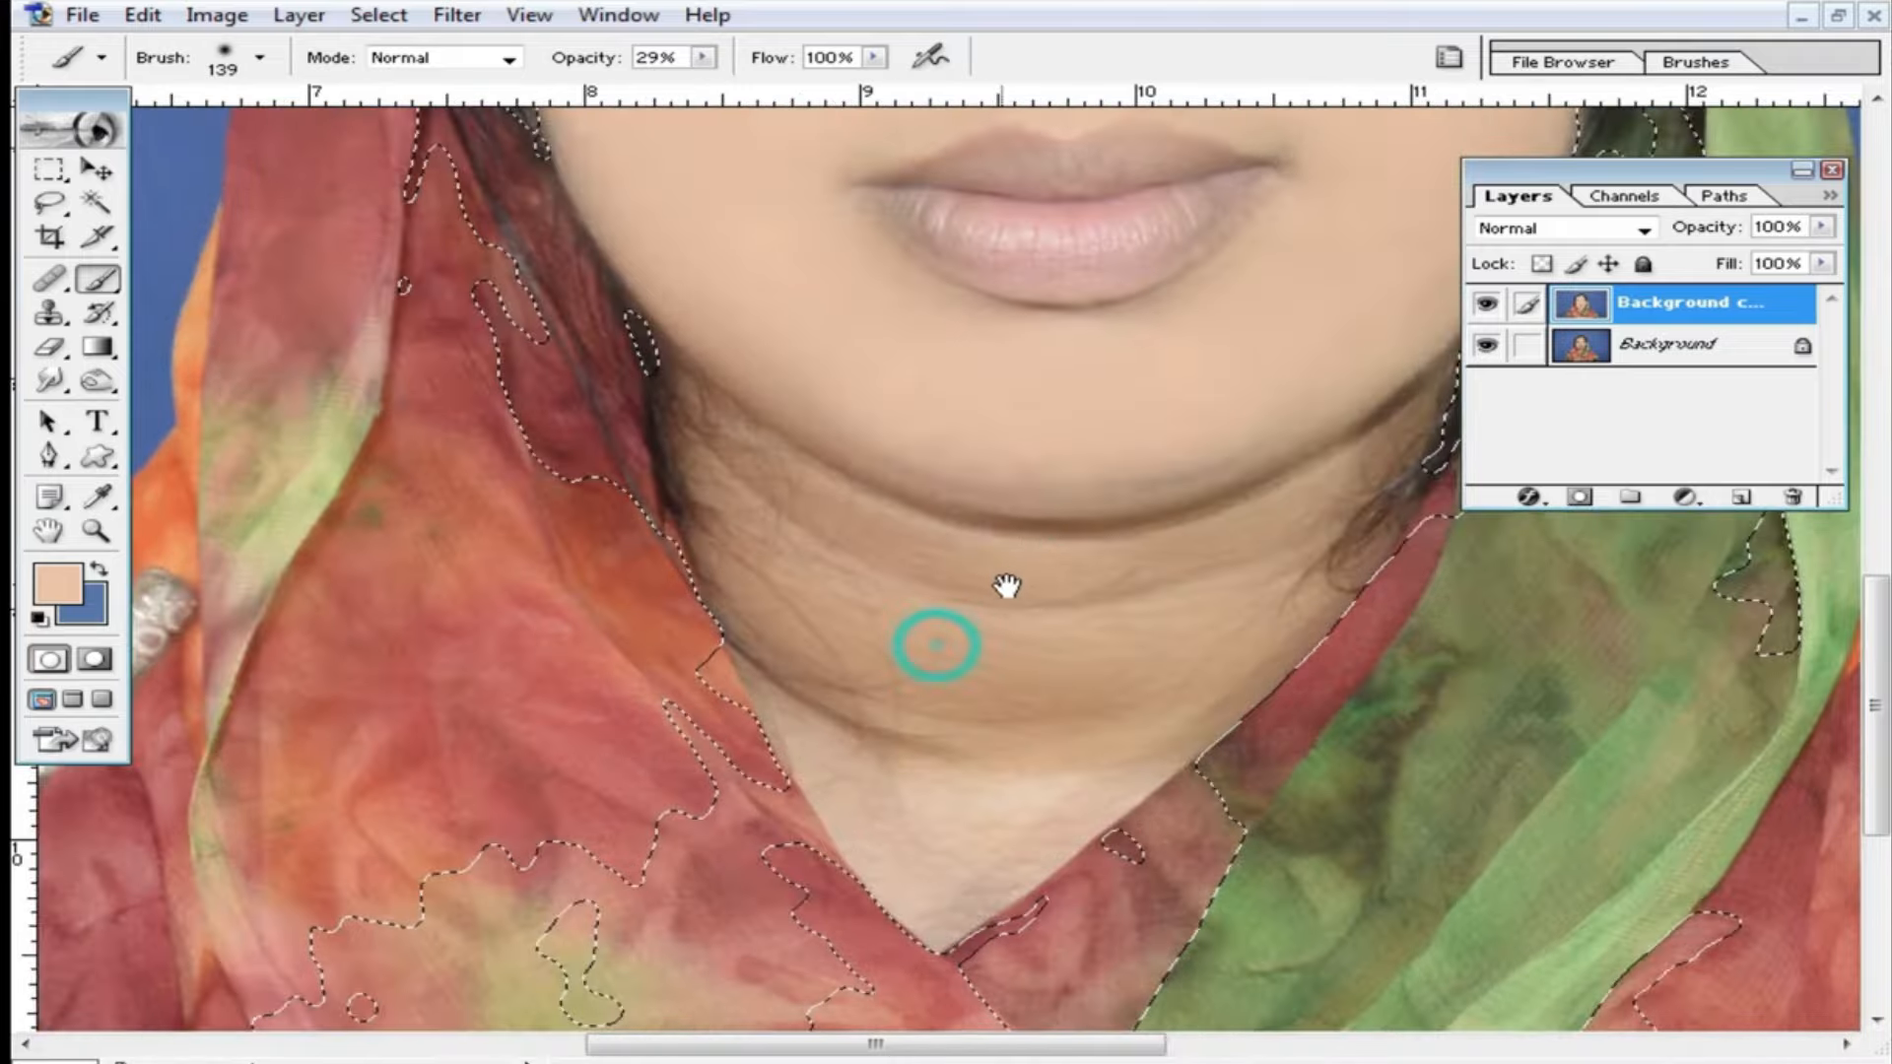
left_click_drag(1161, 456, 1119, 486)
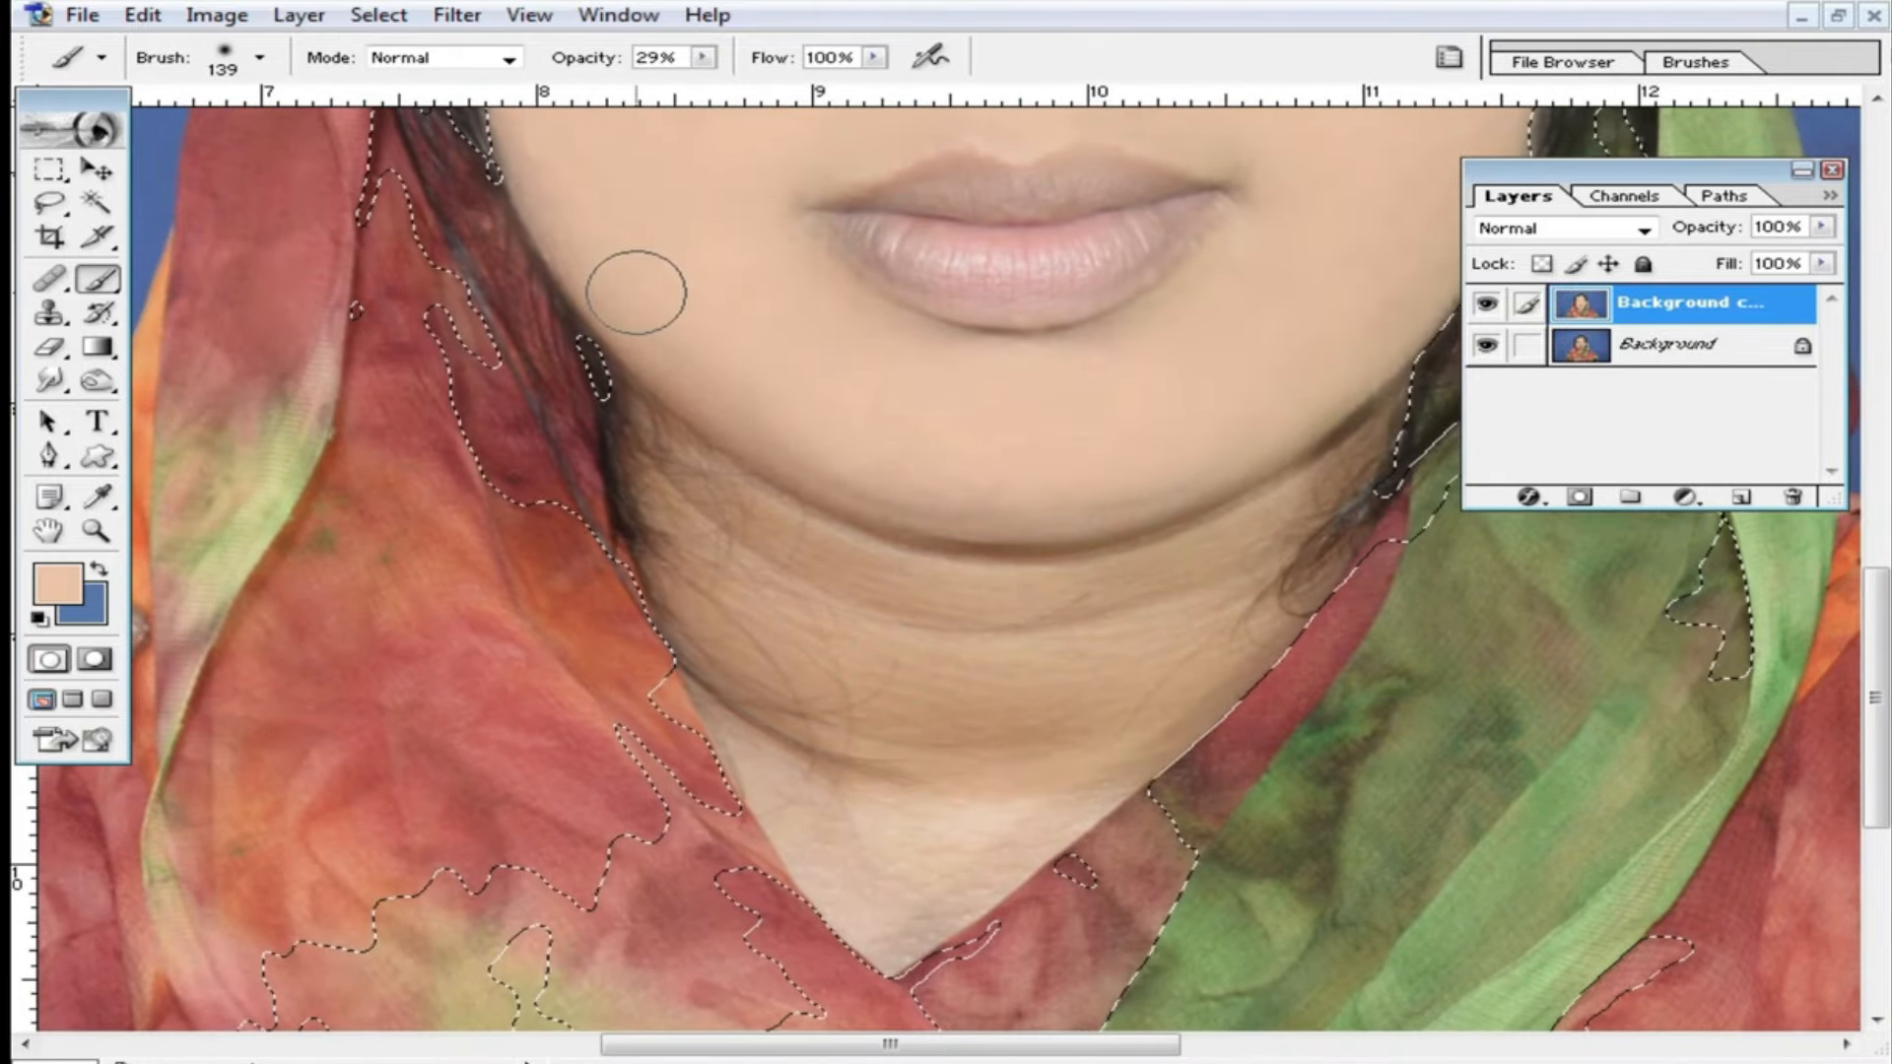
mouse_move(1102, 617)
left_mouse_down()
mouse_move(1068, 368)
mouse_move(1140, 439)
left_mouse_up()
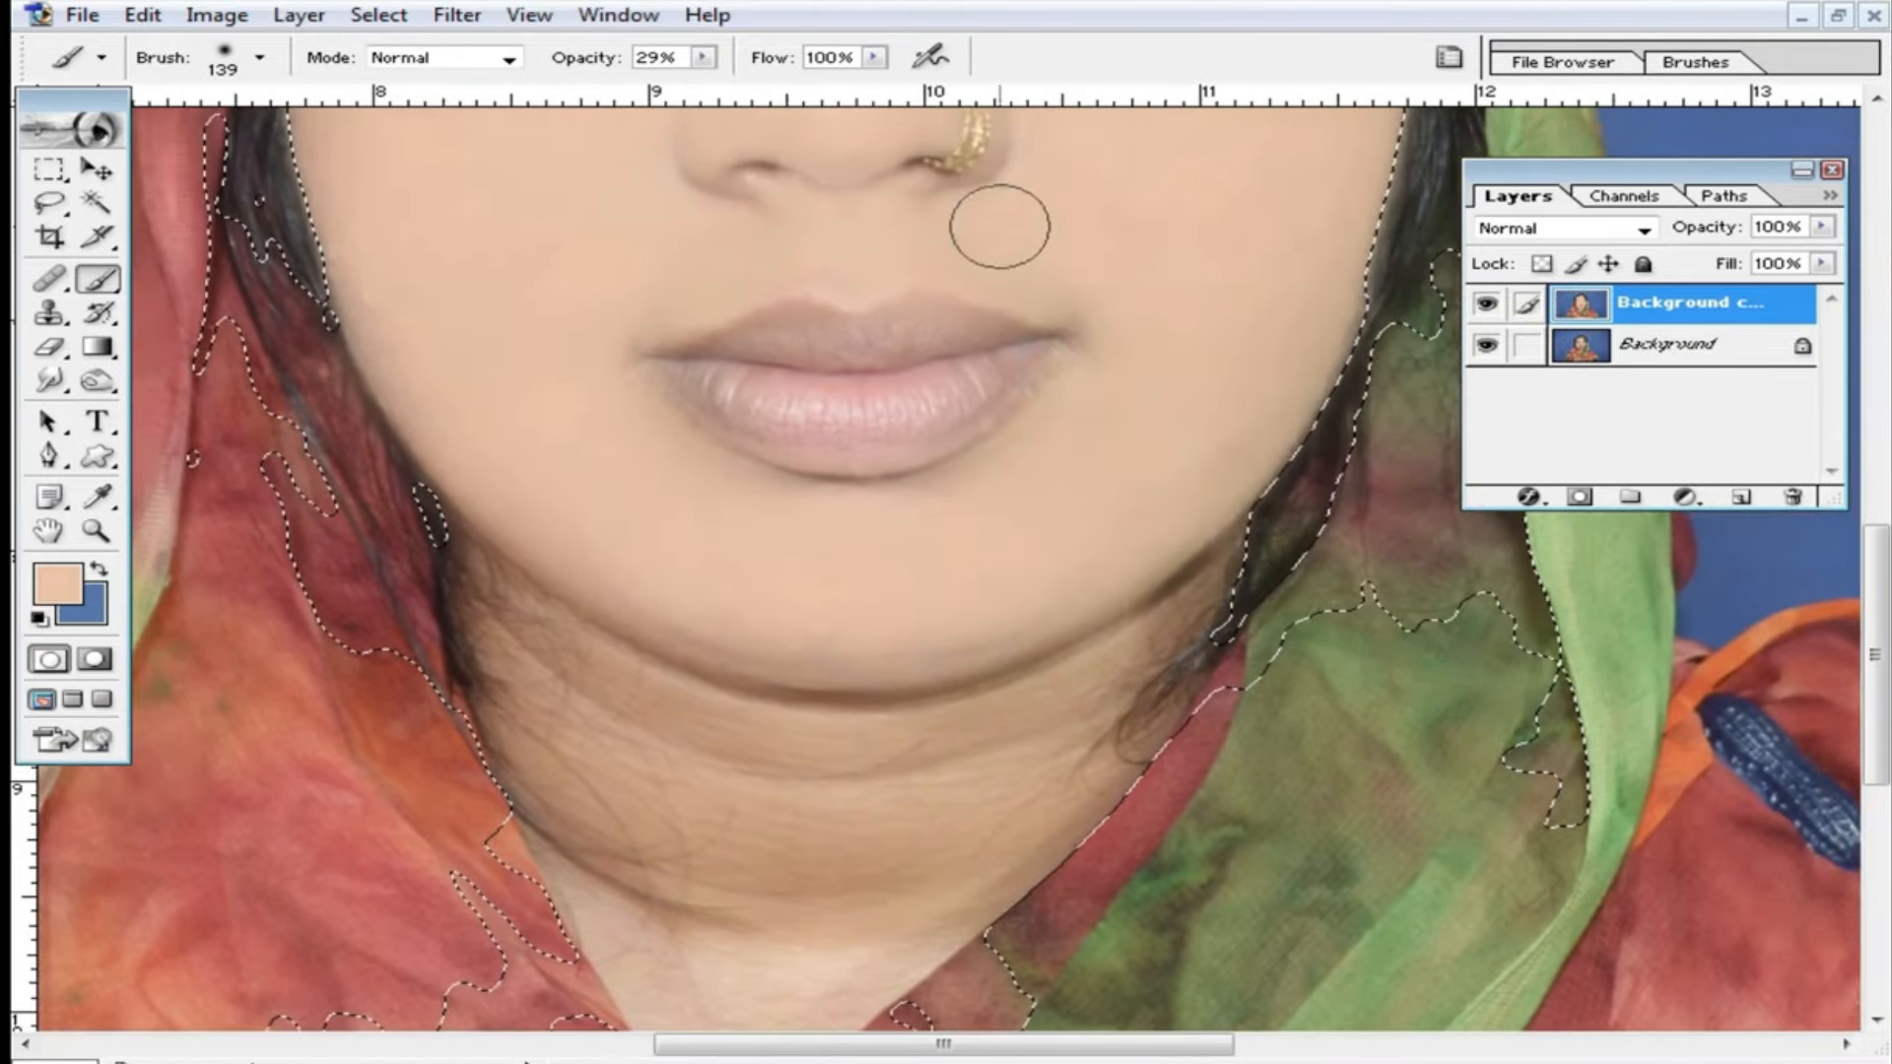
mouse_move(896, 570)
left_mouse_down()
mouse_move(936, 491)
mouse_move(897, 355)
left_mouse_up()
left_click(634, 316)
left_click(625, 198)
left_click(650, 192)
Paint the skin tone over the creases, dark shading and stray hairs on the neck below the chin.
right_click(1109, 488)
key("Return")
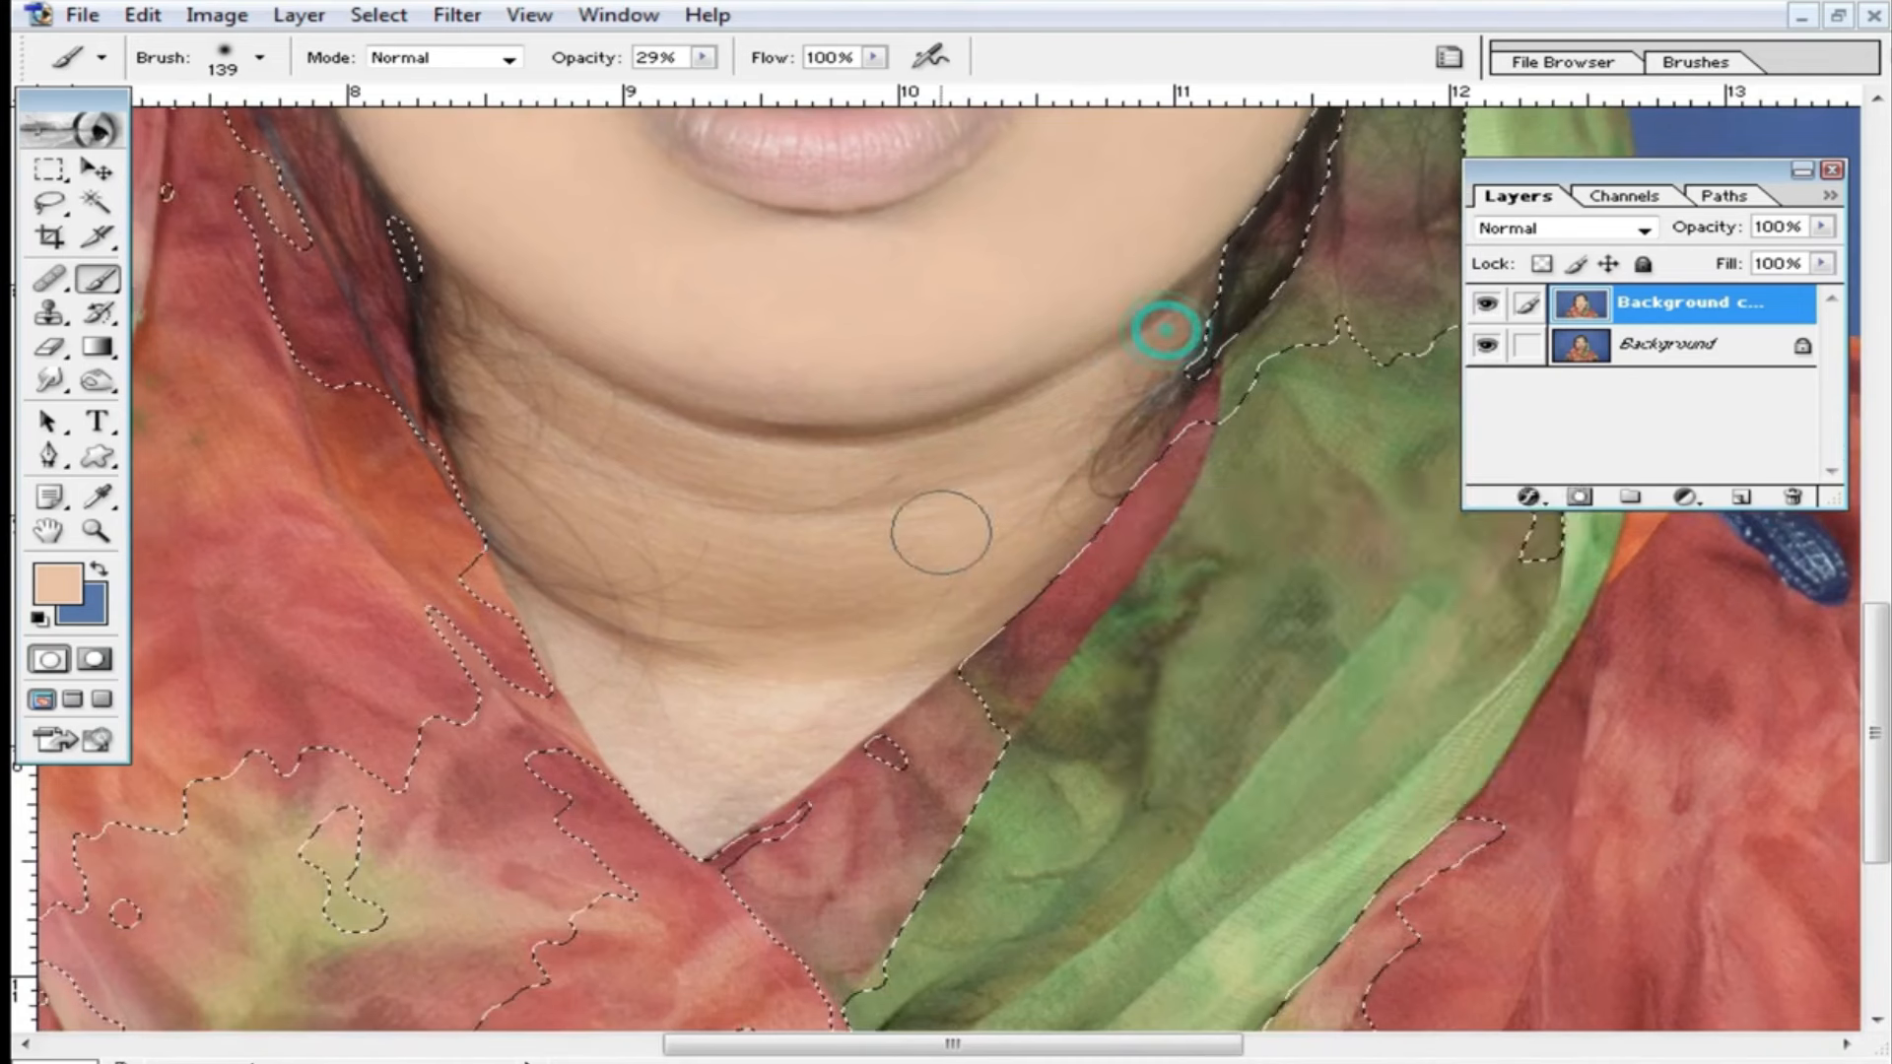
mouse_move(638, 658)
left_mouse_down()
mouse_move(469, 327)
mouse_move(623, 558)
mouse_move(477, 342)
left_mouse_up()
mouse_move(477, 341)
left_mouse_down()
mouse_move(506, 503)
mouse_move(505, 417)
mouse_move(600, 435)
mouse_move(494, 283)
mouse_move(664, 418)
mouse_move(1089, 395)
mouse_move(739, 651)
mouse_move(634, 460)
mouse_move(956, 473)
mouse_move(744, 477)
left_mouse_up()
mouse_move(575, 286)
left_mouse_down()
mouse_move(719, 380)
mouse_move(720, 514)
left_mouse_up()
mouse_move(1169, 340)
left_mouse_down()
mouse_move(1119, 394)
mouse_move(879, 496)
left_mouse_up()
left_click_drag(1080, 409, 864, 601)
left_click_drag(1119, 452, 858, 648)
mouse_move(1076, 483)
left_mouse_down()
mouse_move(1023, 550)
mouse_move(685, 609)
left_mouse_up()
left_click_drag(571, 637, 629, 633)
mouse_move(499, 376)
left_mouse_down()
mouse_move(426, 280)
mouse_move(602, 593)
mouse_move(806, 753)
mouse_move(721, 811)
mouse_move(903, 667)
mouse_move(891, 626)
mouse_move(683, 628)
mouse_move(593, 578)
mouse_move(831, 630)
left_mouse_up()
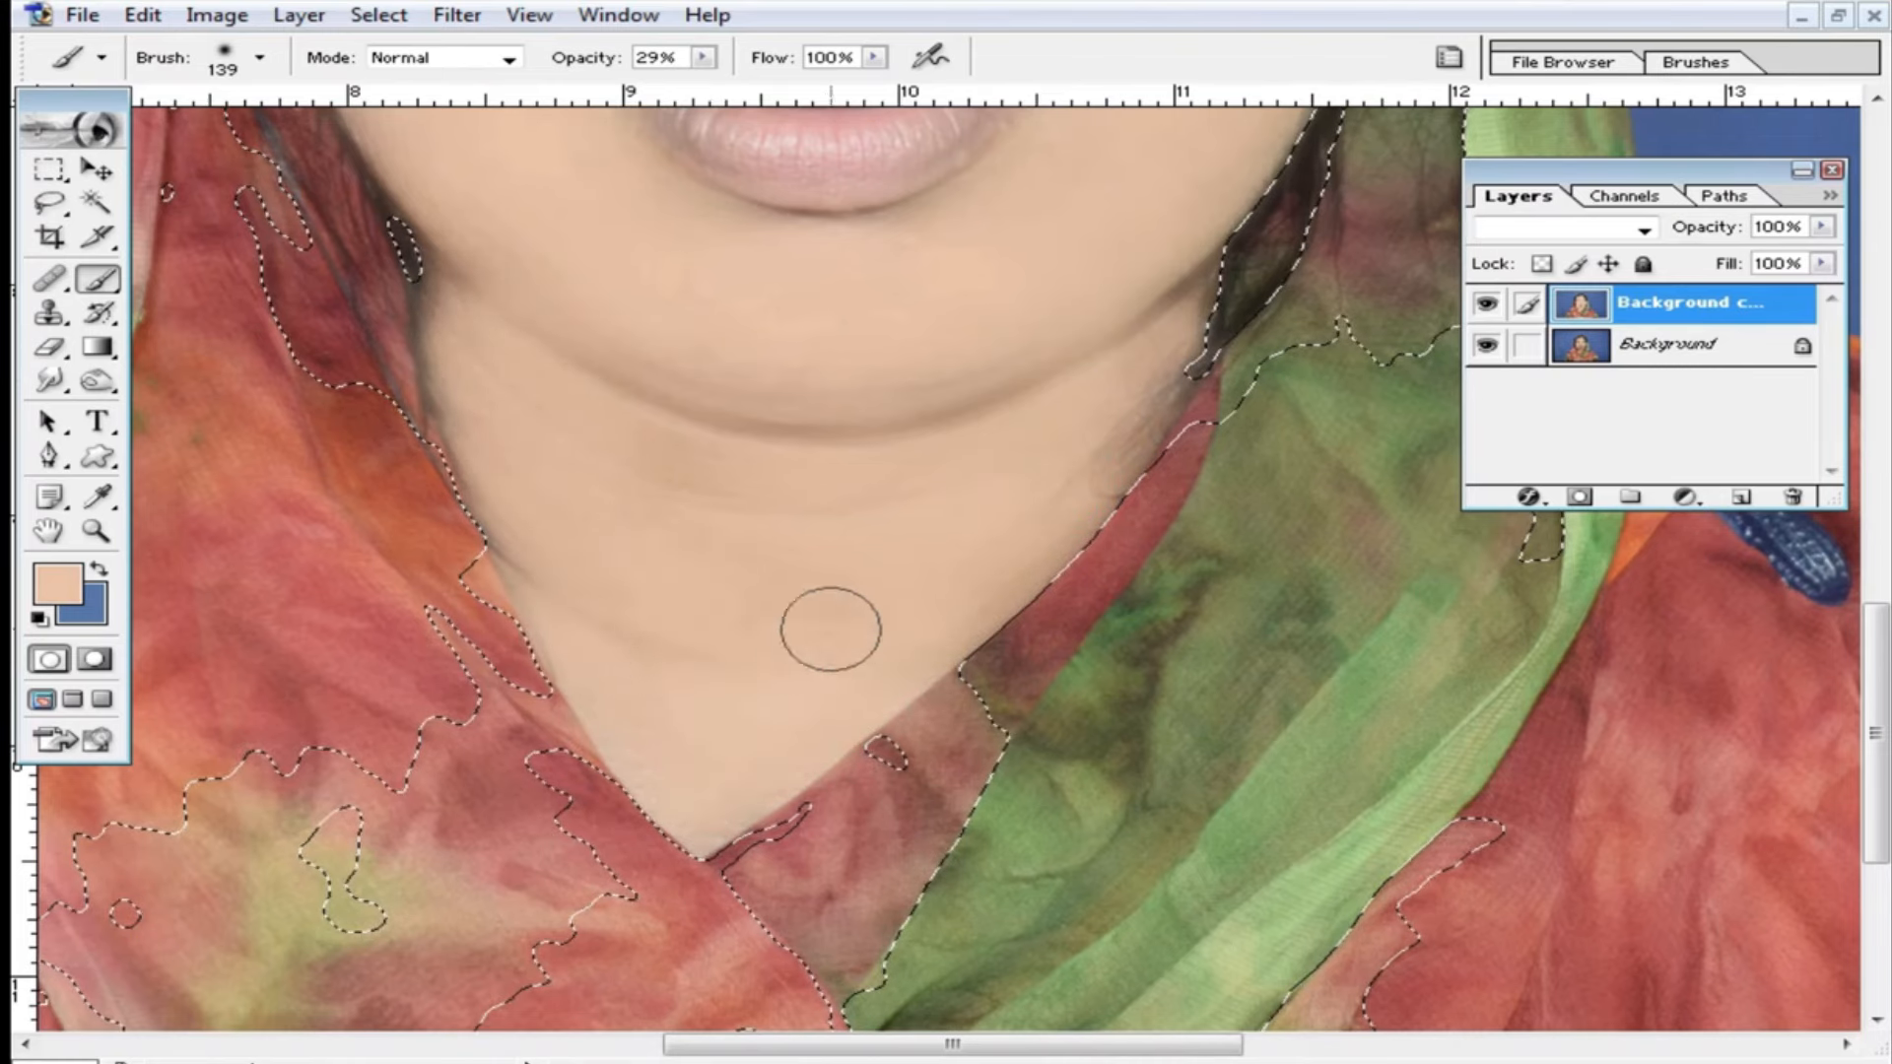
Smooth the remaining shading on the neck and along the jawline opposite the nose ring.
left_click_drag(690, 367, 765, 545)
left_click_drag(664, 659, 652, 490)
left_click_drag(550, 409, 519, 393)
left_click(794, 667)
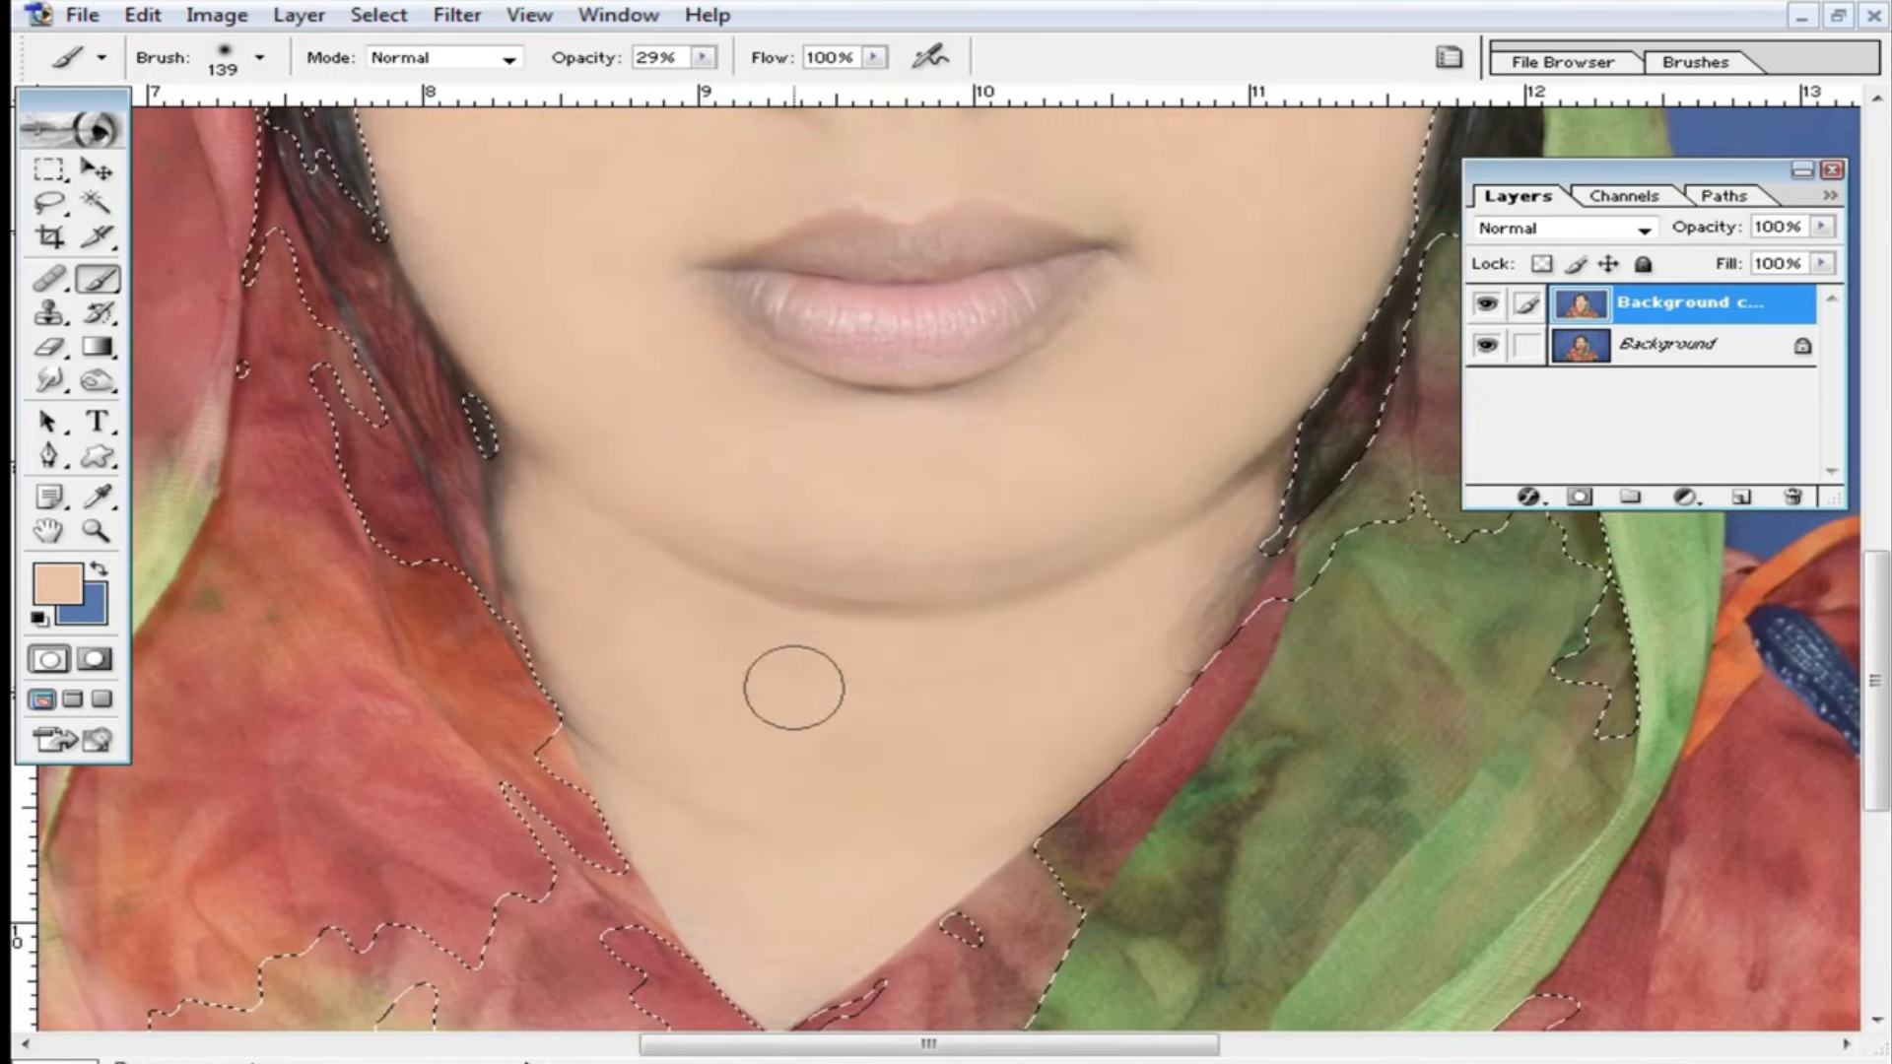
Dab skin tone on the forehead just above the eyebrow opposite the nose ring.
left_click_drag(1111, 541, 1032, 733)
left_click_drag(1114, 453, 1113, 680)
left_click_drag(1100, 526, 1172, 650)
left_click_drag(968, 404, 981, 688)
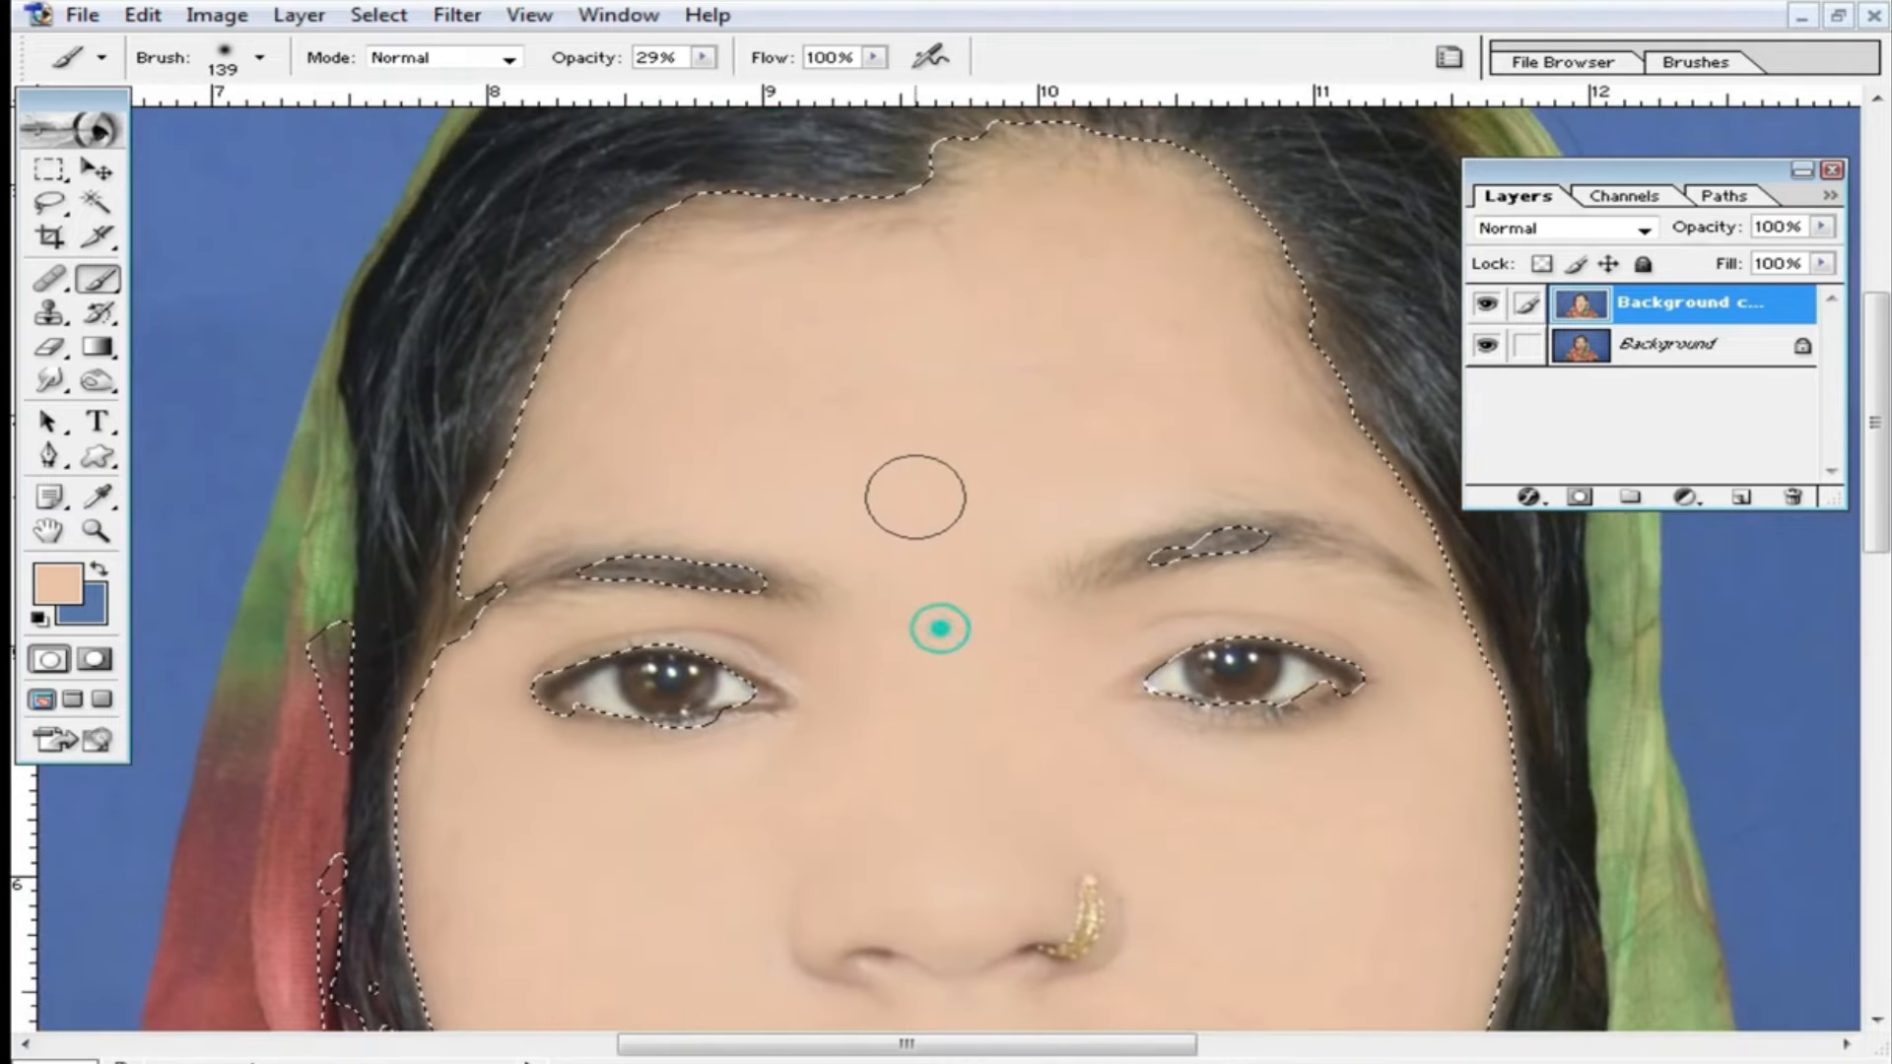
left_click_drag(646, 541, 696, 614)
left_click(604, 557)
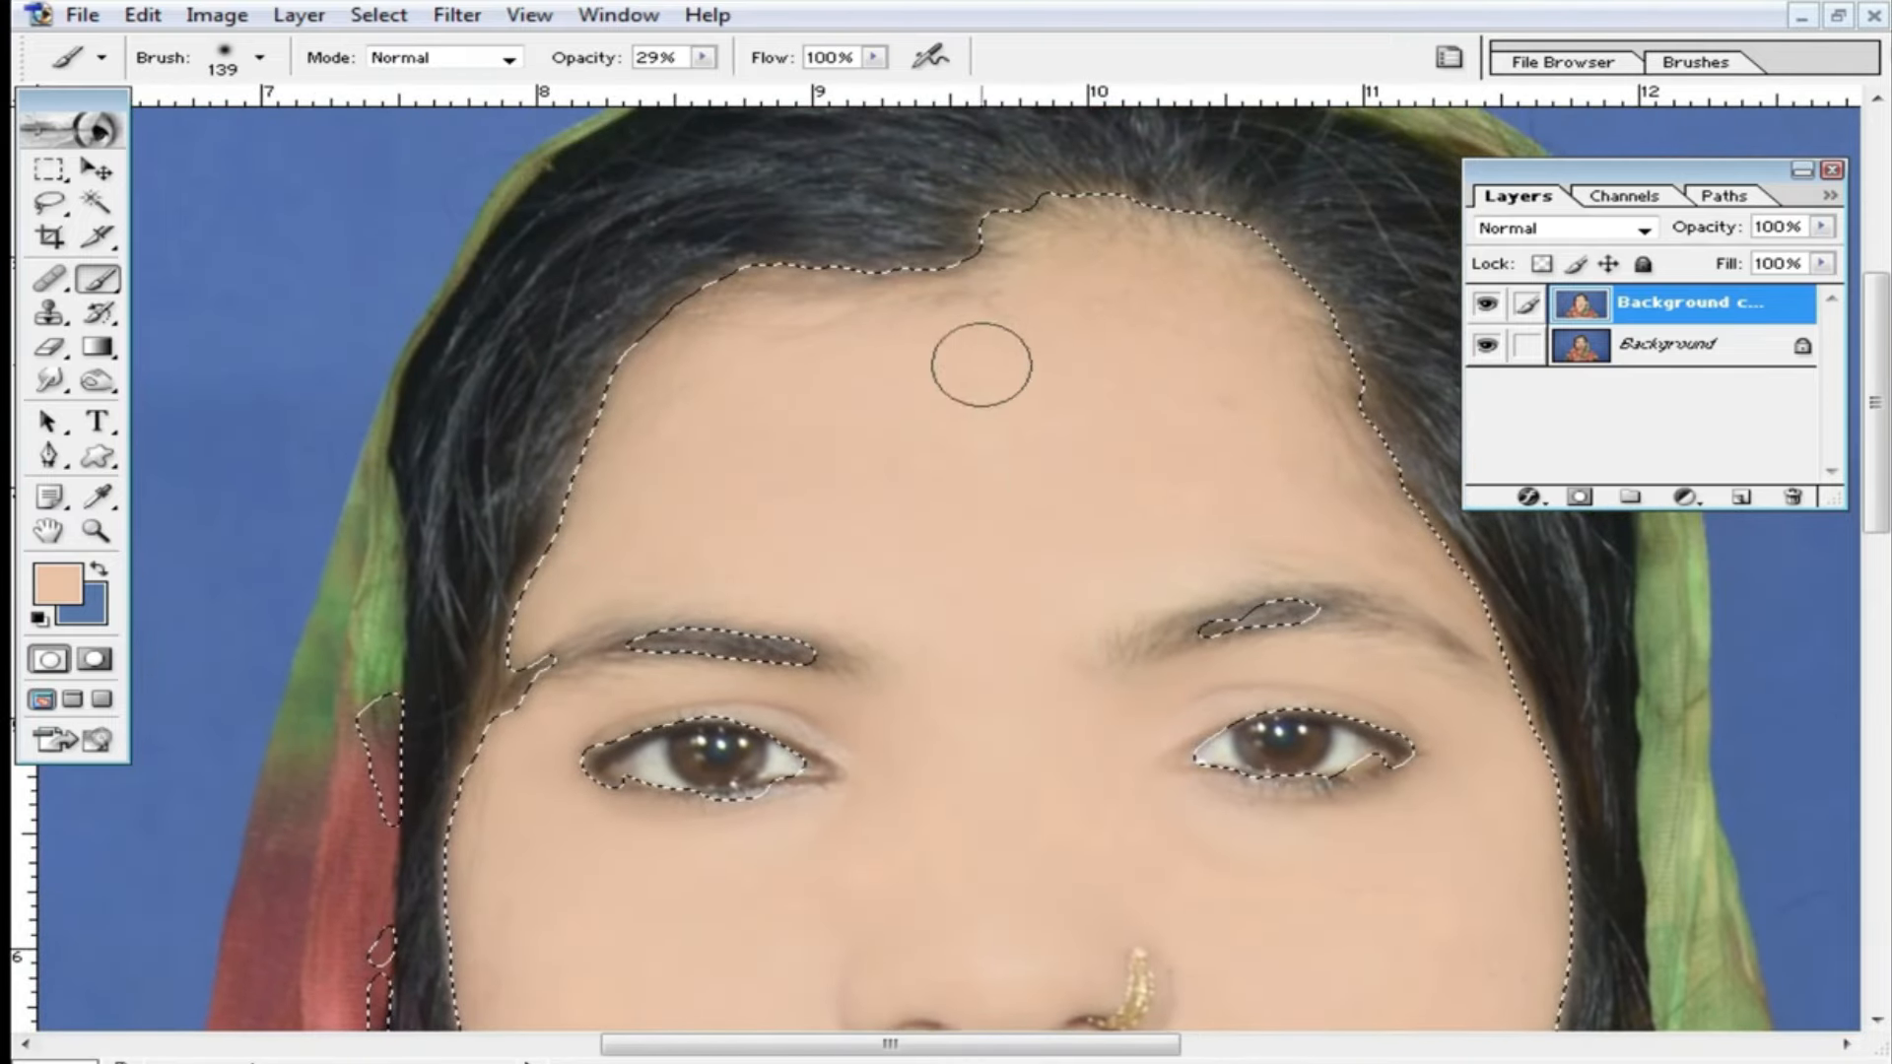
Deselect the skin selection and compare the retouch with the original by hiding and reshowing the Background copy layer.
left_click(1078, 440, "alt")
left_click(946, 966, "alt")
left_click_drag(1047, 571, 1132, 541)
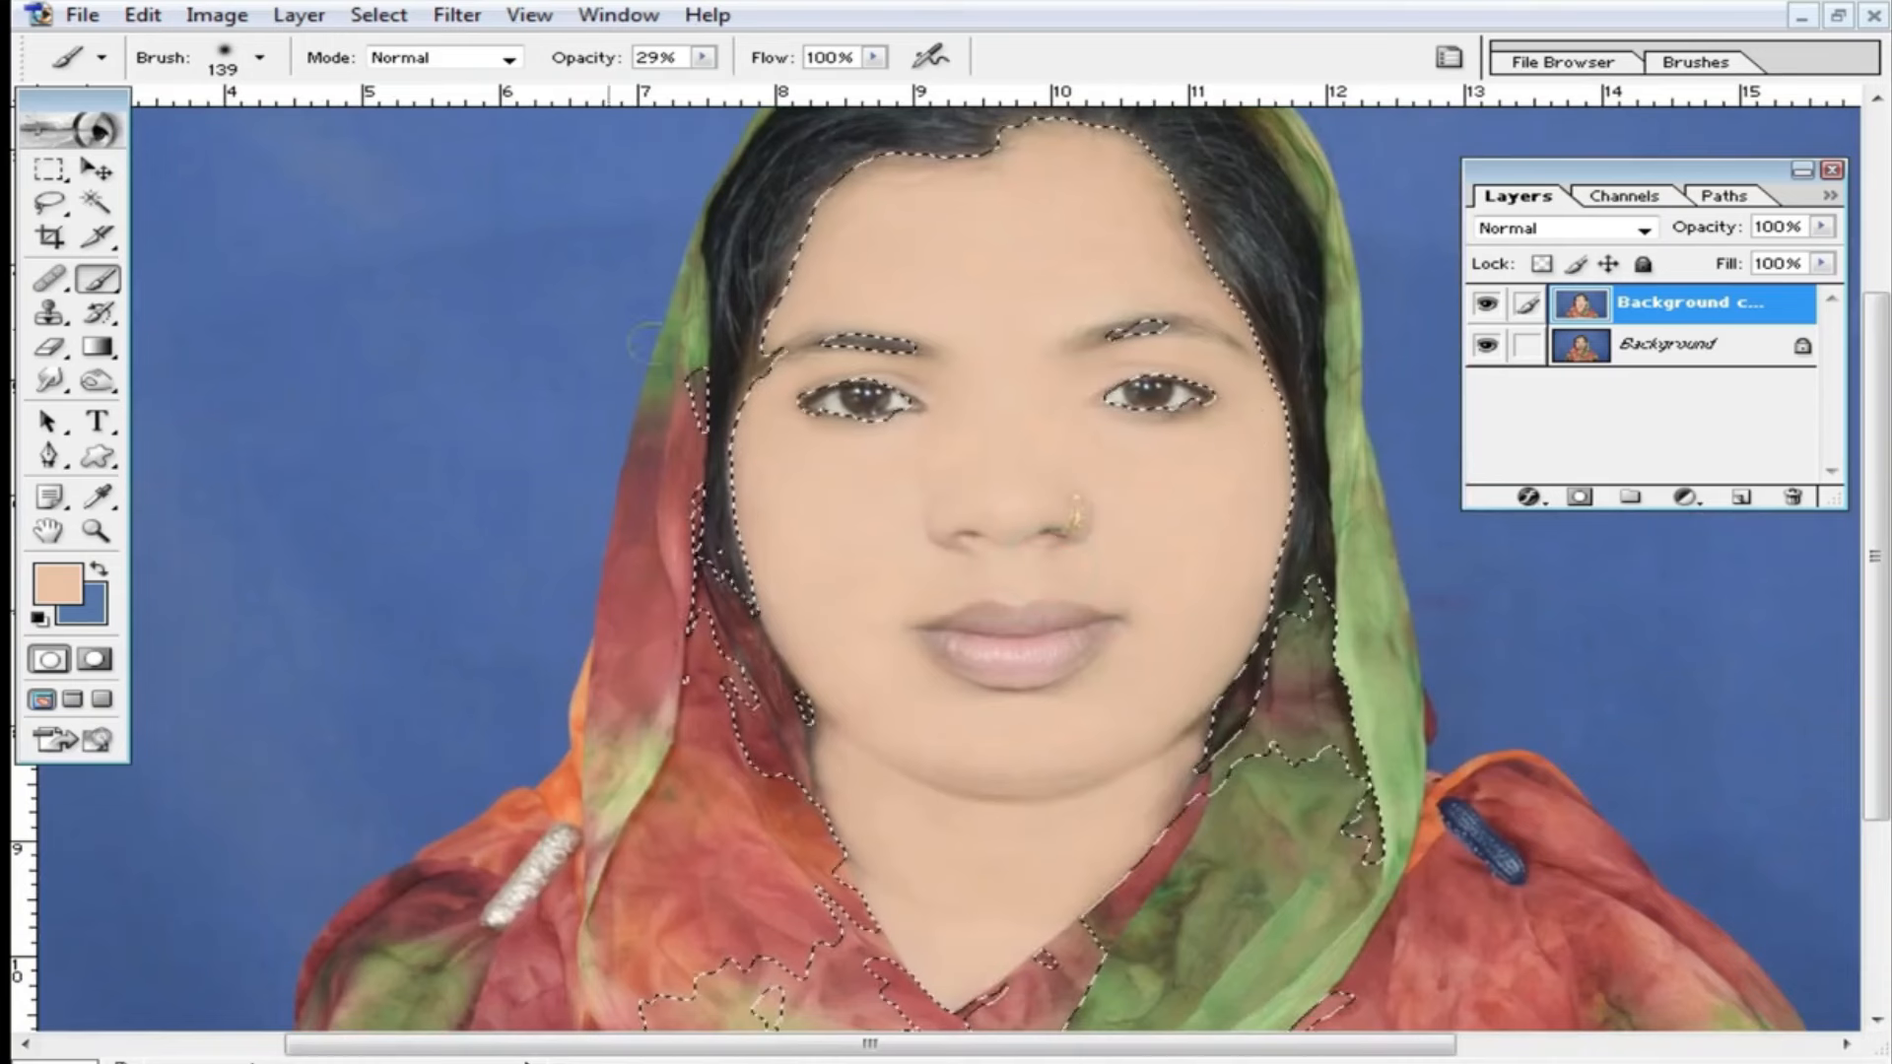
left_click(49, 171)
left_click(241, 254)
left_click(923, 591, "ctrl")
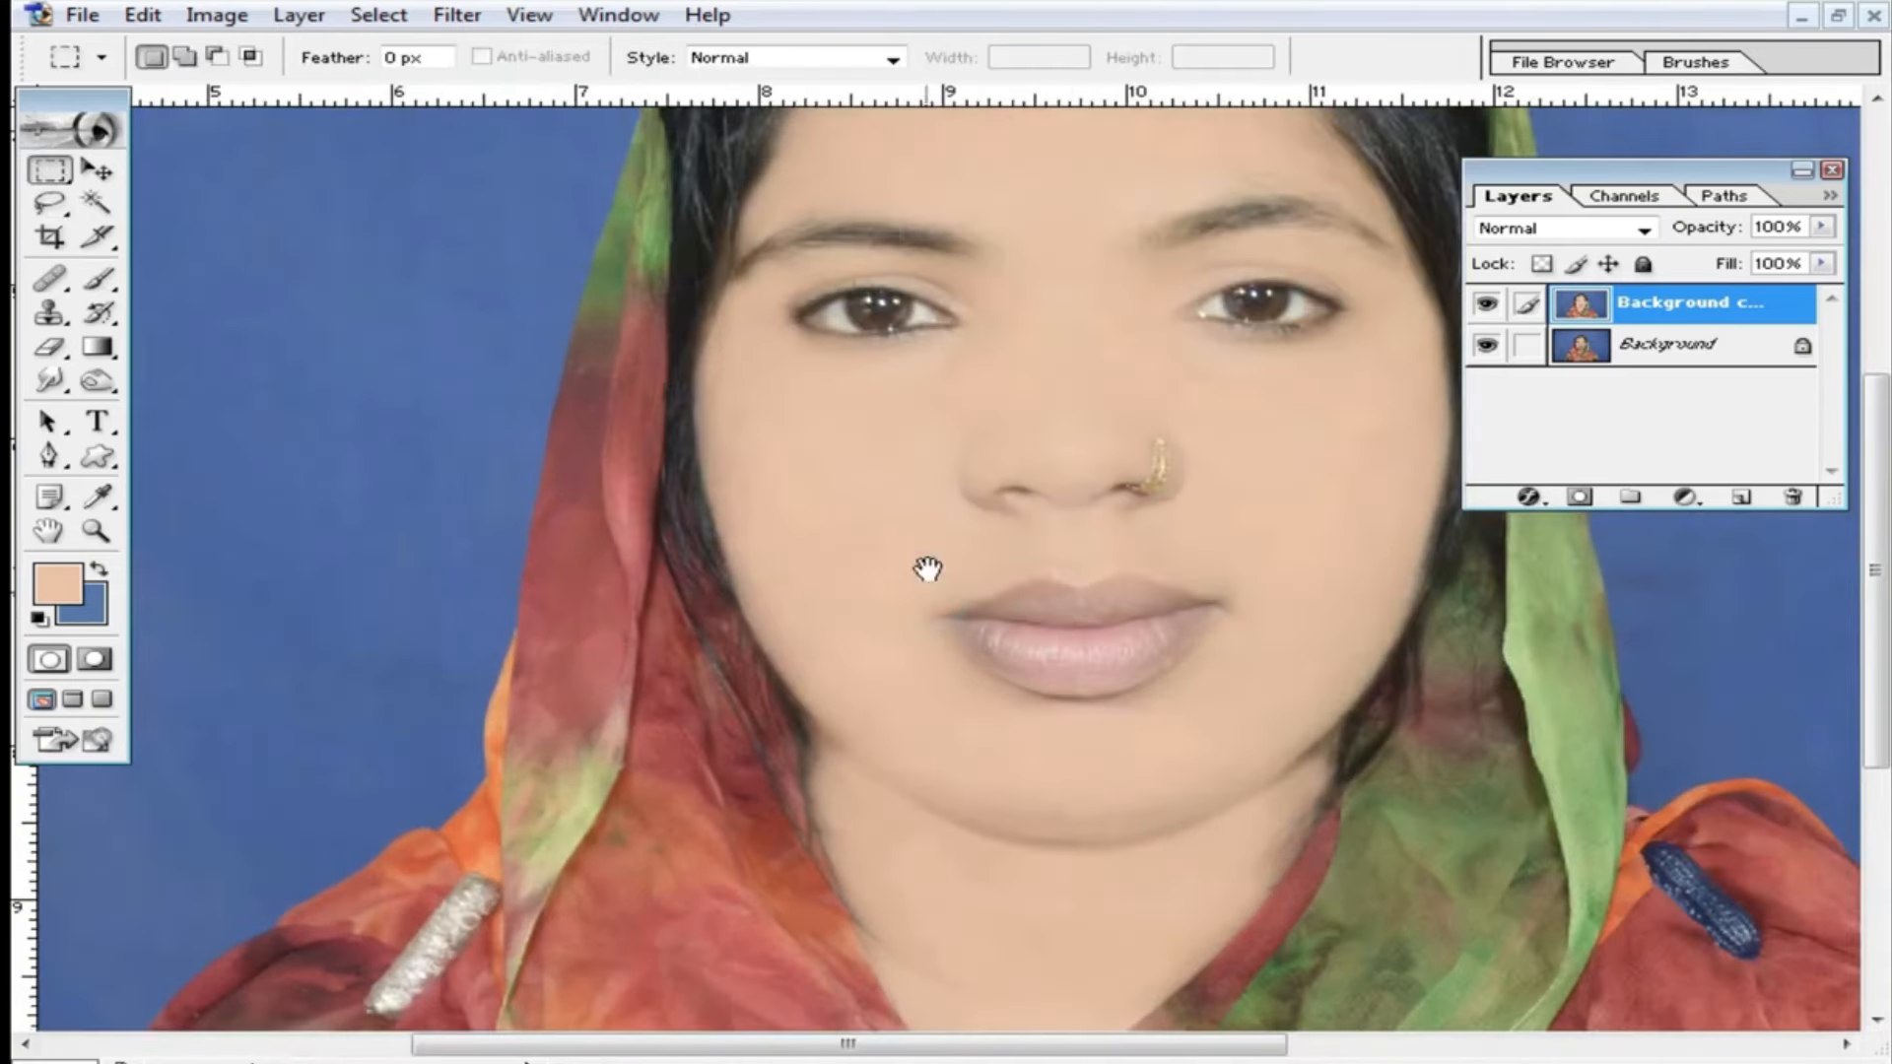
left_click_drag(1259, 625, 1166, 642)
left_click(1488, 305)
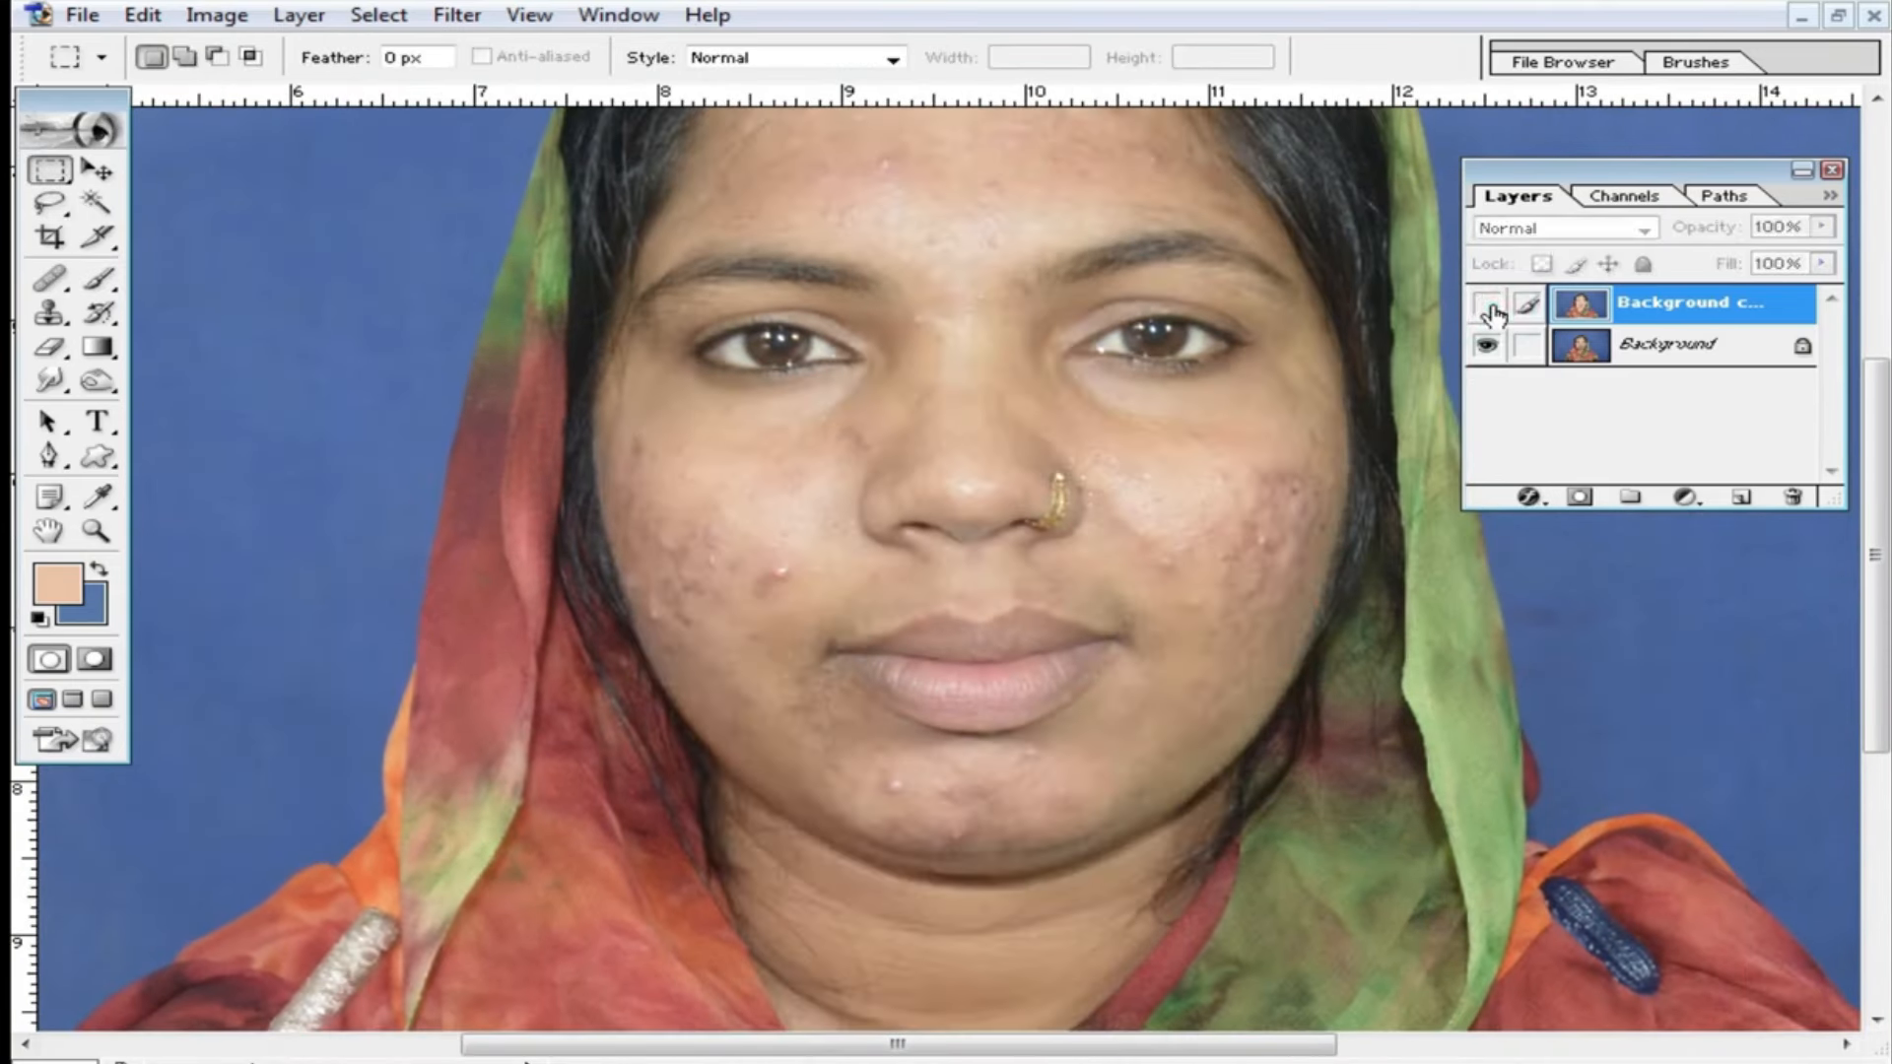
left_click(1489, 306)
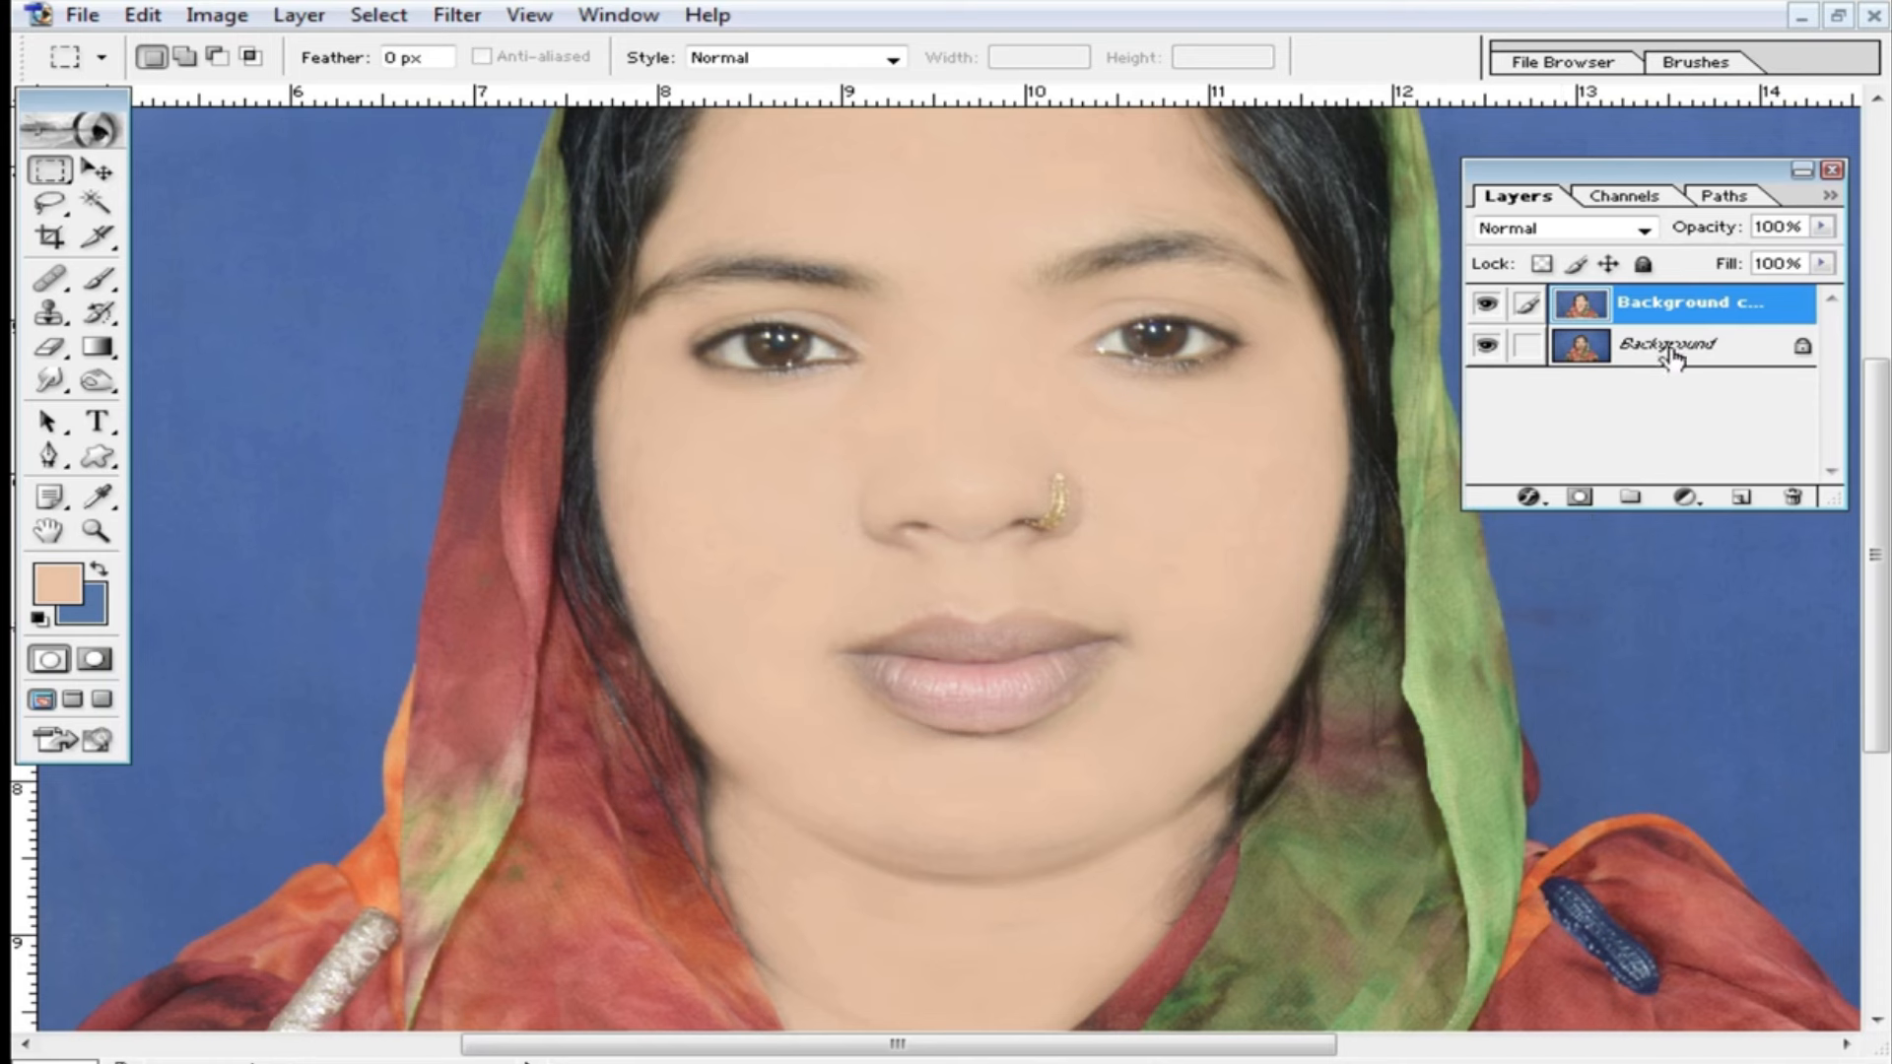
Lower the Background copy layer's opacity to 84% and its fill to 89%.
left_click_drag(1824, 264, 1802, 299)
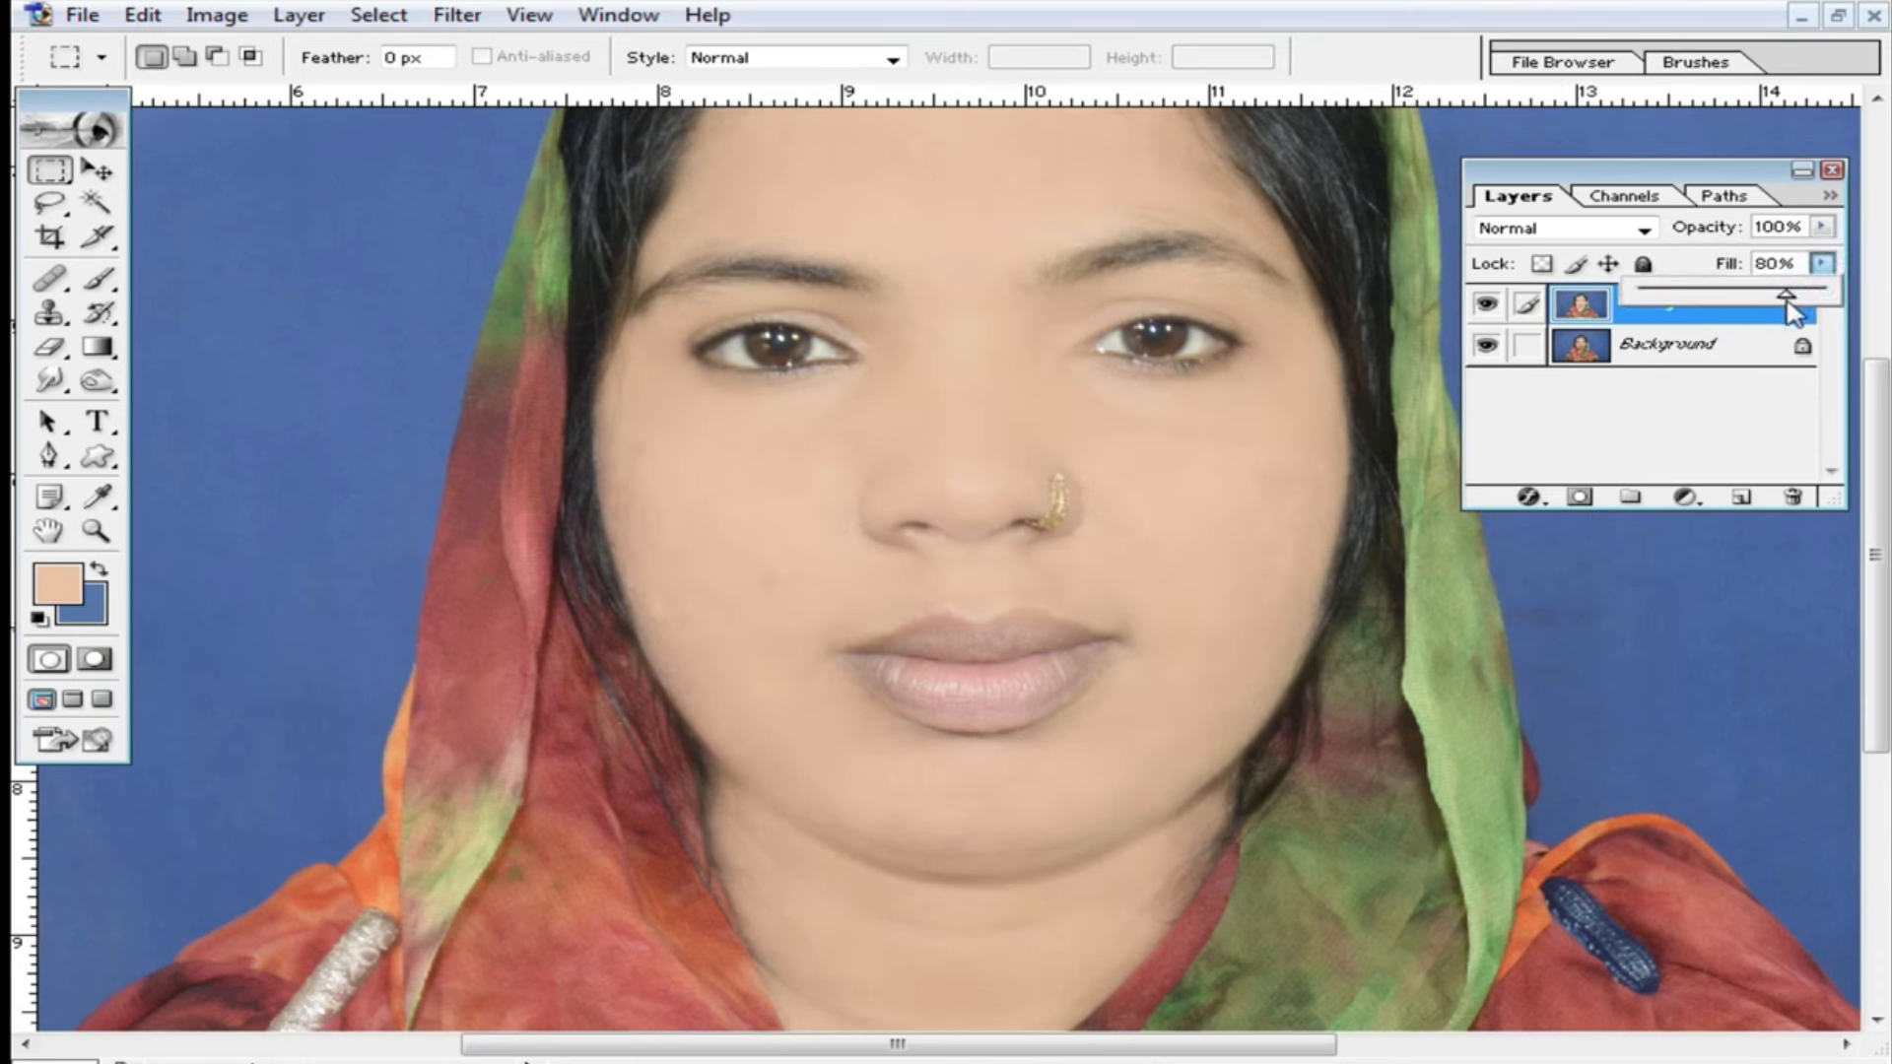
left_click(1822, 227)
left_click_drag(1824, 262, 1809, 304)
left_click(1068, 530)
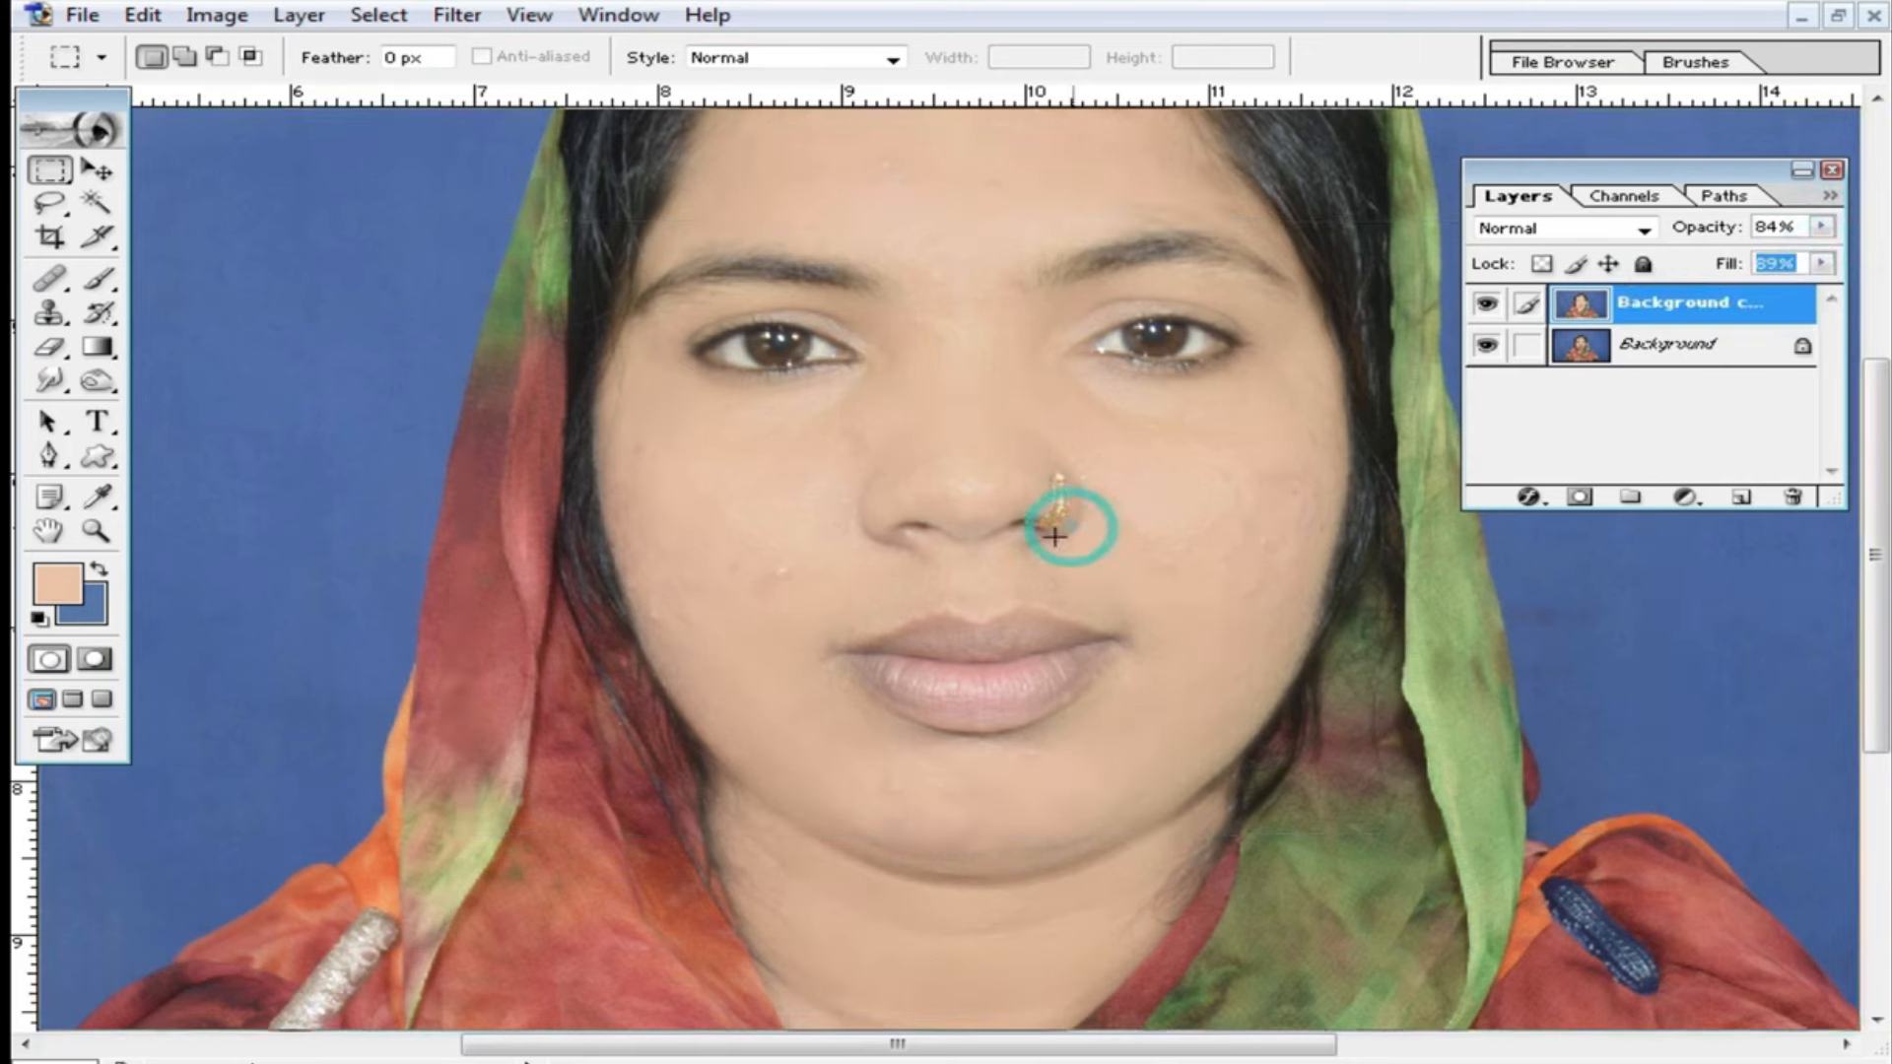
Try duplicating the semi-transparent Background copy layer on top of itself.
key("ctrl+plus")
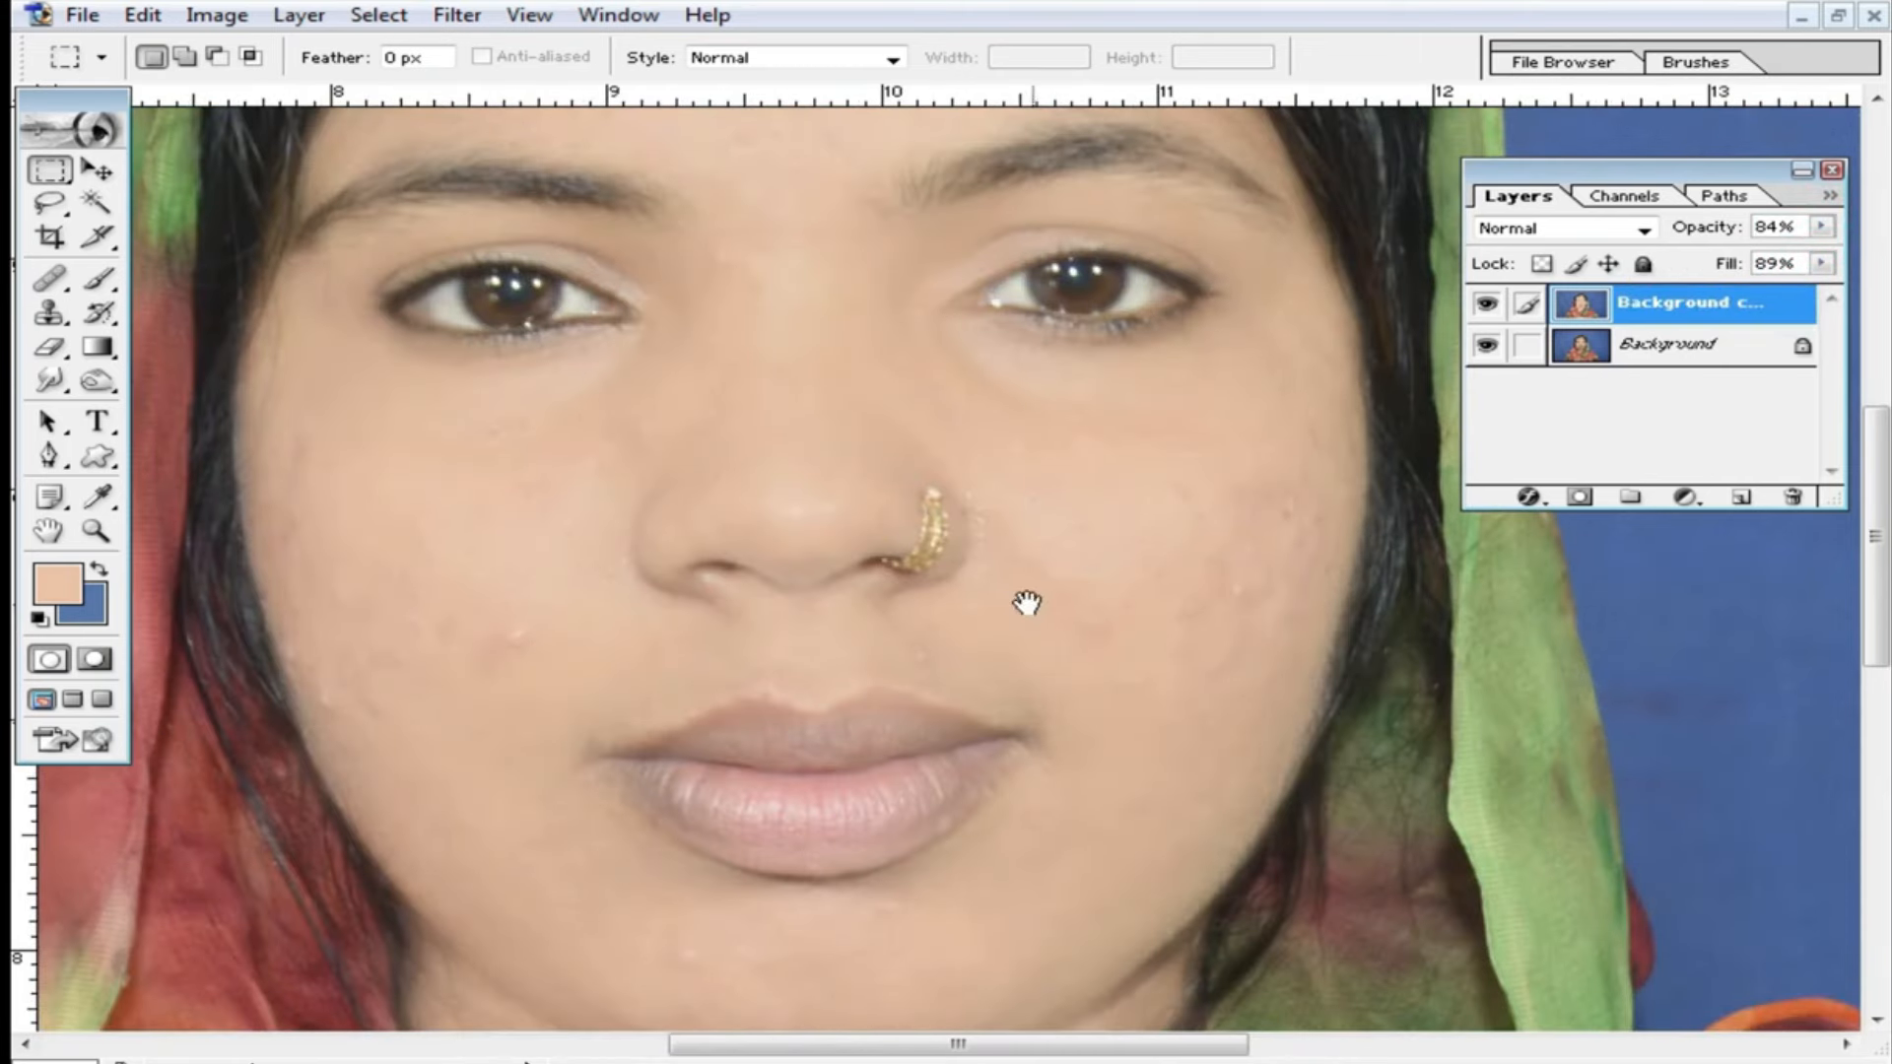
left_click_drag(1027, 603, 1160, 622)
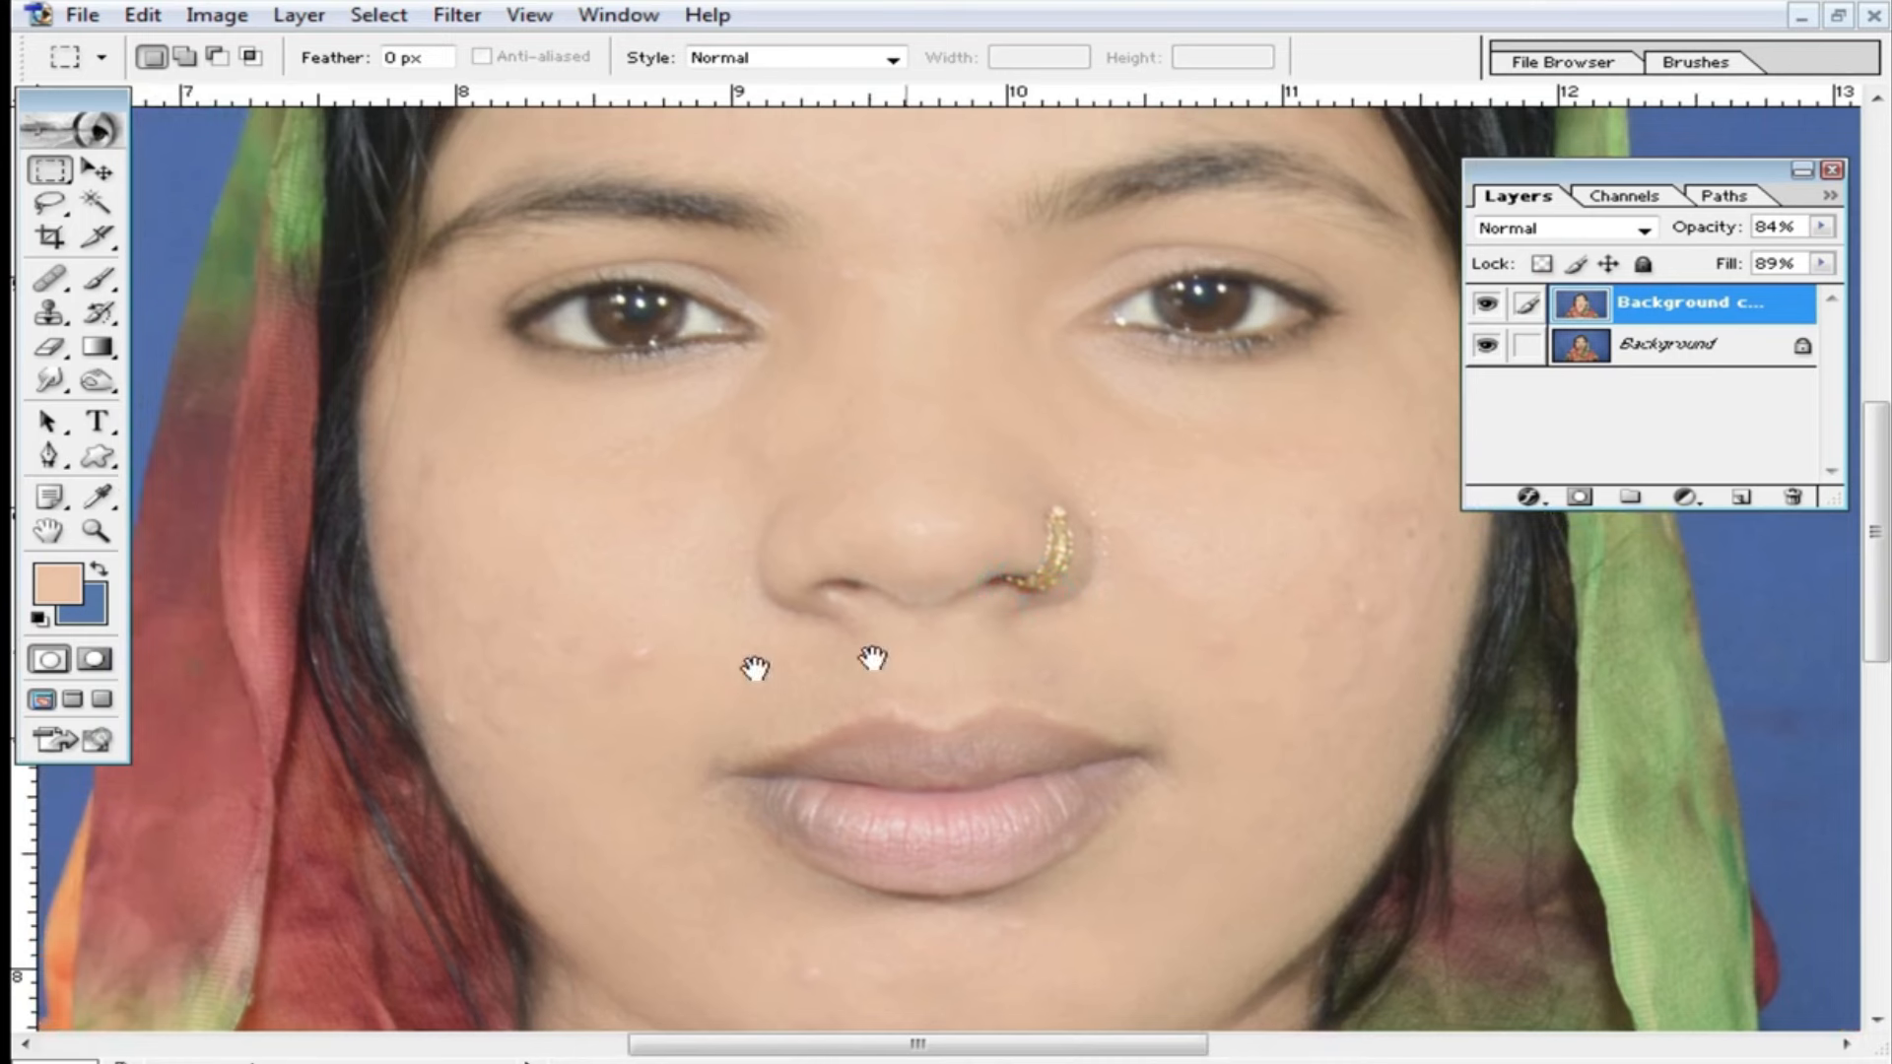
left_click_drag(1012, 816, 1000, 630)
left_click_drag(1303, 408, 1296, 589)
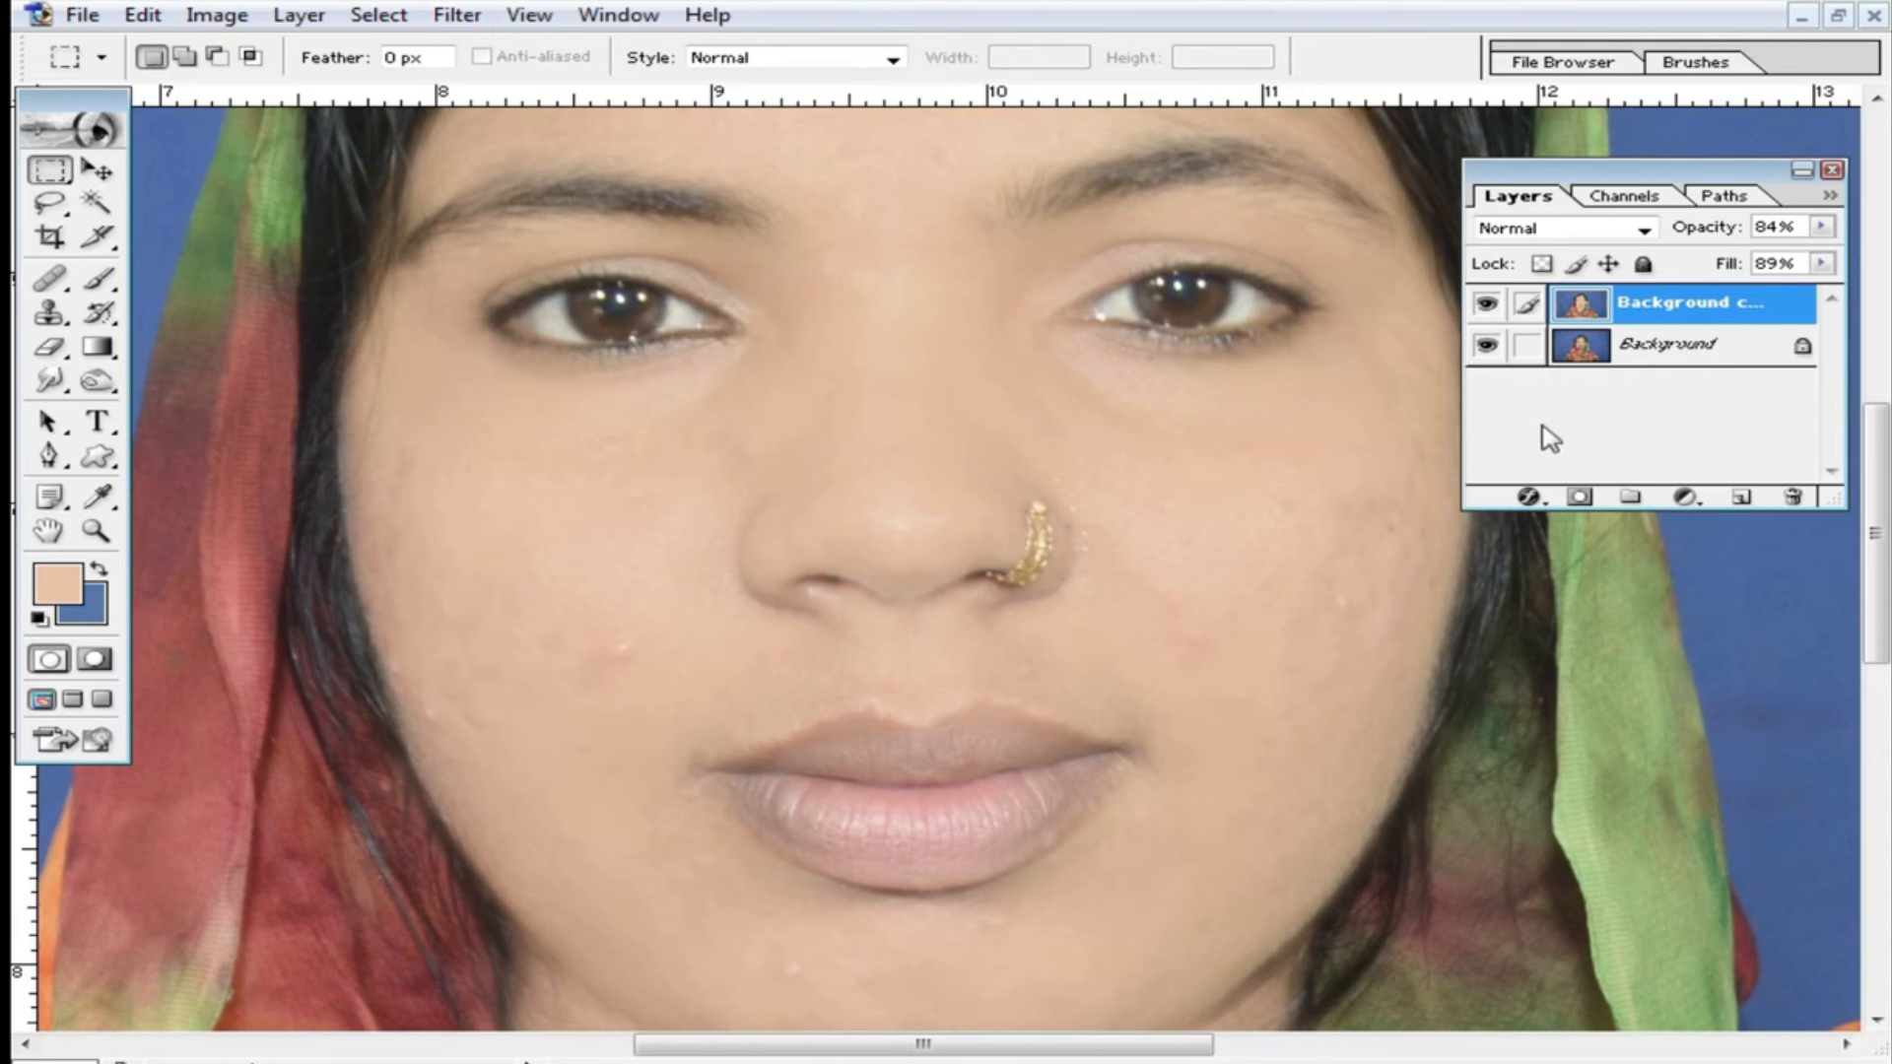
key("ctrl+j")
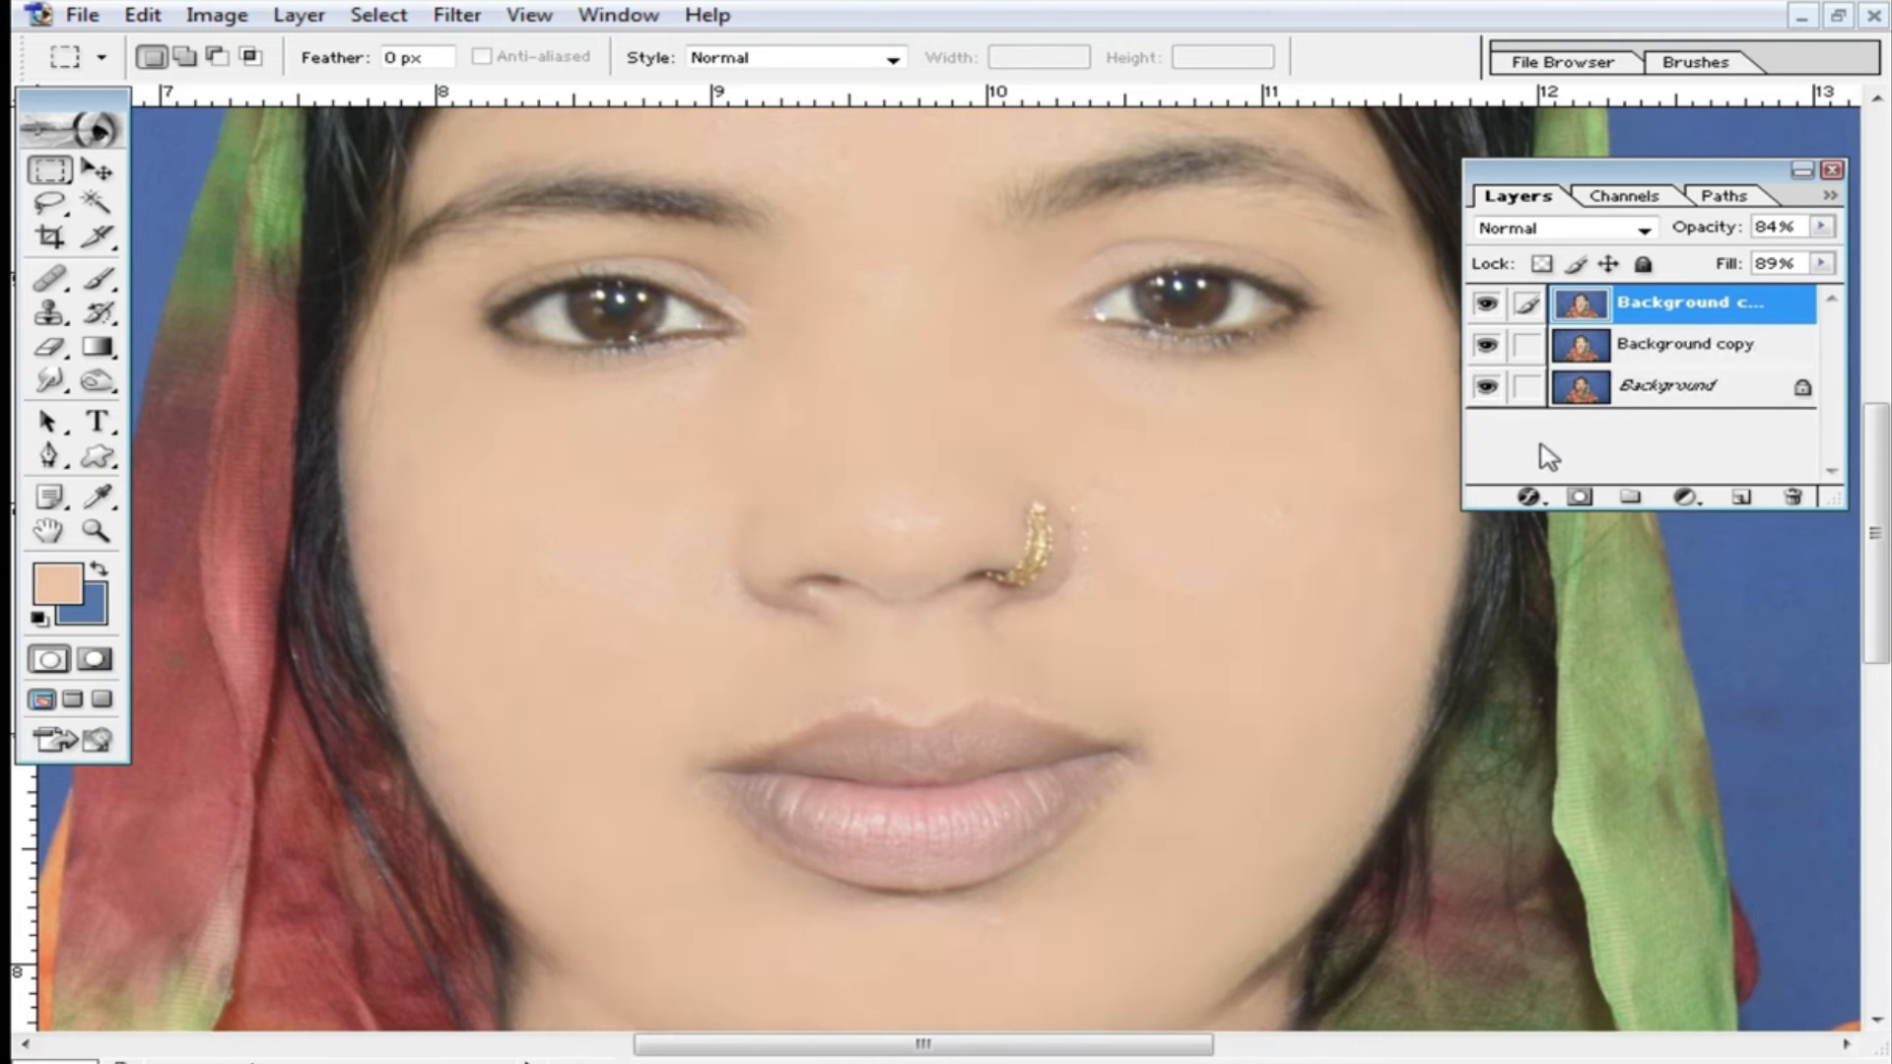
key("ctrl+z")
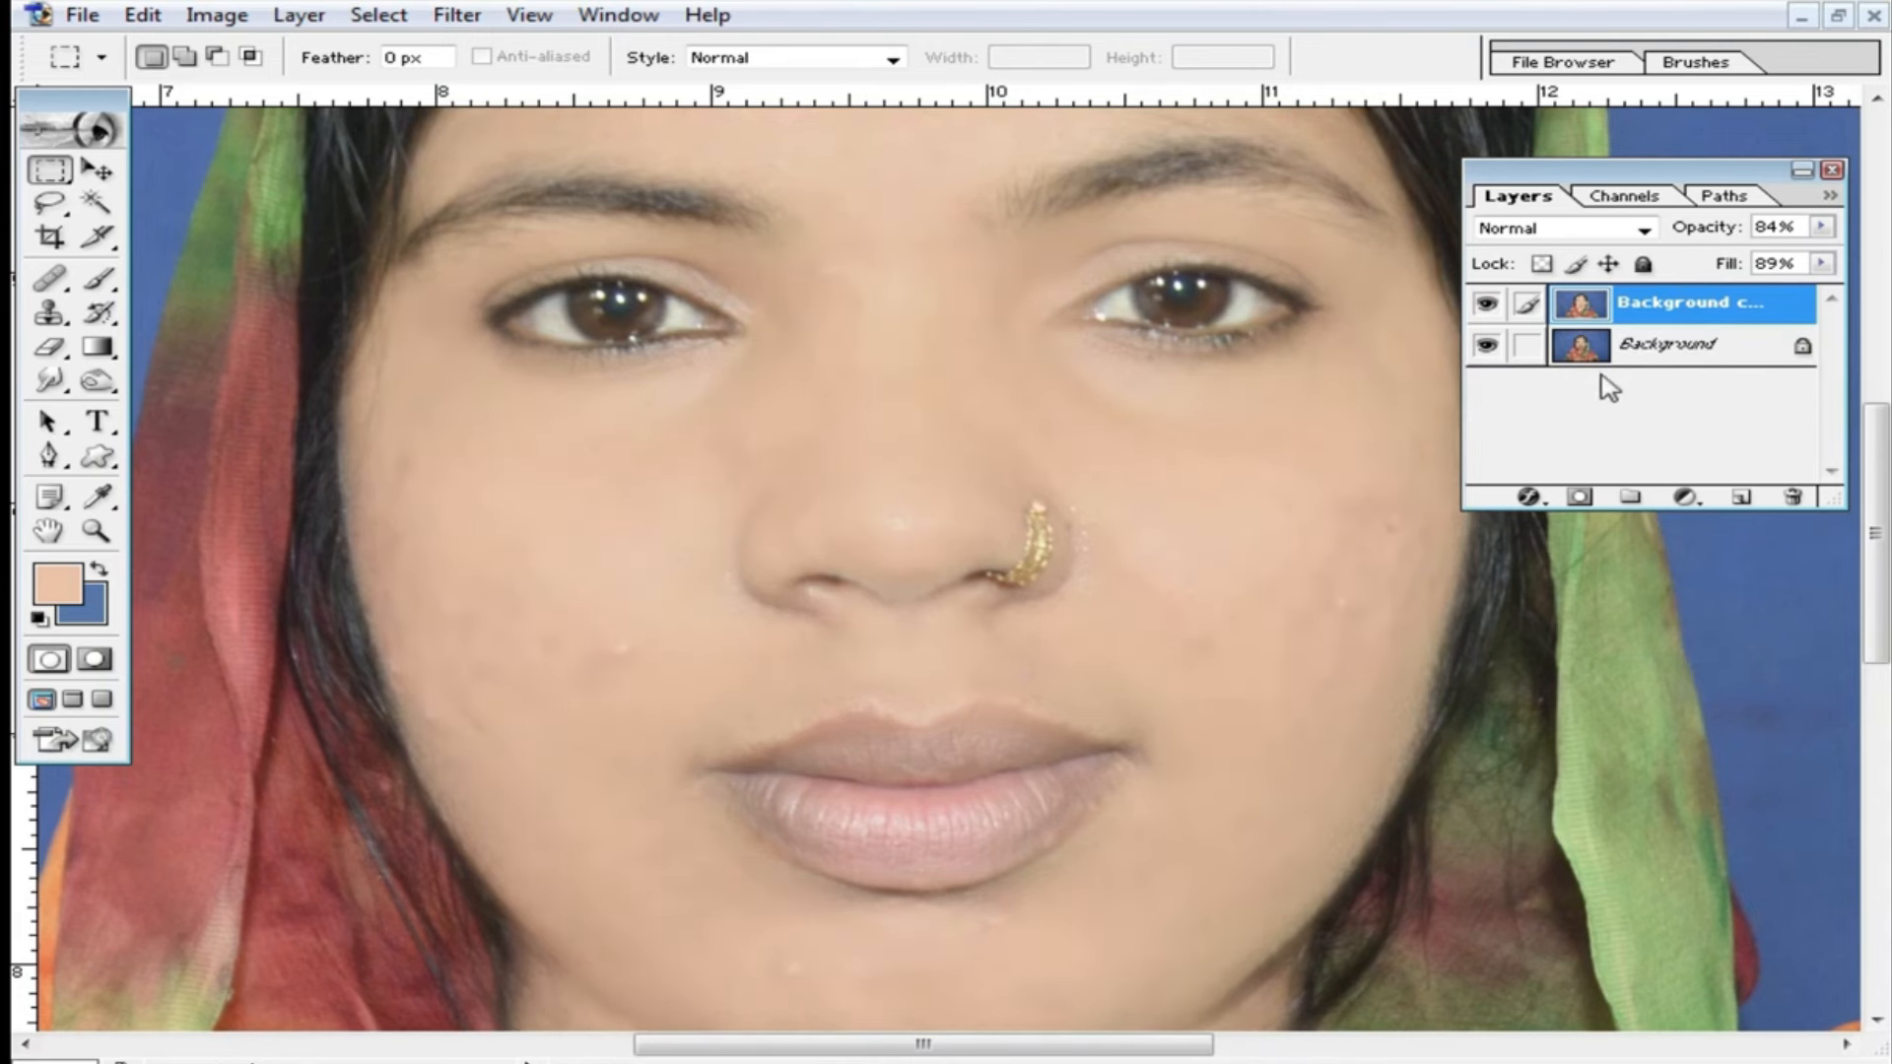
Merge the Background copy layer down into the Background and duplicate the merged image onto a new layer.
key("ctrl+z")
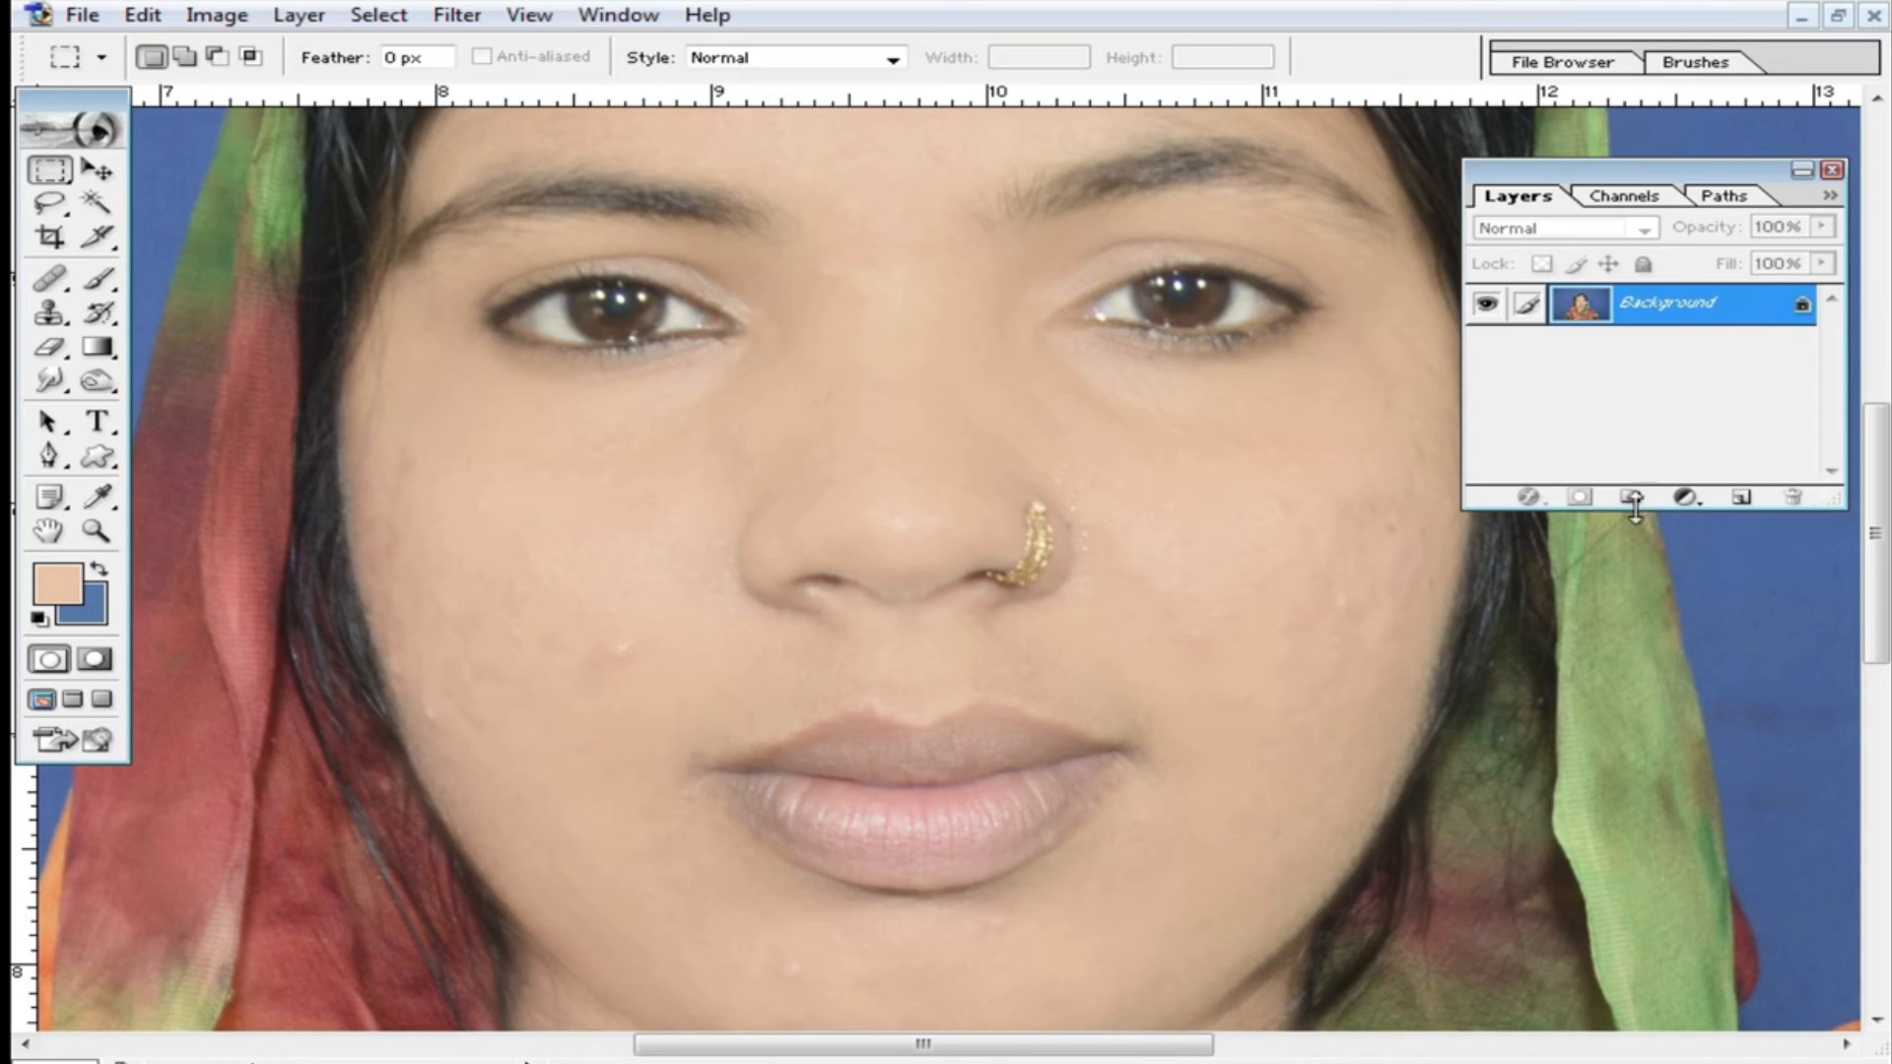
key("ctrl+j")
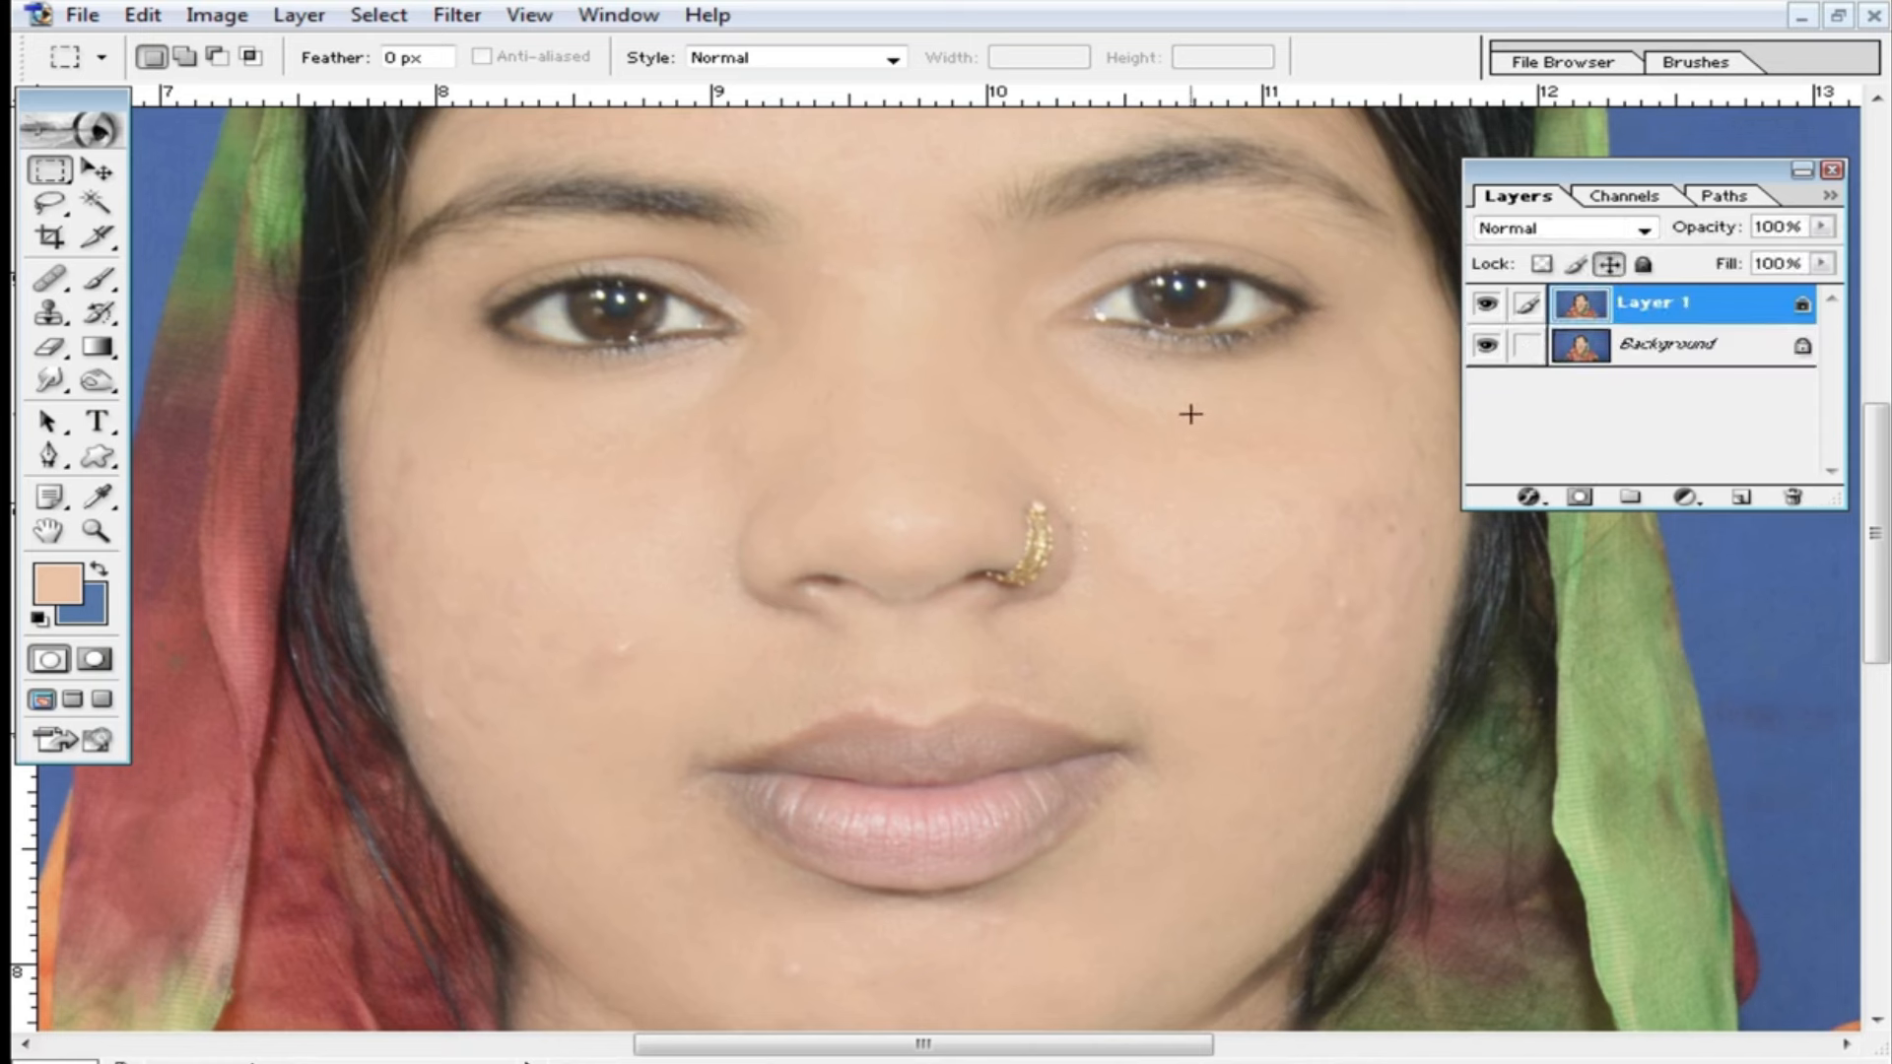
Undo the merged duplicate and make a copy of the original Background layer beneath the semi-transparent retouch layer.
key("ctrl+z")
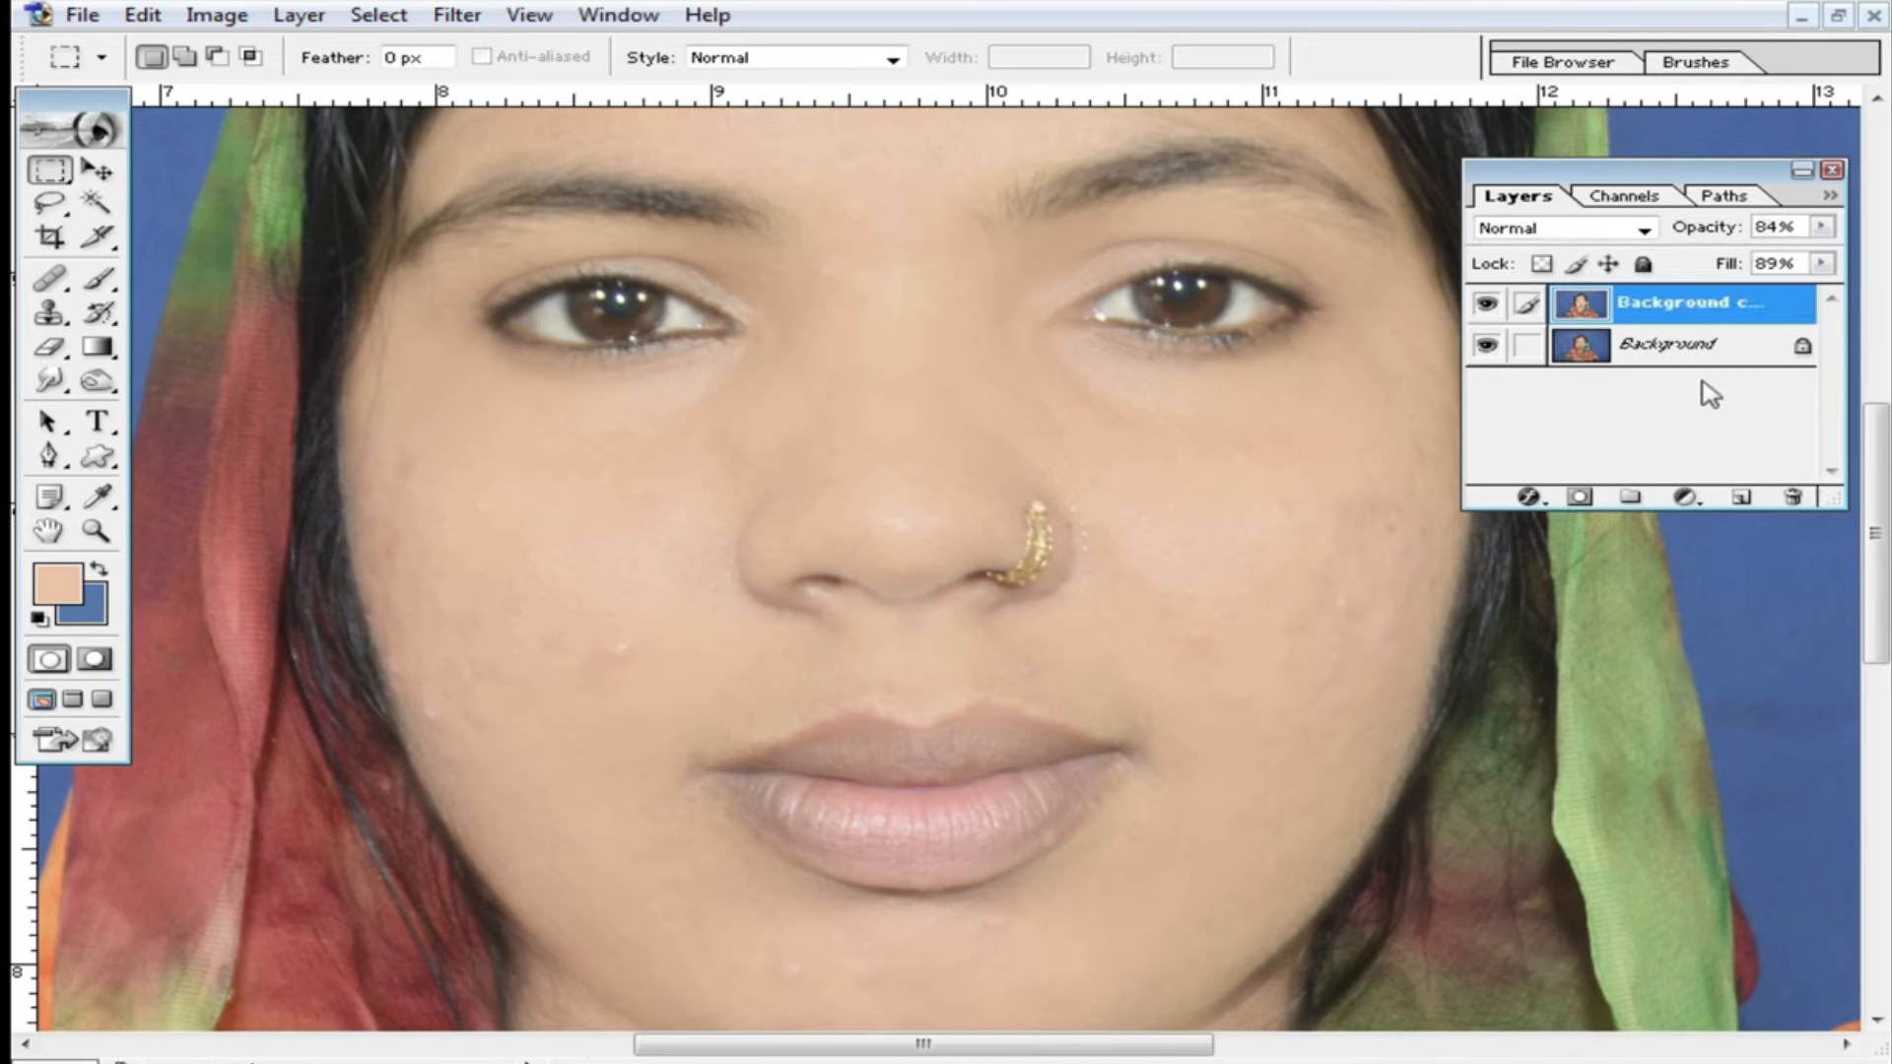
left_click(1687, 345)
right_click(1687, 347)
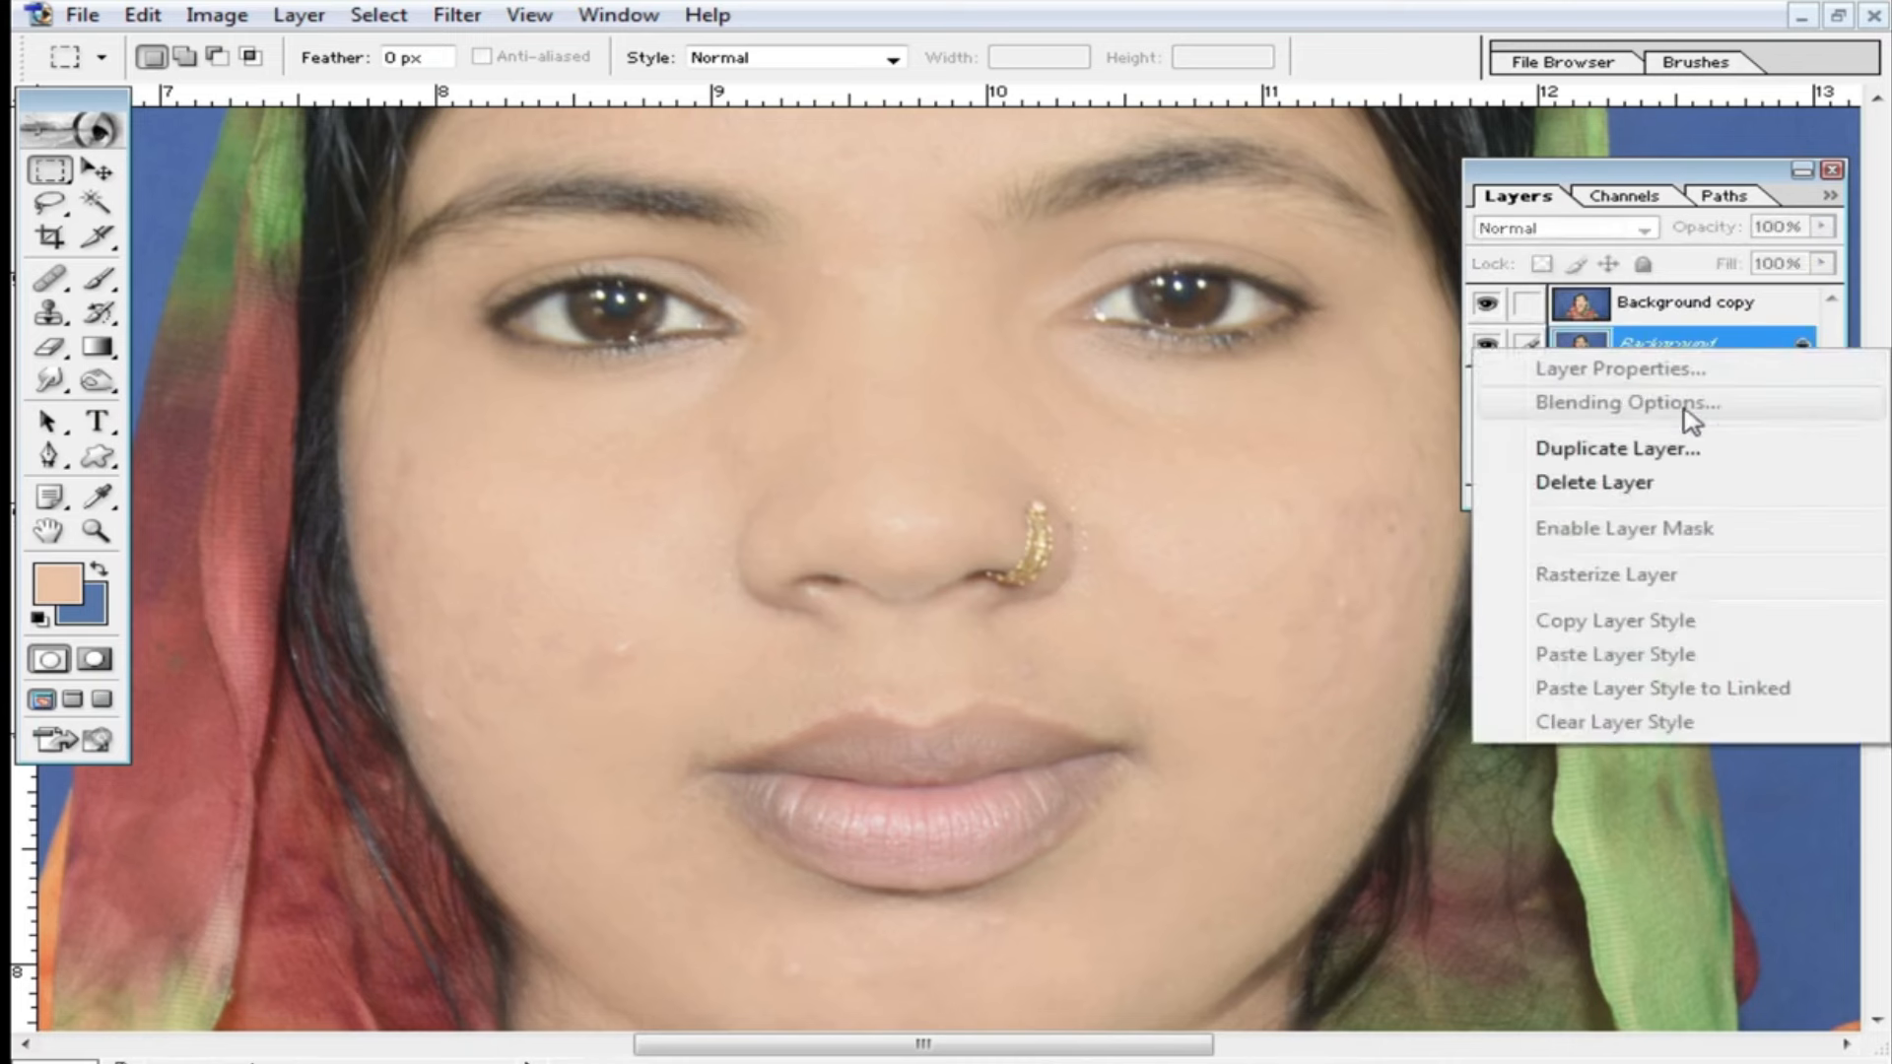
left_click(1676, 465)
left_click(1280, 462)
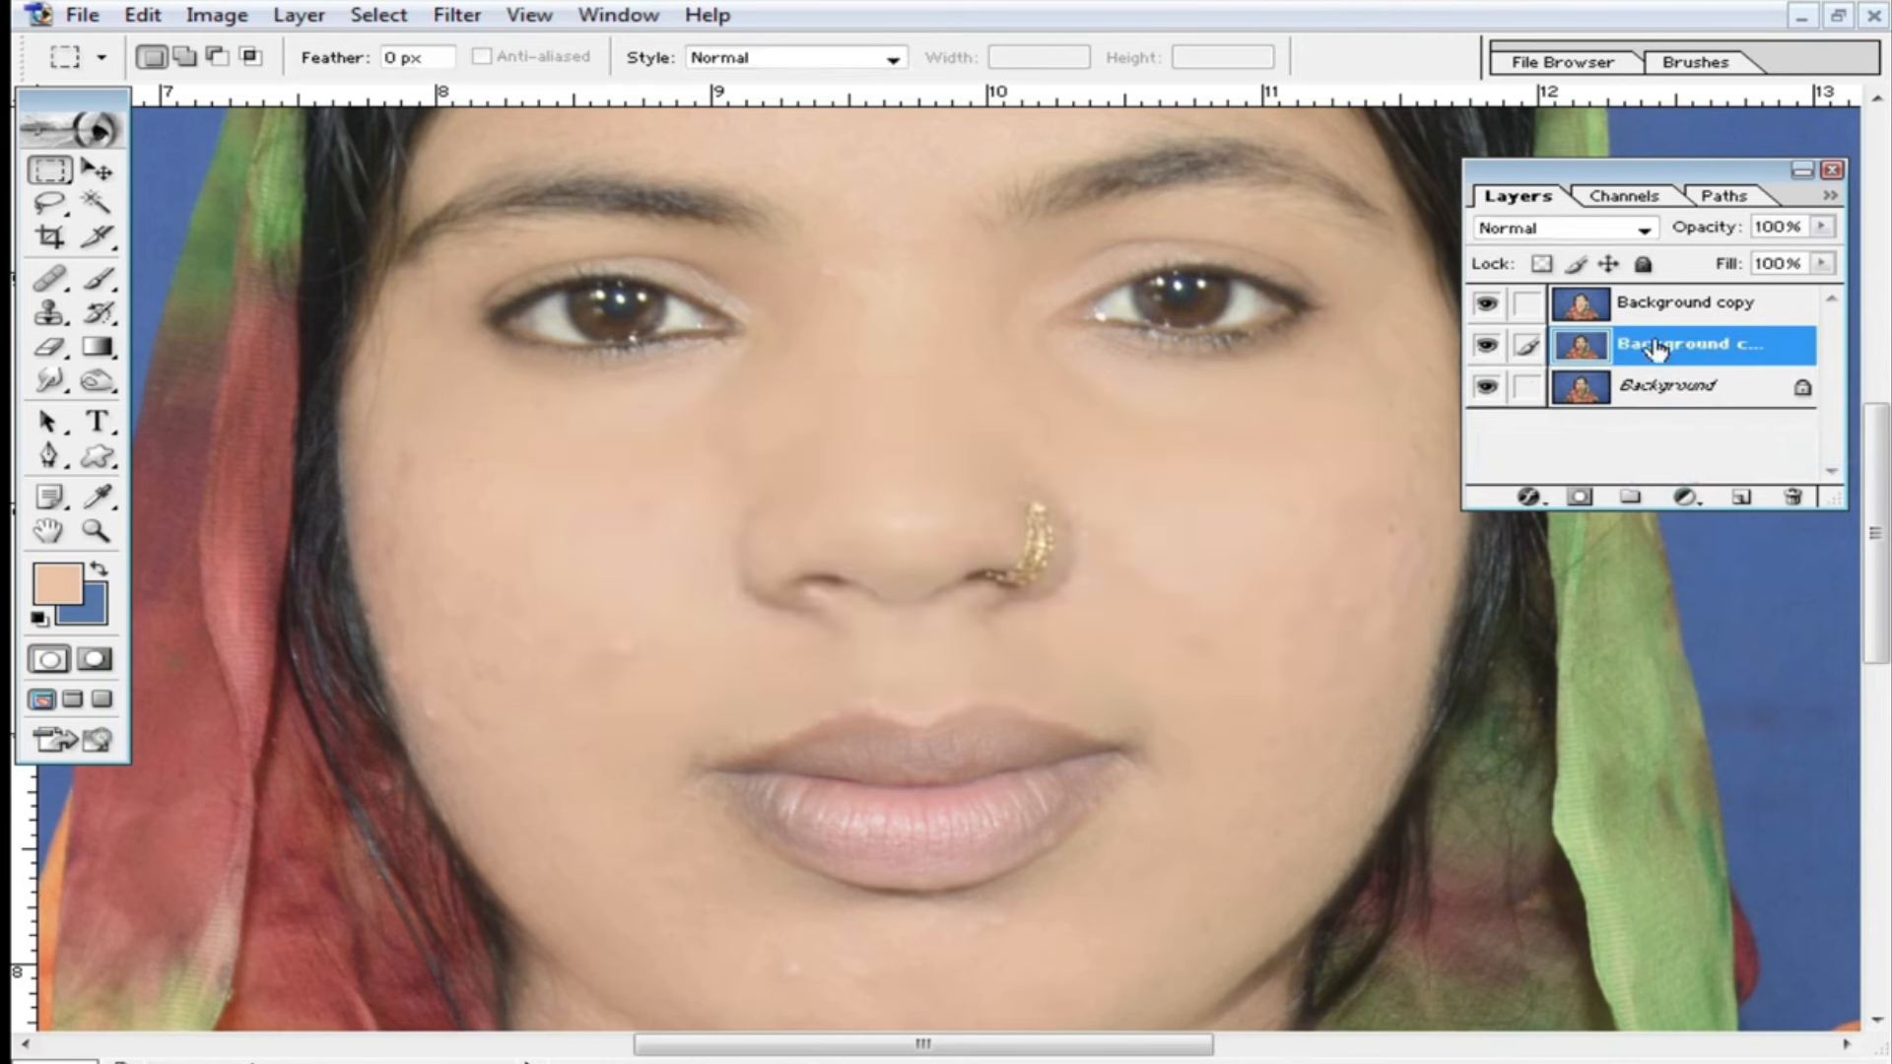
Merge the semi-transparent retouch layer into the new Background duplicate, compare it with the original, and duplicate the merged layer.
left_click(1676, 304)
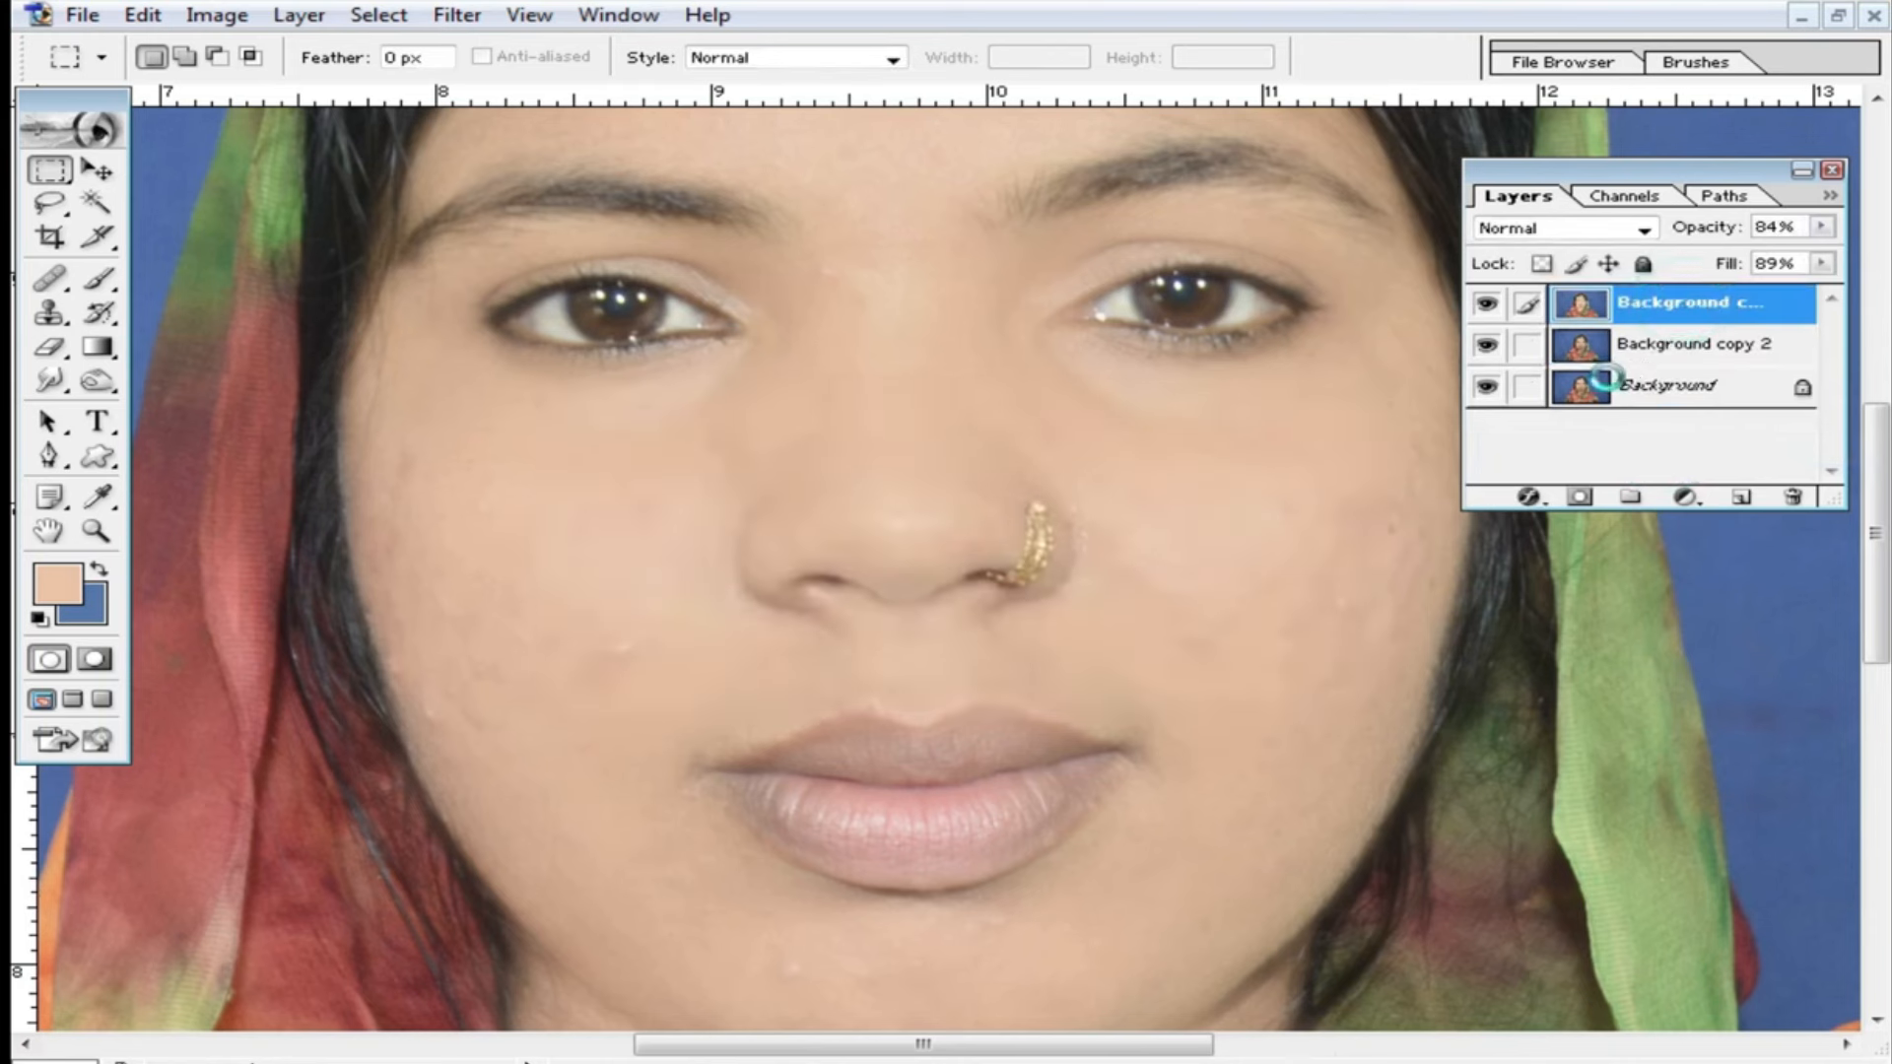
key("ctrl+e")
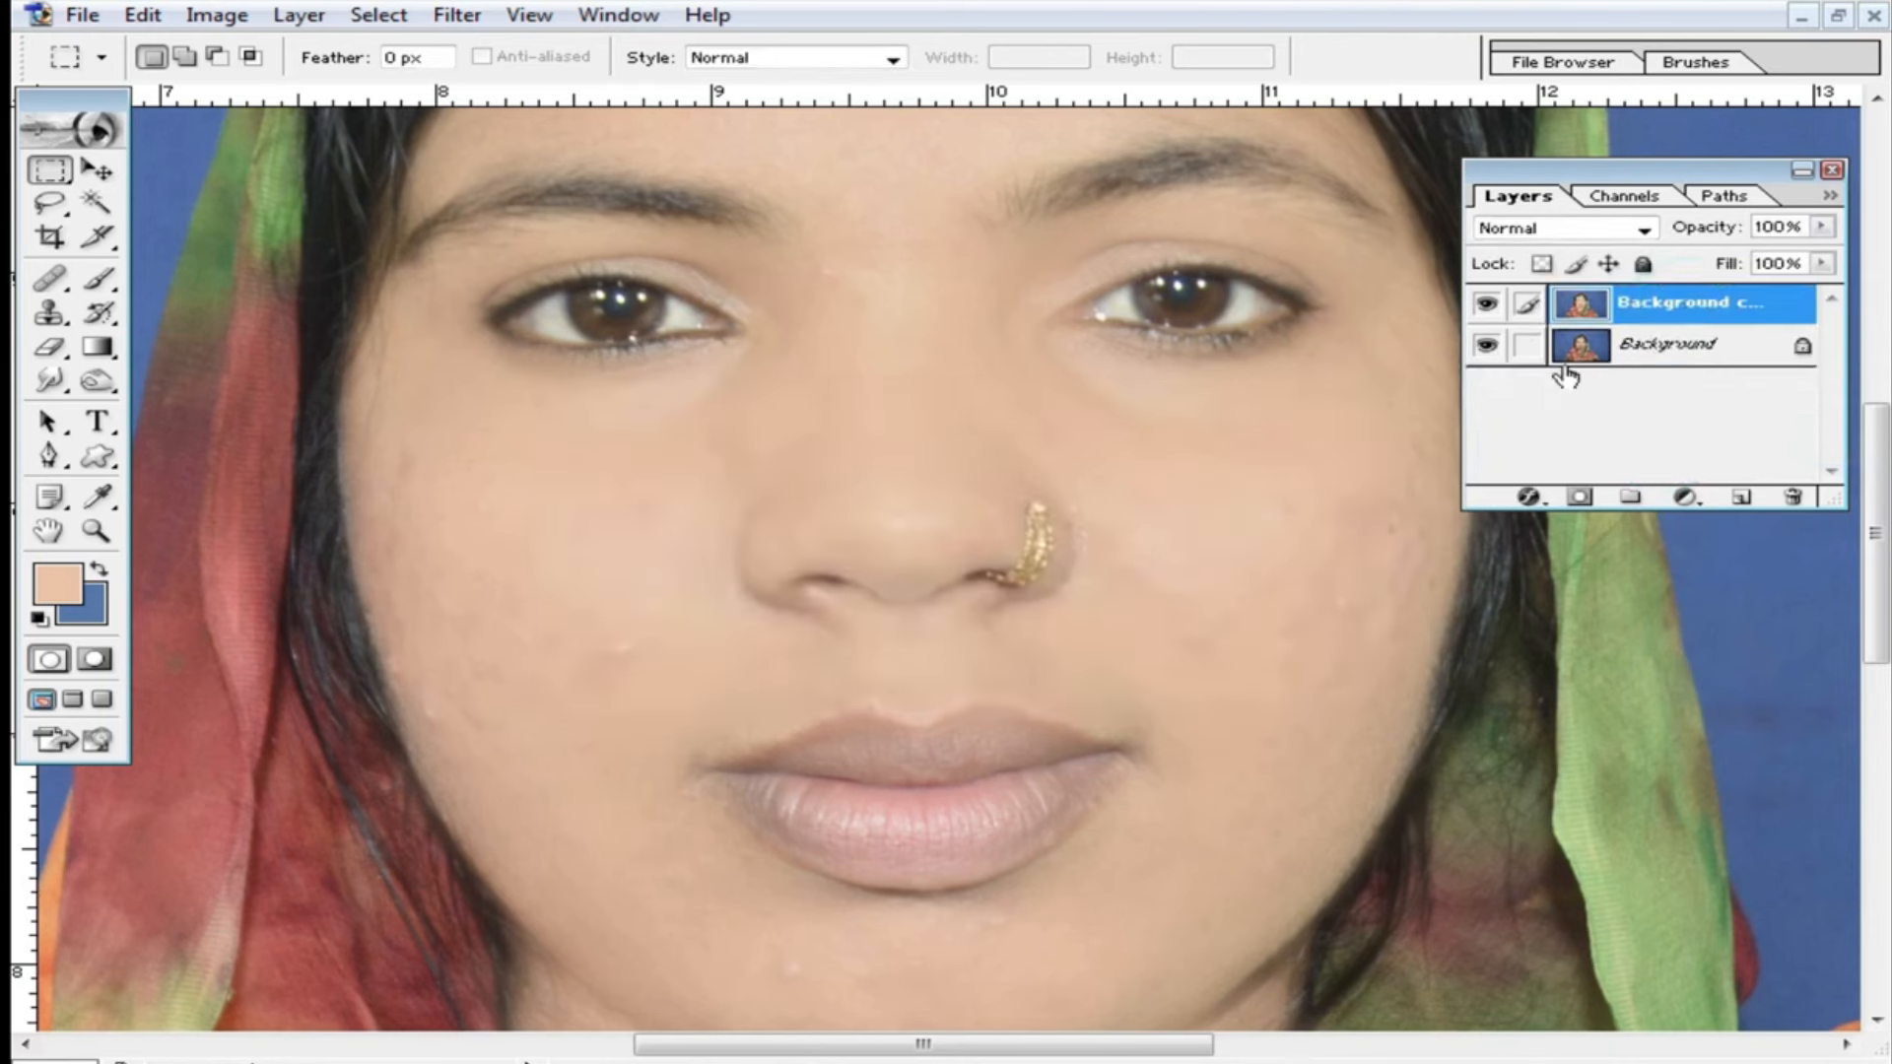
left_click(1488, 304)
left_click(1487, 305)
key("ctrl+j")
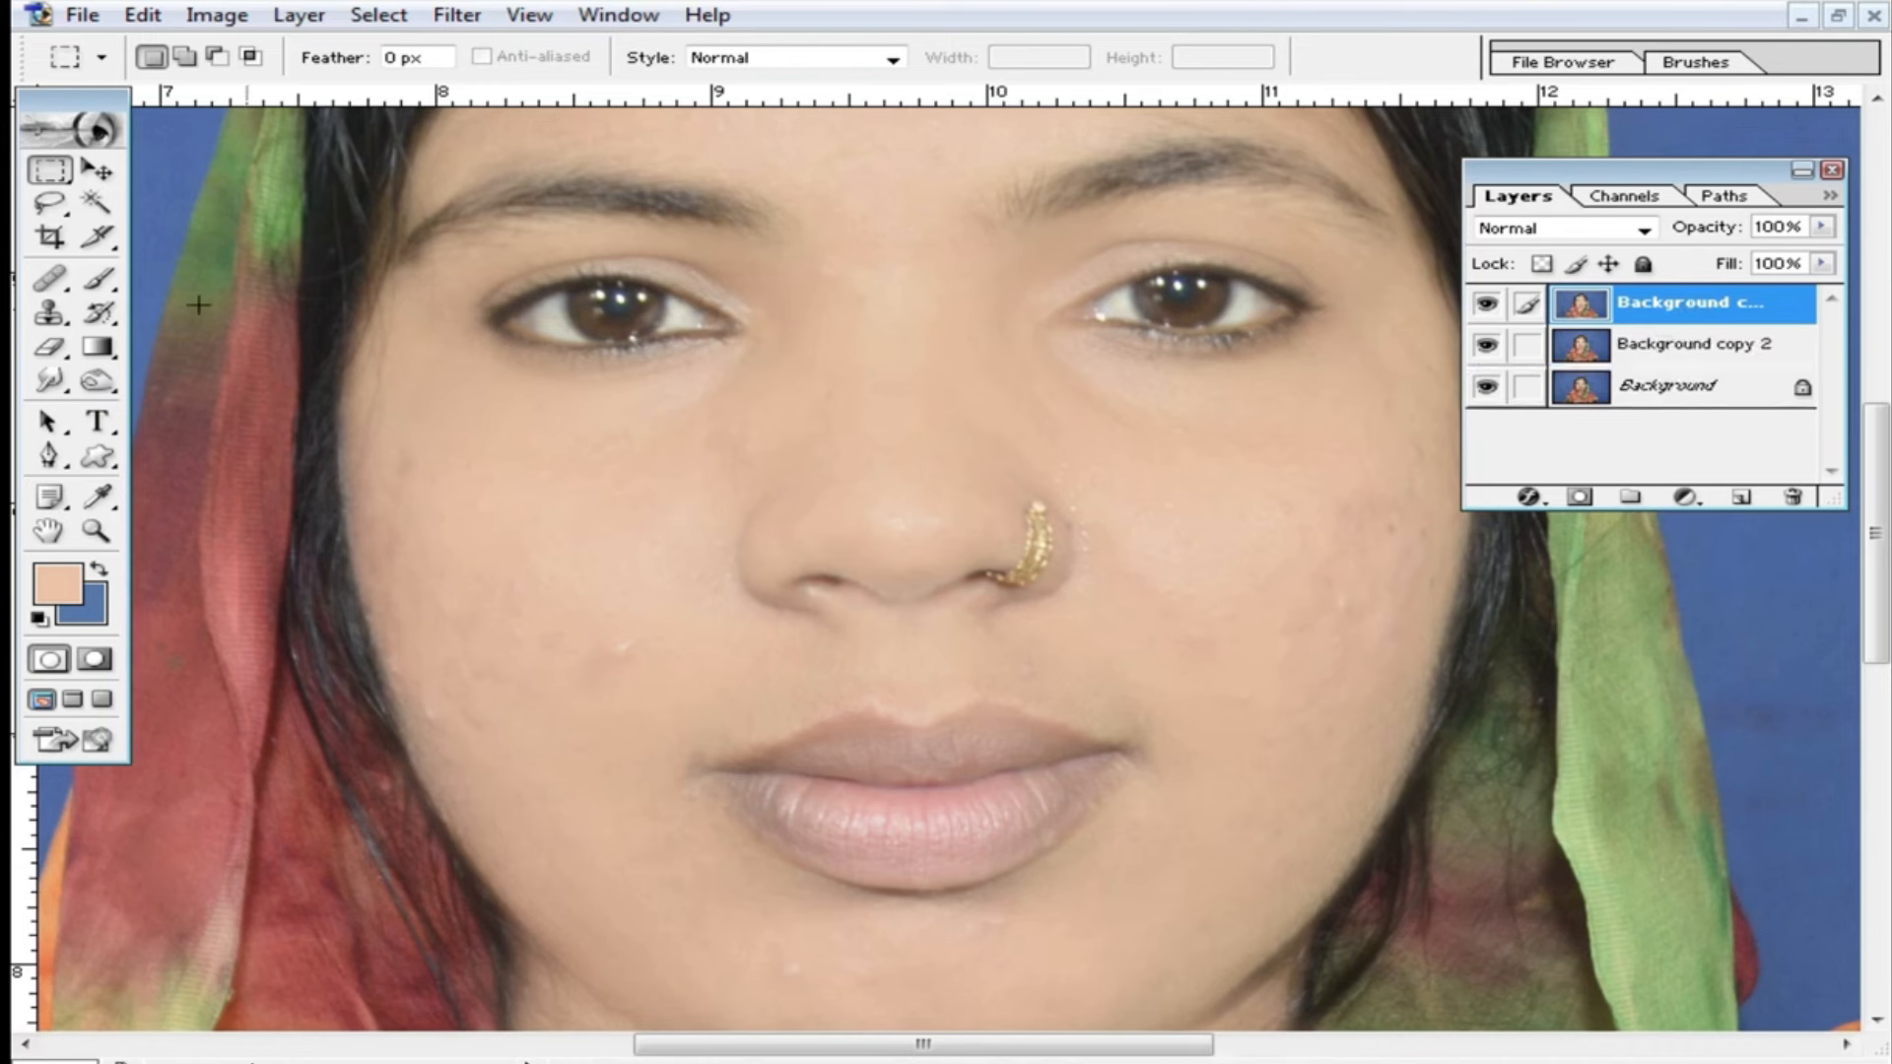
Set up the Healing Brush with a 39 px diameter and Normal mode for retouching the cheek.
left_click(49, 281)
left_click(664, 588, "ctrl")
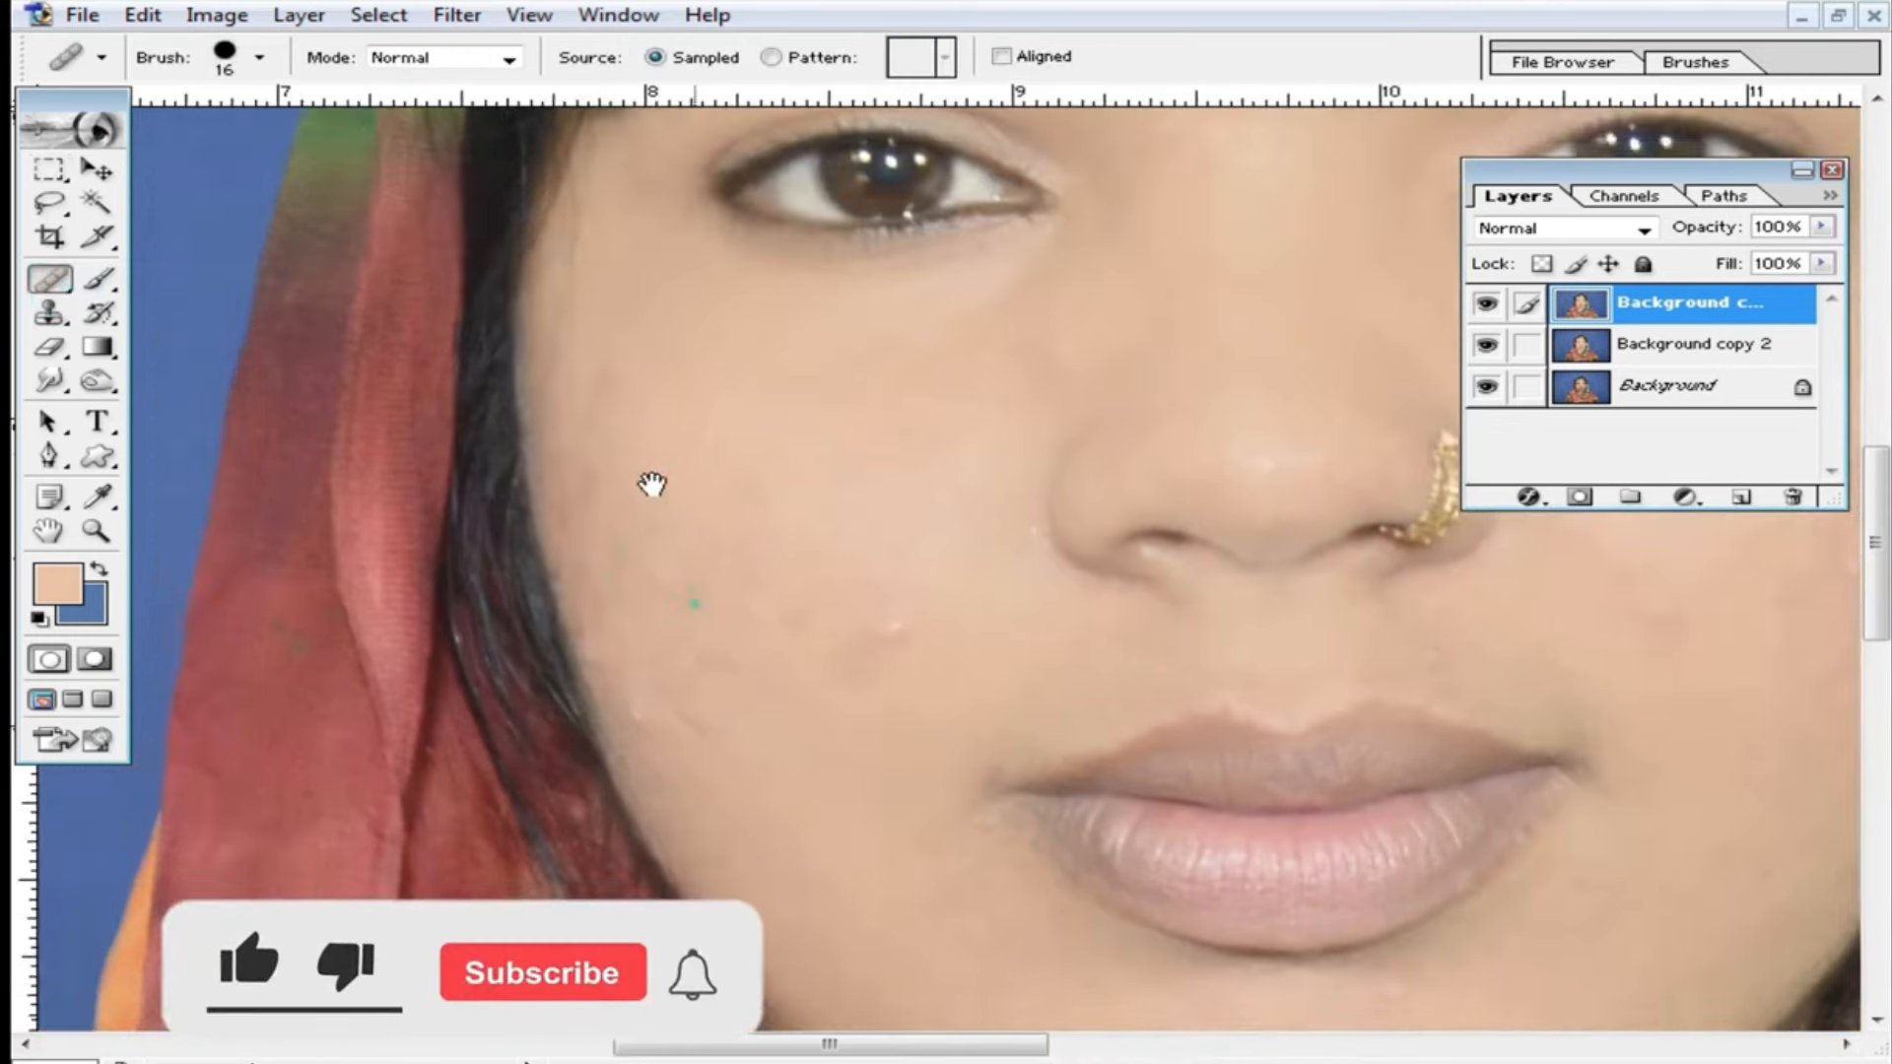
left_click_drag(652, 483, 540, 320)
right_click(844, 461)
left_click_drag(932, 517, 954, 517)
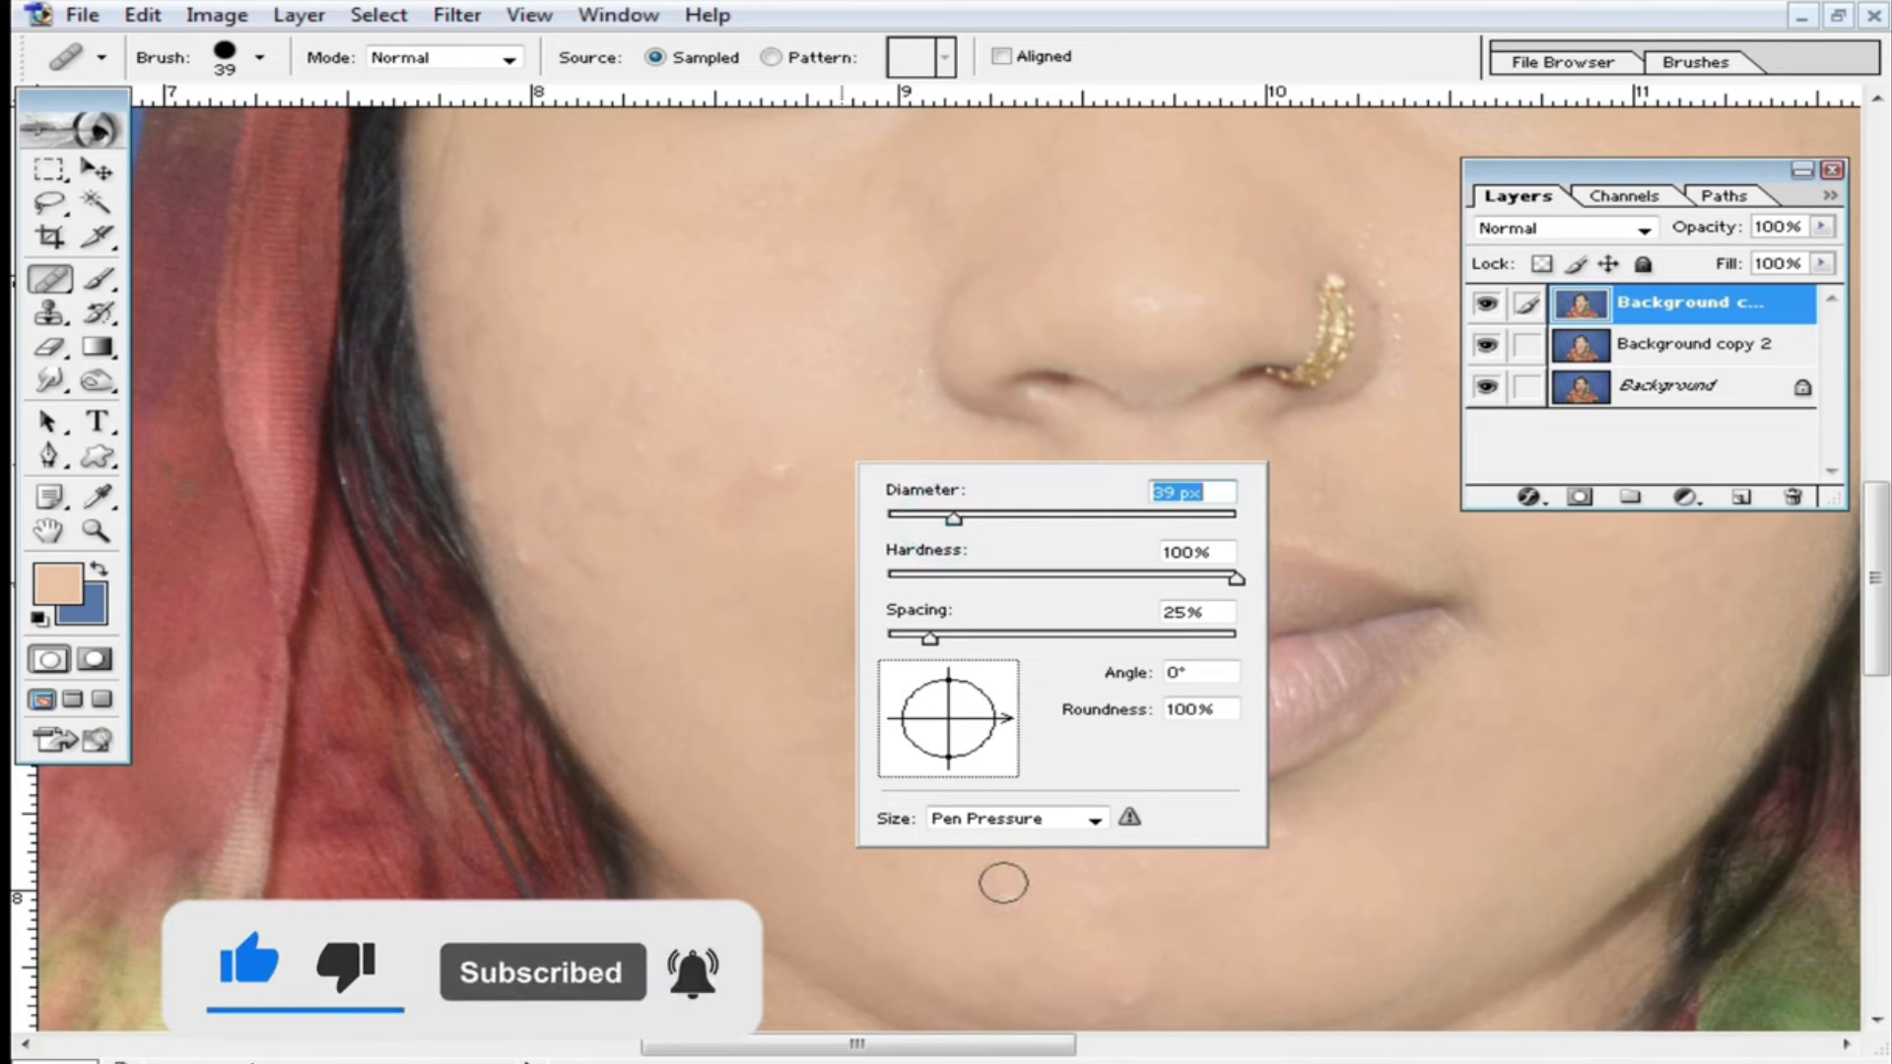
left_click(779, 445)
left_click(936, 414)
left_click(501, 59)
left_click(431, 78)
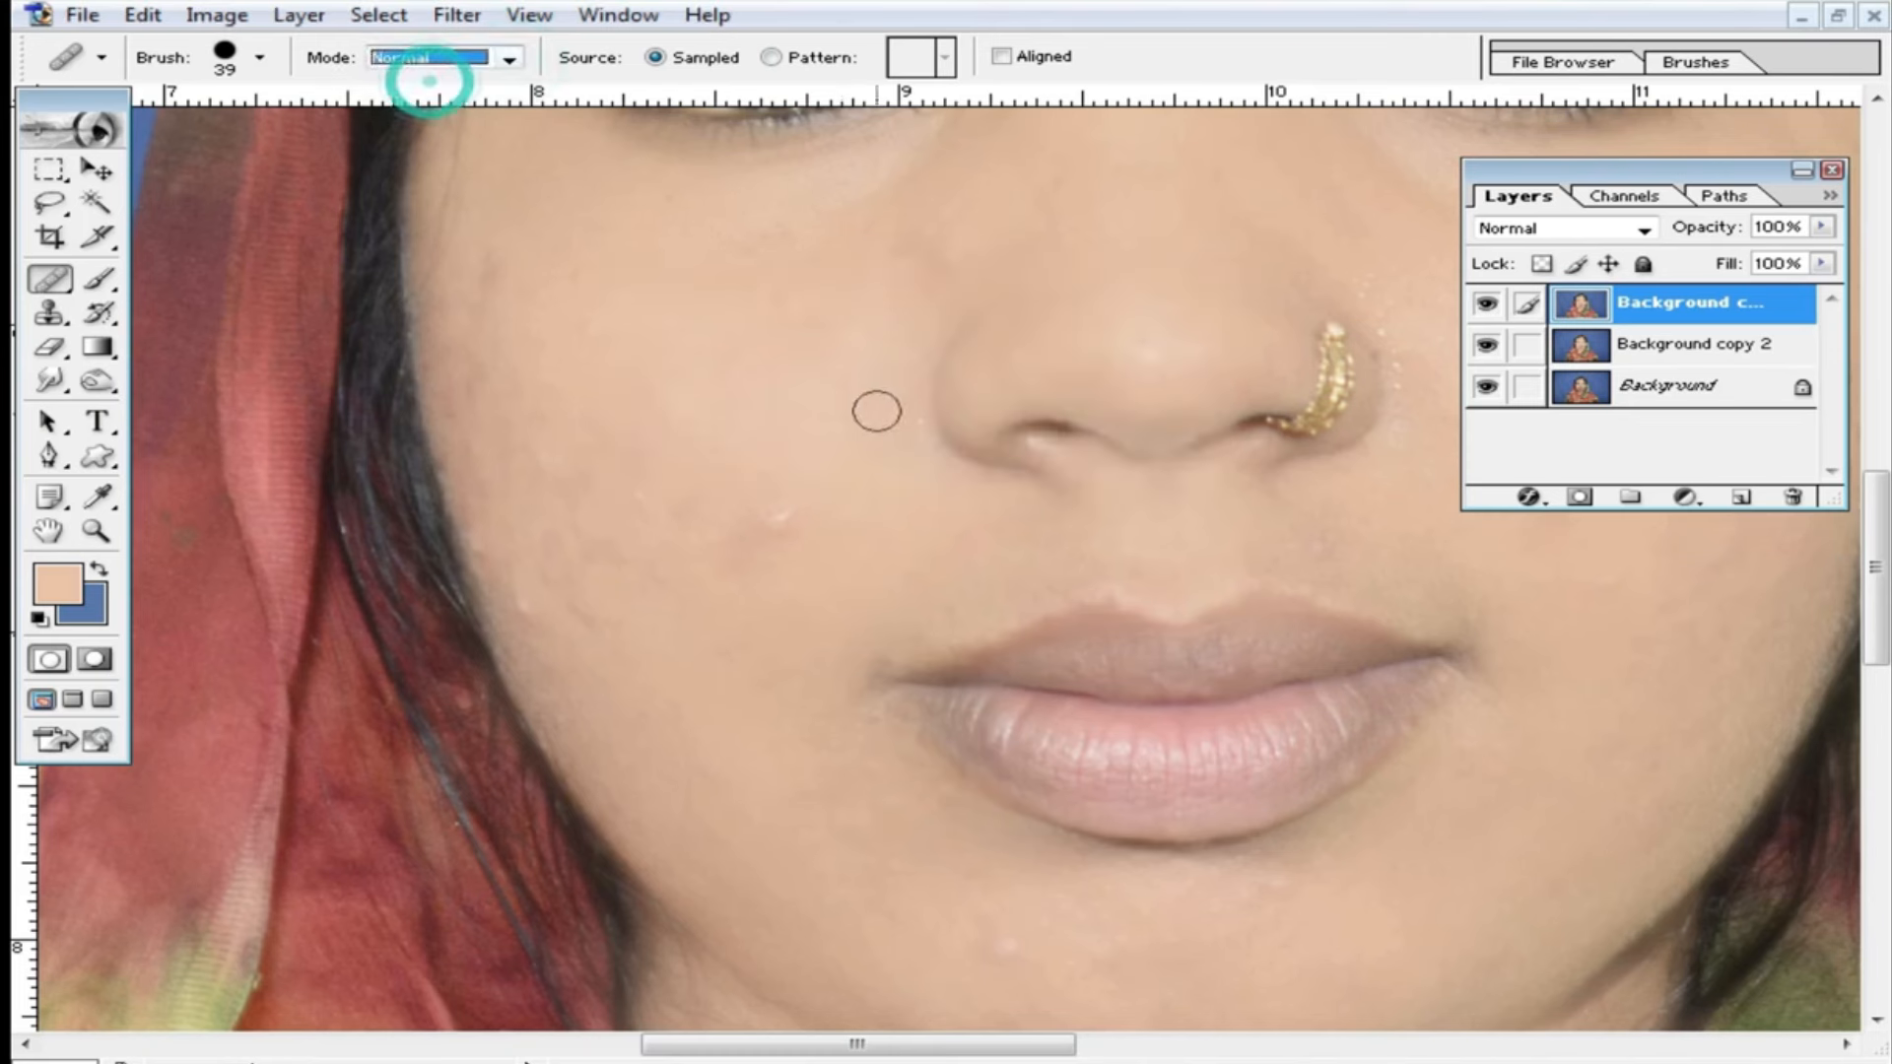
Heal the bumps and dark spots on the cheek opposite the nose ring, sampling from clean skin nearby.
left_click(752, 453, "alt")
left_click(754, 455, "alt")
left_click(781, 505)
left_click(650, 499)
left_click(754, 537)
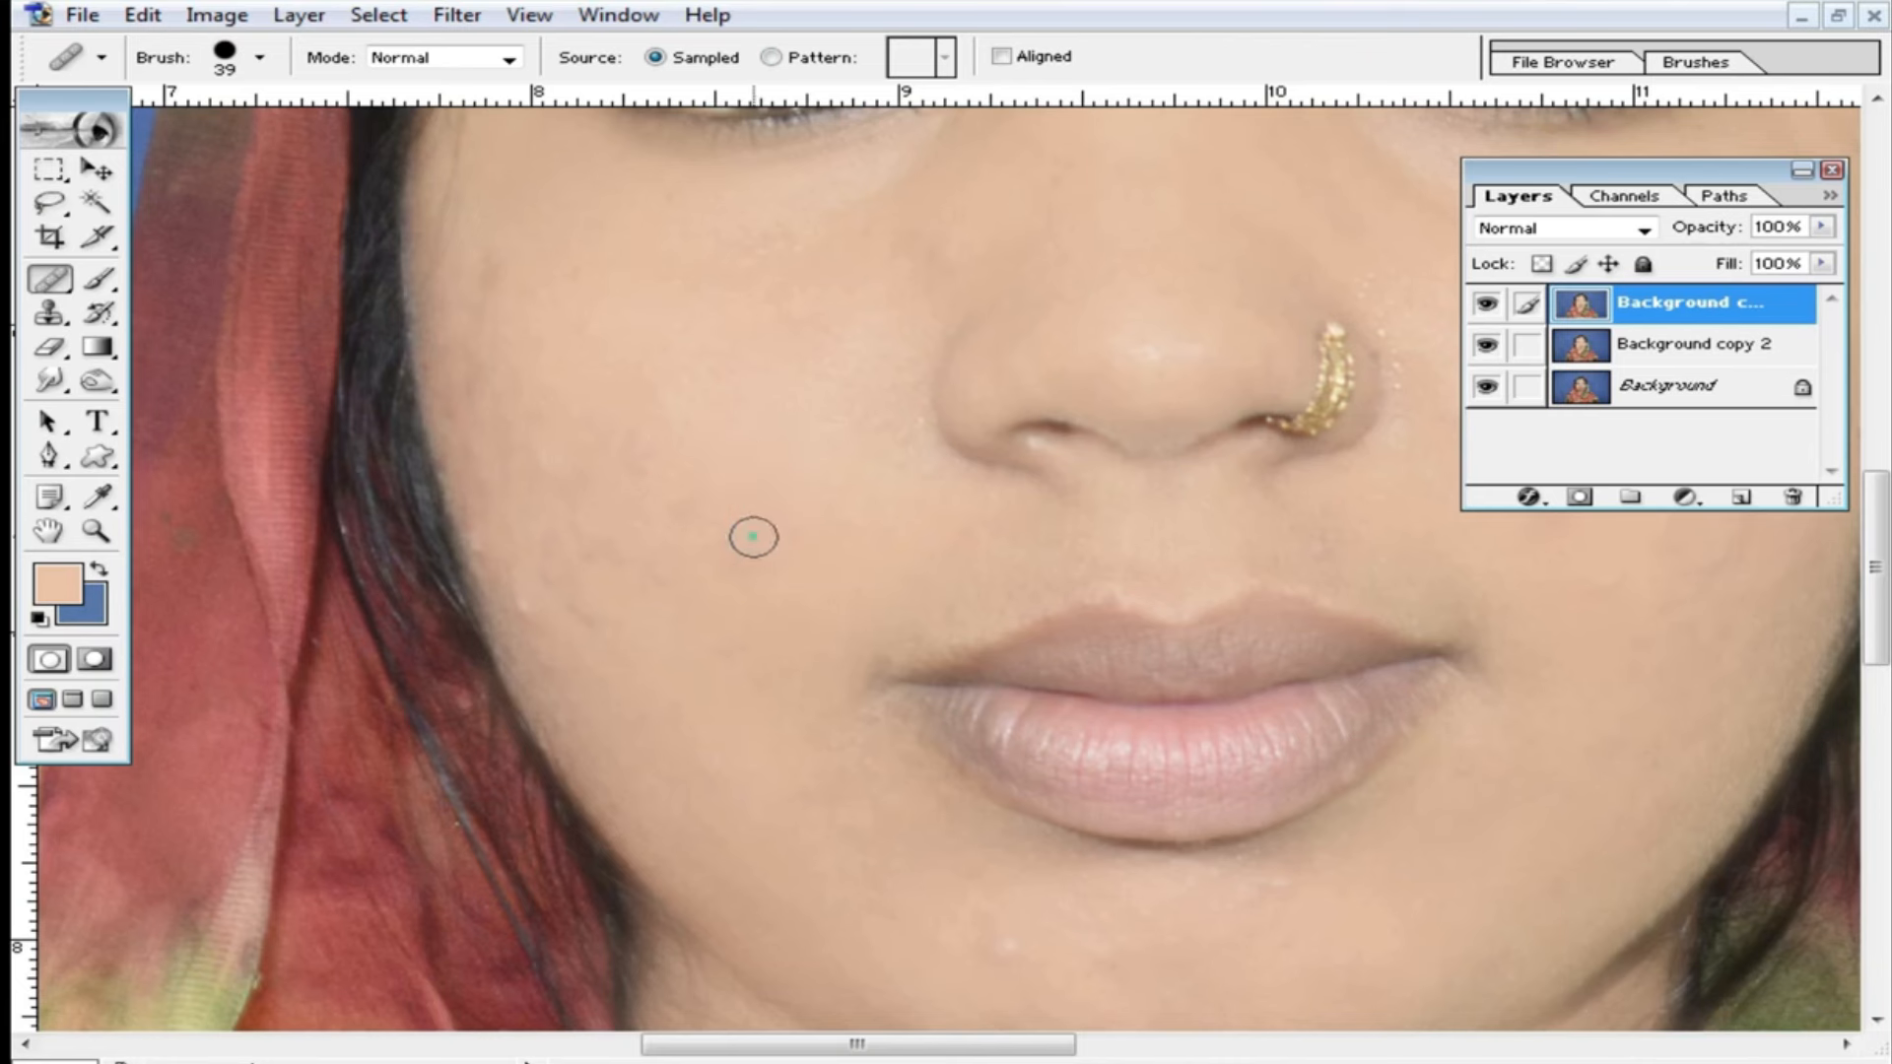
left_click(608, 582)
left_click(570, 537)
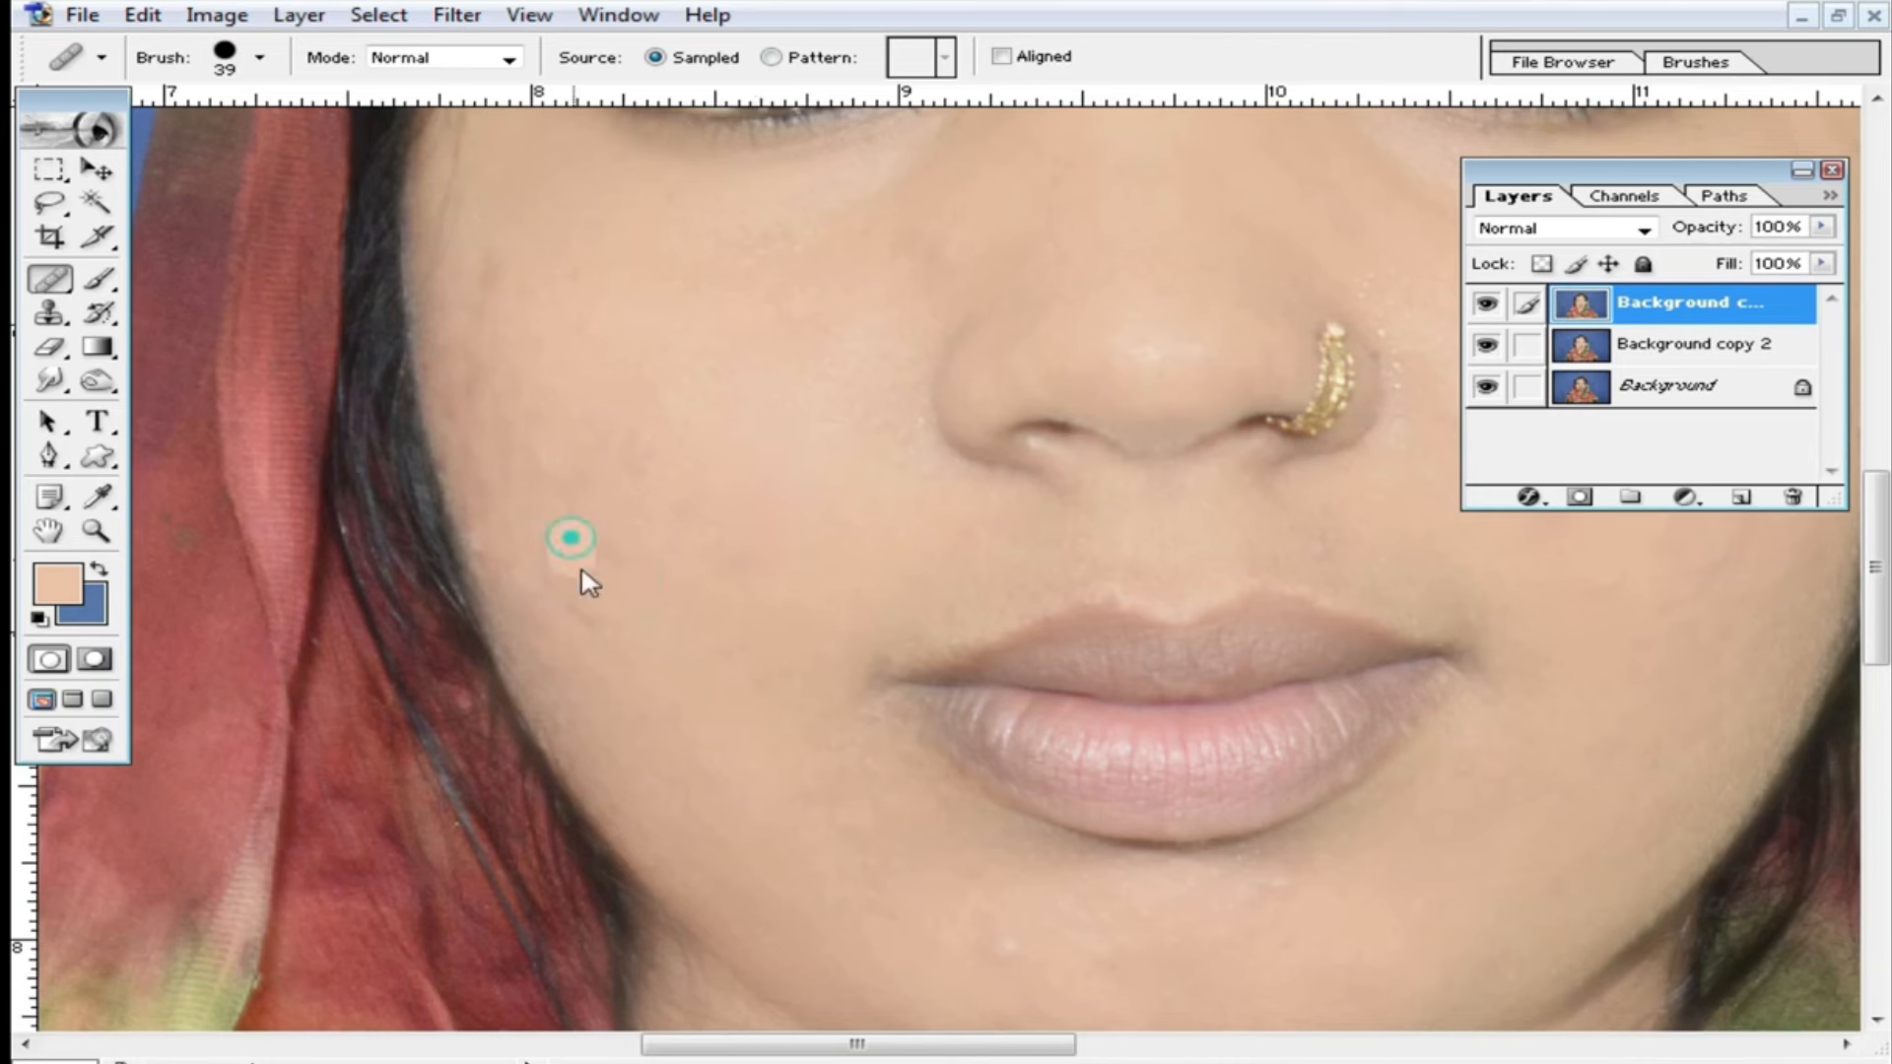
left_click(654, 579)
left_click(594, 596)
left_click(579, 463)
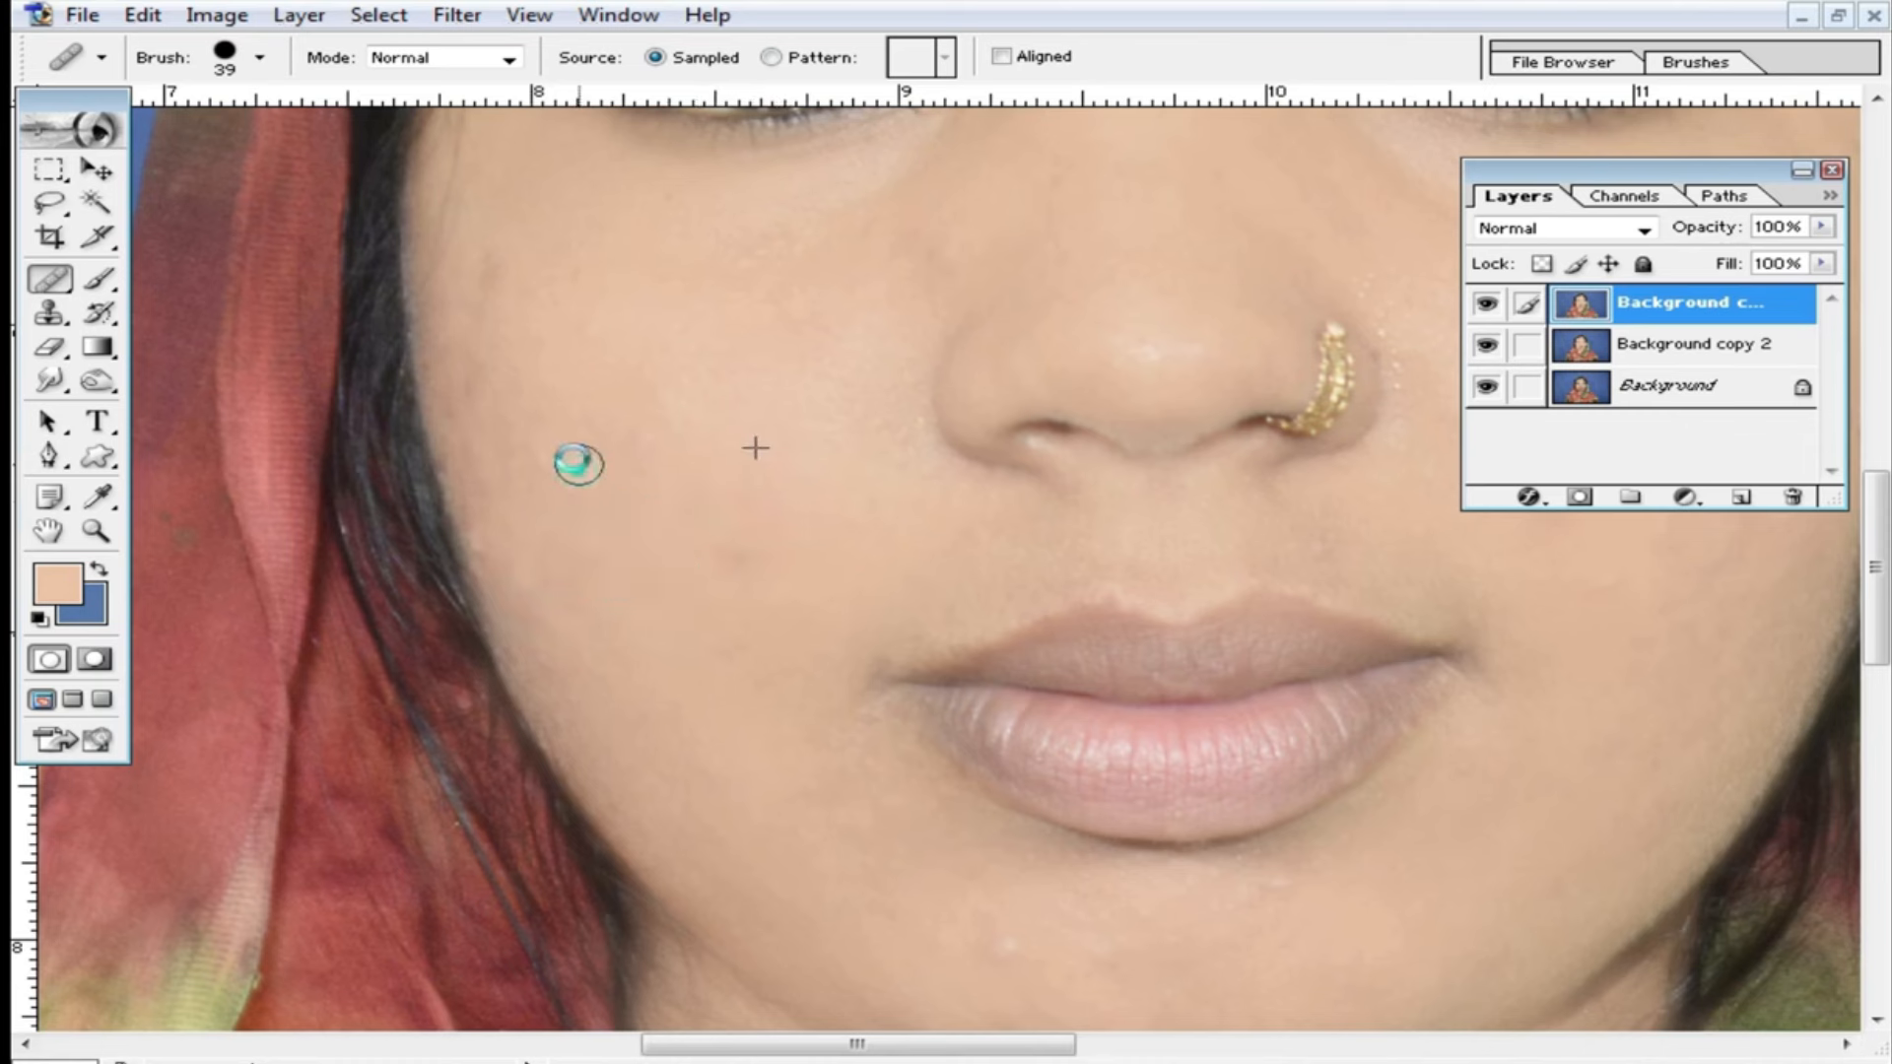
left_click(574, 338)
left_click(549, 304)
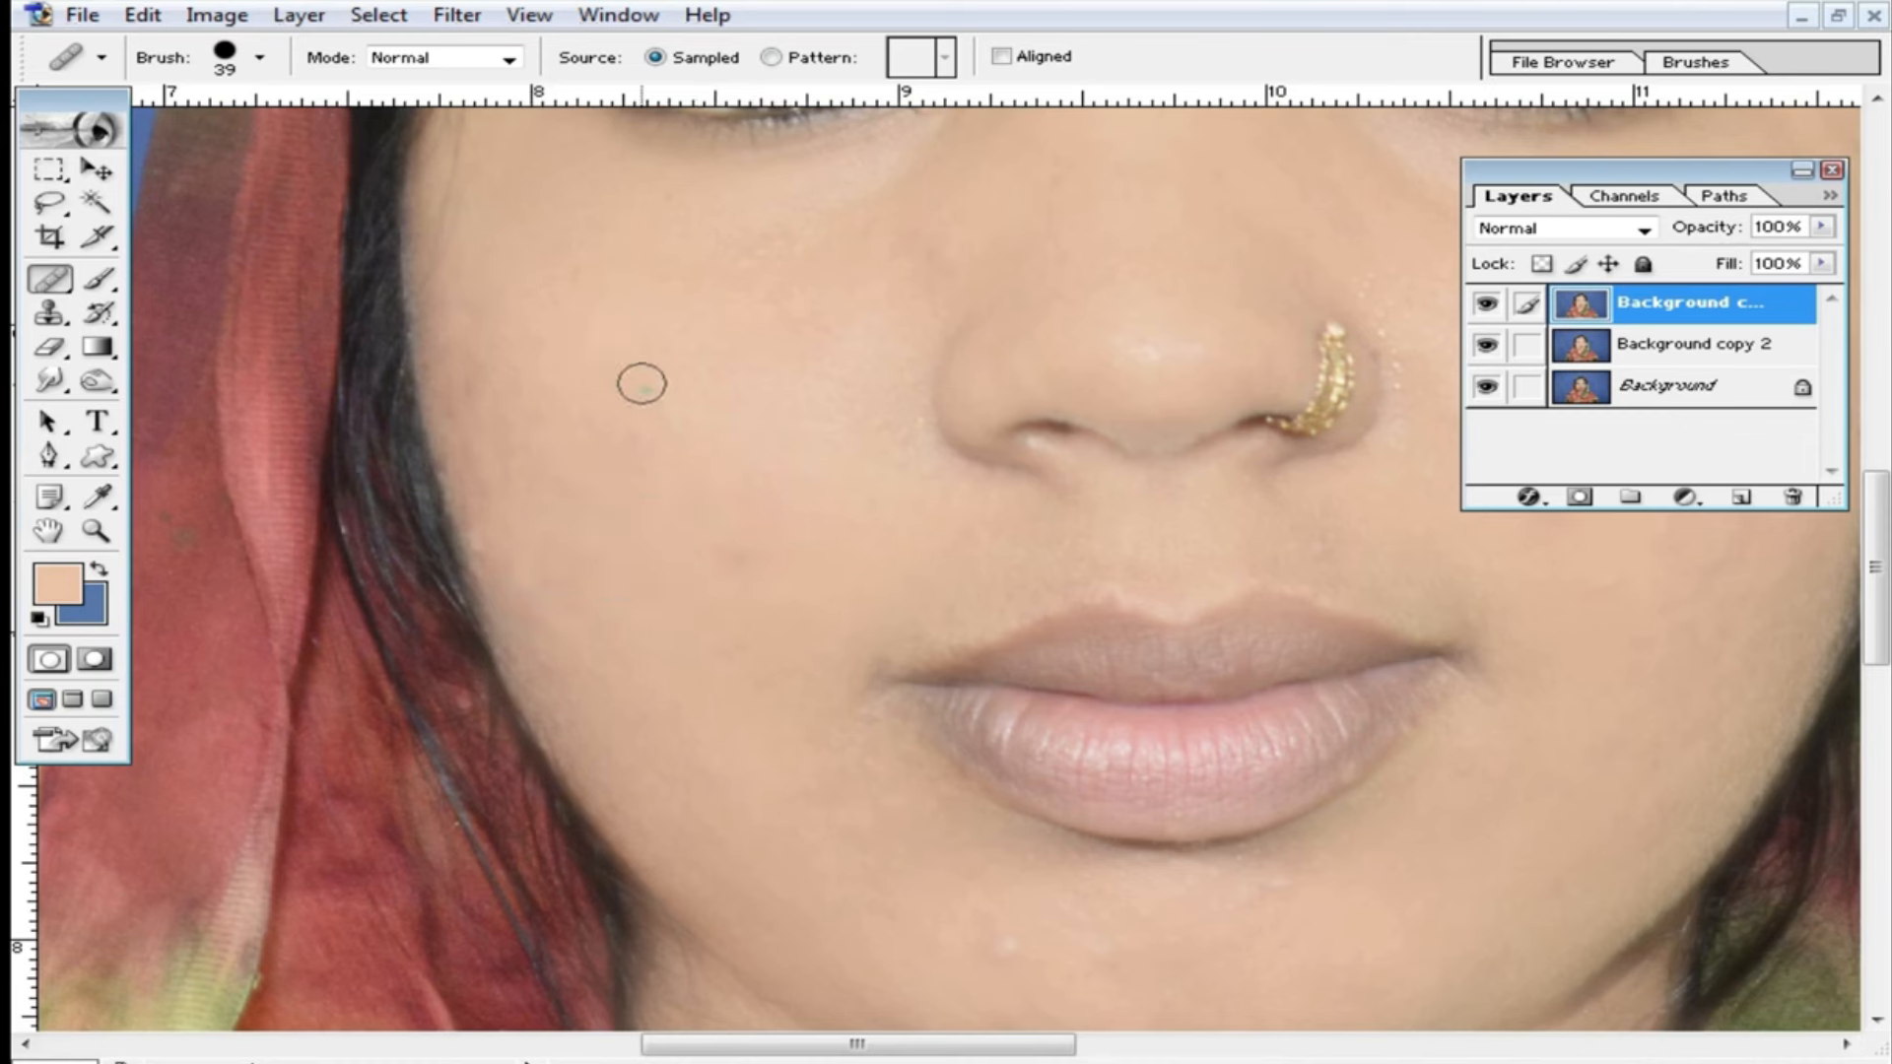
left_click(665, 576)
Heal the small marks on the chin and around the area below the lips.
mouse_move(1090, 964)
left_mouse_down()
mouse_move(1092, 714)
mouse_move(958, 689)
left_mouse_up()
left_click(893, 677)
left_click(993, 765)
left_click(887, 748)
left_click(982, 678)
left_click(1081, 638)
left_click(1136, 604)
left_click(950, 697)
left_click(767, 631)
Heal the remaining spots on the upper cheek opposite the nose ring and on the nose, resampling clean skin.
mouse_move(665, 338)
left_mouse_down()
mouse_move(706, 486)
mouse_move(669, 561)
left_mouse_up()
left_click(626, 424)
left_click(628, 422)
left_click(559, 381)
left_click(665, 445)
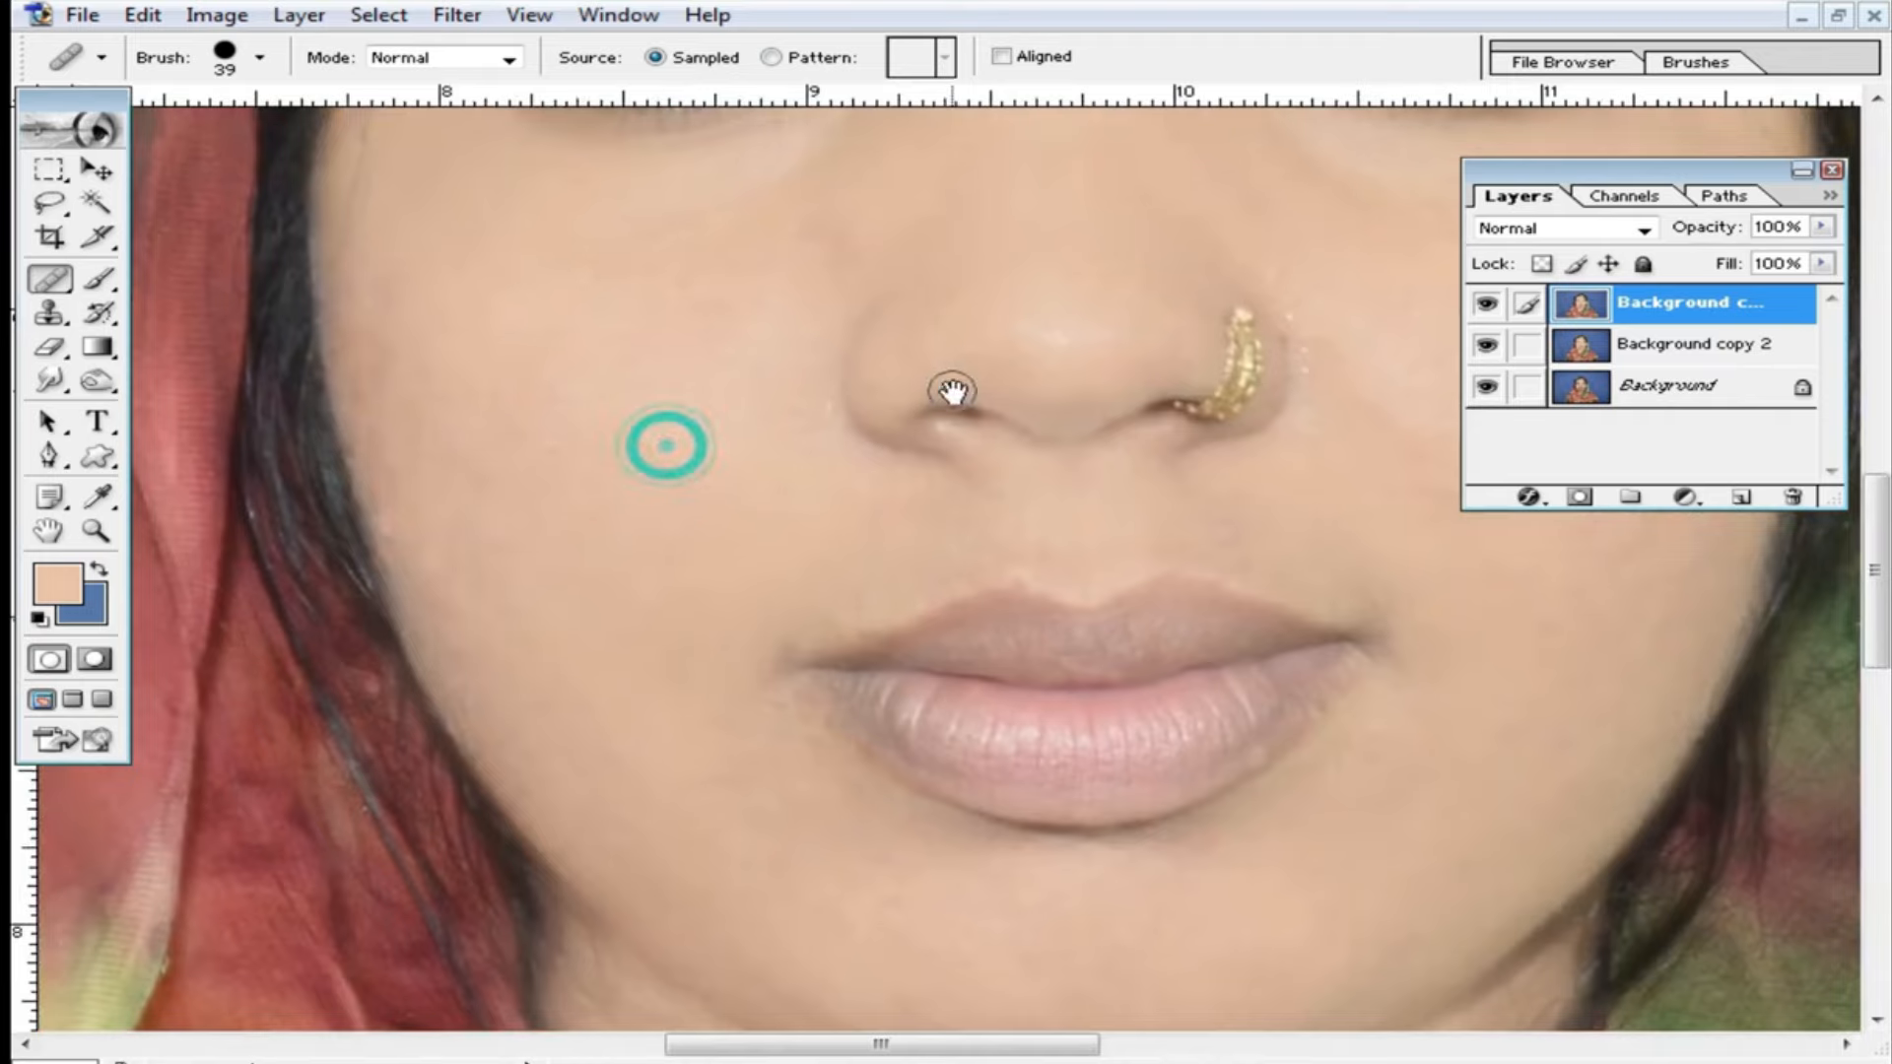
left_click_drag(926, 411, 614, 648)
left_click(726, 578)
left_click(803, 557)
left_click_drag(539, 484, 530, 519)
left_click(641, 257, "alt")
left_click(699, 355)
left_click(556, 482, "alt")
left_click(500, 501)
Heal the blemishes and uneven patches across the cheek on the nose-ring side, resampling clean skin between strokes.
left_click_drag(1035, 533, 597, 426)
left_click(708, 469, "alt")
left_click_drag(794, 469, 827, 493)
left_click(858, 477, "alt")
left_click(907, 479)
left_click(958, 495)
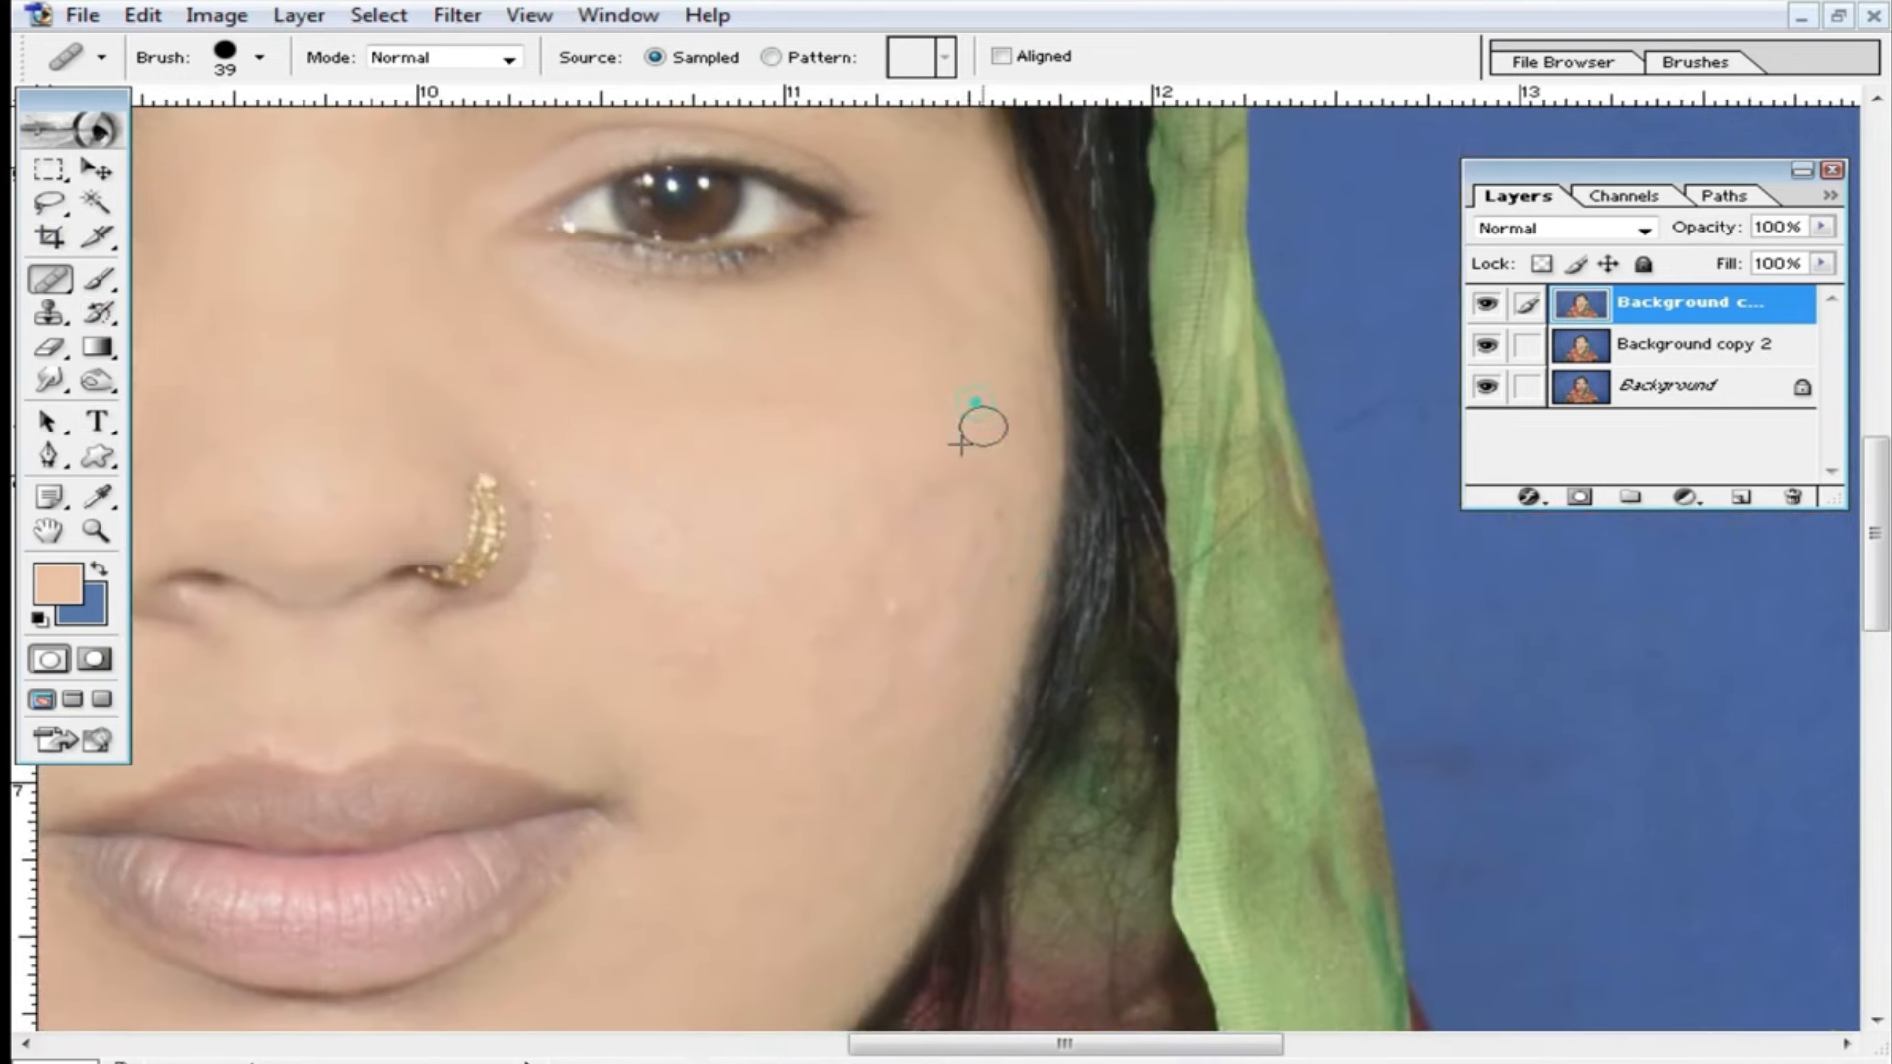
left_click_drag(969, 564, 922, 624)
left_click(859, 737, "alt")
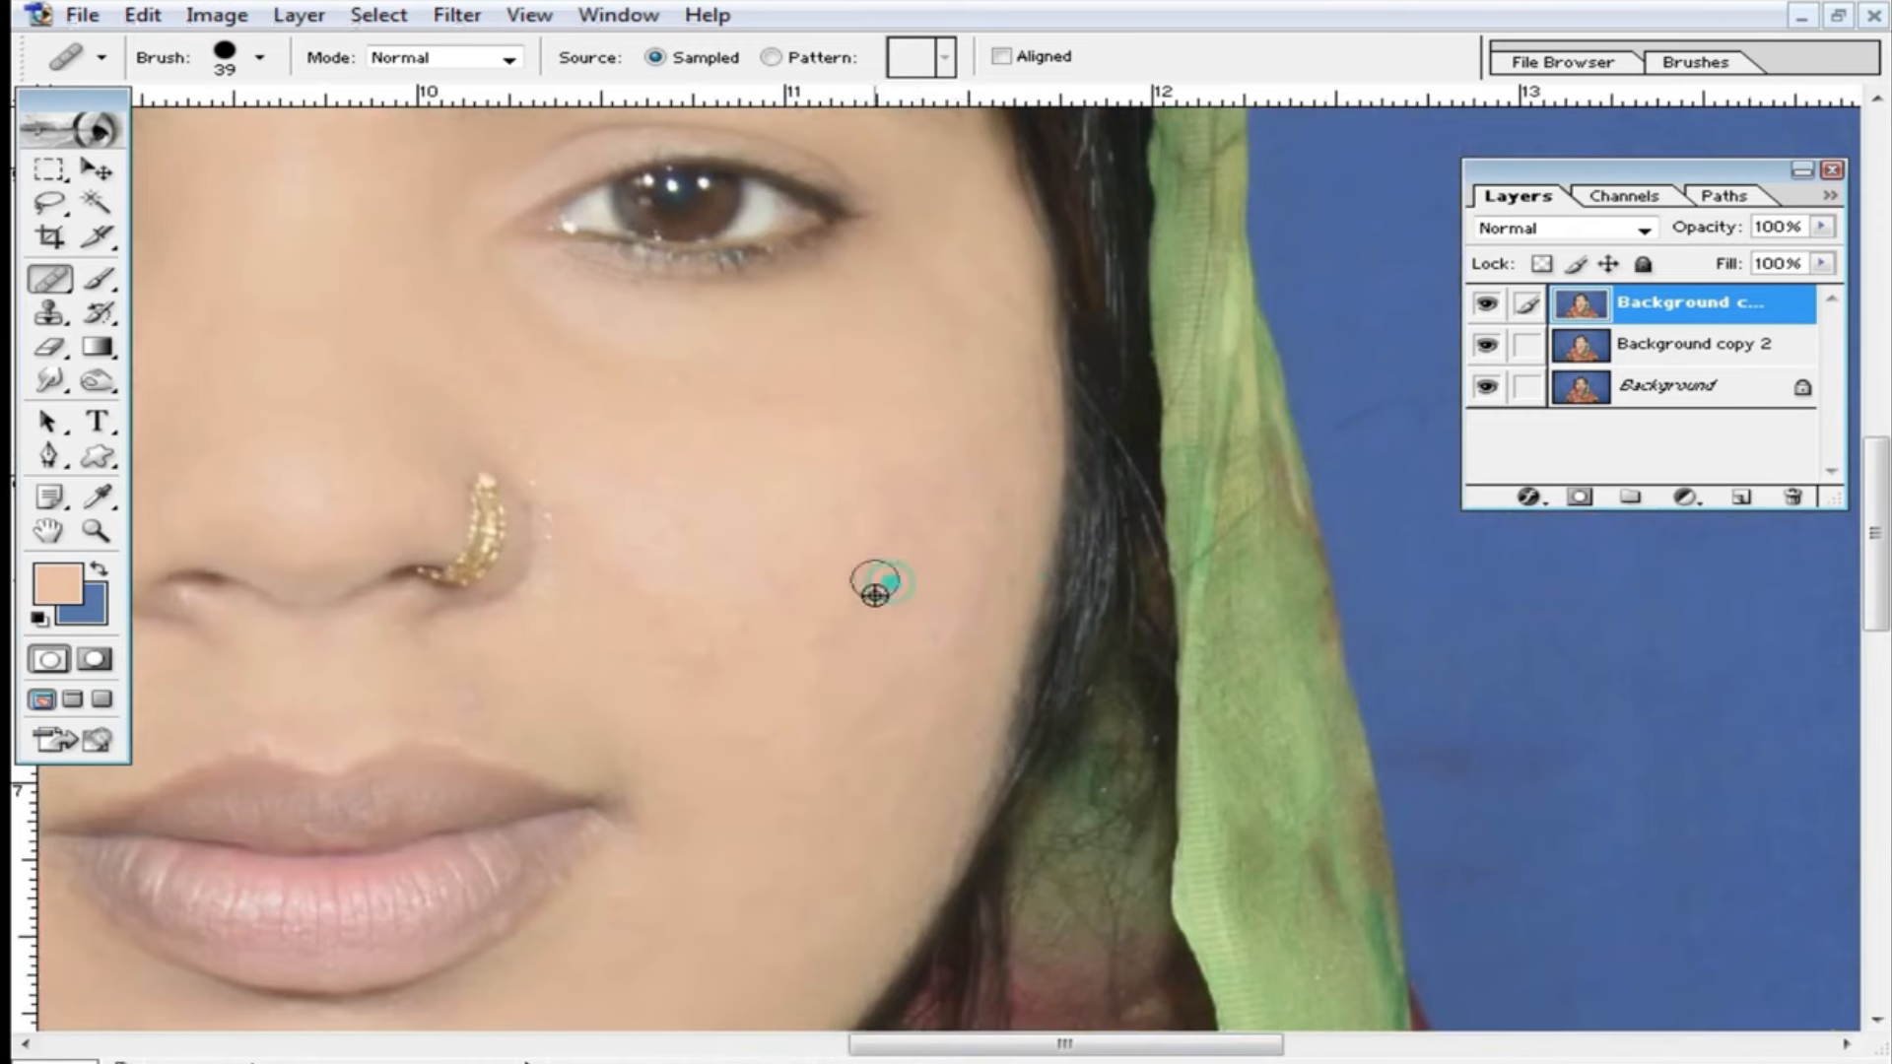
left_click(910, 494)
left_click_drag(840, 575, 834, 475)
left_click_drag(807, 579, 695, 631)
left_click_drag(684, 650, 631, 588)
left_click(769, 714)
left_click_drag(781, 744, 871, 568)
left_click(934, 580, "alt")
left_click_drag(787, 505, 806, 473)
Heal the light specks beside the nose ring and smooth the tip of the nose.
mouse_move(872, 361)
left_mouse_down()
mouse_move(920, 449)
mouse_move(893, 586)
left_mouse_up()
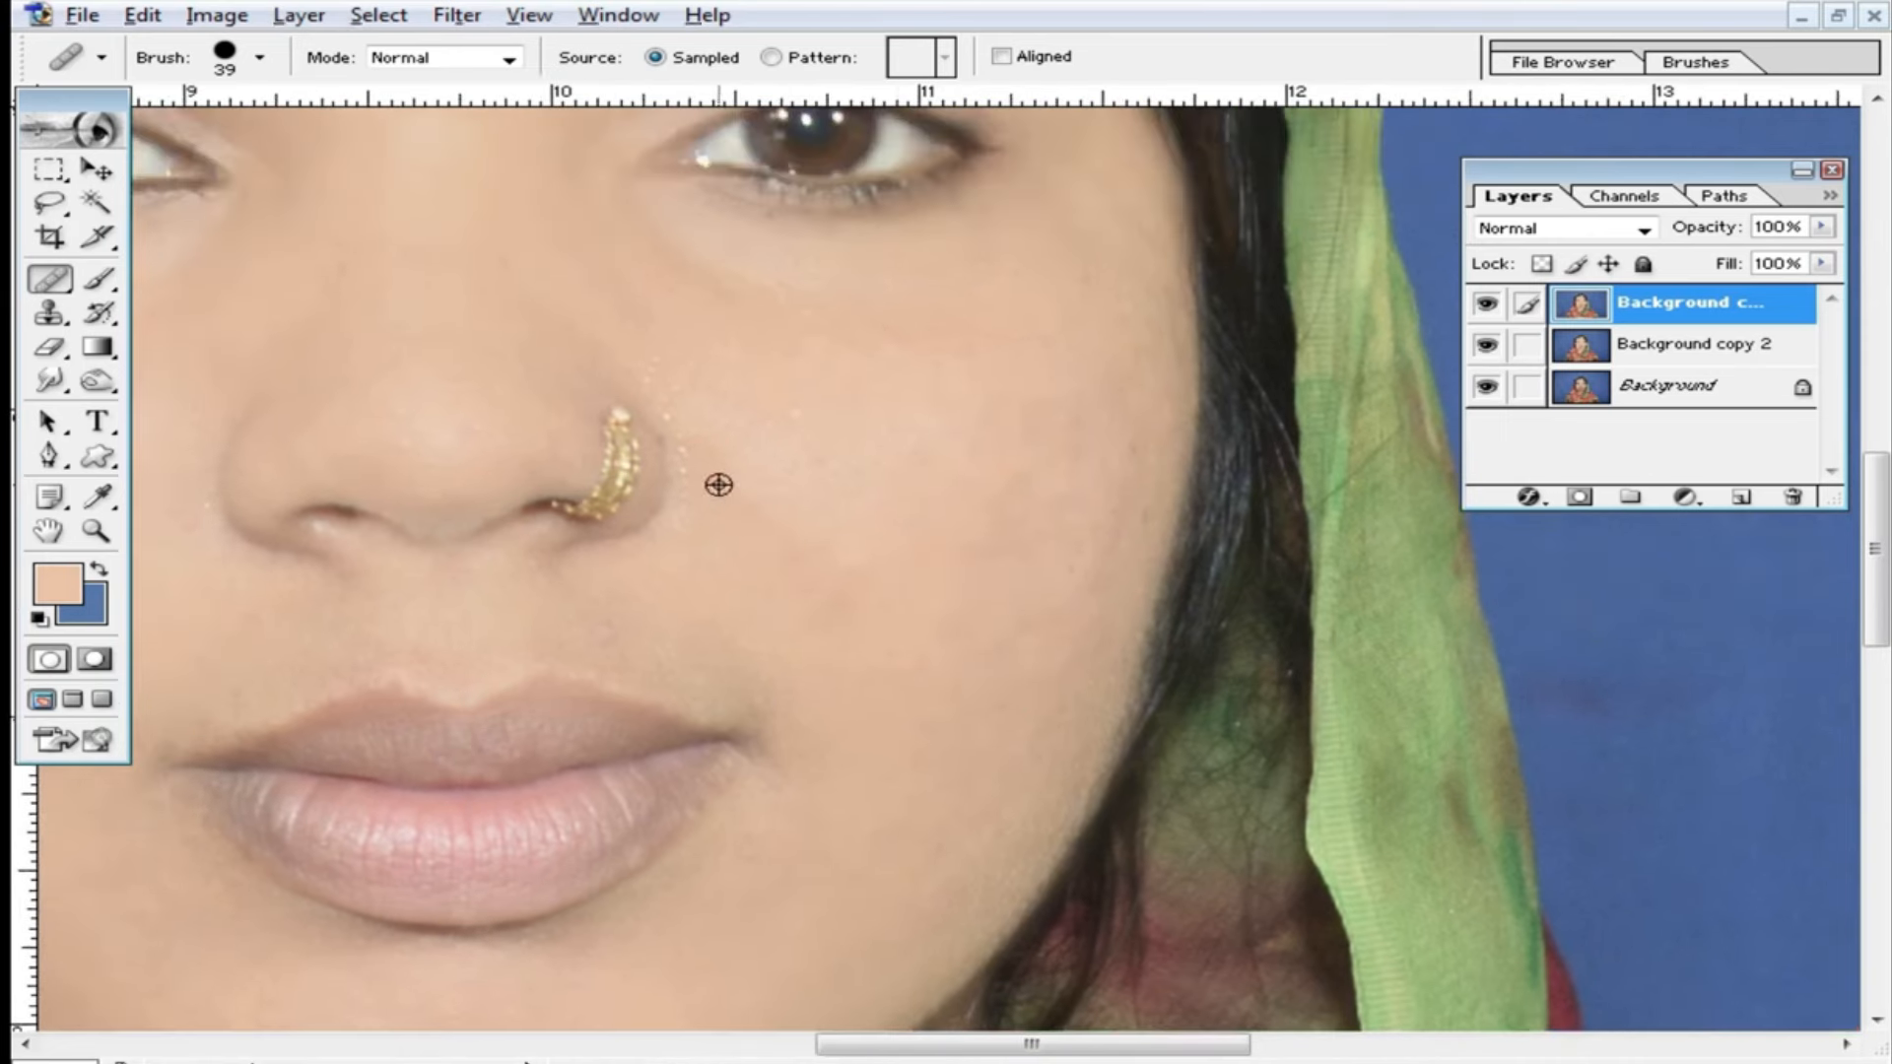
left_click_drag(658, 346, 693, 452)
left_click(628, 338)
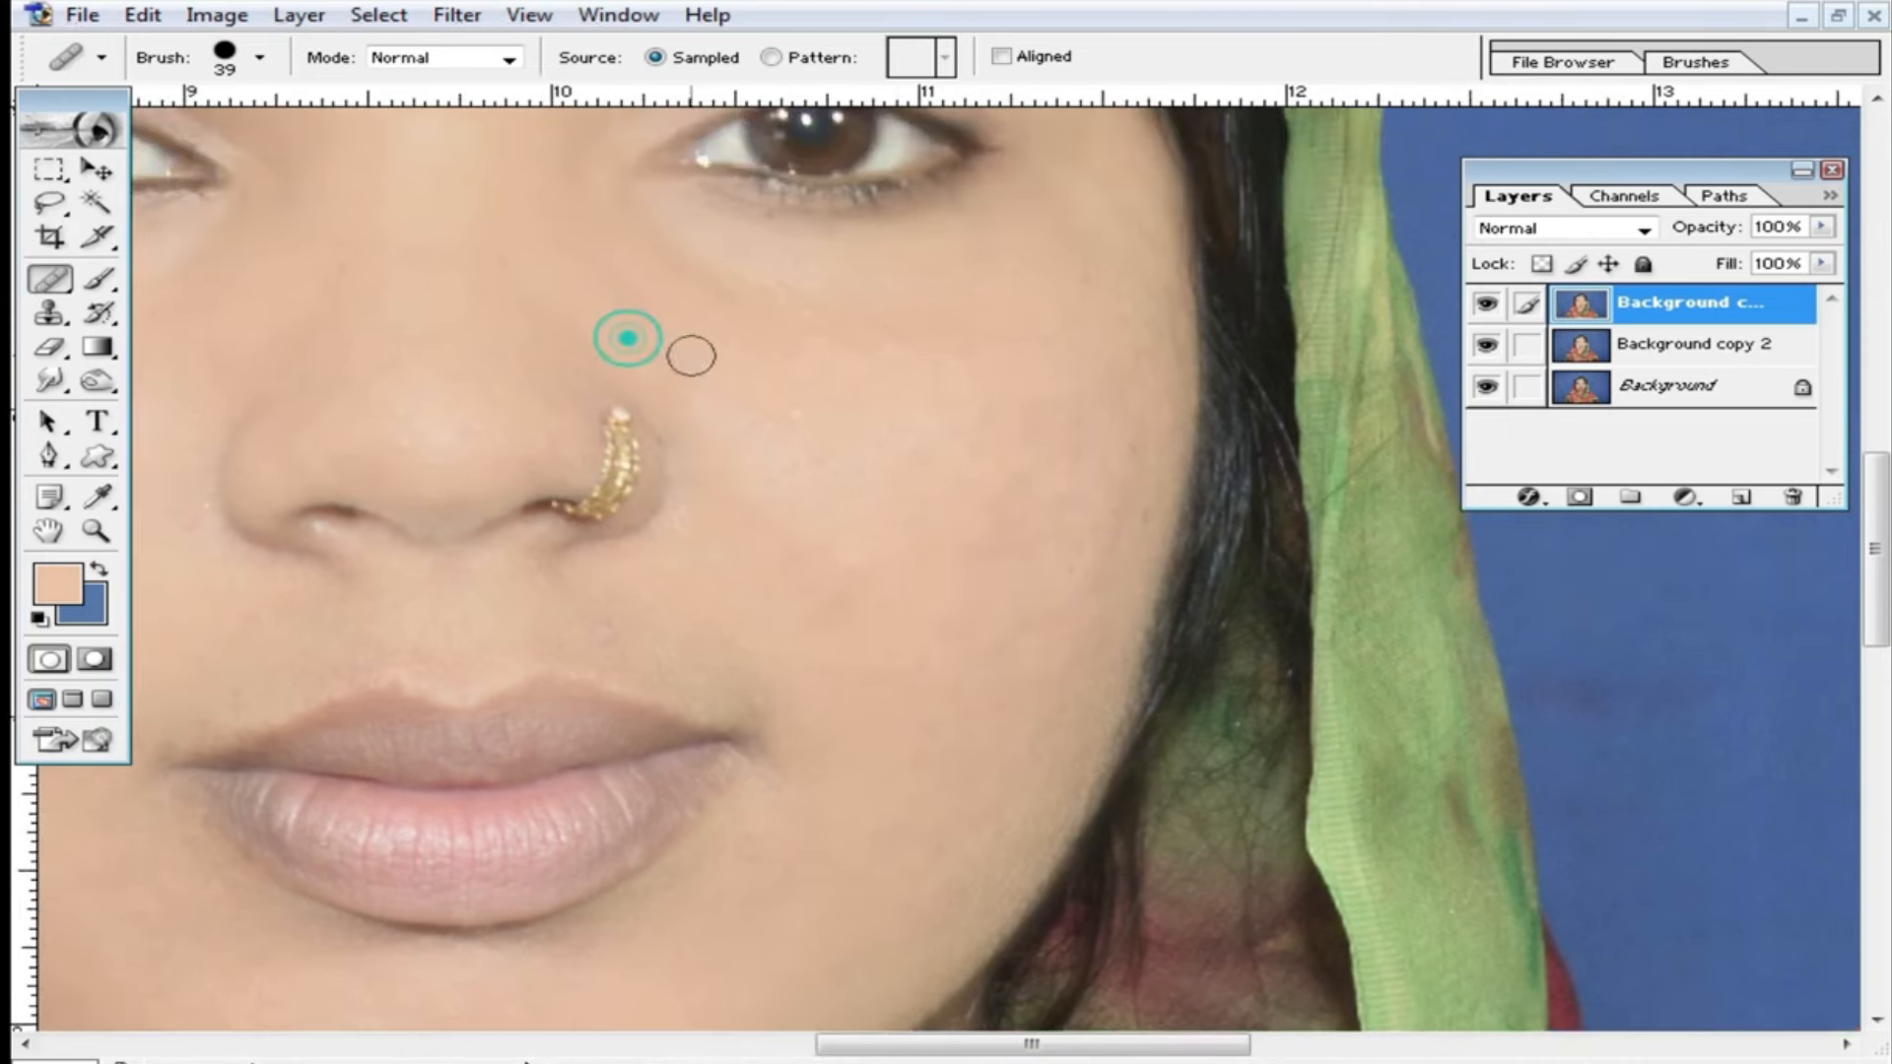
left_click(449, 421)
left_click_drag(397, 397, 412, 430)
left_click_drag(423, 391, 456, 440)
Heal the spots and uneven skin across the forehead and between the eyebrows, sampling from clean forehead skin.
left_click_drag(587, 279, 794, 875)
left_click_drag(725, 491, 800, 490)
left_click(800, 479)
left_click(1007, 450, "alt")
left_click(1035, 316)
left_click(739, 373)
left_click(562, 440)
left_click(620, 485)
left_click(649, 588)
left_click(751, 700)
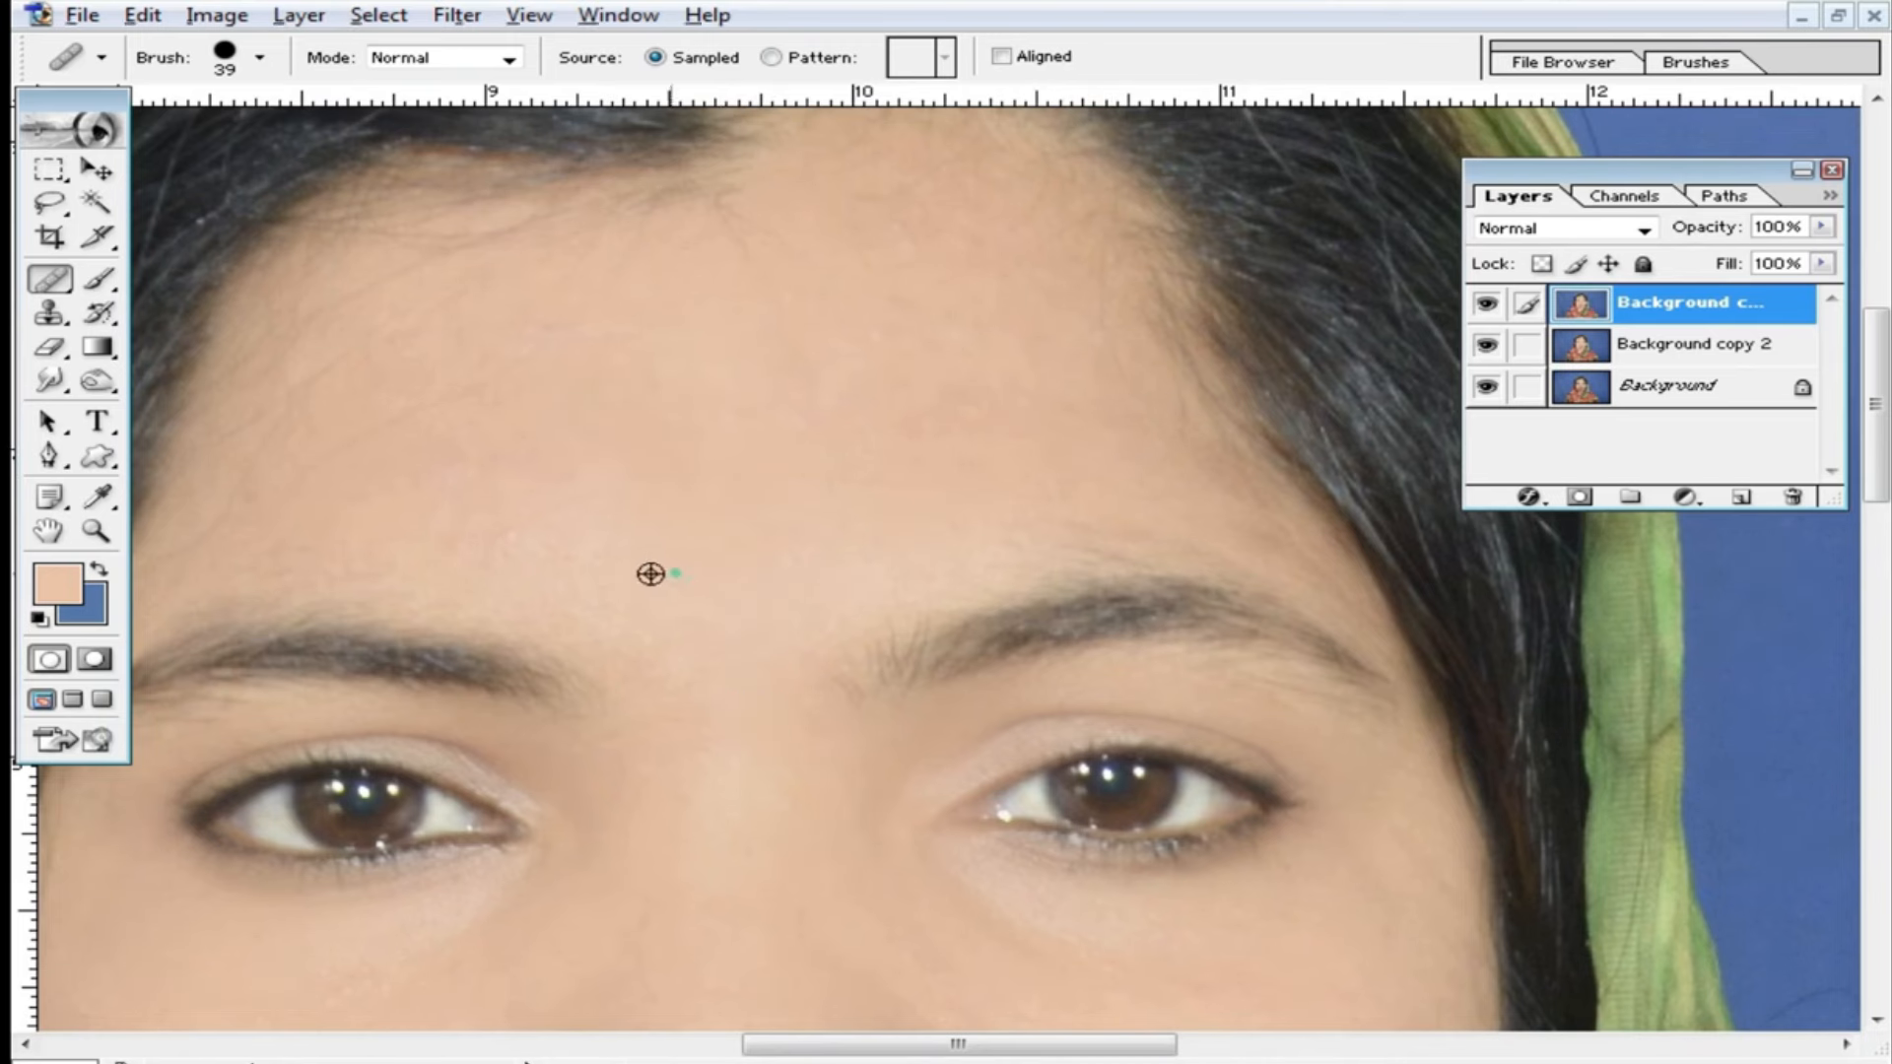
left_click(436, 482)
left_click(538, 453)
left_click_drag(936, 327, 933, 391)
left_click(849, 406)
left_click(941, 417)
left_click(994, 482)
left_click(938, 570)
left_click(801, 488)
left_click(592, 474)
left_click(504, 547)
left_click(464, 583)
Touch up the remaining uneven spots on both cheeks and above the upper lip with the Healing Brush.
left_click(677, 469, "ctrl+alt")
left_click_drag(959, 756, 929, 608)
mouse_move(1122, 913)
left_mouse_down()
mouse_move(1019, 598)
mouse_move(1021, 414)
left_mouse_up()
left_click(1225, 477)
left_click(1152, 549)
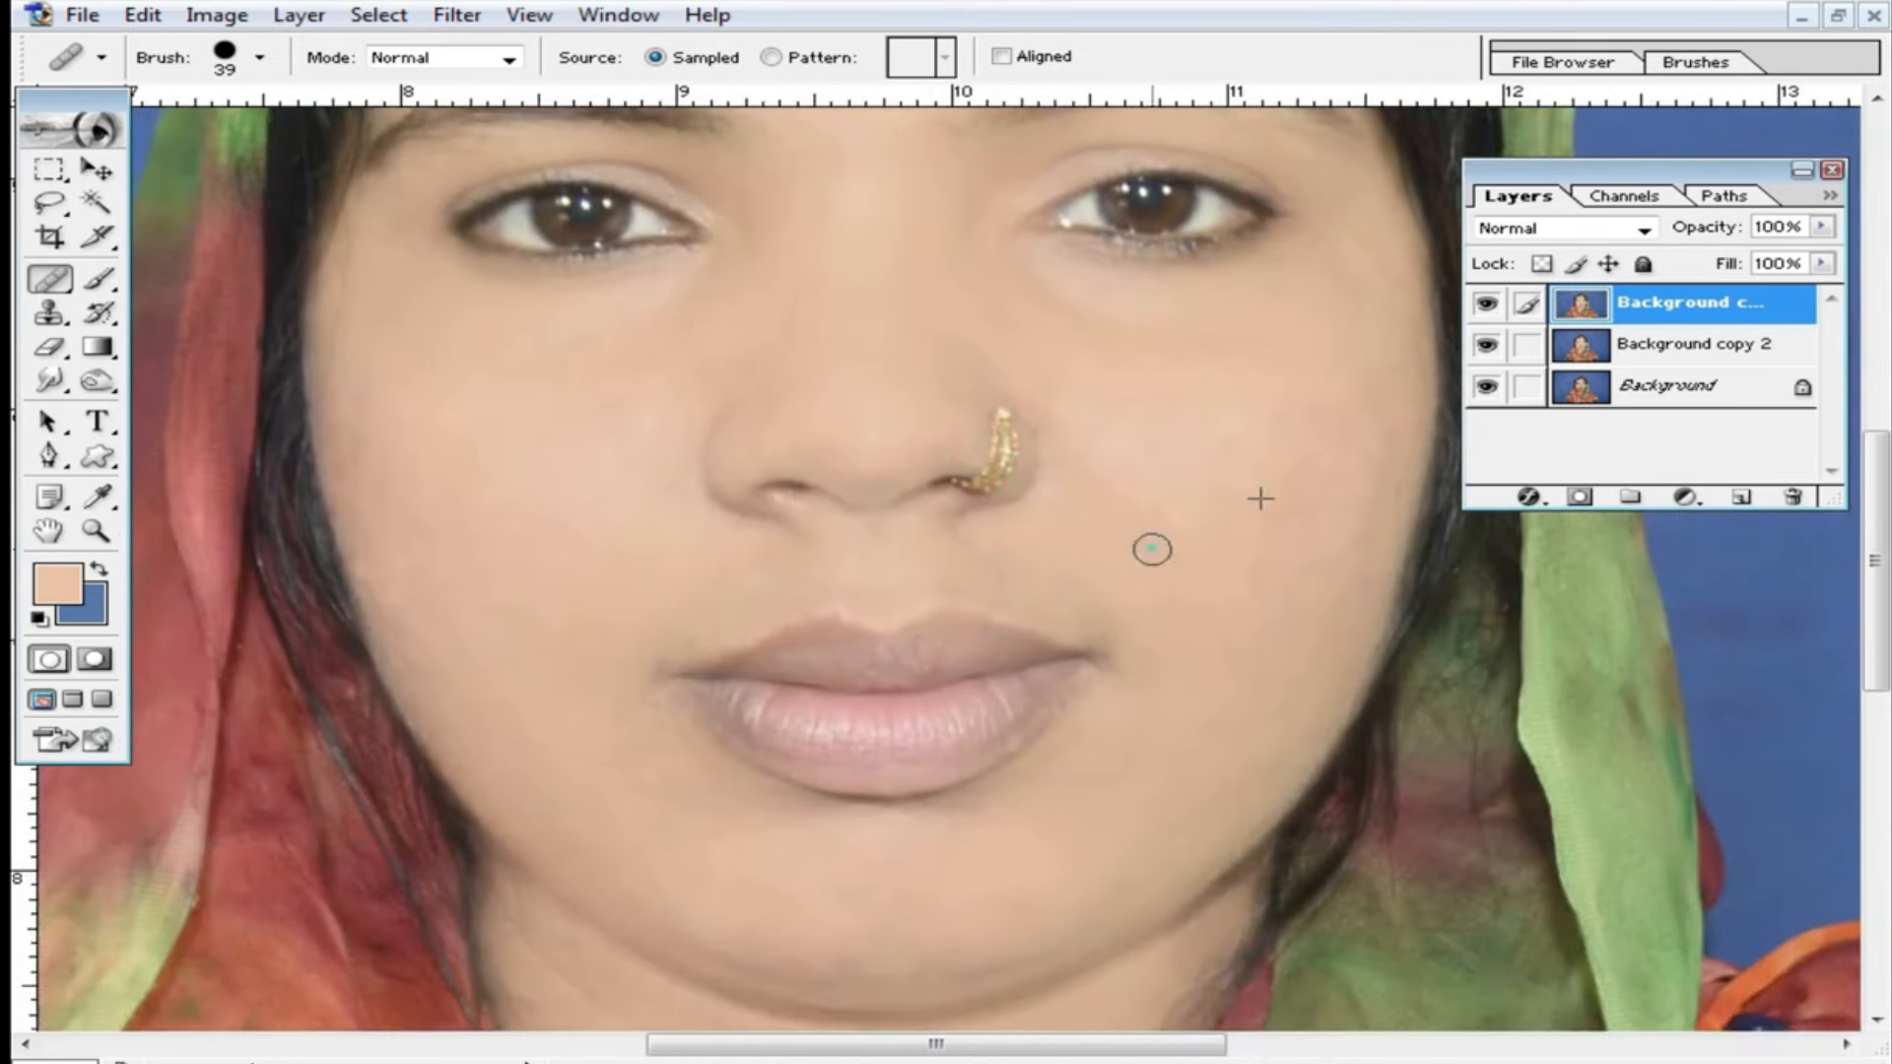
left_click(942, 523)
left_click(752, 553)
left_click(587, 571)
left_click(497, 603)
left_click(575, 507)
left_click(440, 485)
Apply the Imagenomic Noiseware Professional filter to the top layer with the luminance noise level at +20.
key("ctrl+minus")
left_click_drag(926, 786, 963, 579)
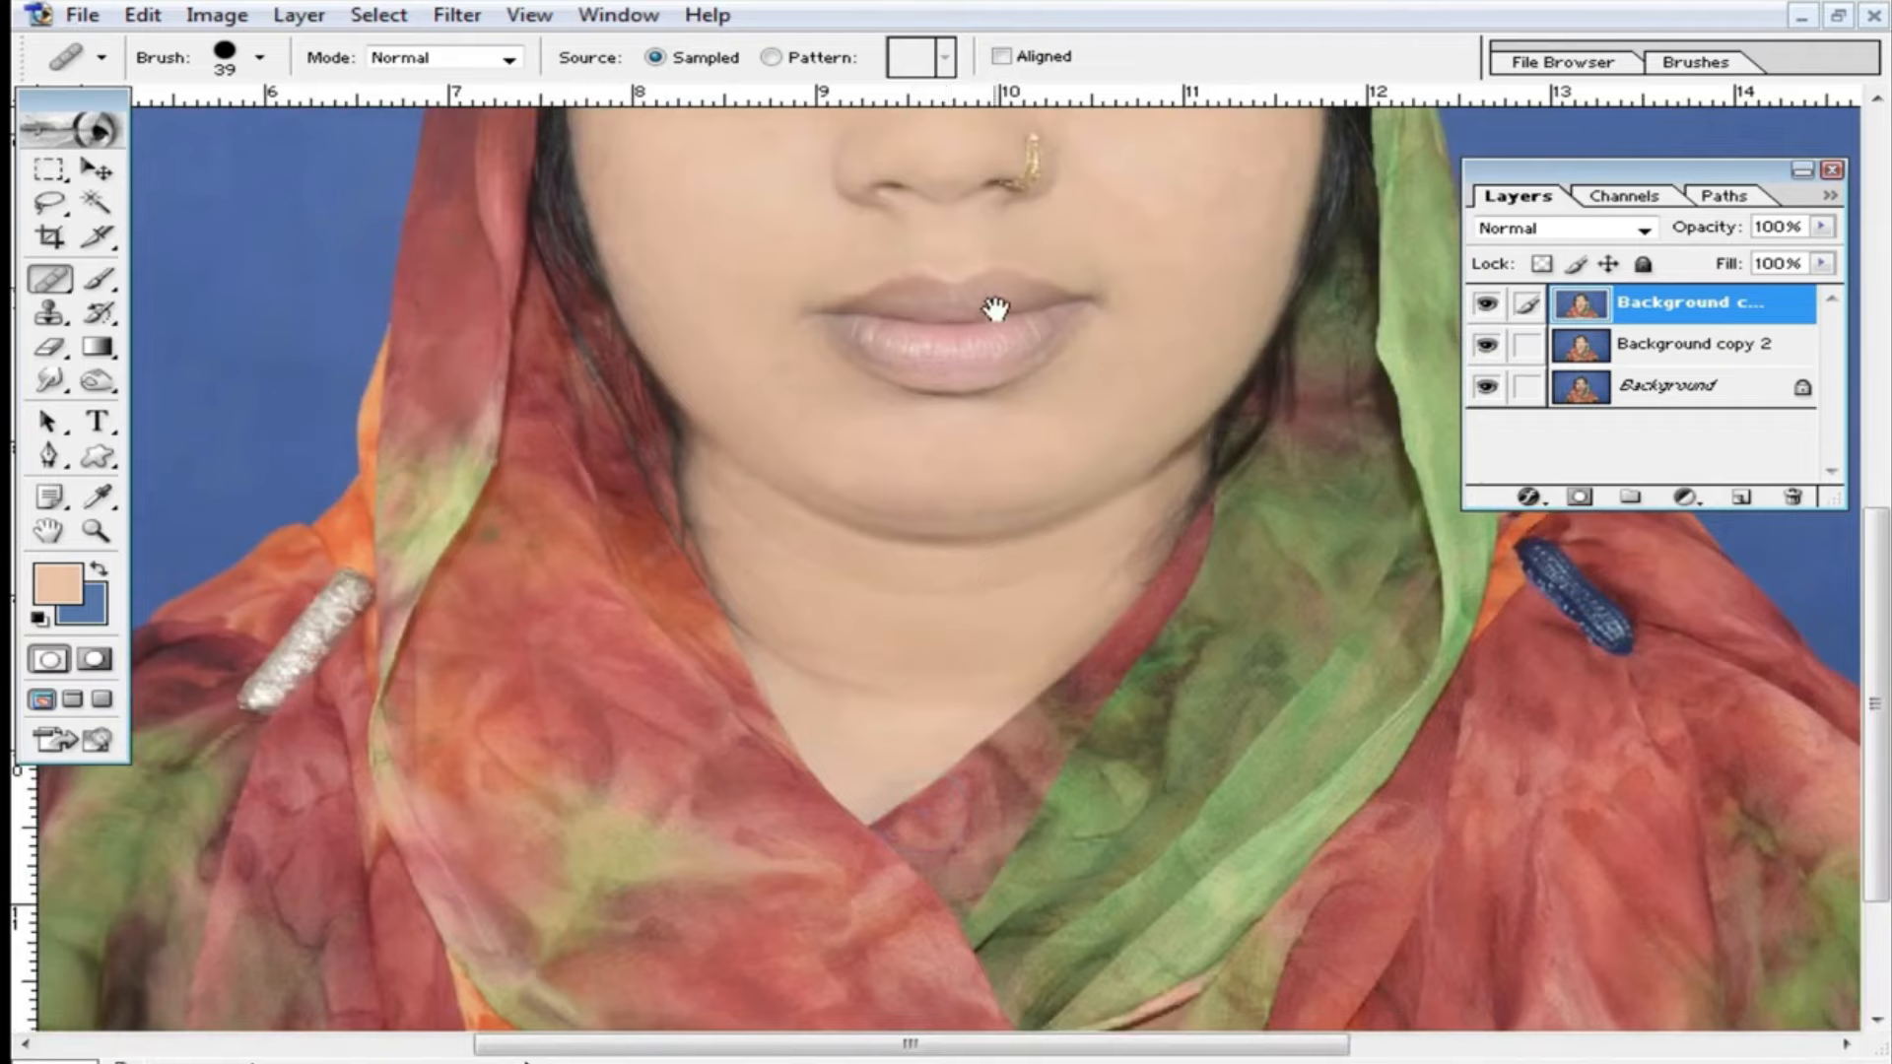
left_click_drag(995, 309, 924, 716)
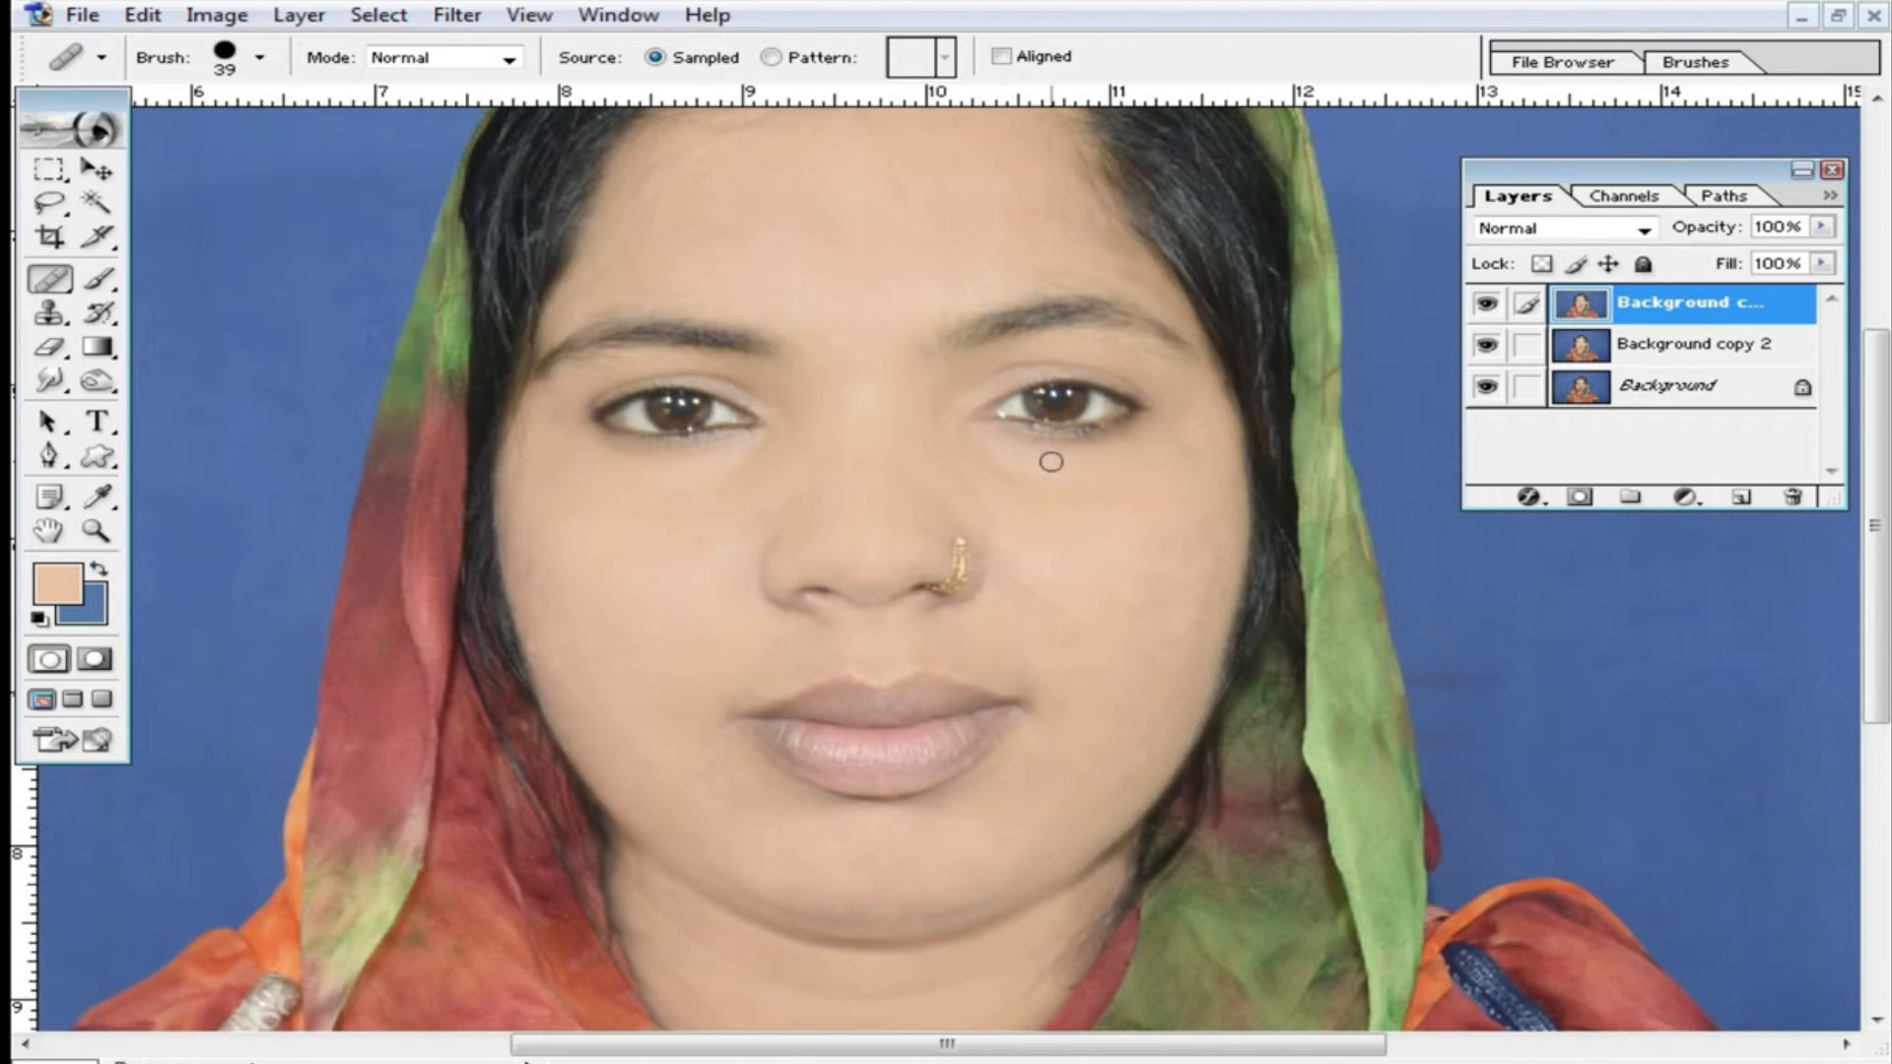
left_click(459, 24)
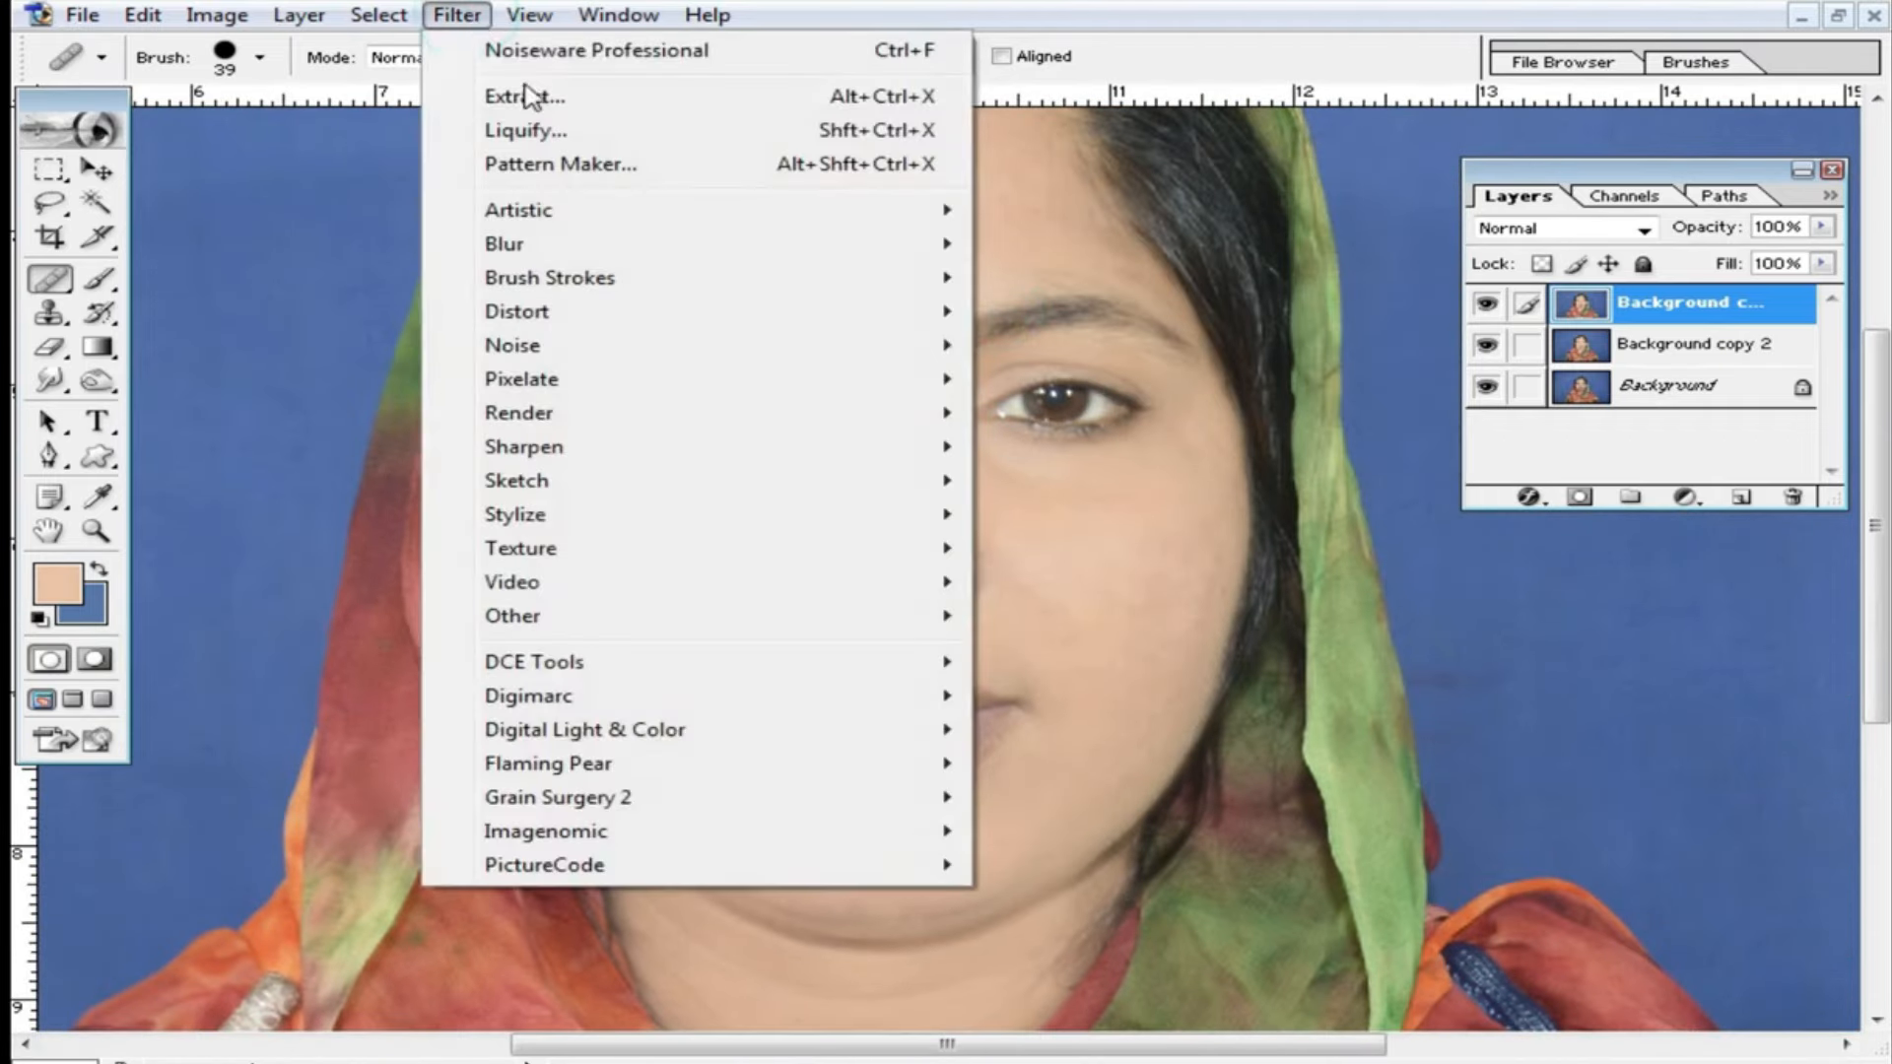
mouse_move(574, 840)
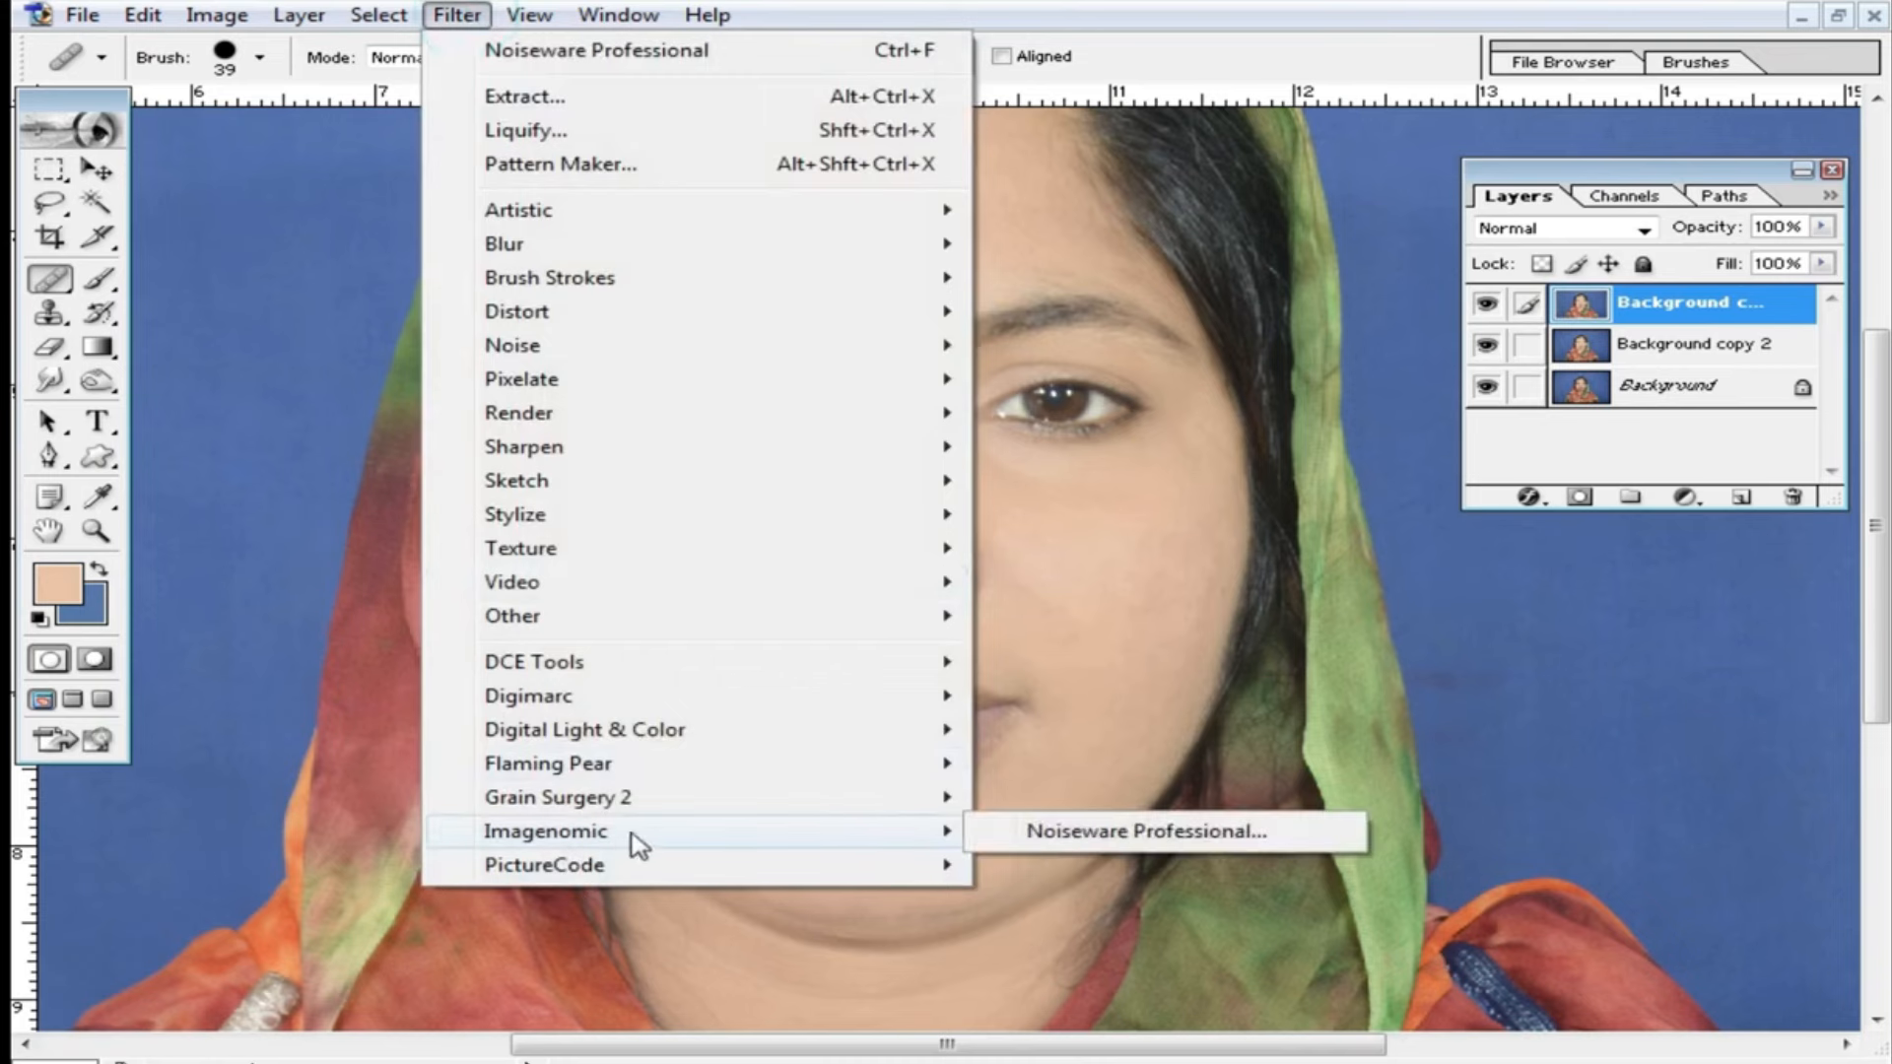
left_click(1143, 833)
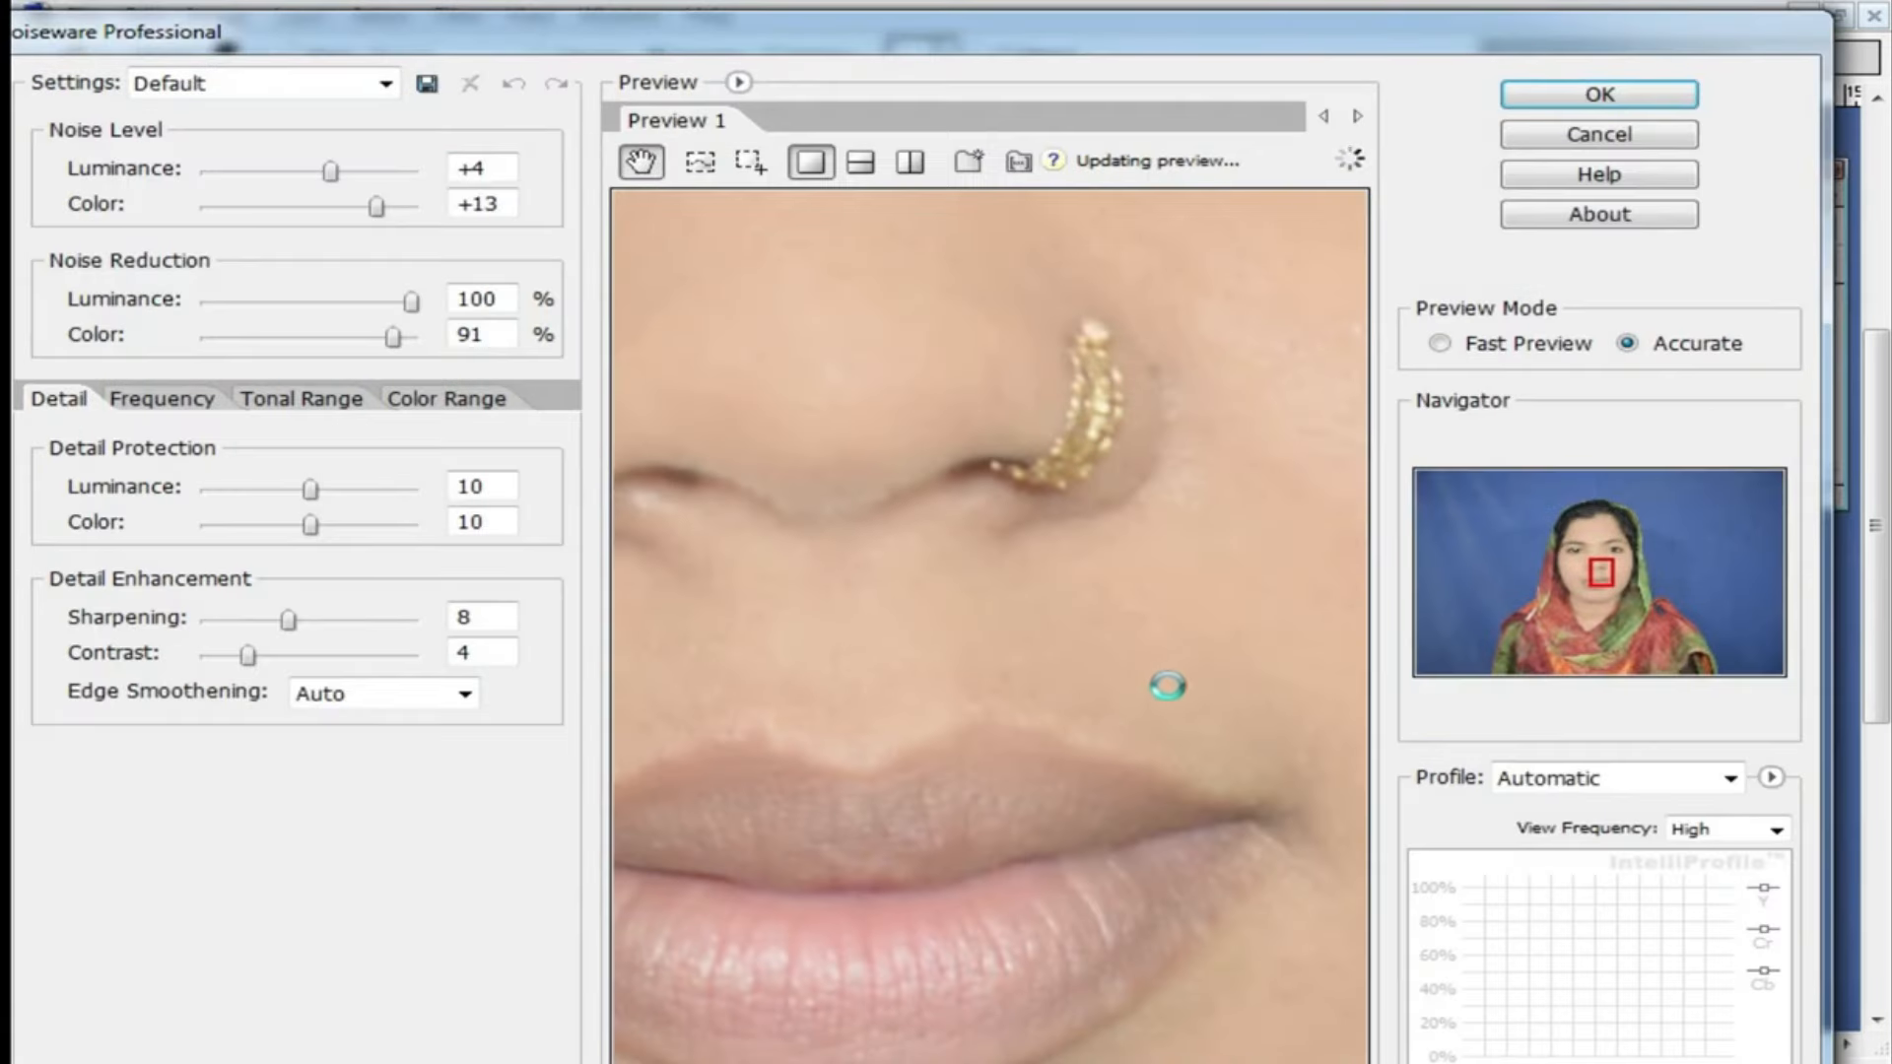
left_click_drag(331, 170, 411, 169)
left_click(891, 676, "alt")
left_click(971, 653, "alt")
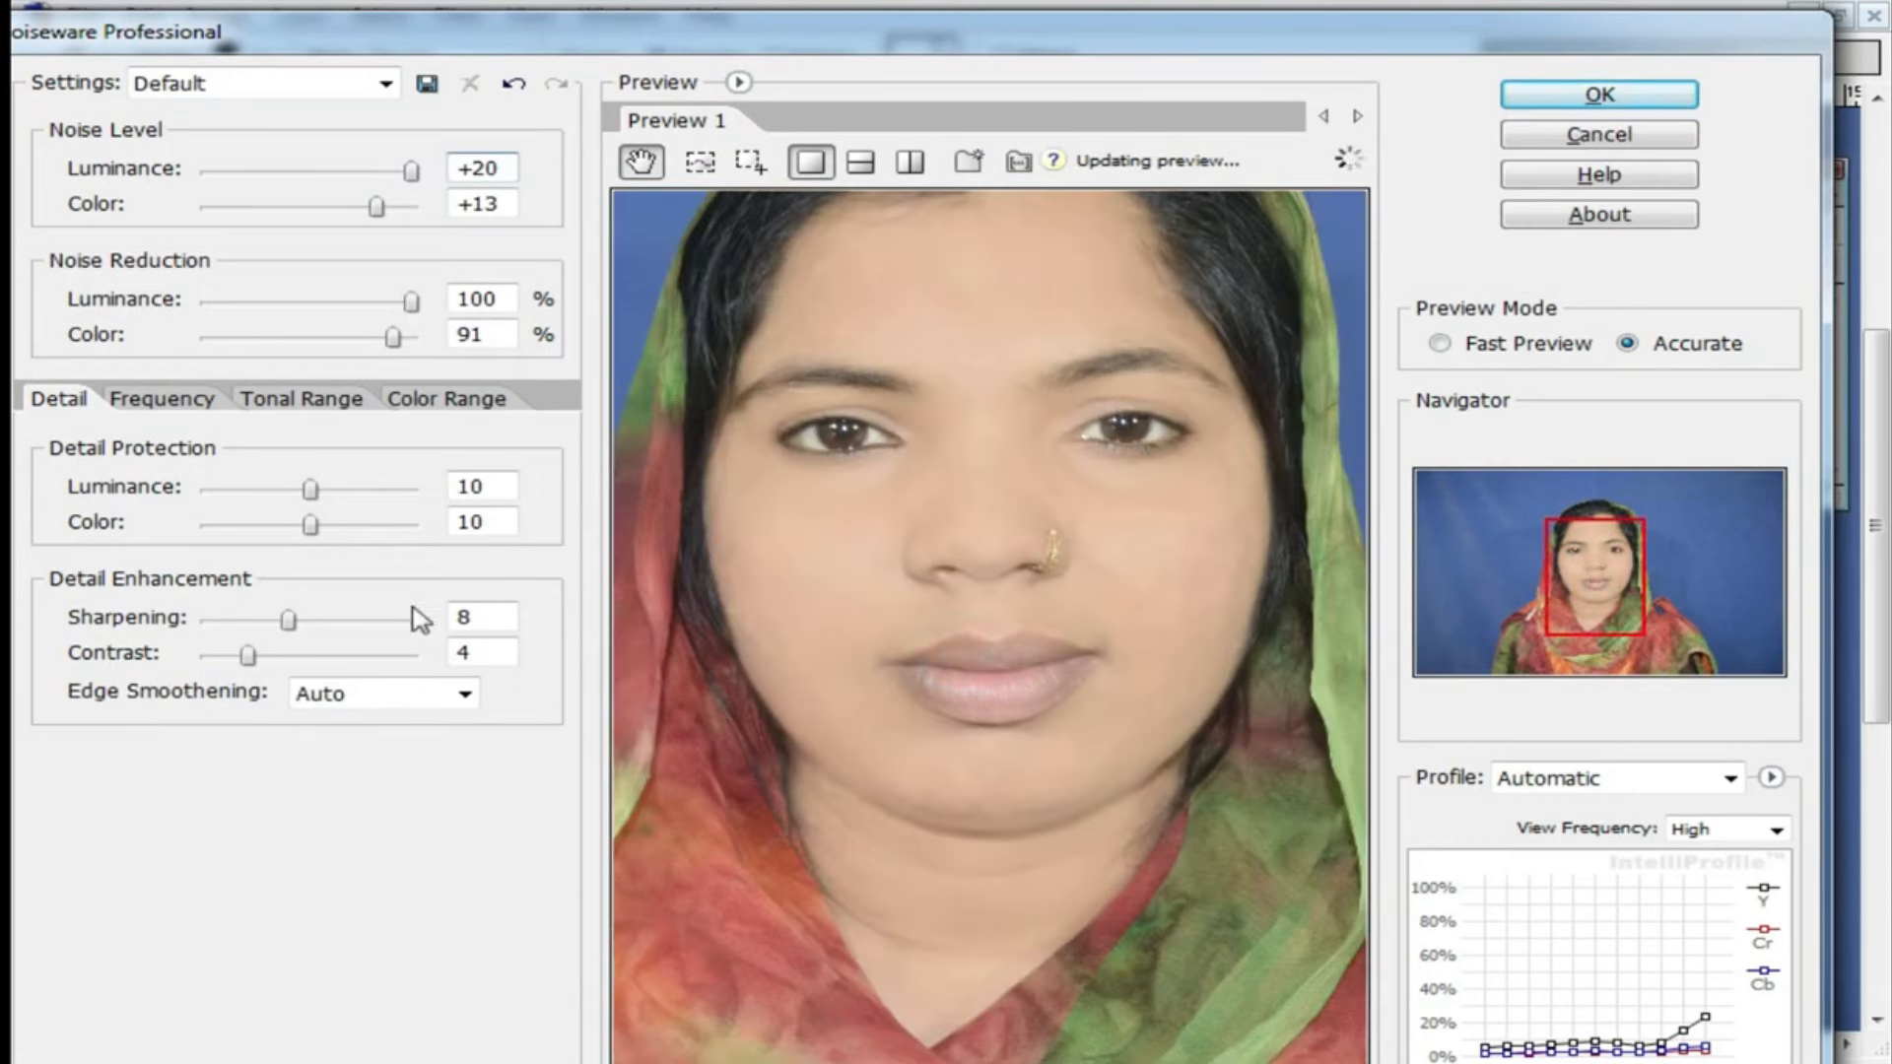
mouse_move(286, 618)
left_mouse_down()
mouse_move(322, 621)
mouse_move(287, 621)
left_mouse_up()
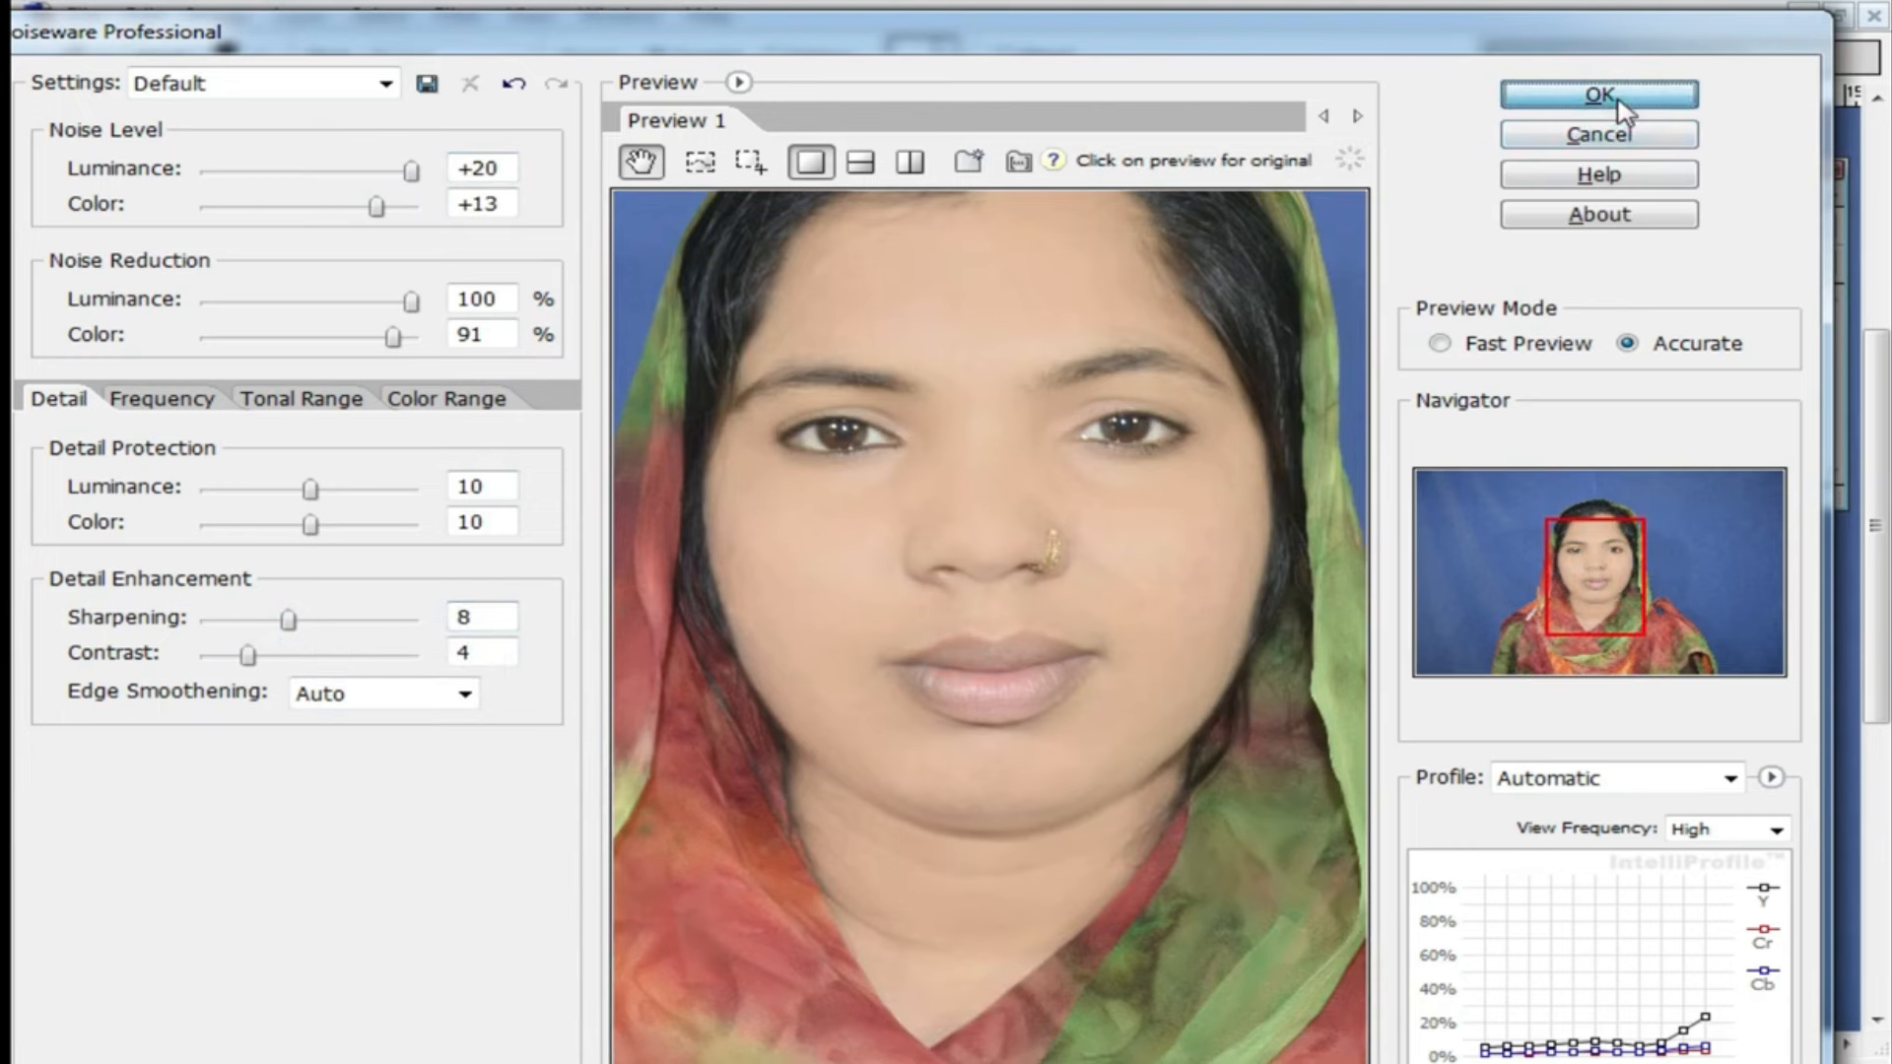
left_click(1617, 99)
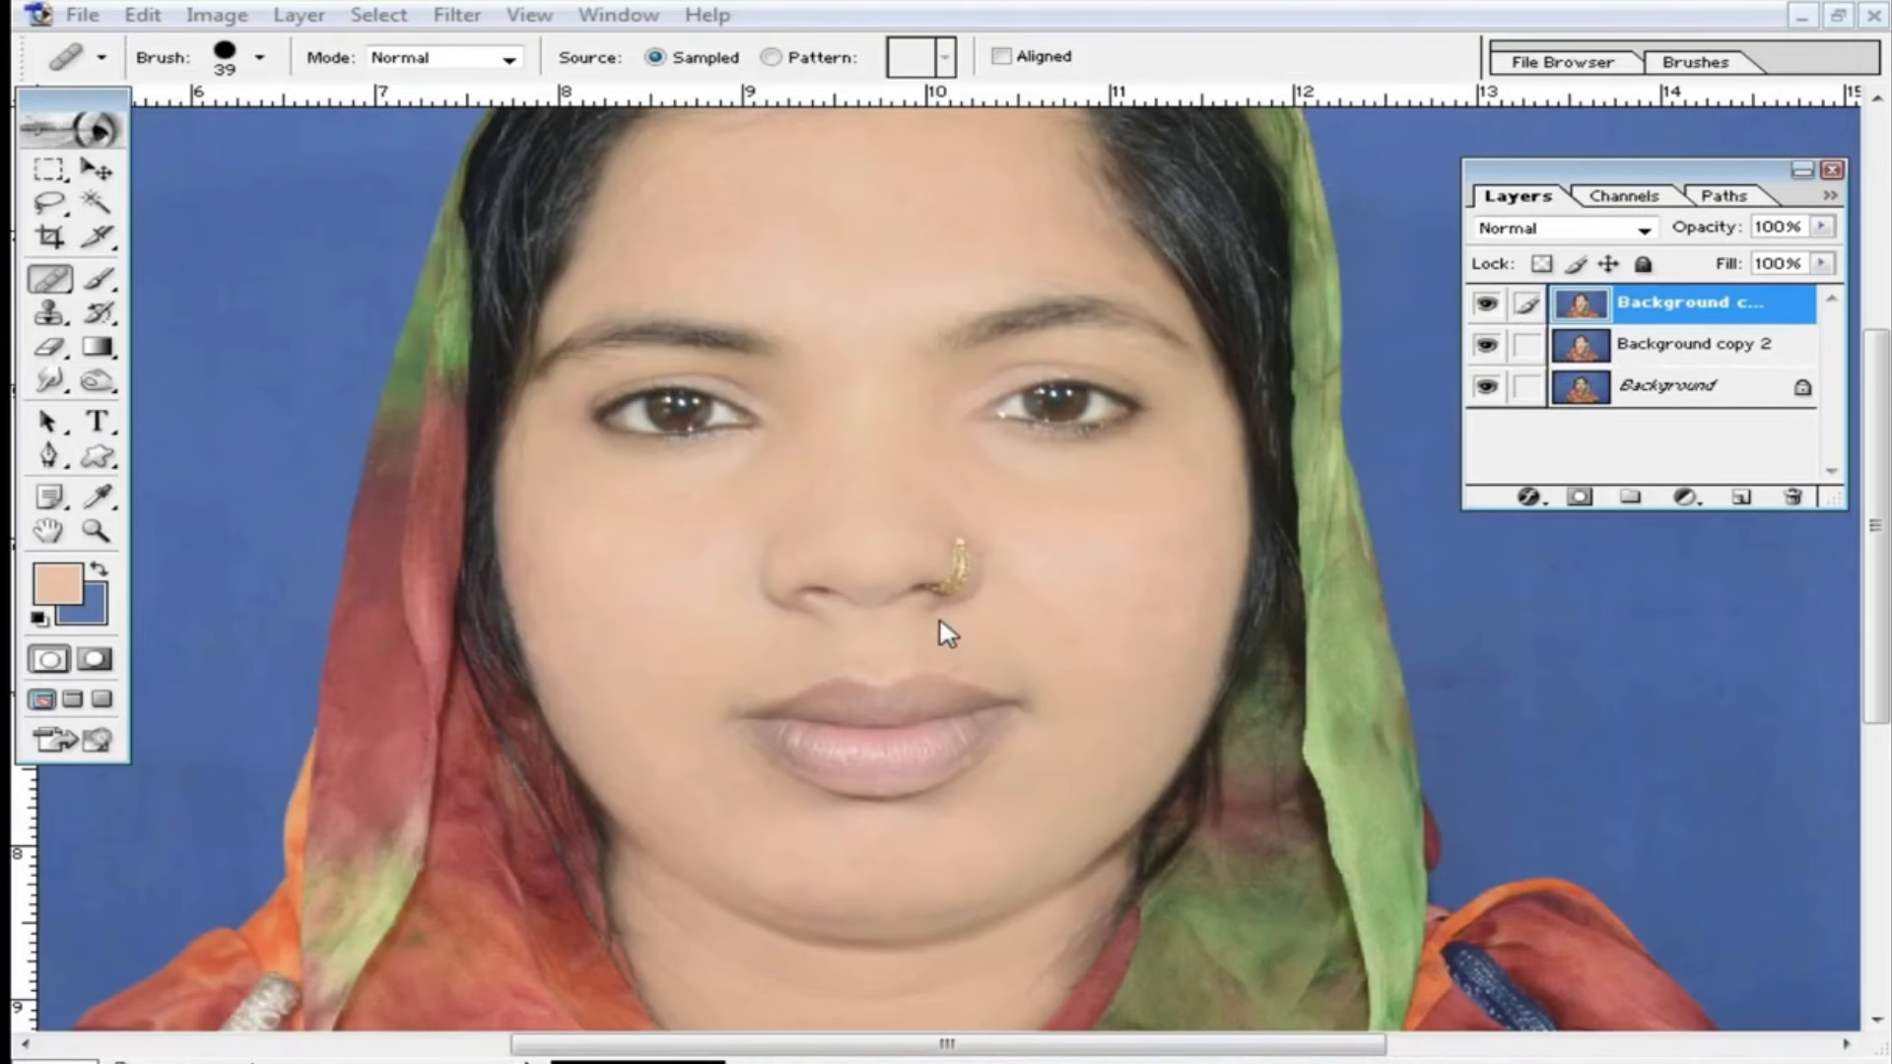
Run the Noiseware Professional filter again on the top layer to smooth the facial skin further.
left_click(946, 596)
left_click(1121, 709)
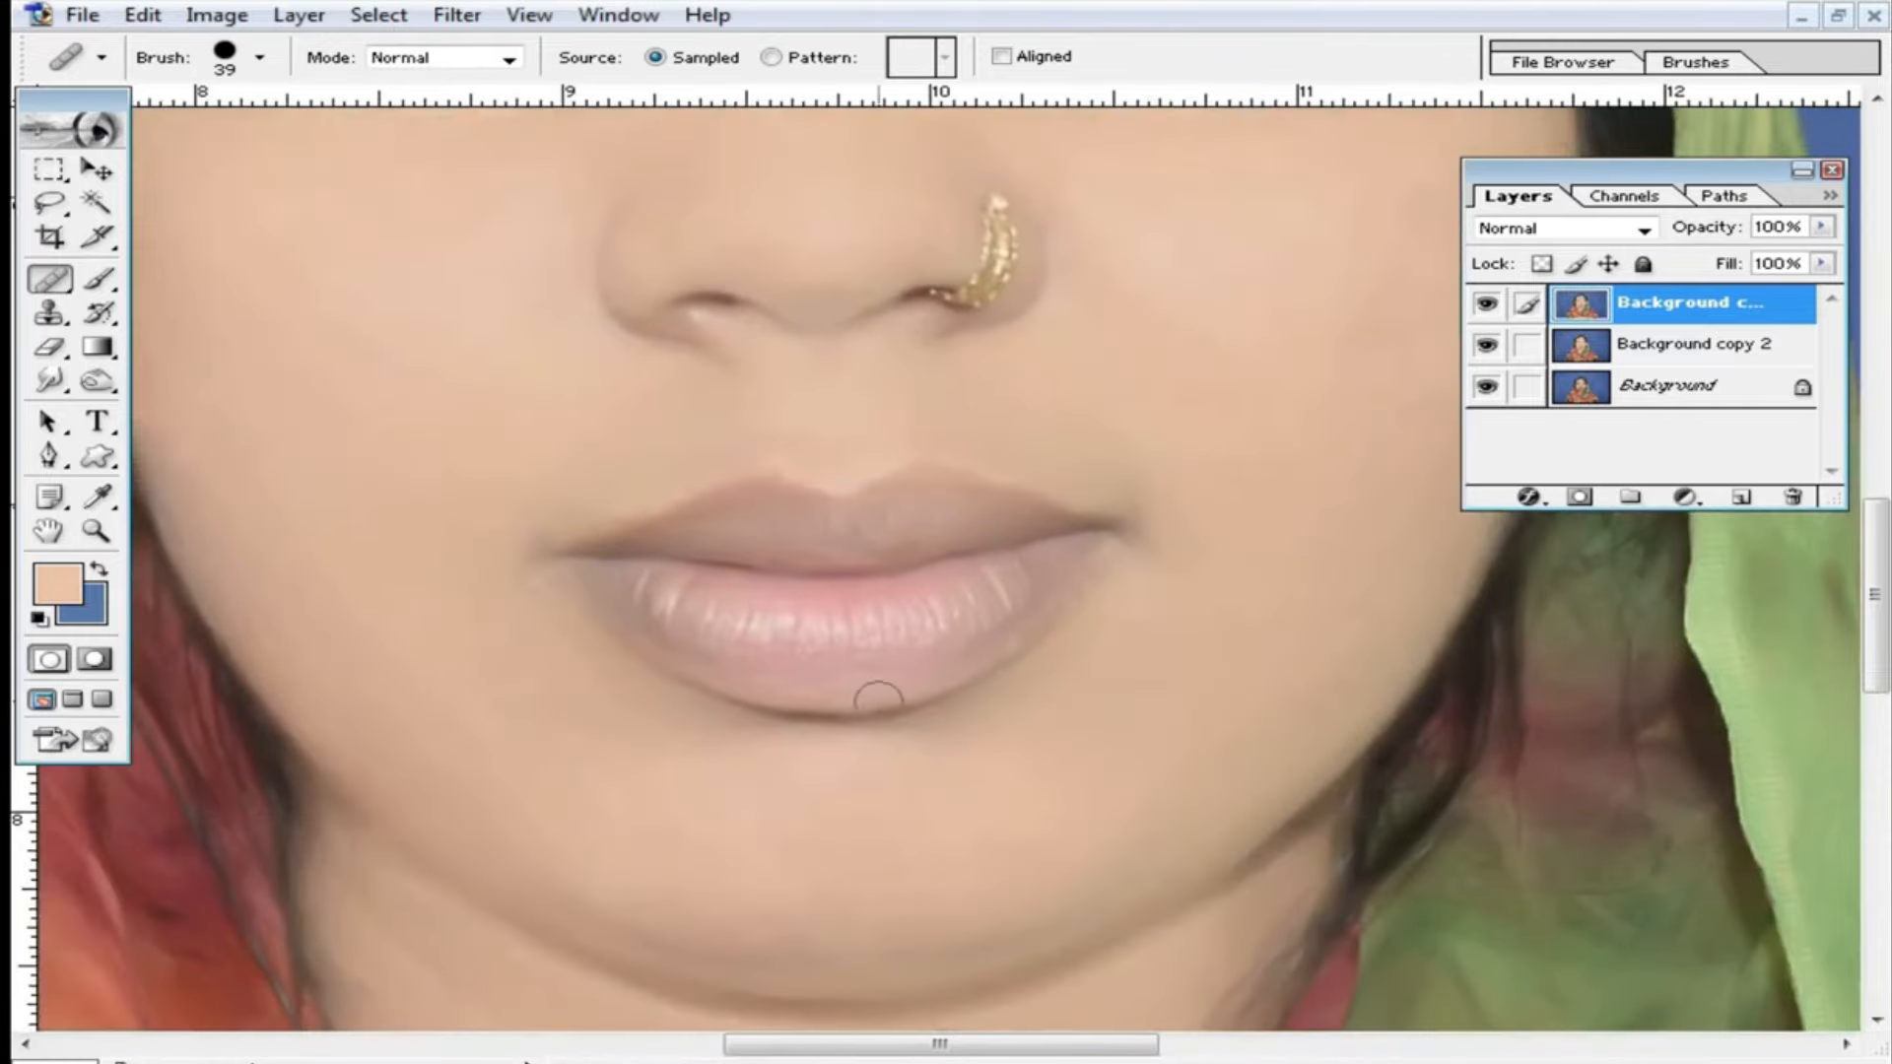
left_click(967, 529, "alt")
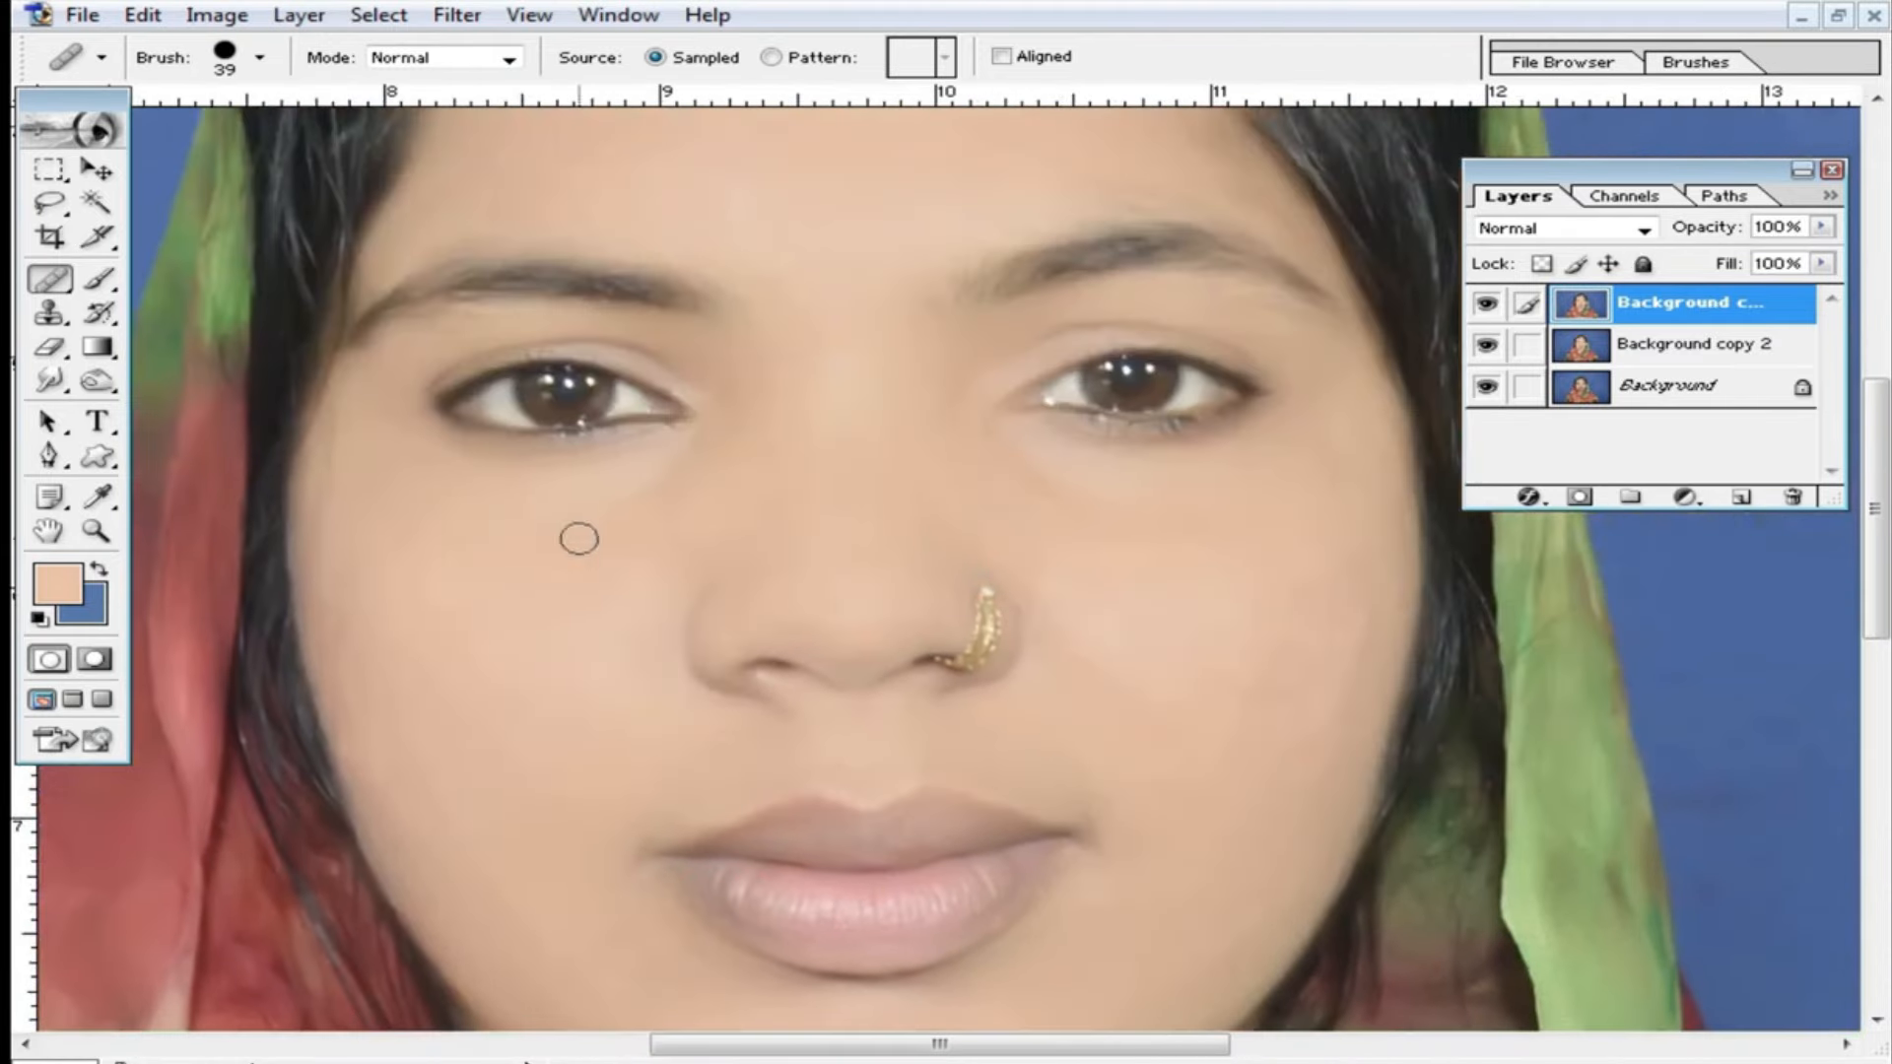
left_click(894, 603, "ctrl+alt")
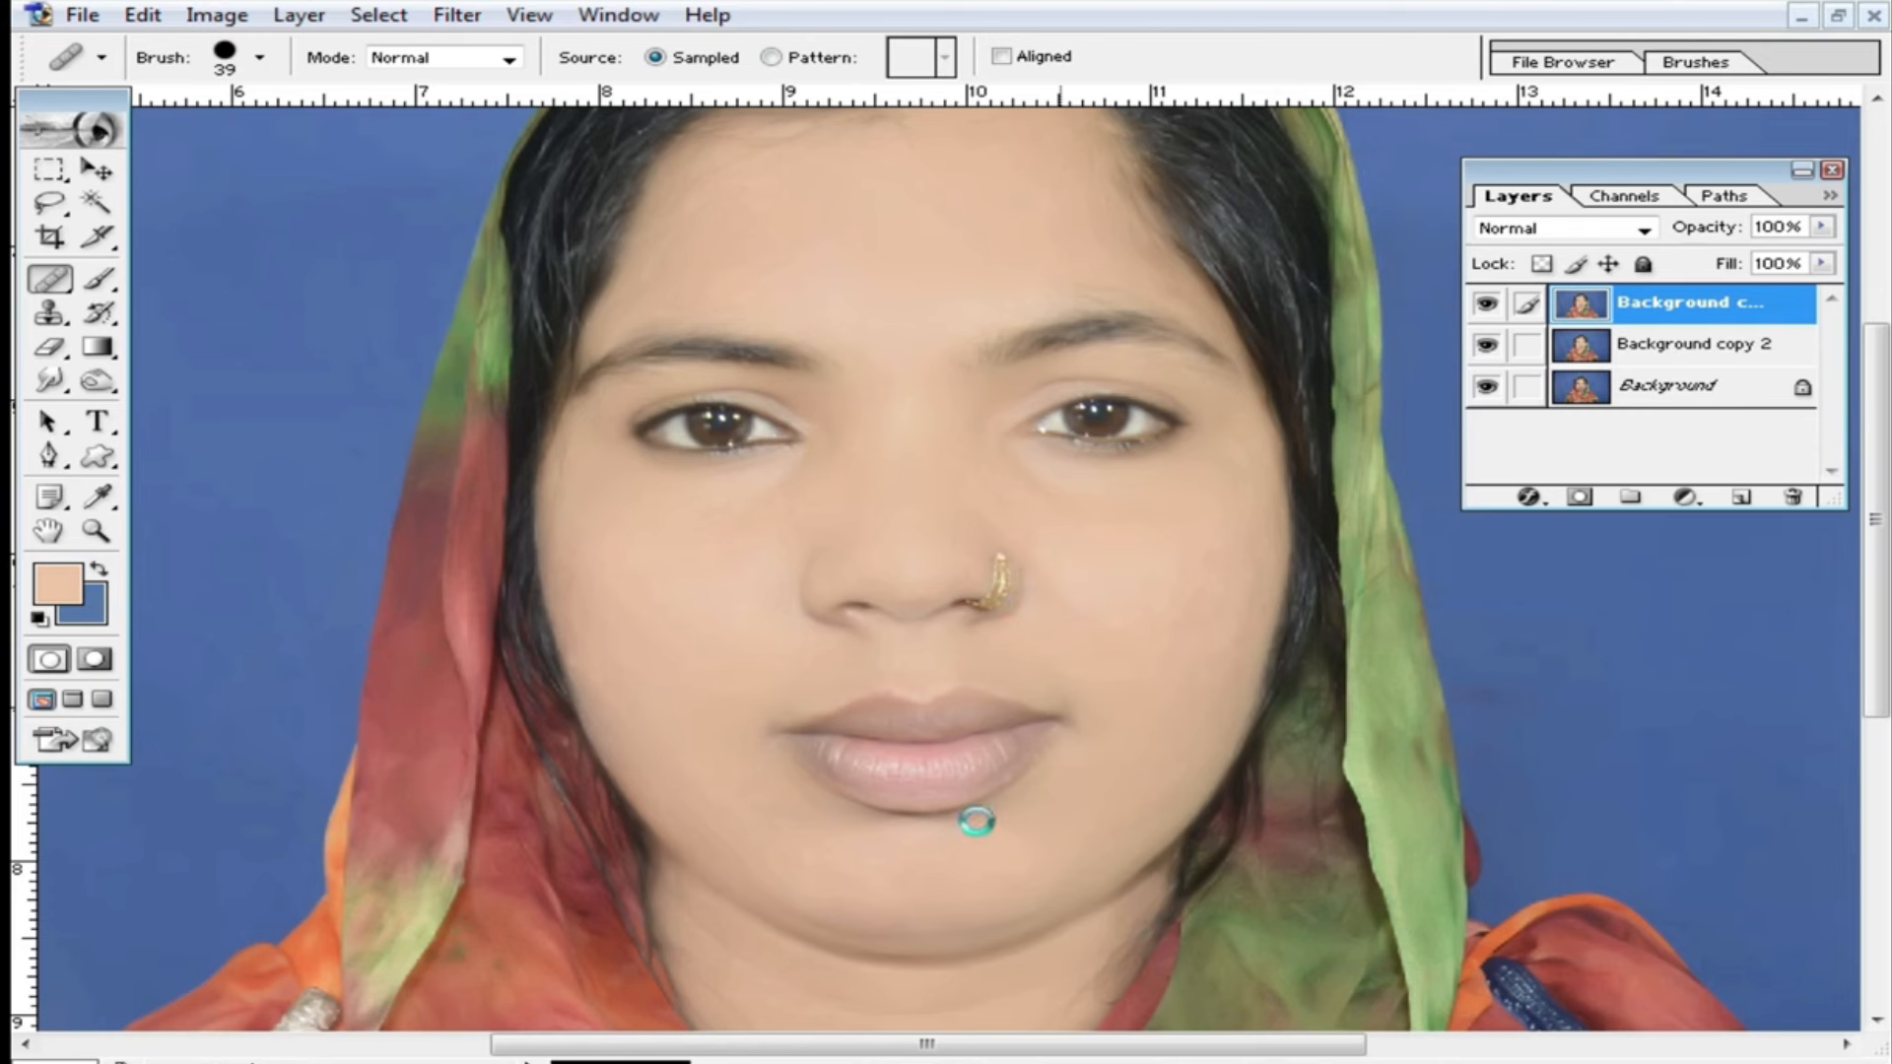
key("Tab")
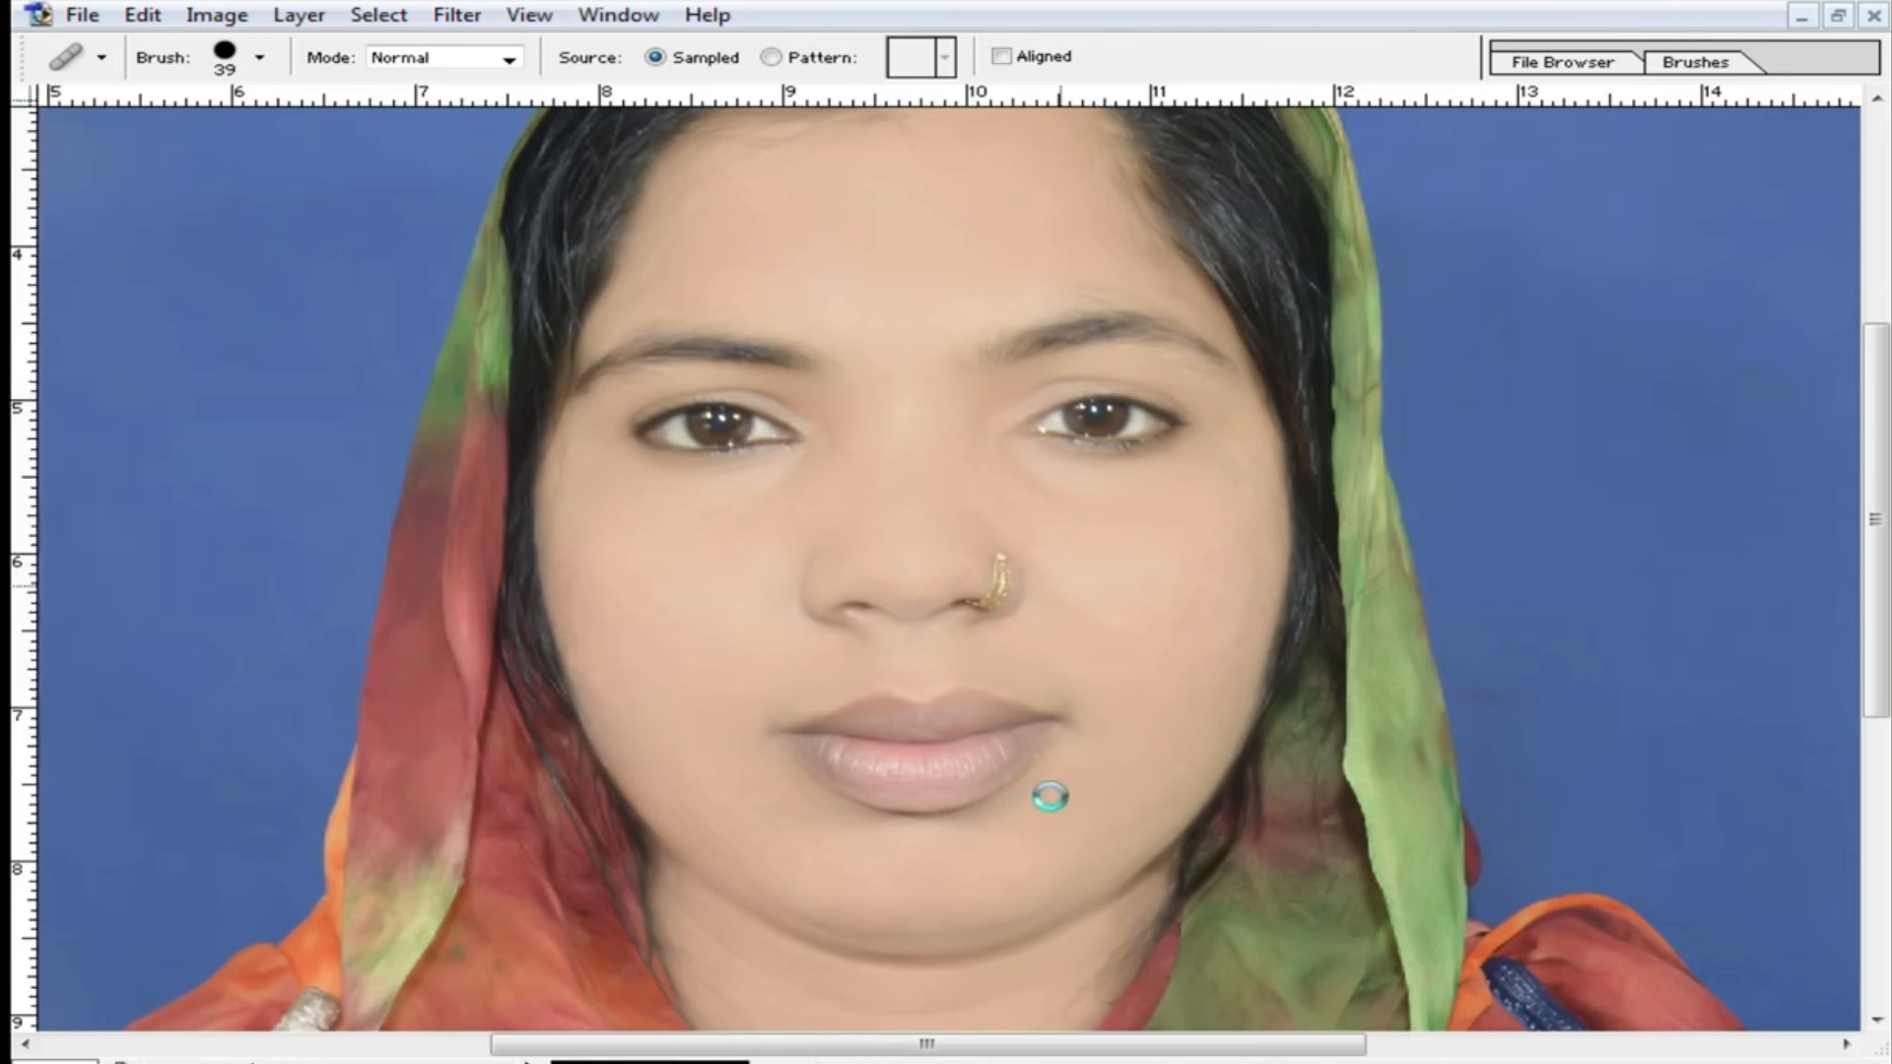
key("Tab")
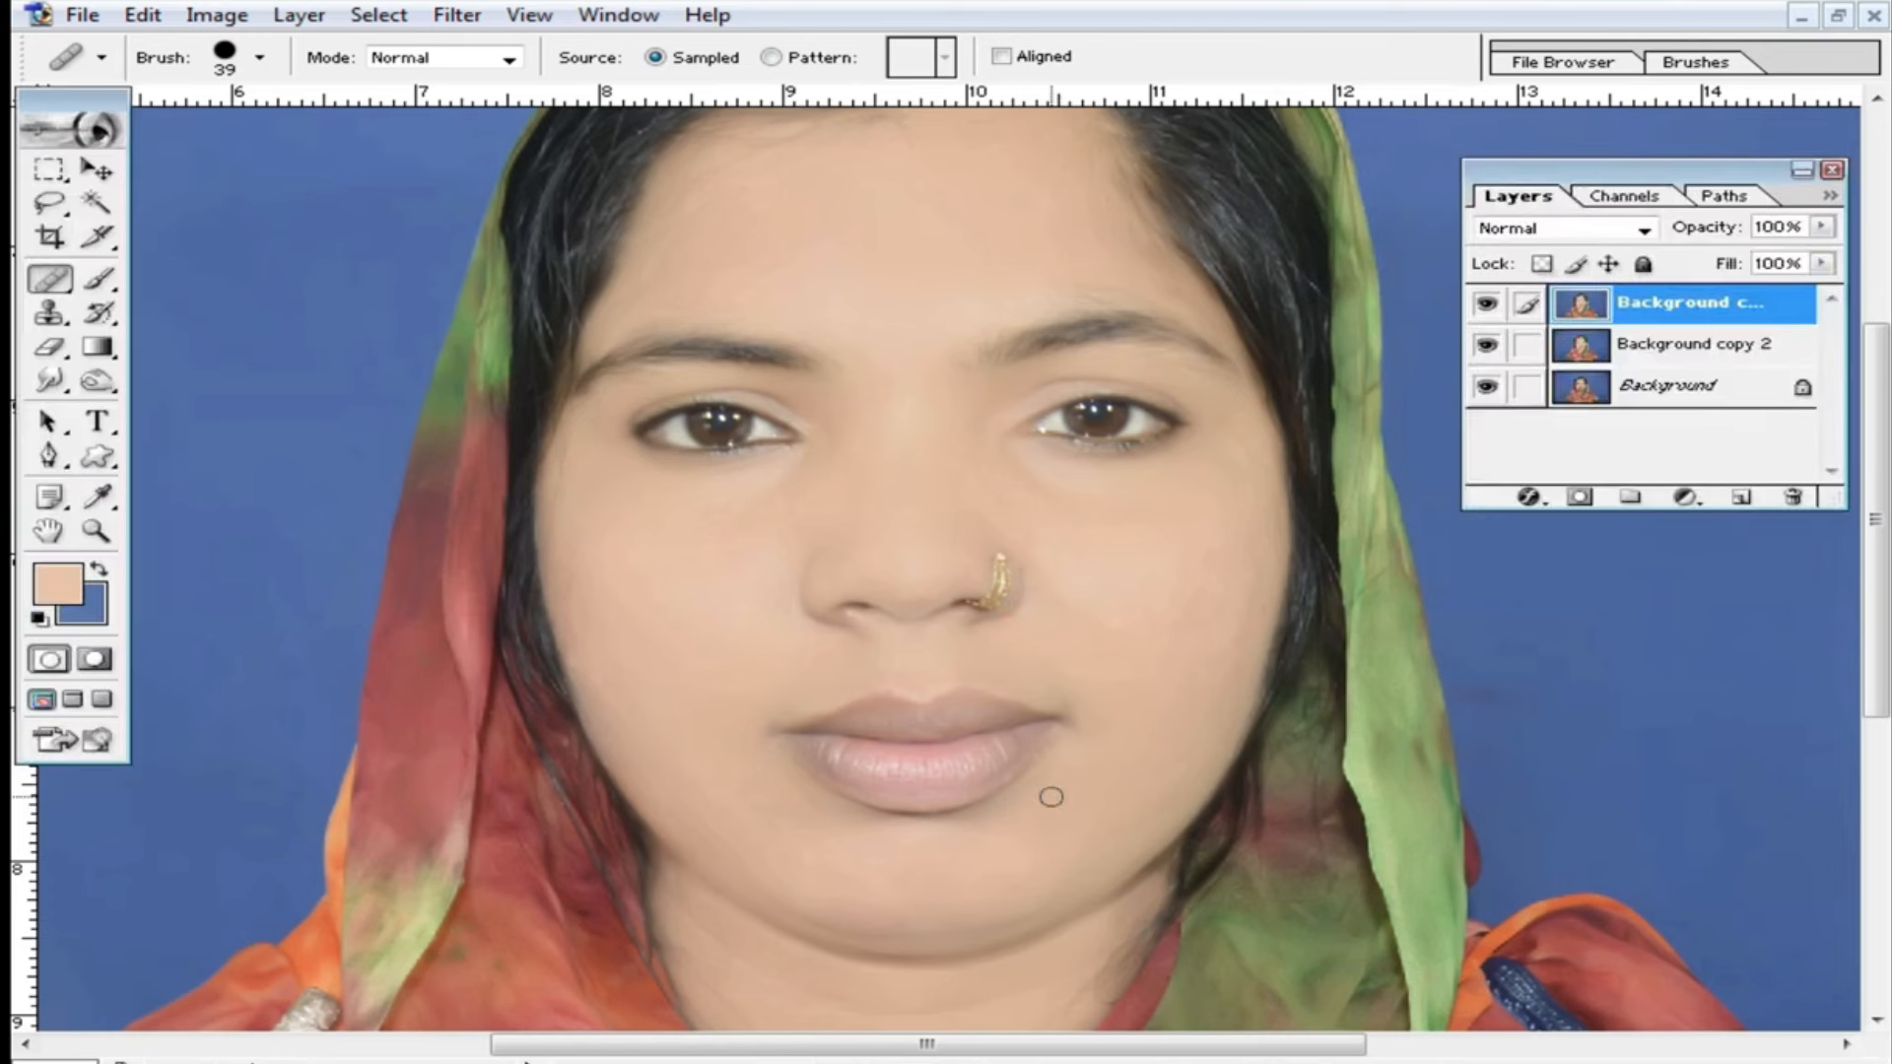
left_click(459, 17)
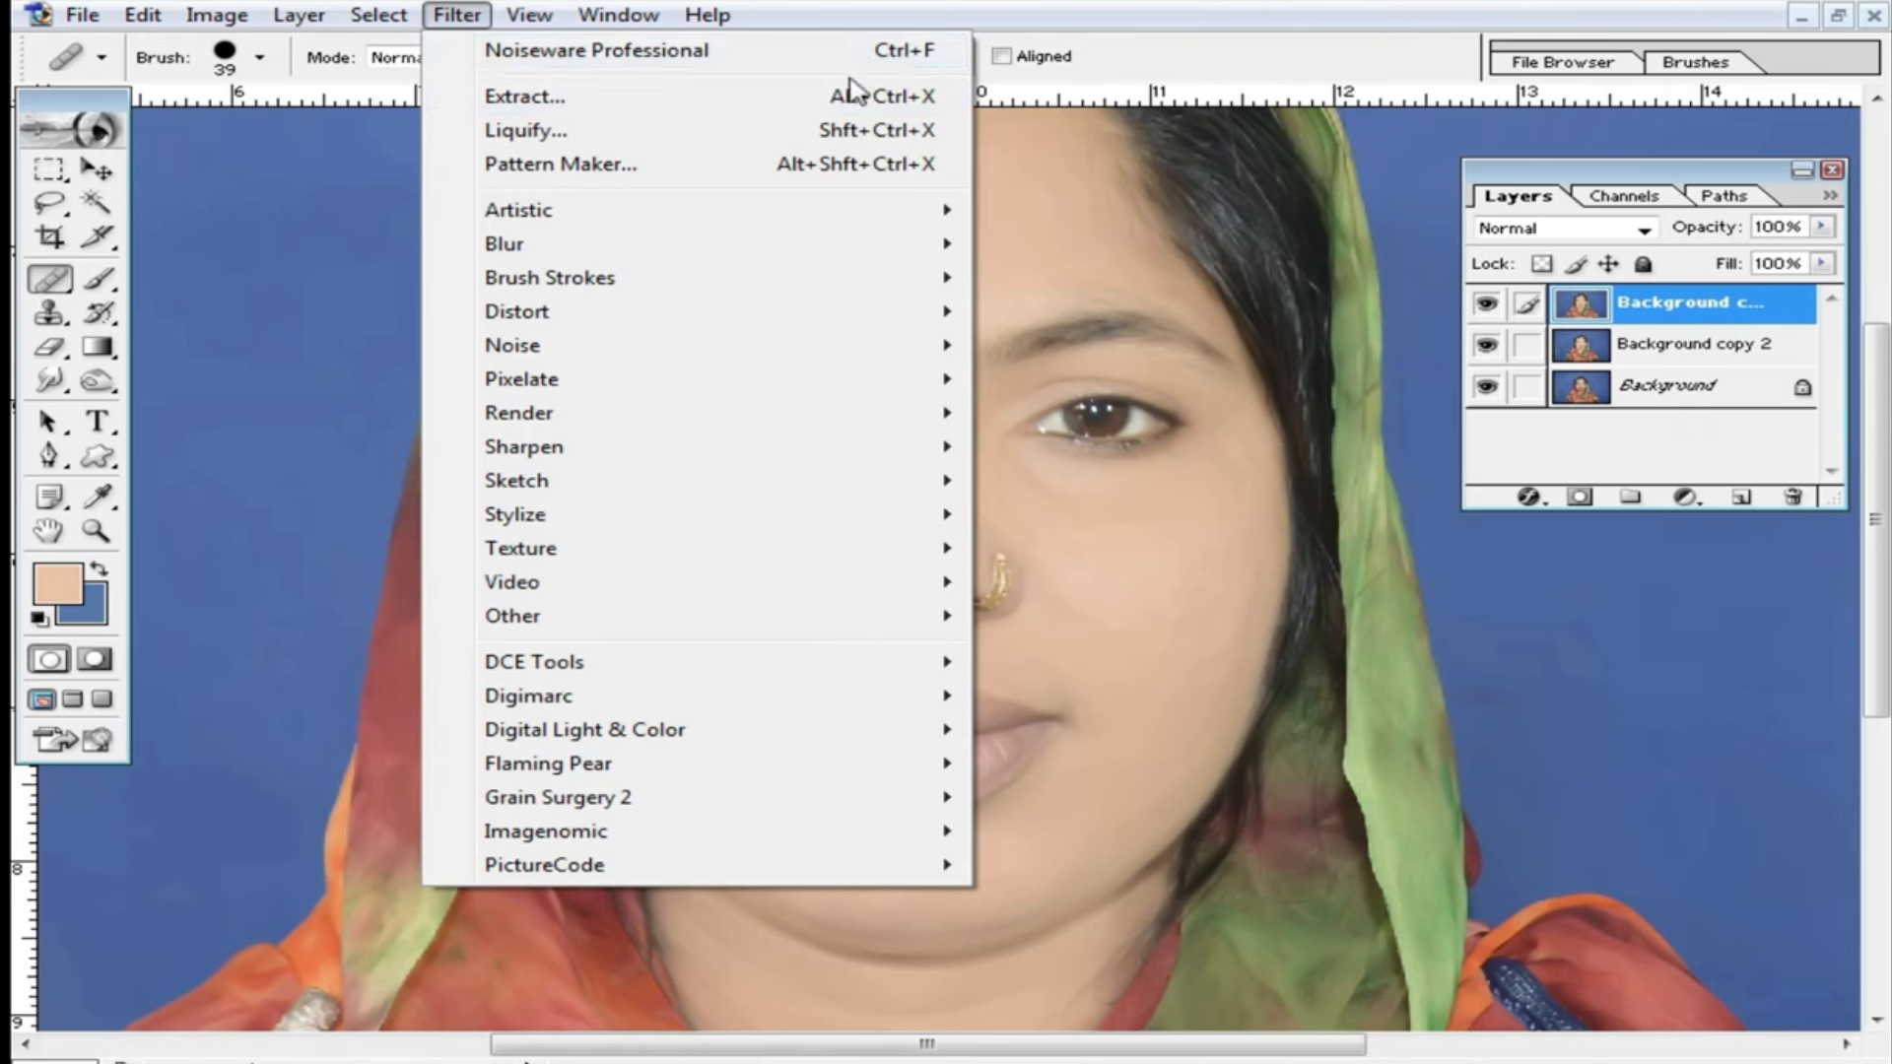
mouse_move(726, 831)
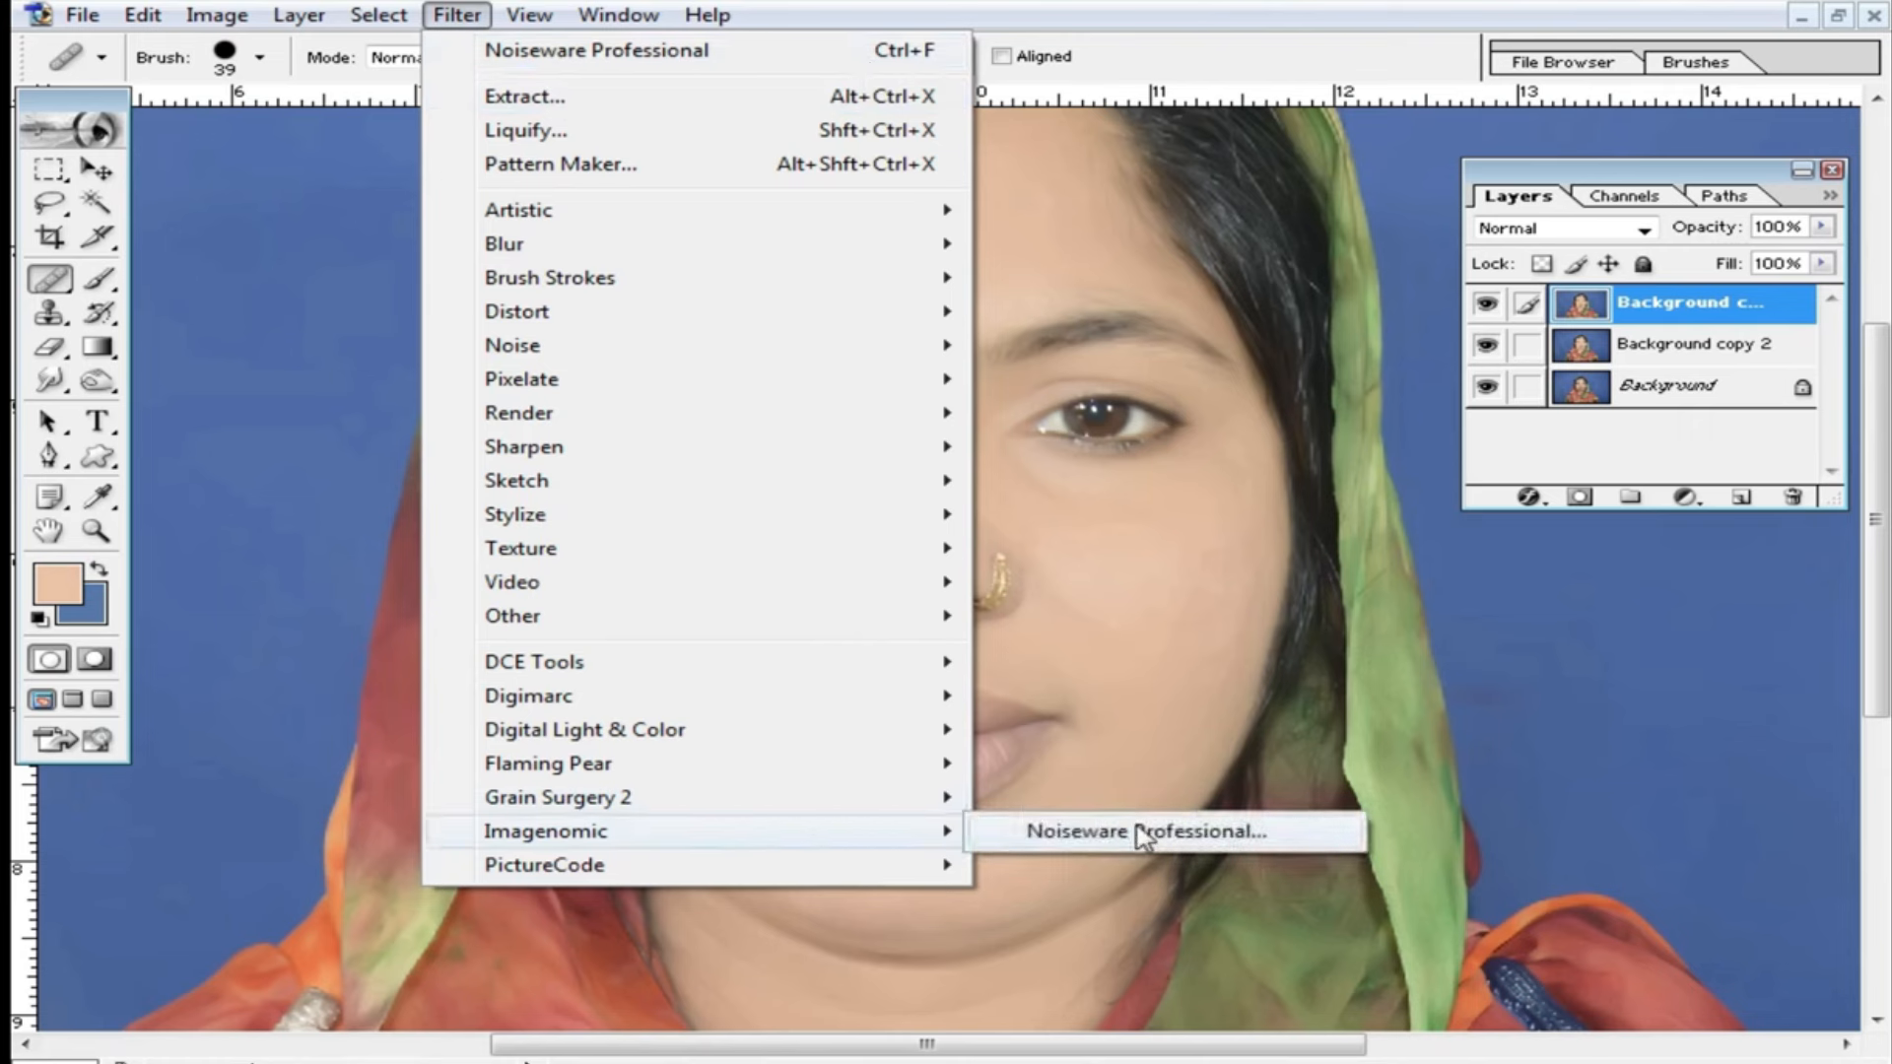
left_click(650, 51)
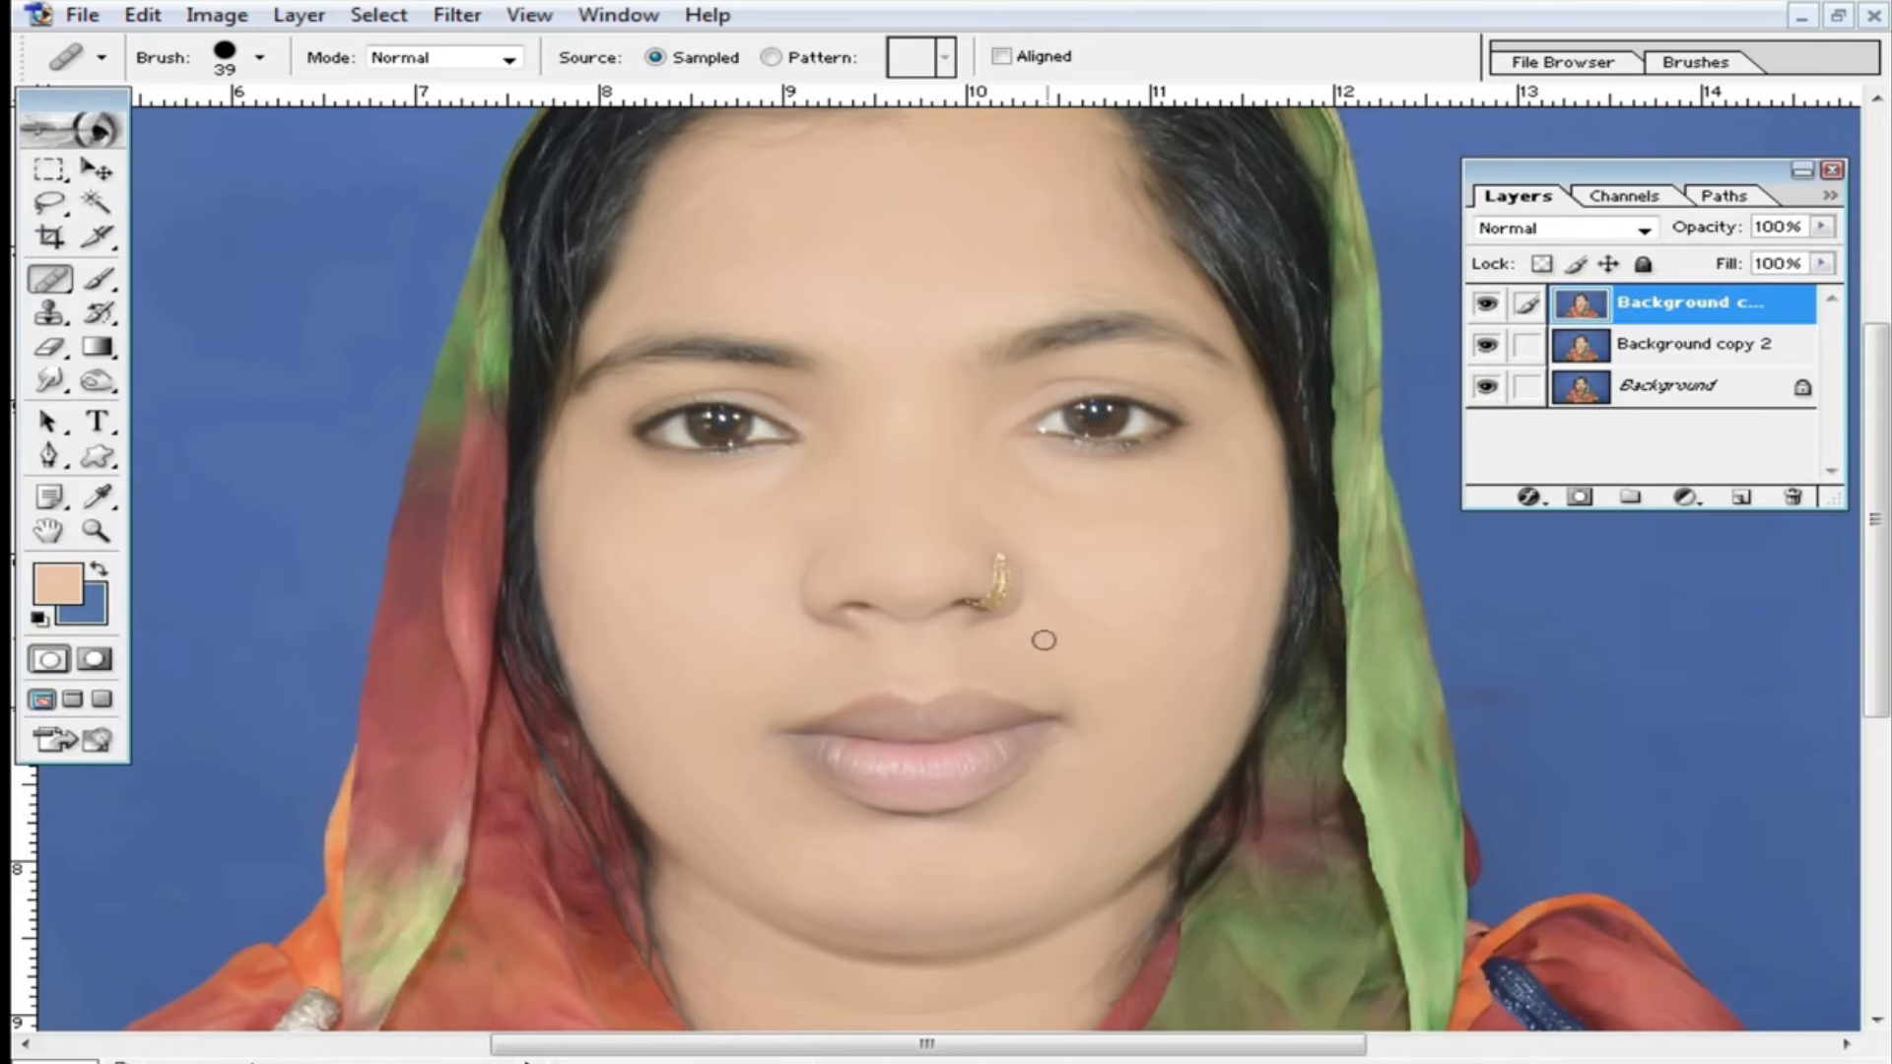
Compare the face with and without the top layer and merge that layer down into Background copy 2.
key("ctrl+plus")
key("ctrl+plus")
key("ctrl+plus")
key("ctrl+plus")
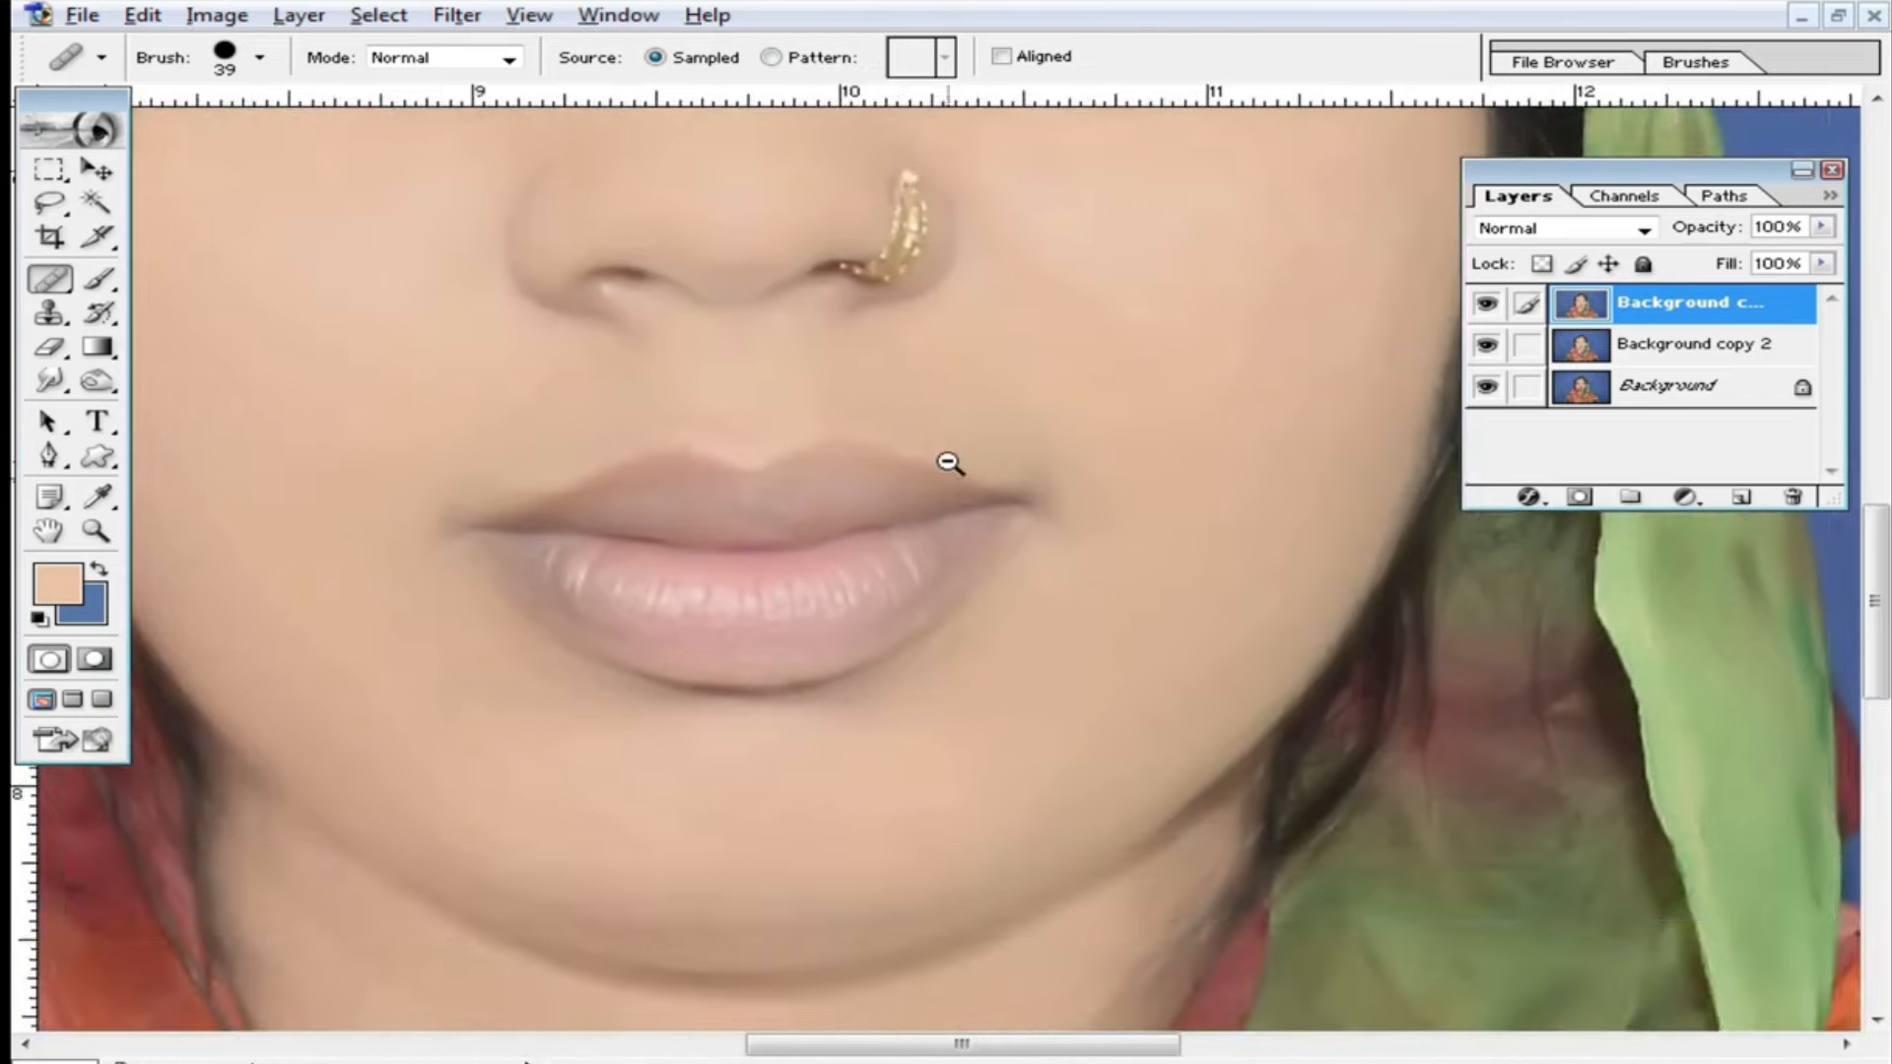
left_click(949, 462, "ctrl+alt")
left_click(1487, 305)
left_click(1488, 306)
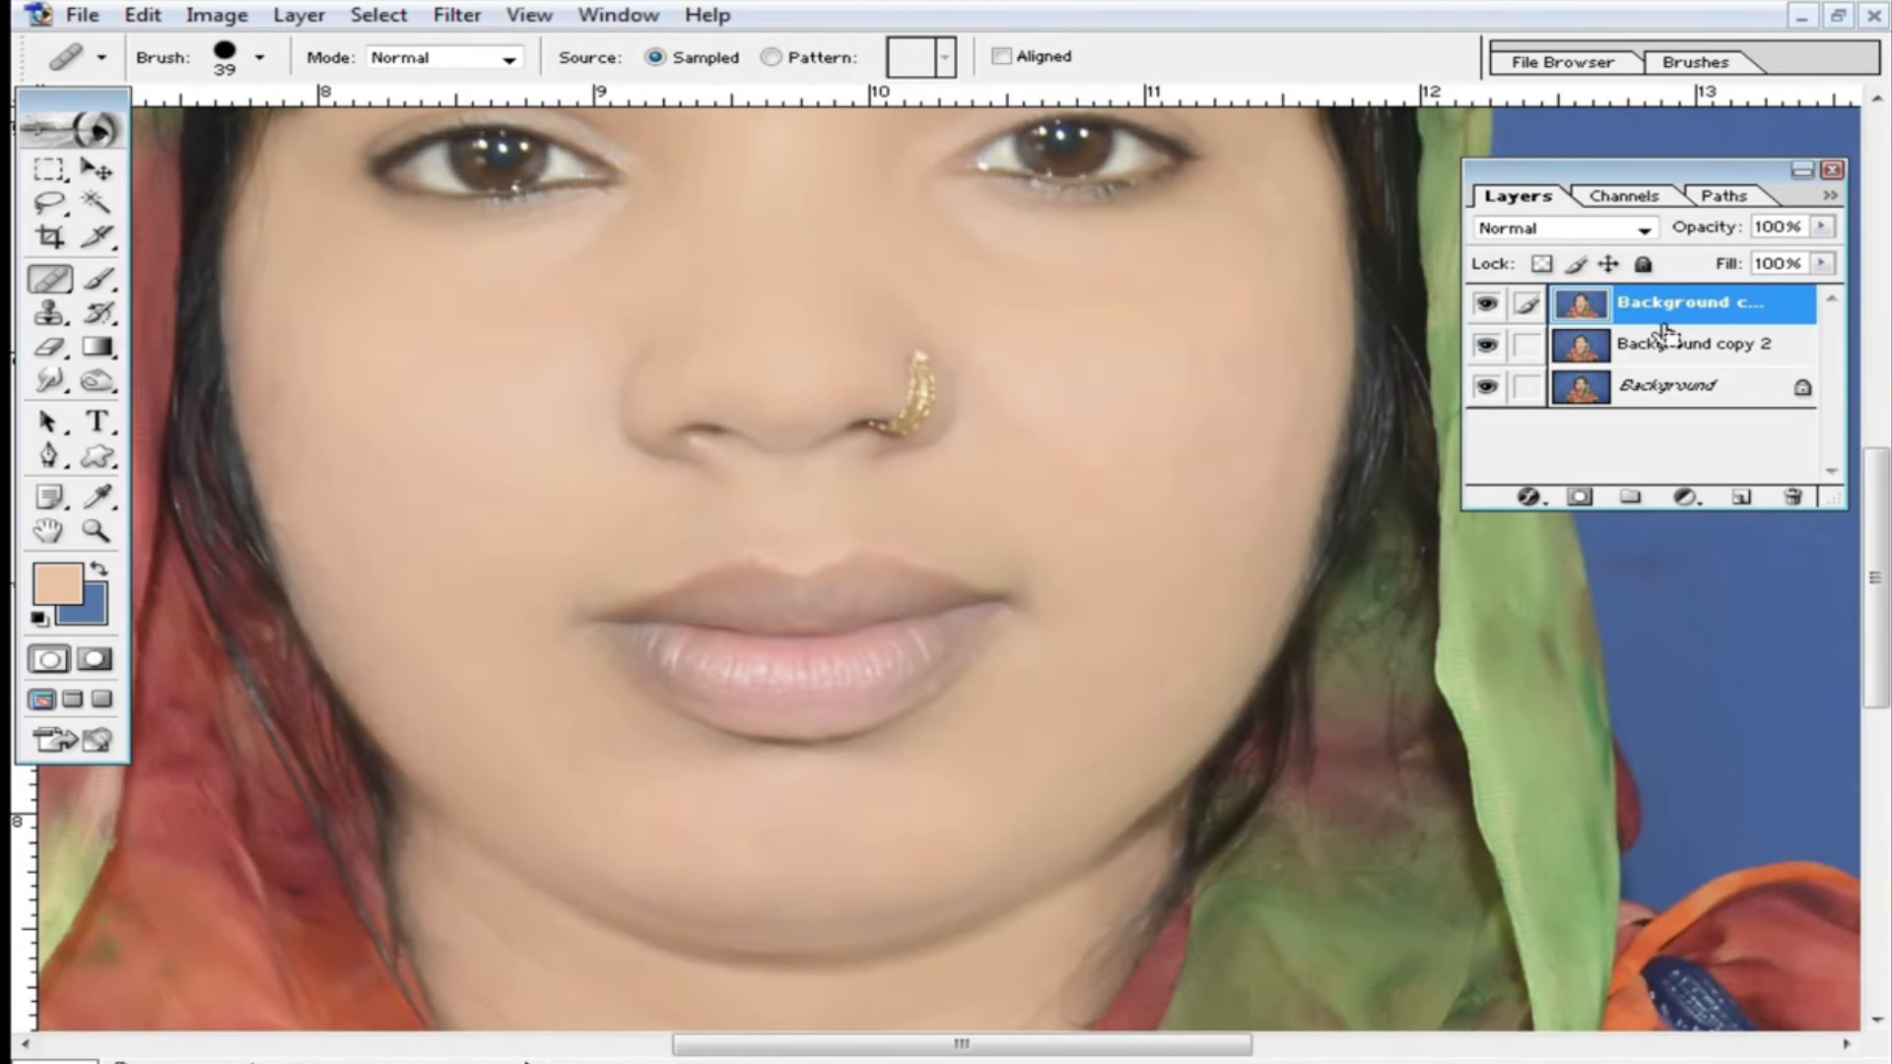
key("ctrl+e")
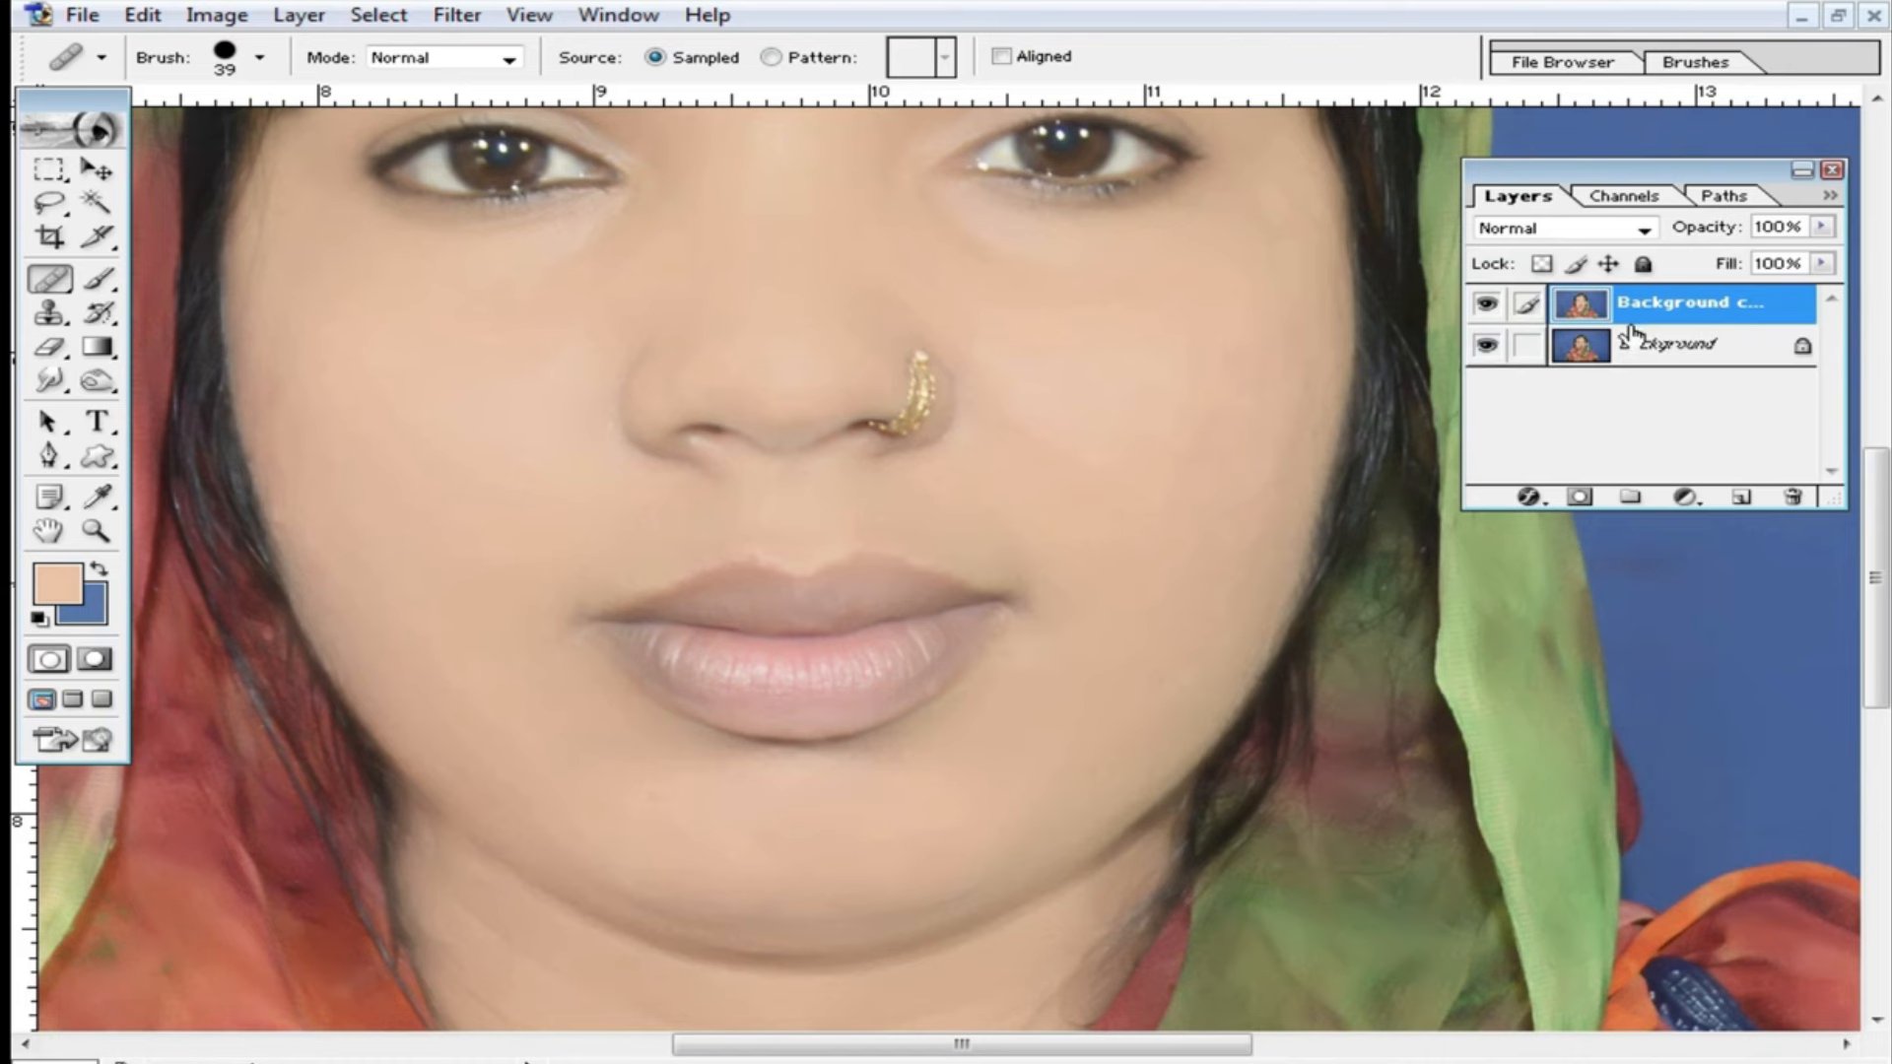
Compare the retouched layer with the original Background and examine the face from the eyes to the chin.
left_click(1488, 308)
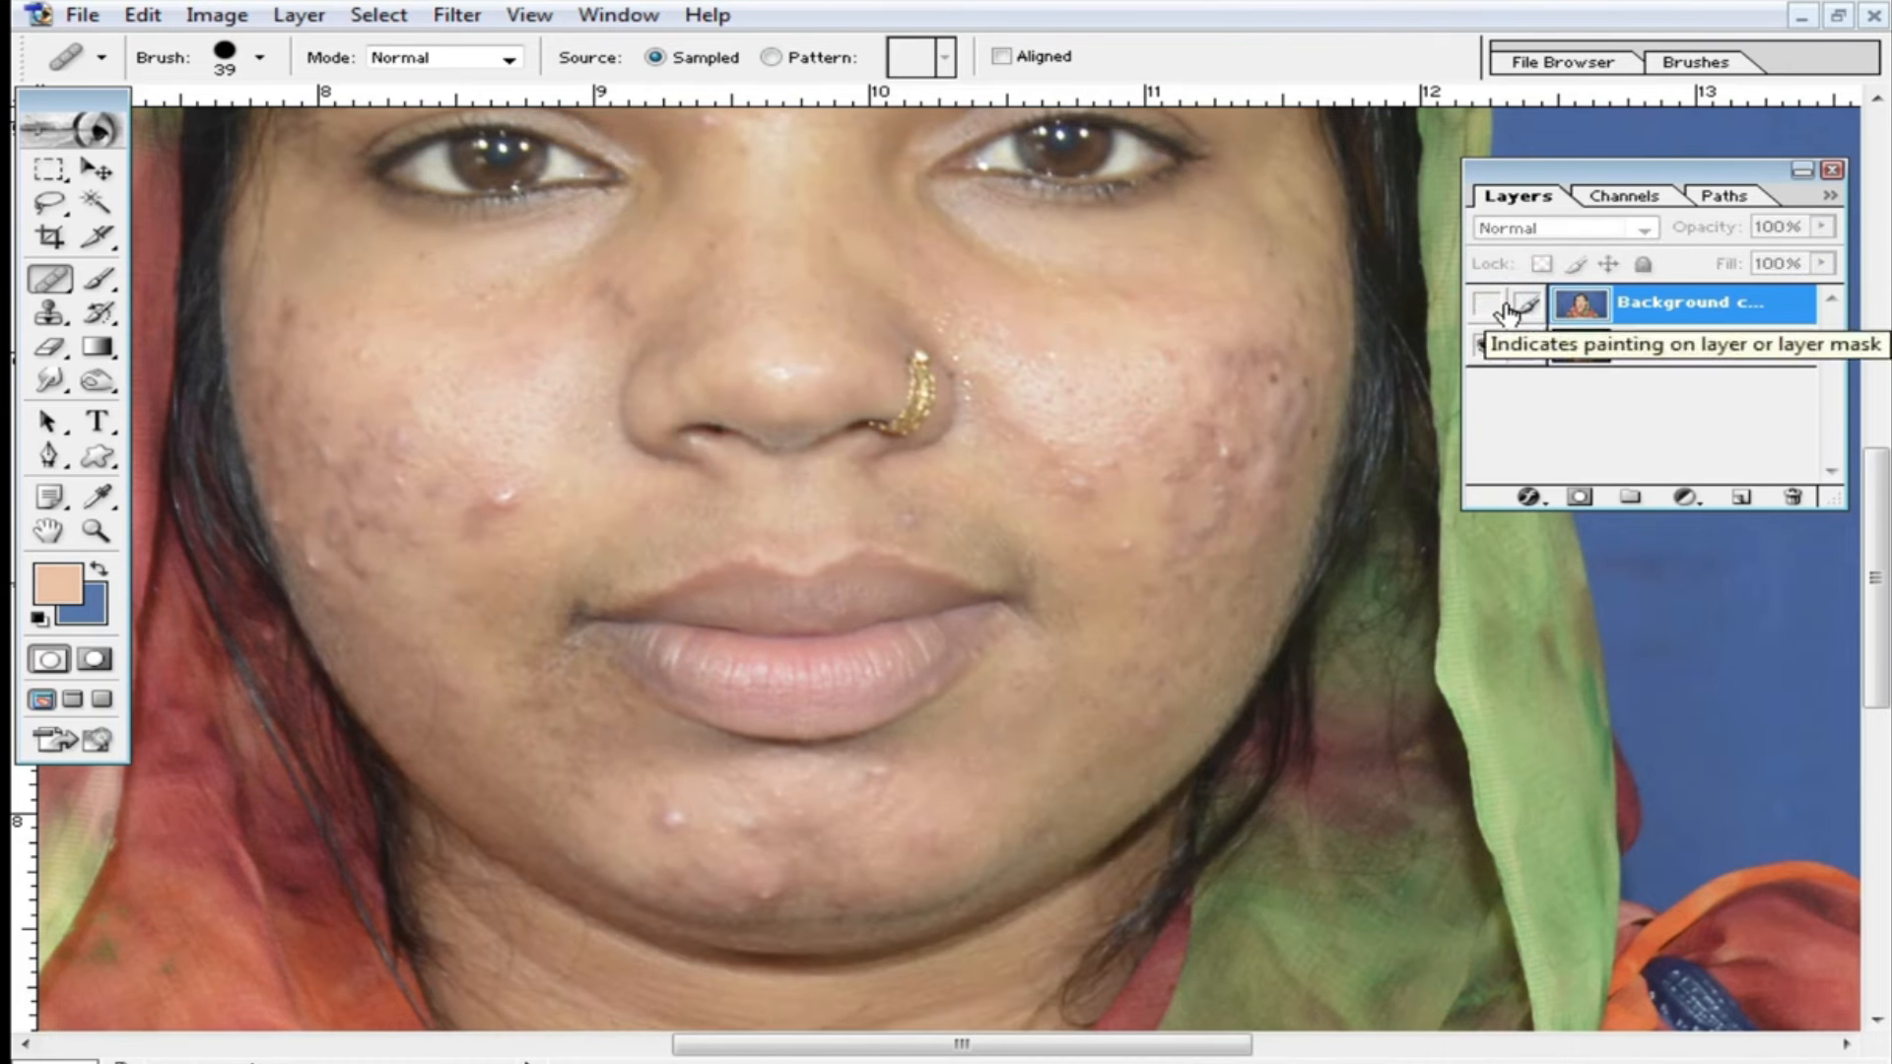
left_click(1490, 307)
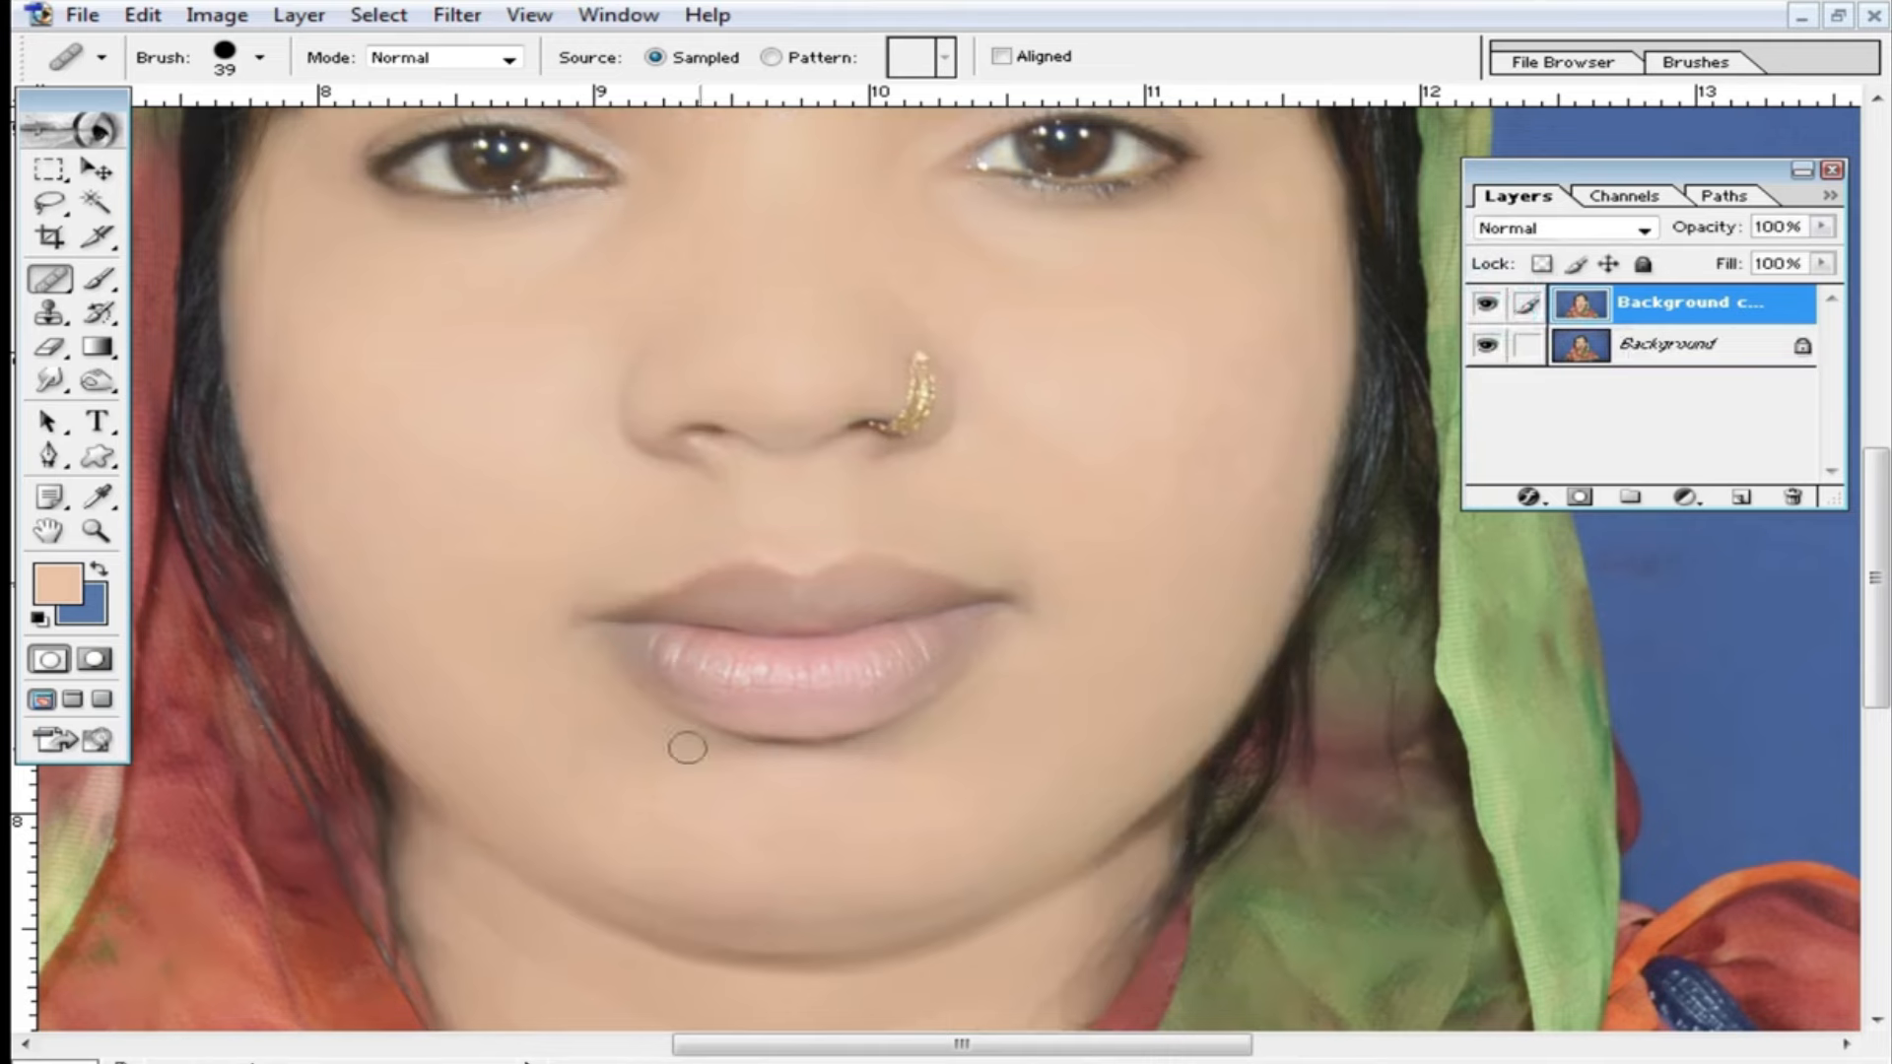
scroll(687, 748, "up", 5)
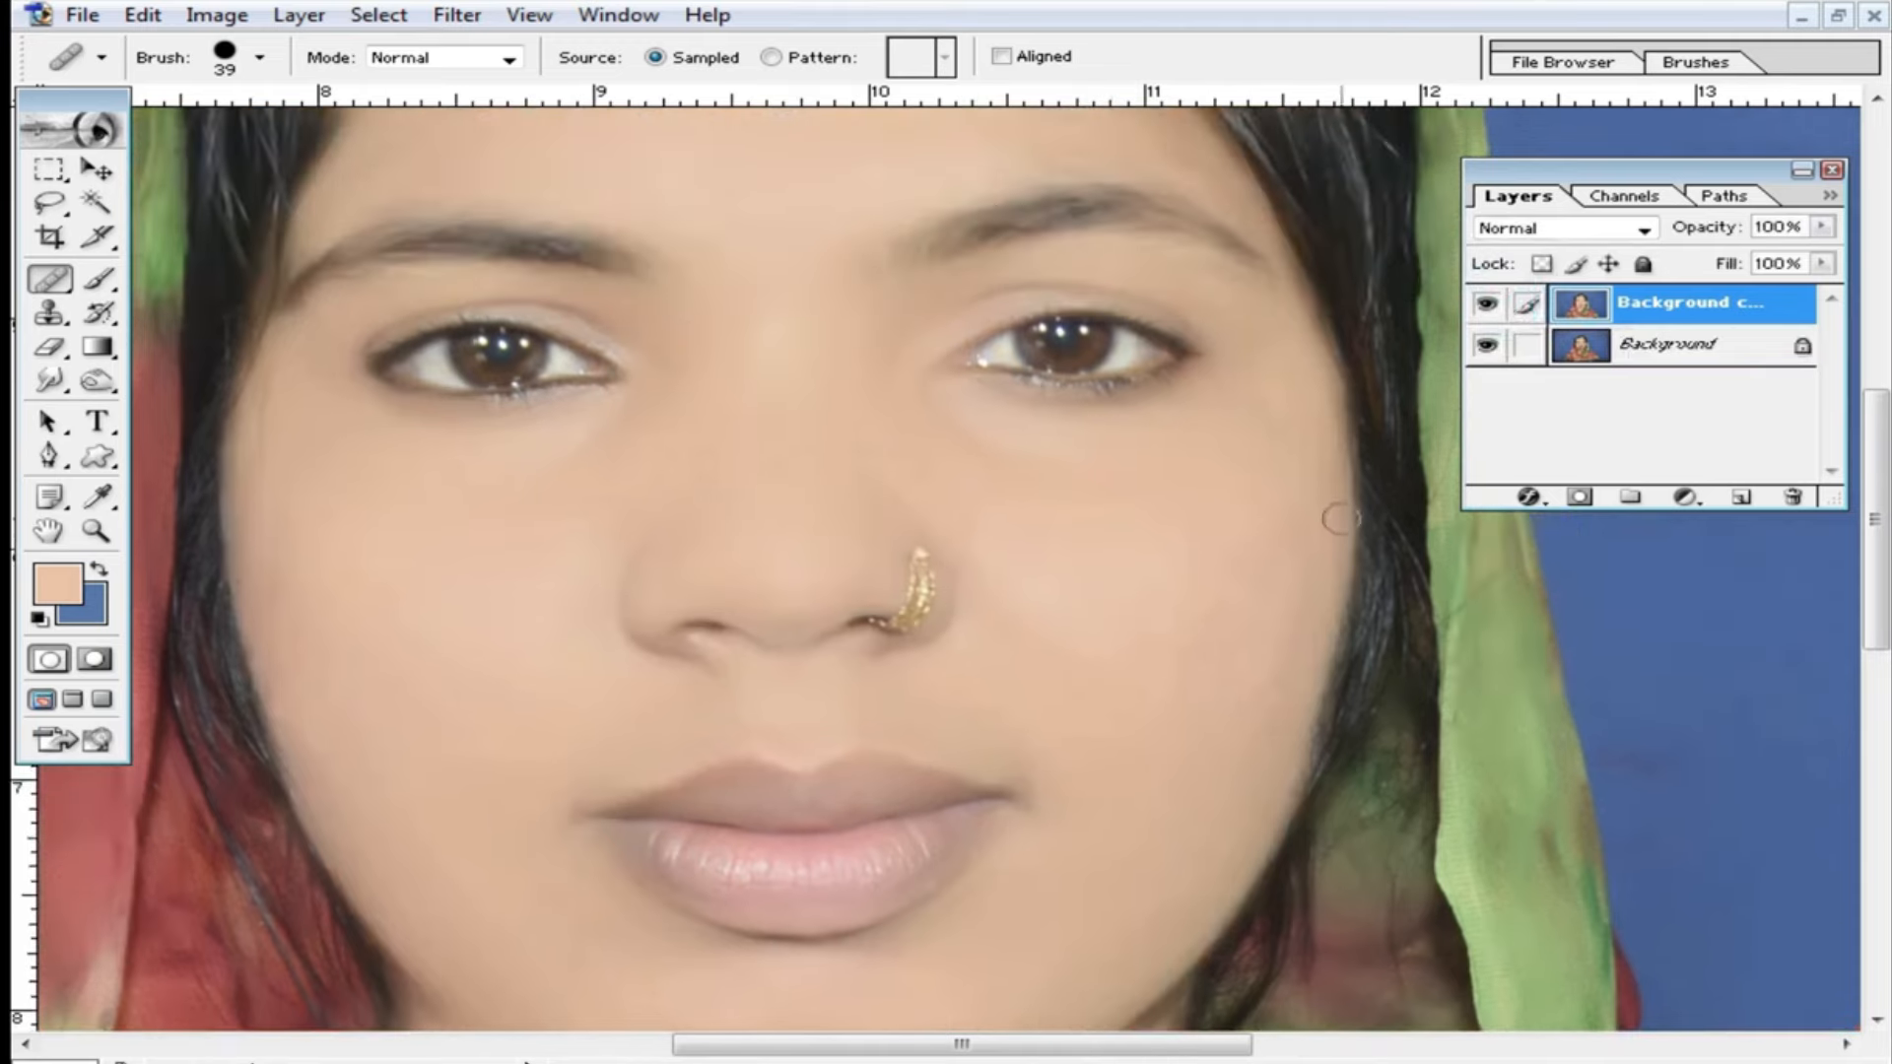
key("ctrl+minus")
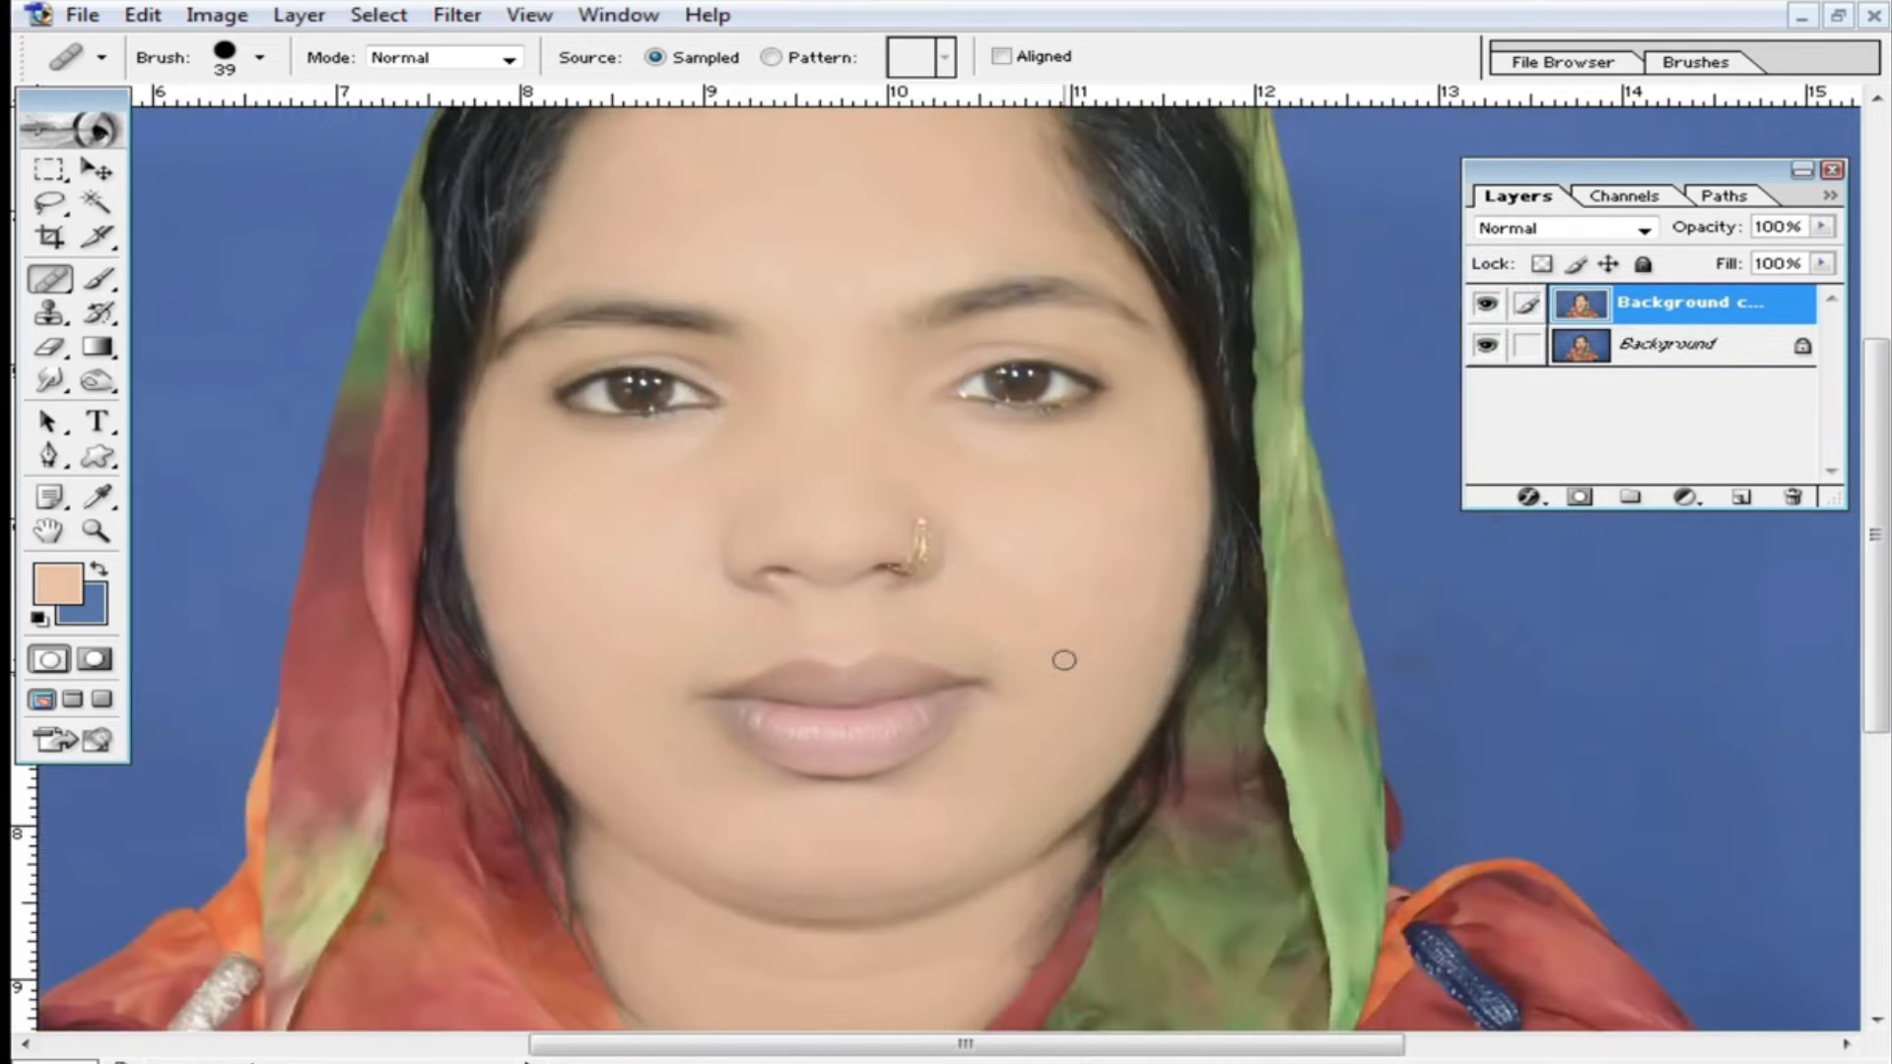
key("ctrl+minus")
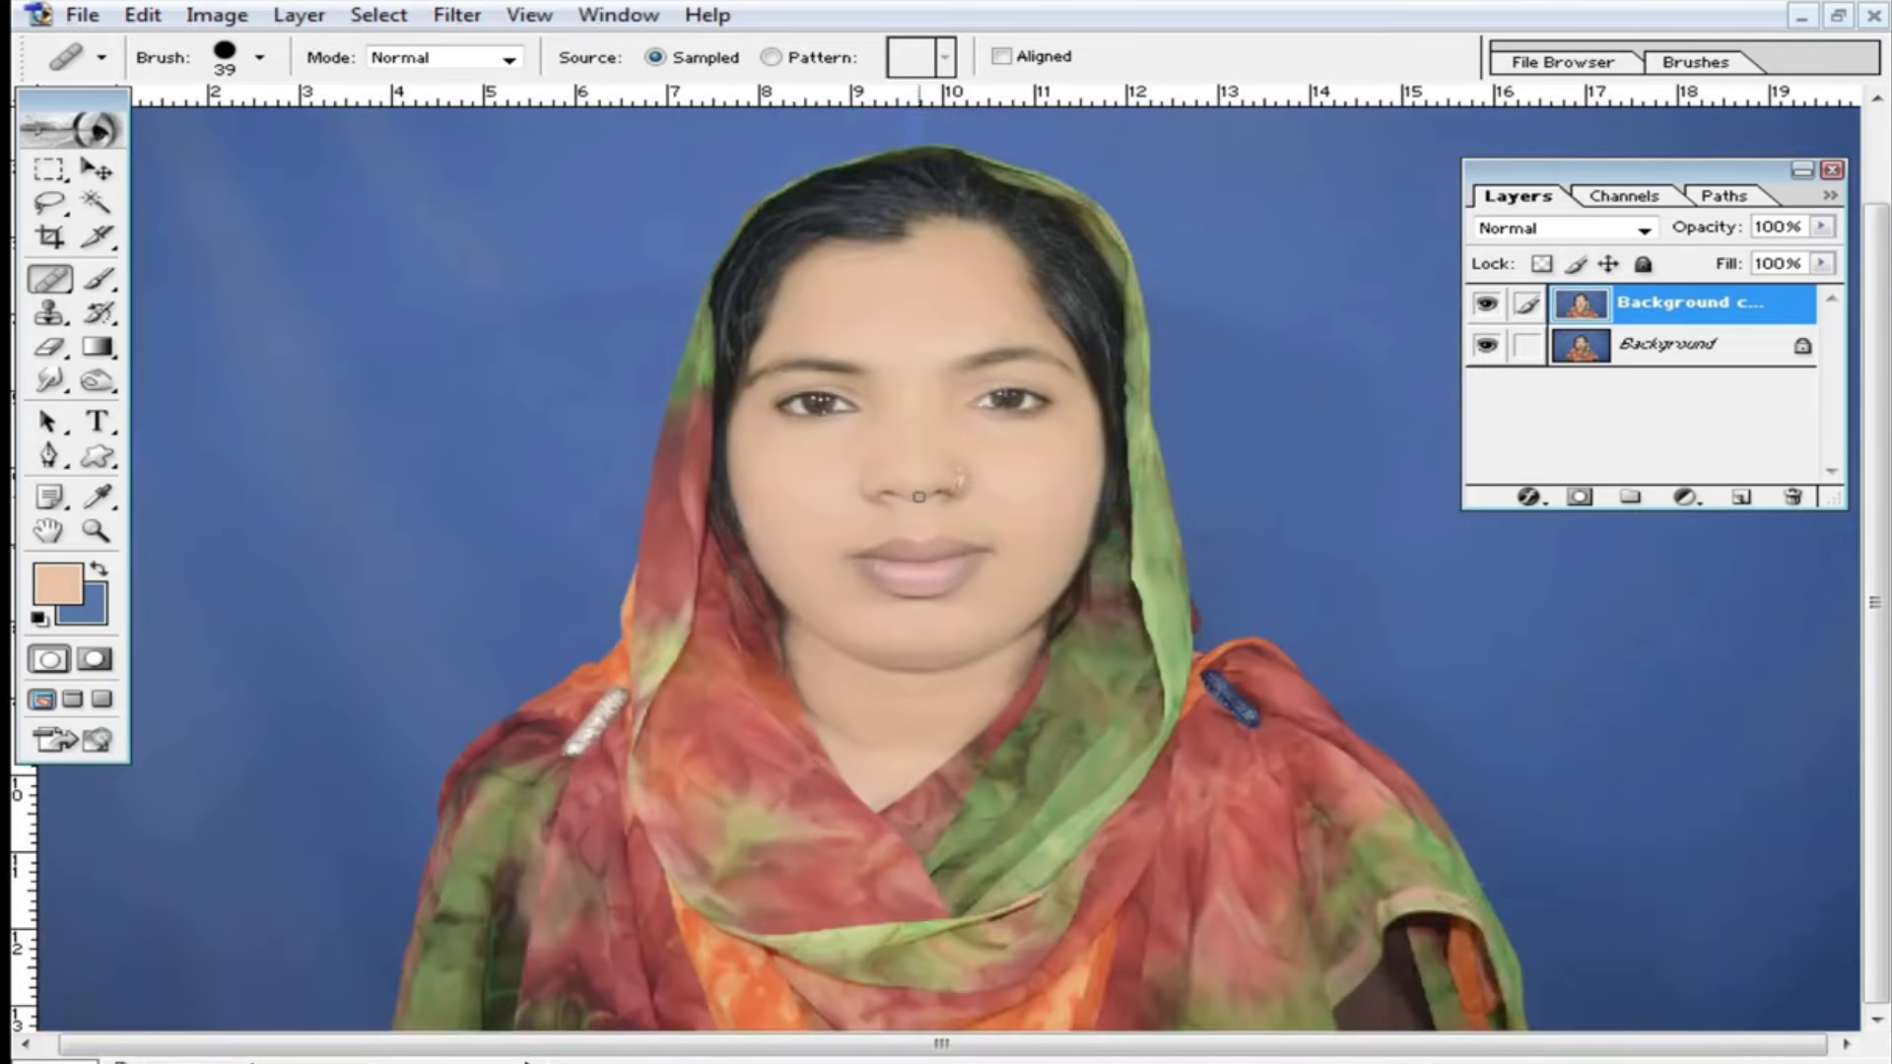
left_click(963, 493)
left_click(918, 505)
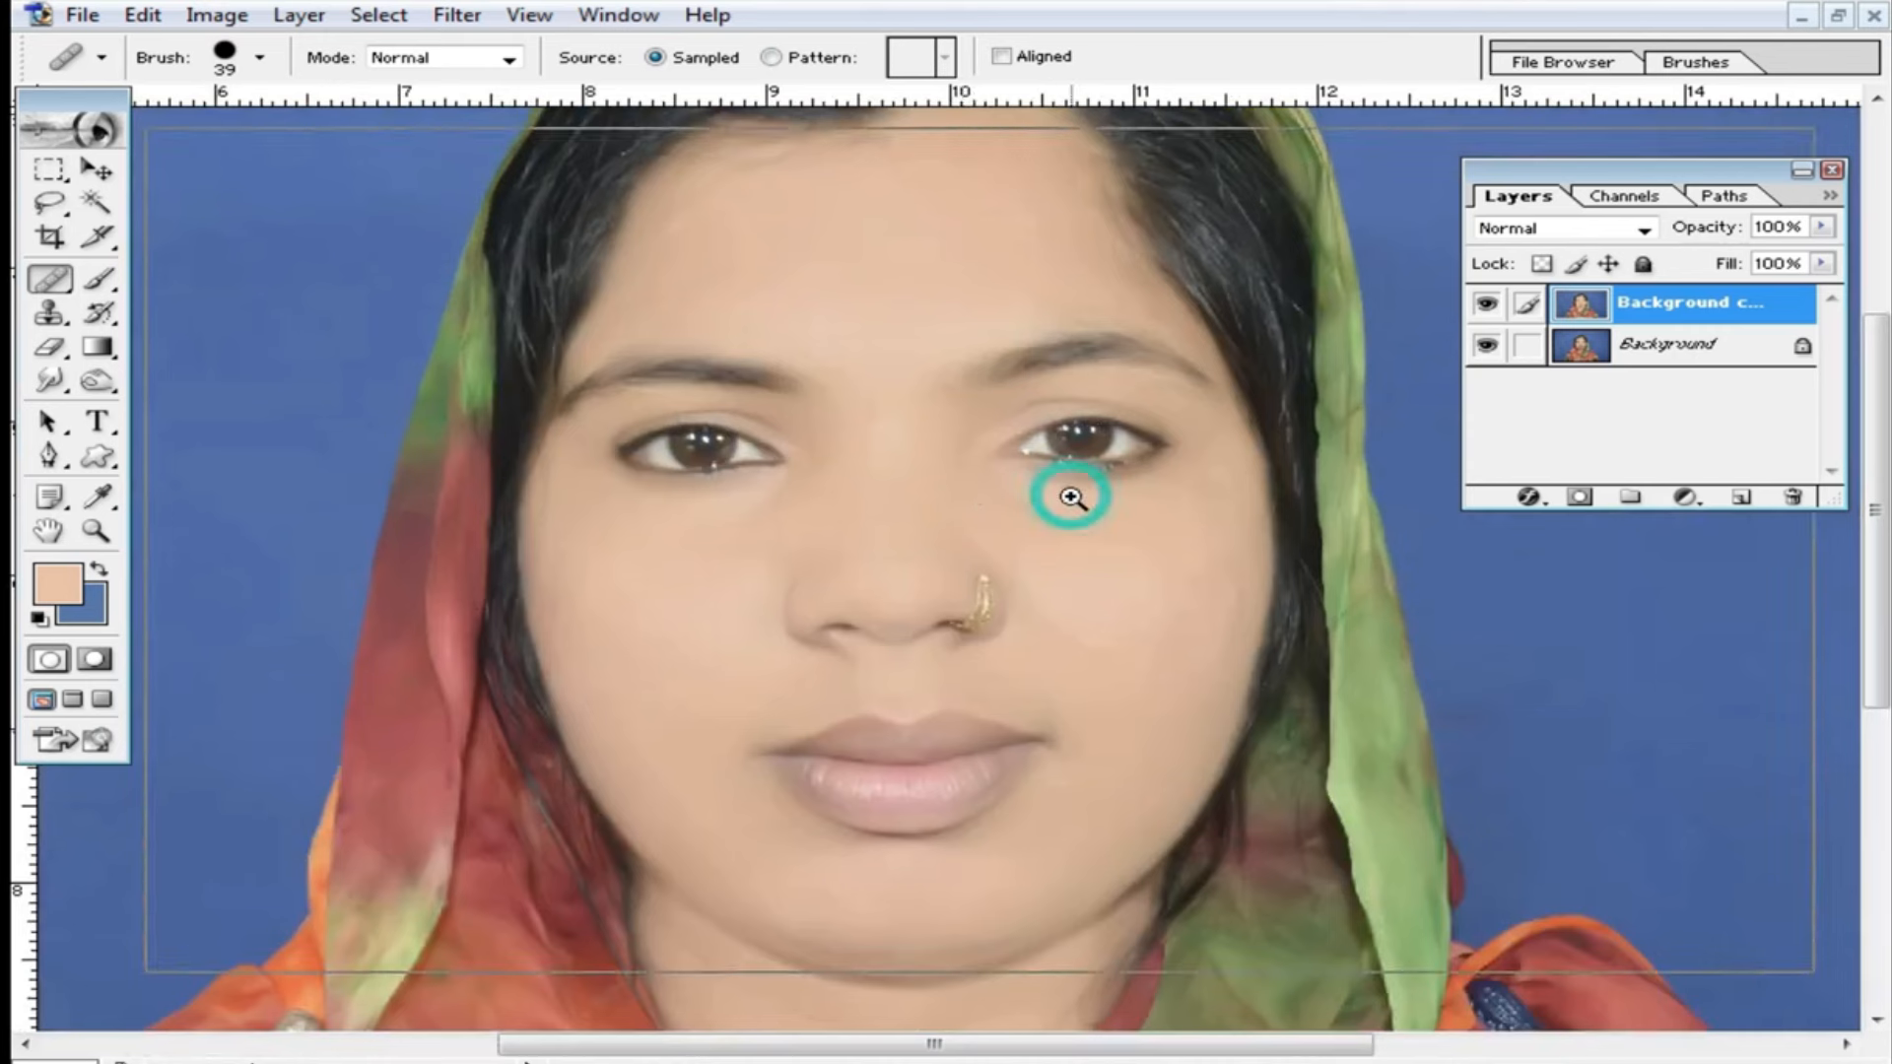
left_click(1071, 498)
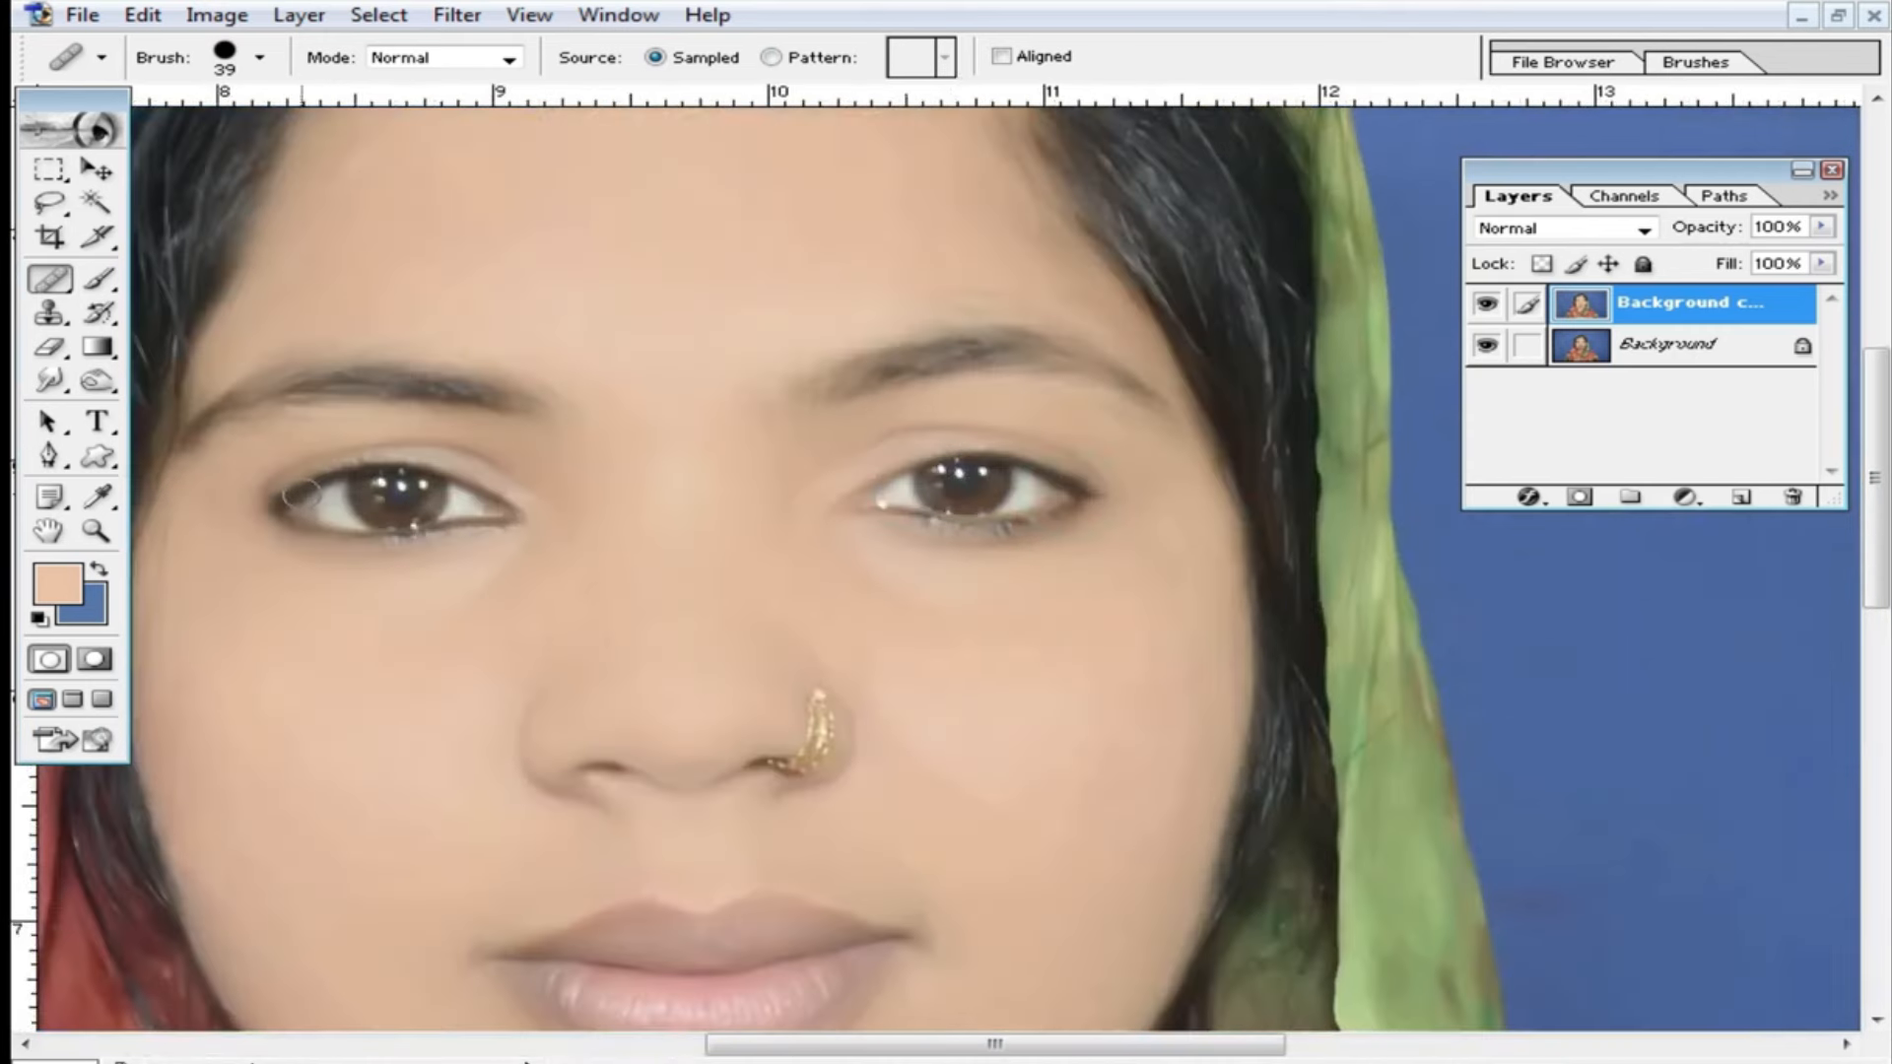
key("ctrl+minus")
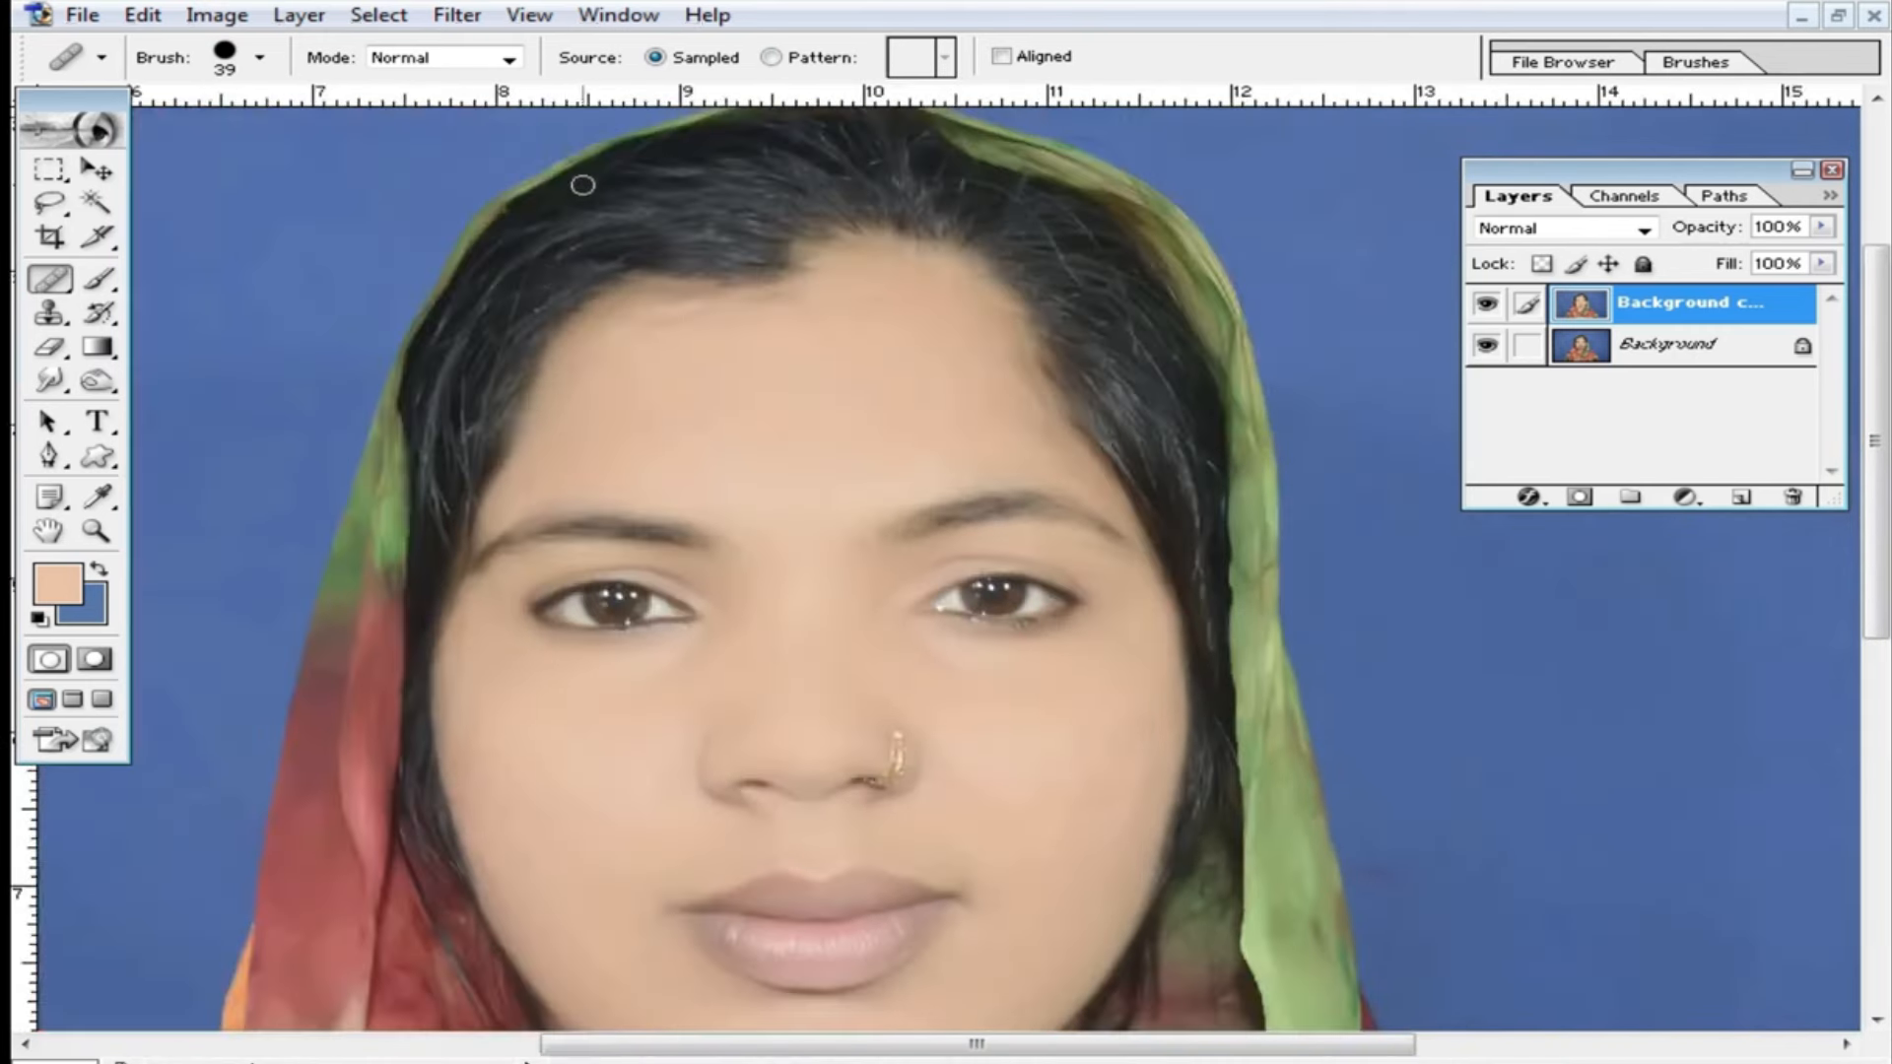
Darken the blacks of the retouched layer slightly with a Selective Color adjustment.
left_click(217, 15)
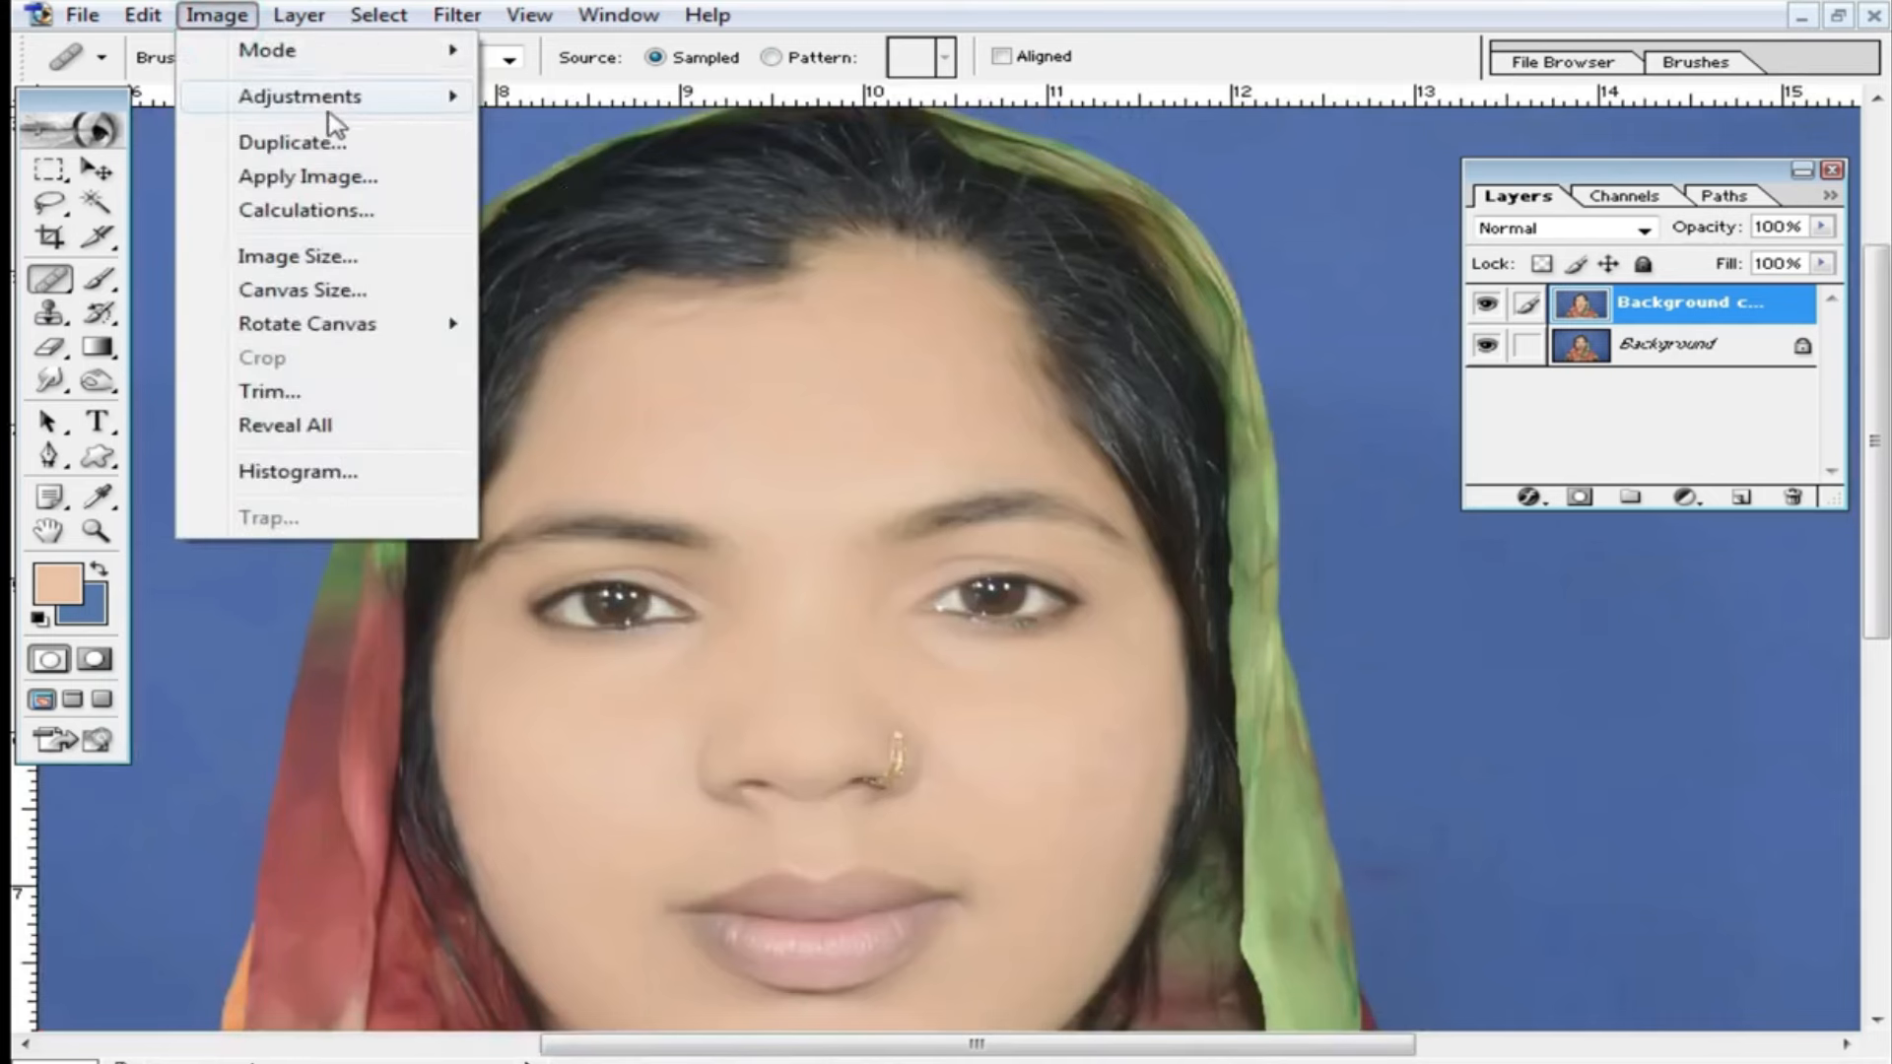
mouse_move(335, 98)
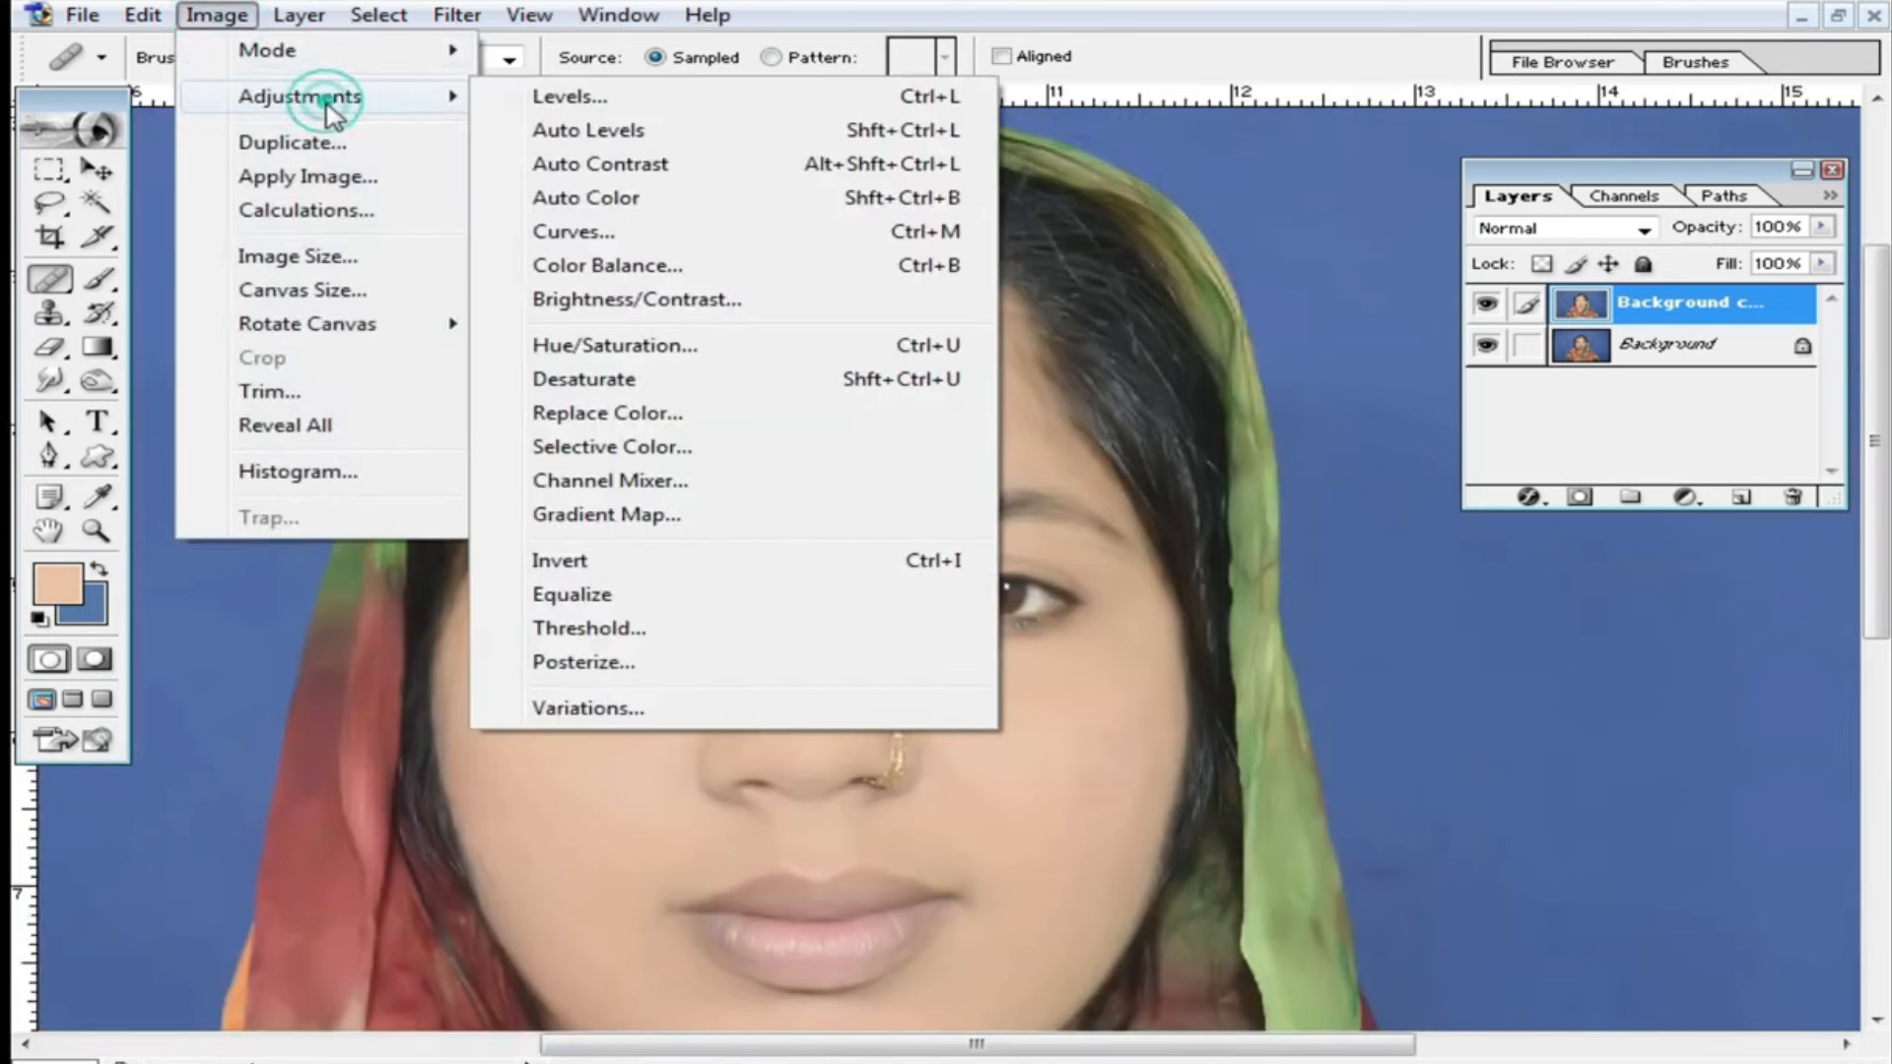
left_click(608, 451)
left_click(1500, 363)
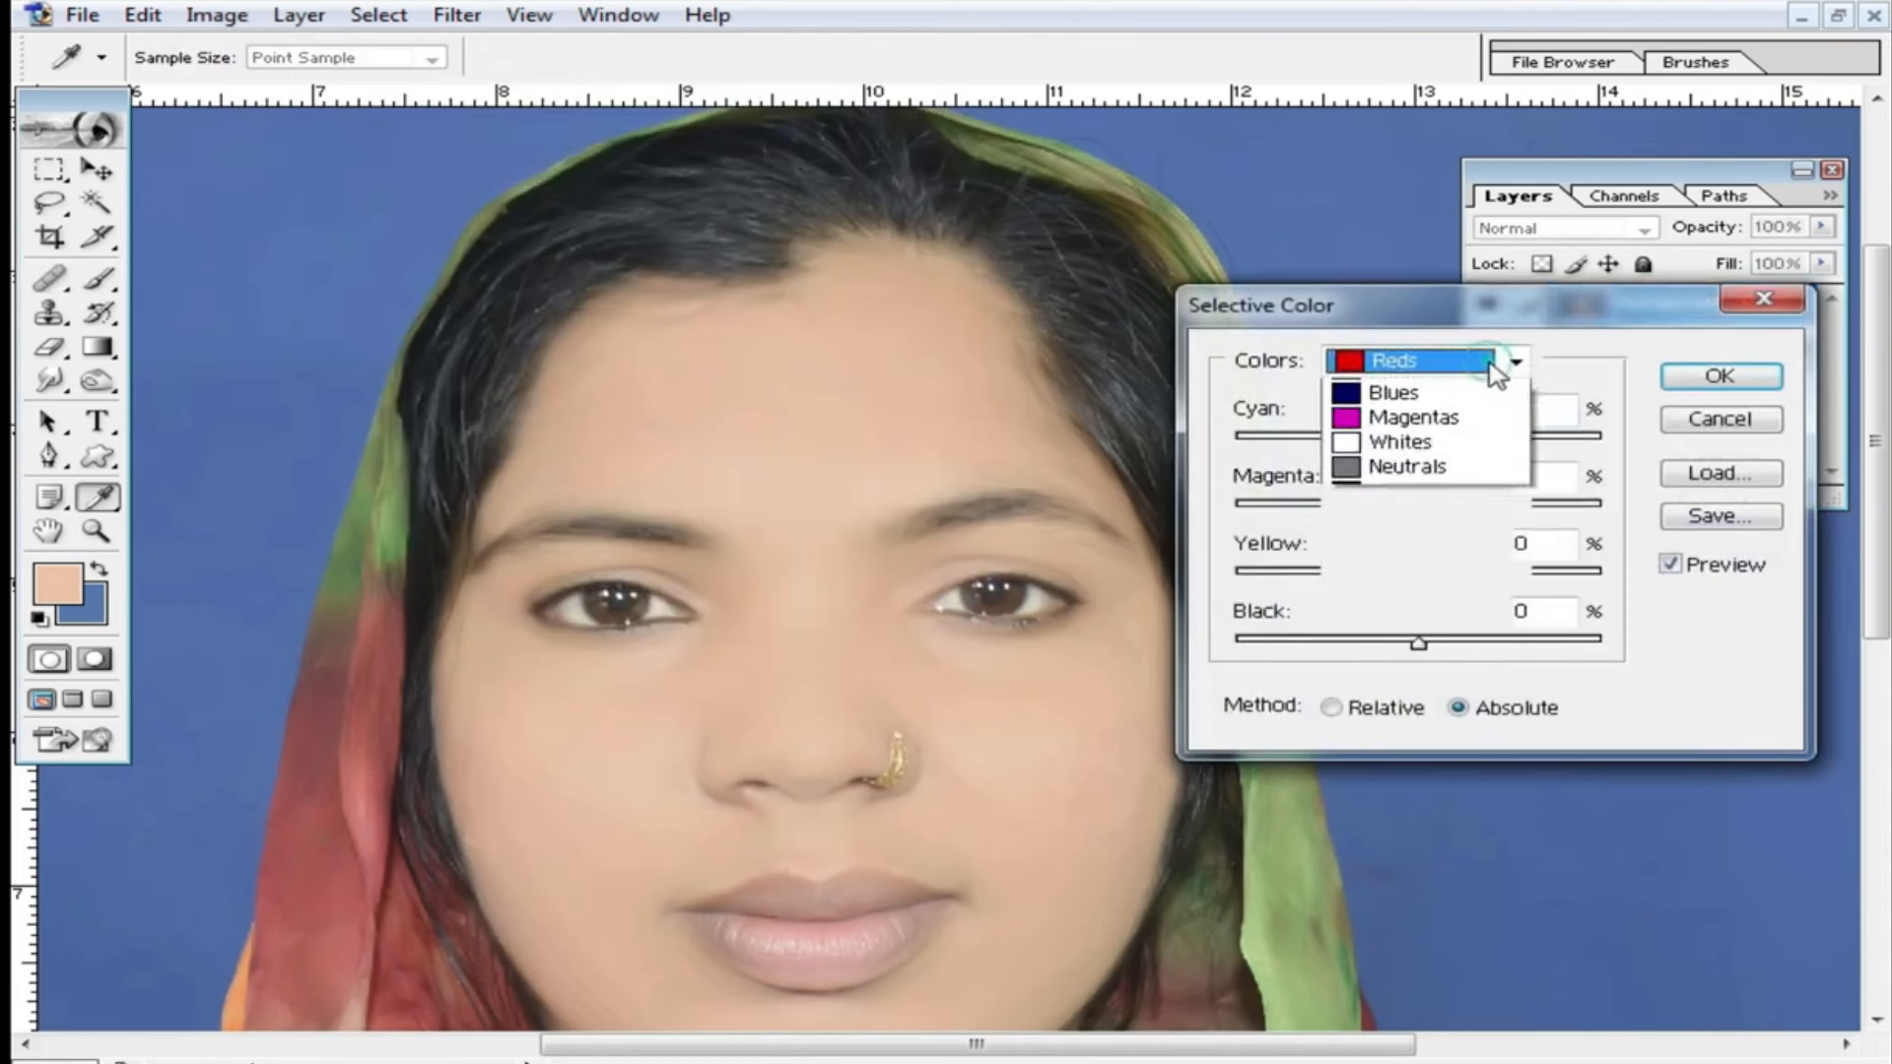
left_click(1431, 590)
mouse_move(1435, 642)
left_mouse_down()
mouse_move(1461, 650)
mouse_move(1434, 645)
left_mouse_up()
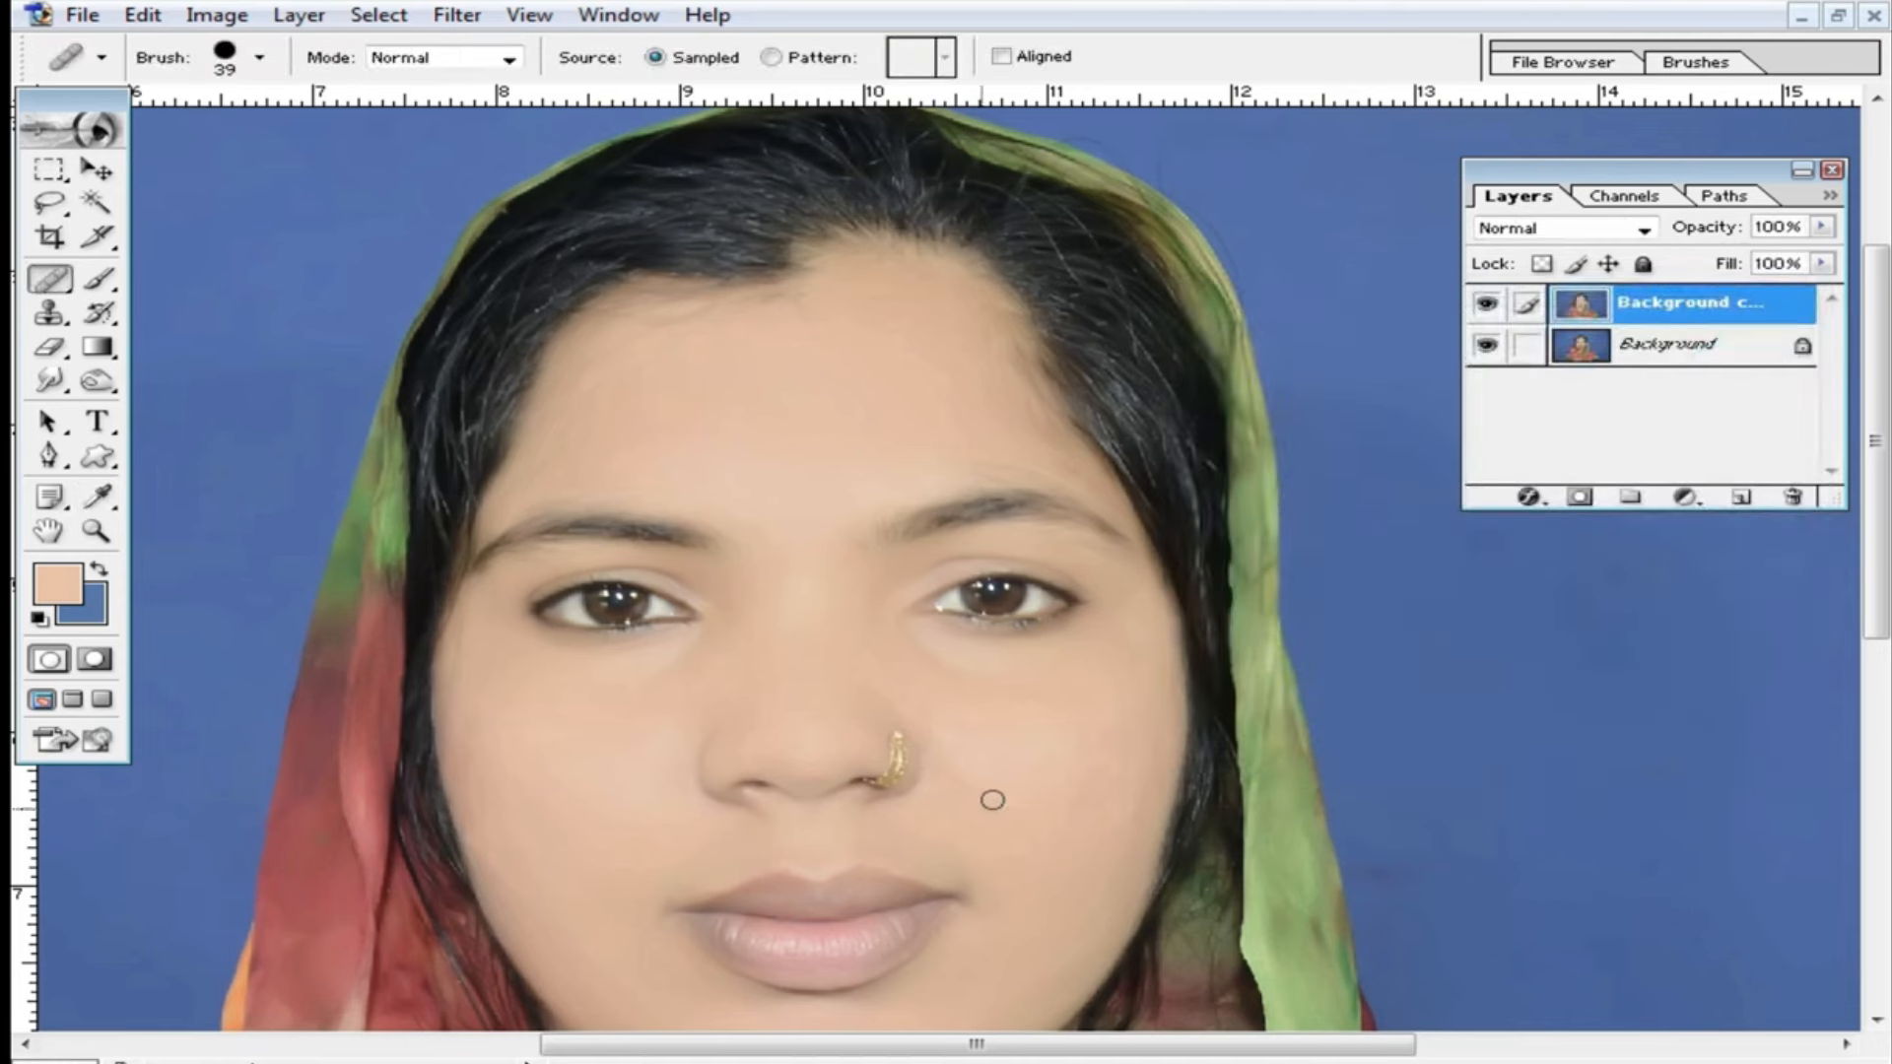
Examine the whole portrait and the skin around the eyes, nose and lips for remaining flaws.
scroll(989, 795, "down", 5)
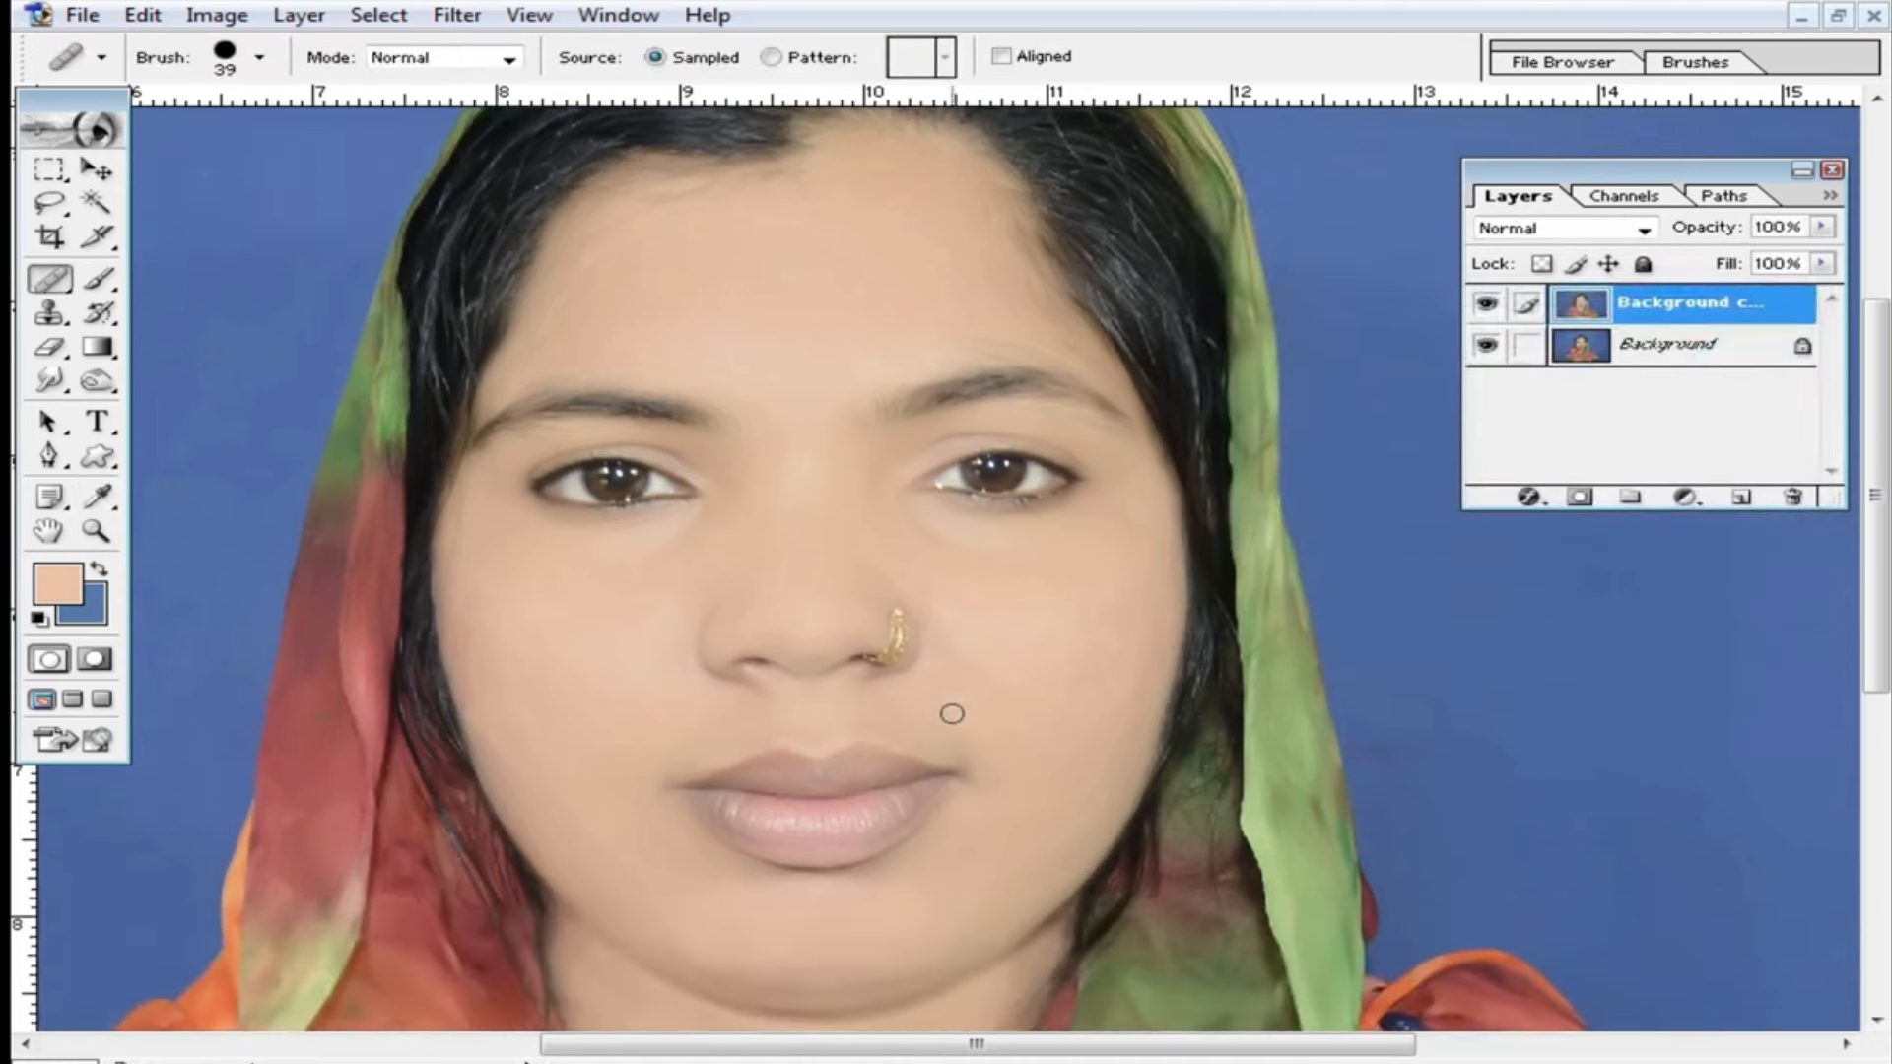
key("ctrl+minus")
key("ctrl+minus")
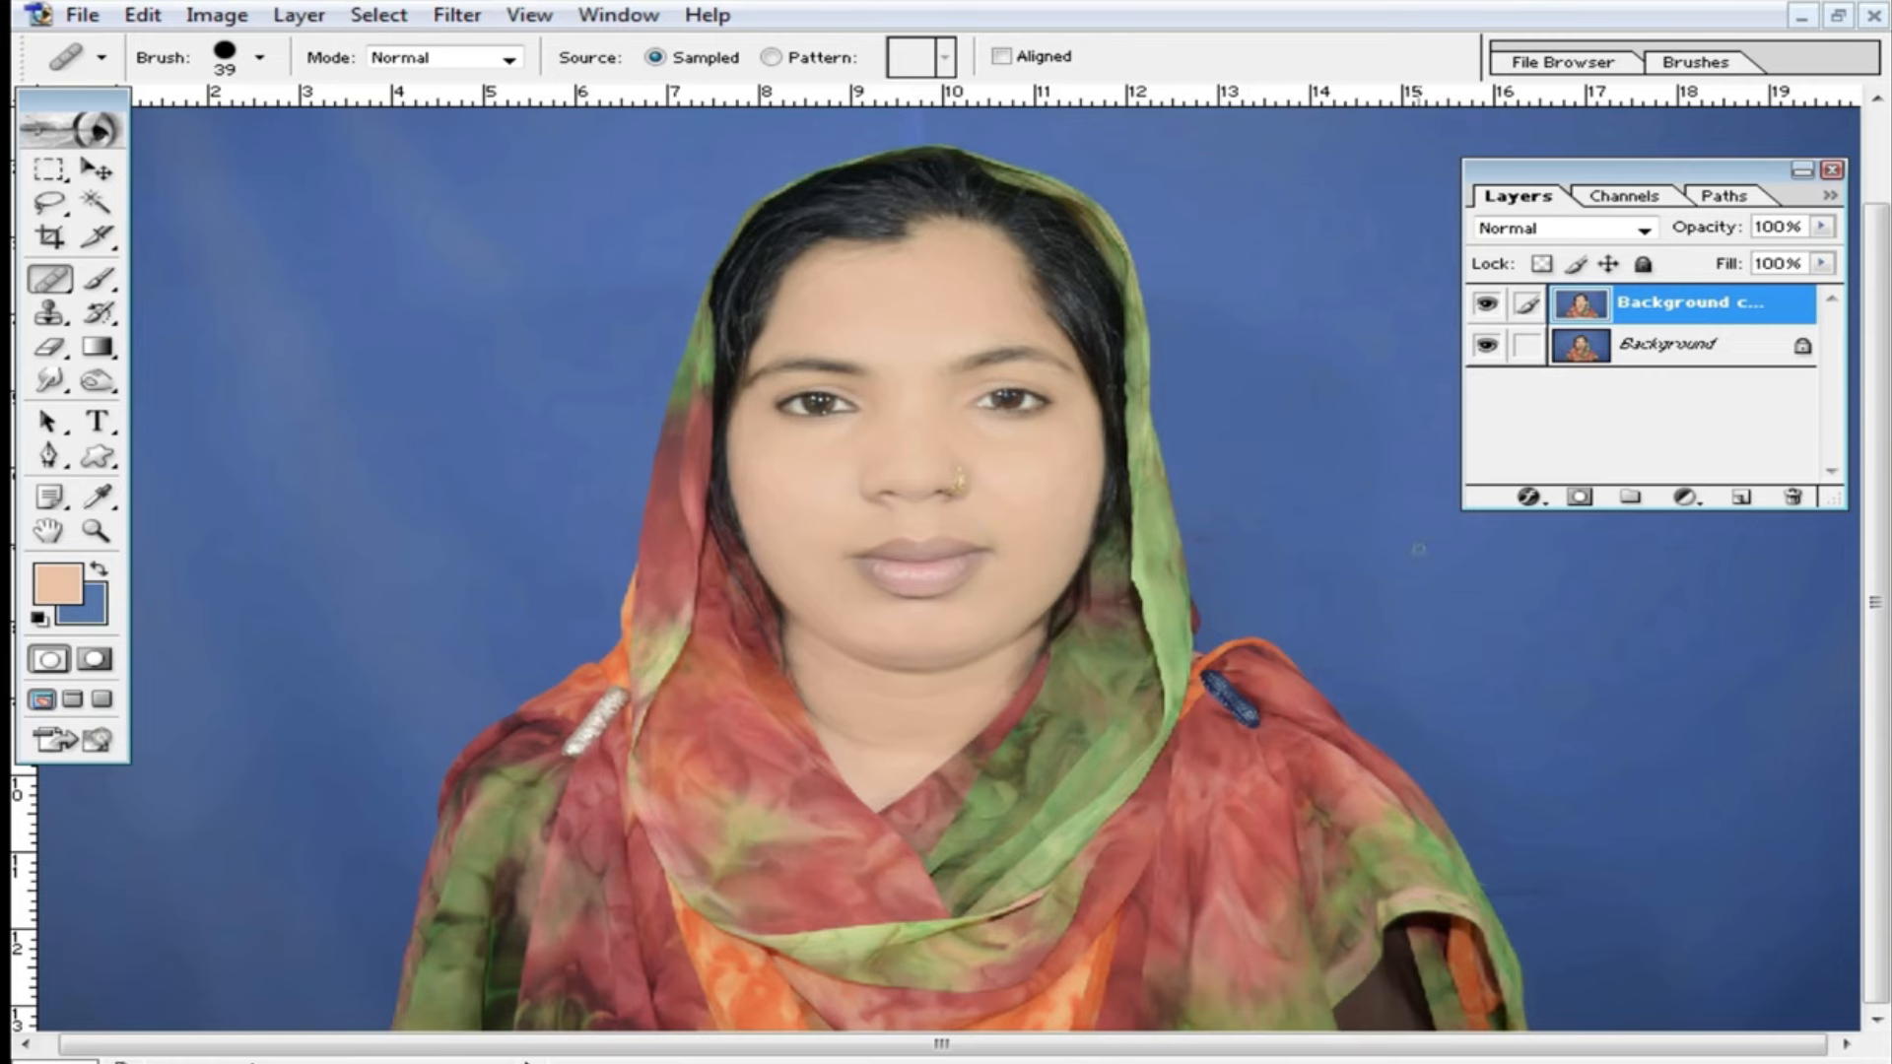
left_click(837, 562, "ctrl")
left_click(887, 583, "ctrl")
left_click(1145, 528, "ctrl")
left_click_drag(897, 318, 1060, 476)
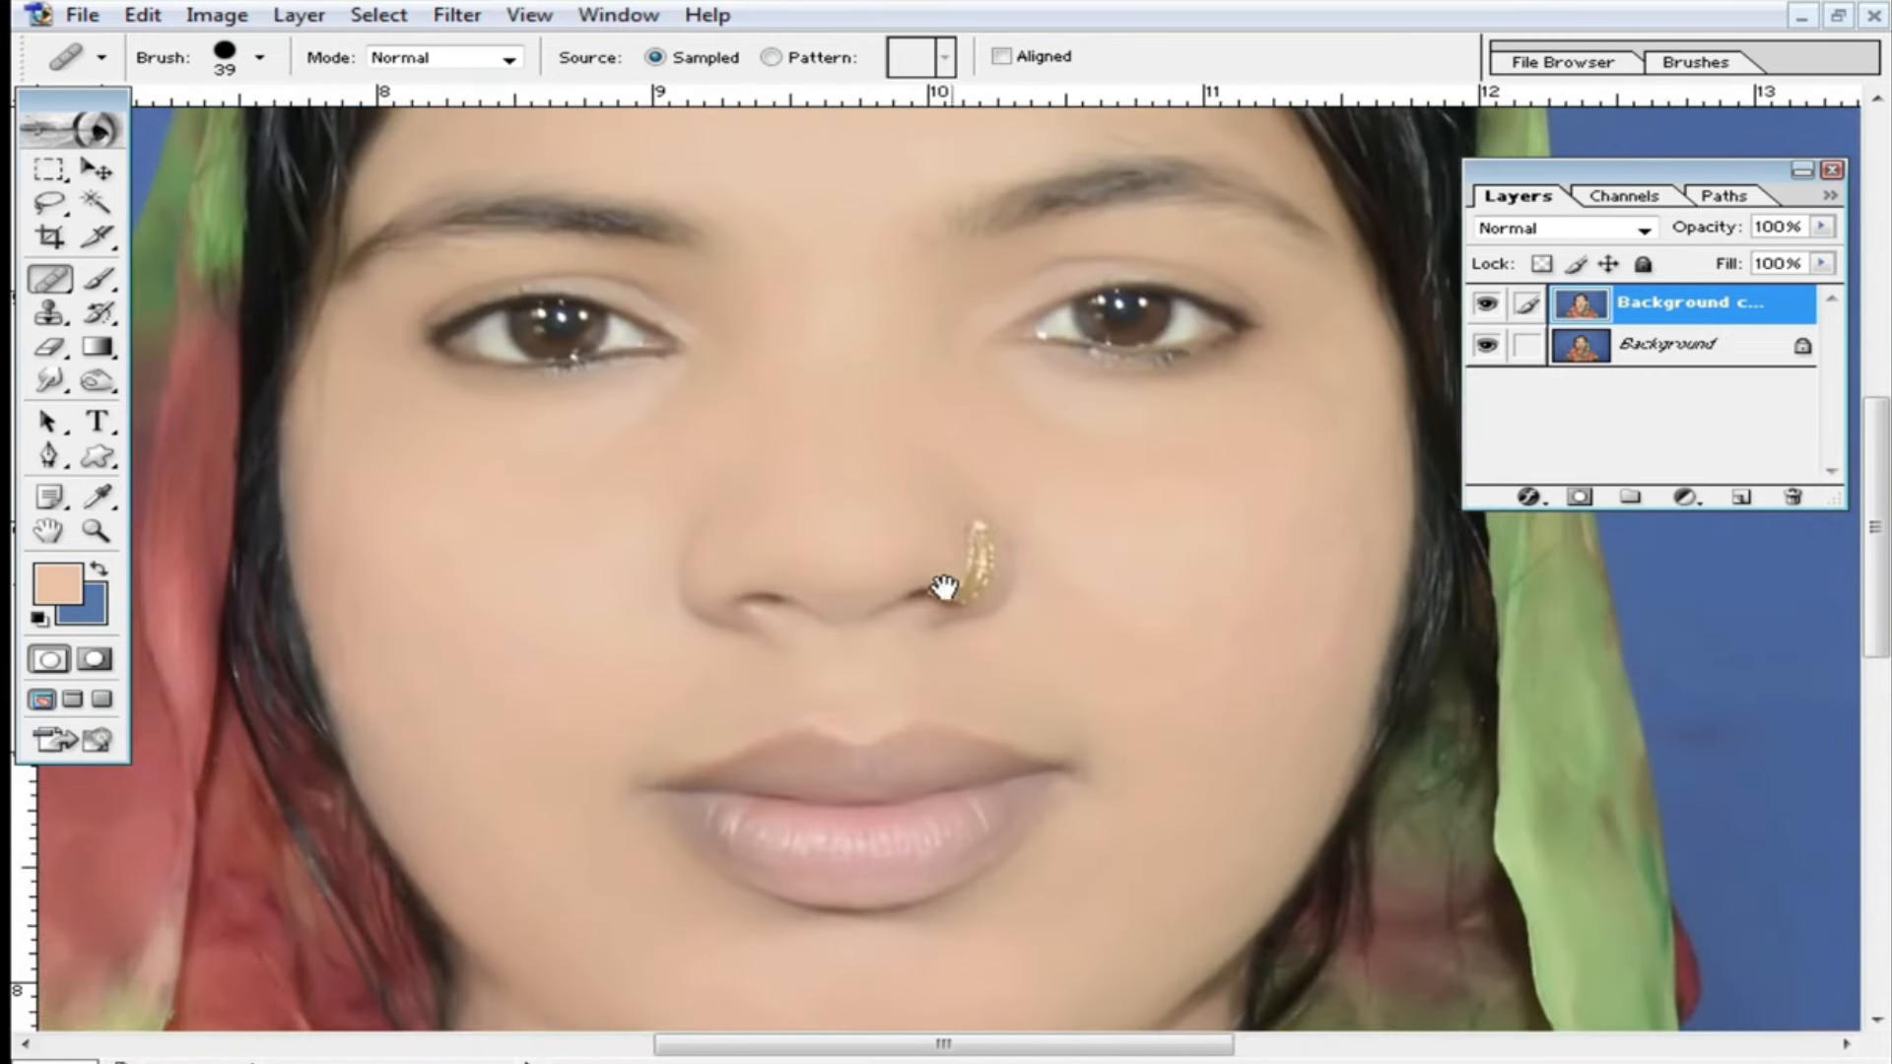
left_click_drag(907, 541, 920, 547)
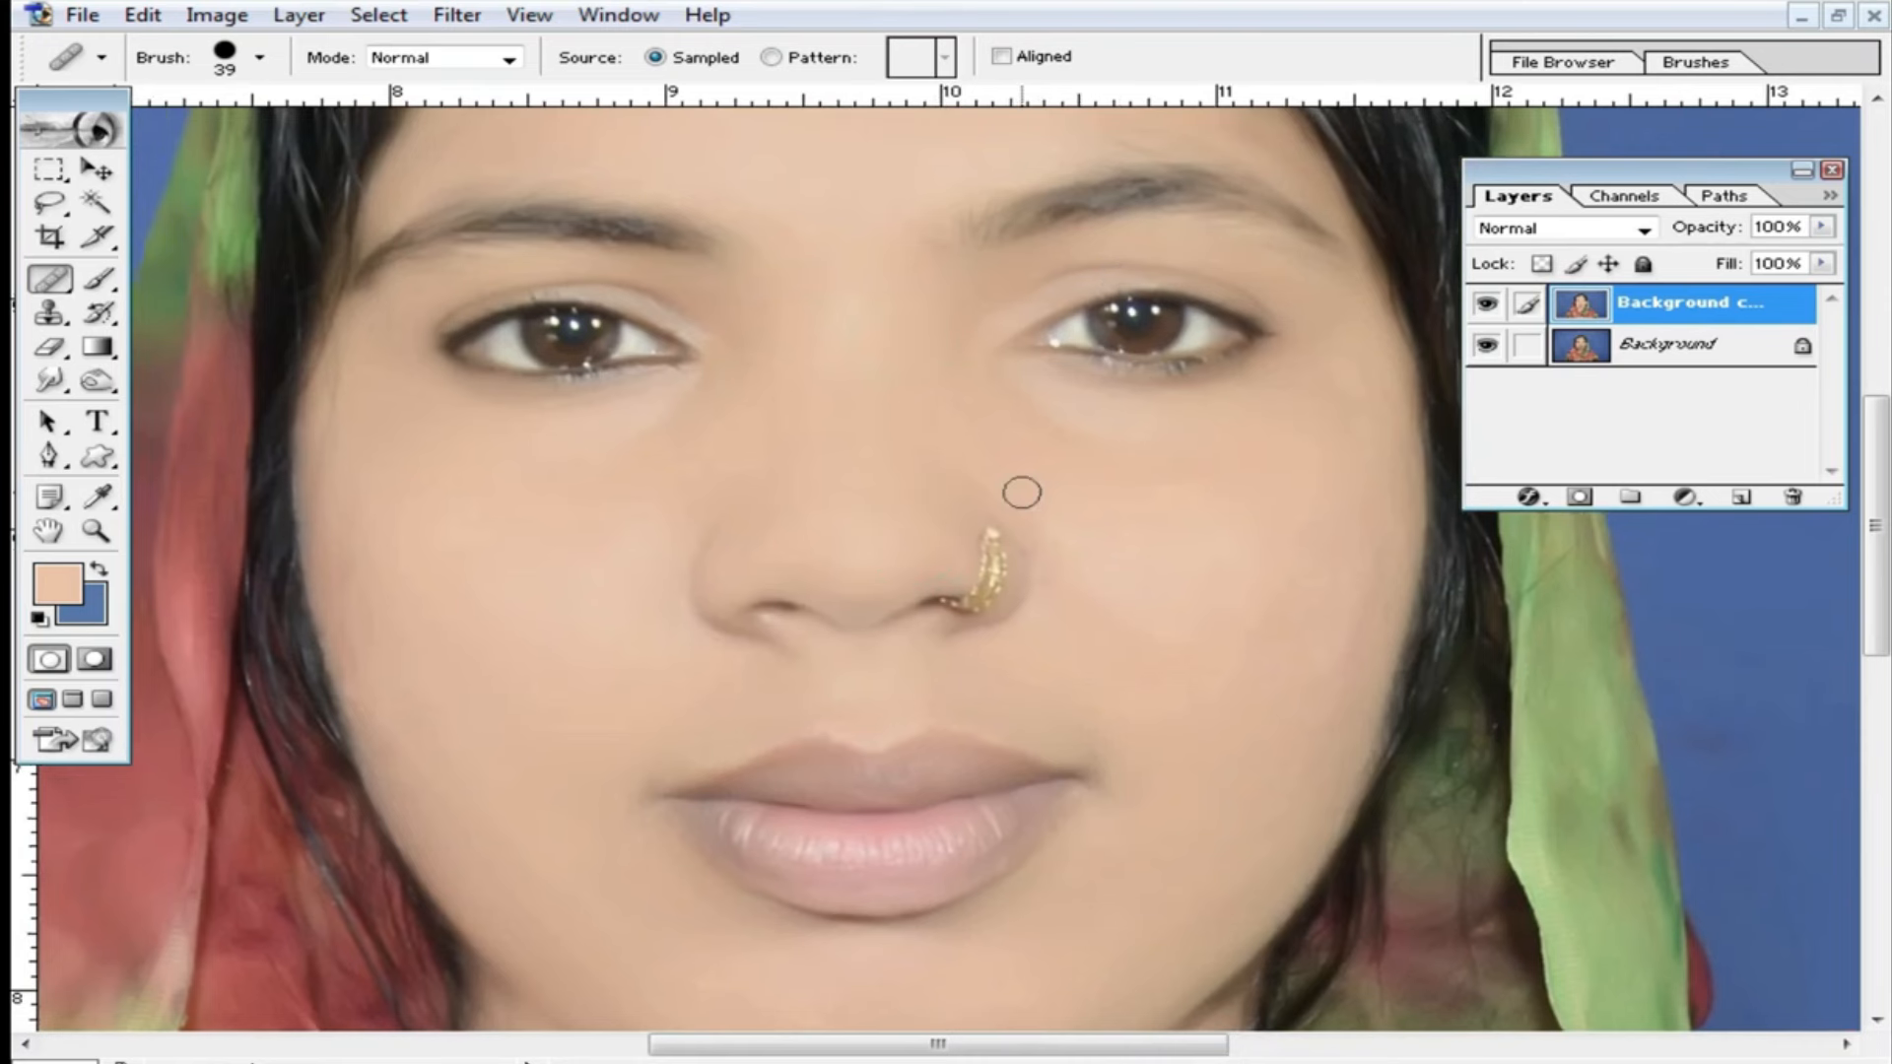
Add a dark reddish-brown Solid Color fill layer above the retouched layer and invert its mask to black.
scroll(895, 695, "down", 3)
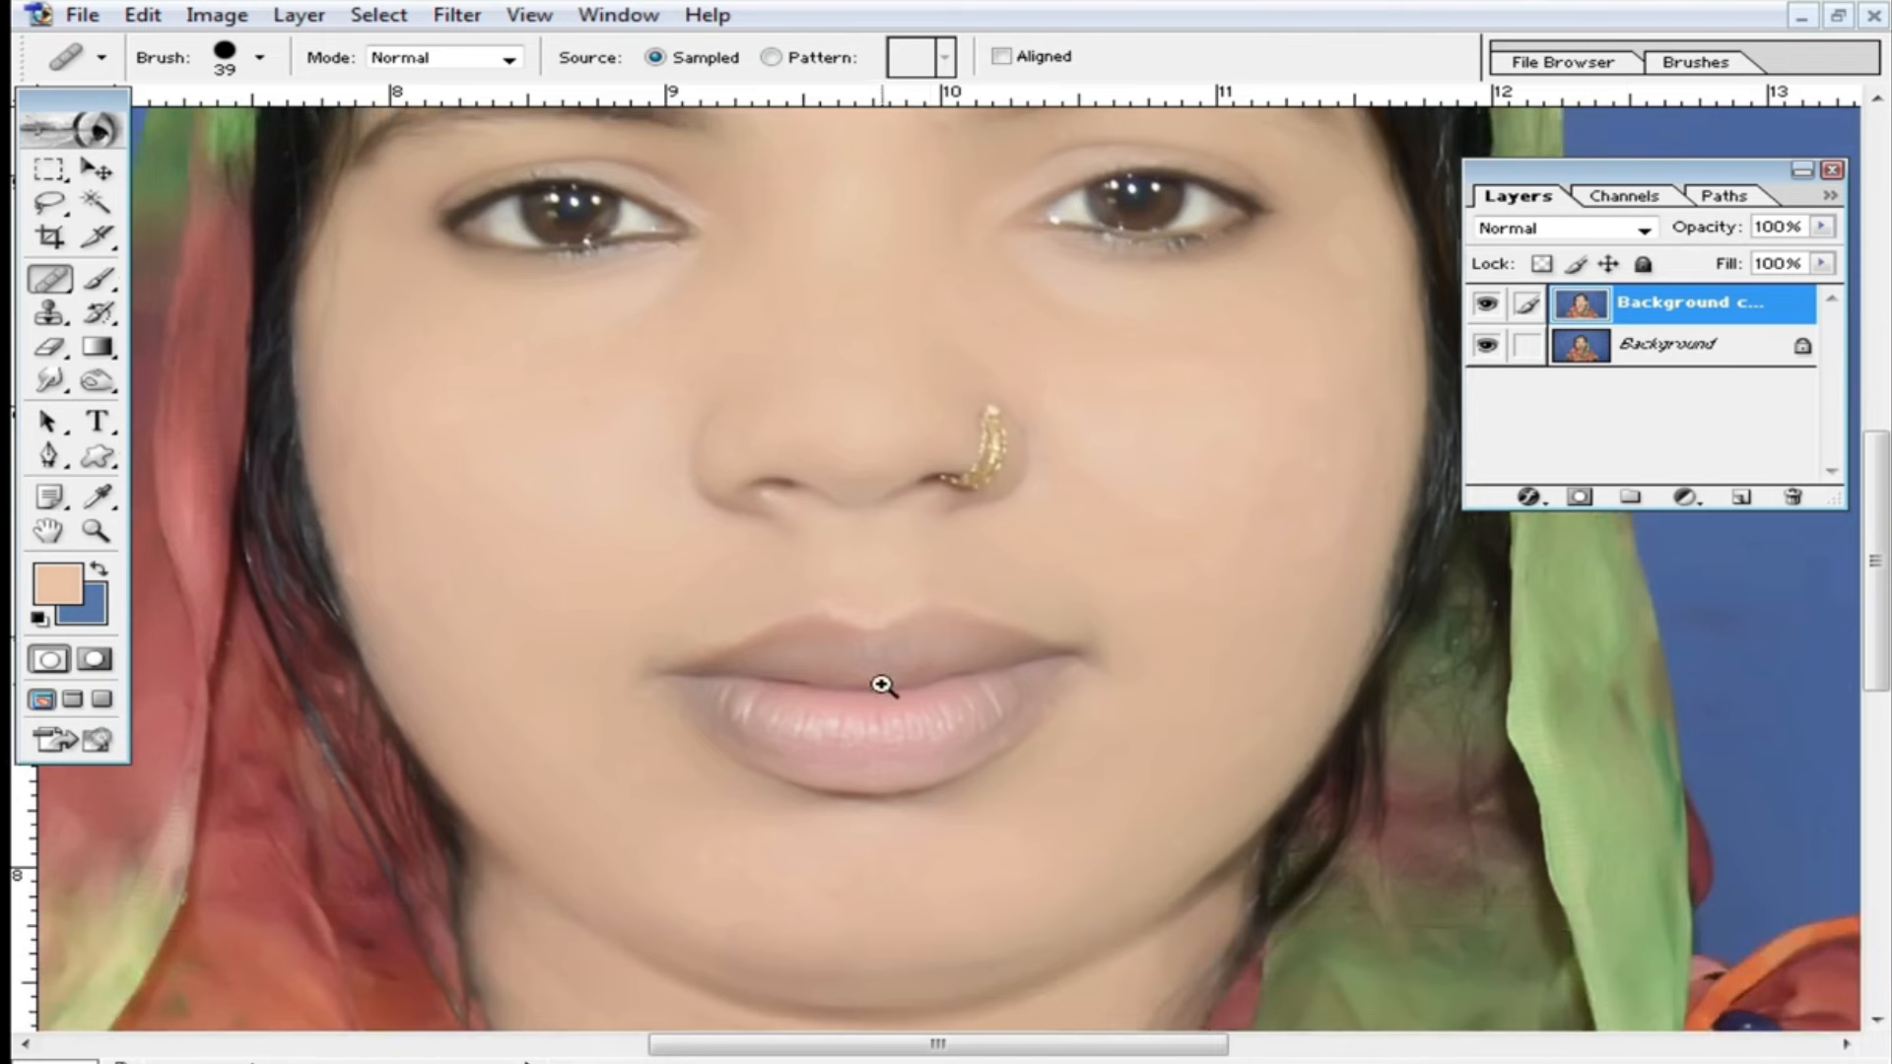
left_click(882, 685, "ctrl")
left_click_drag(1064, 589, 914, 659)
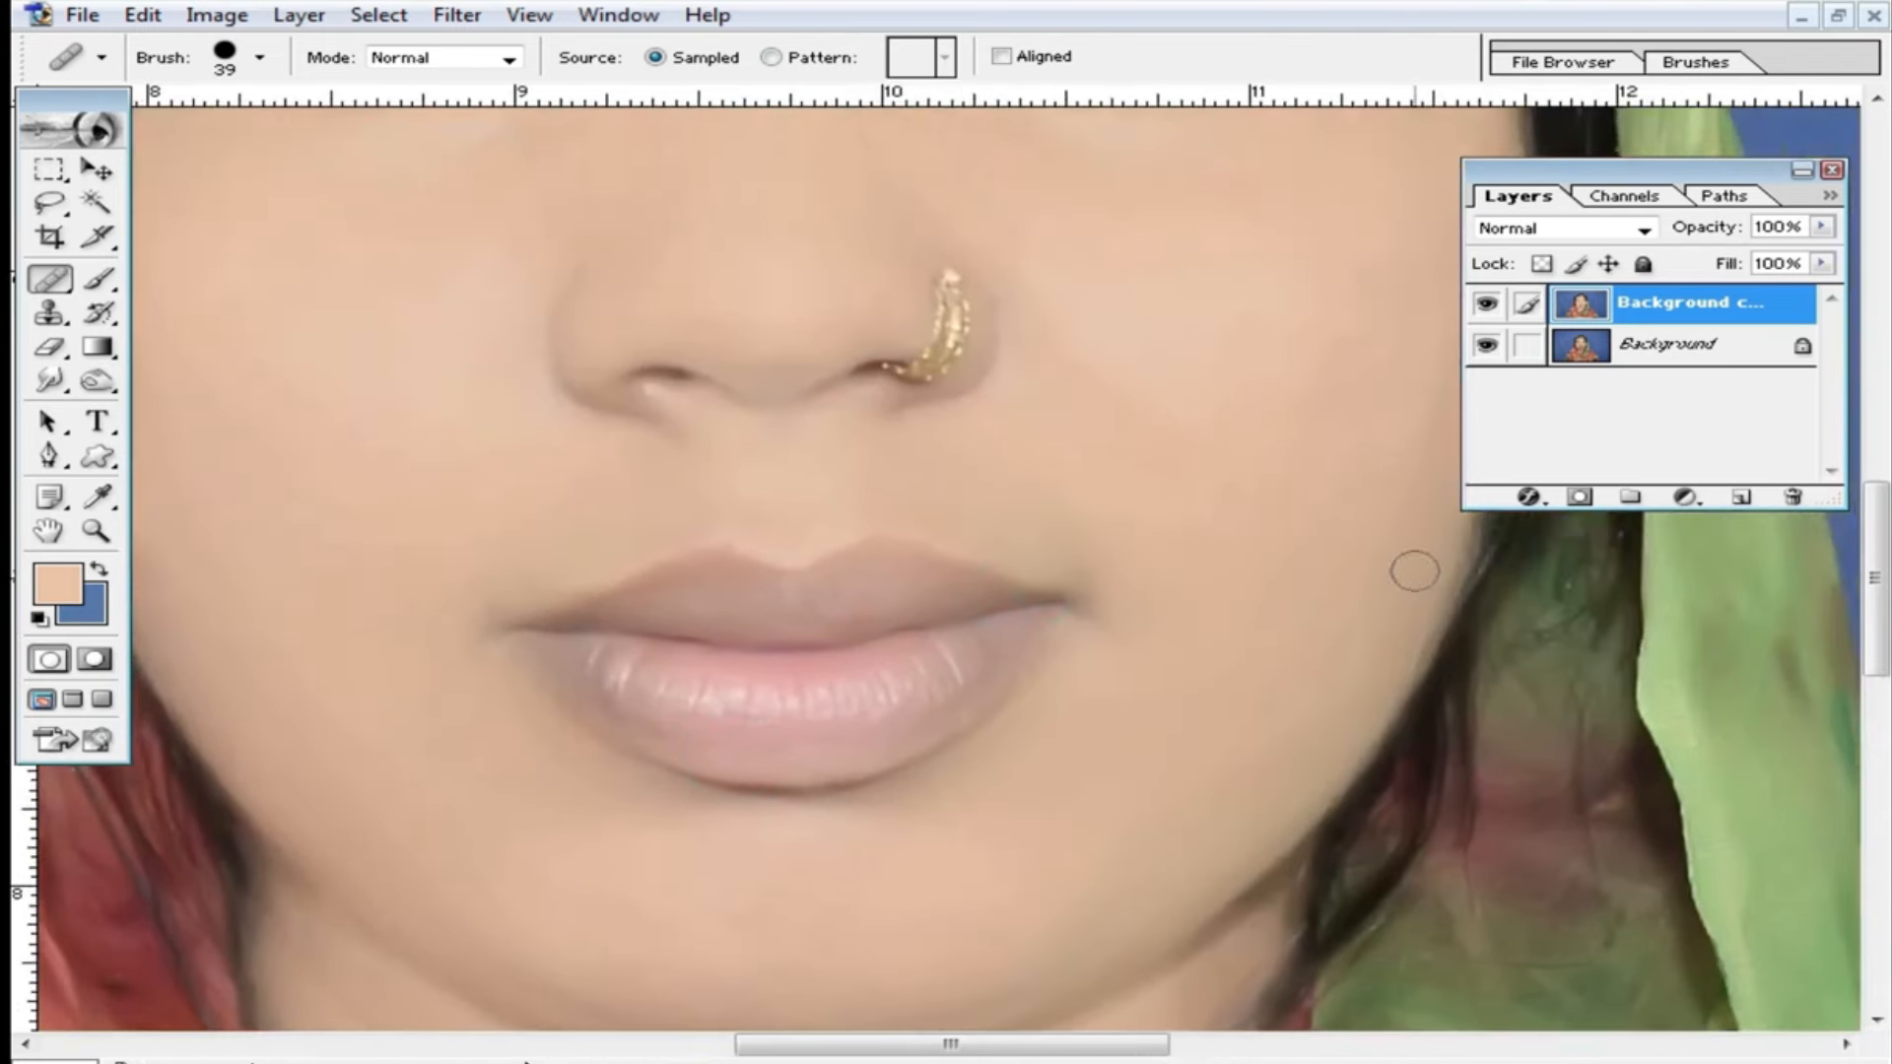
left_click(1687, 500)
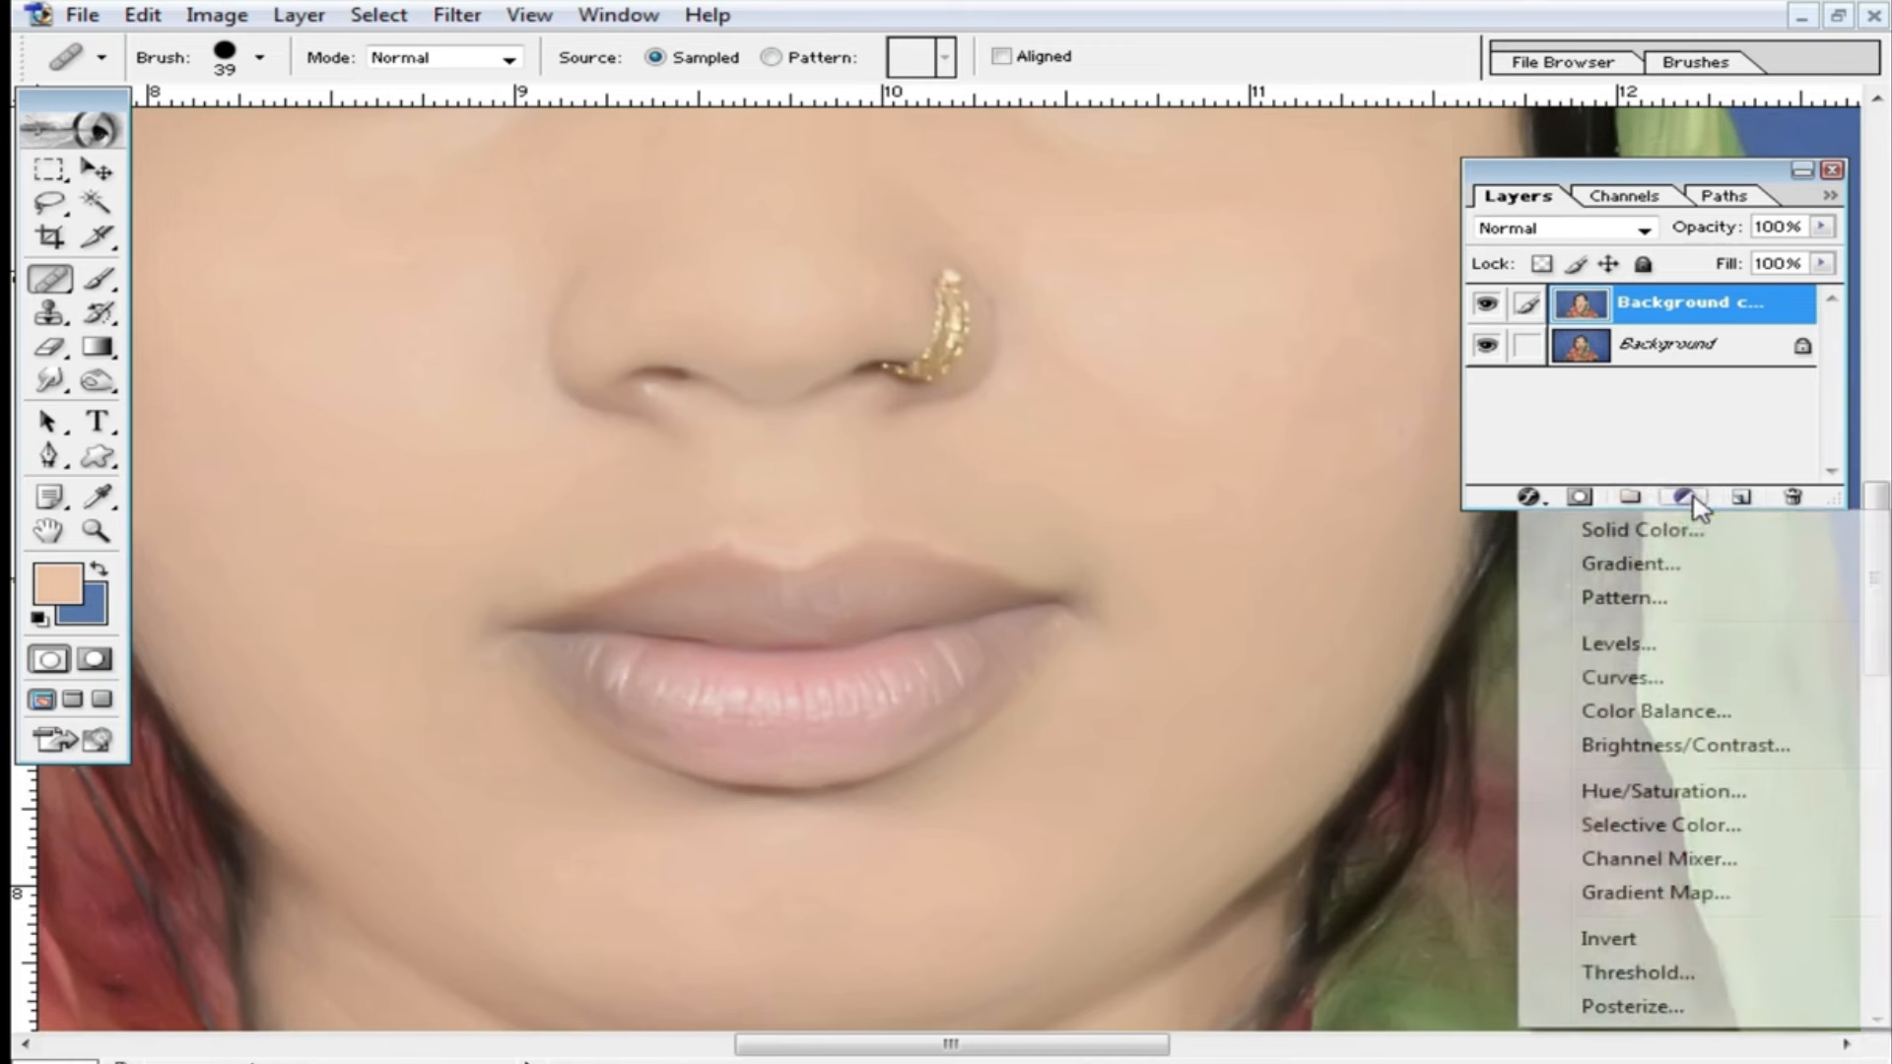
left_click(1673, 533)
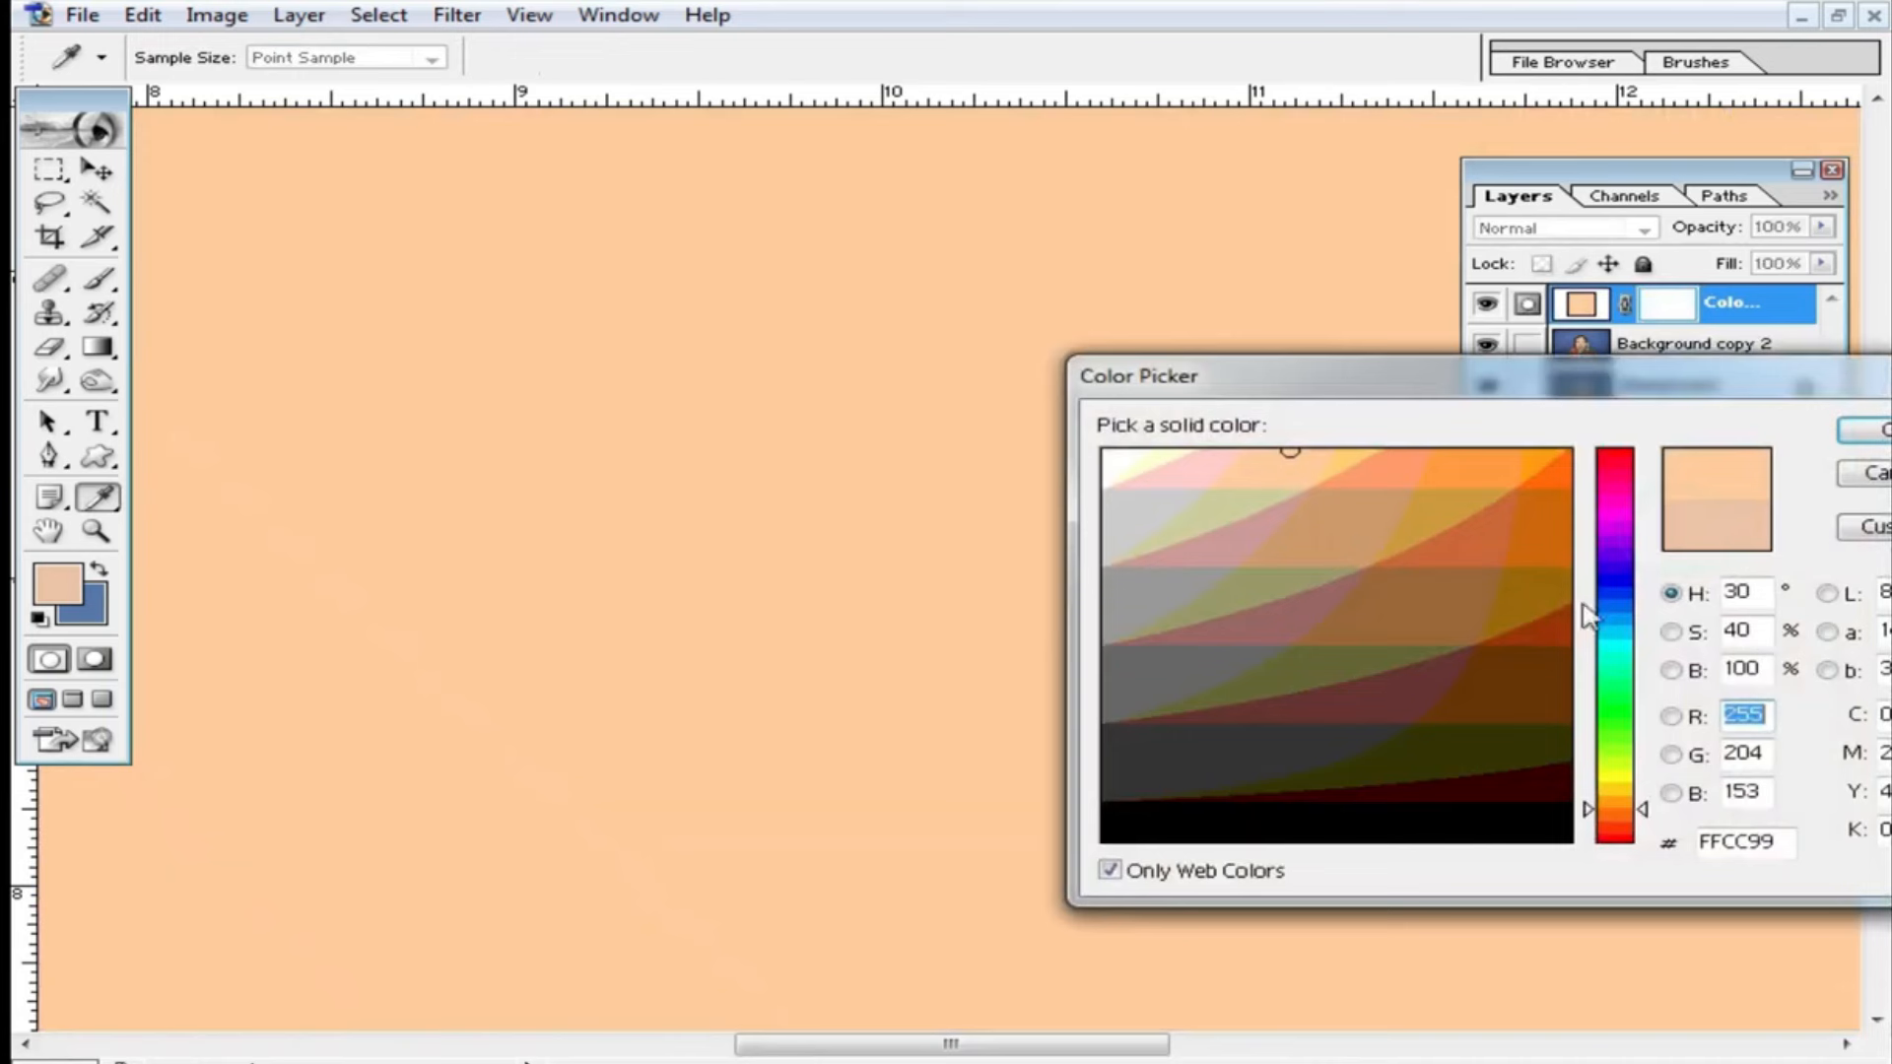
left_click(1550, 632)
left_click(1862, 430)
key("j")
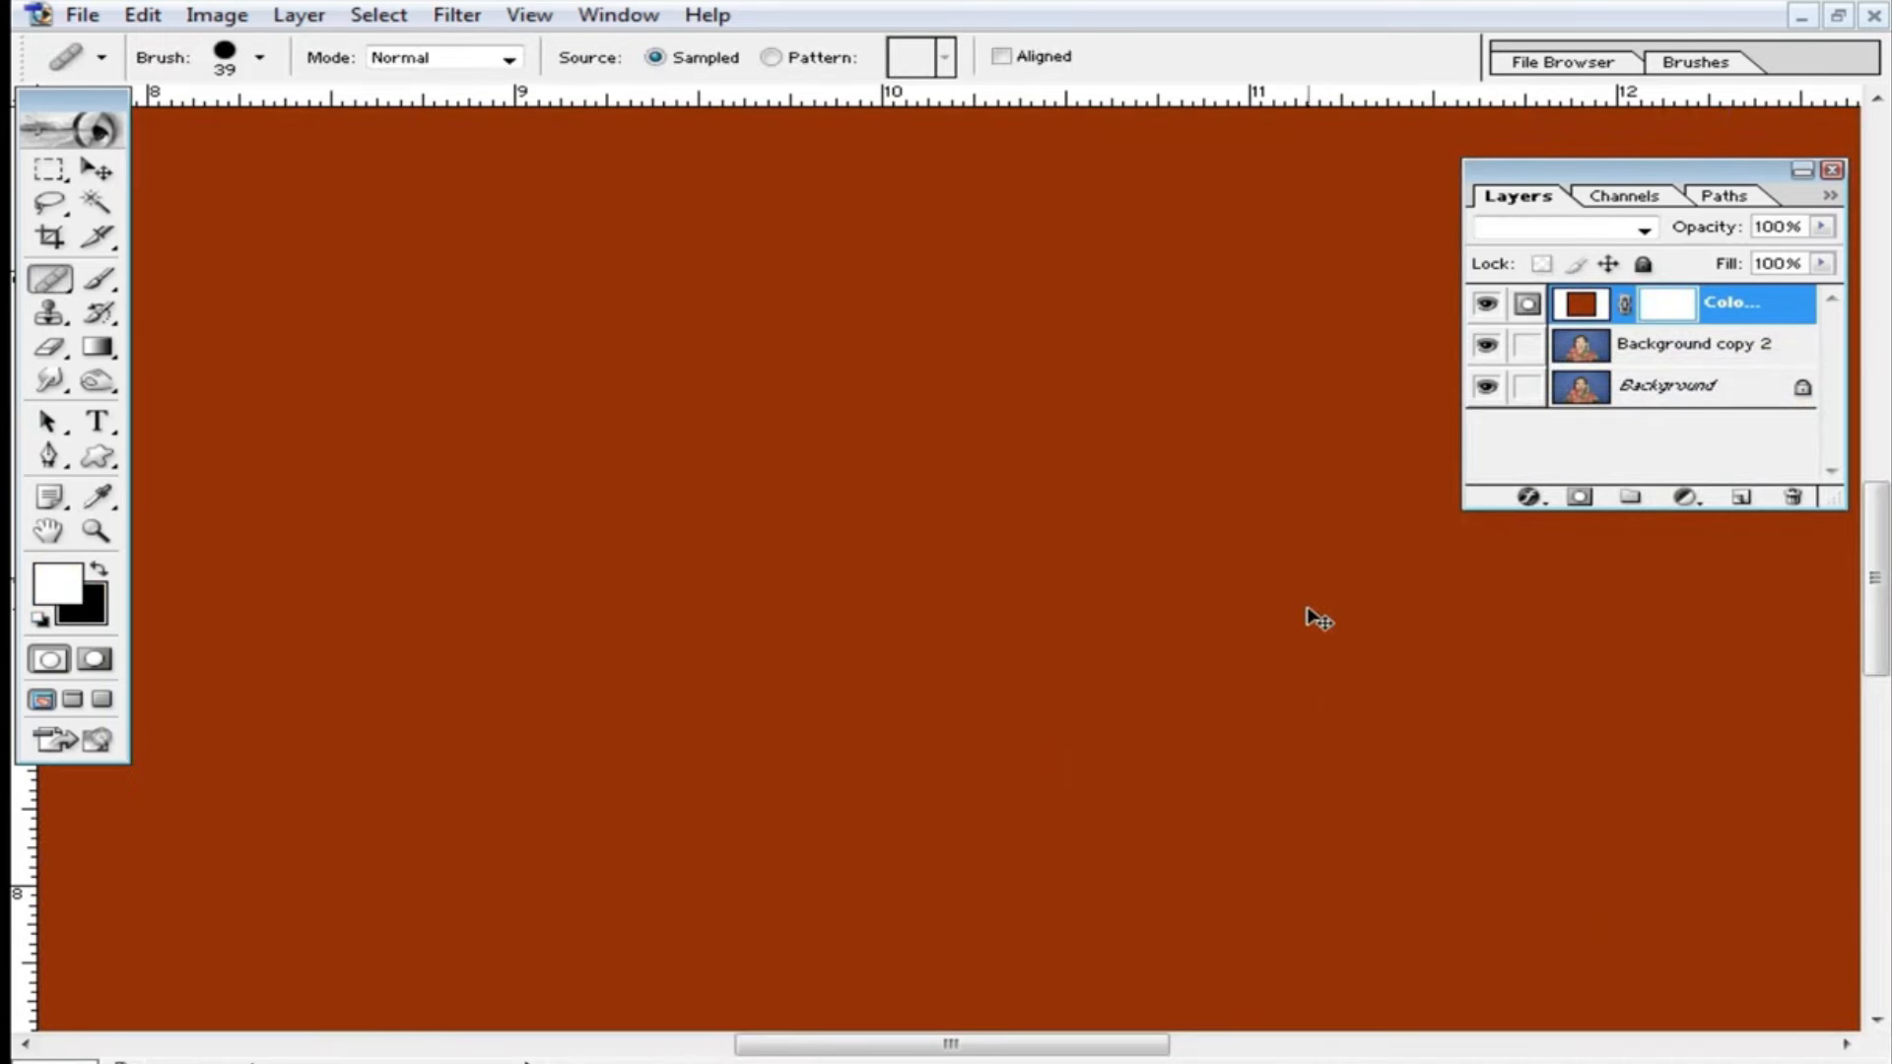
key("ctrl+i")
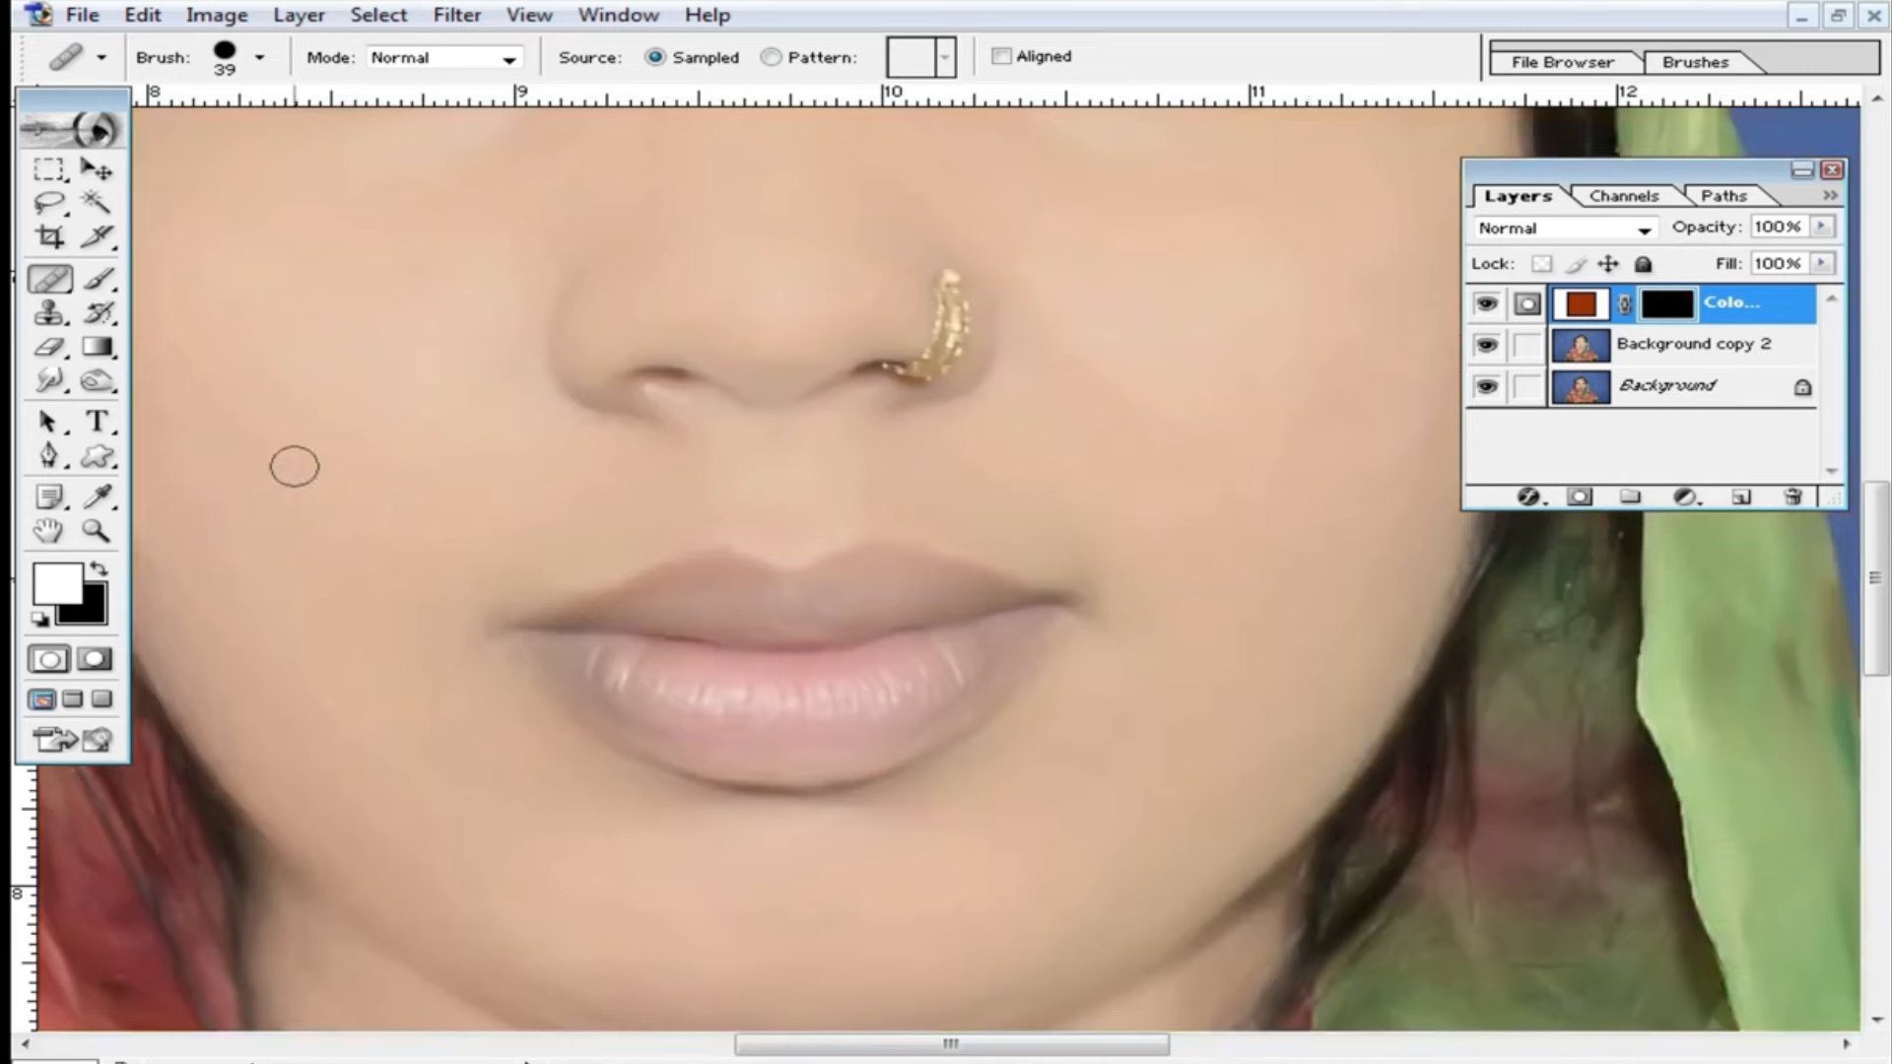
Outline both lips on the Solid Color layer's mask with a white 24 px brush at 100% opacity.
left_click(99, 280)
left_click(811, 680, "ctrl")
left_click_drag(929, 579, 822, 635)
left_click(867, 558, "ctrl")
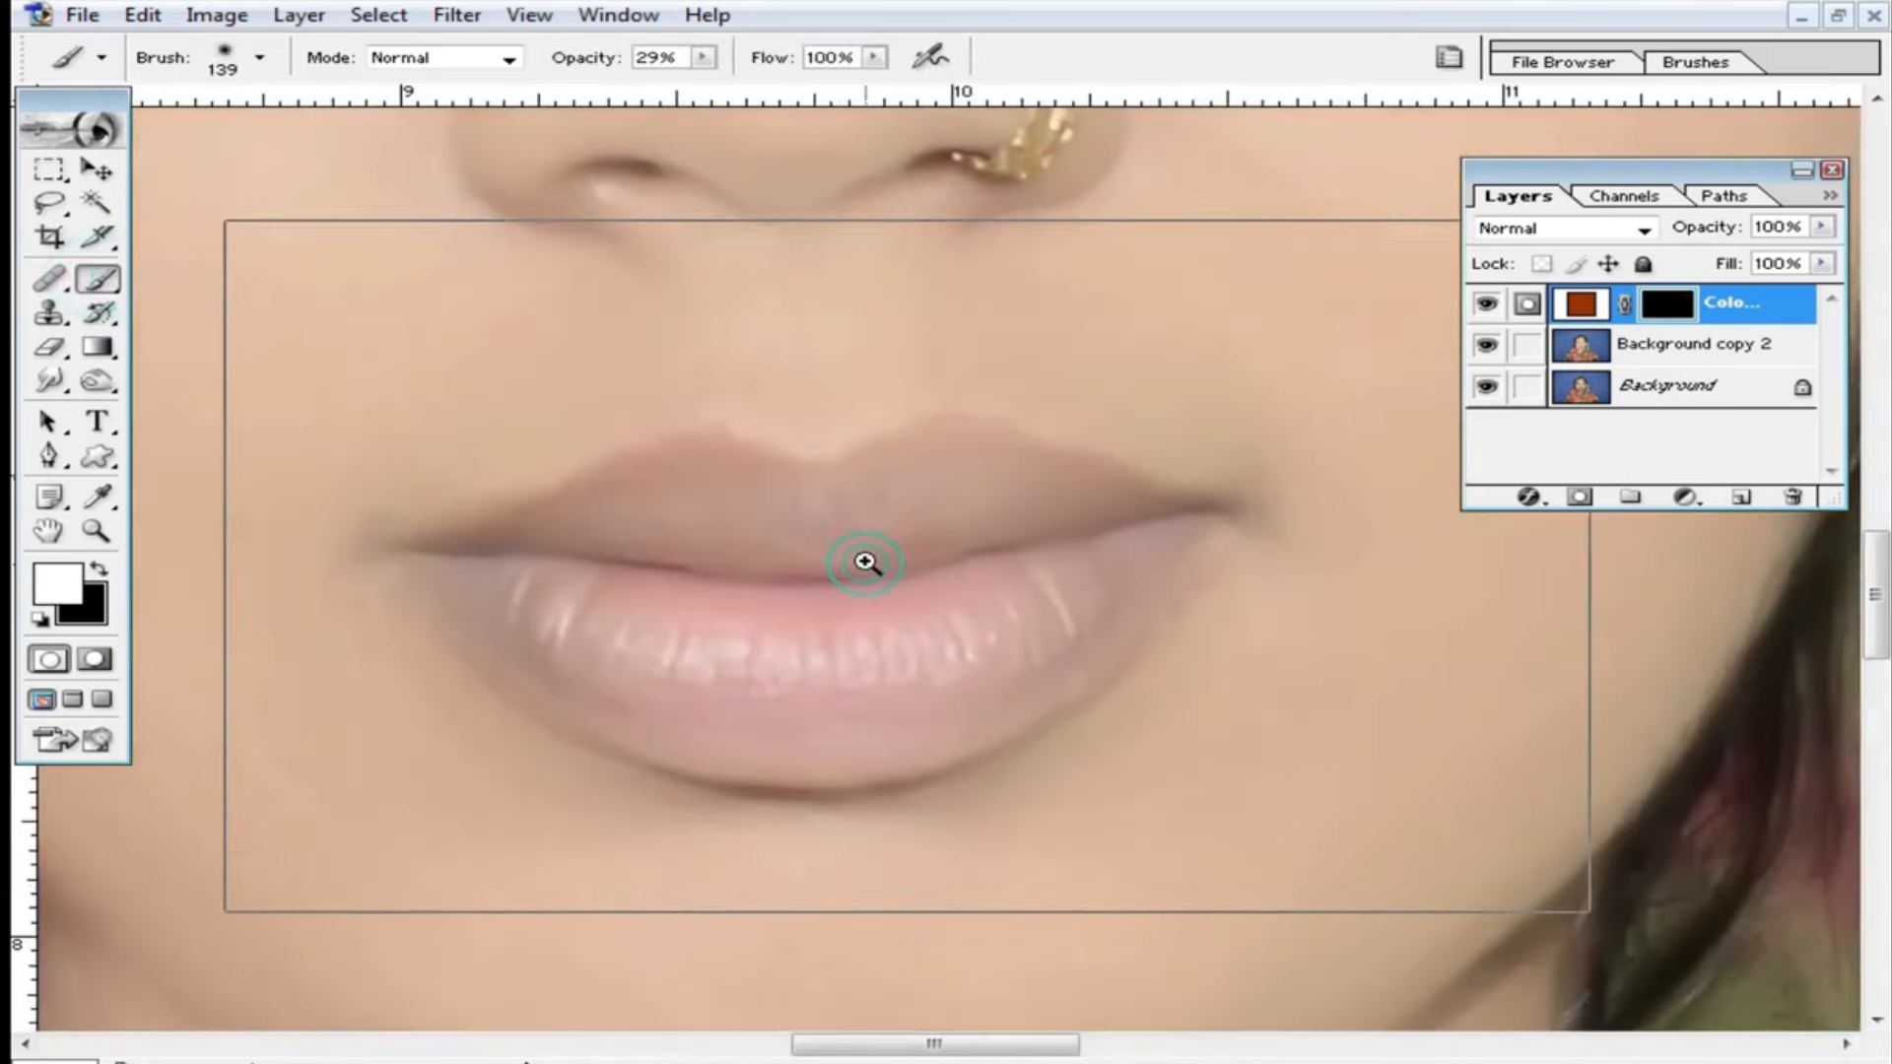
right_click(868, 558)
left_click_drag(1140, 579, 967, 581)
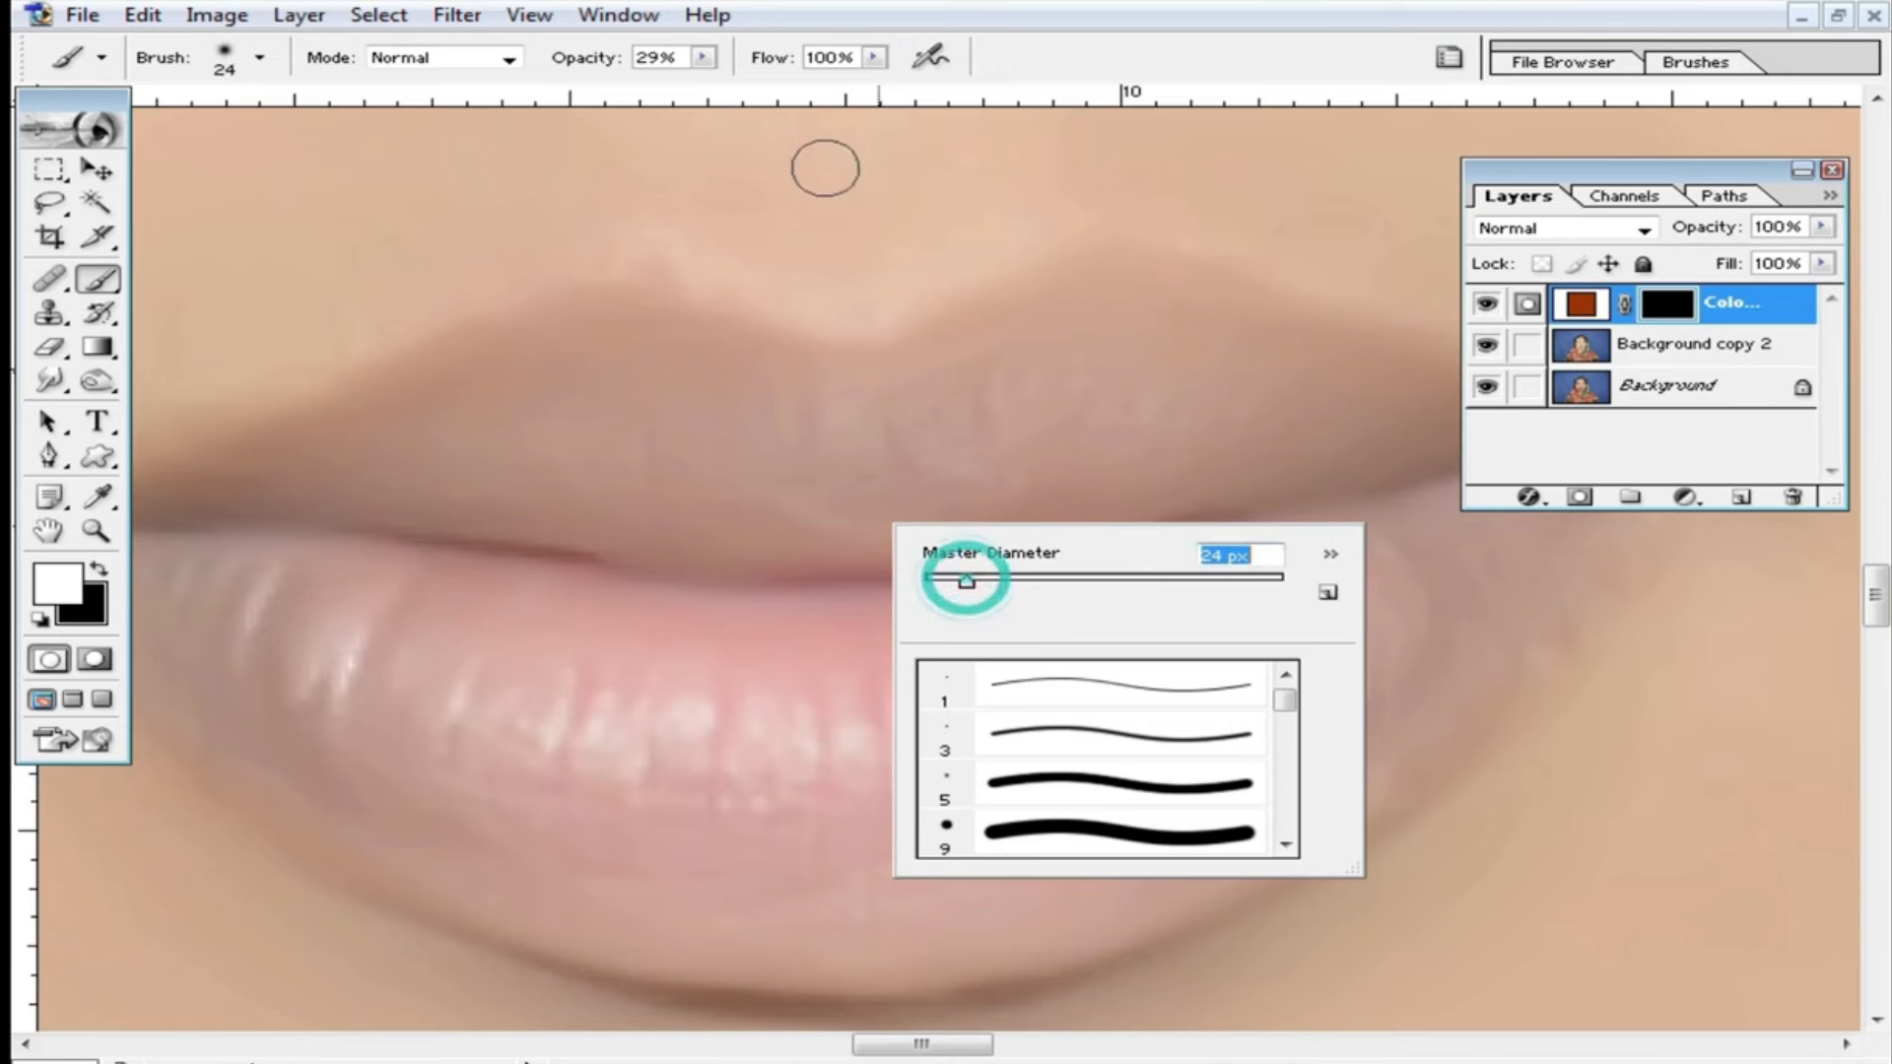
left_click(703, 60)
left_click_drag(705, 89, 845, 108)
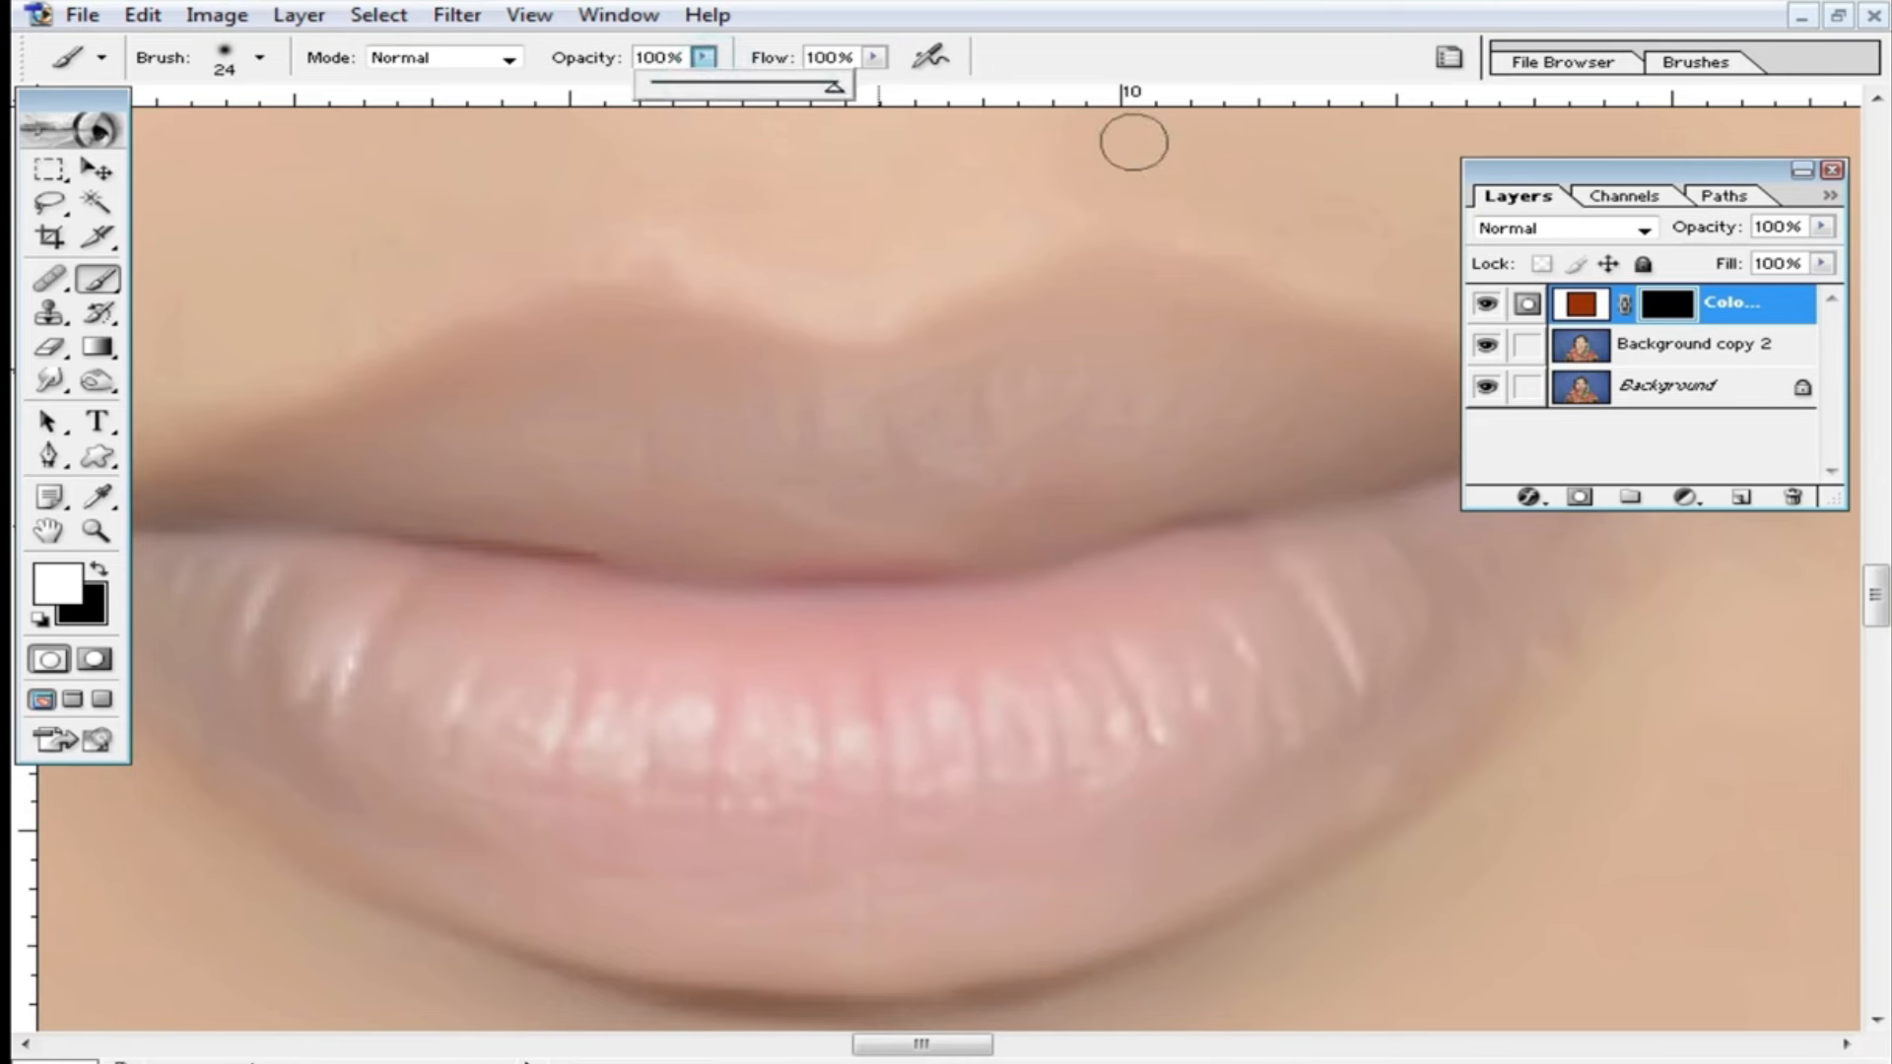
left_click(1009, 498, "alt")
mouse_move(988, 507)
left_mouse_down()
mouse_move(933, 579)
mouse_move(892, 537)
mouse_move(1015, 540)
mouse_move(1182, 603)
mouse_move(1200, 631)
mouse_move(1093, 744)
mouse_move(934, 830)
mouse_move(755, 846)
mouse_move(552, 764)
mouse_move(410, 668)
mouse_move(586, 572)
mouse_move(704, 556)
mouse_move(837, 594)
mouse_move(849, 619)
left_mouse_up()
mouse_move(475, 639)
left_mouse_down()
mouse_move(591, 562)
mouse_move(689, 541)
mouse_move(781, 553)
mouse_move(877, 635)
left_mouse_up()
scroll(1079, 605, "down", 3)
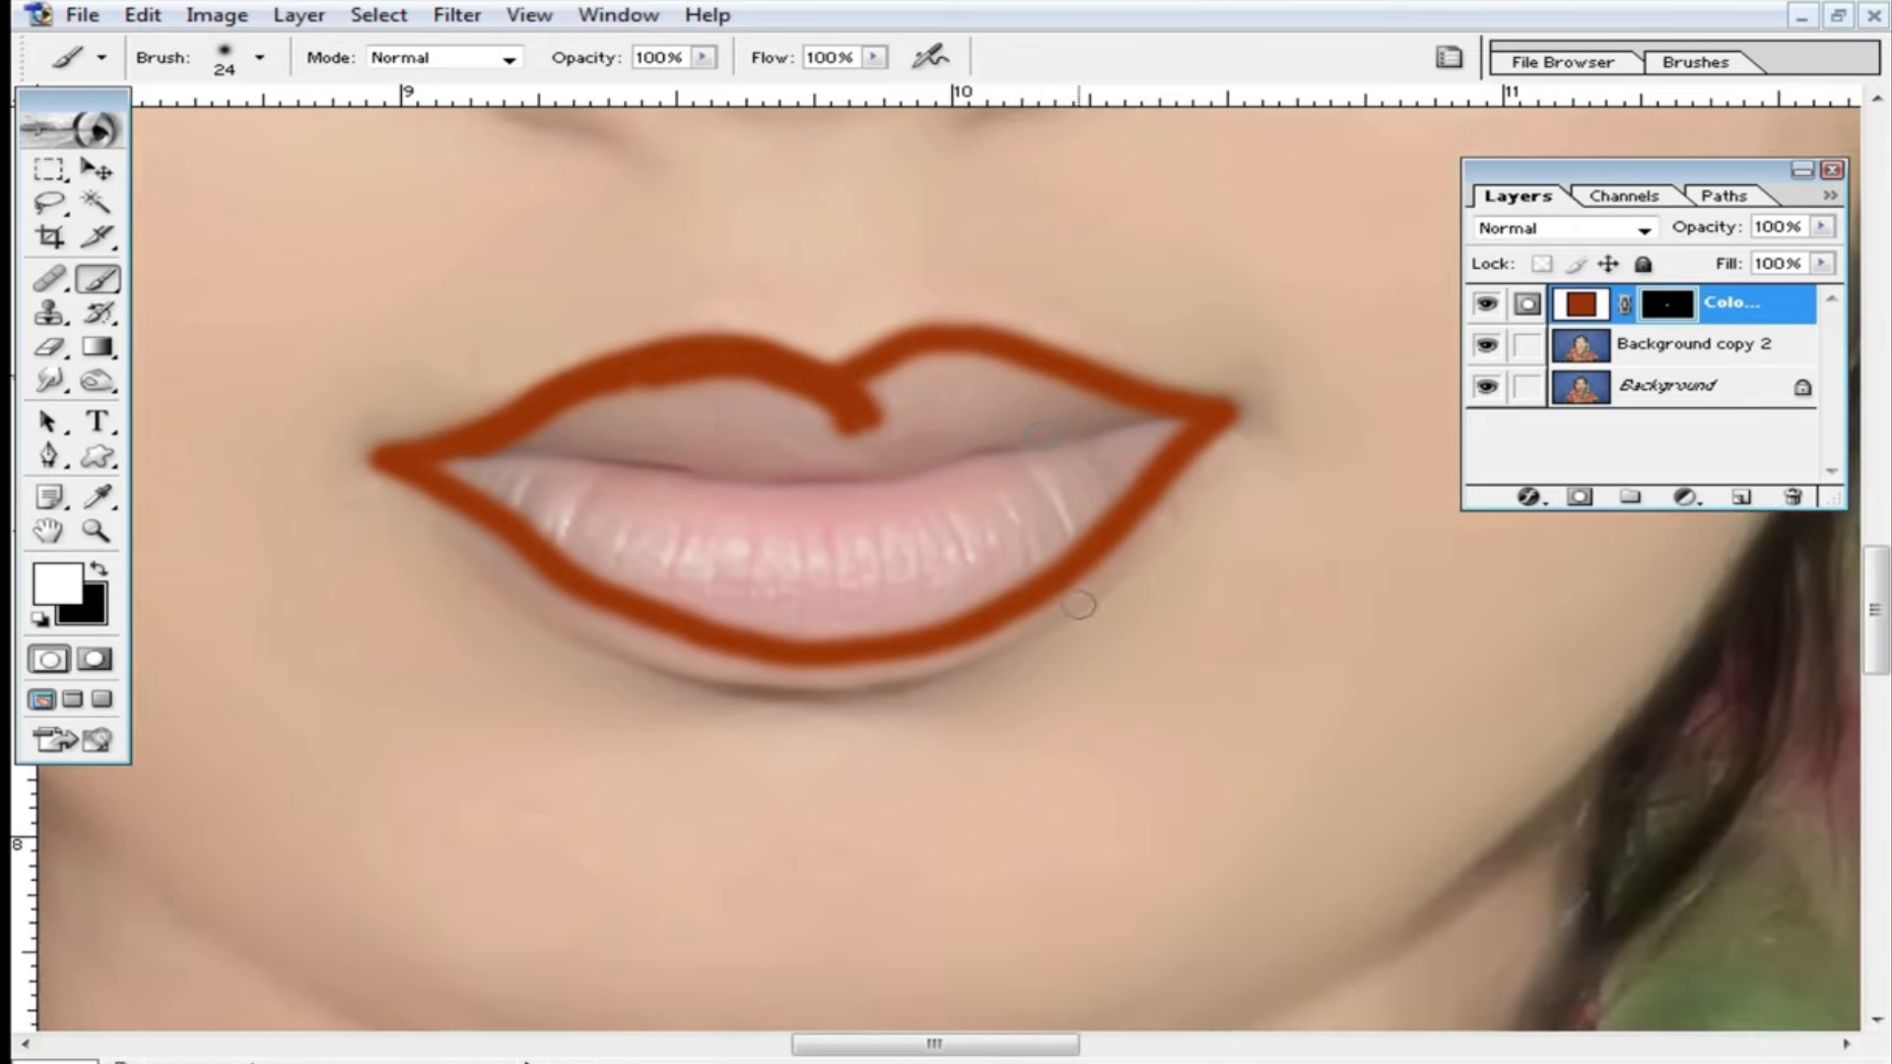
Thicken the painted outline inward along the lower lip and extend it at the left corner of the mouth.
mouse_move(408, 477)
left_mouse_down()
mouse_move(583, 592)
mouse_move(746, 647)
mouse_move(823, 647)
left_mouse_up()
mouse_move(410, 473)
left_mouse_down()
mouse_move(765, 607)
mouse_move(525, 527)
mouse_move(682, 612)
mouse_move(785, 623)
left_mouse_up()
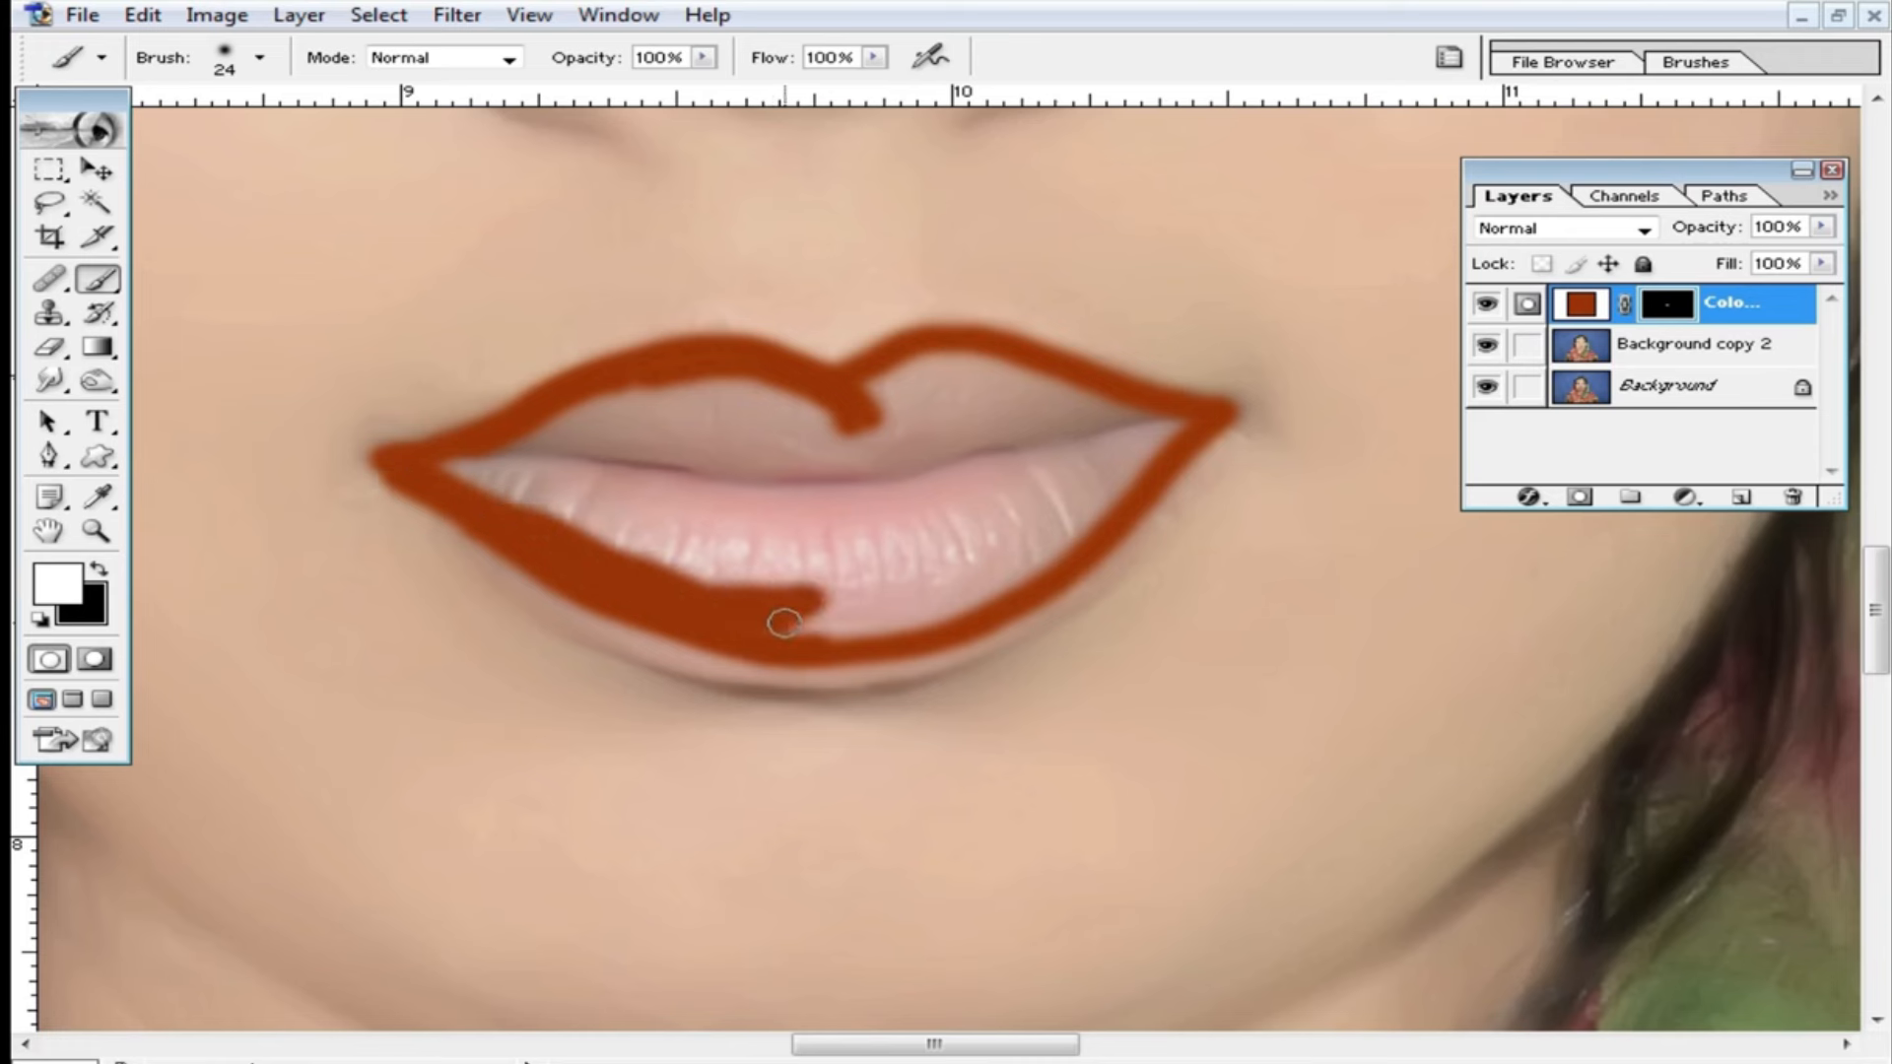
left_click_drag(373, 463, 432, 490)
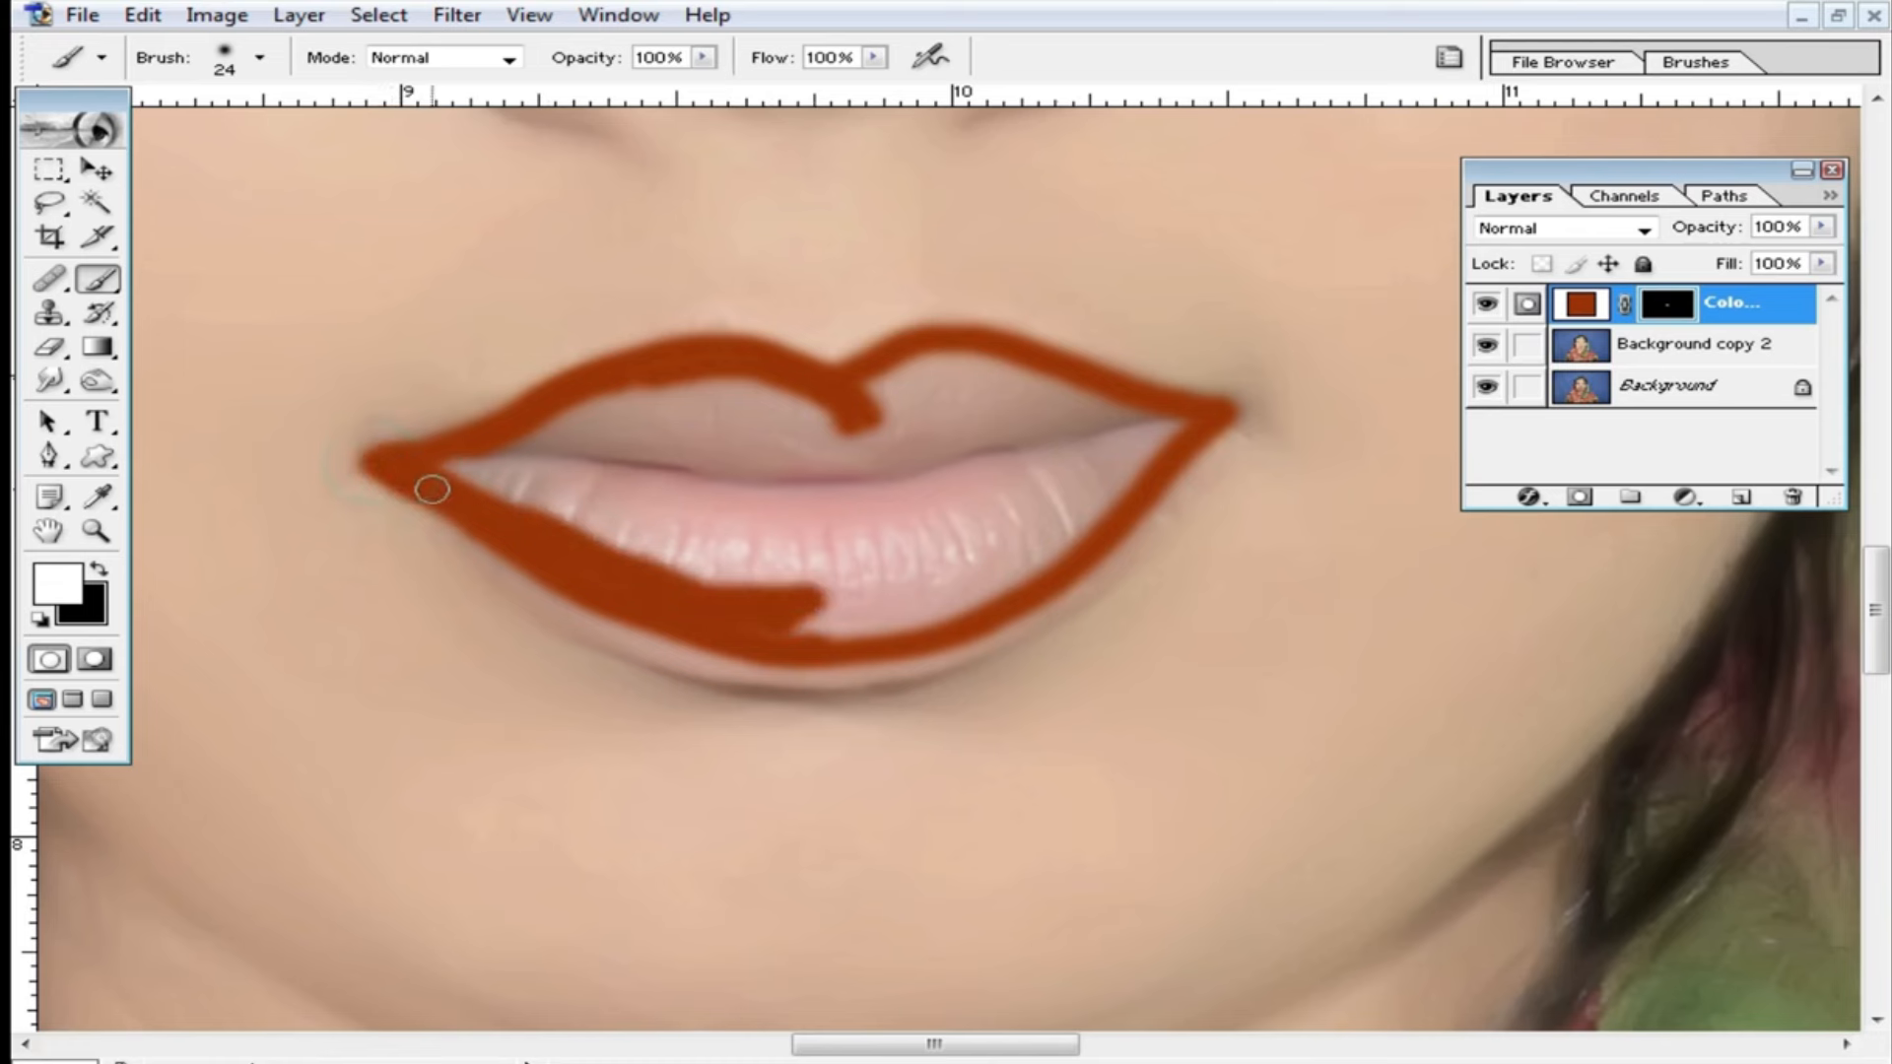
mouse_move(655, 583)
left_mouse_down()
mouse_move(763, 619)
mouse_move(912, 612)
left_mouse_up()
Fill the remaining area of the upper and lower lips inside the outline on the mask.
left_click(1128, 496, "ctrl")
right_click(781, 549)
mouse_move(650, 415)
left_mouse_down()
mouse_move(577, 345)
mouse_move(690, 296)
mouse_move(841, 308)
mouse_move(1001, 371)
mouse_move(1114, 381)
mouse_move(765, 634)
mouse_move(931, 596)
mouse_move(1022, 443)
mouse_move(710, 650)
left_mouse_up()
left_click_drag(710, 650, 916, 483)
right_click(887, 350)
left_click_drag(998, 412, 972, 410)
mouse_move(781, 317)
left_mouse_down()
mouse_move(1048, 295)
mouse_move(895, 473)
mouse_move(989, 405)
left_mouse_up()
left_click_drag(1113, 308, 1145, 381)
mouse_move(990, 312)
left_mouse_down()
mouse_move(1124, 332)
mouse_move(1136, 460)
mouse_move(1198, 379)
left_mouse_up()
mouse_move(1010, 436)
left_mouse_down()
mouse_move(712, 537)
mouse_move(1140, 587)
mouse_move(595, 723)
mouse_move(929, 587)
mouse_move(734, 578)
left_mouse_up()
mouse_move(747, 578)
left_mouse_down()
mouse_move(1061, 609)
mouse_move(1225, 578)
mouse_move(841, 519)
mouse_move(1047, 401)
mouse_move(1042, 361)
mouse_move(700, 299)
mouse_move(313, 410)
mouse_move(640, 552)
mouse_move(375, 433)
mouse_move(854, 313)
mouse_move(1140, 413)
mouse_move(1085, 612)
mouse_move(422, 503)
mouse_move(532, 317)
mouse_move(547, 323)
left_mouse_up()
Touch up the mask along the lower lip's edge and corners with a white 25 px brush.
left_click(815, 414, "ctrl+alt")
mouse_move(1085, 608)
left_mouse_down()
mouse_move(789, 528)
mouse_move(806, 576)
left_mouse_up()
left_click(760, 568, "ctrl")
right_click(739, 523)
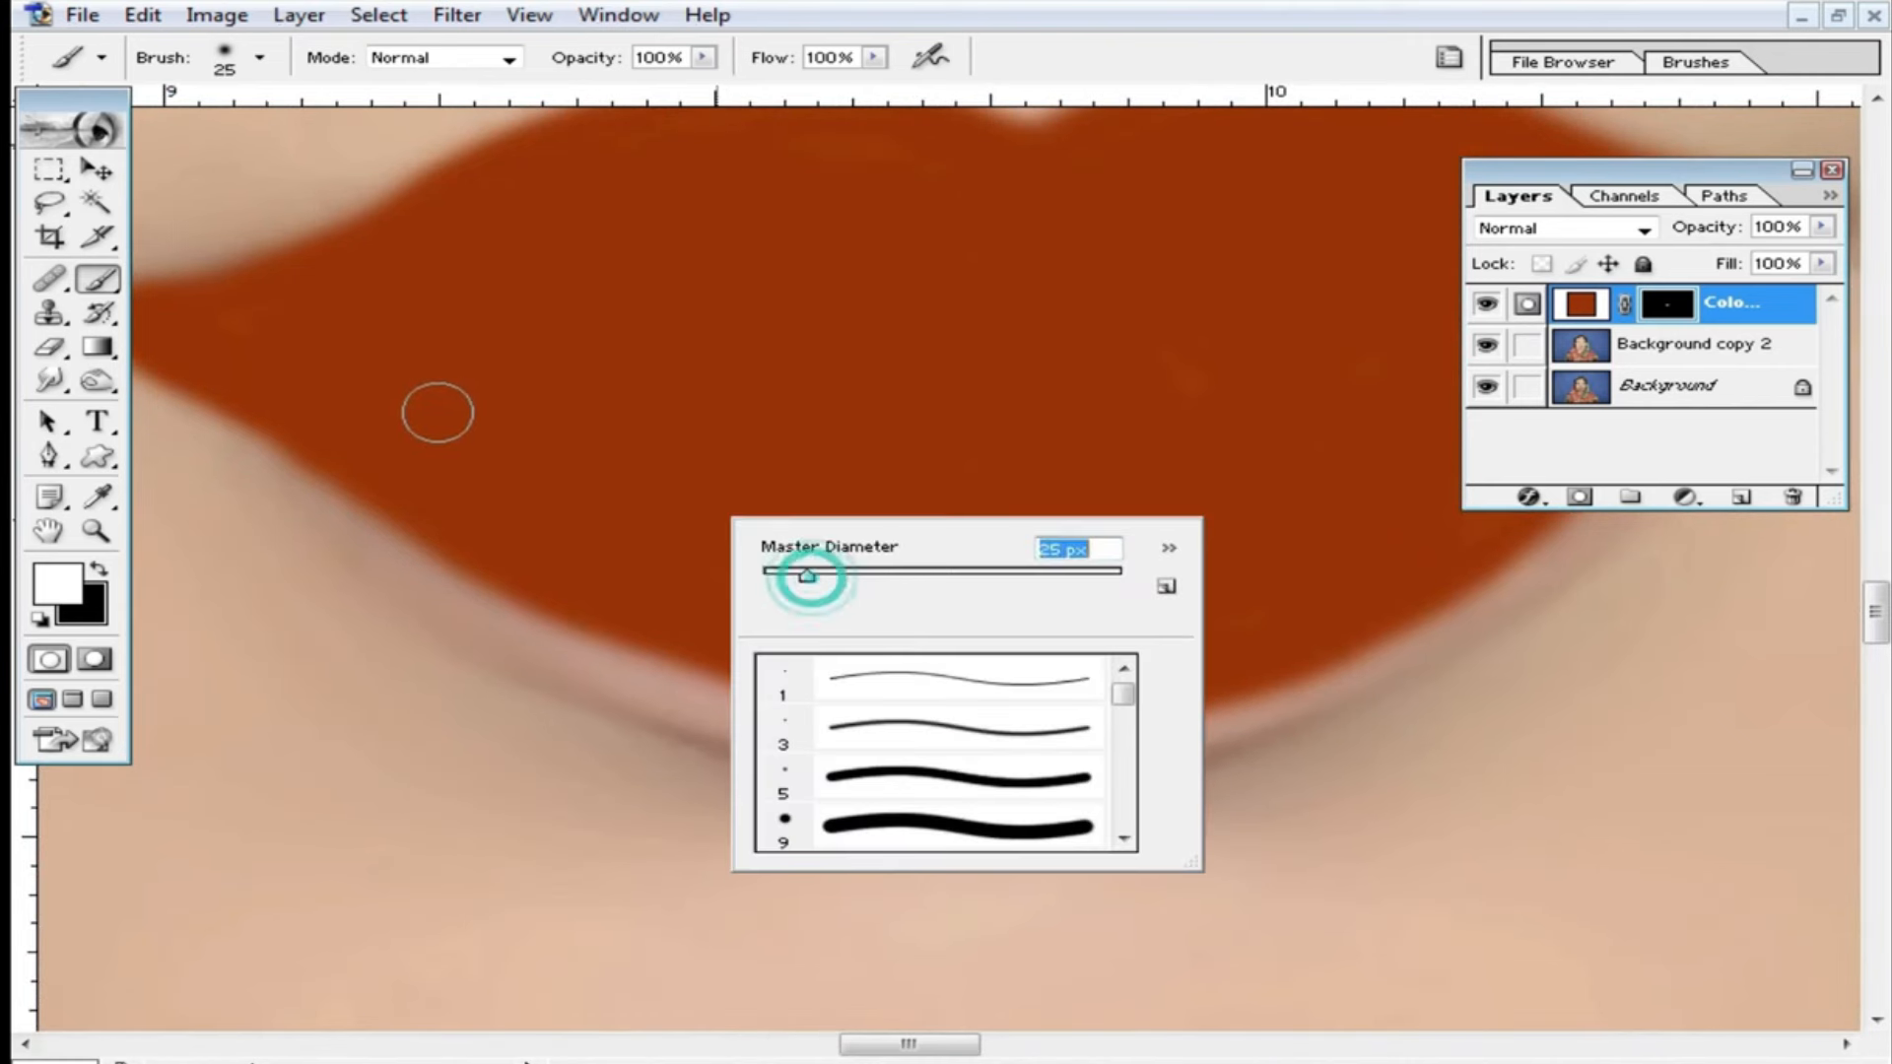
left_click(216, 346)
mouse_move(504, 545)
left_mouse_down()
mouse_move(725, 647)
mouse_move(867, 684)
mouse_move(844, 646)
left_mouse_up()
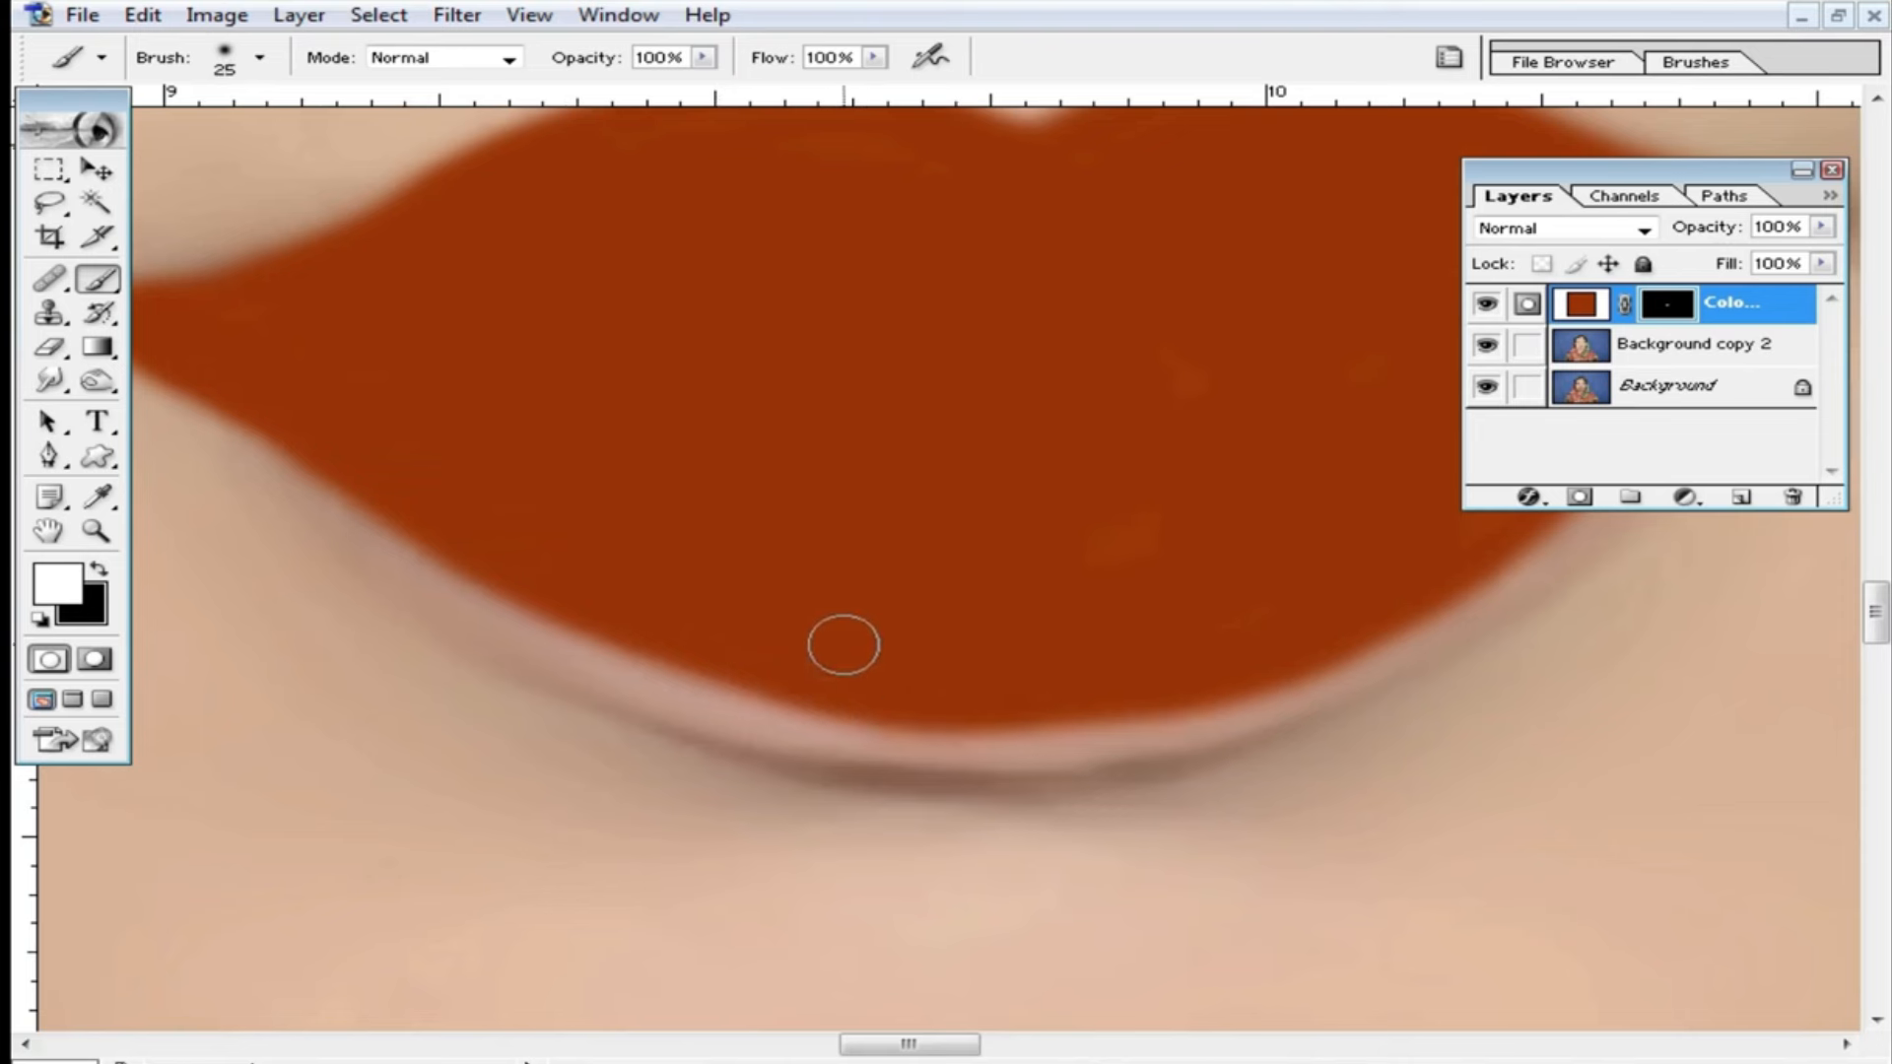
mouse_move(574, 587)
left_mouse_down()
mouse_move(760, 663)
mouse_move(897, 689)
left_mouse_up()
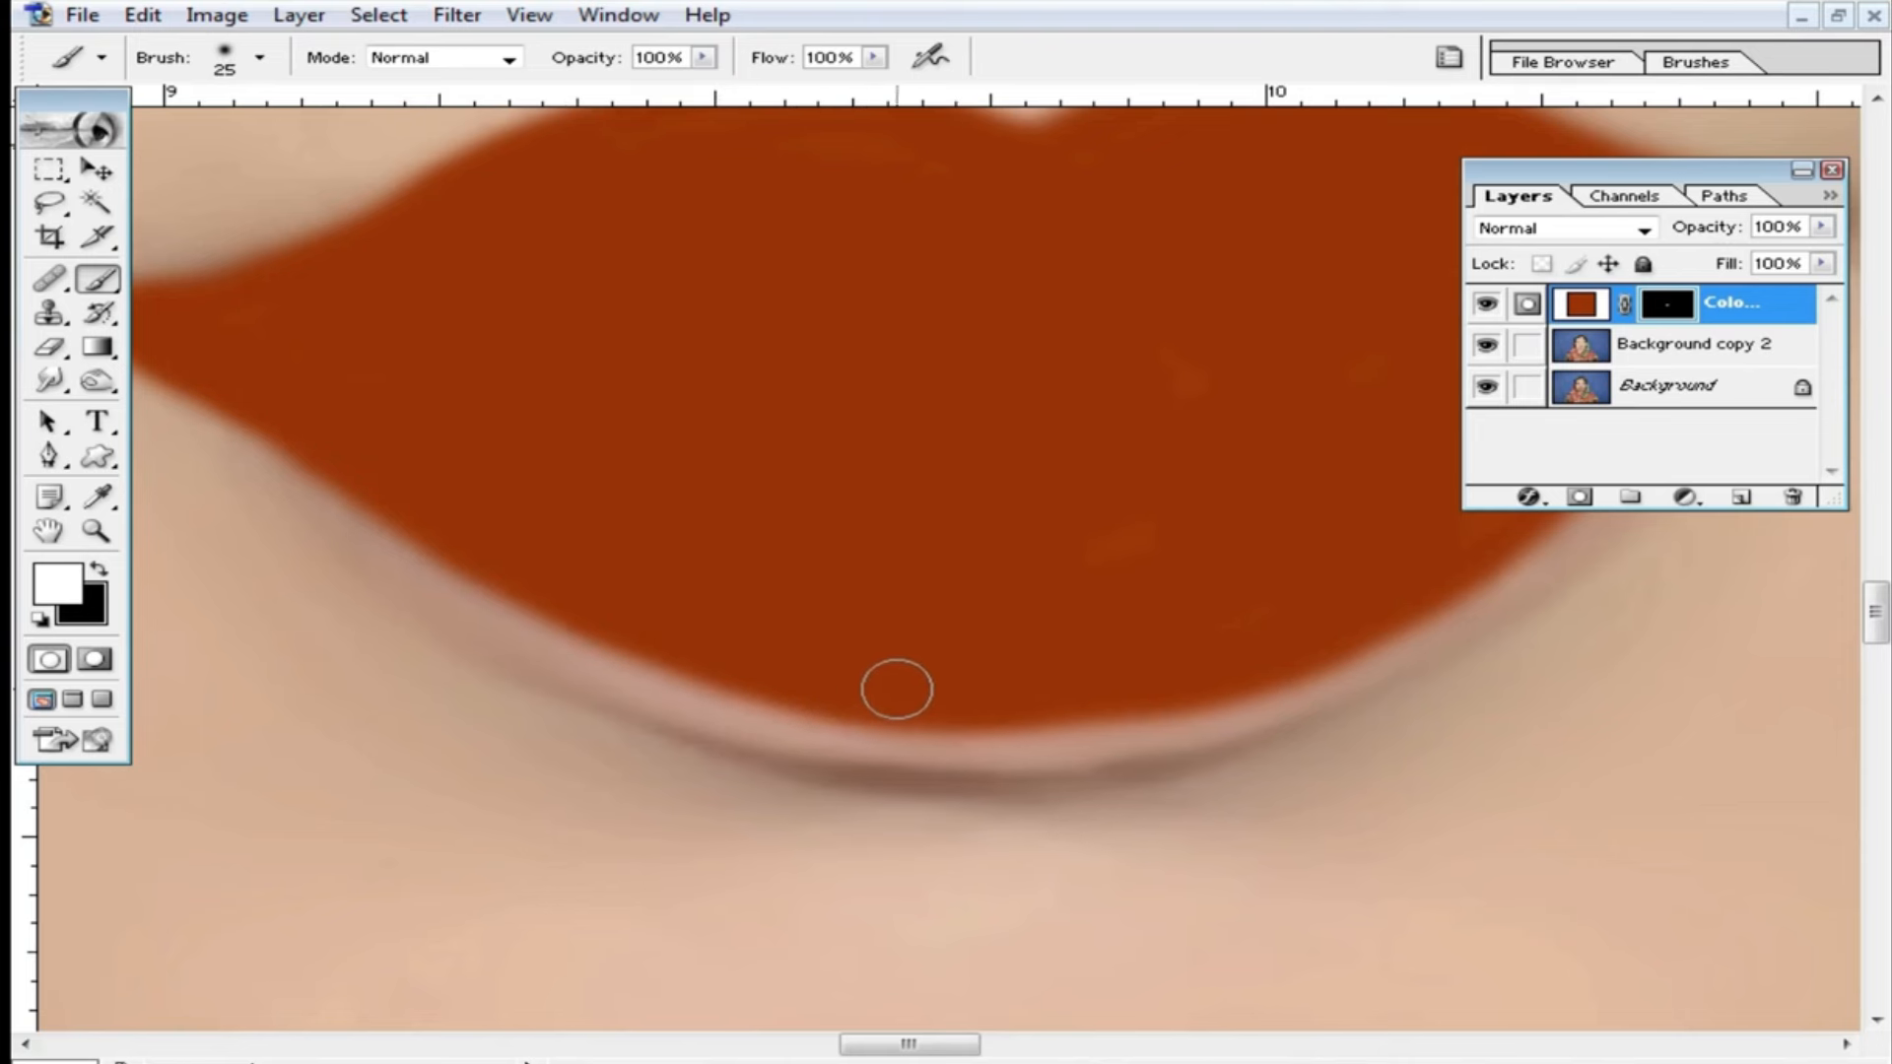
key("space")
mouse_move(1195, 646)
left_mouse_down()
mouse_move(837, 620)
mouse_move(866, 519)
mouse_move(1006, 644)
left_mouse_up()
key("space")
left_click_drag(345, 678, 982, 682)
left_click_drag(461, 628, 515, 655)
left_click(964, 625)
left_click(1039, 553)
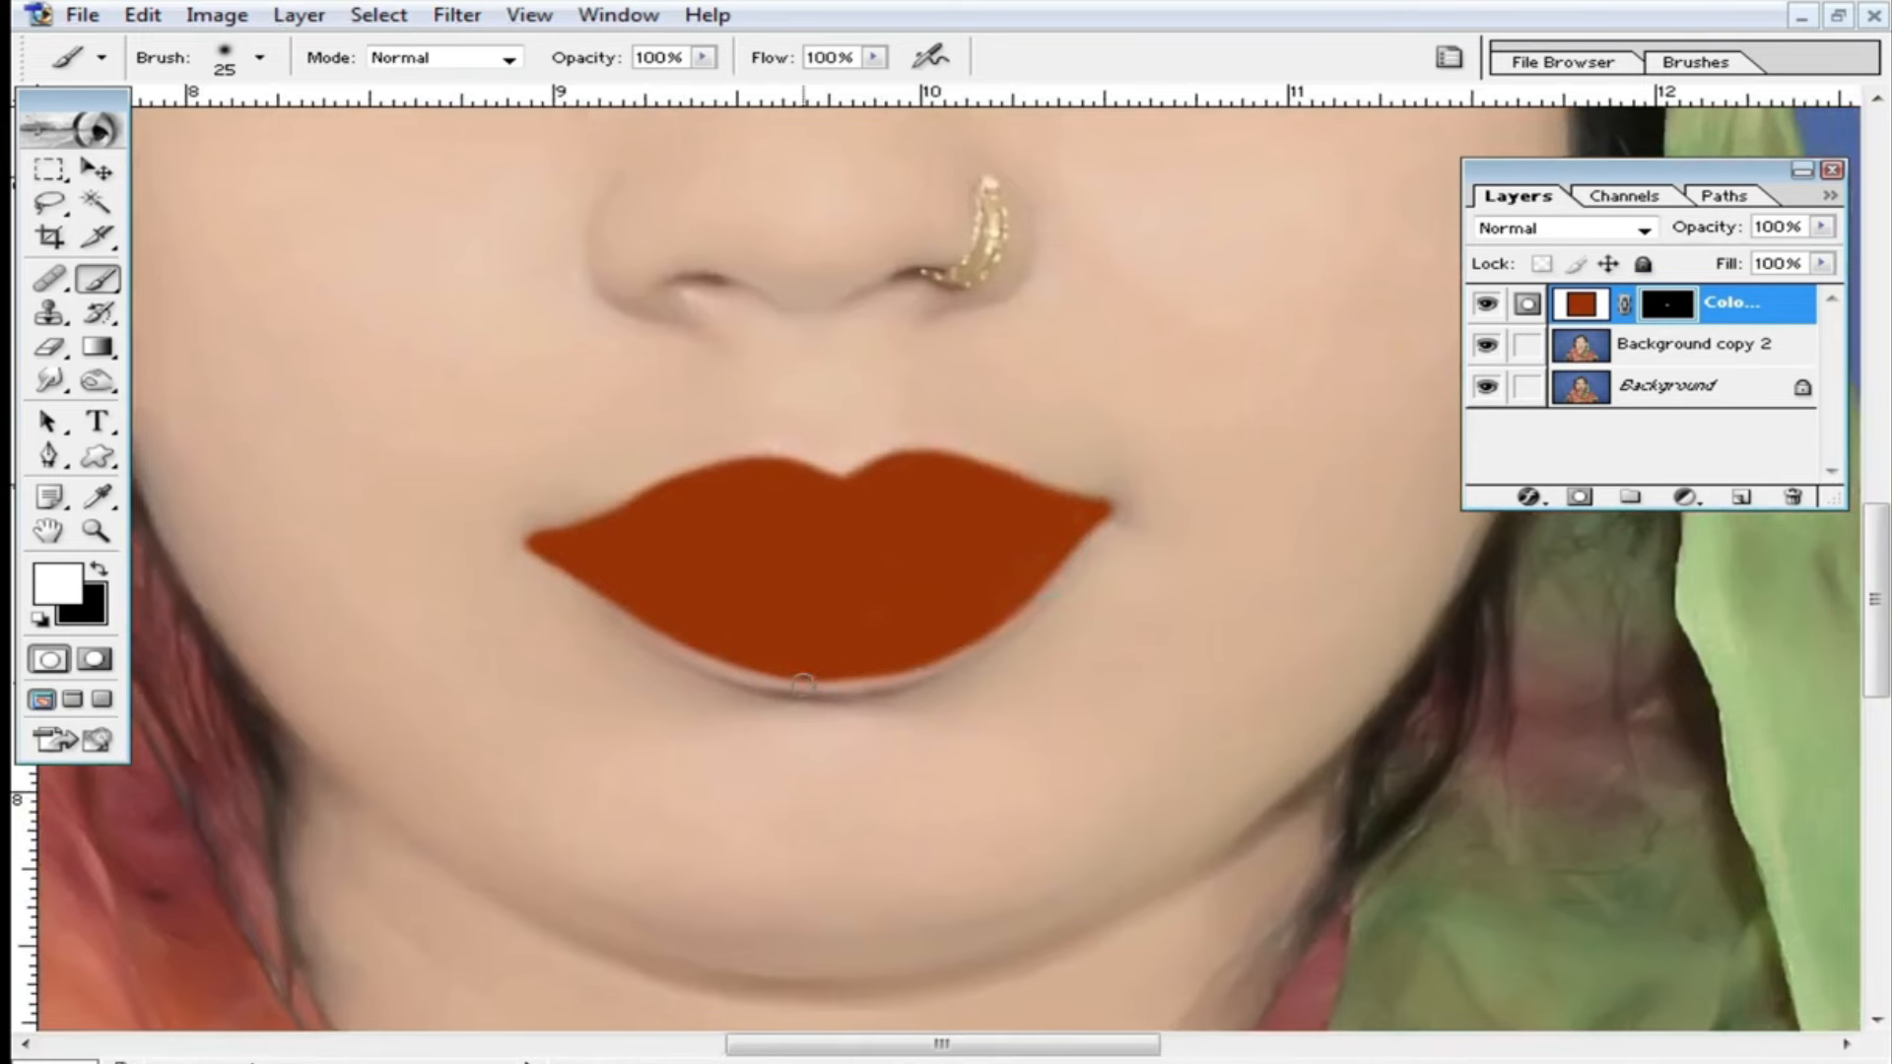
Set the Solid Color layer's blend mode to Soft Light.
scroll(848, 604, "up", 3)
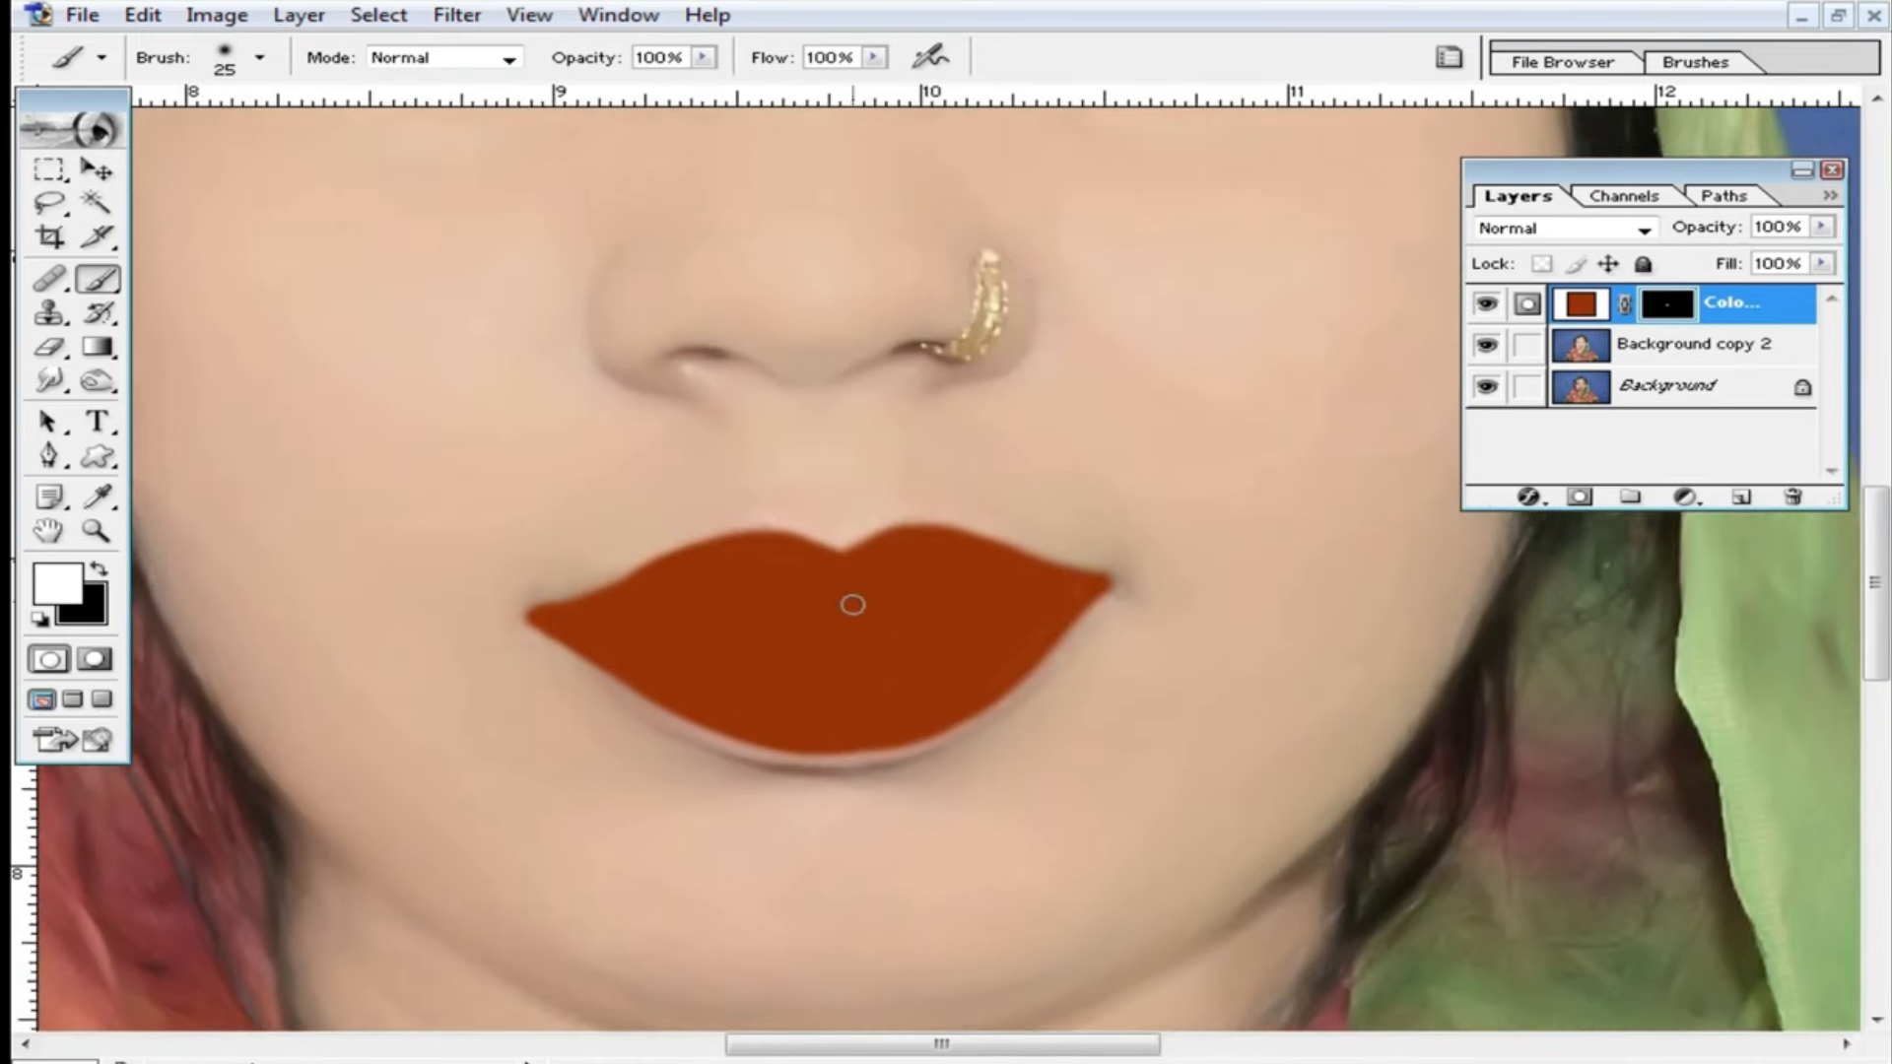
left_click(835, 658, "alt")
left_click(1029, 604, "ctrl")
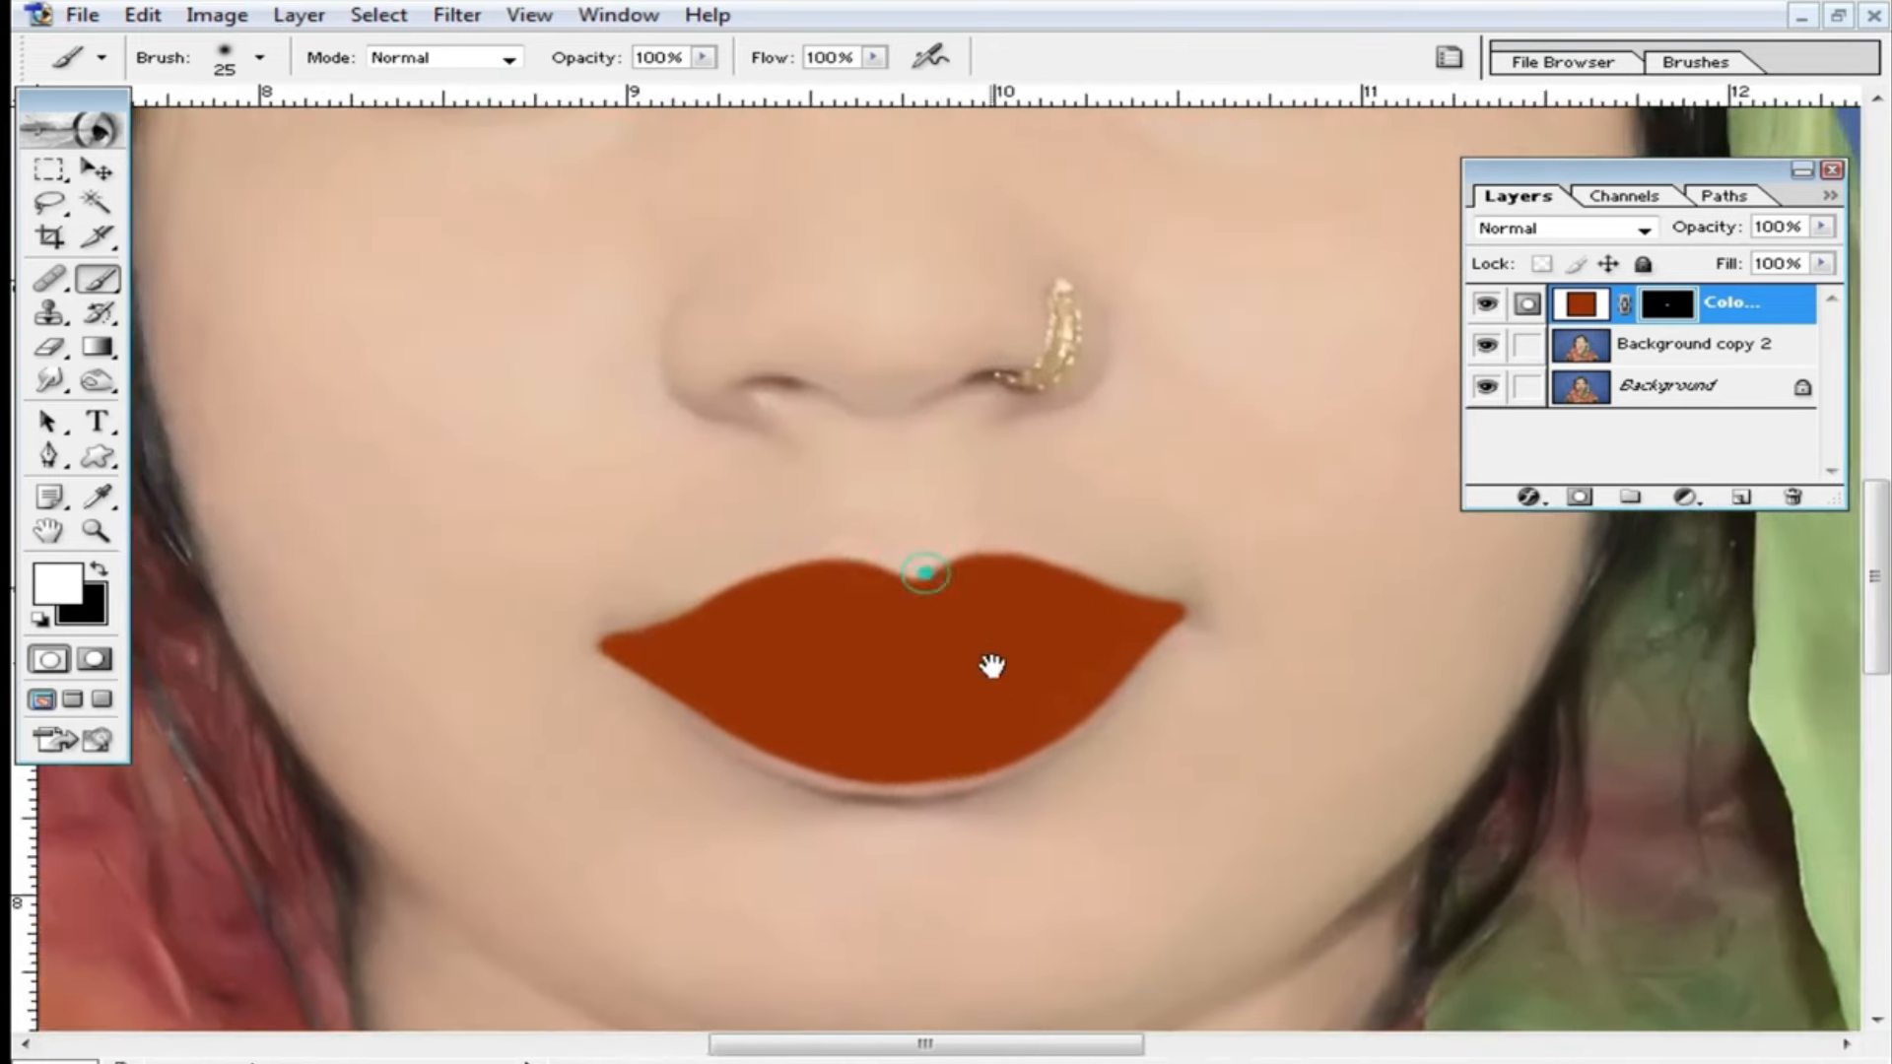
left_click(1646, 230)
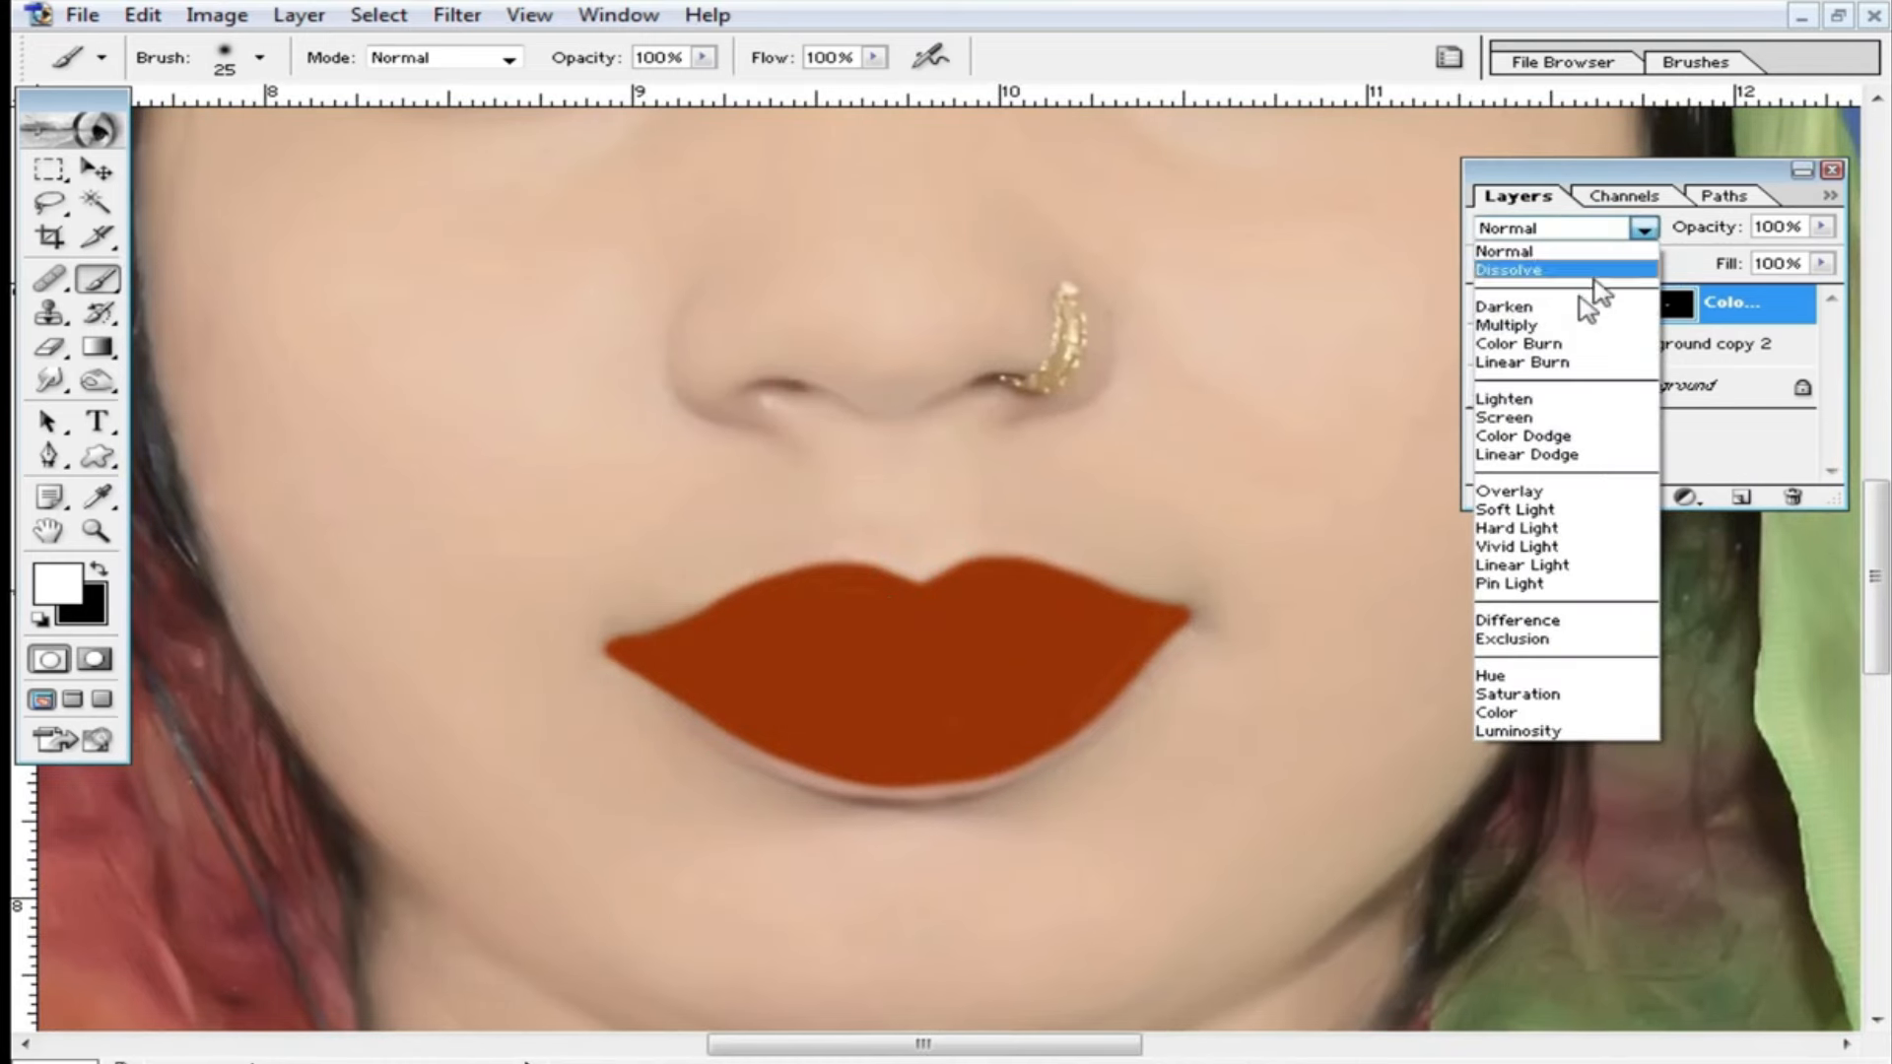
left_click(1552, 511)
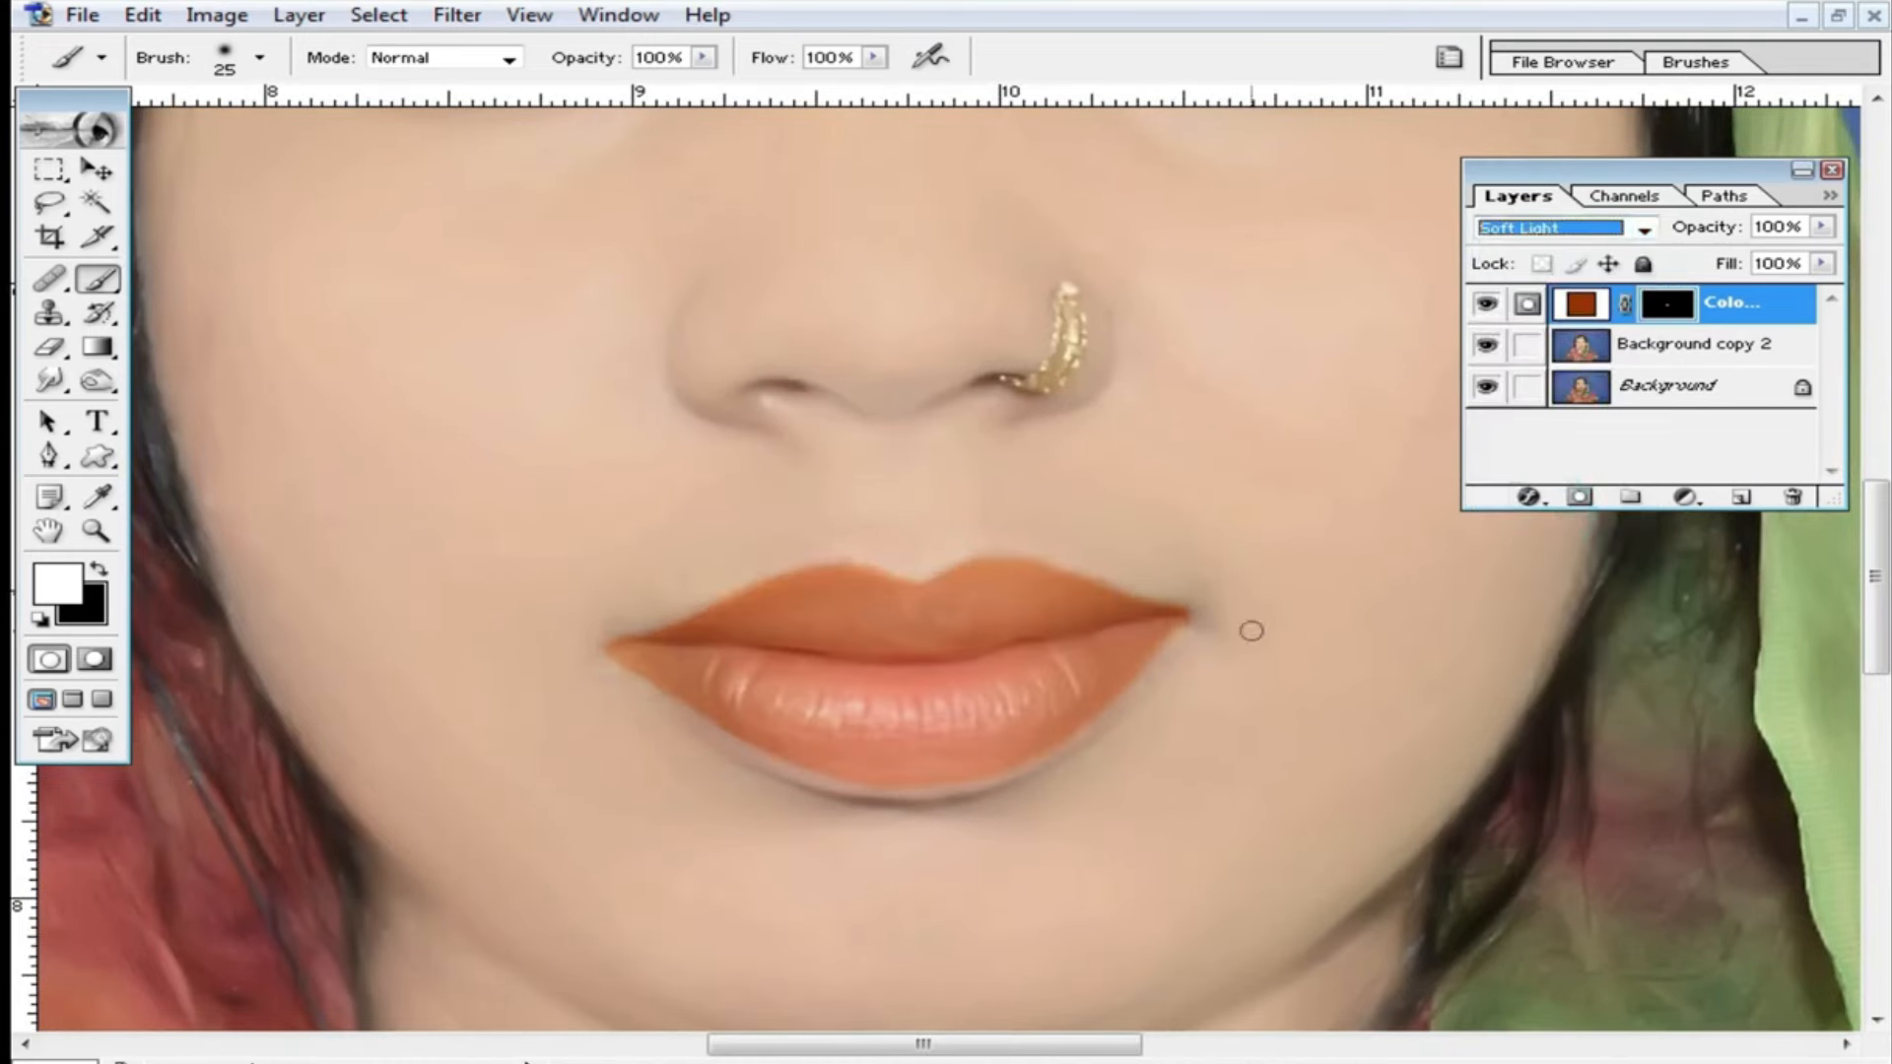
Reduce the Solid Color layer's fill to 49% while checking the lips up close.
left_click(1046, 718, "alt")
left_click(937, 484)
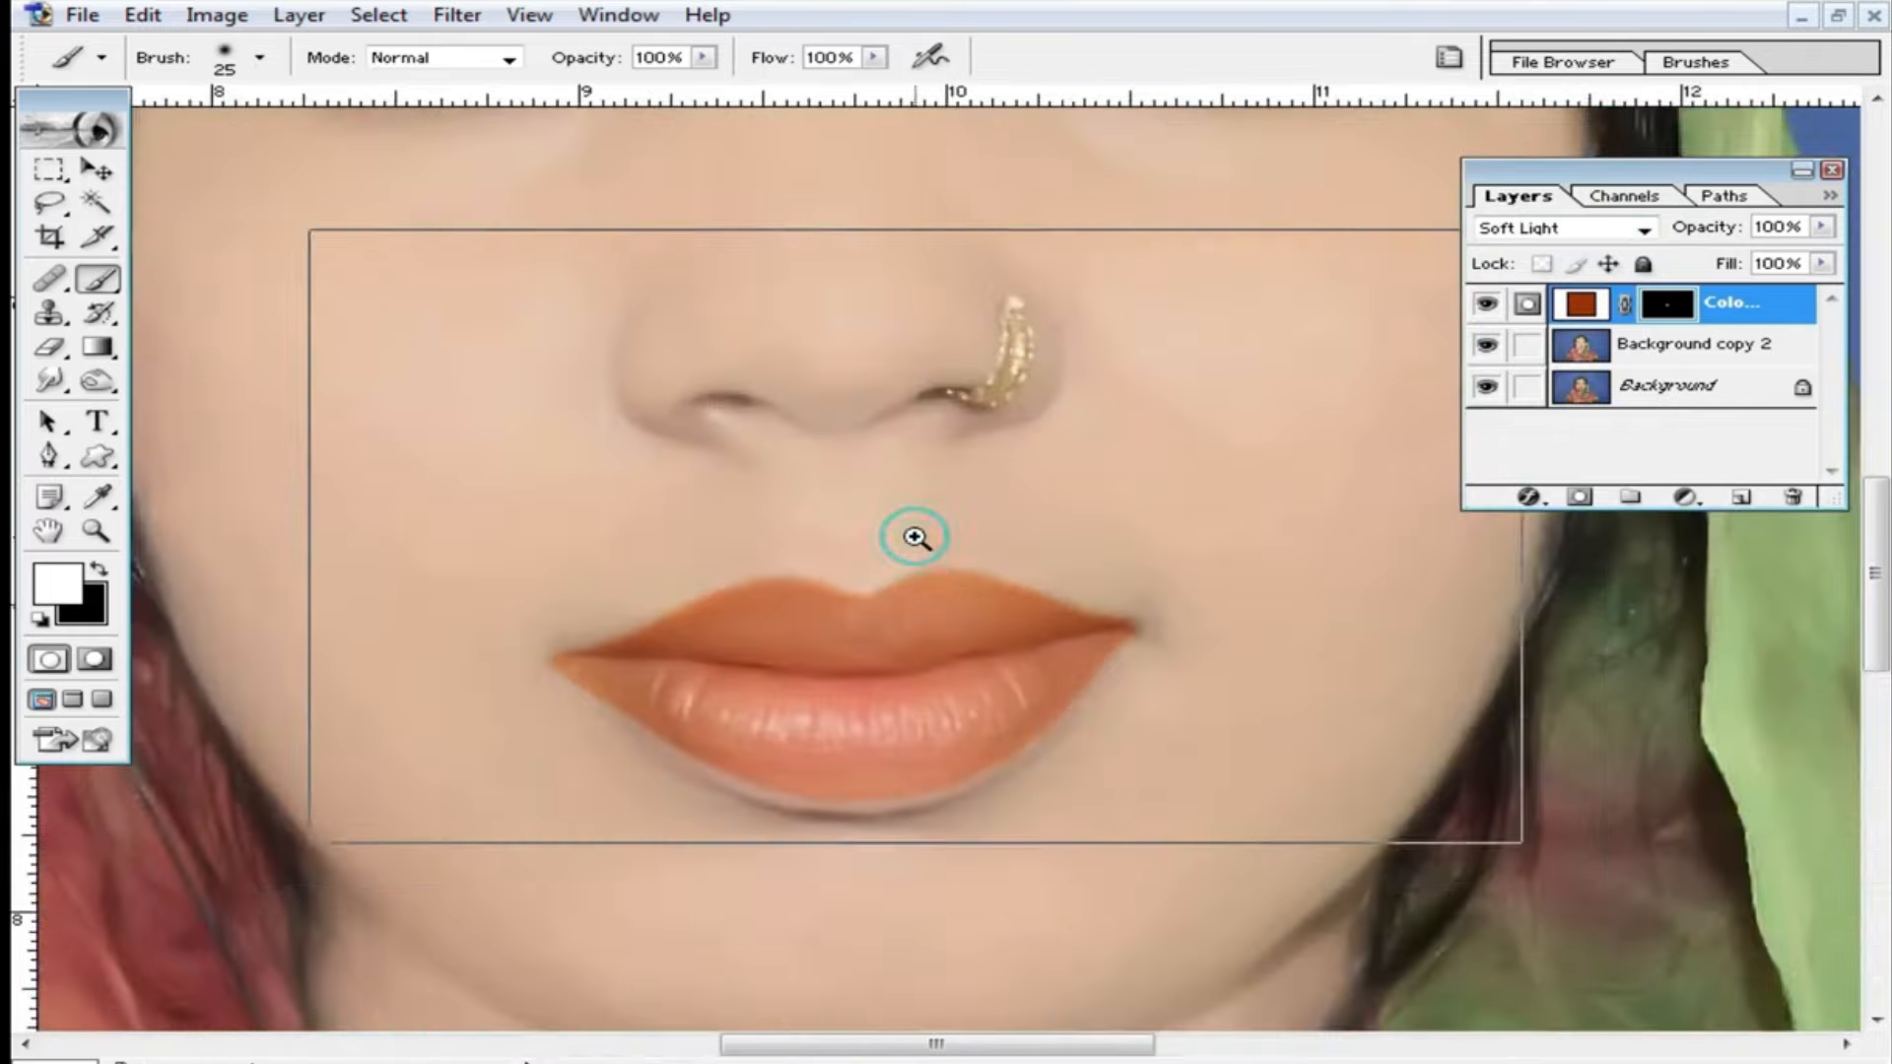
left_click(907, 536)
scroll(963, 773, "down", 3)
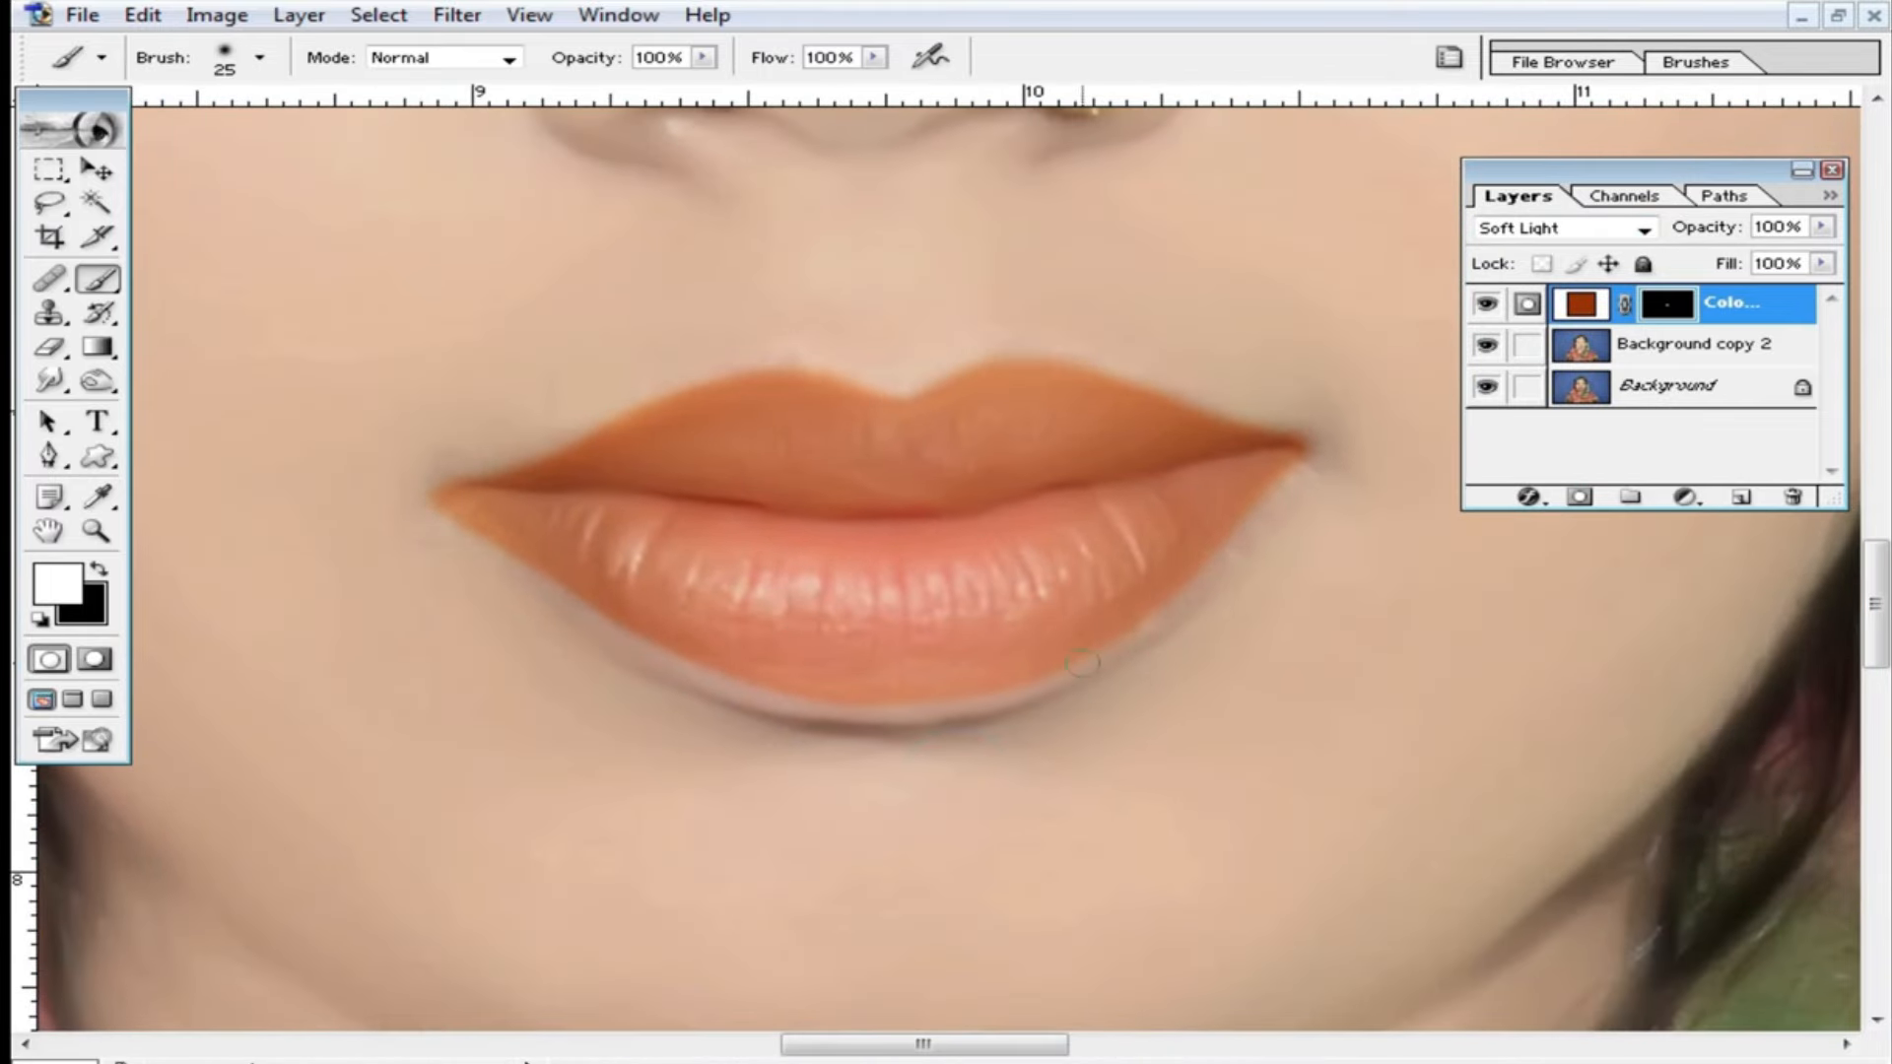
left_click_drag(1822, 264, 1737, 313)
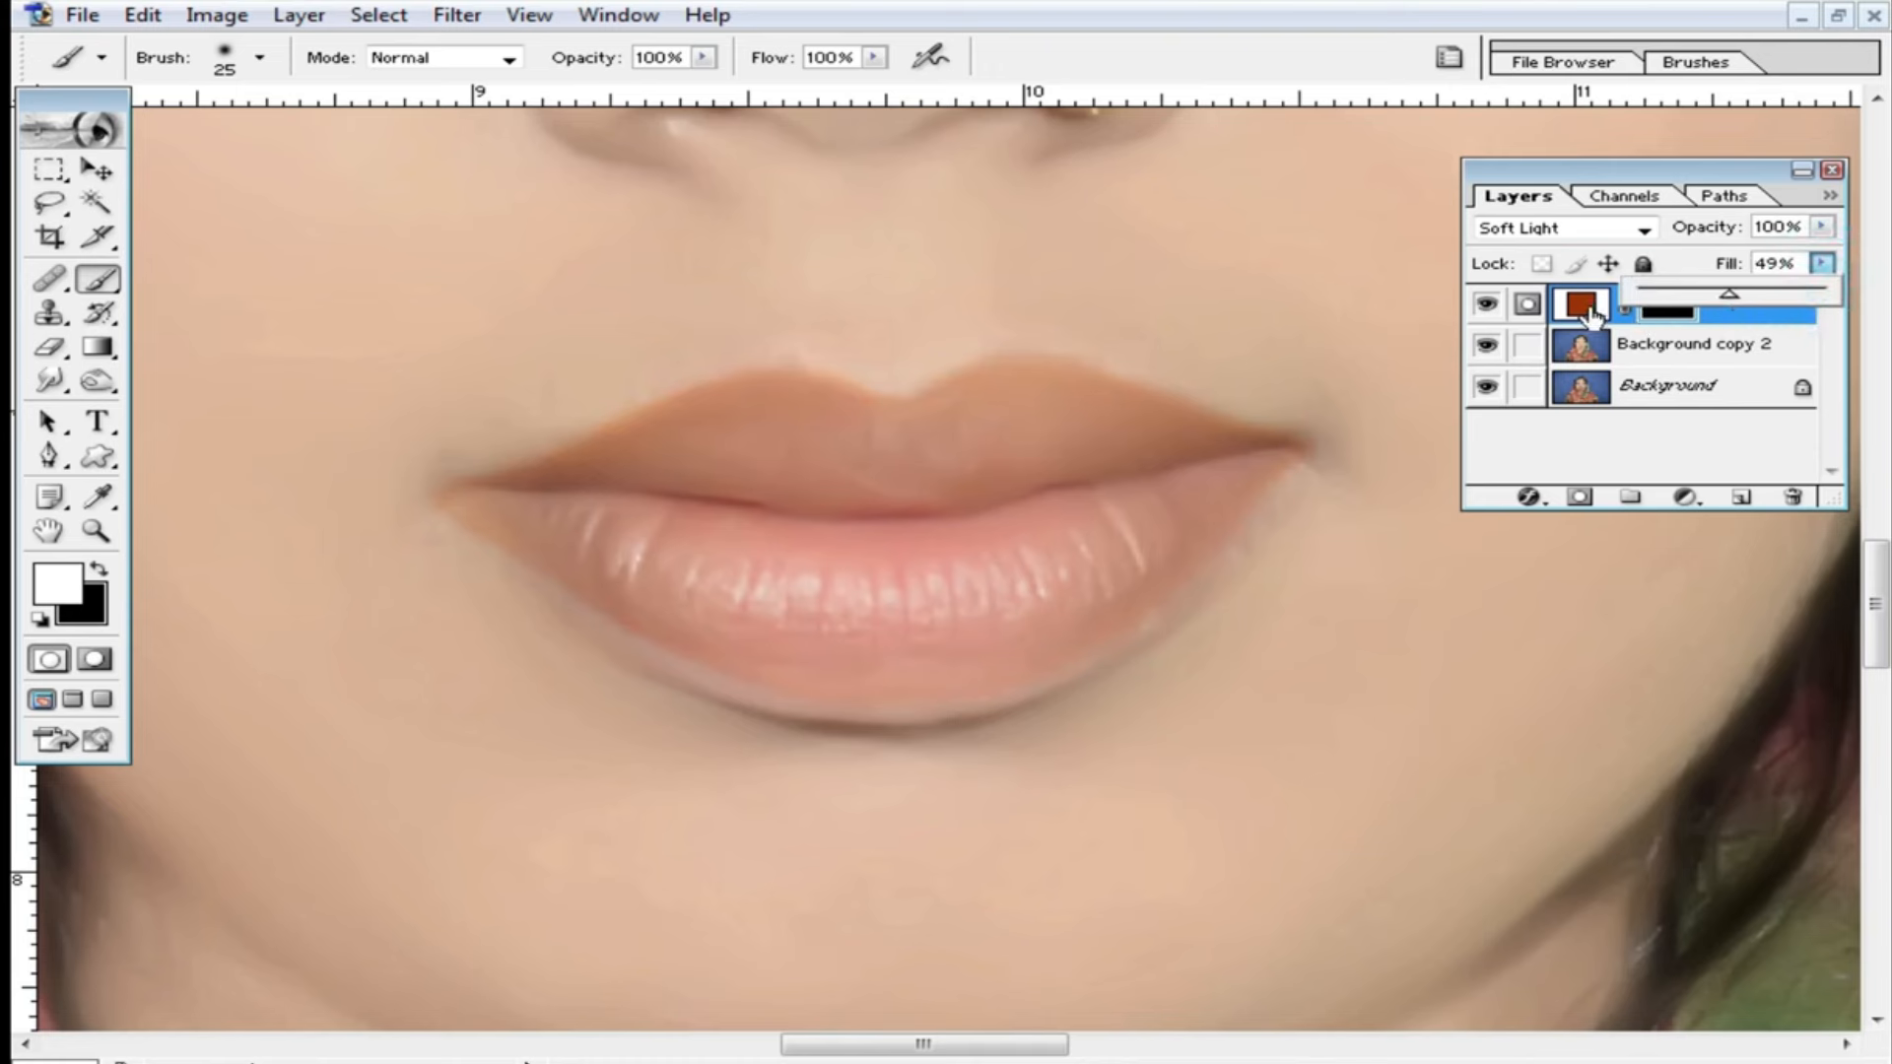
Change the lip colour to brown 663300 and set the layer to 90% opacity and 100% fill.
double_click(1583, 306)
left_click(1549, 698)
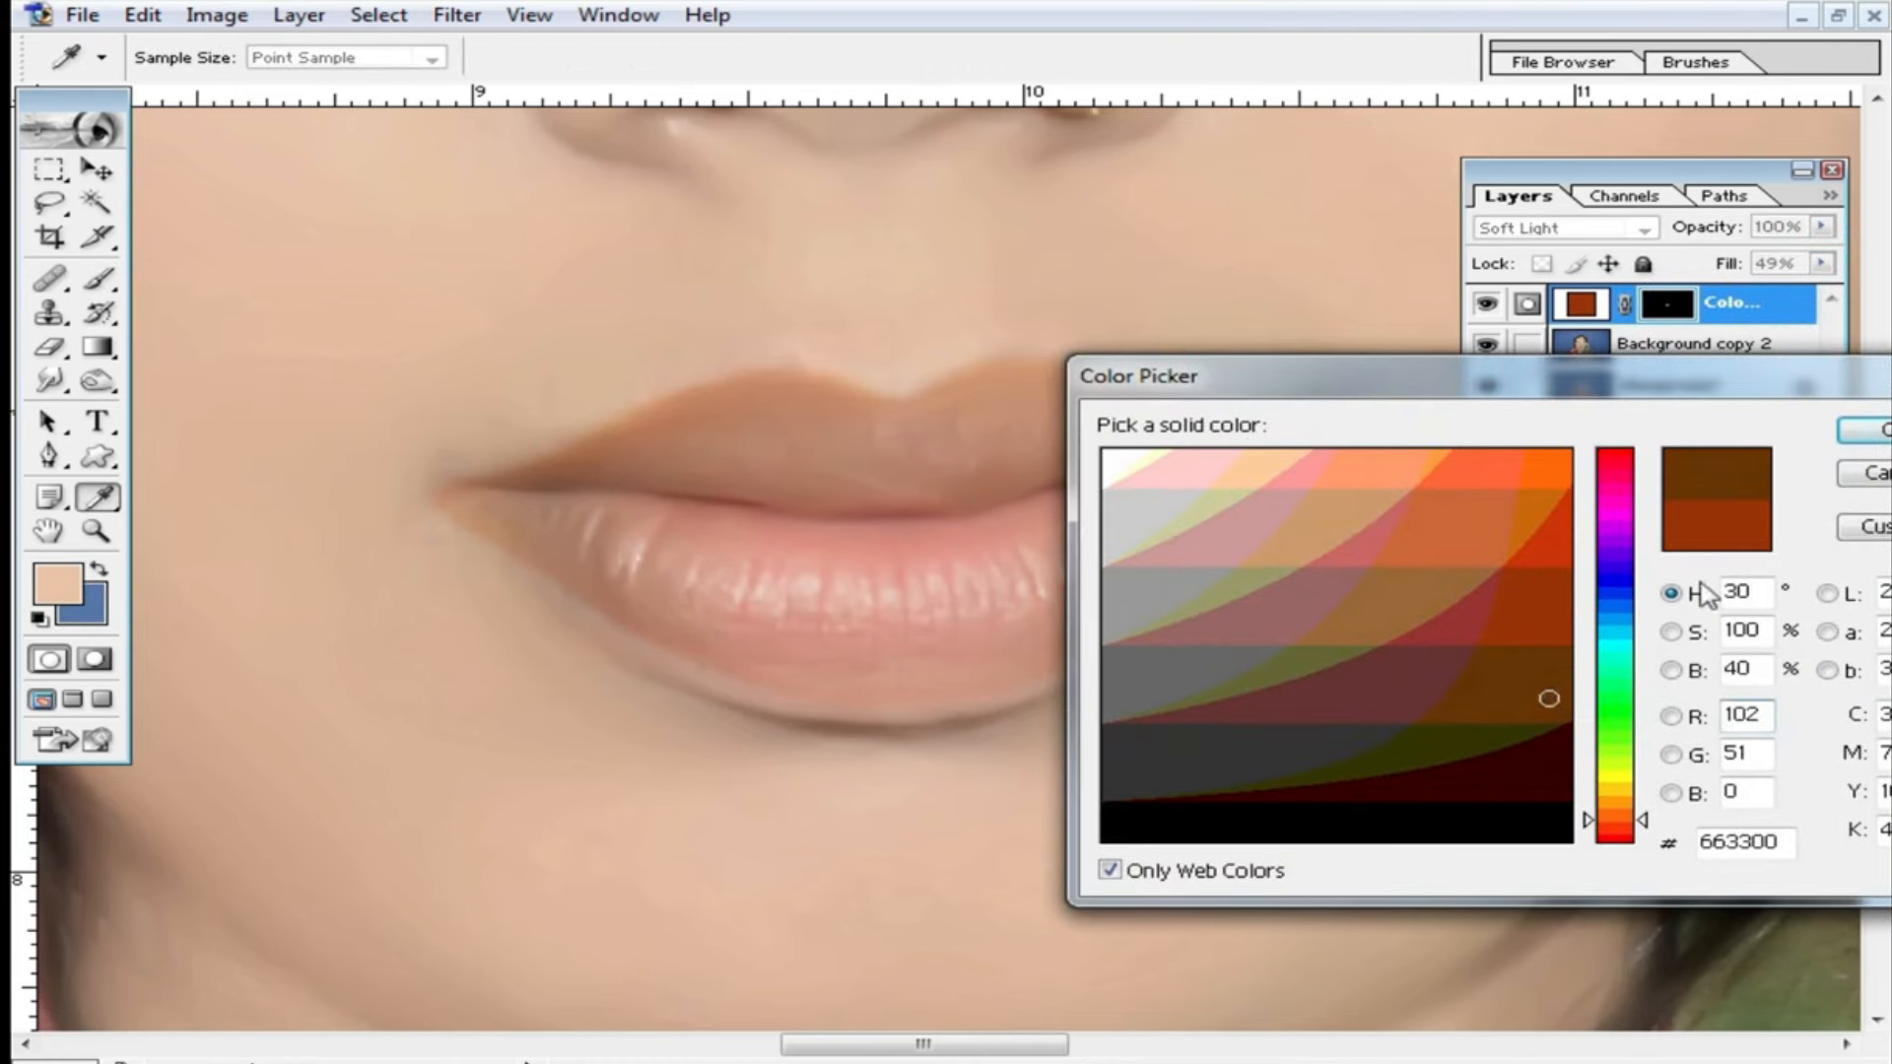
left_click(1862, 430)
mouse_move(1822, 226)
left_mouse_down()
mouse_move(1764, 271)
mouse_move(1822, 227)
left_mouse_up()
left_click(1823, 263)
mouse_move(1825, 292)
left_mouse_down()
mouse_move(1774, 306)
mouse_move(1855, 296)
mouse_move(1830, 313)
left_mouse_up()
Check the lip colour against the whole face and set the Solid Color layer's fill to 97%.
left_click(921, 532, "alt")
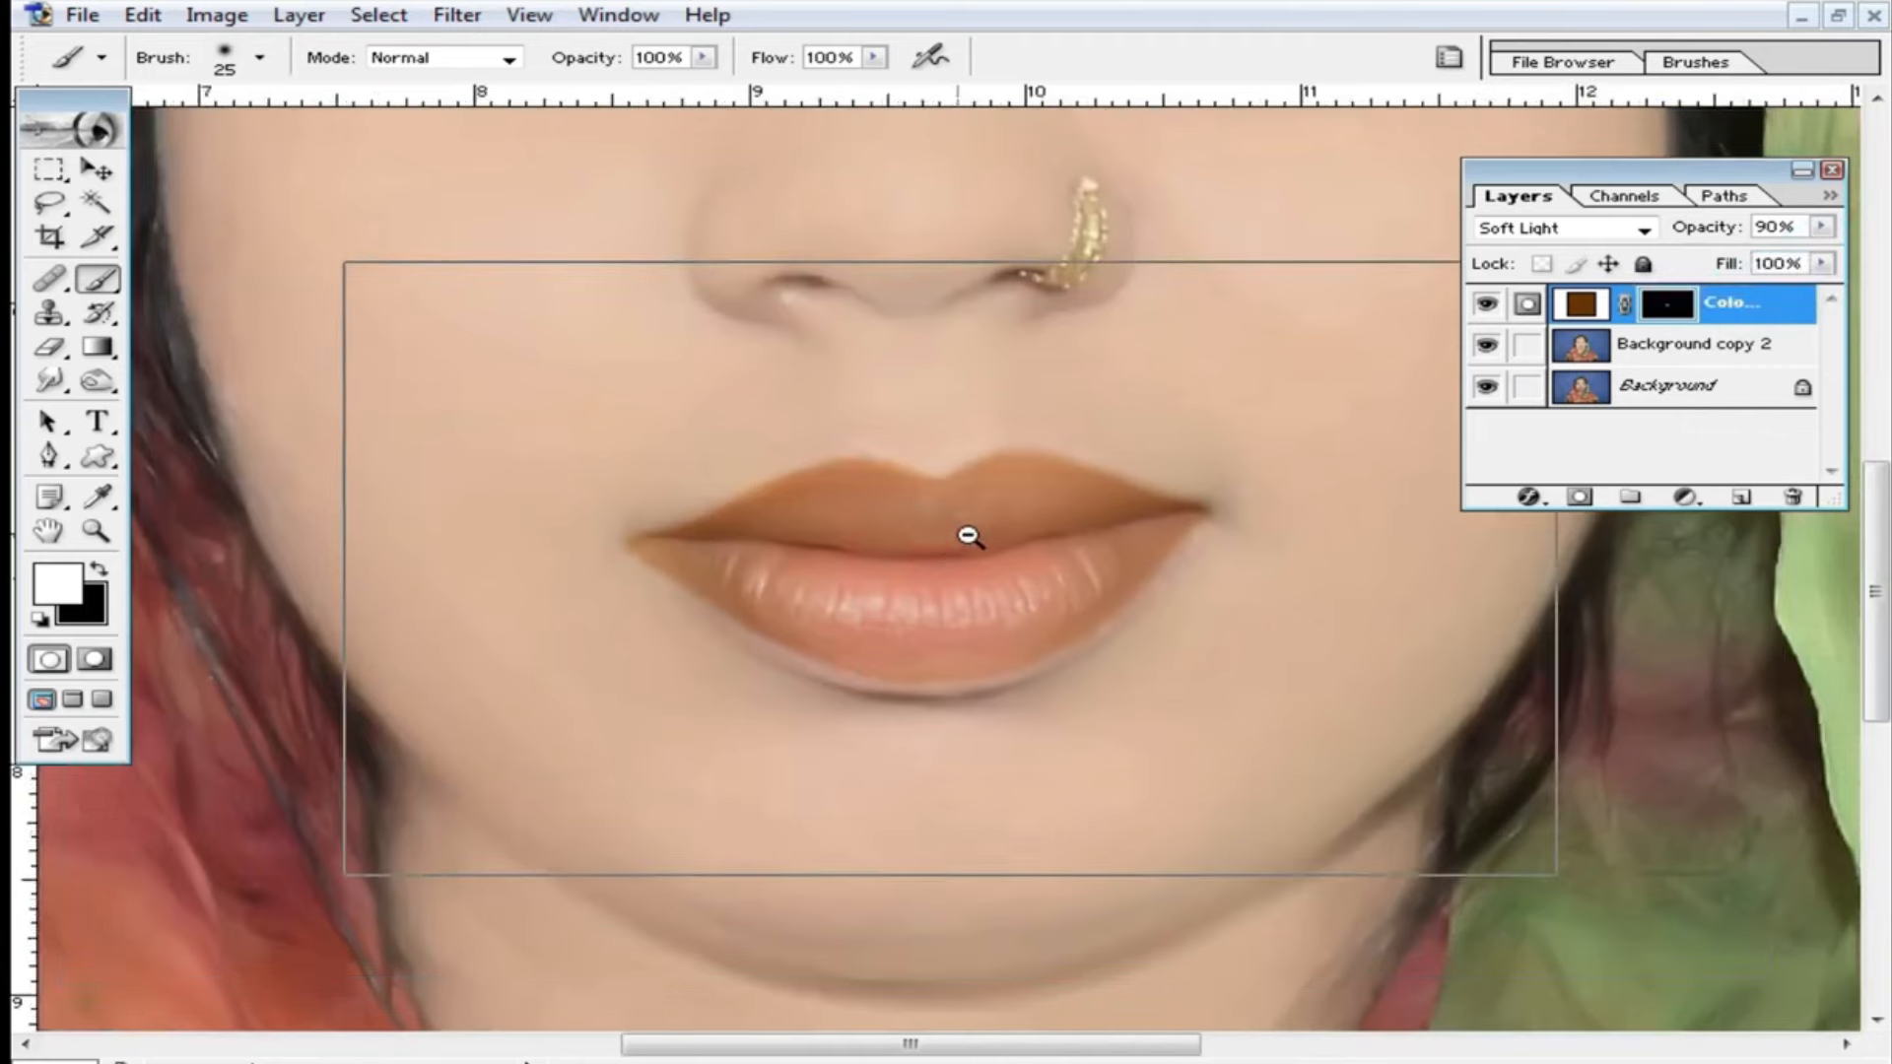
left_click(971, 537, "alt")
left_click(1085, 536)
left_click(1823, 263)
left_click_drag(1826, 294, 1765, 312)
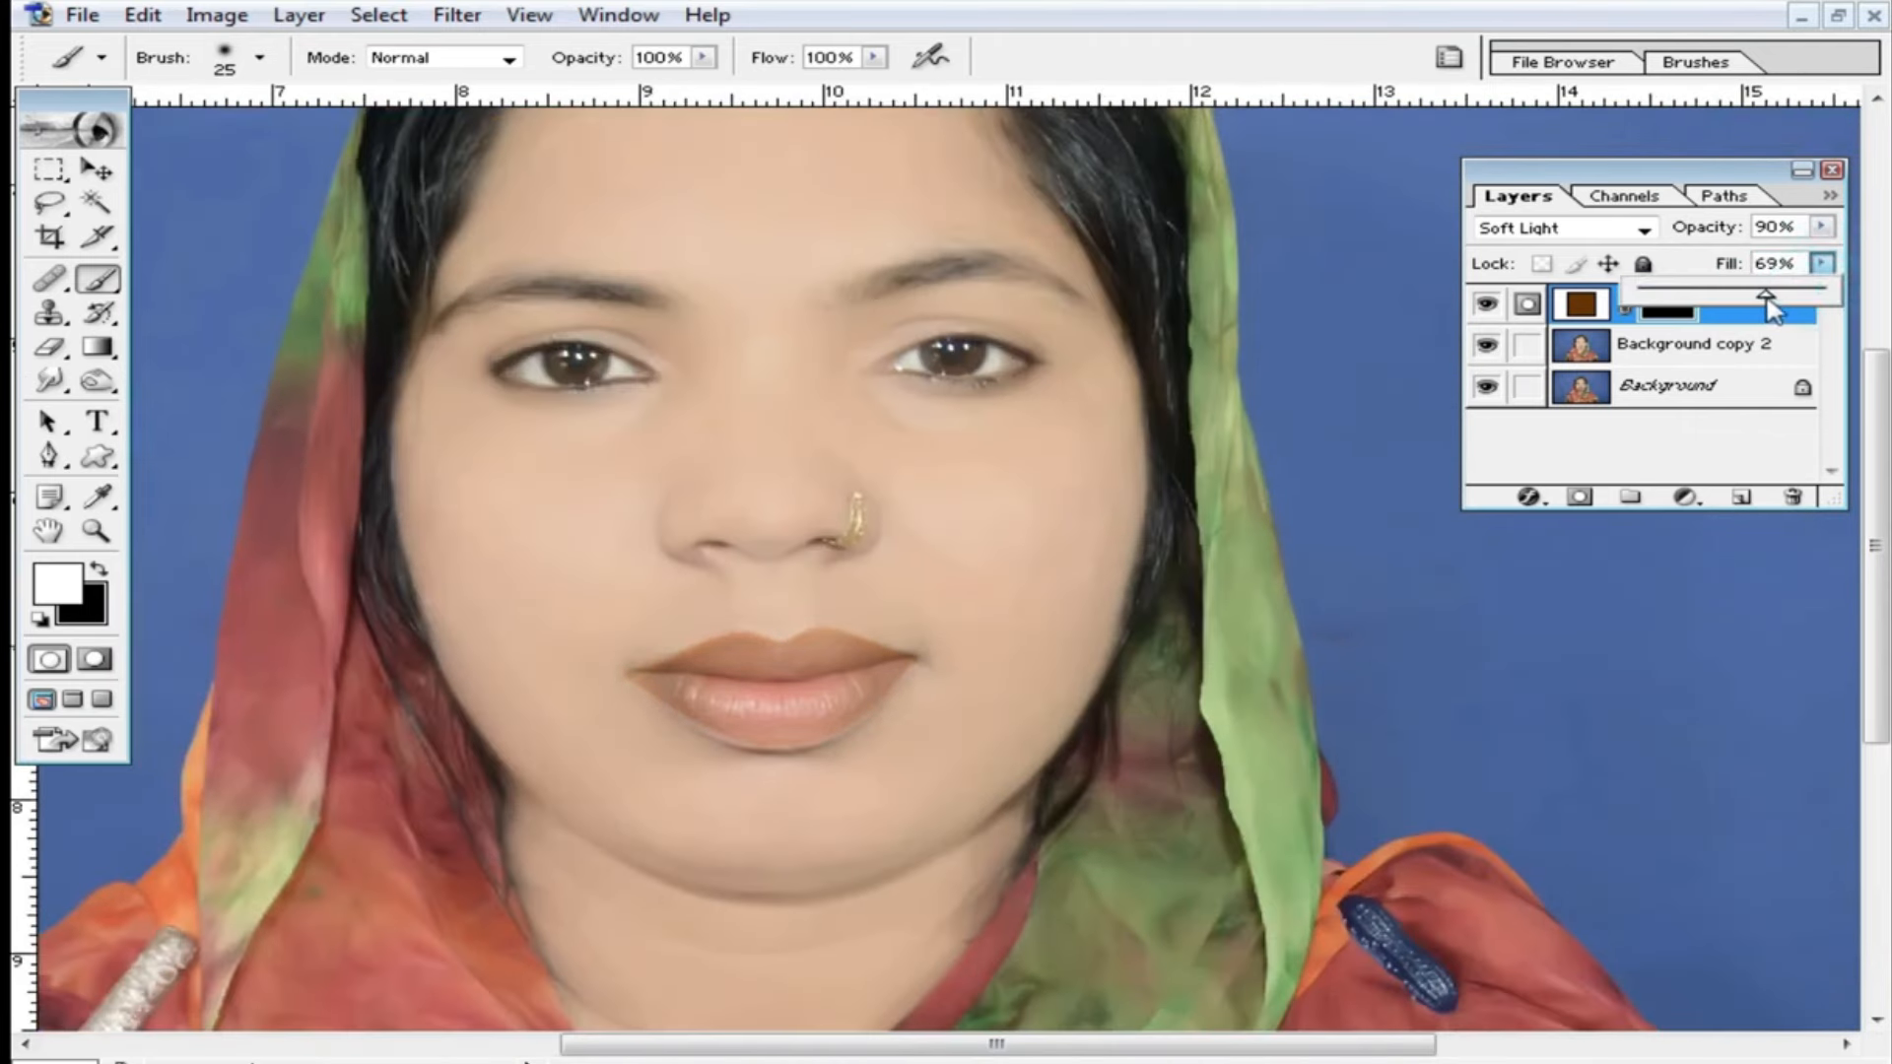
left_click(930, 523, "alt")
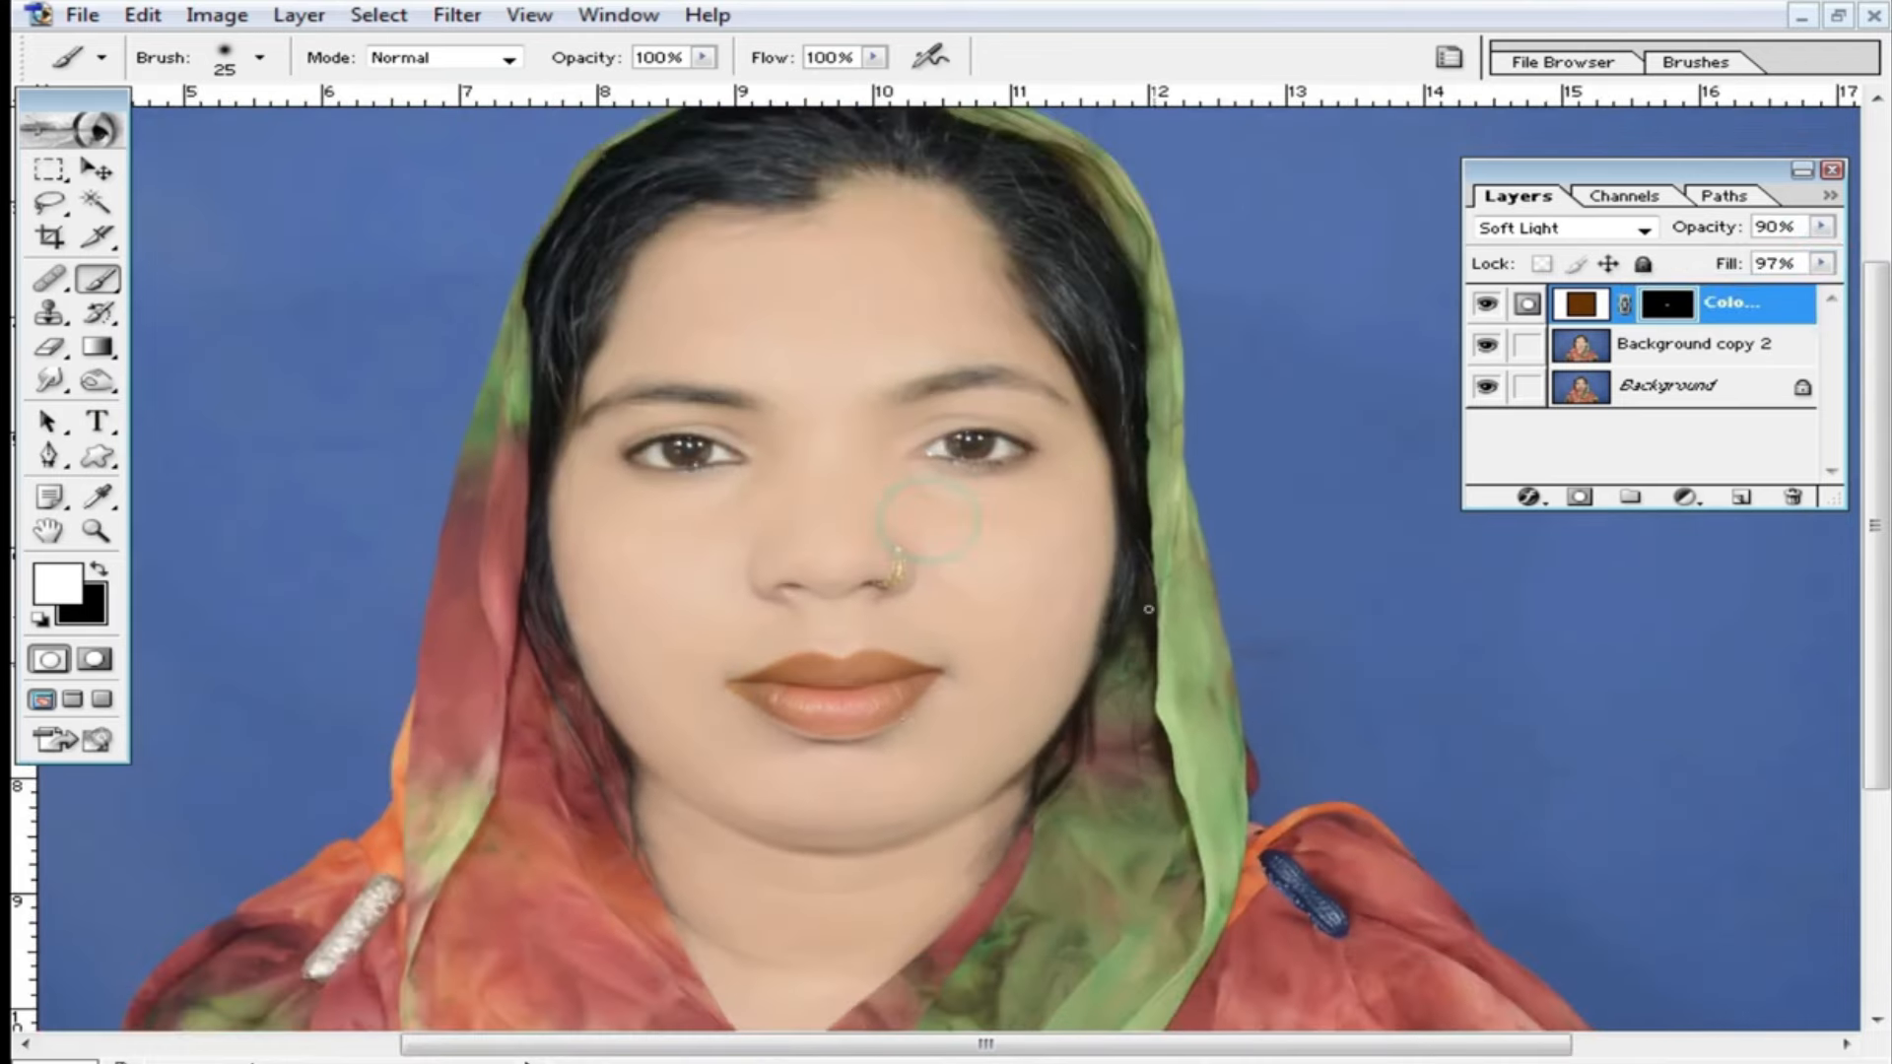
Merge the Solid Color layer into Background copy 2 and inspect the pale edge under the lower lip.
scroll(927, 532, "down", 2)
left_click(932, 507)
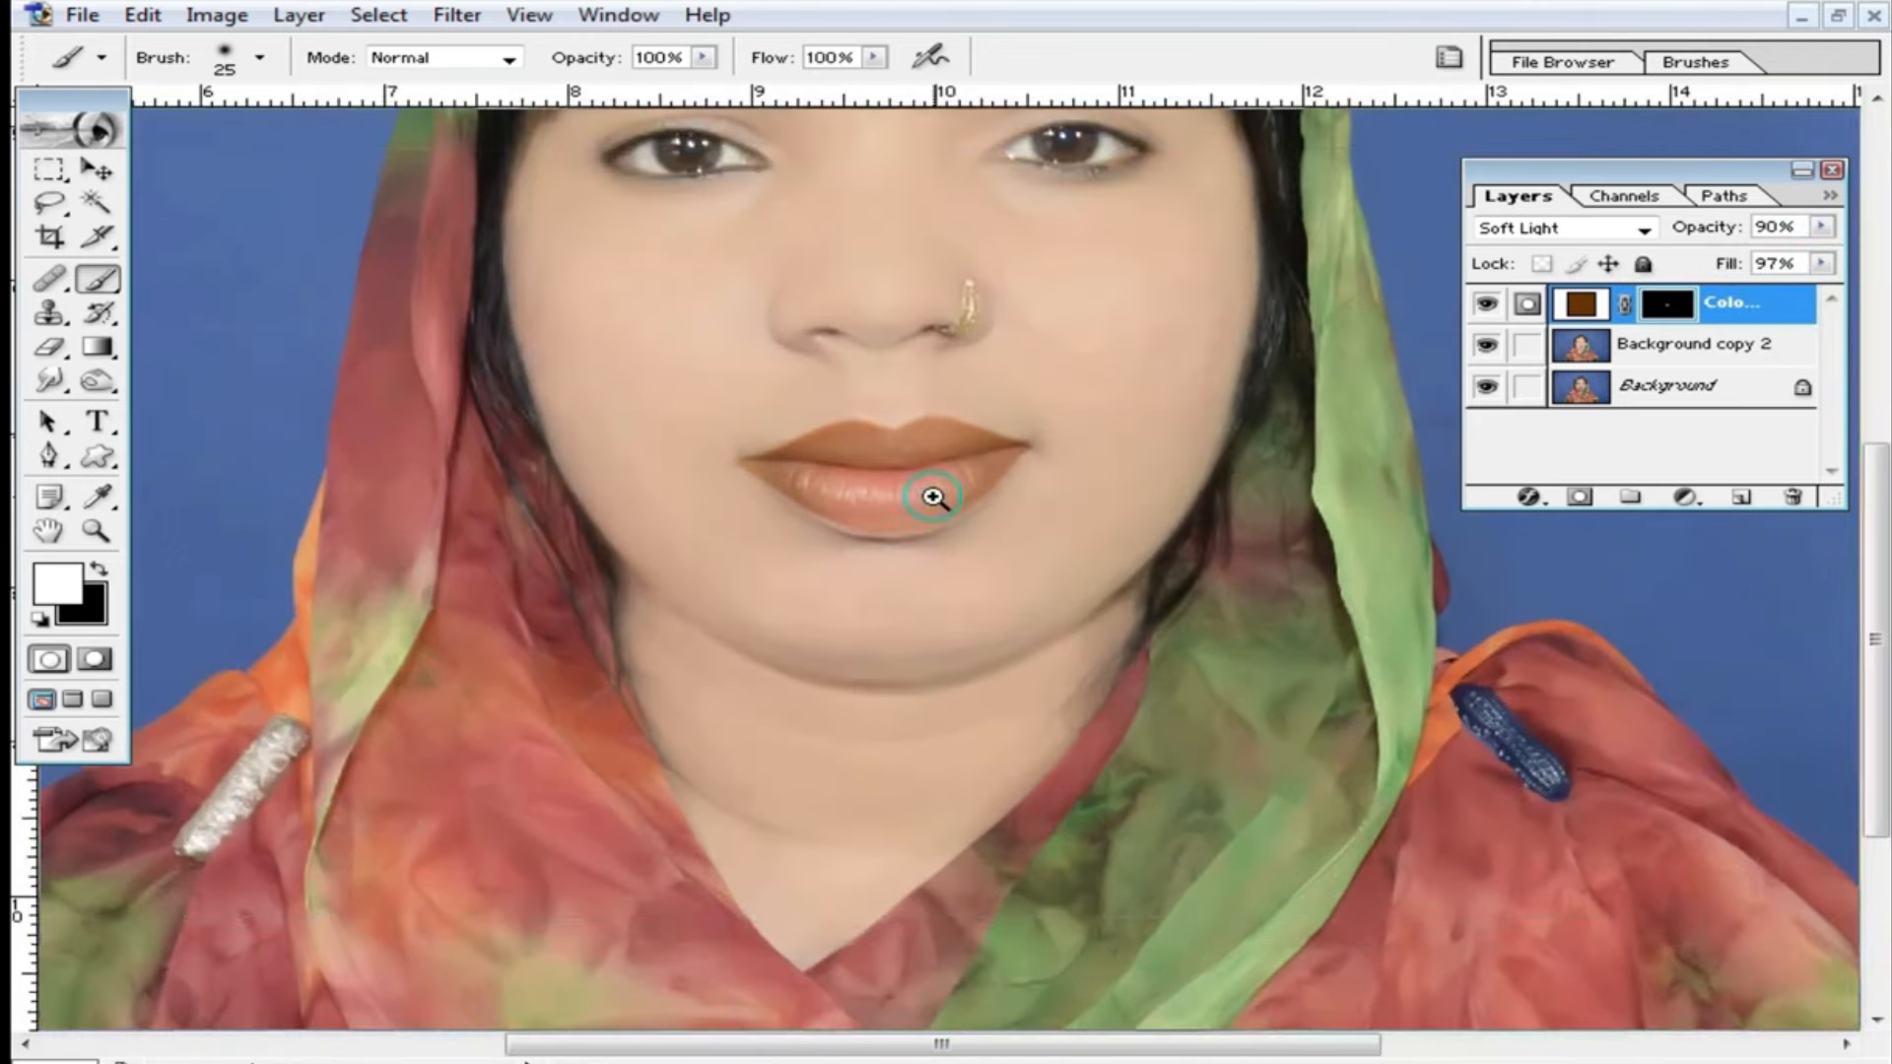
left_click(961, 690)
left_click(978, 523)
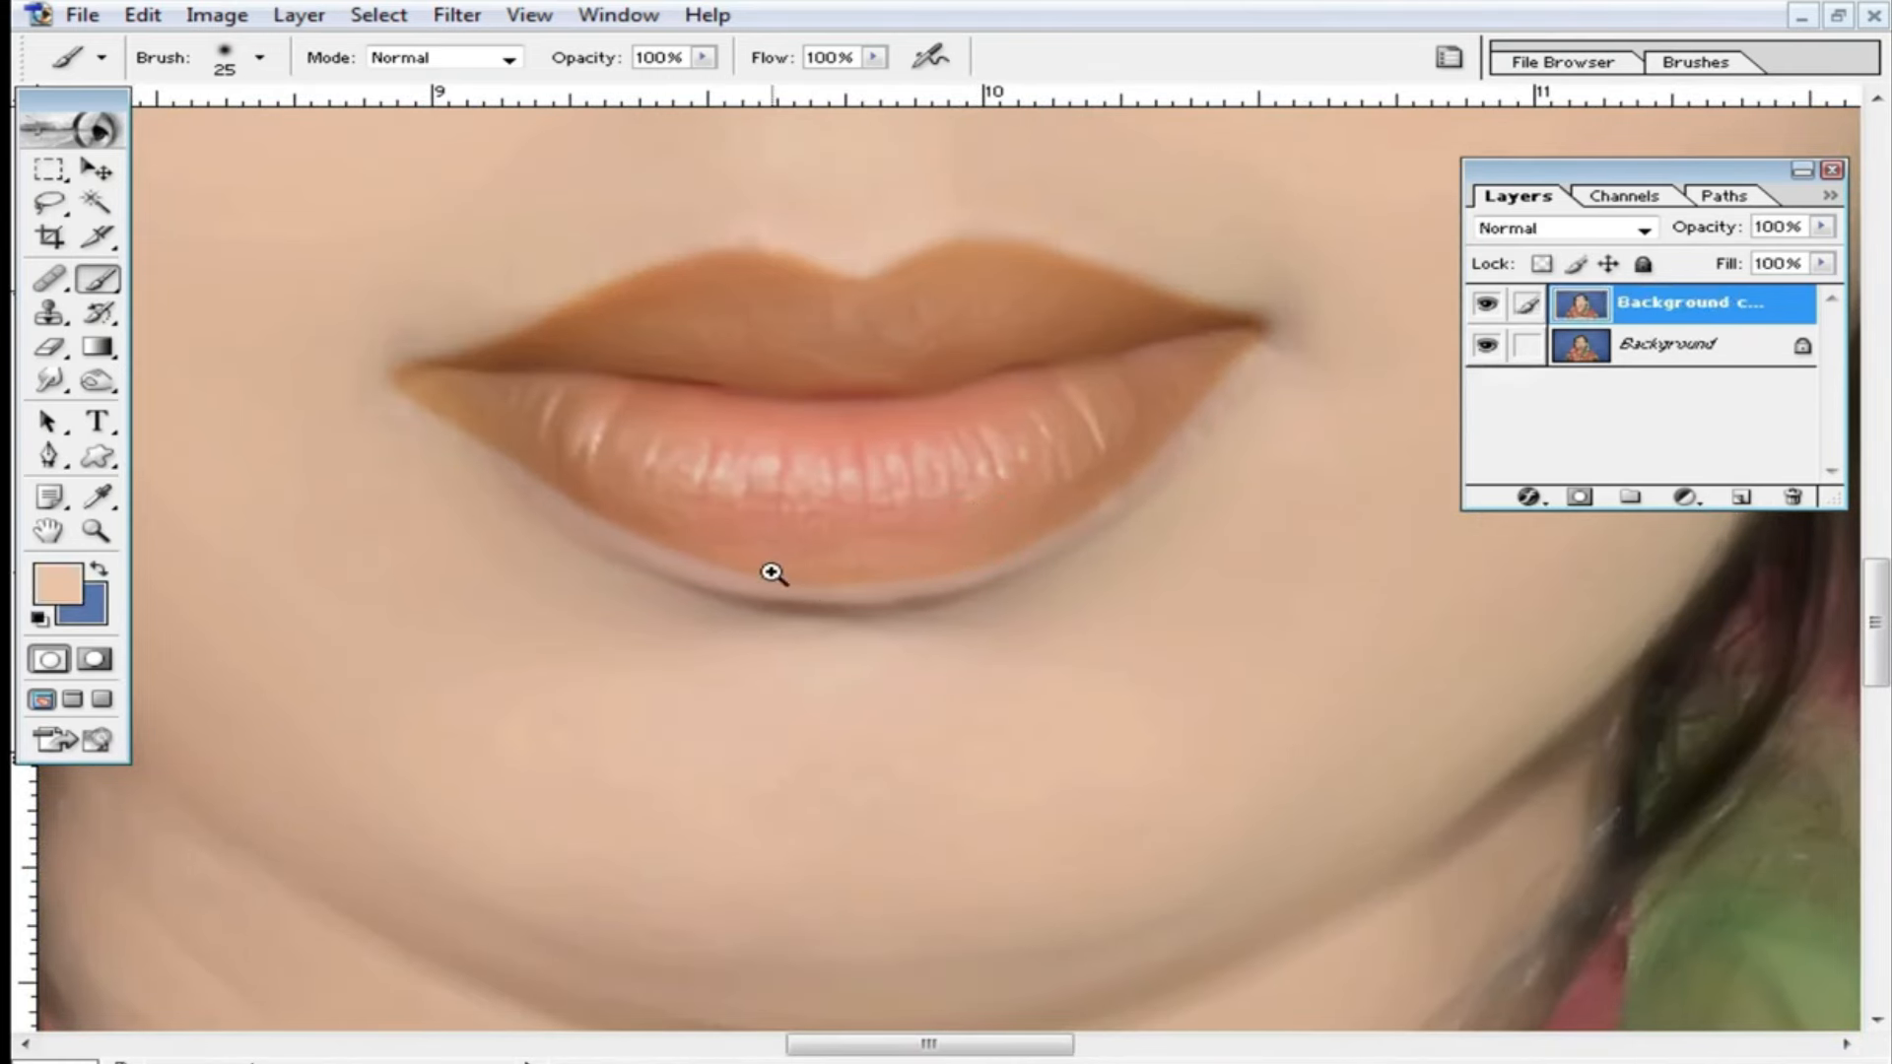
left_click(774, 573)
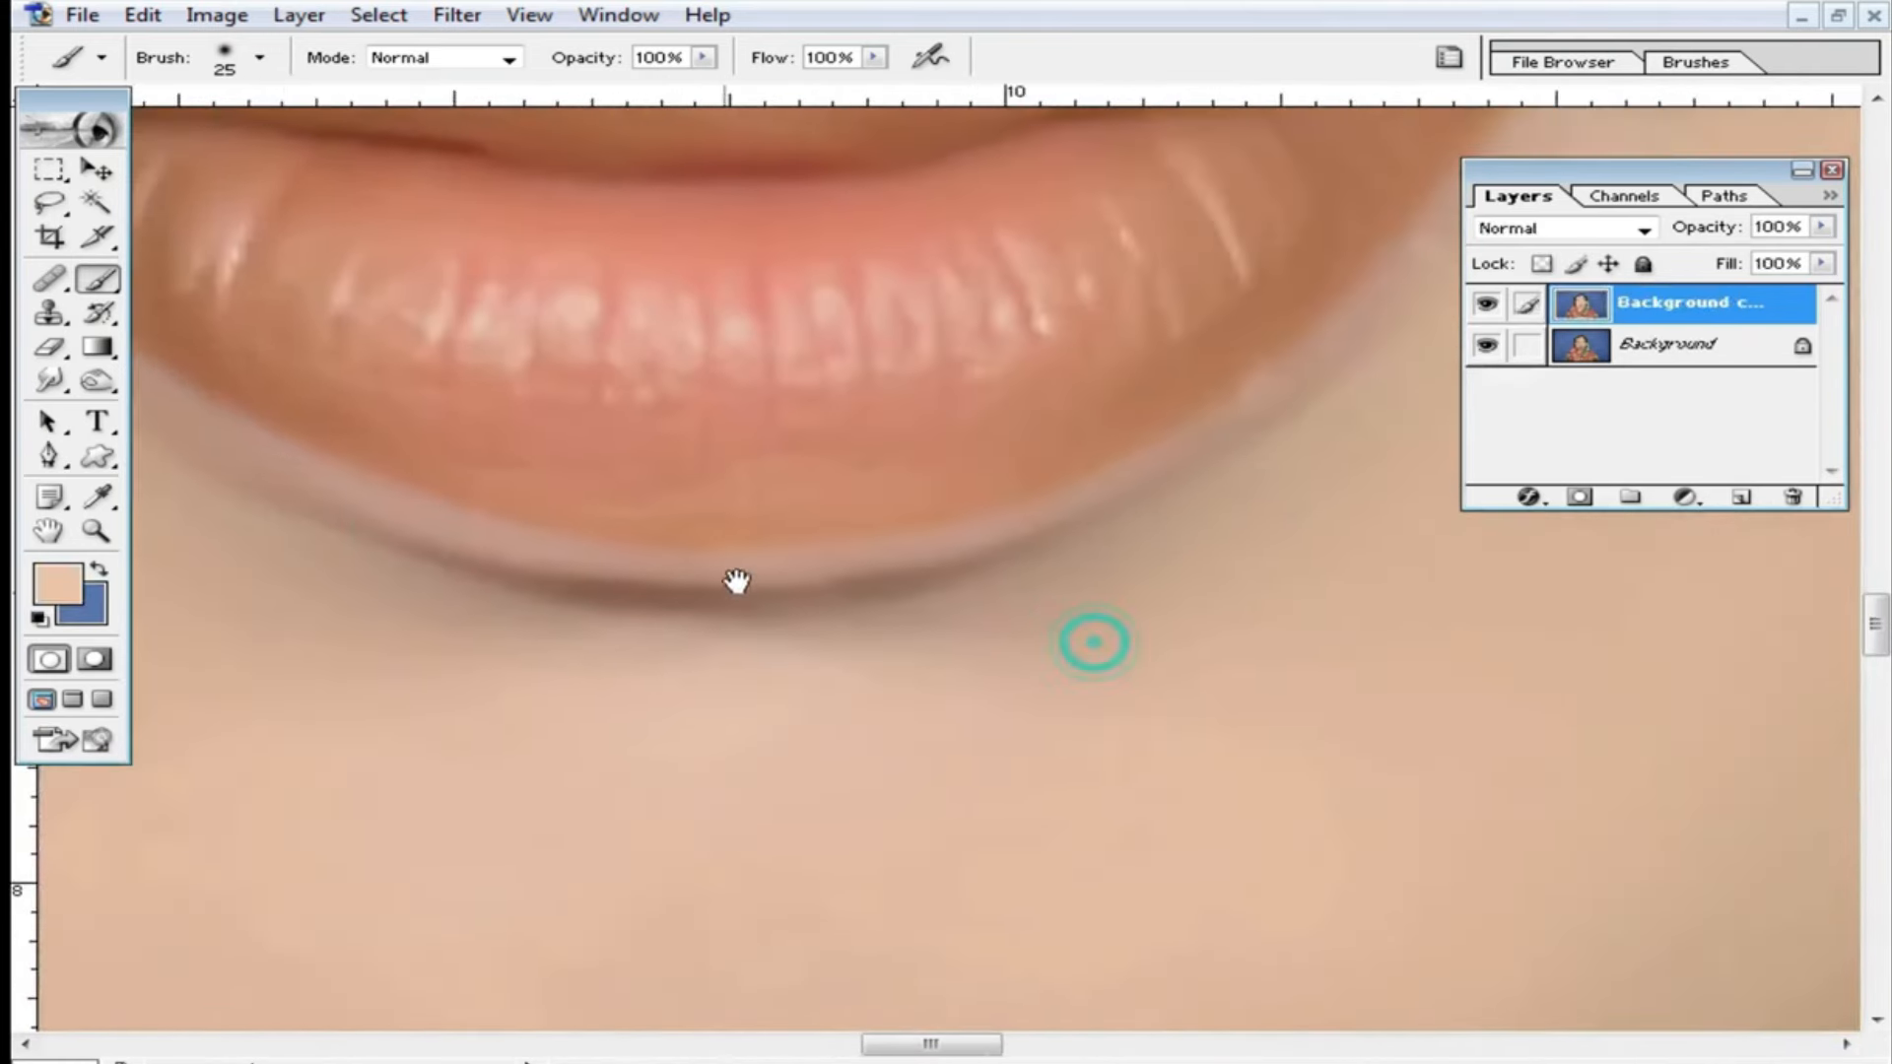
left_click(793, 582, "alt")
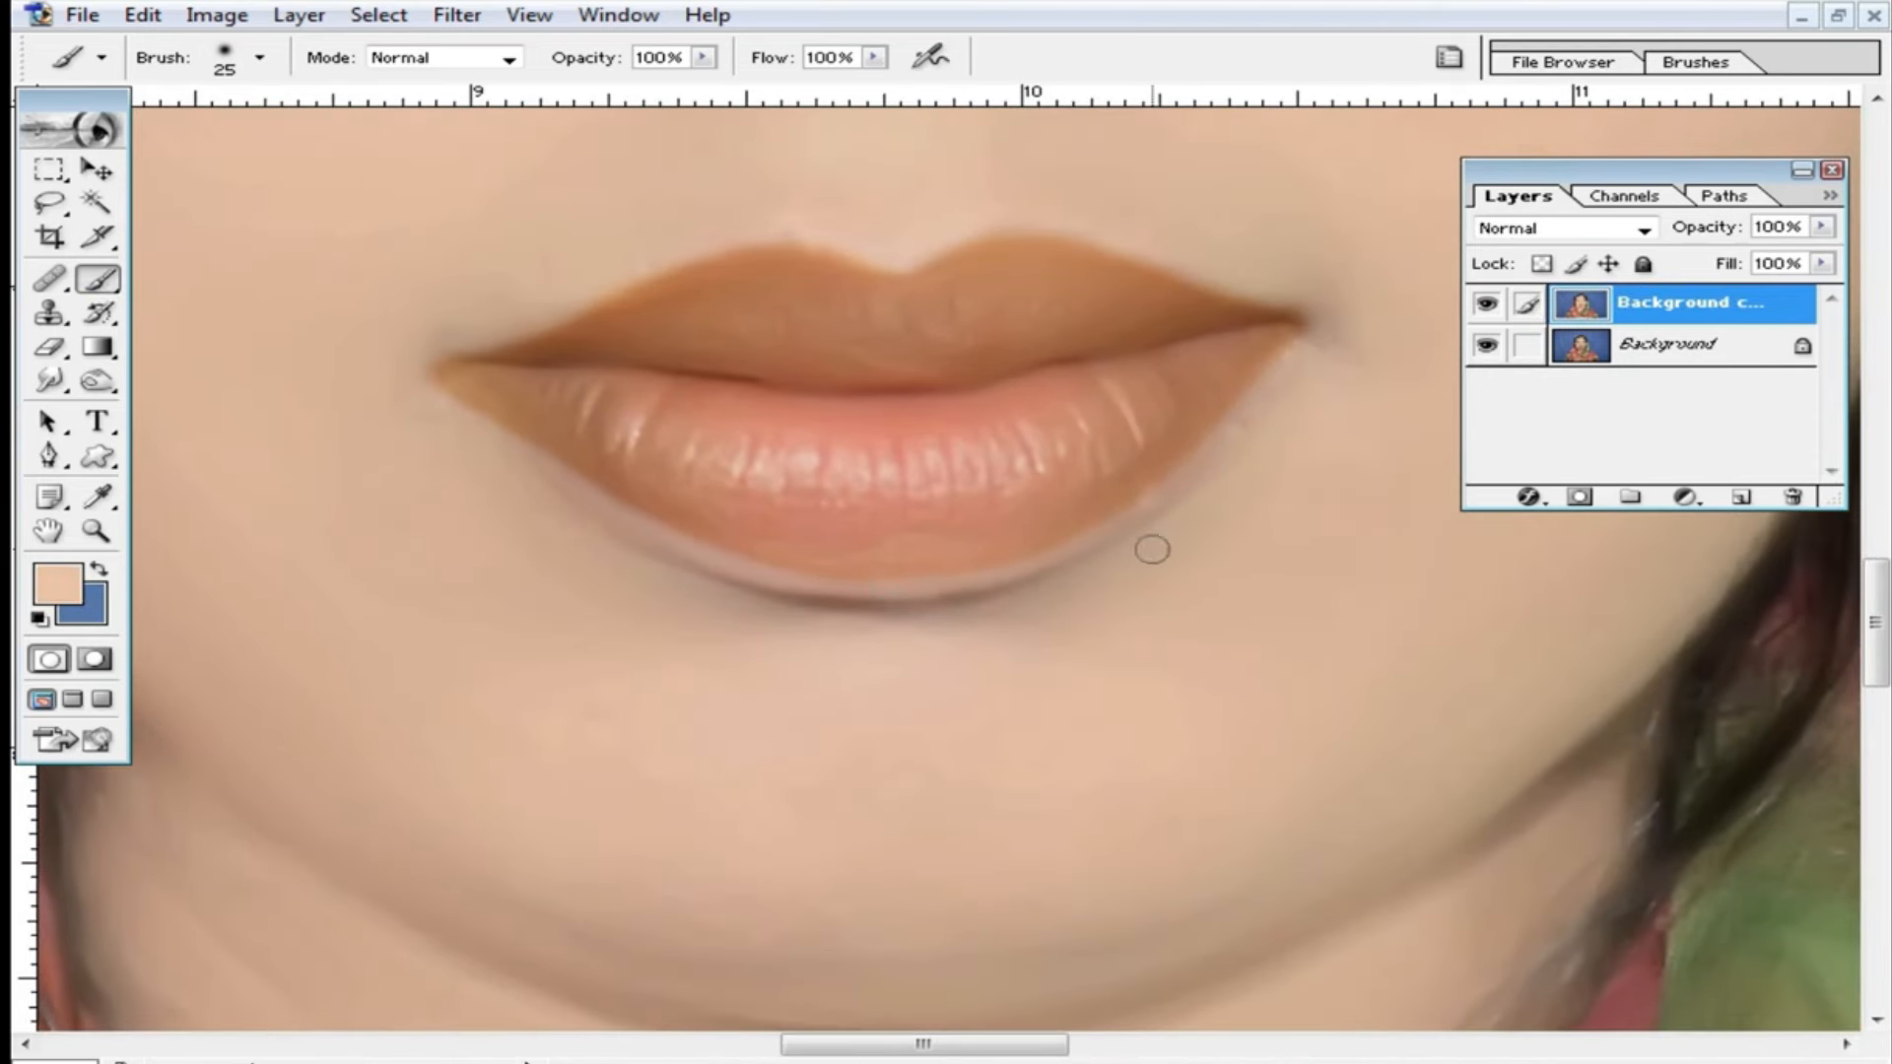
Set the brush size to 39 px, sample the skin colour near the lips and duplicate the merged layer.
right_click(1152, 549)
left_click(1268, 596)
key("Return")
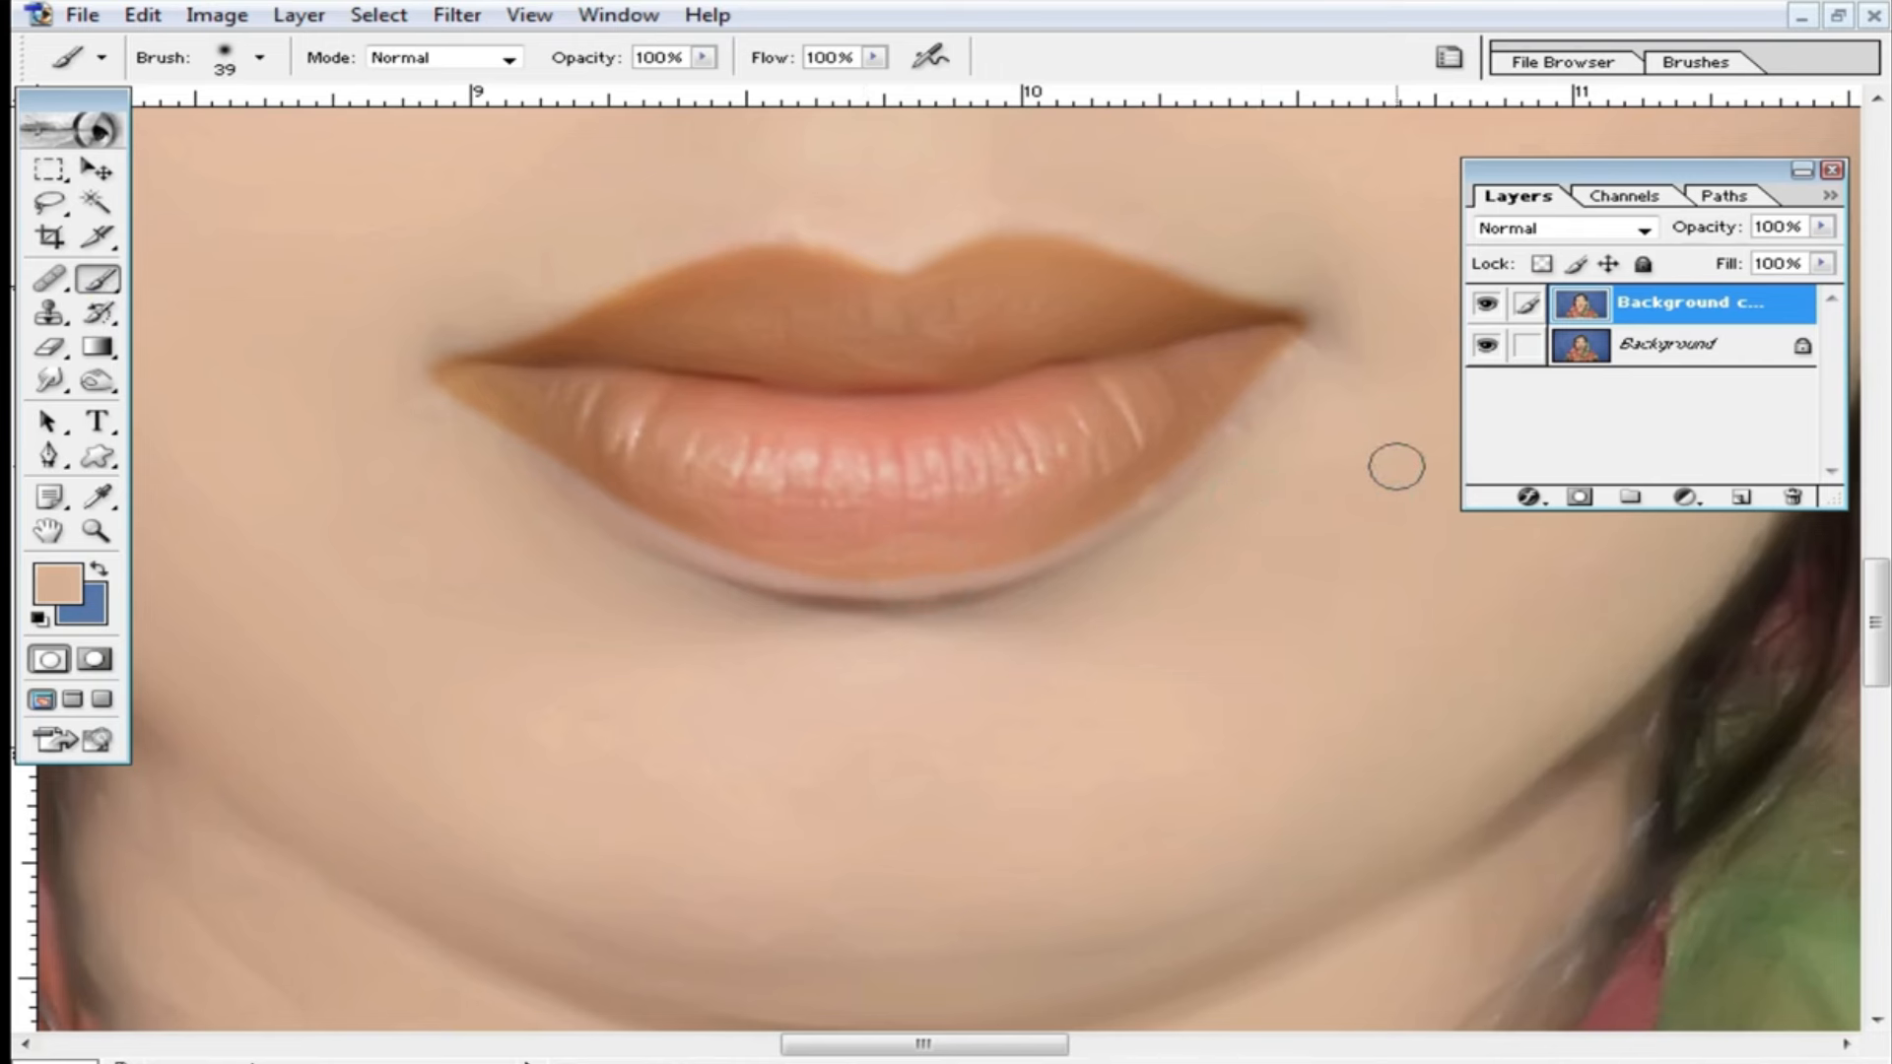
left_click(96, 170)
key("ctrl+j")
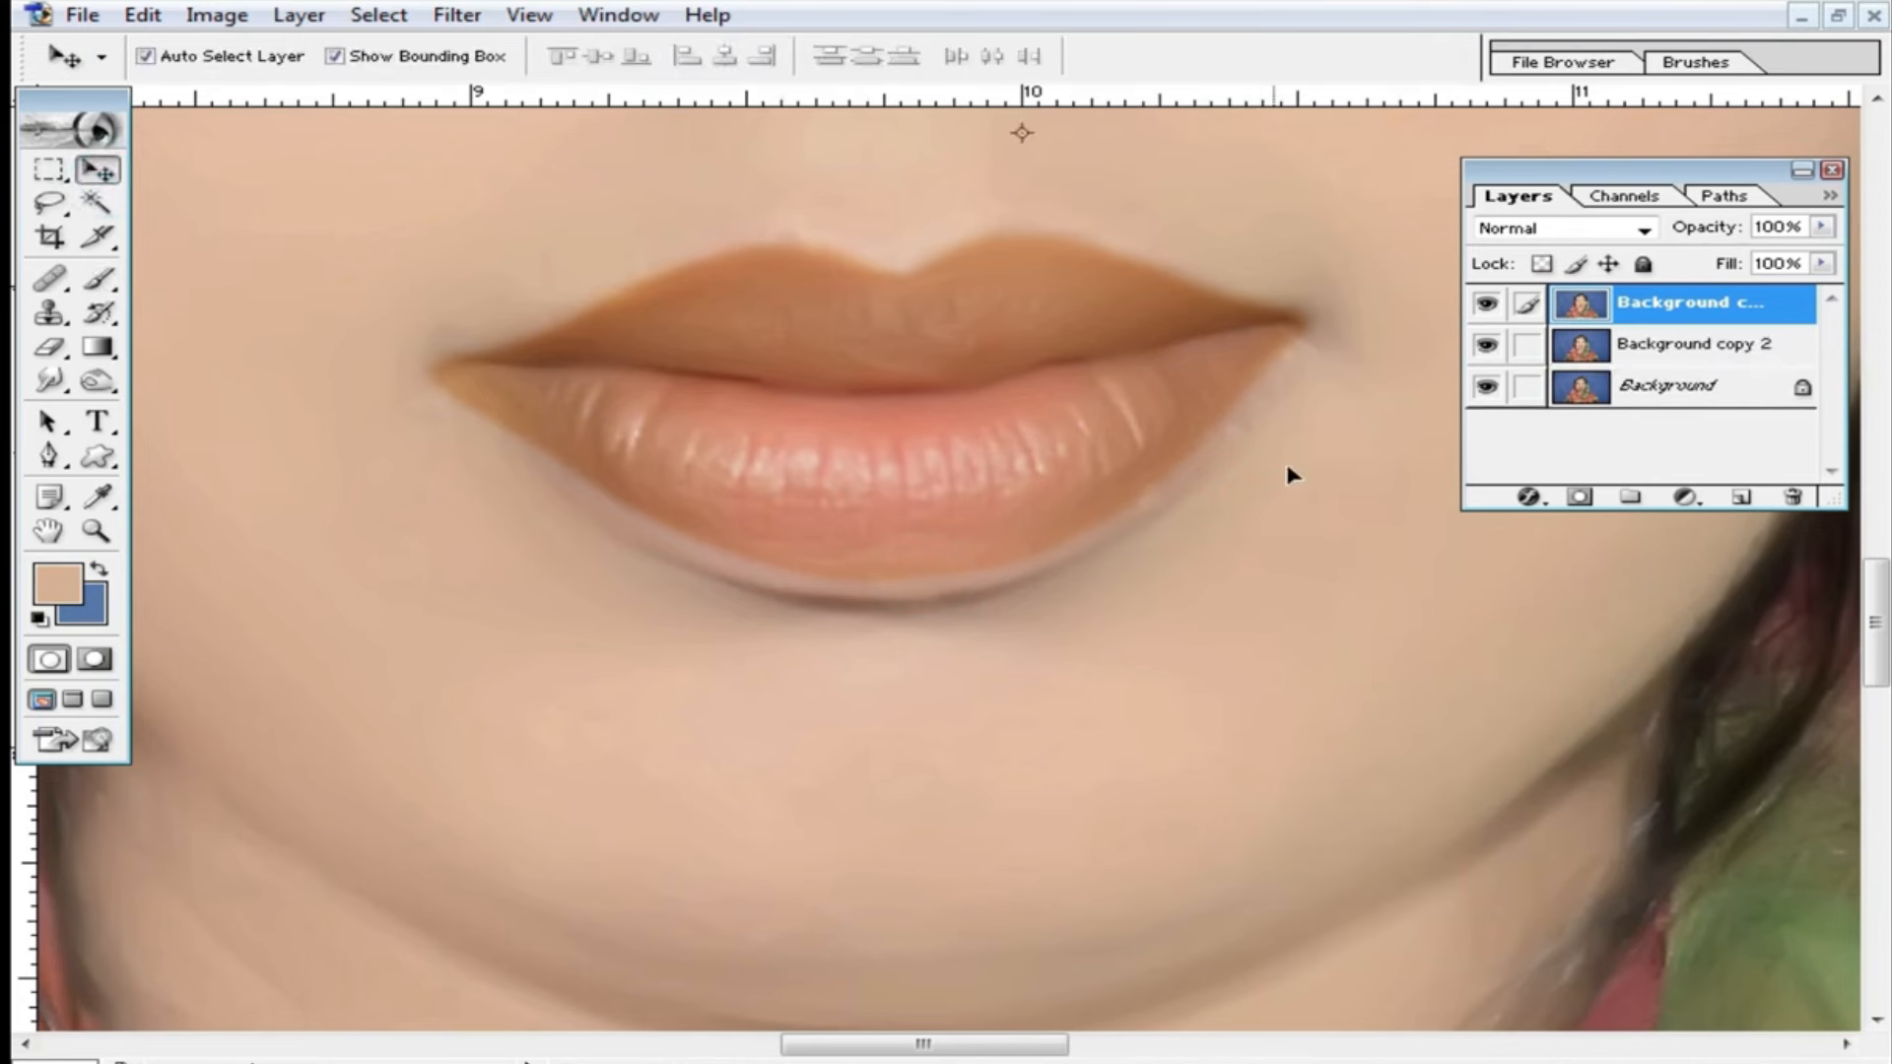
Paint sampled skin colour over the pale edge at the right of the lower lip with a 30% opacity brush.
left_click(97, 284)
left_click(1125, 570, "ctrl")
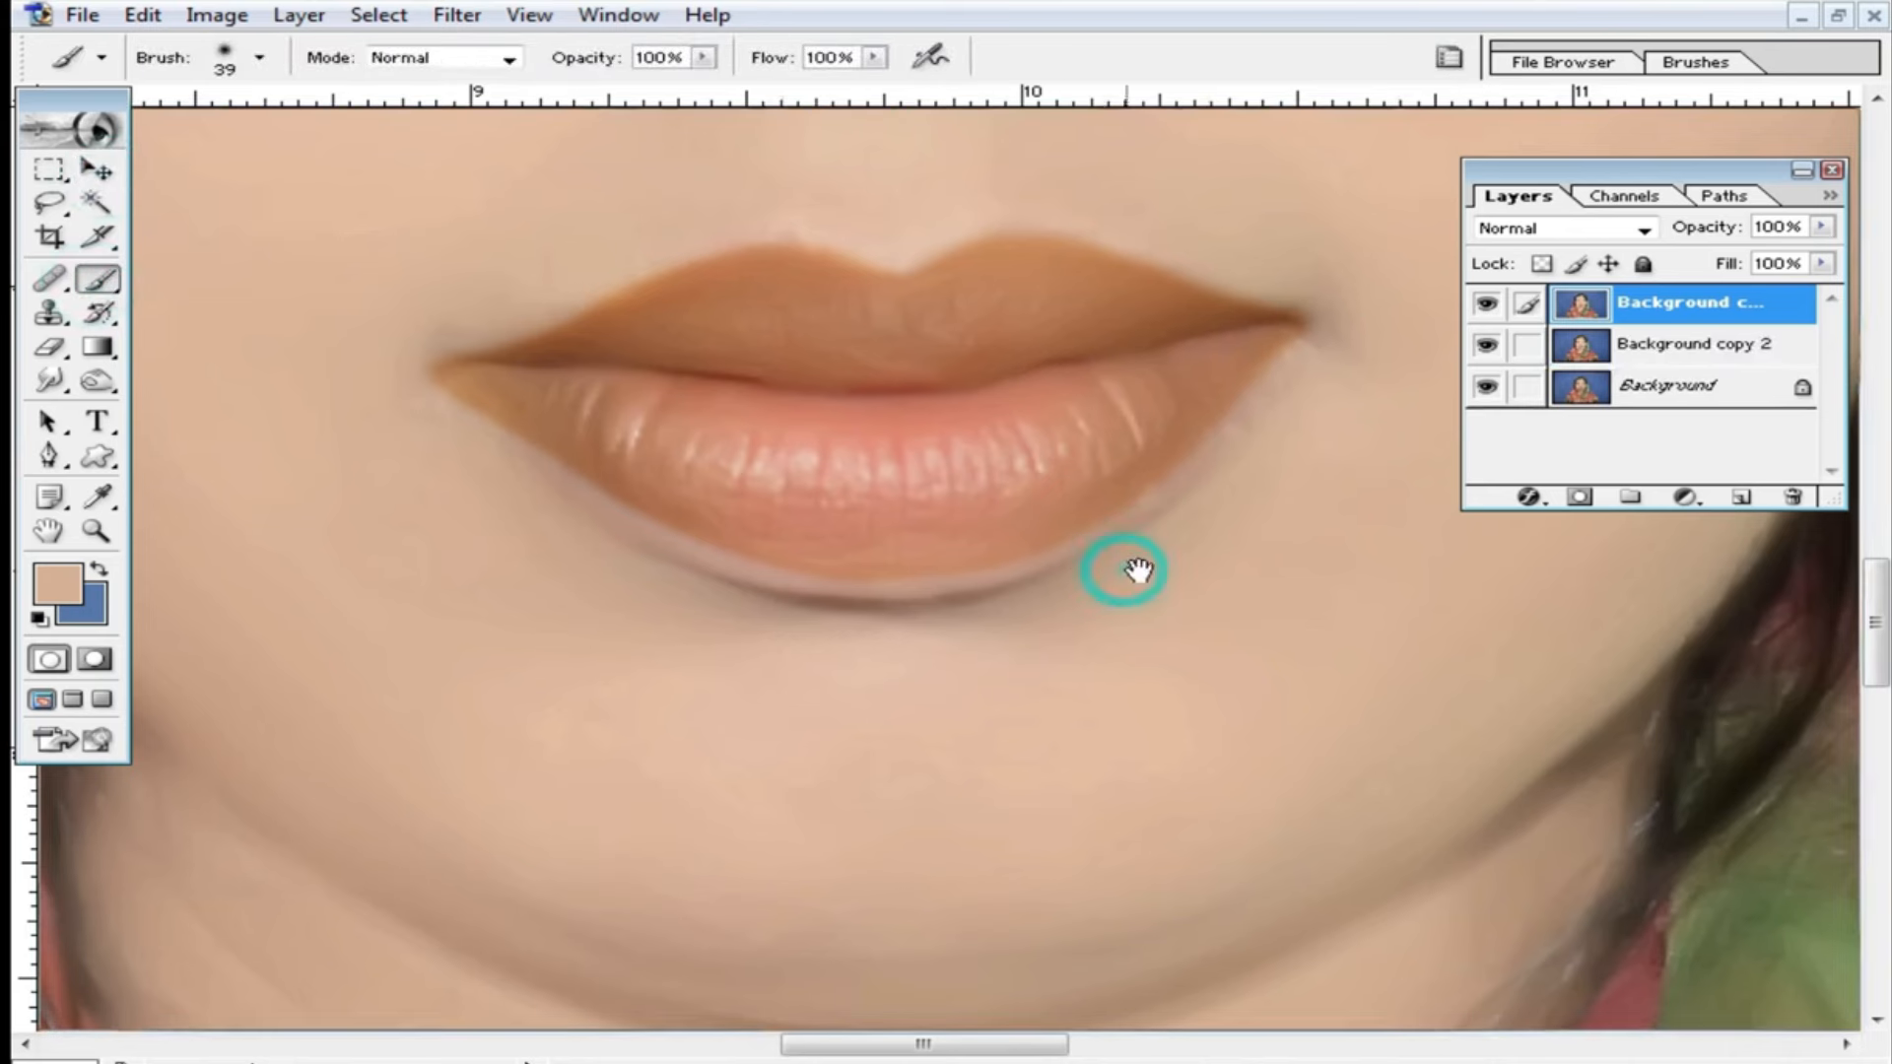
left_click(1165, 470, "alt")
left_click_drag(1247, 291, 942, 523)
left_click(707, 57)
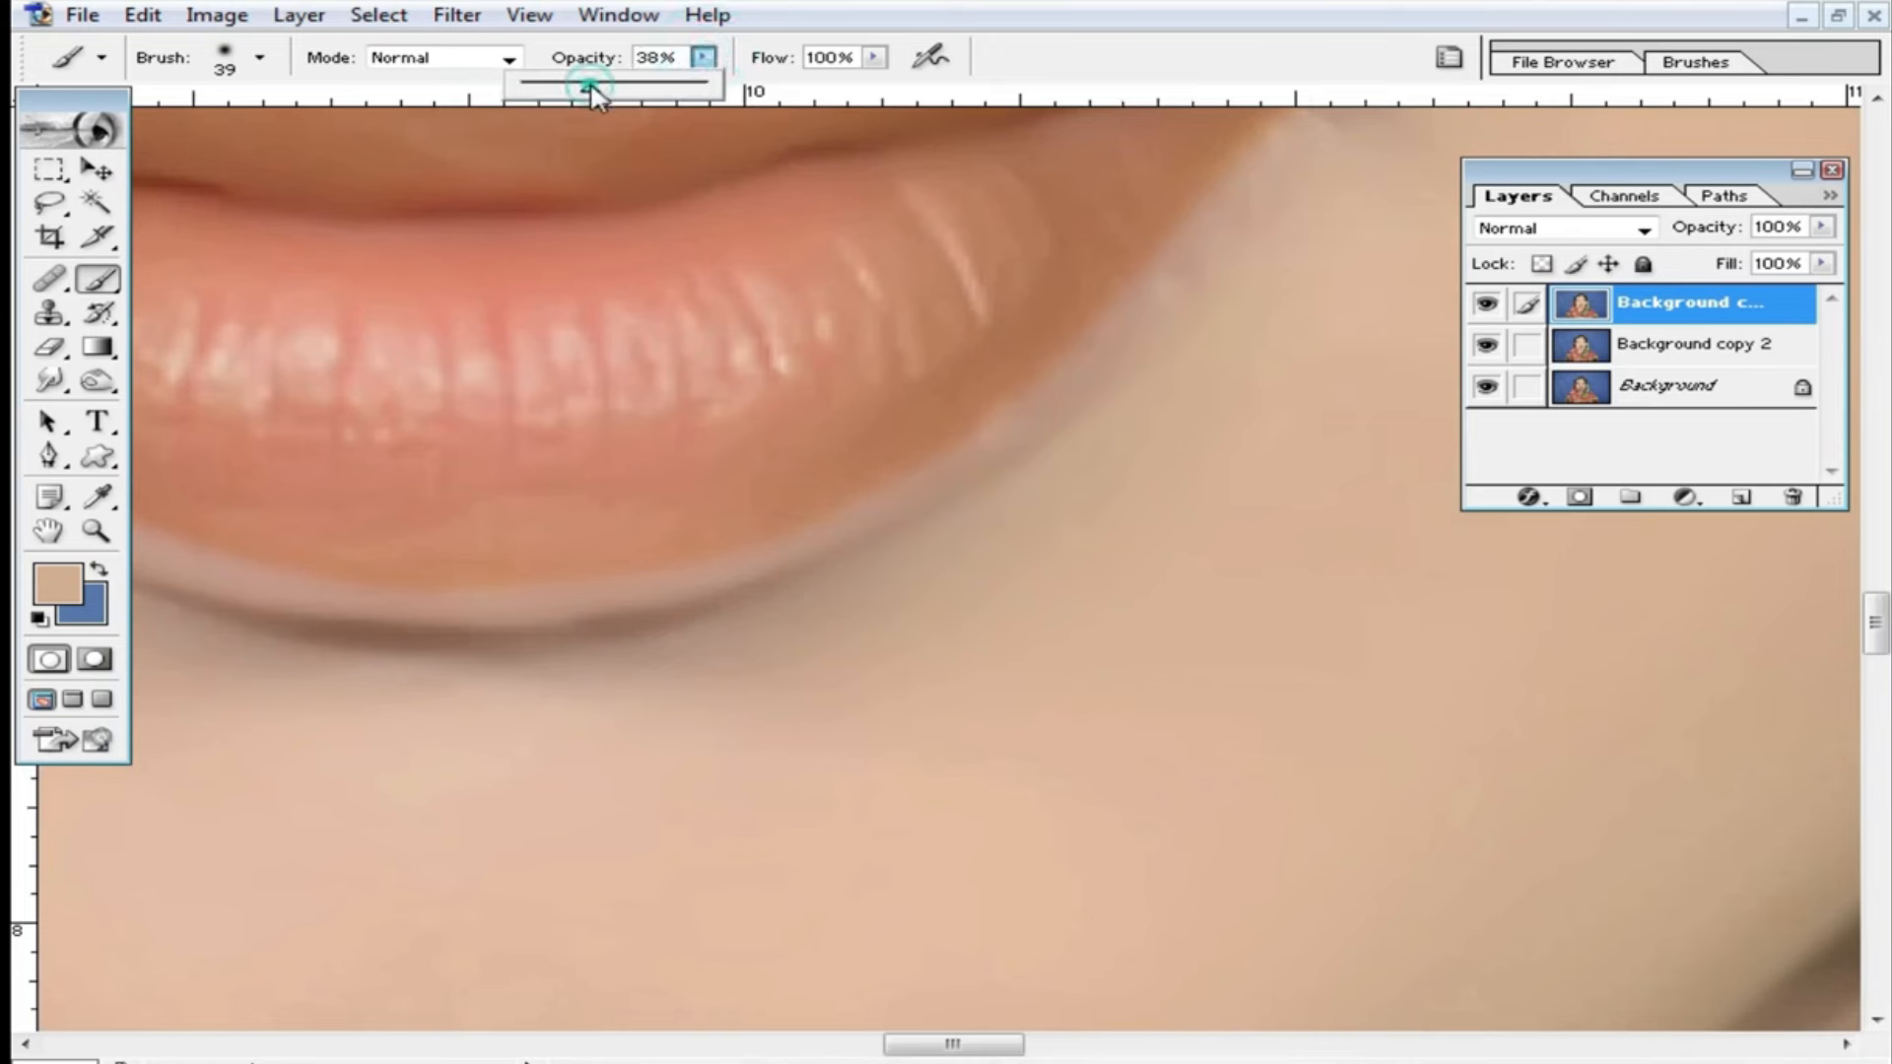
left_click_drag(588, 87, 574, 88)
left_click(1158, 470, "alt")
left_click_drag(1251, 285, 1224, 311)
left_click_drag(970, 540, 1222, 424)
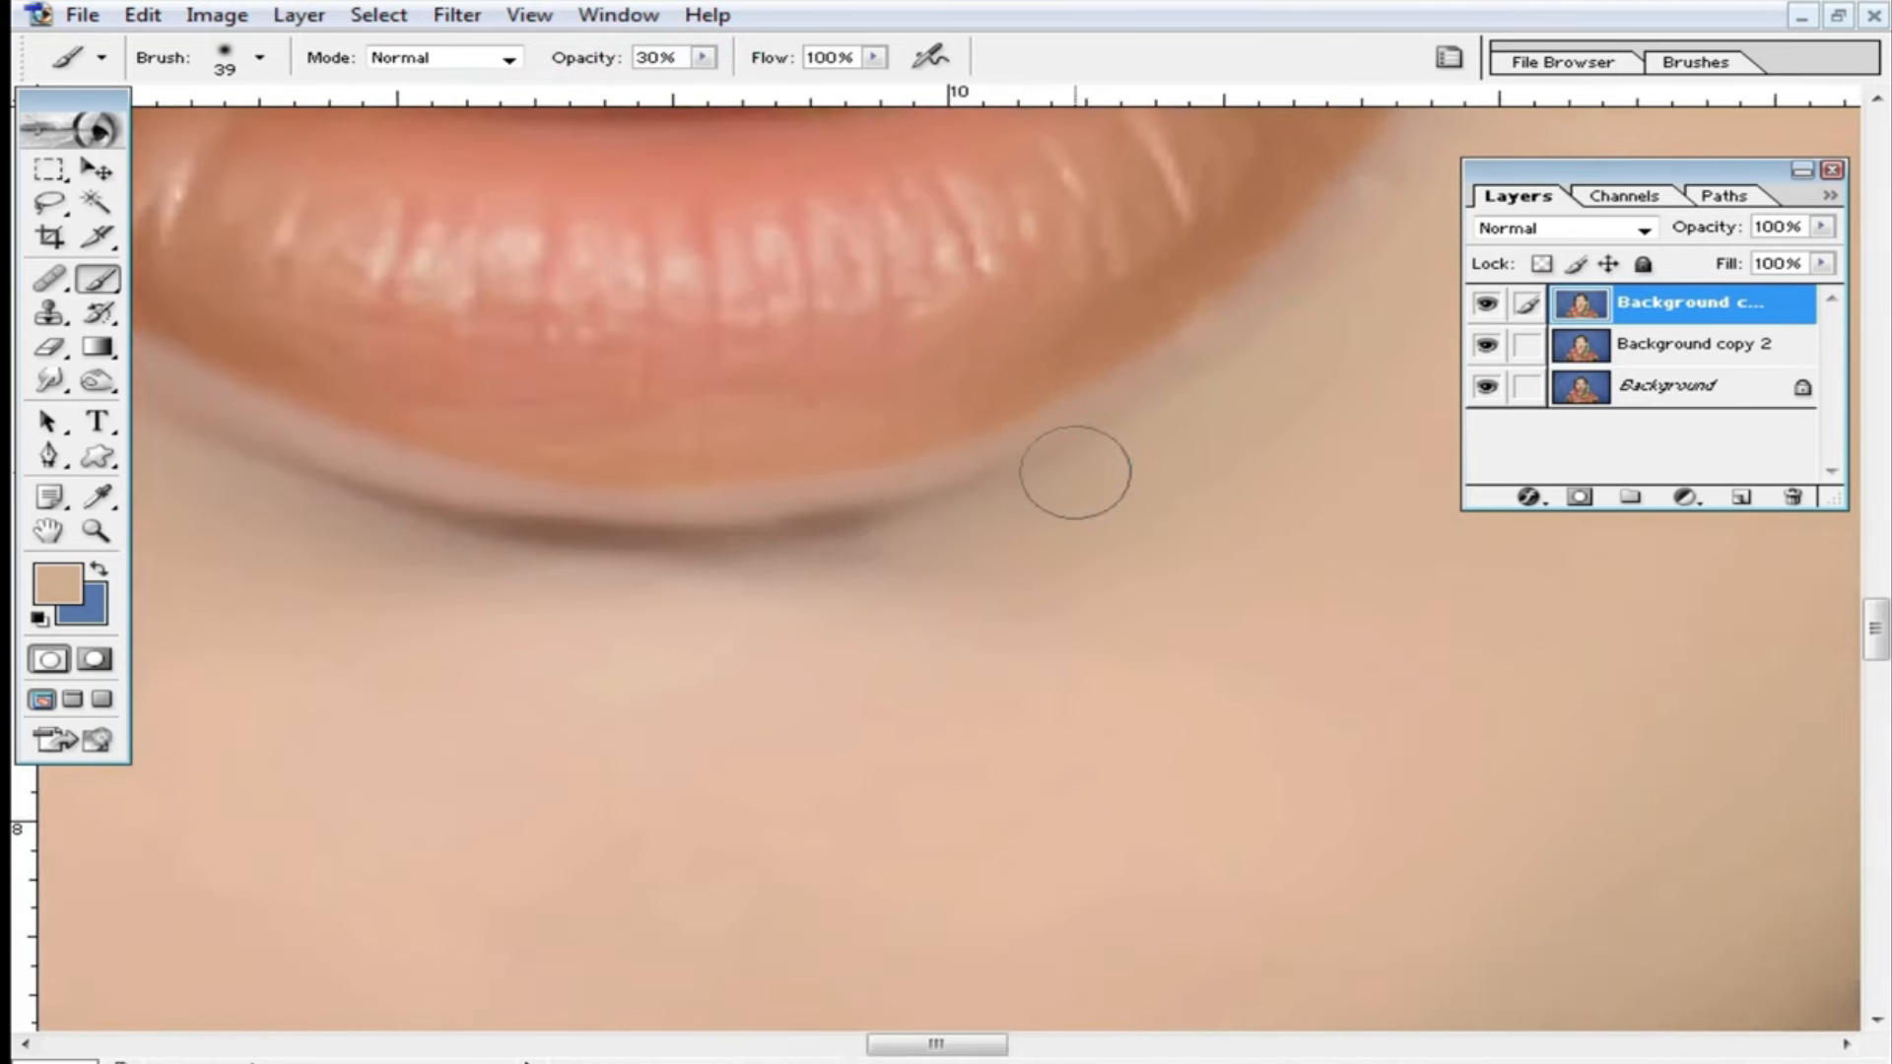
Cover the pale rim and dark shadow along the centre and left underside of the lower lip with skin colour.
left_click_drag(1089, 466, 660, 552)
left_click_drag(588, 538, 902, 612)
left_click_drag(812, 599, 486, 464)
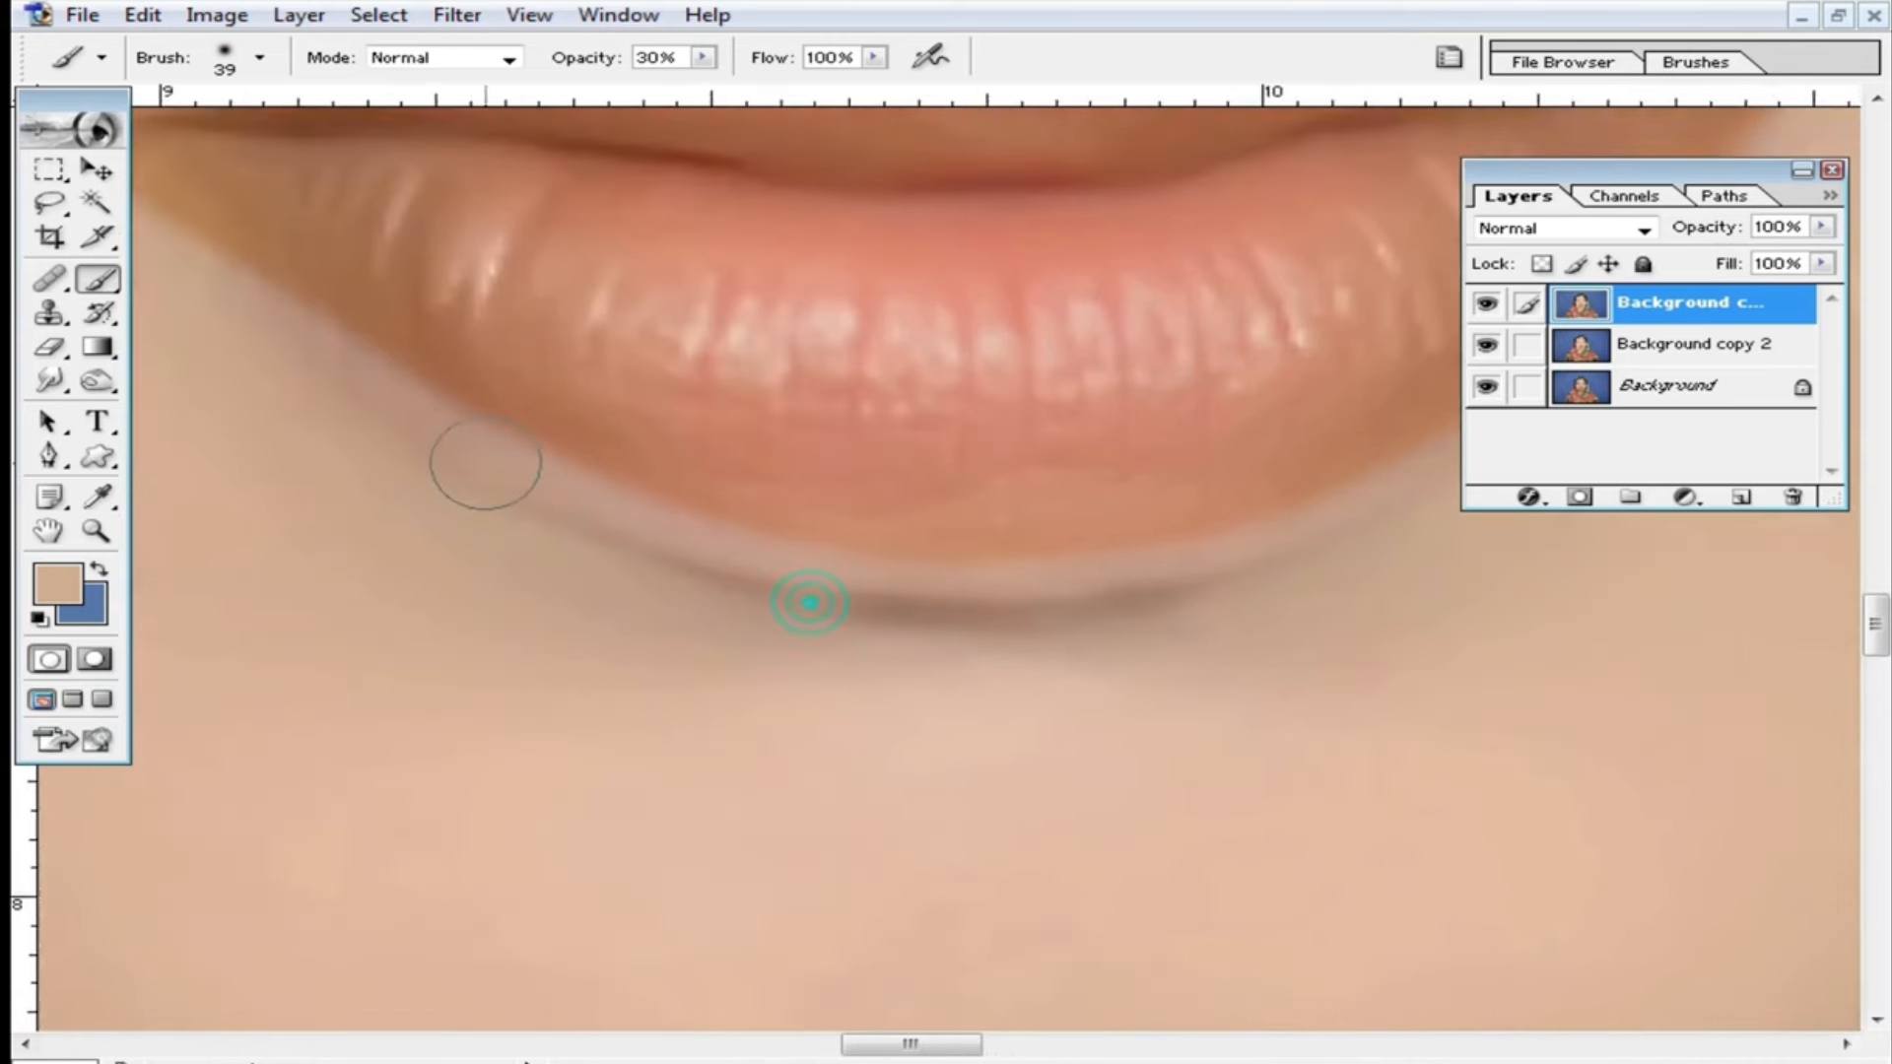
left_click_drag(237, 307, 489, 527)
mouse_move(608, 553)
left_mouse_down()
mouse_move(752, 624)
mouse_move(1036, 645)
left_mouse_up()
left_click_drag(752, 592, 1146, 633)
left_click_drag(902, 616, 1341, 572)
left_click(1131, 620, "ctrl+alt")
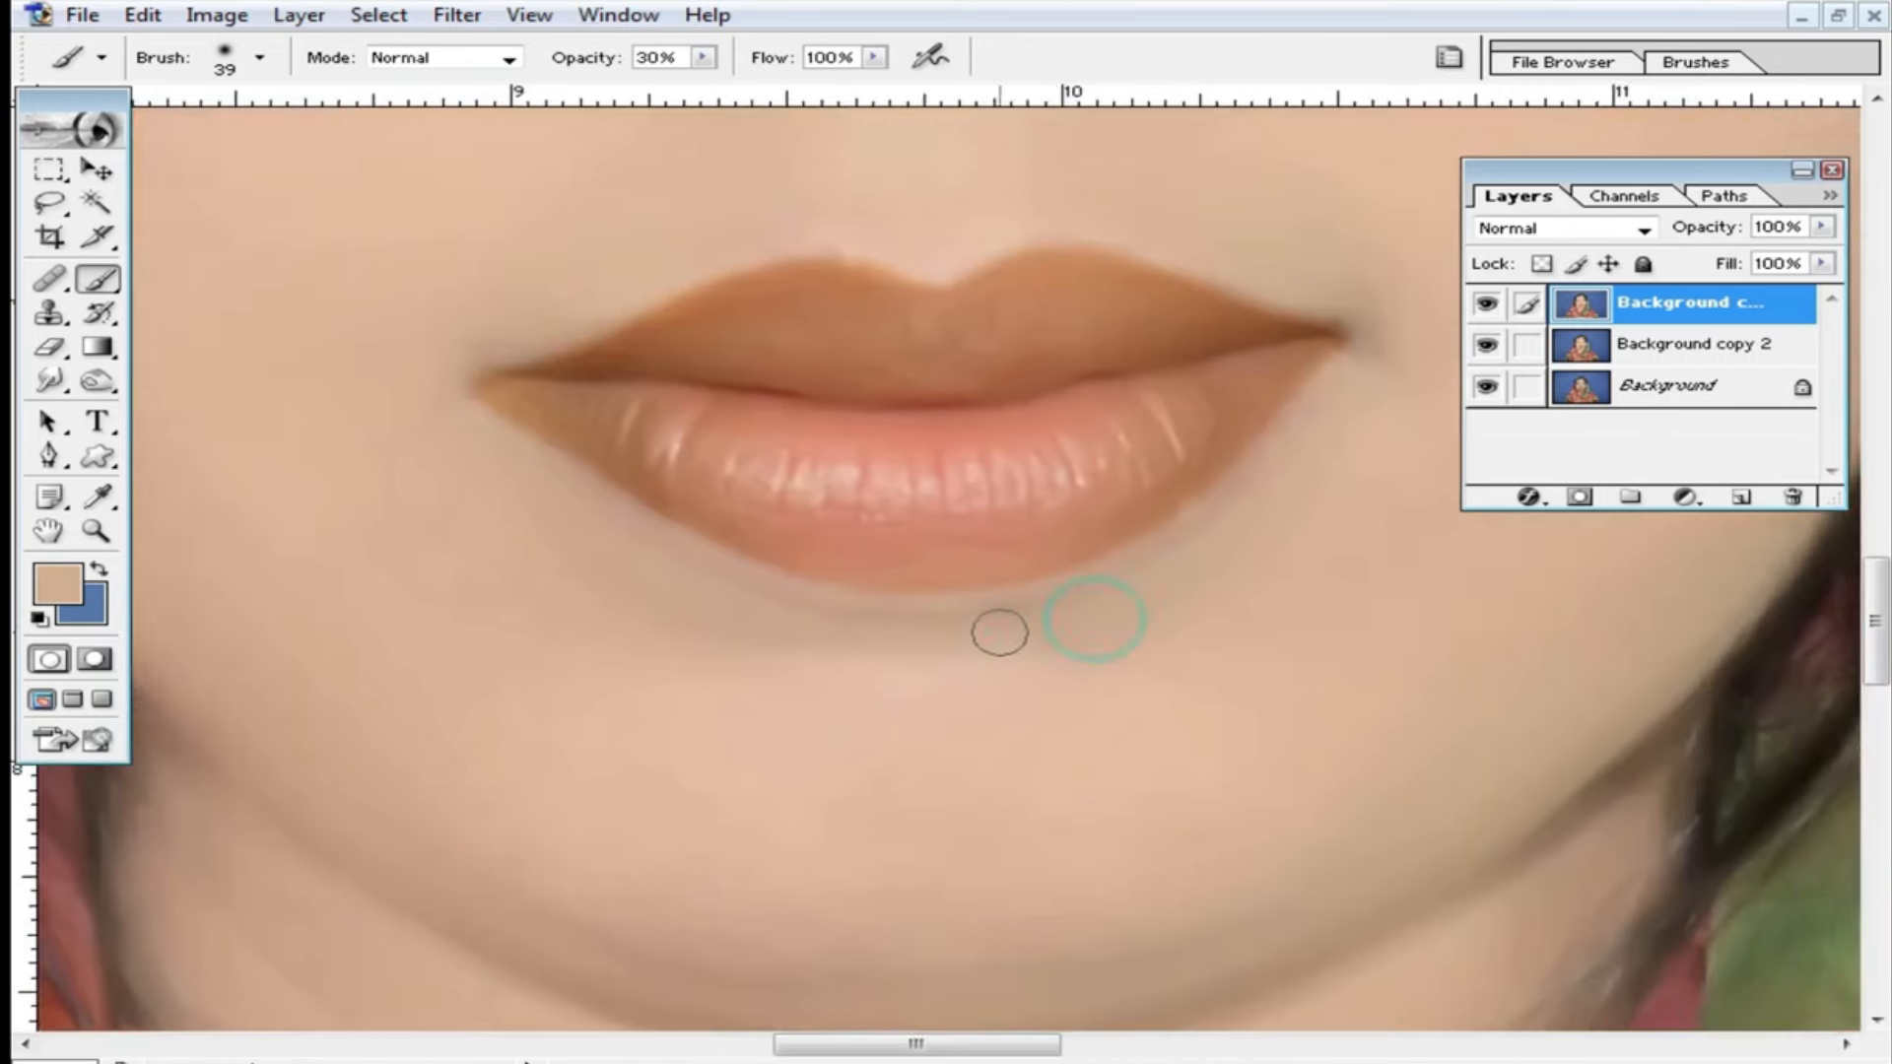
mouse_move(1094, 587)
left_mouse_down()
mouse_move(1173, 541)
mouse_move(1013, 621)
mouse_move(952, 624)
left_mouse_up()
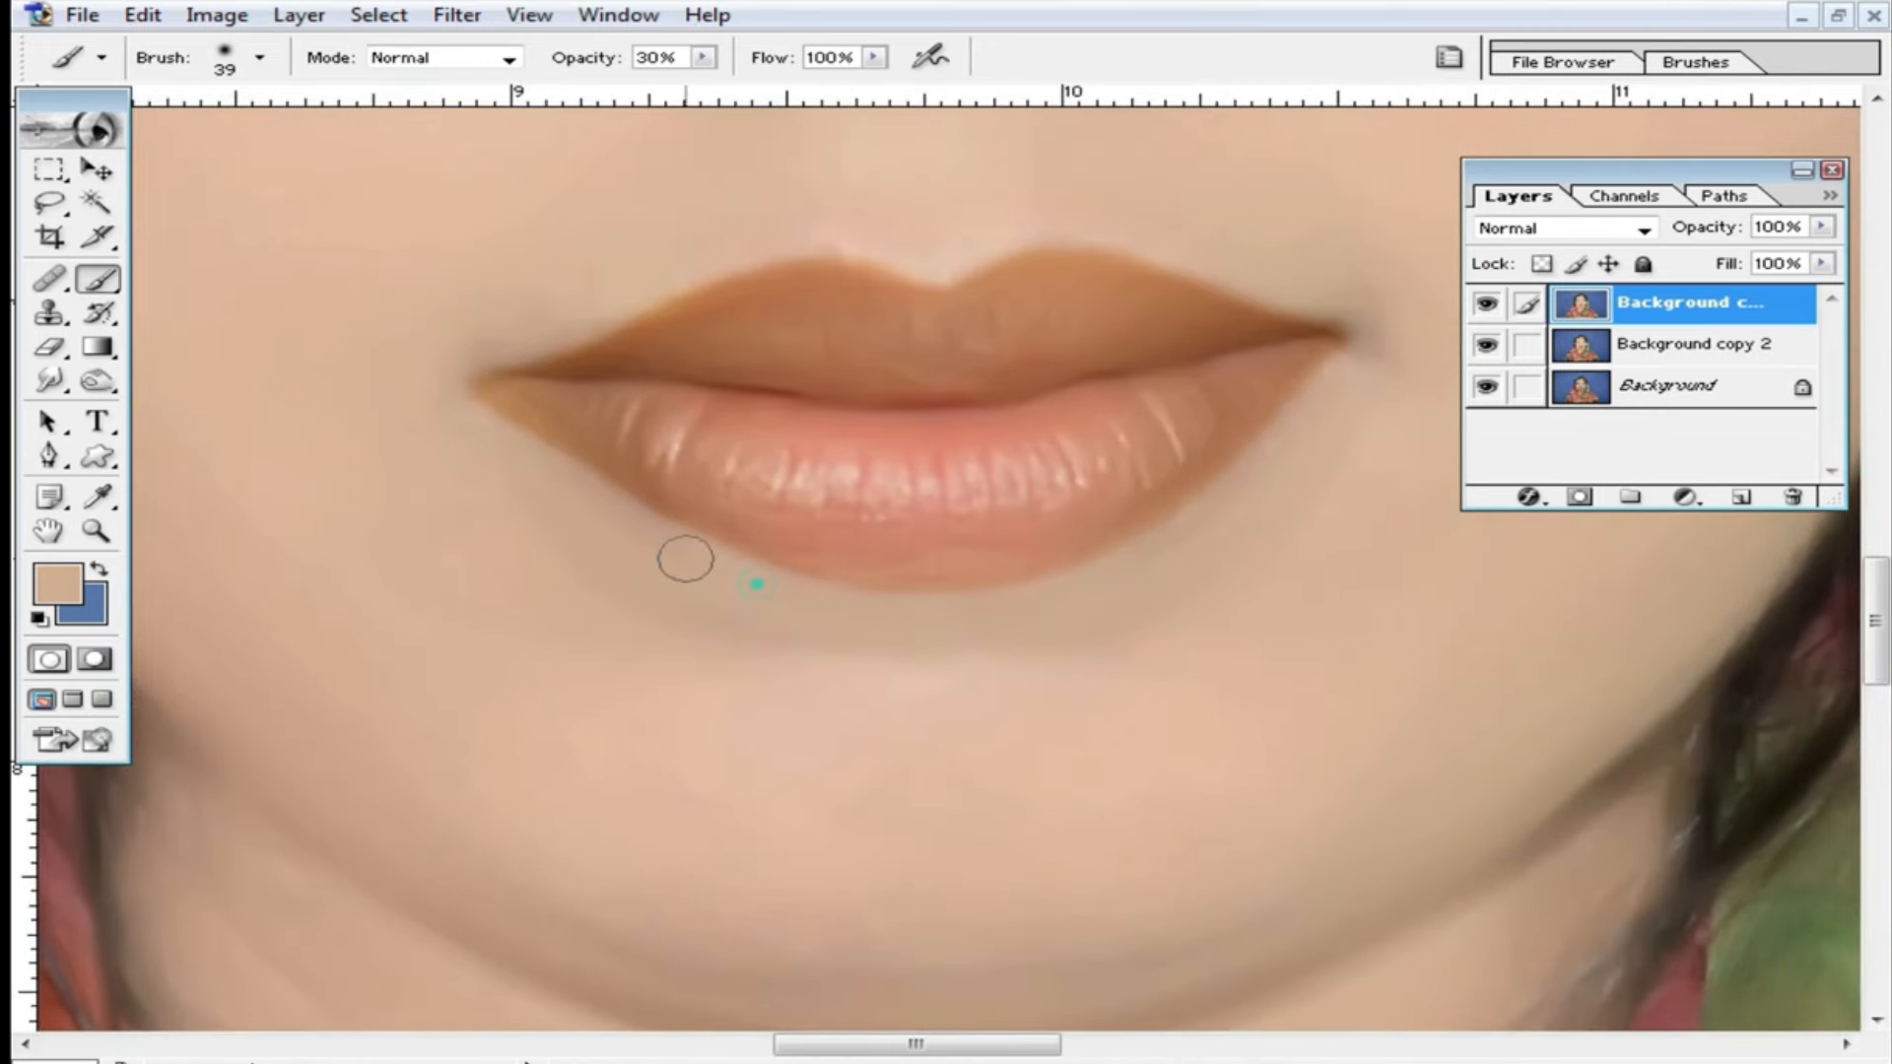
Even out the skin below the left part of the lower lip with a 52 px brush.
right_click(729, 620)
left_click_drag(877, 682, 922, 682)
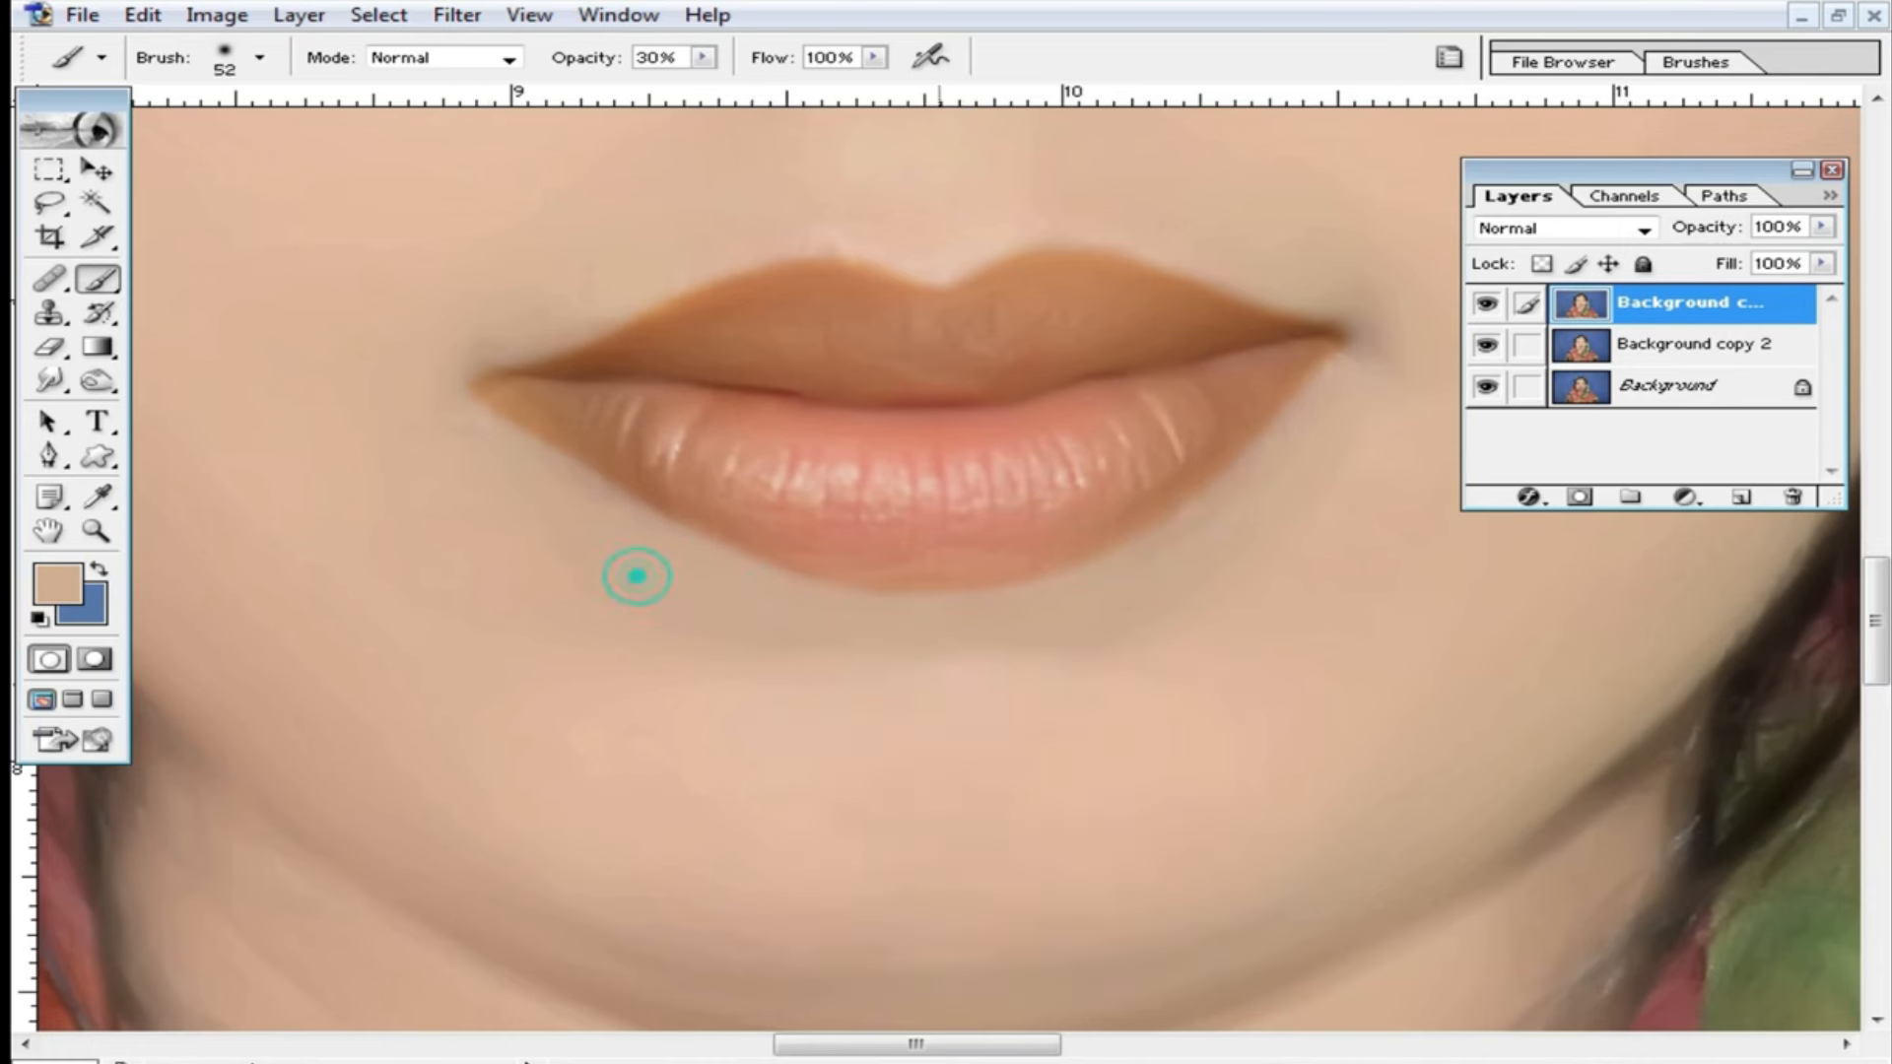
left_click(700, 605)
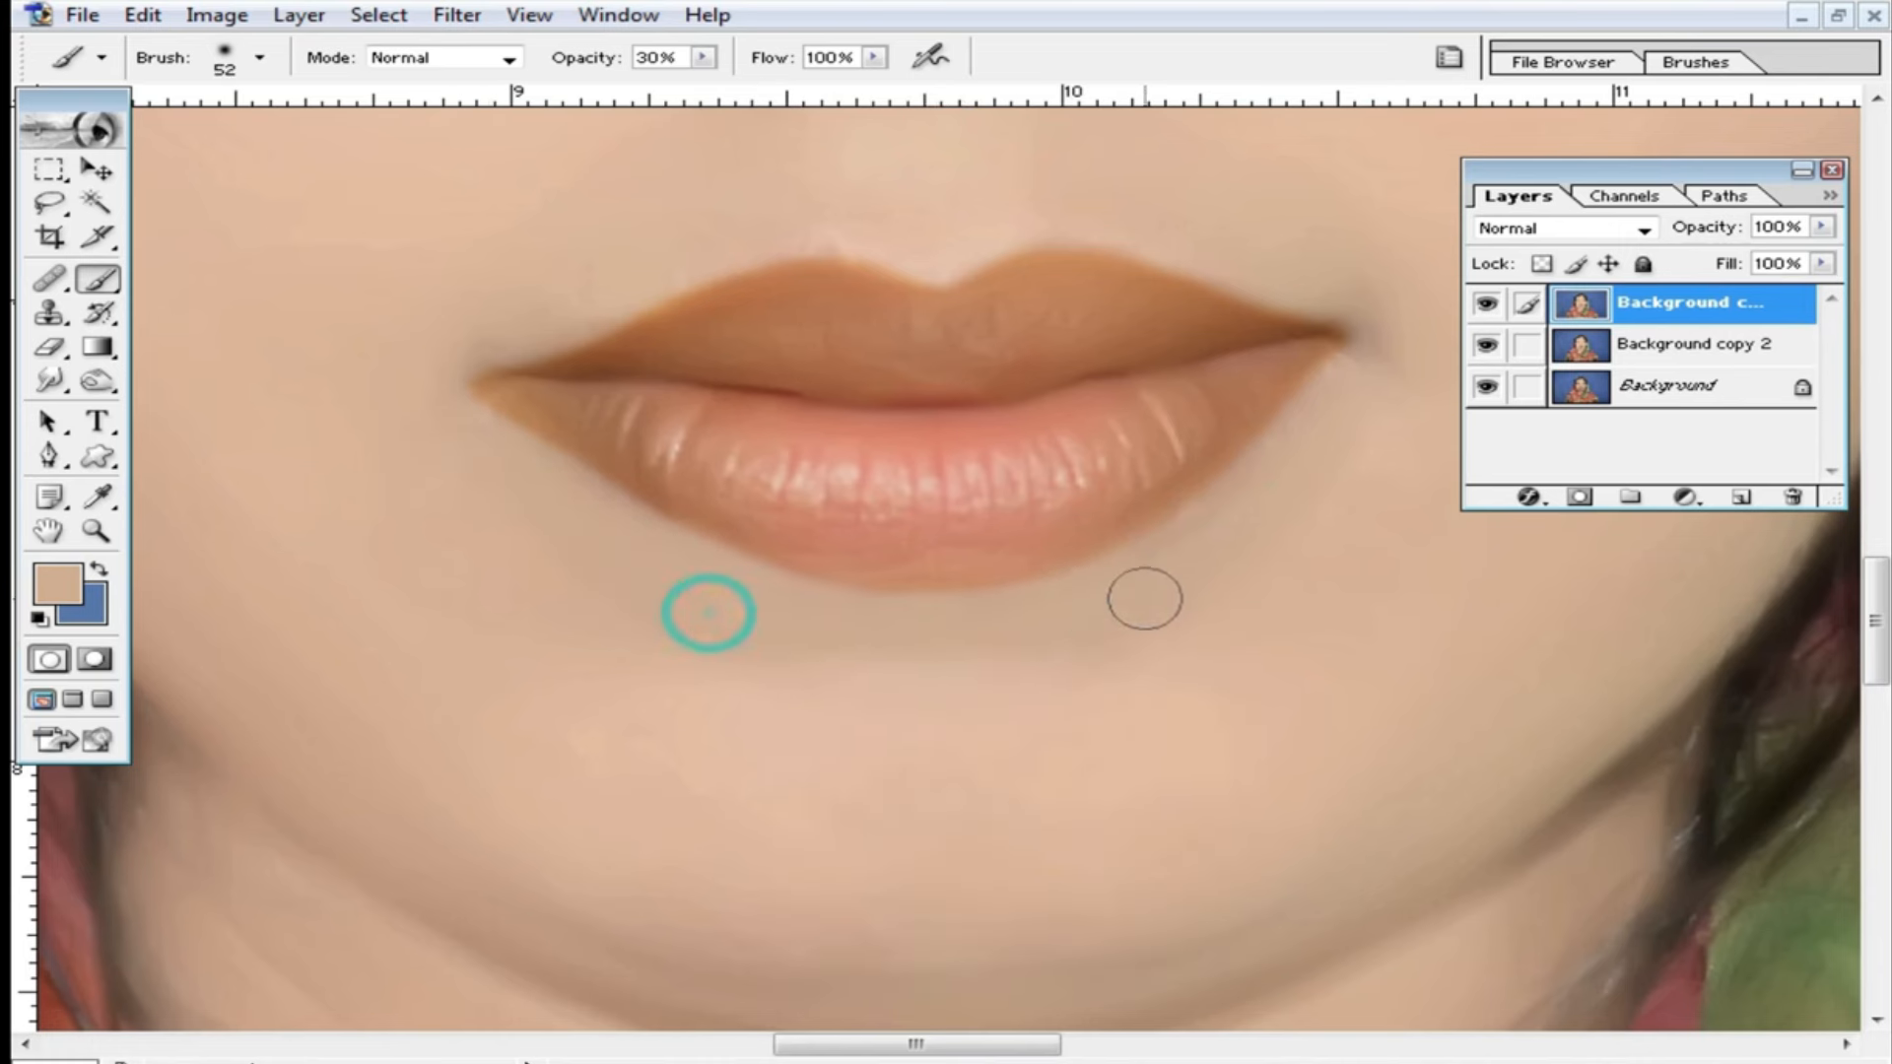
Touch up the skin around the mouth corner and below the lower lip with sampled skin colour.
left_click(1372, 329)
left_click(709, 541, "alt")
left_click(1033, 490)
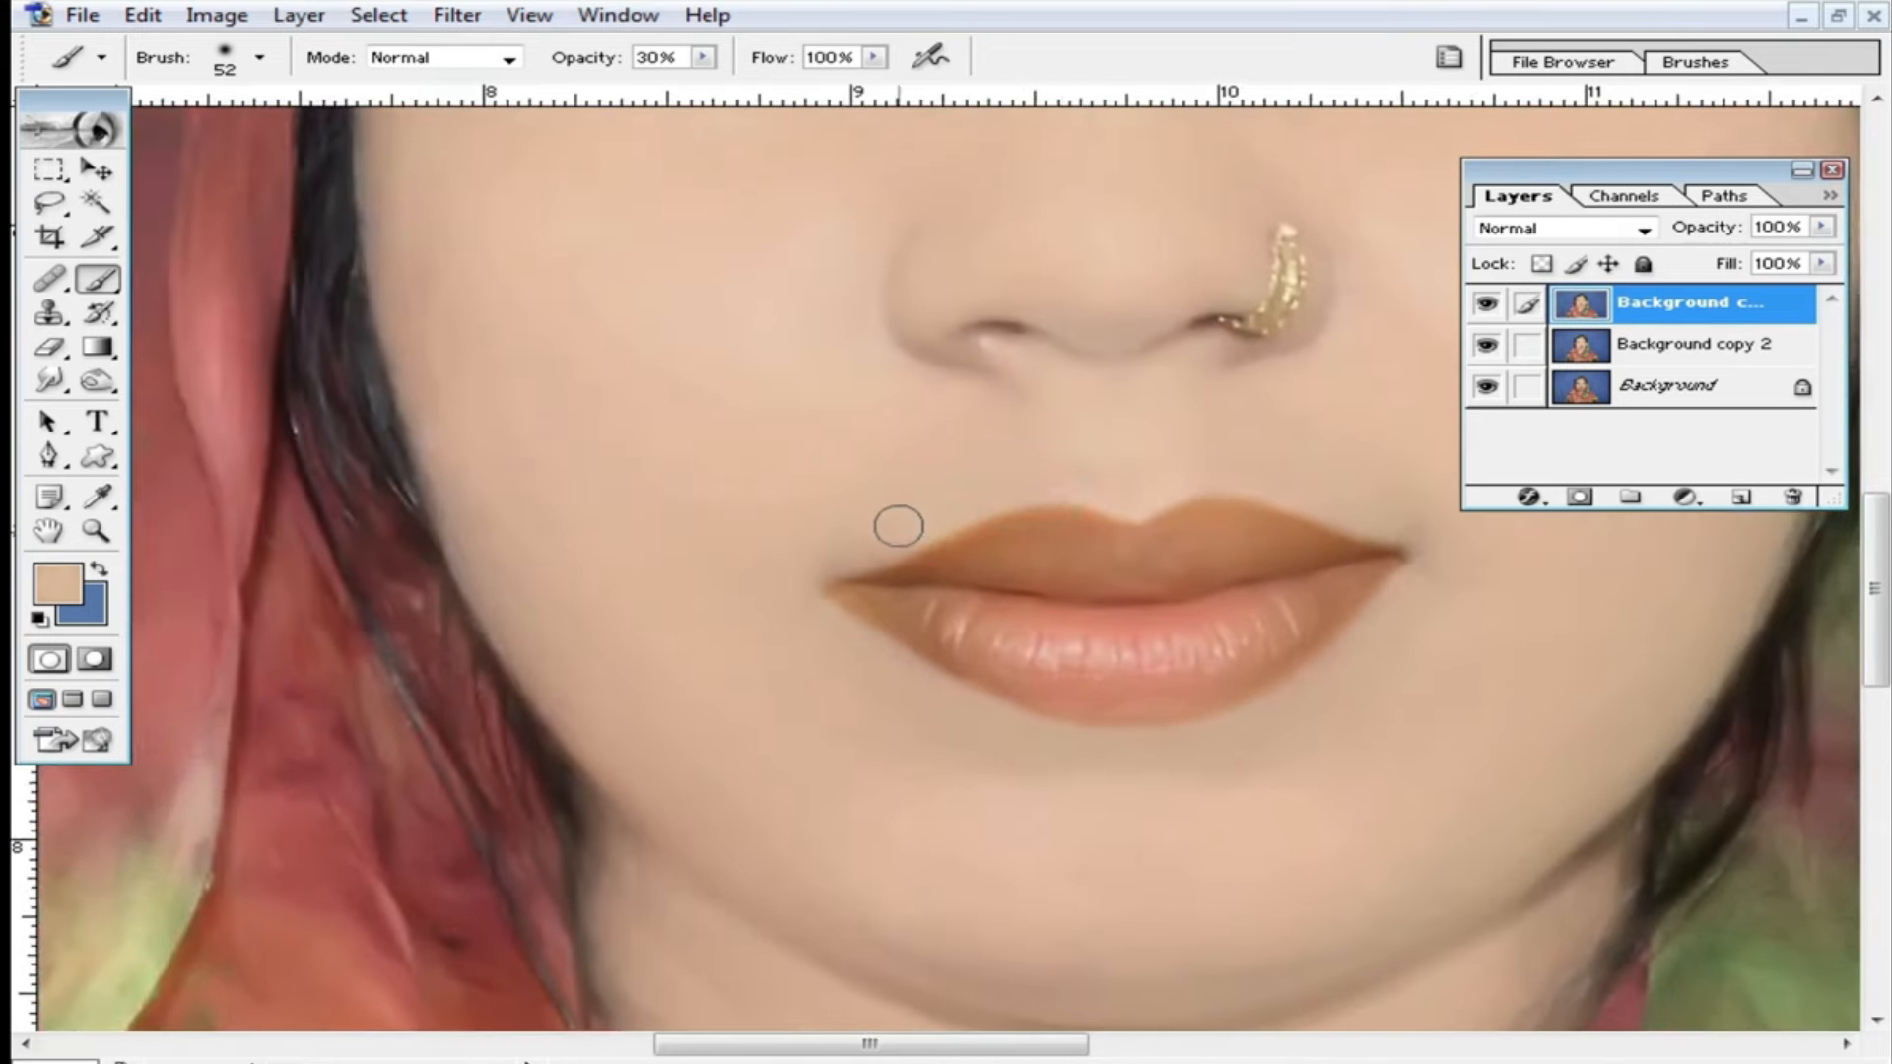
Compare the whole portrait with and without the topmost retouch layer.
left_click(951, 490, "alt")
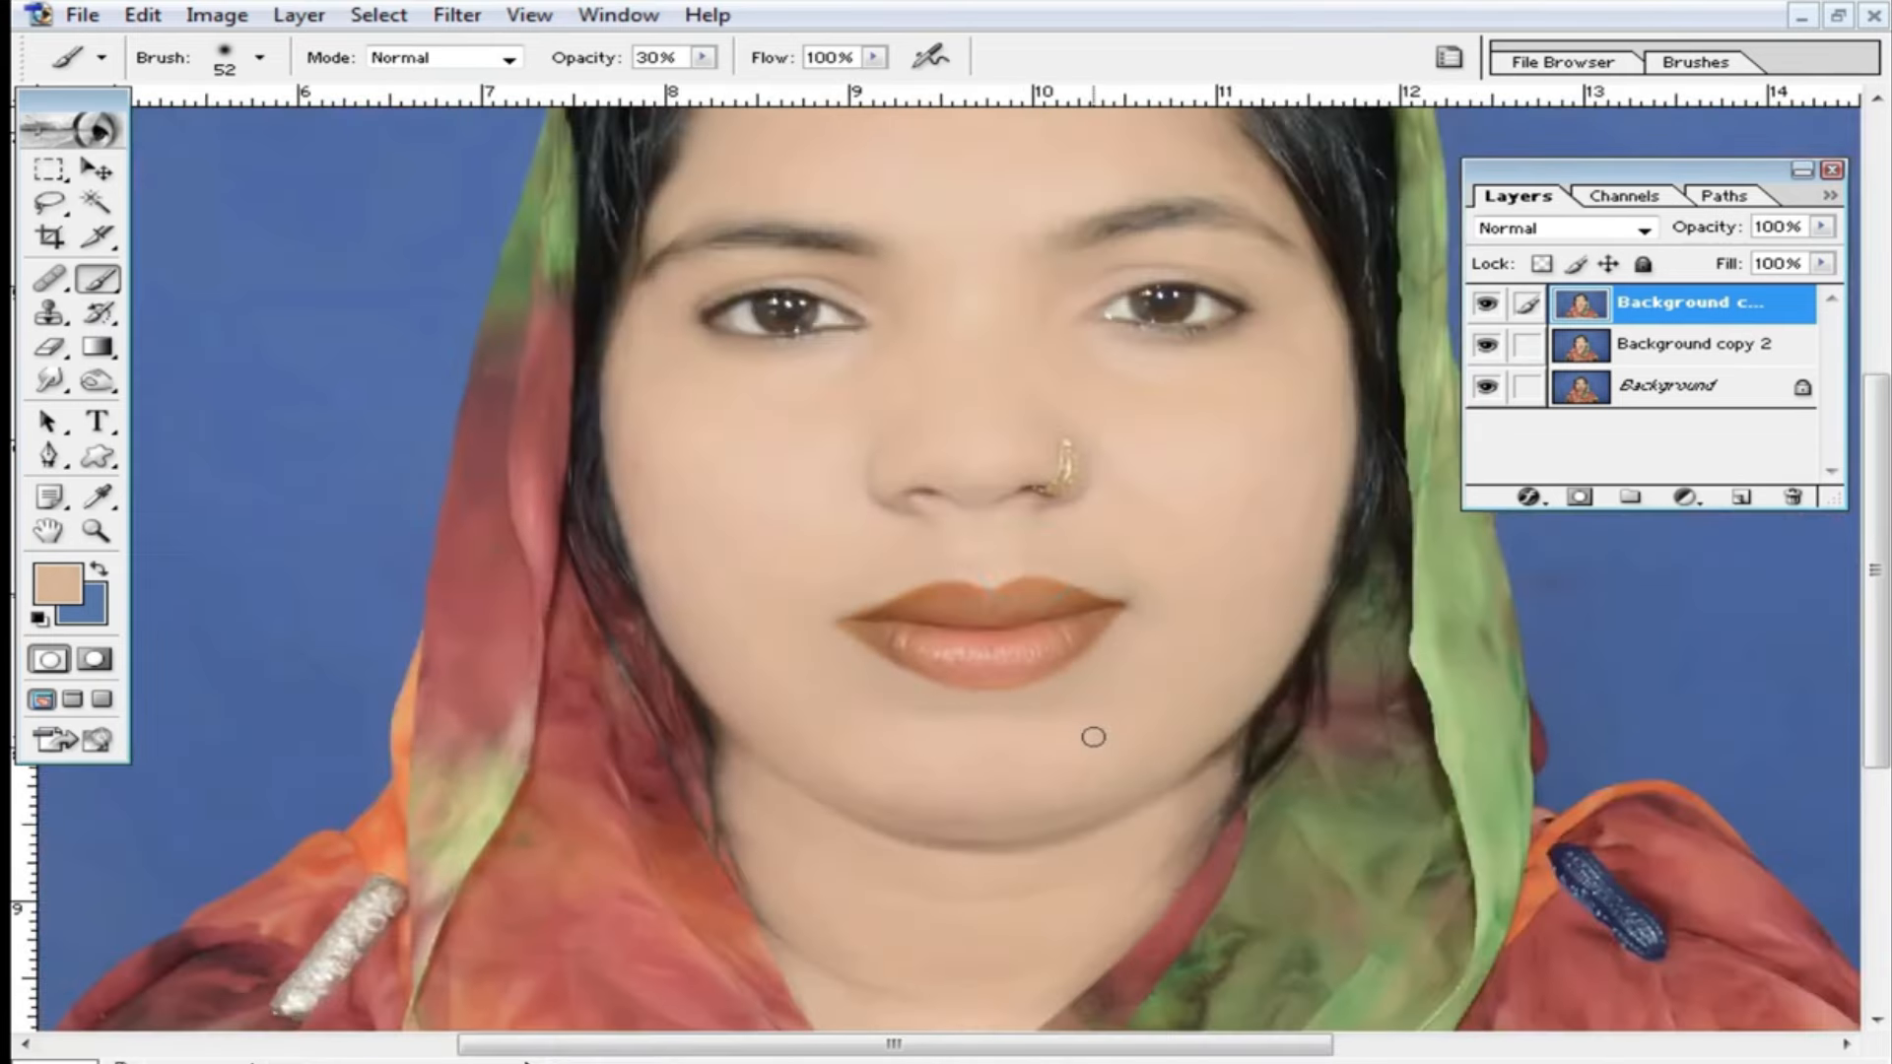
left_click(1090, 721, "alt")
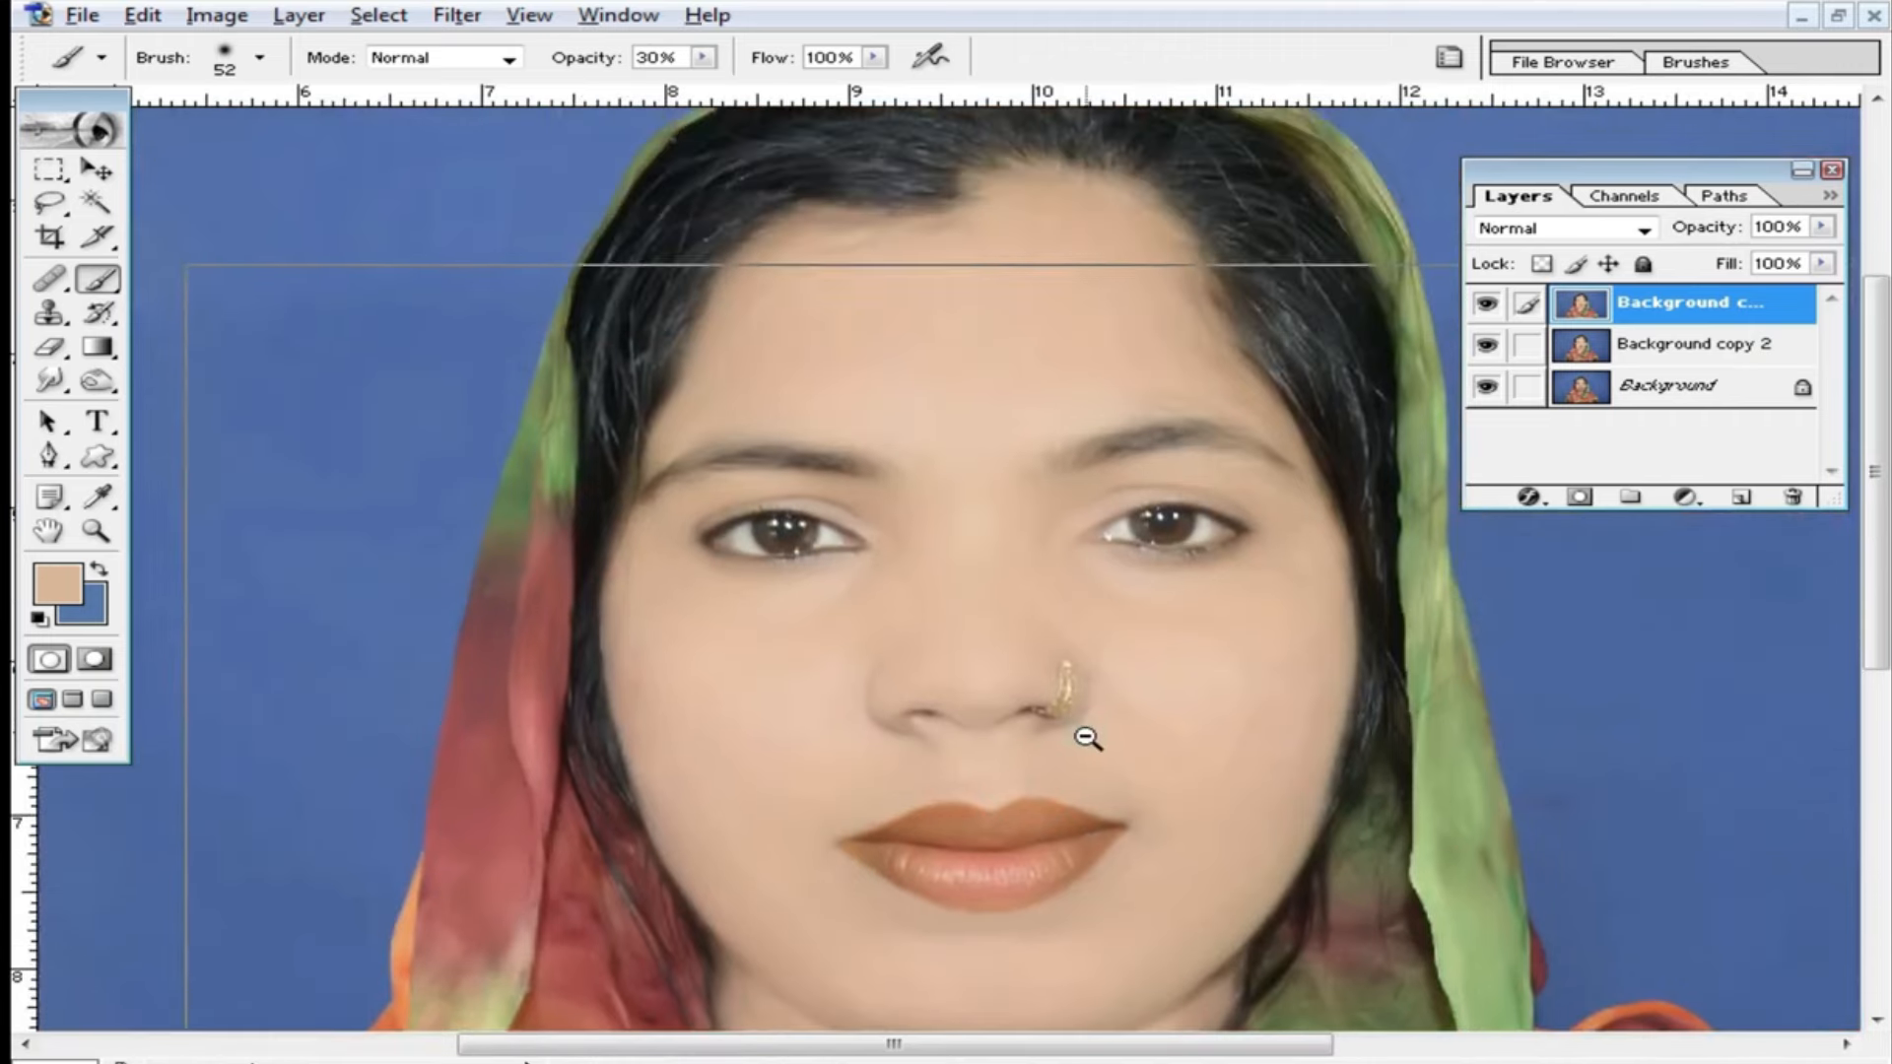
left_click(1083, 730, "alt")
left_click(1492, 307)
left_click(1486, 304)
left_click(1486, 304)
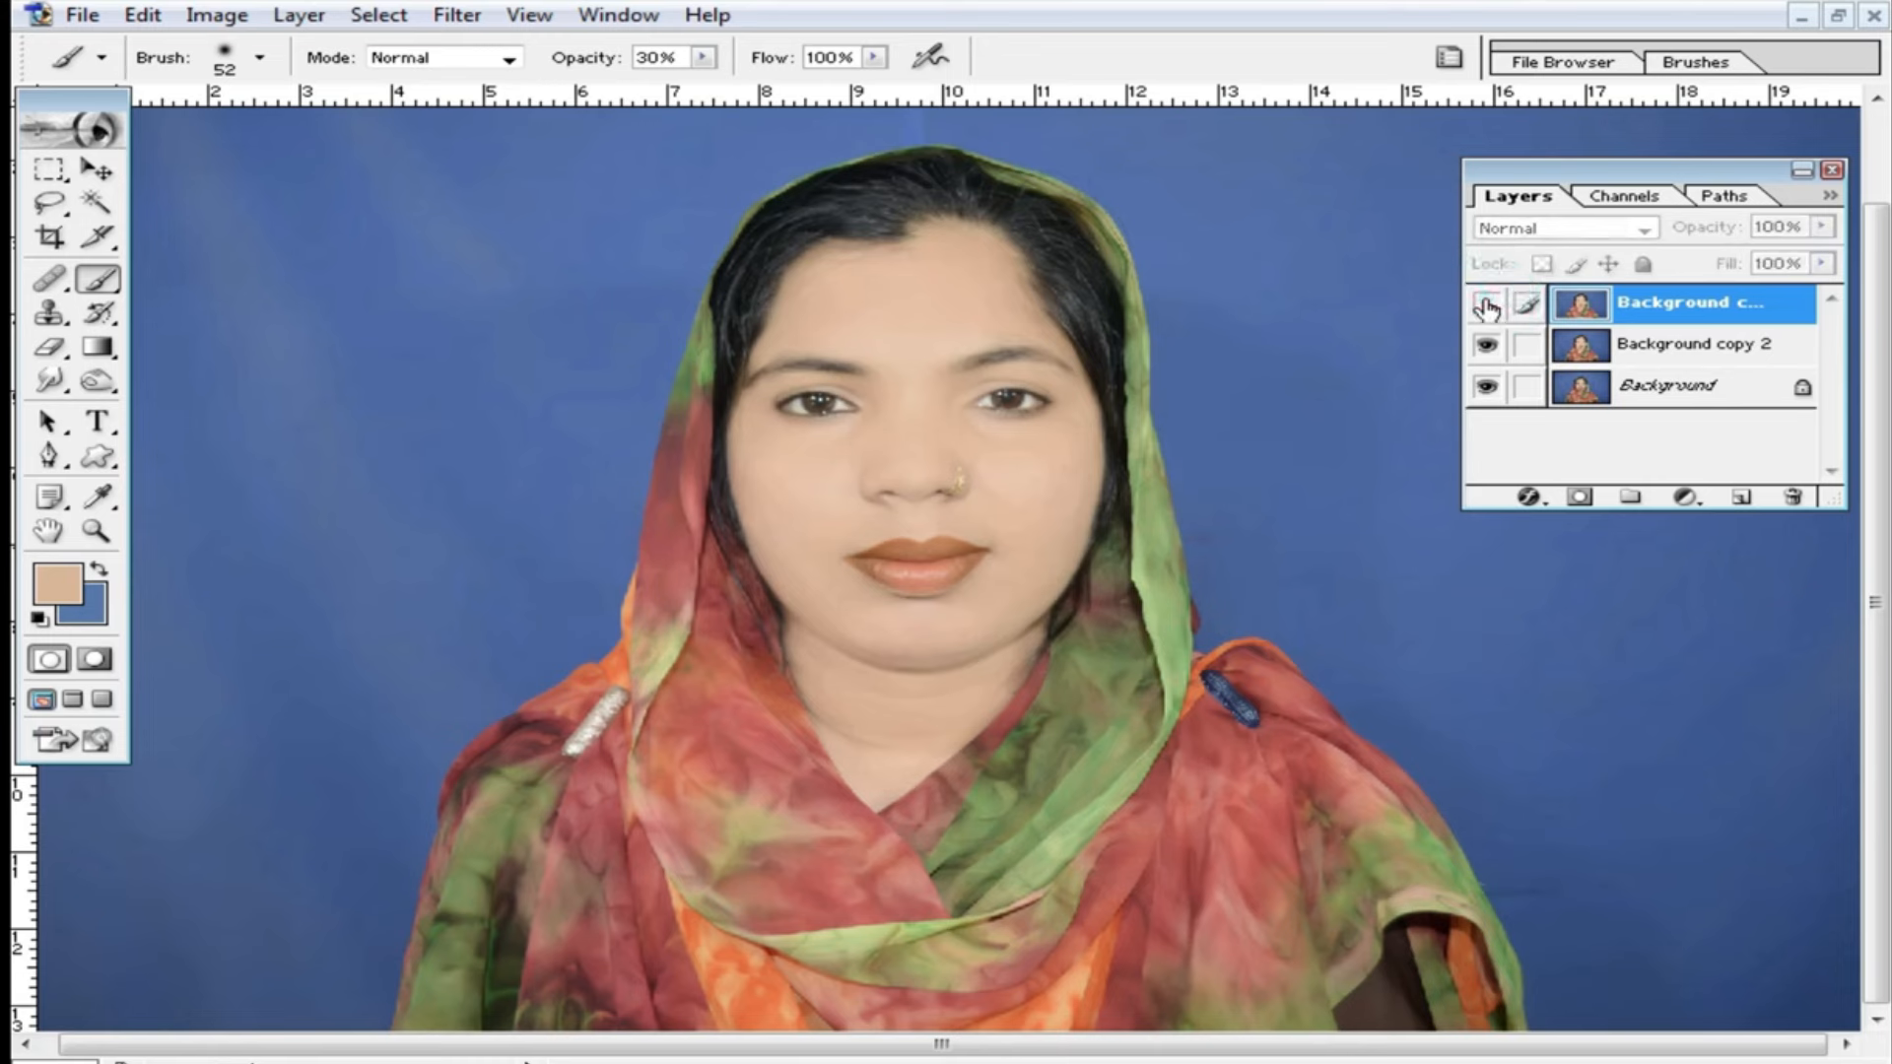
left_click(1486, 304)
left_click(1486, 305)
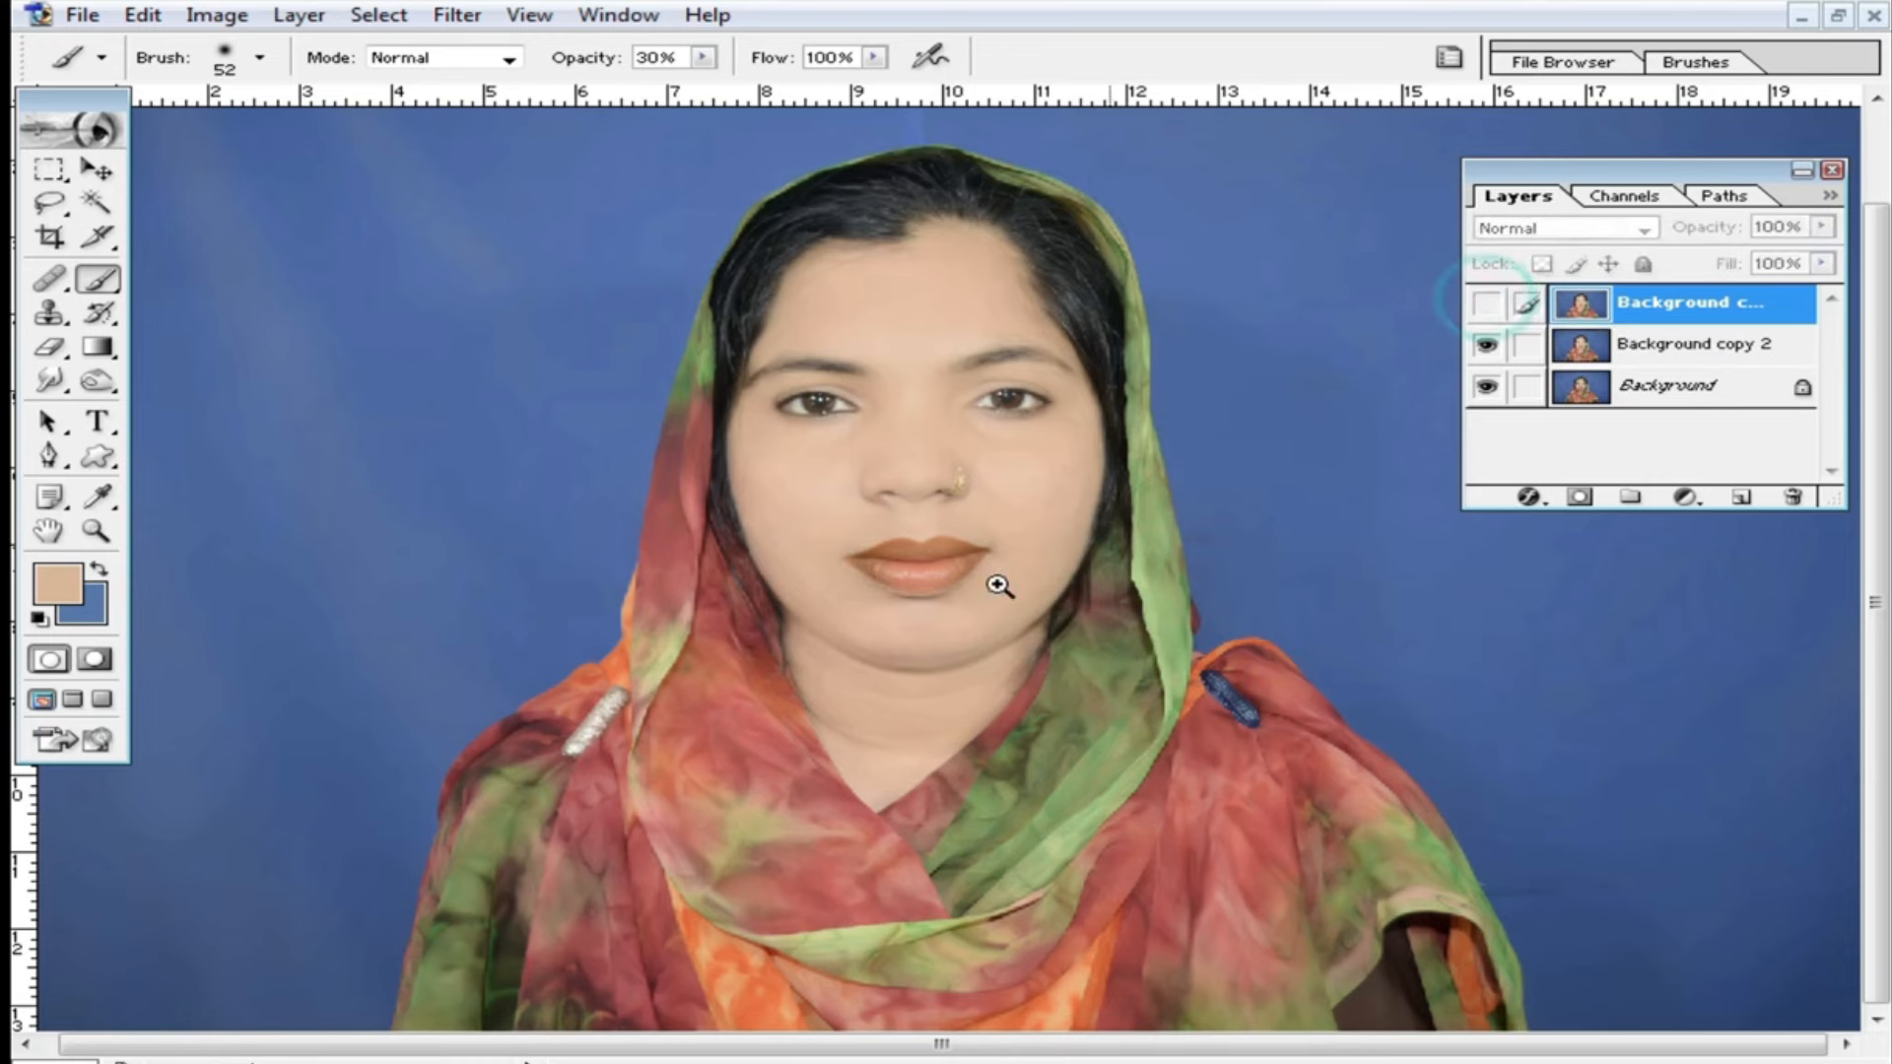
left_click(998, 586)
left_click(1487, 304)
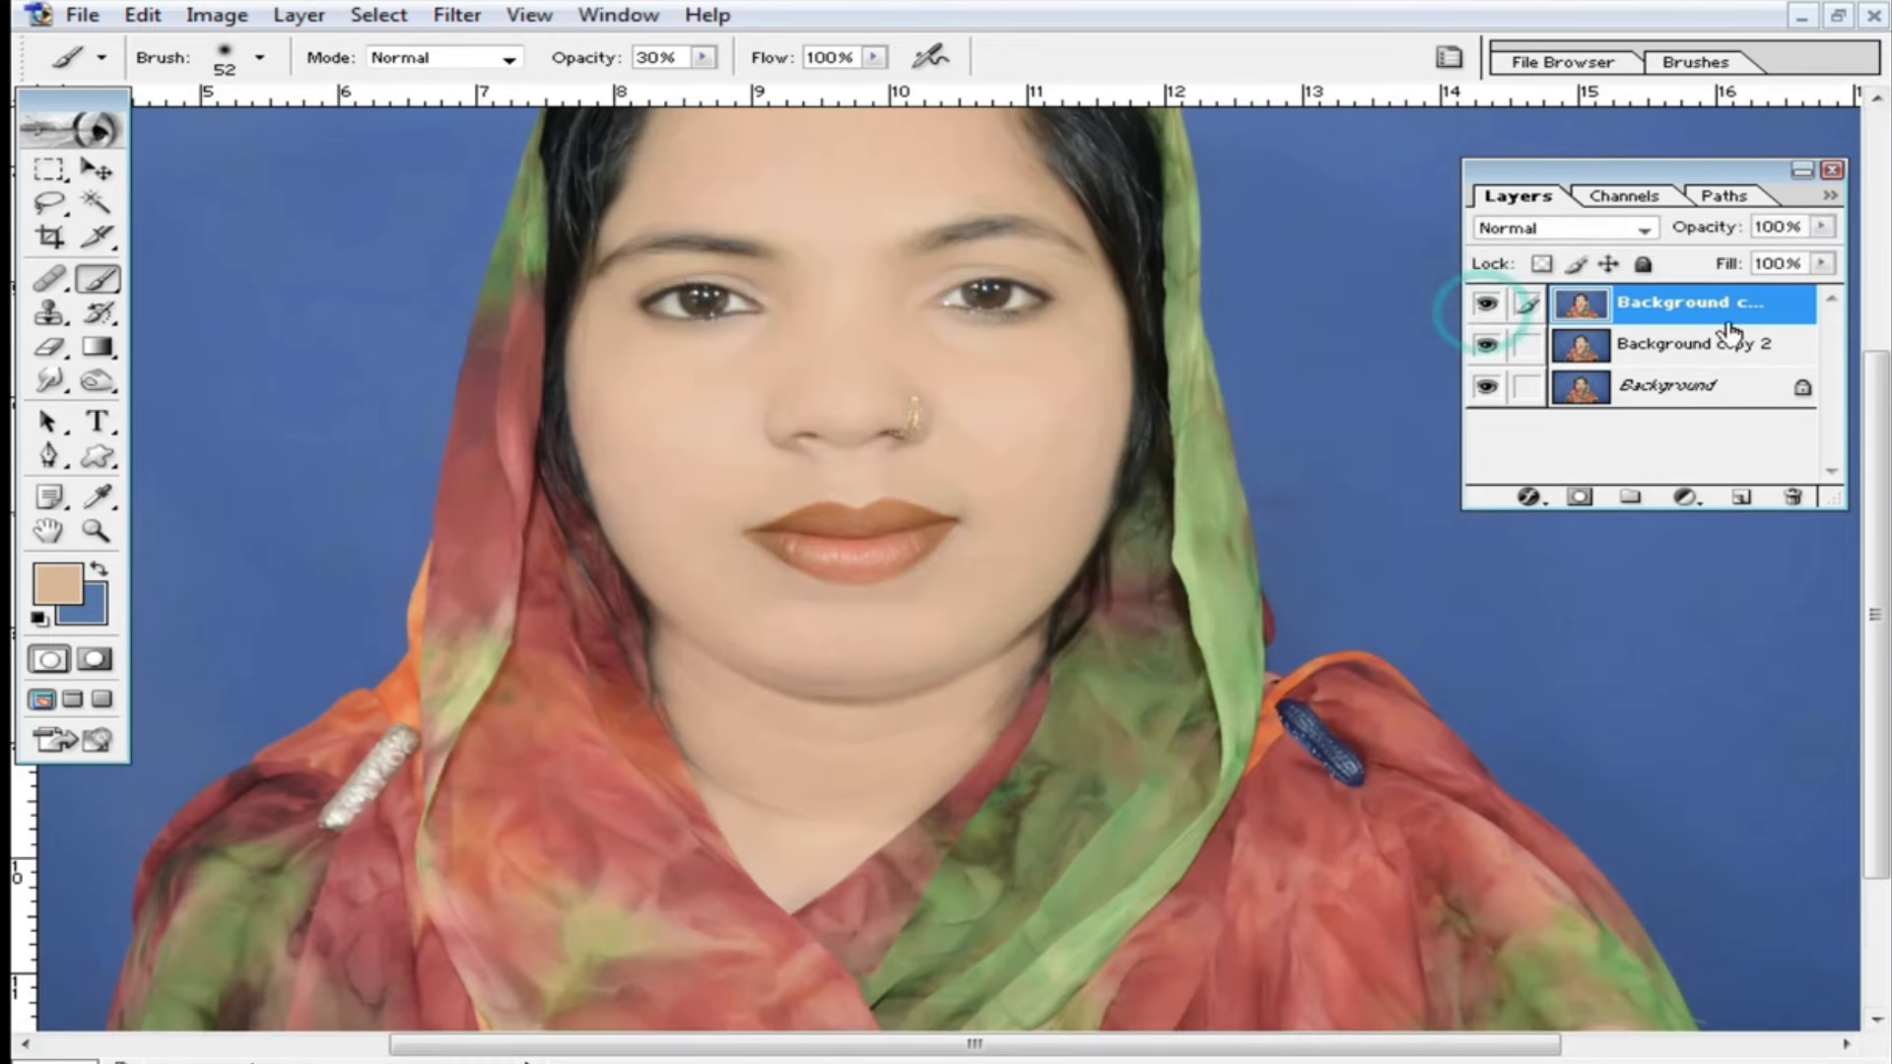
Soften the top retouch layer with 62% fill and 83% opacity, and merge it into the layer below.
left_click(1822, 263)
mouse_move(1819, 289)
left_mouse_down()
mouse_move(1774, 296)
mouse_move(1804, 266)
left_mouse_up()
left_click(1823, 226)
left_click(743, 623, "ctrl")
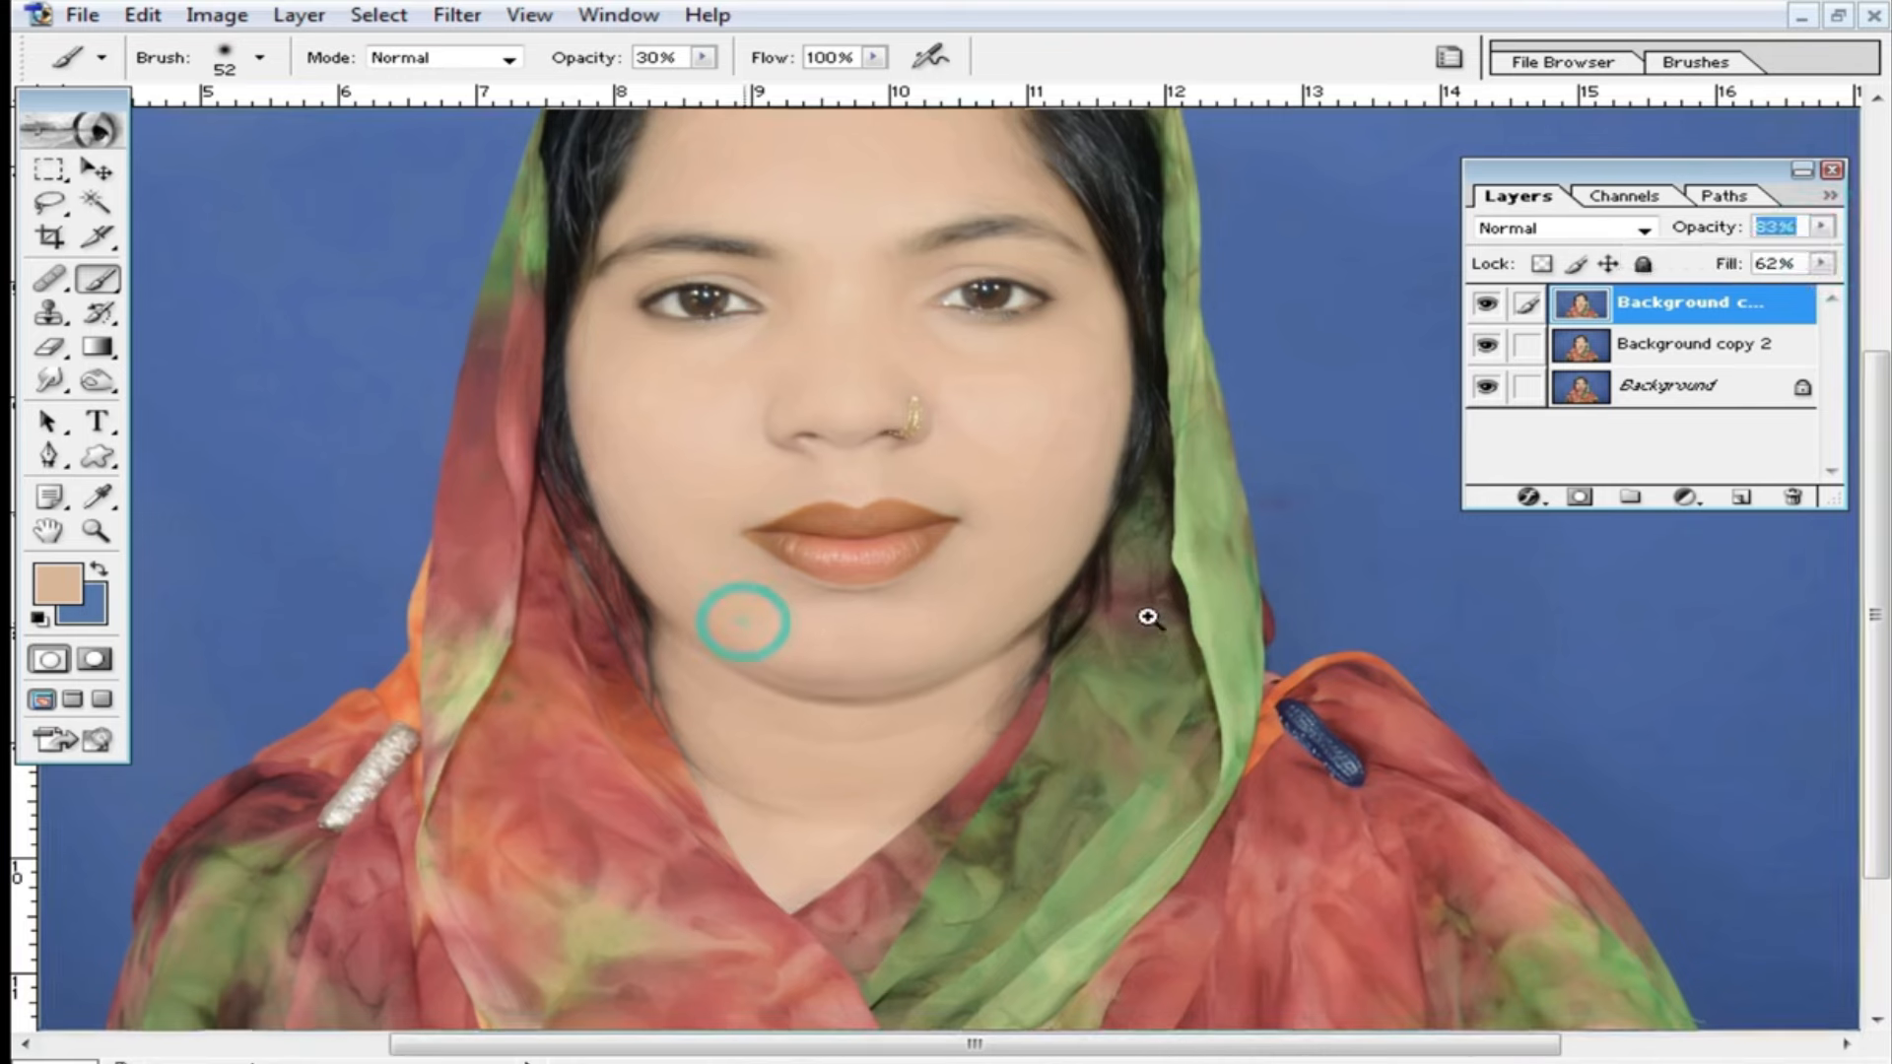
left_click_drag(1131, 591, 1077, 664)
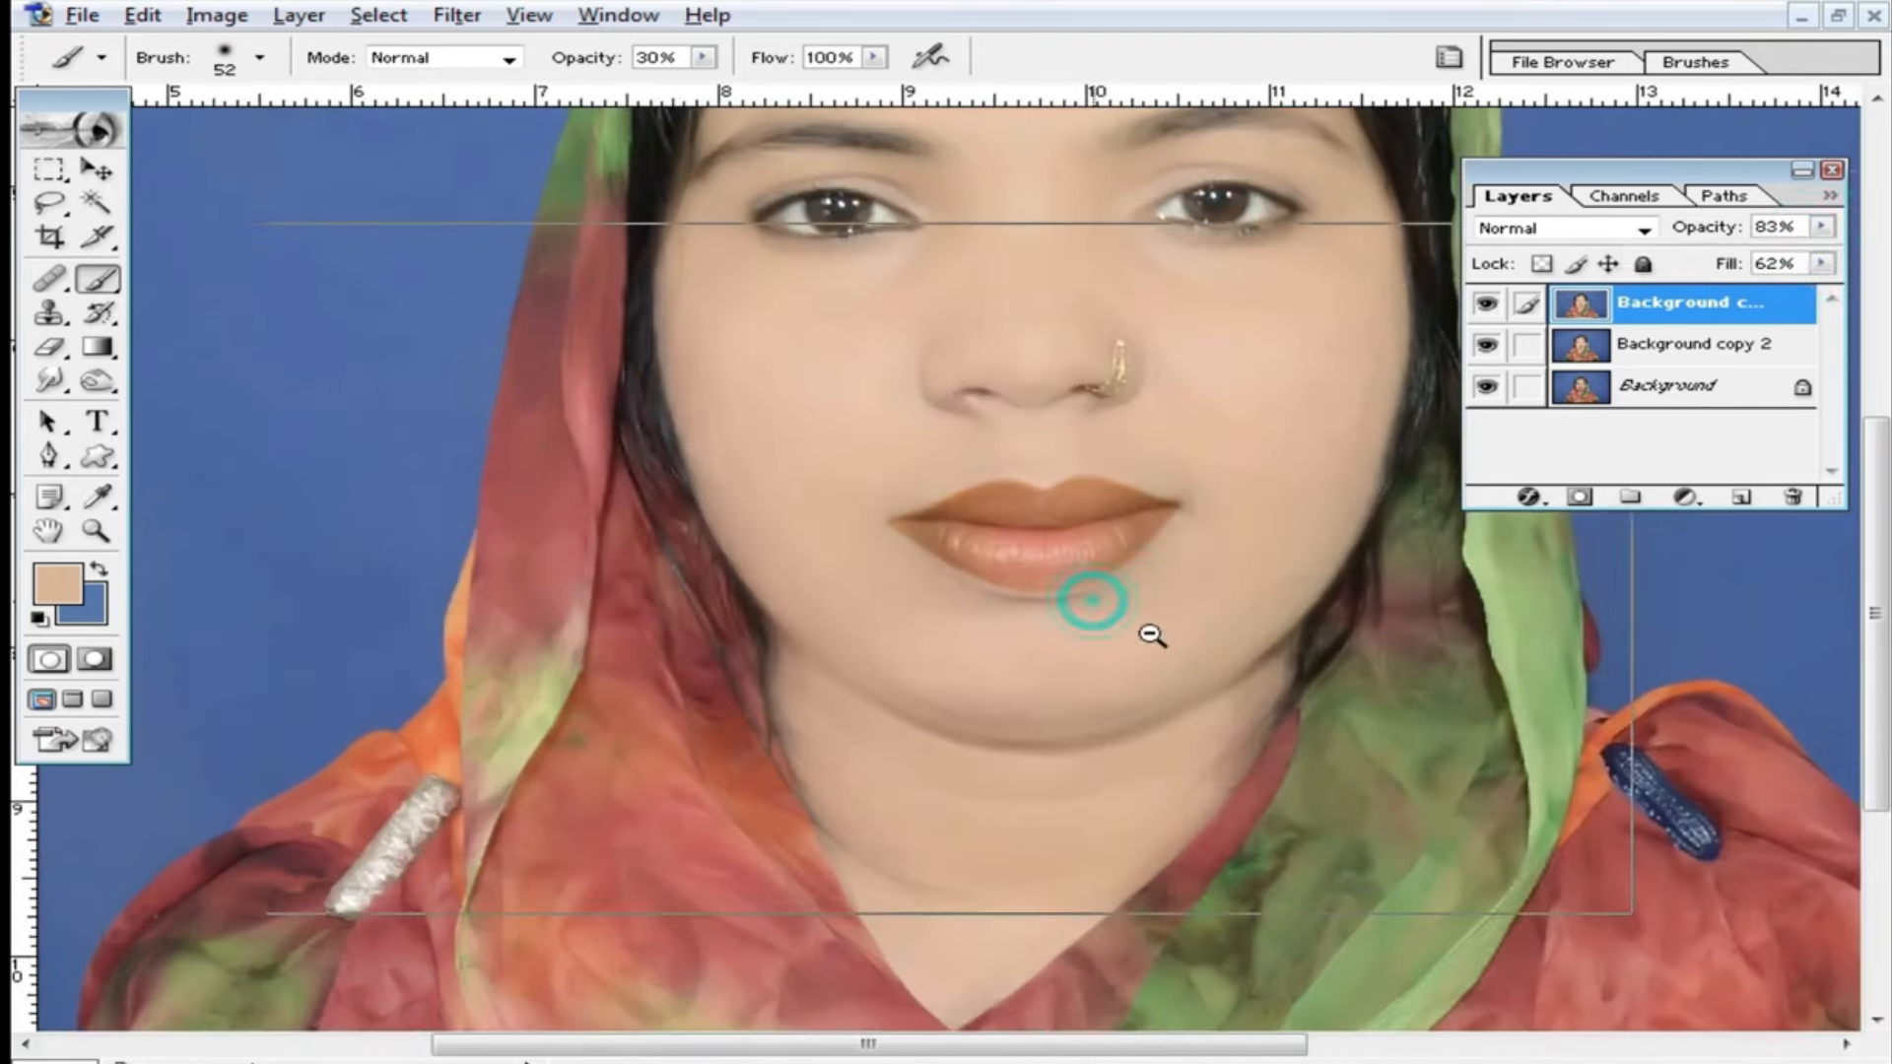
key("ctrl+minus")
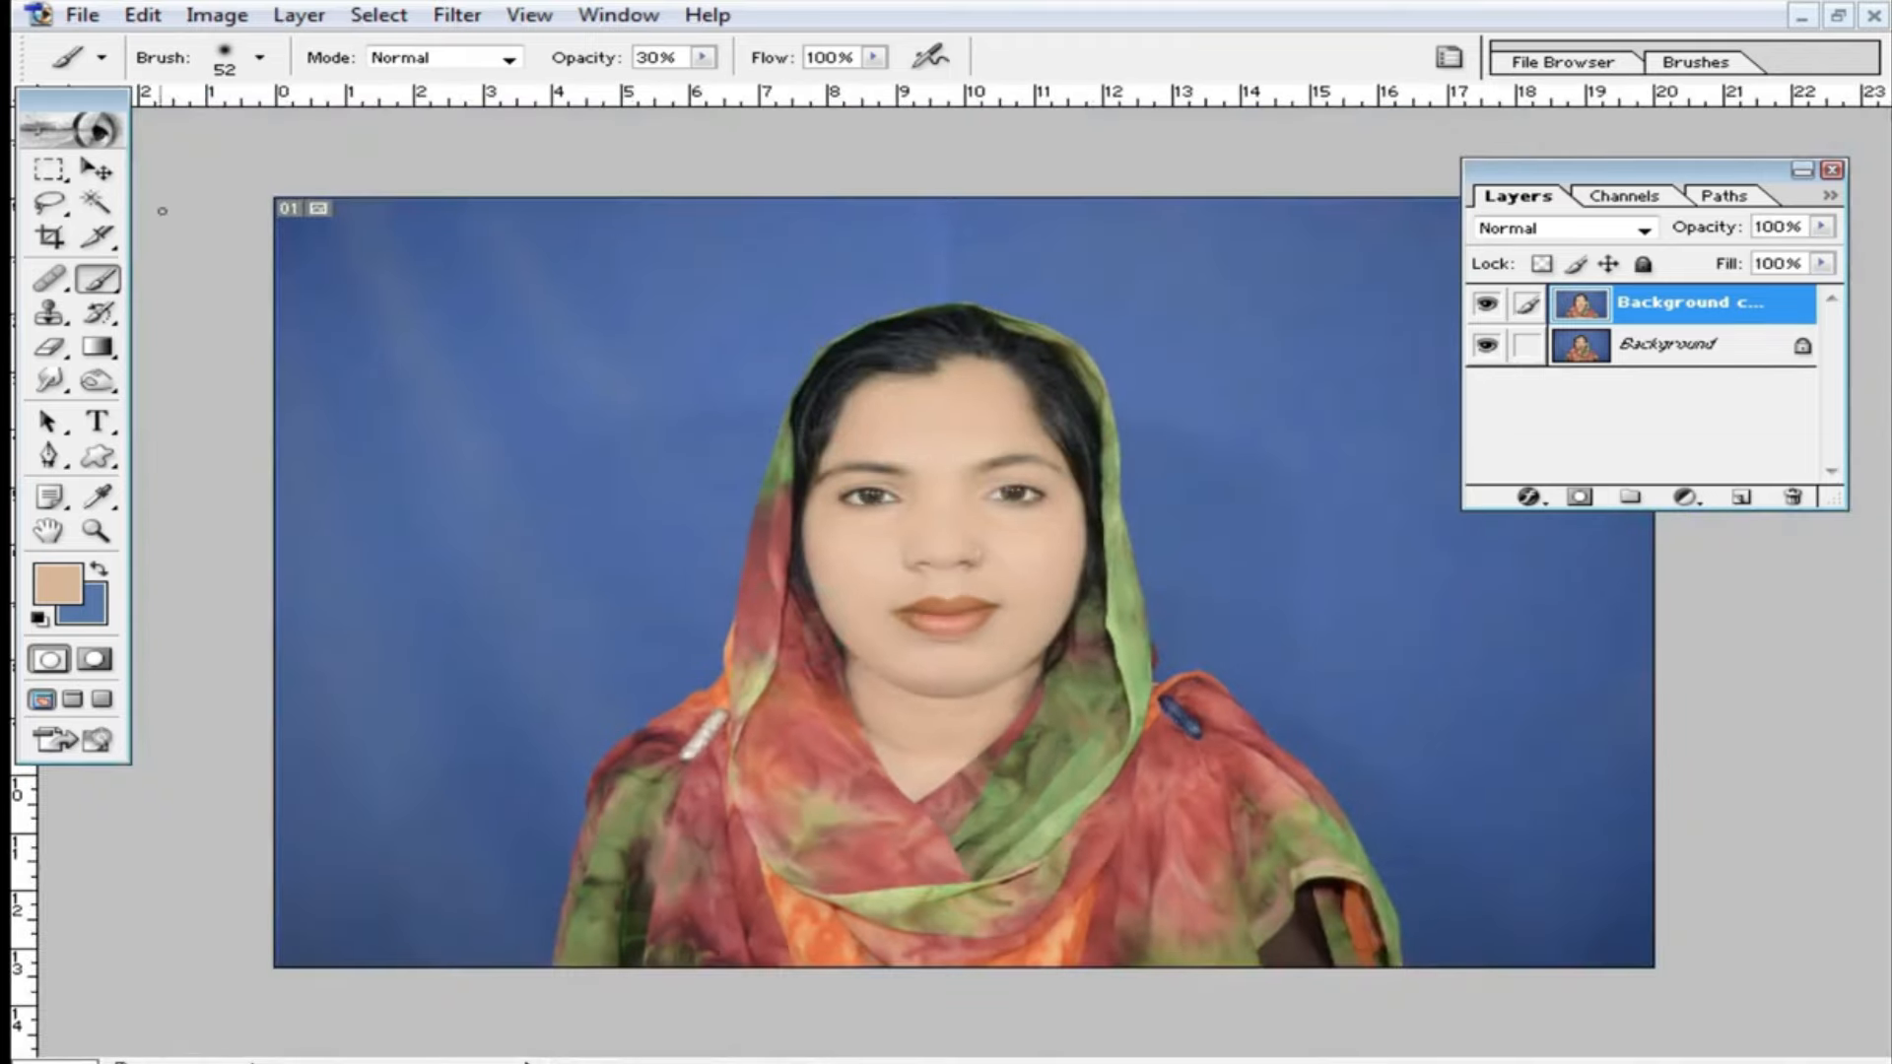
Select the backdrop around the woman with the Magic Wand, merge down to Background and fill the selection with the flat blue background colour.
left_click(97, 203)
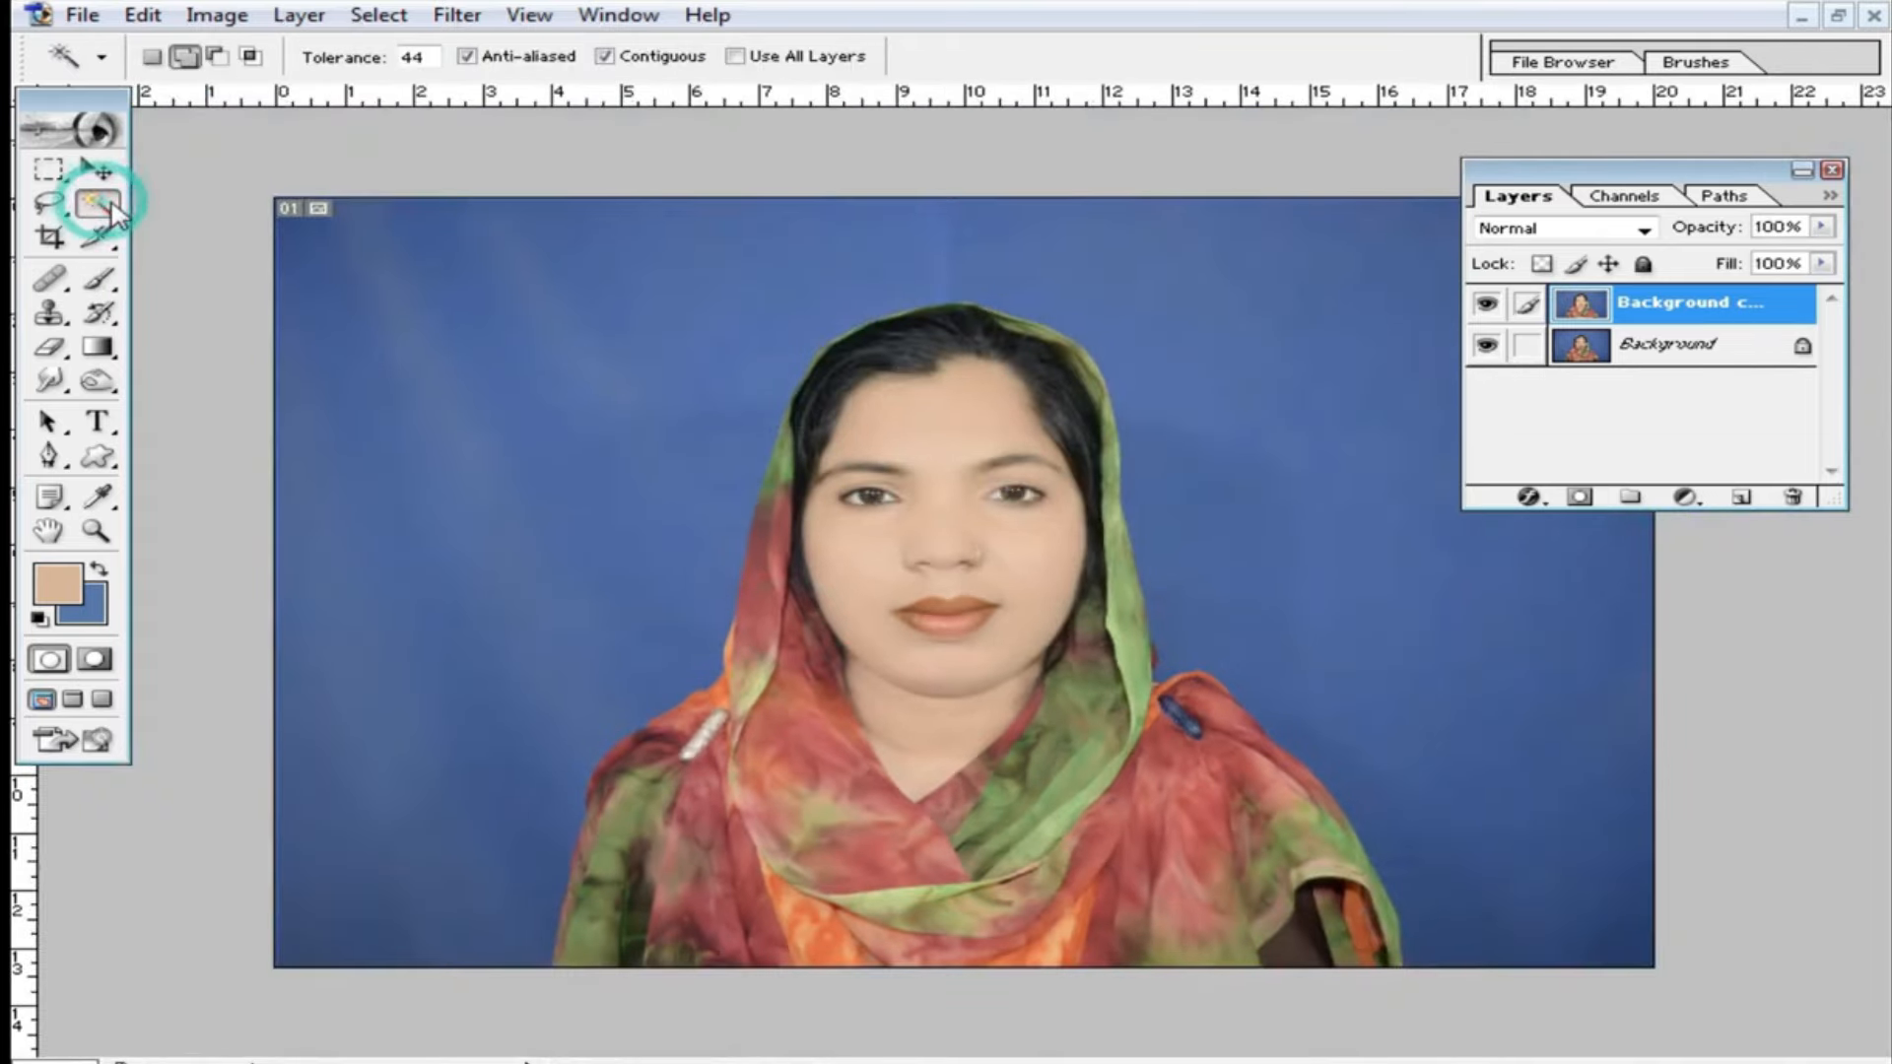
left_click(588, 384)
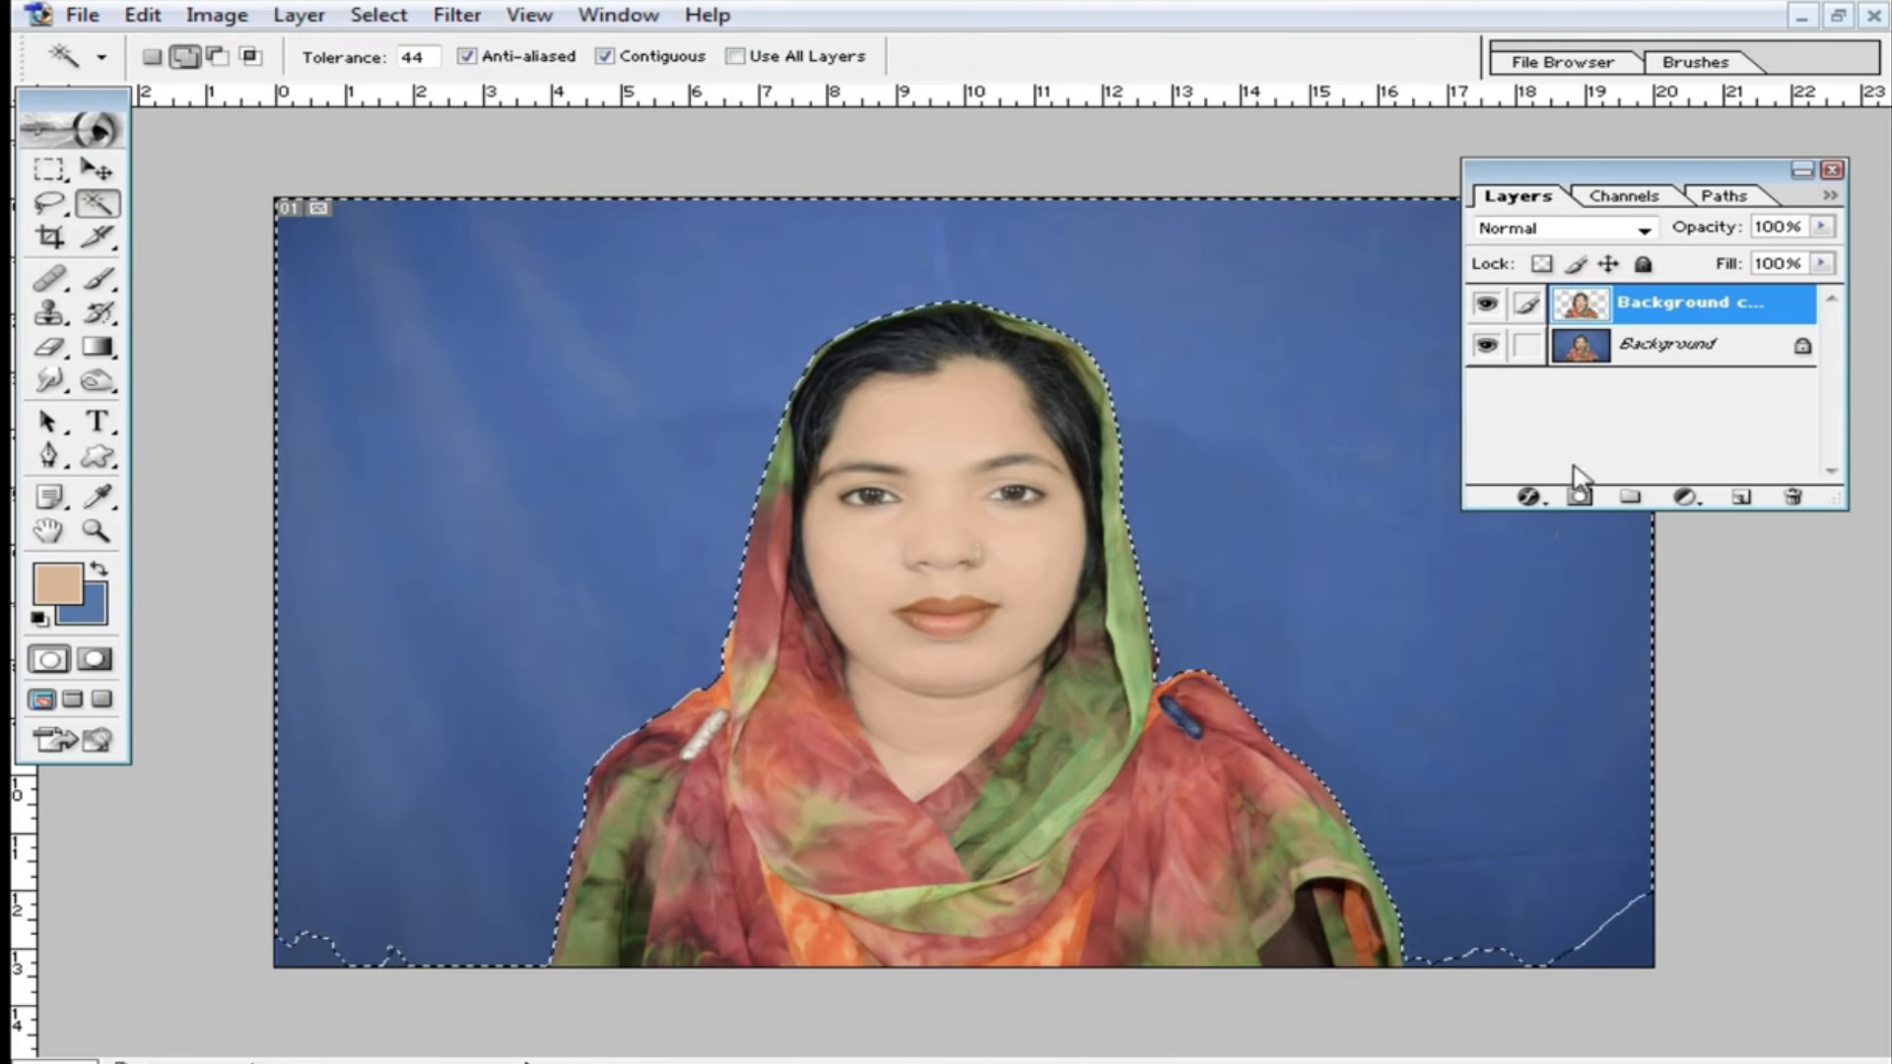
key("ctrl+e")
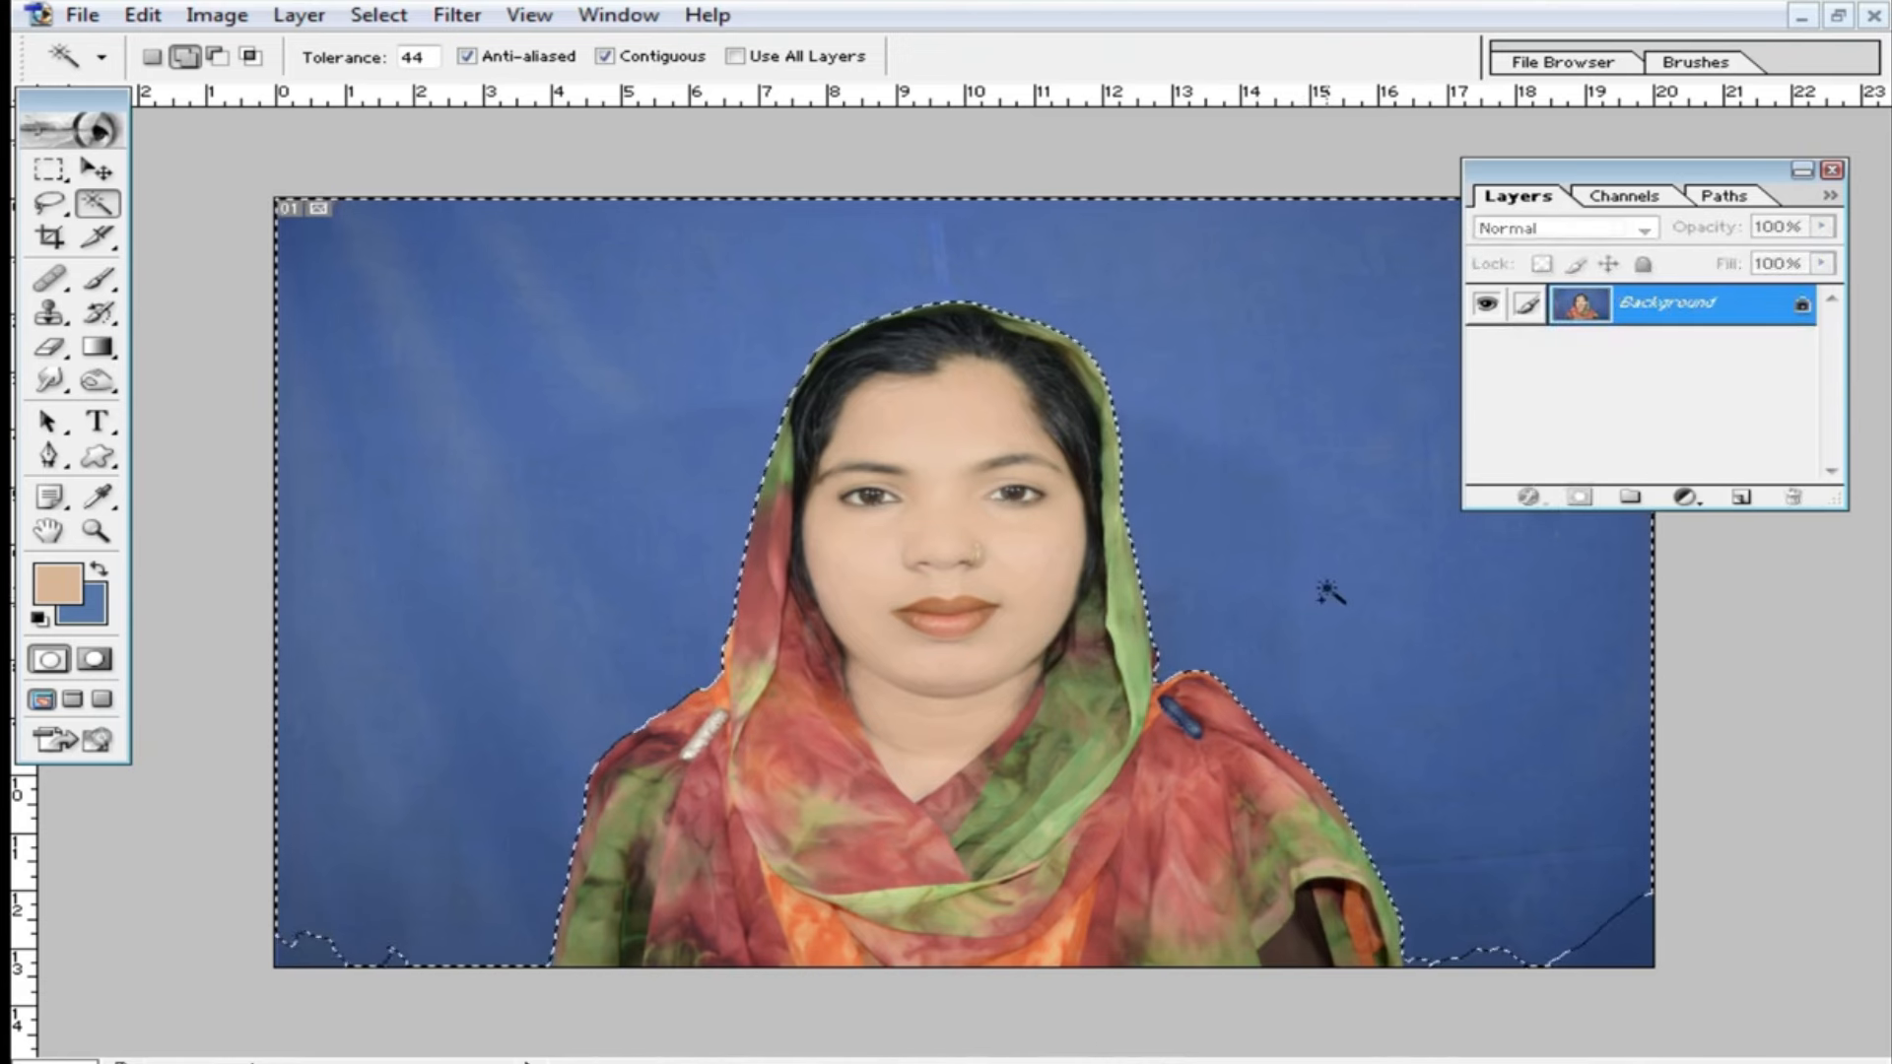
key("ctrl+BackSpace")
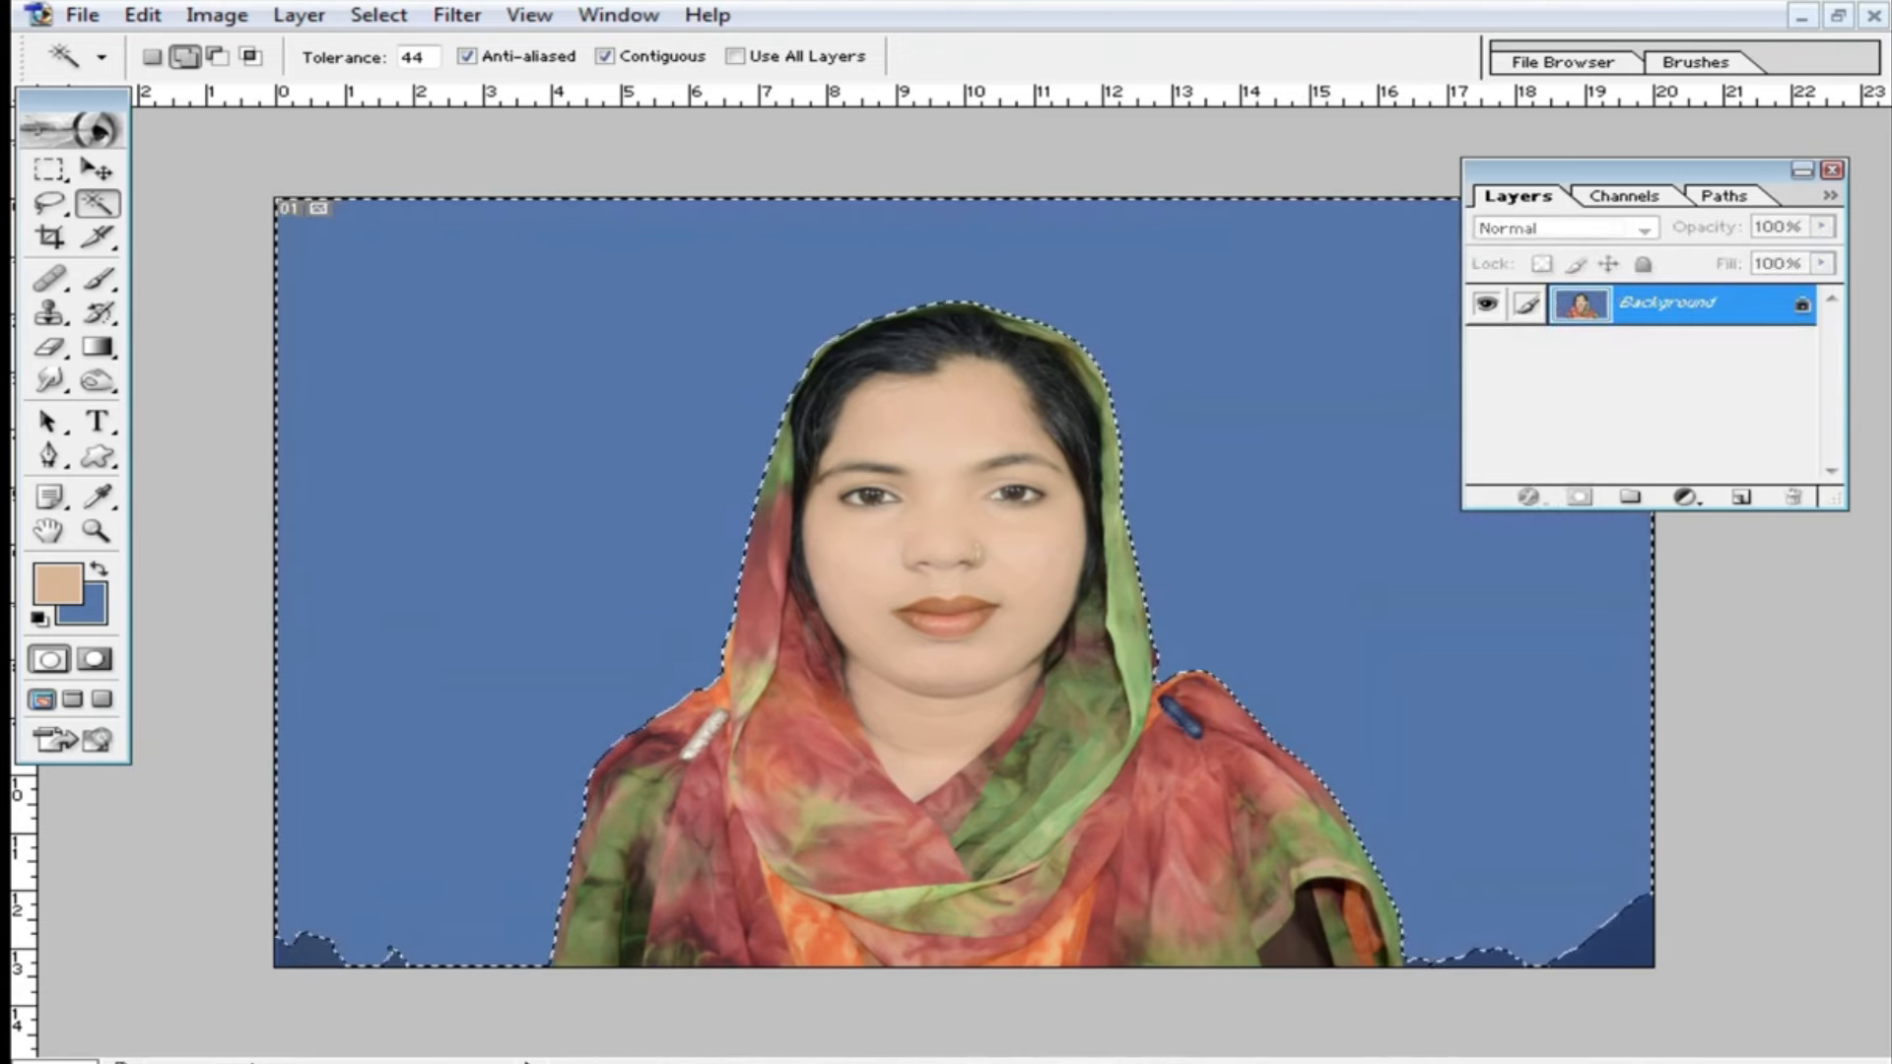
key("ctrl+b")
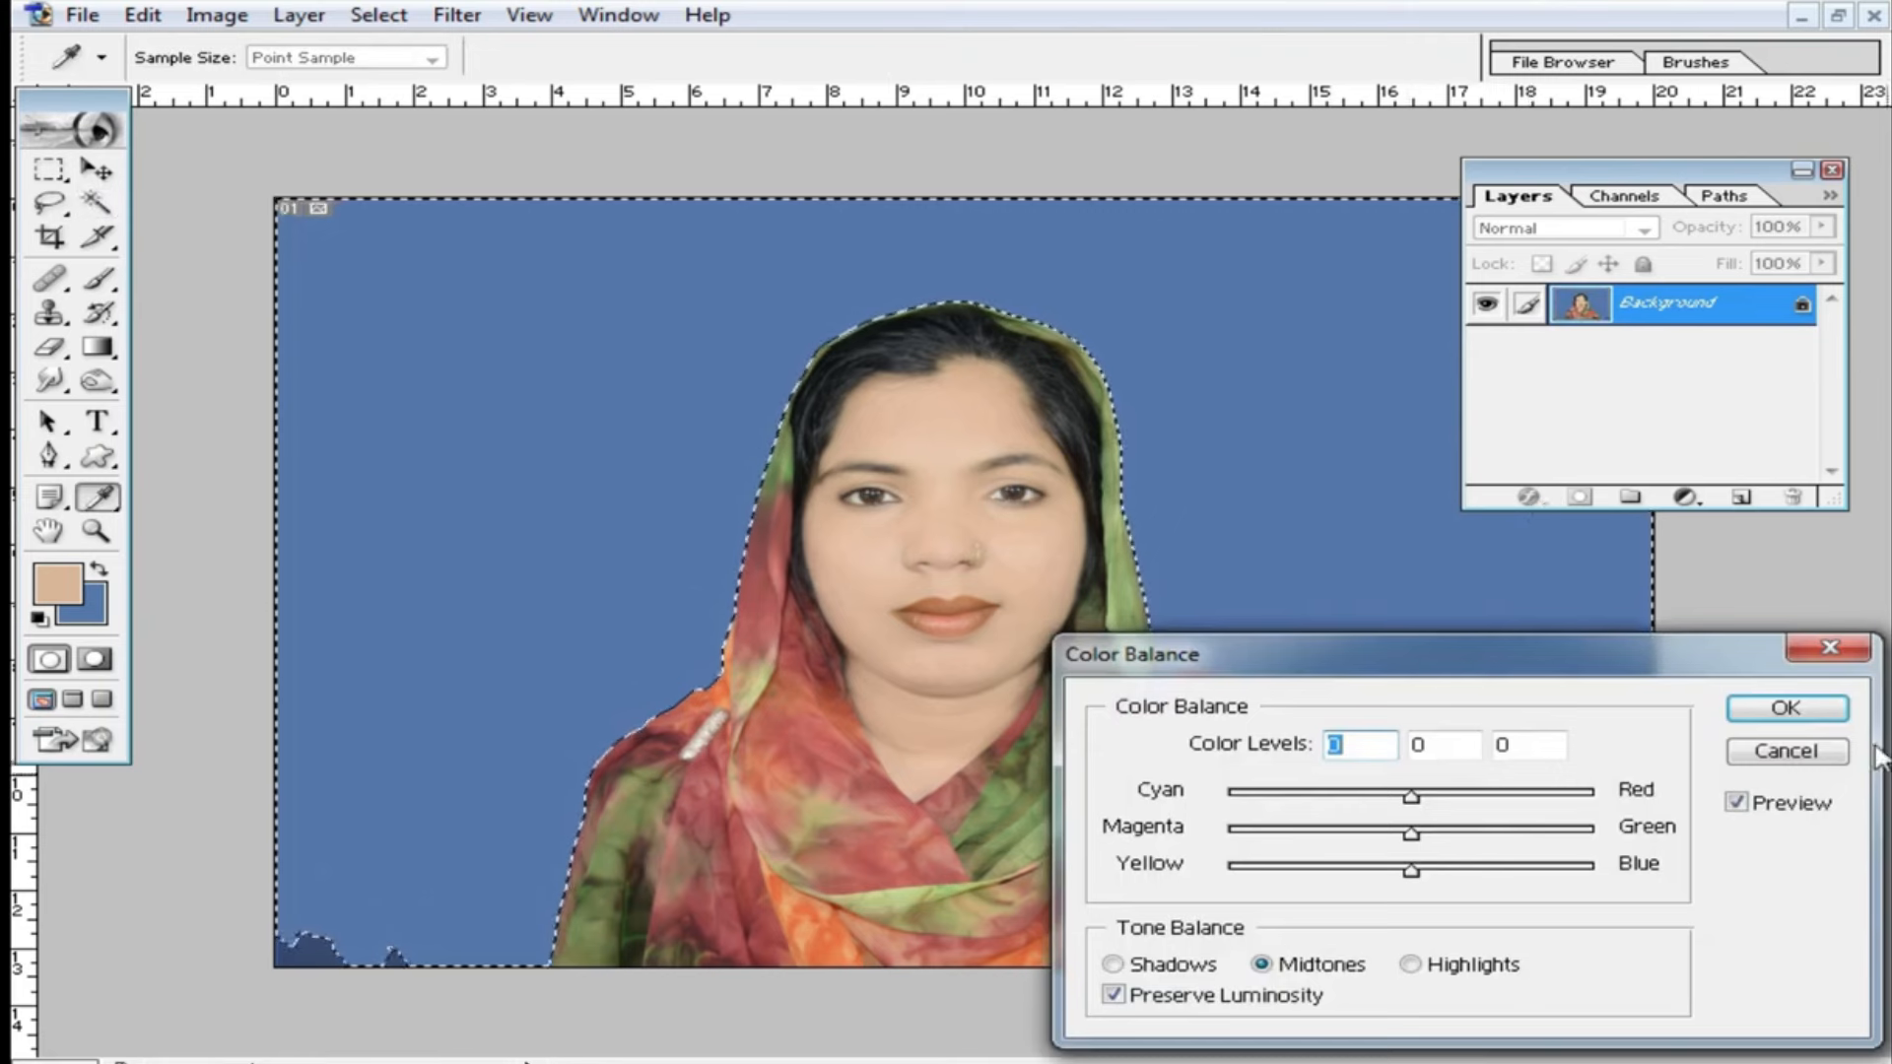
left_click(1787, 751)
key("w")
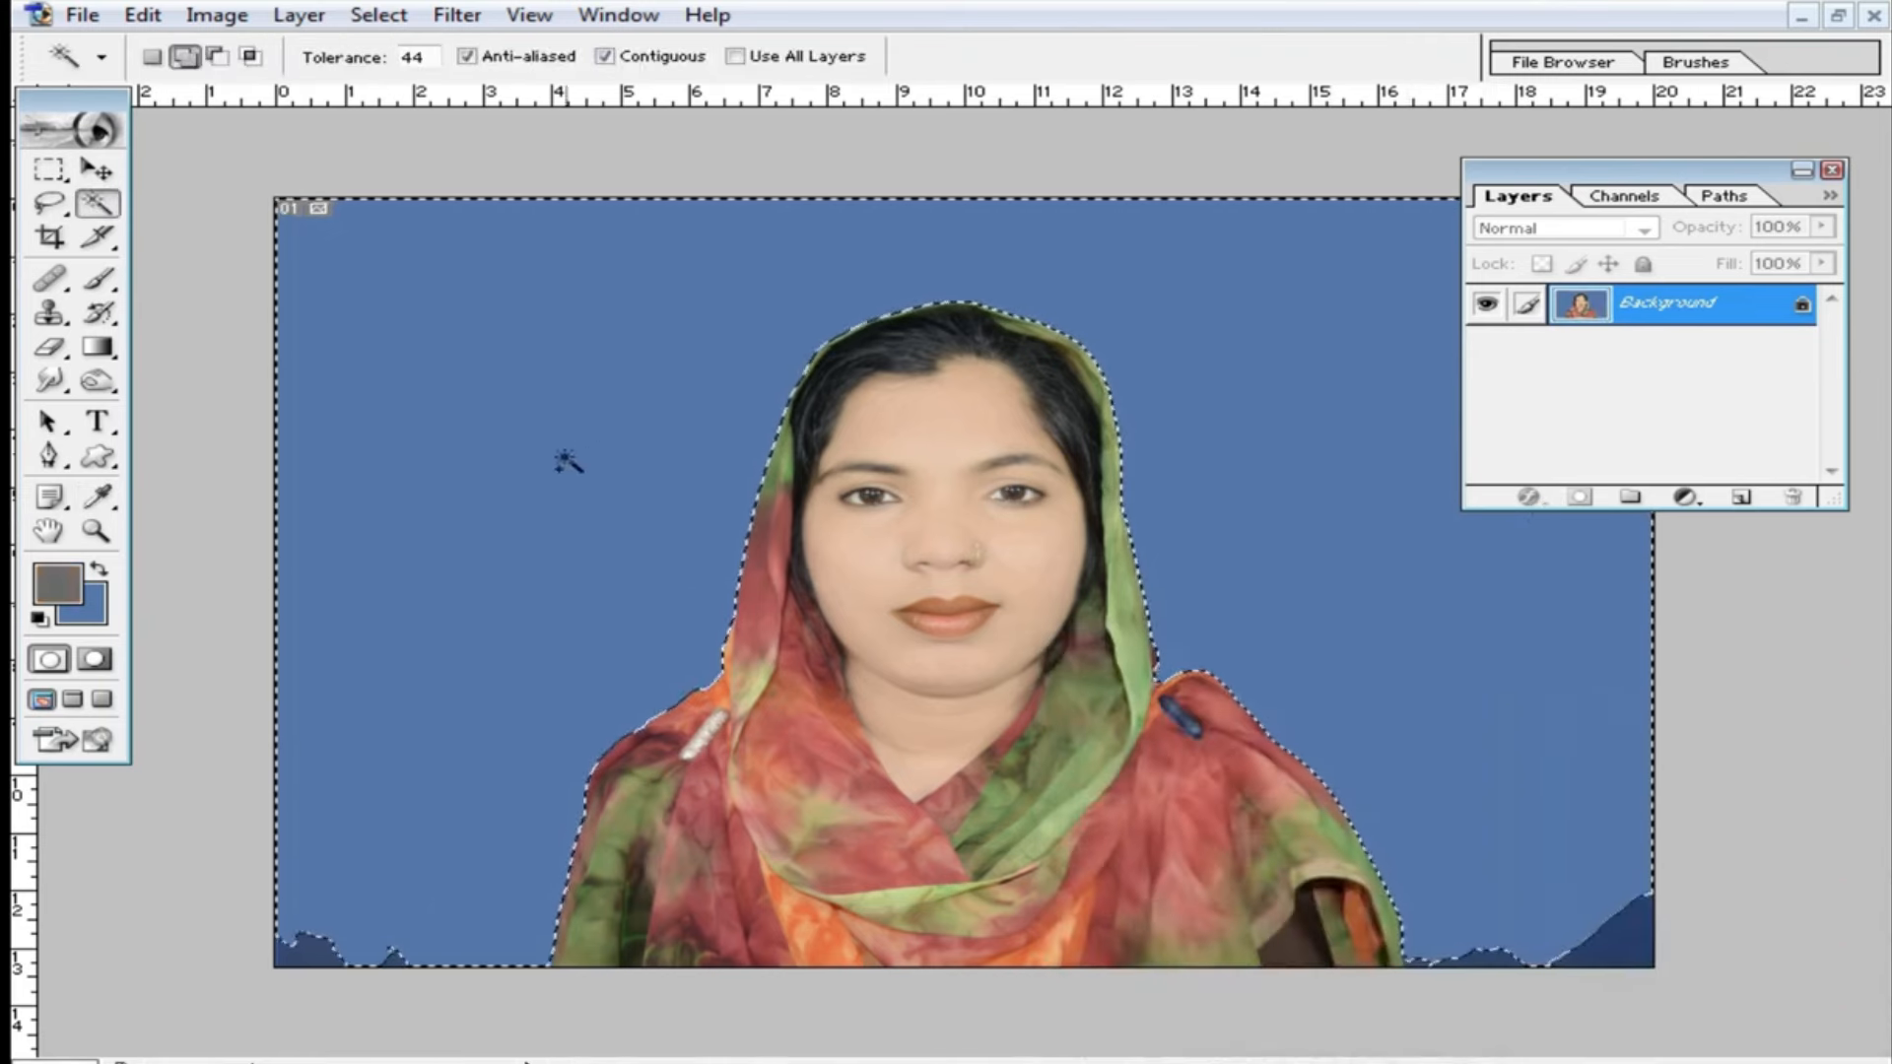
Change the background colour to a brighter violet-blue, fill the selected backdrop with it and deselect.
left_click(84, 619)
left_click(1457, 470)
left_click(1396, 472)
left_click(1863, 429)
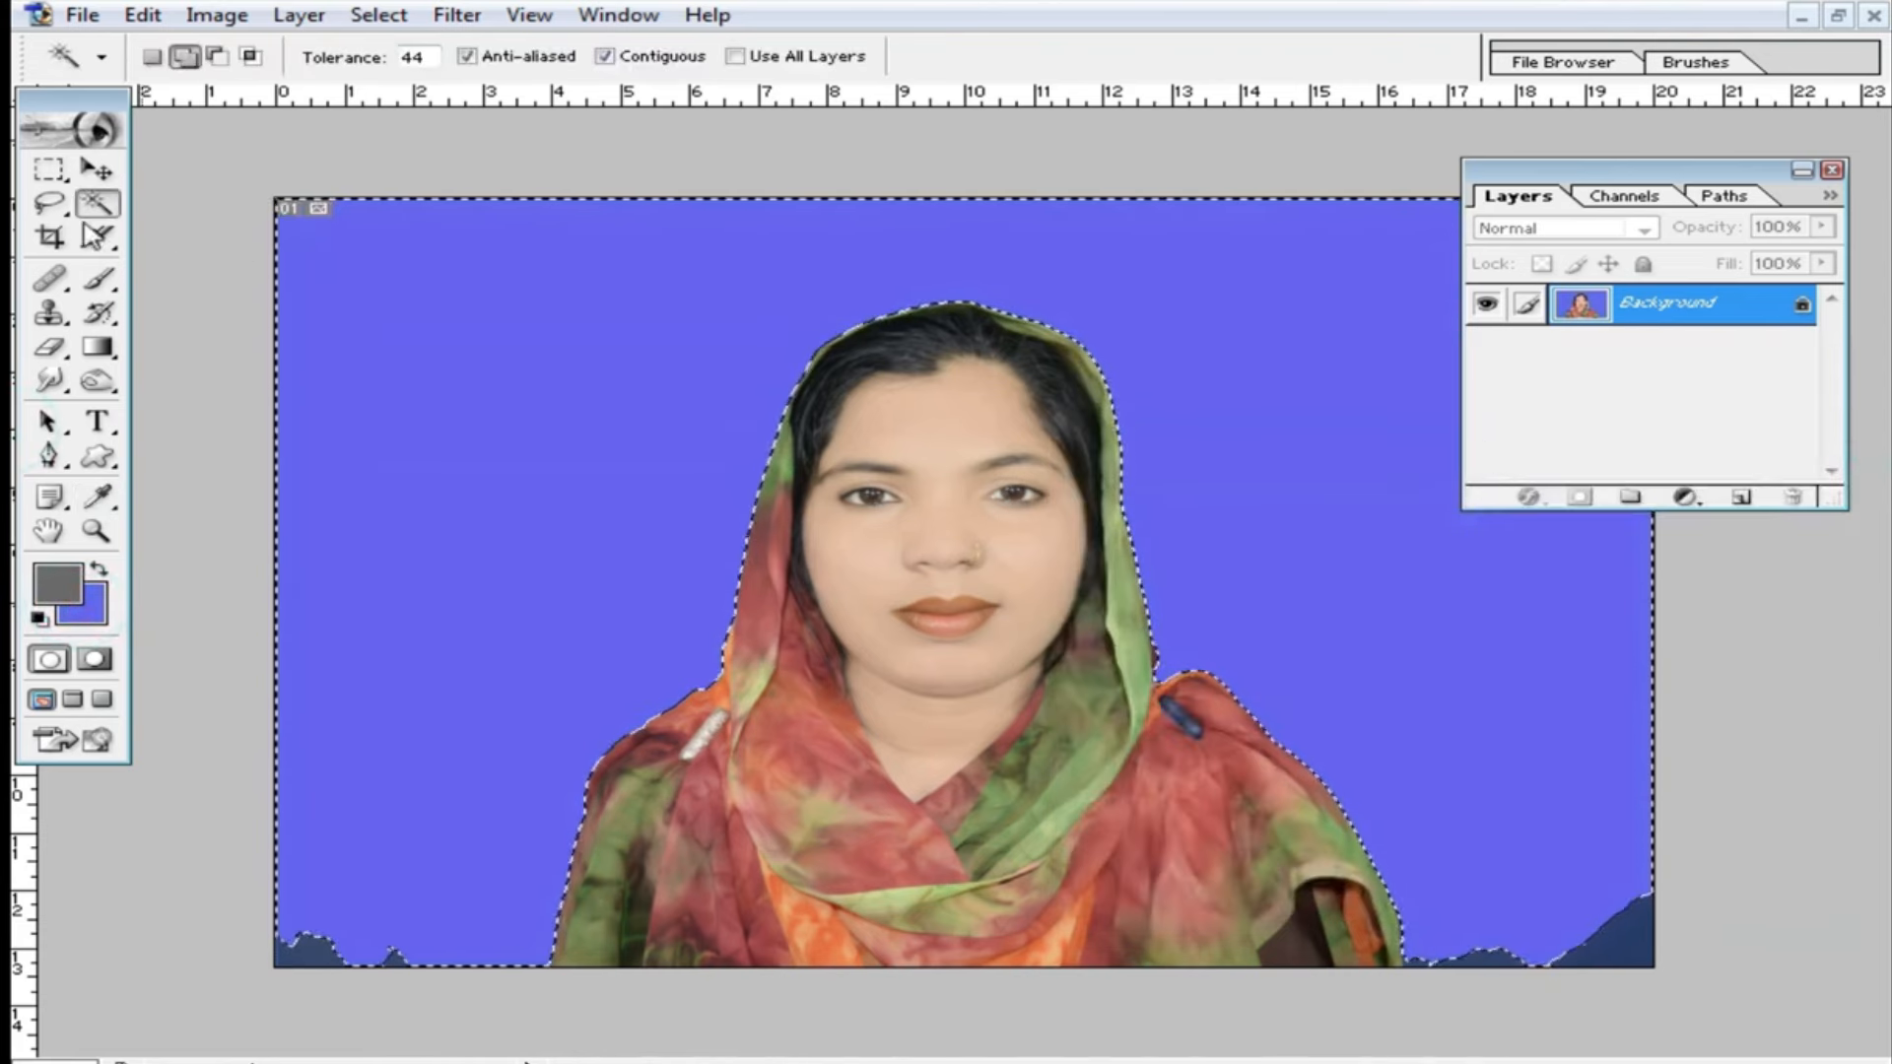
key("m")
left_click(501, 148)
left_click(1002, 604, "ctrl")
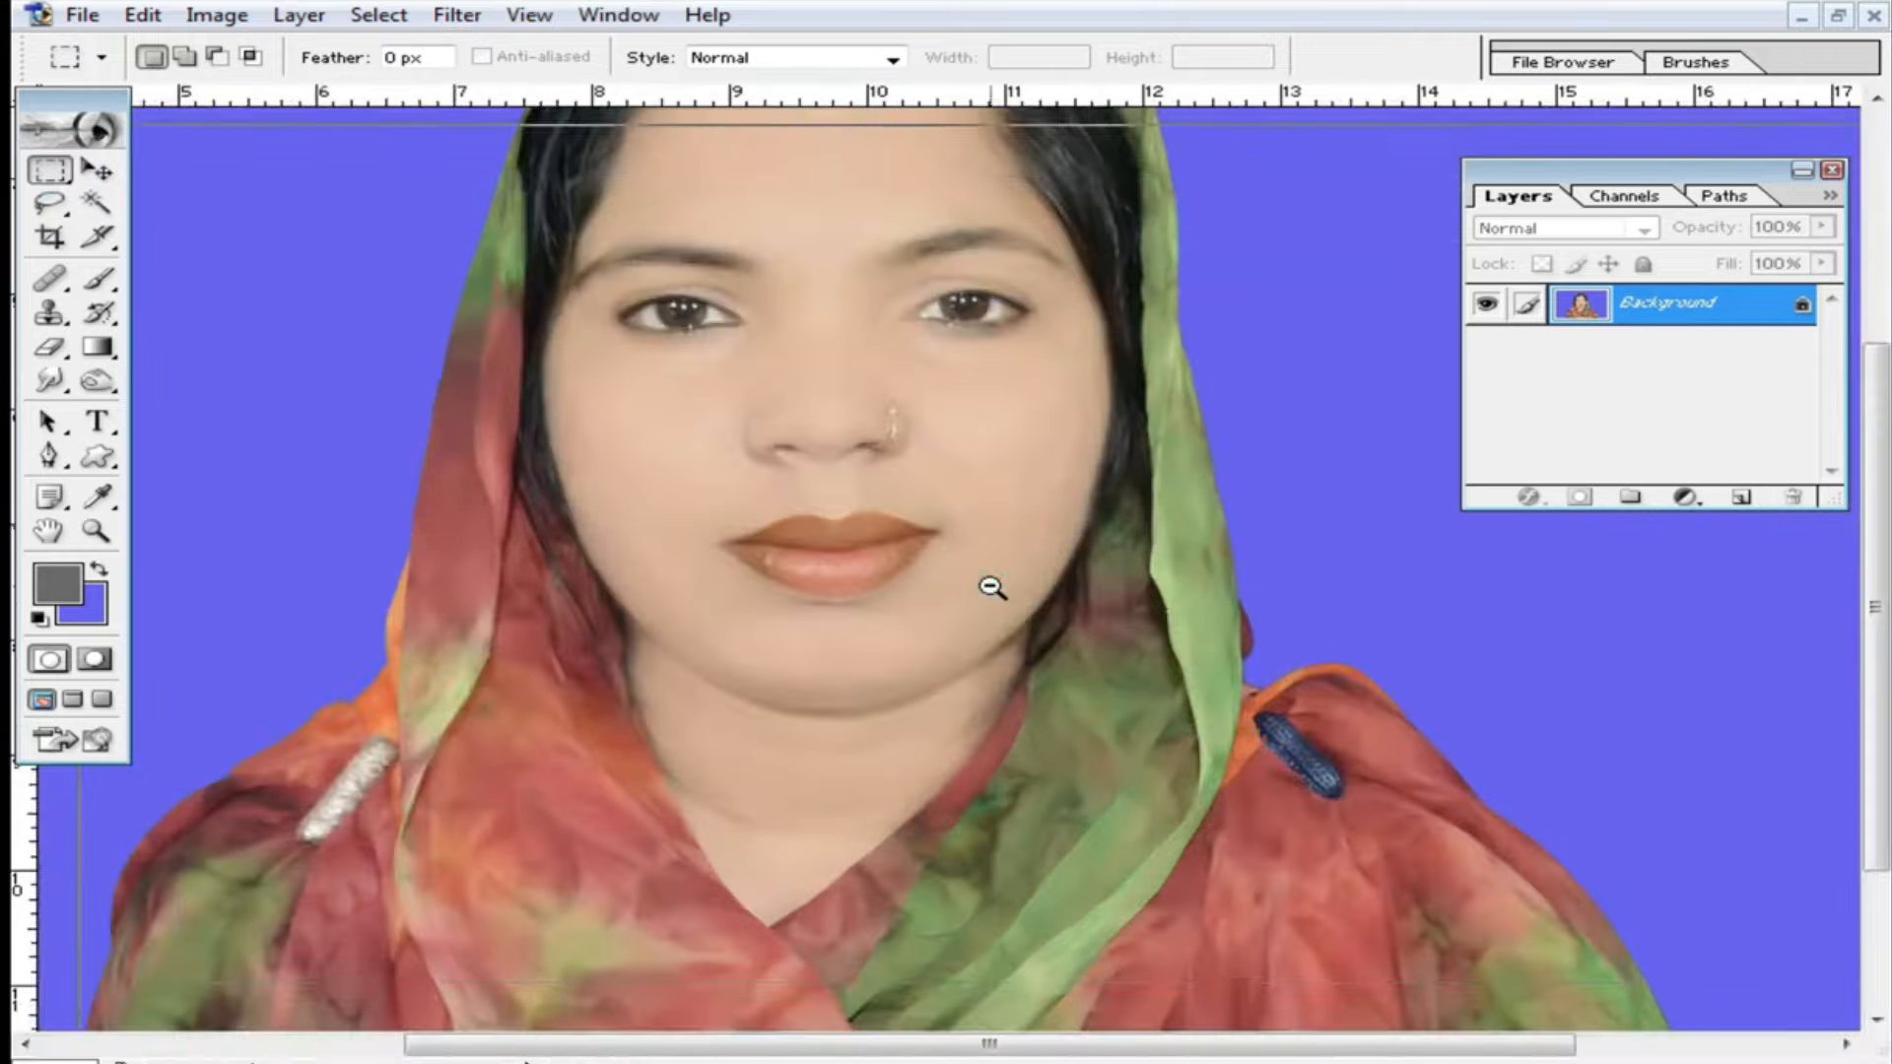
left_click(992, 588, "alt")
Try a 1.6 by 2 in crop at 300 pixels/inch around the woman's head and shoulders and inspect it.
left_click(49, 236)
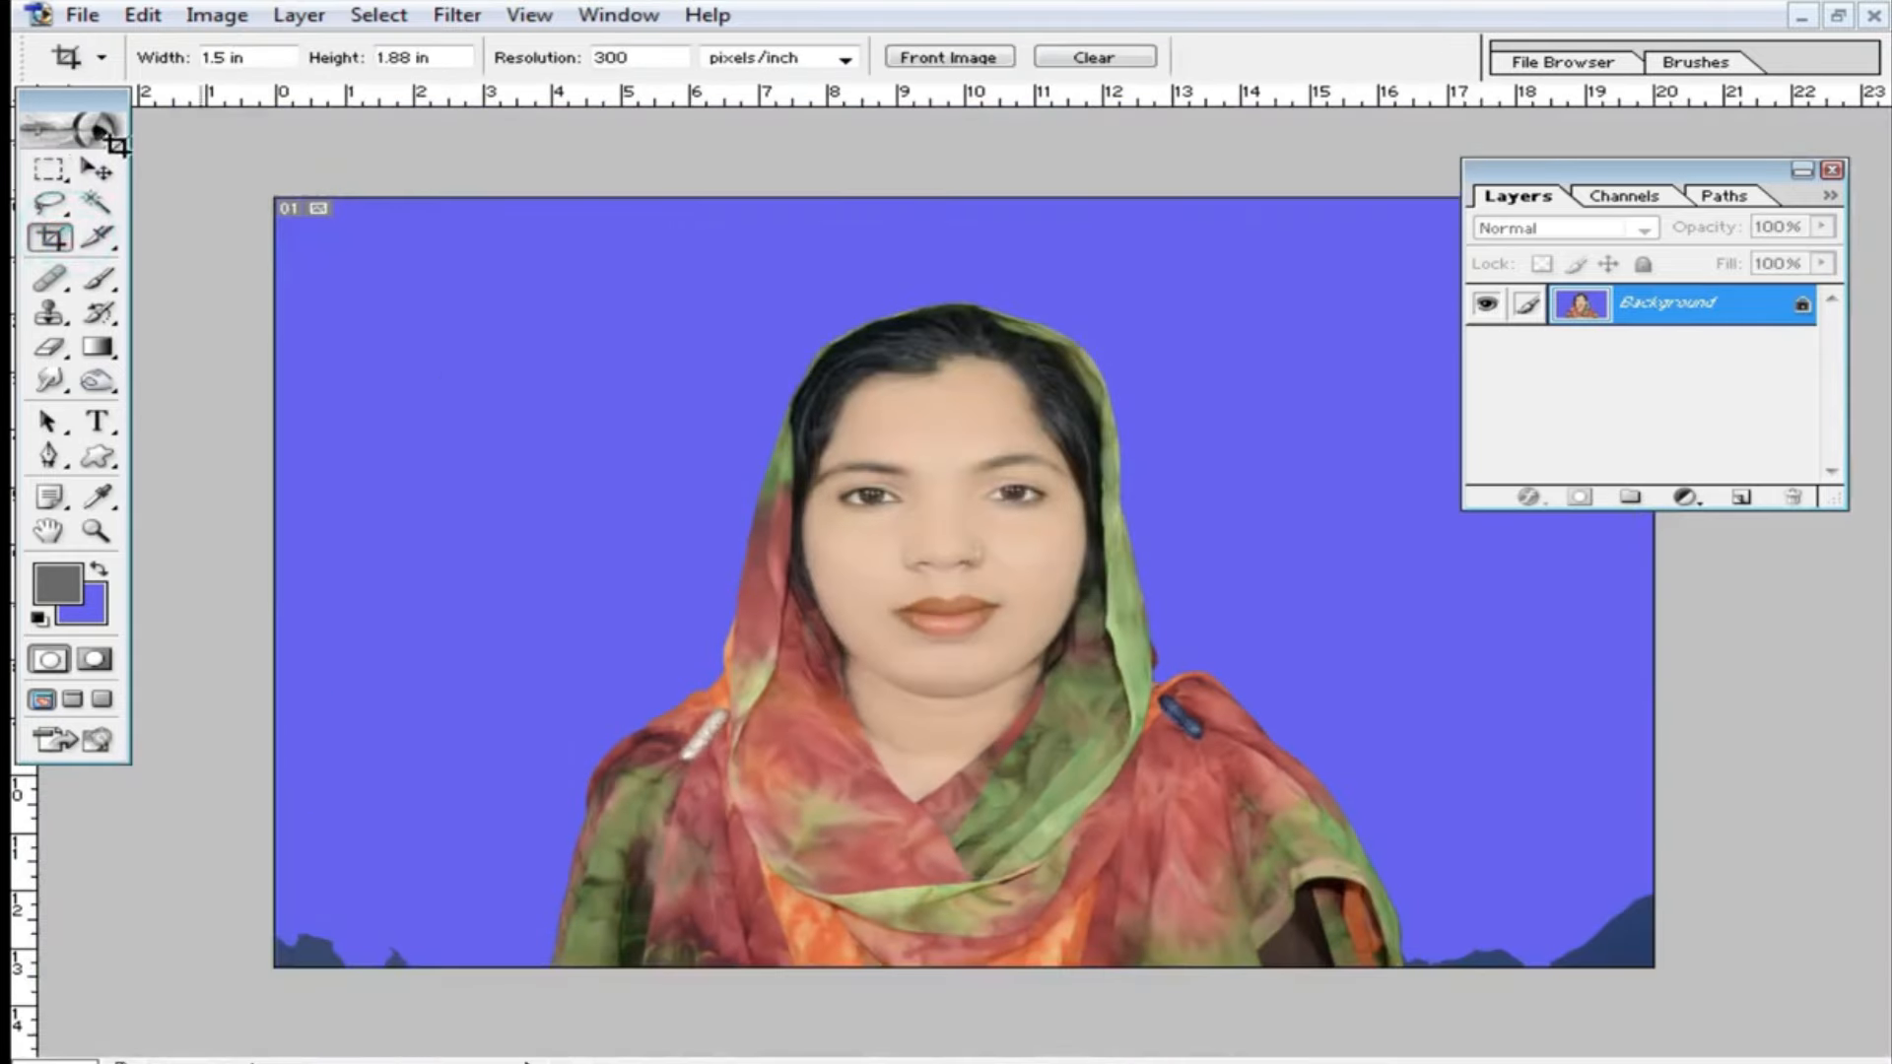
left_click(101, 57)
left_click(143, 120)
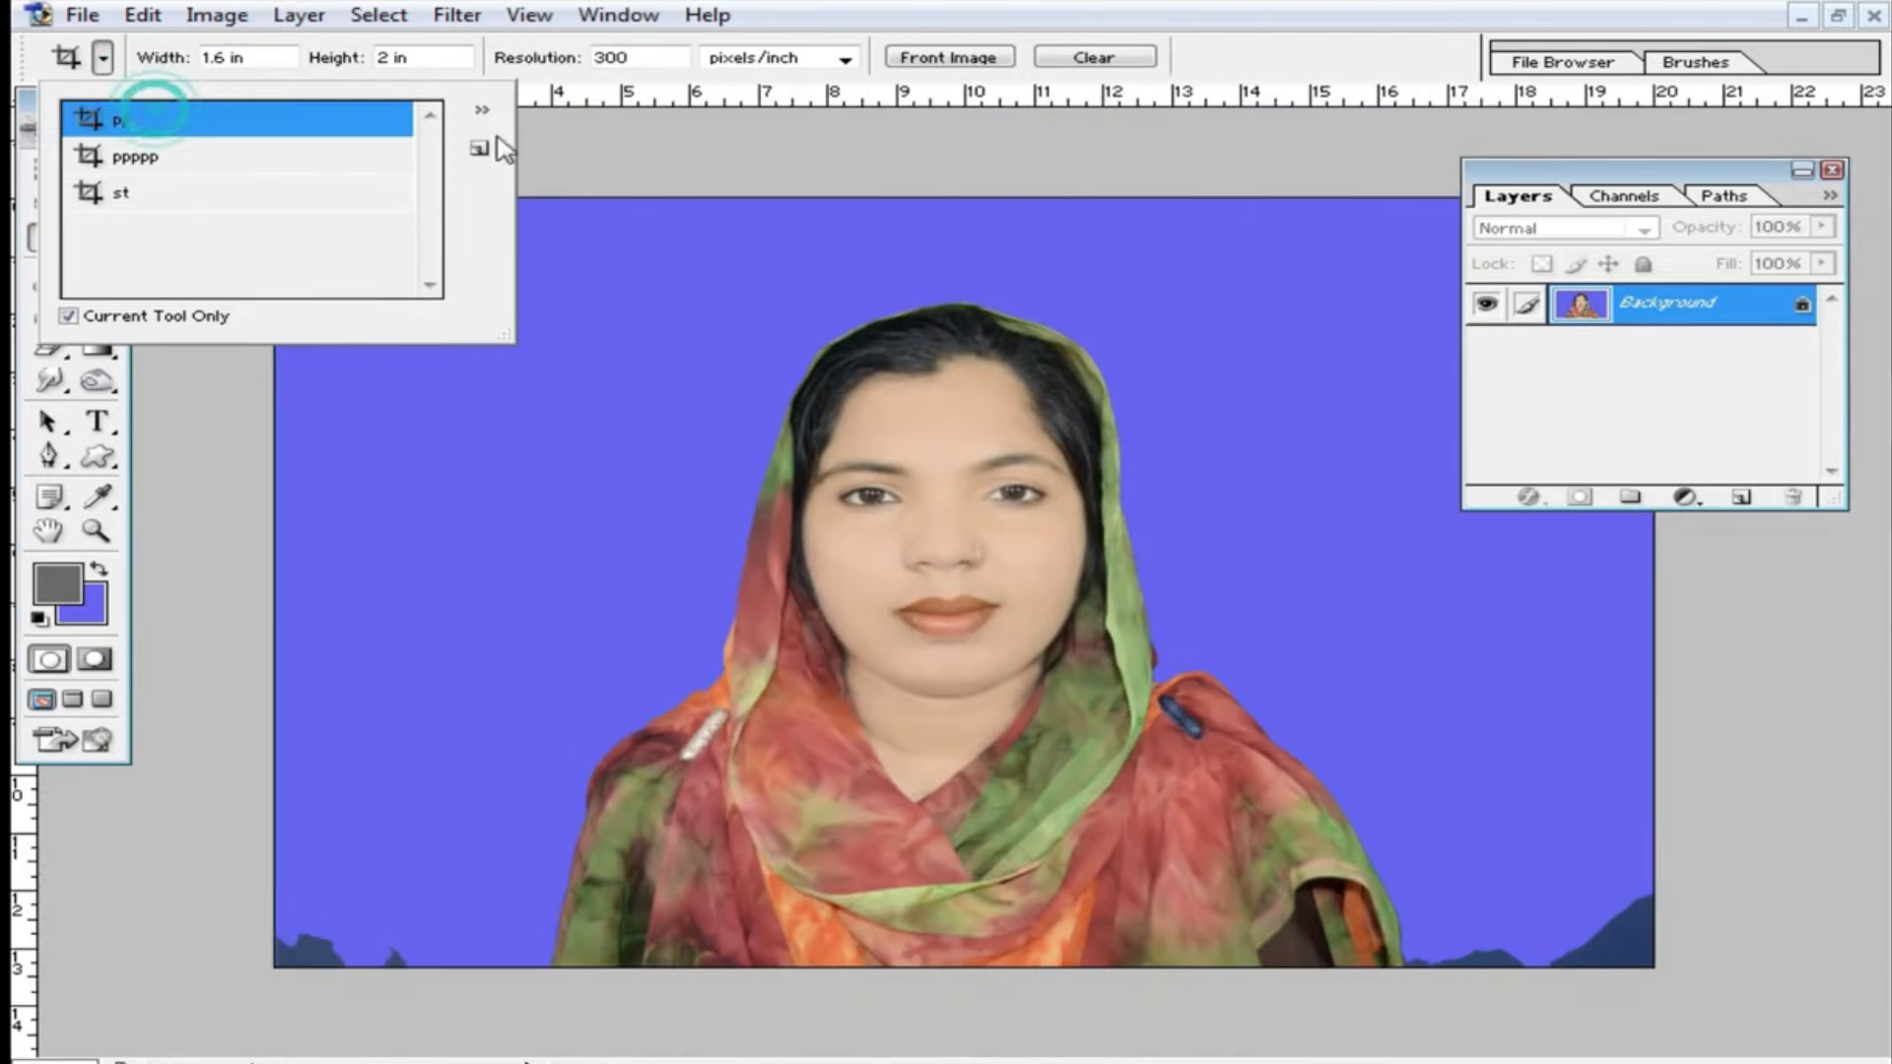
left_click_drag(652, 306, 1325, 944)
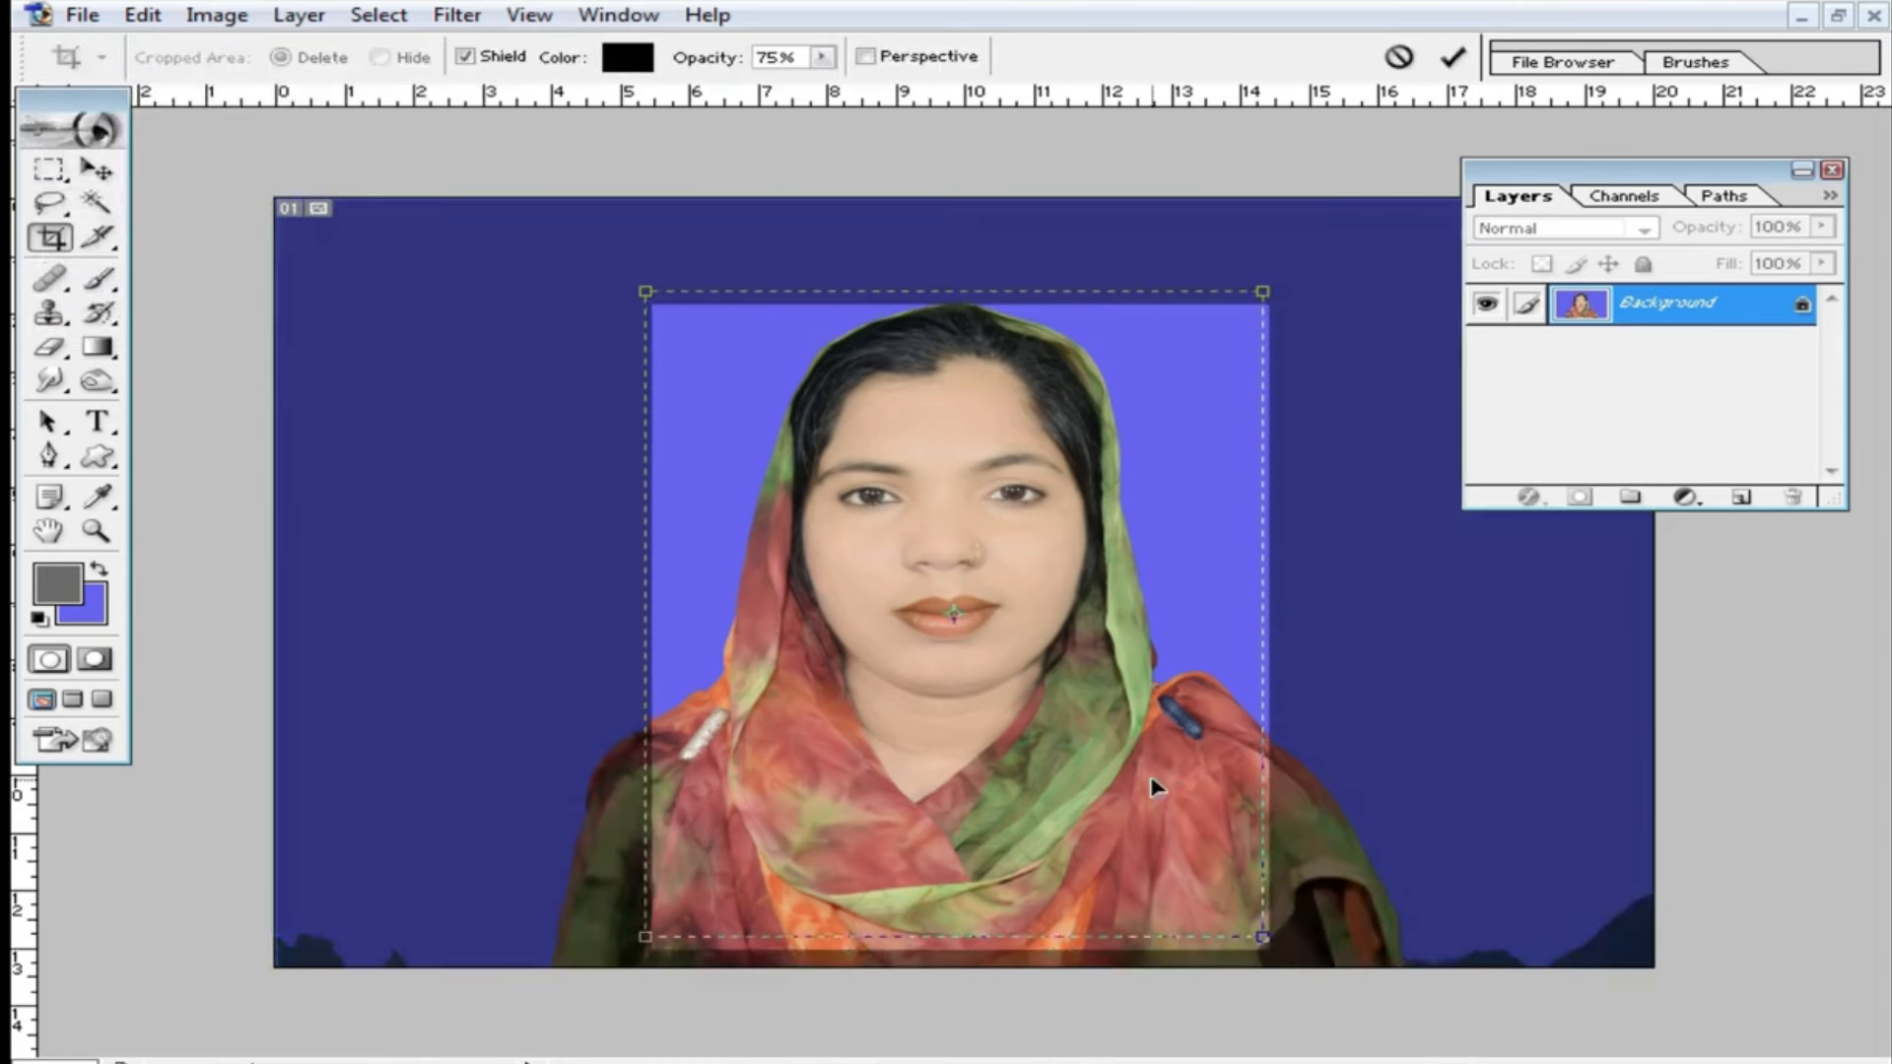
key("Return")
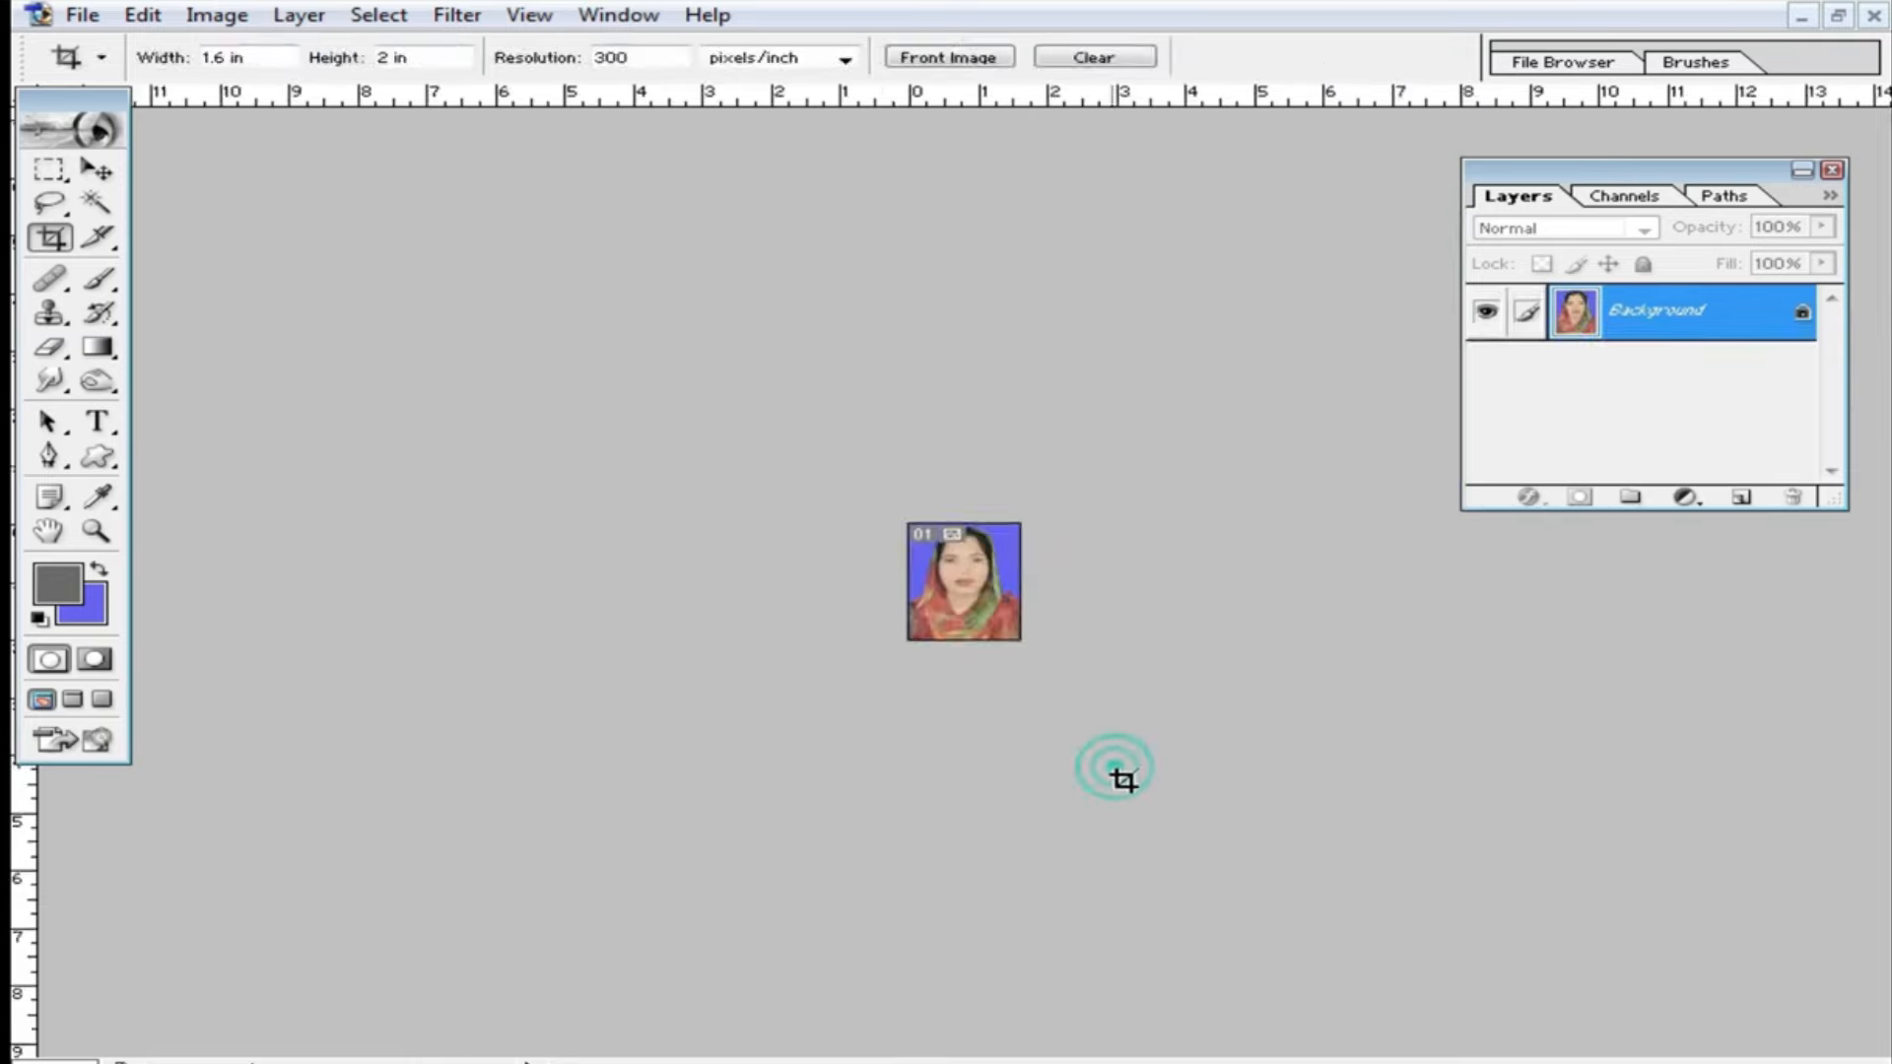
key("ctrl+plus")
key("ctrl+plus")
key("ctrl+plus")
key("ctrl+plus")
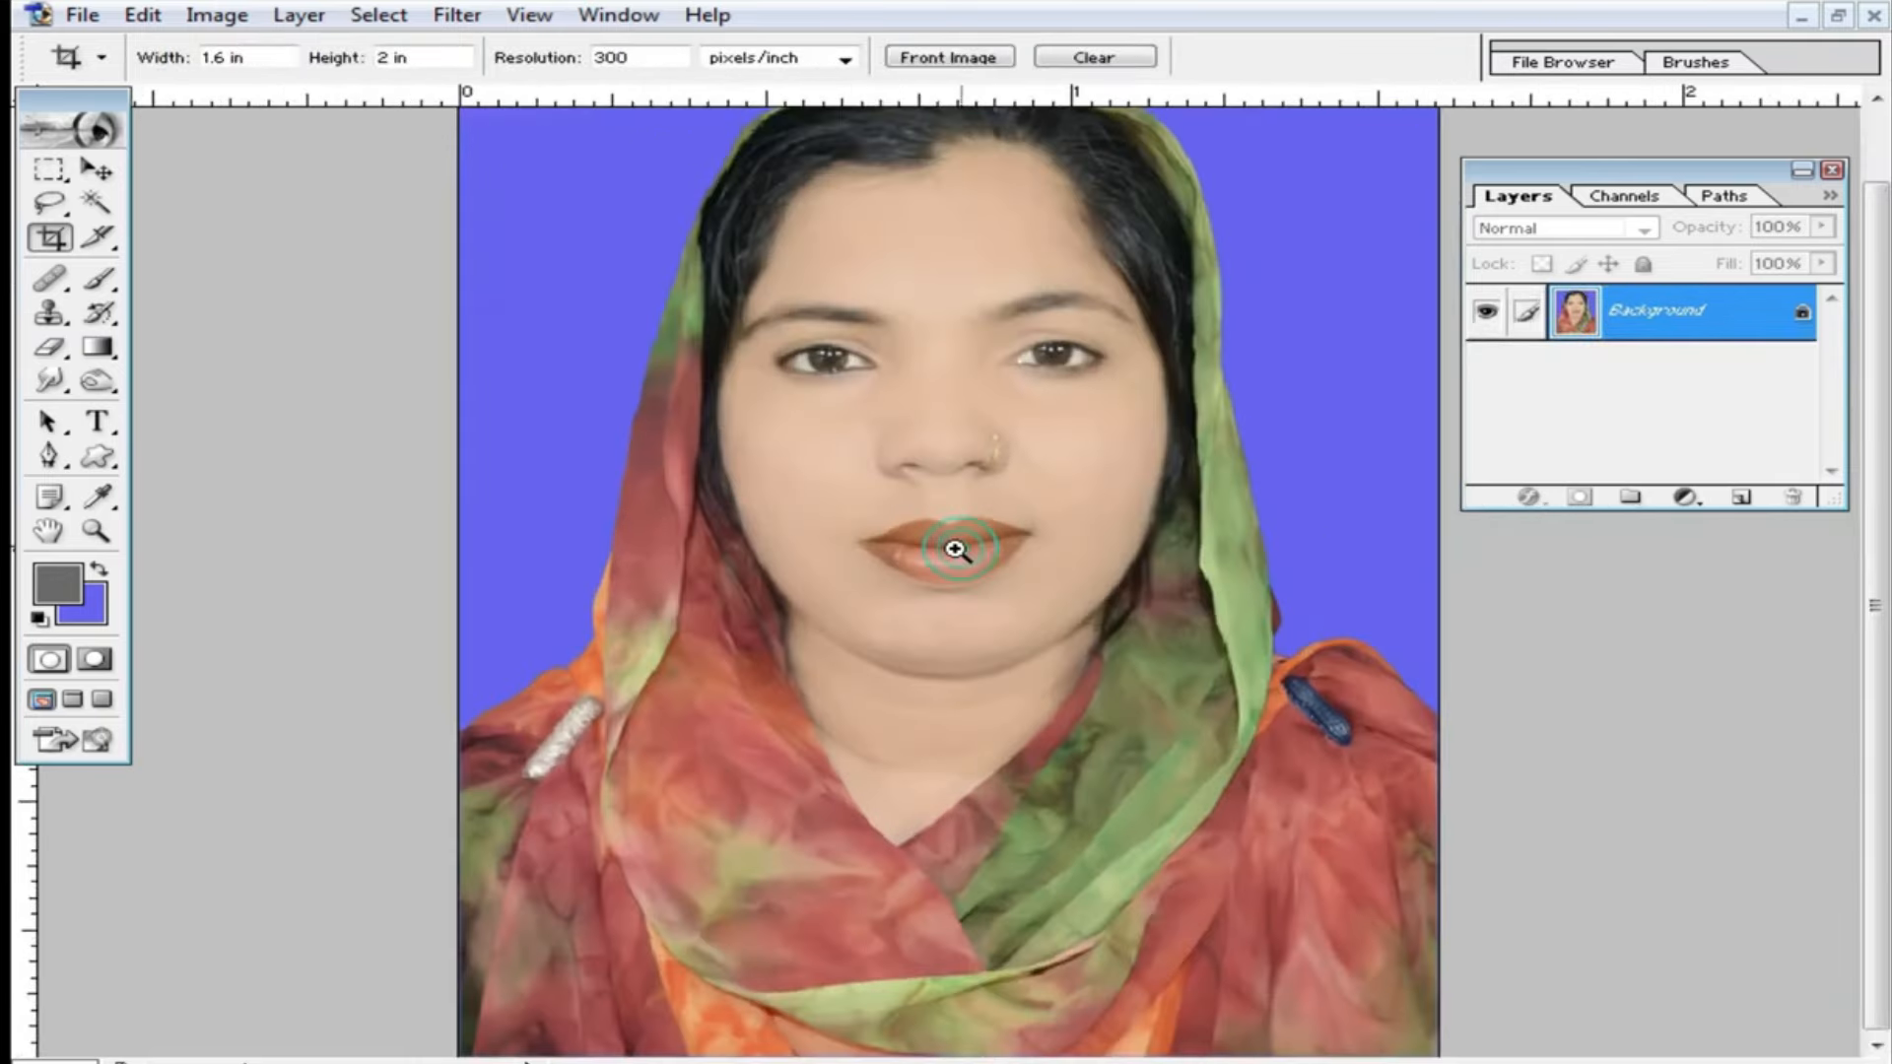
left_click(955, 556, "ctrl")
left_click(955, 559, "ctrl")
left_click(958, 562, "alt")
left_click(1094, 609, "alt")
left_click(1155, 639, "alt")
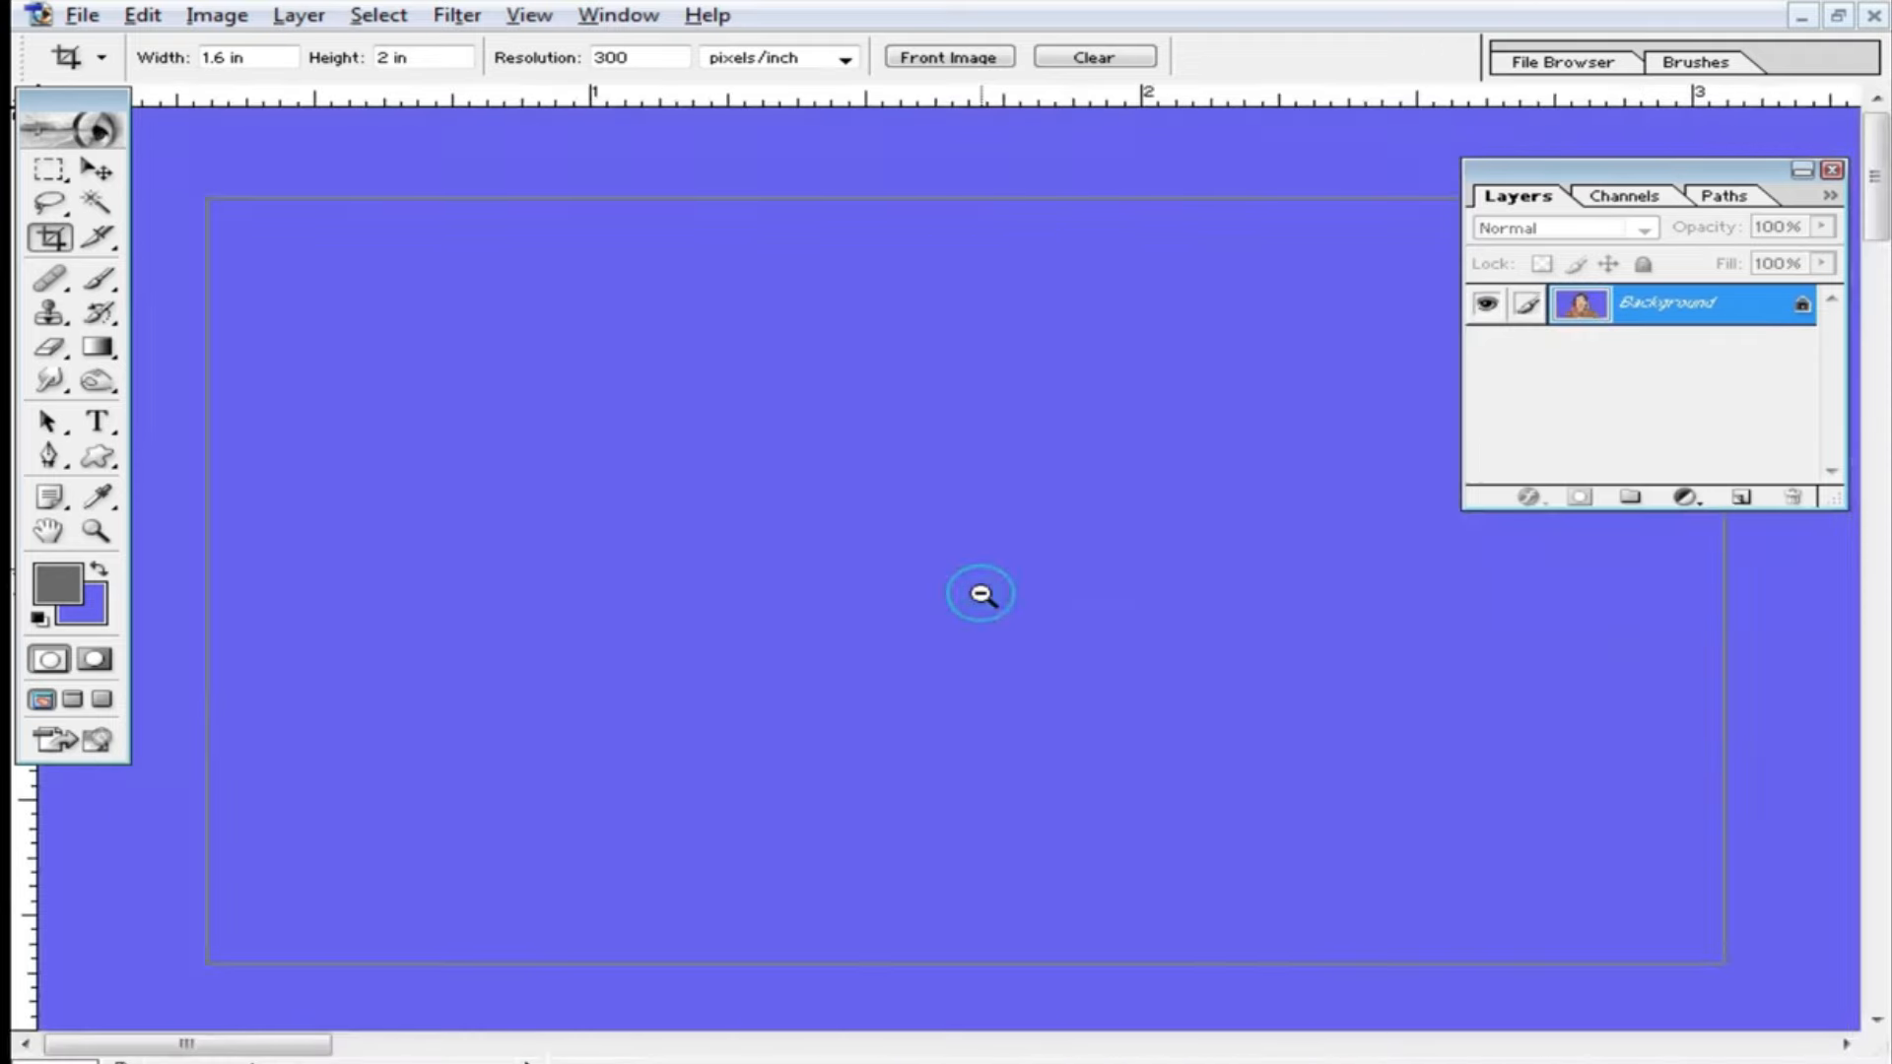
left_click(996, 588, "alt")
left_click(993, 588, "alt")
left_click(1117, 640, "alt")
left_click(1120, 642, "alt")
key("ctrl+plus")
left_click_drag(787, 528, 1140, 823)
right_click(1132, 631)
left_click(1216, 684)
Clear the fixed crop dimensions and crop the portrait freely around the woman from headscarf to image base.
left_click(1096, 56)
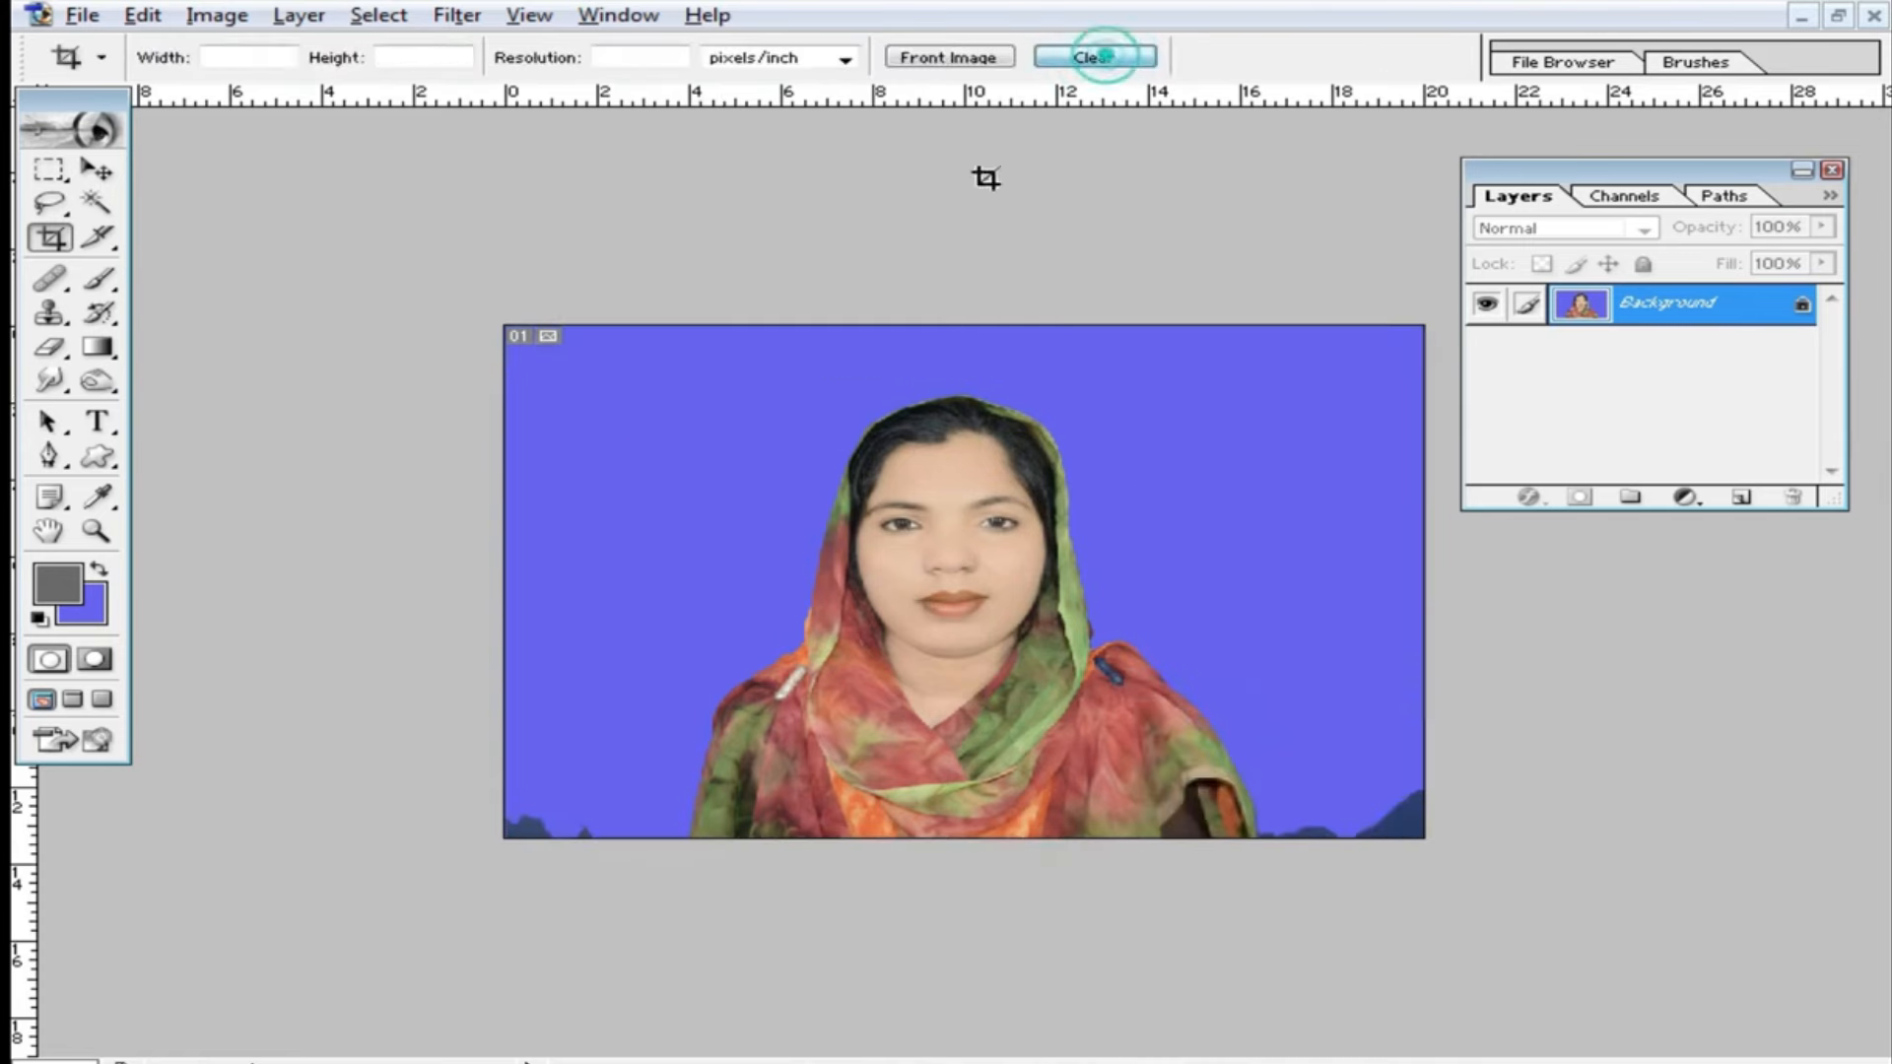
left_click_drag(676, 381, 1258, 854)
double_click(1074, 690)
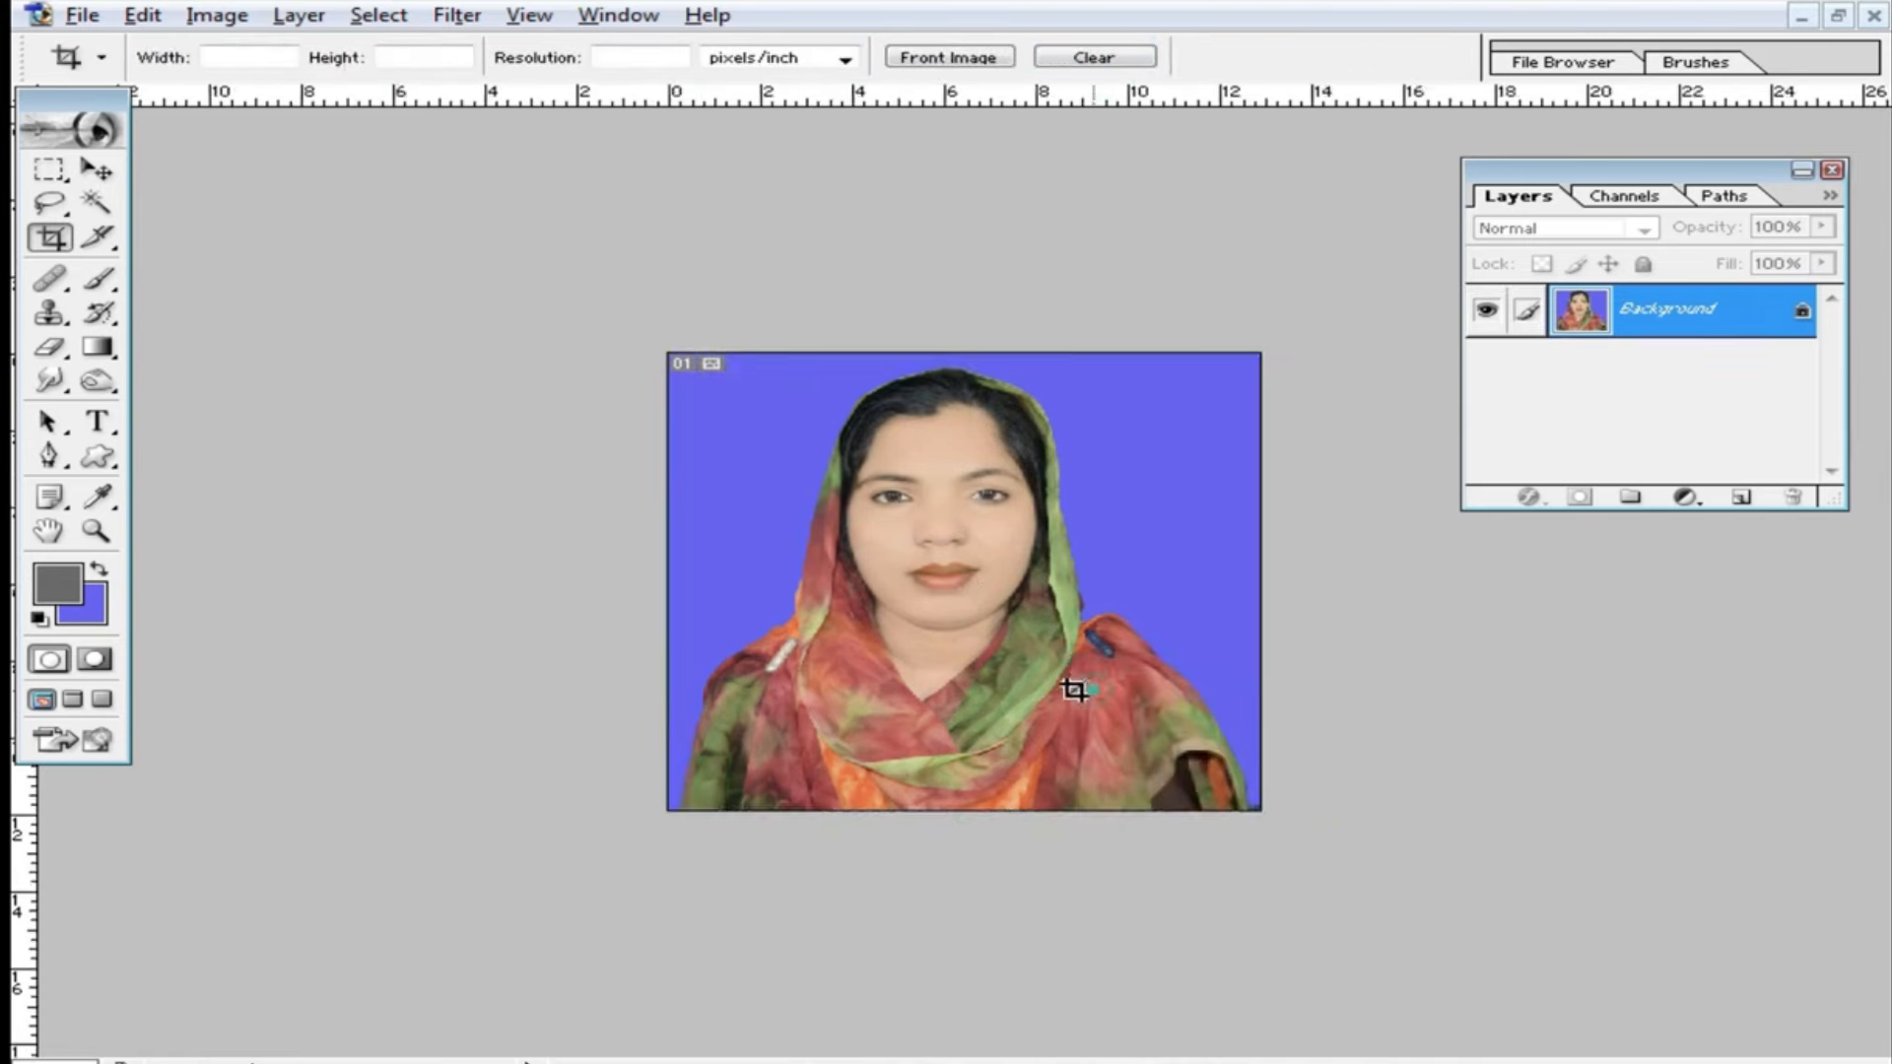
key("ctrl+plus")
scroll(932, 533, "up", 2)
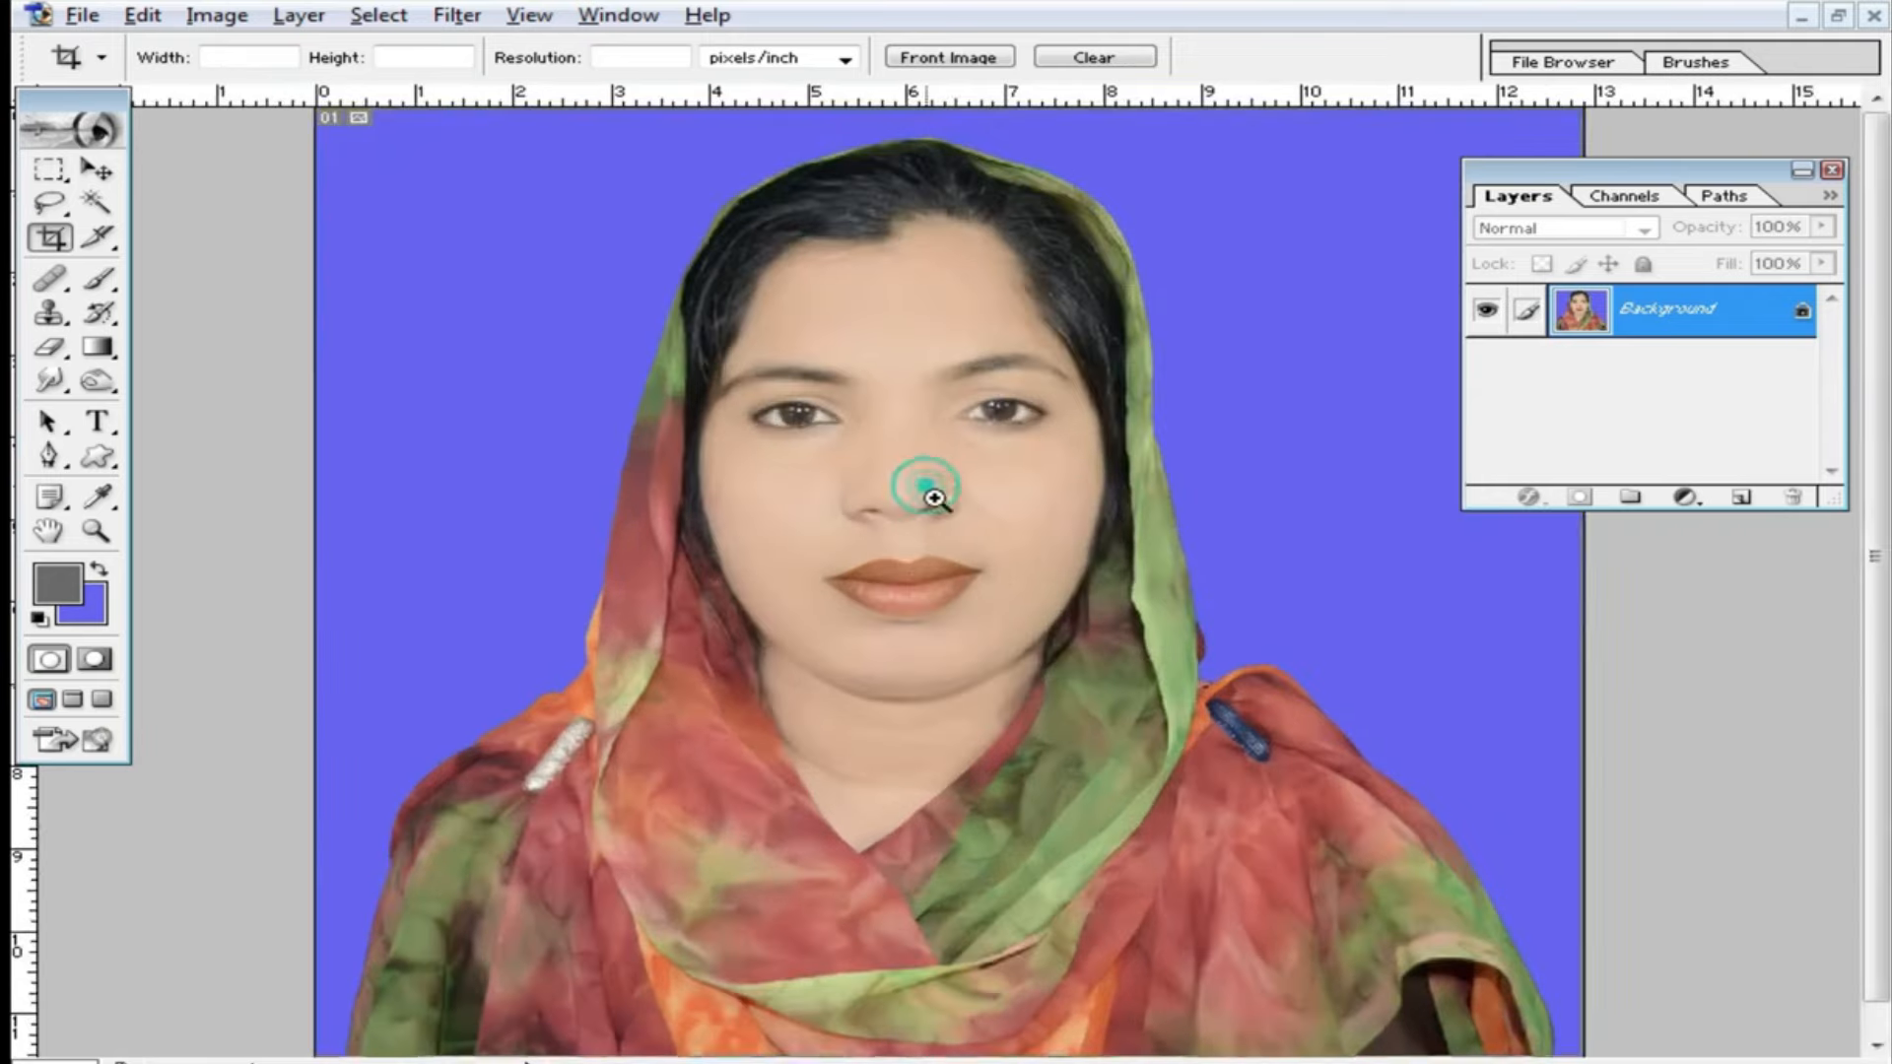
scroll(931, 495, "up", 3)
Save the retouched portrait as a JPEG named 67565 in New folder (3) and close the image.
key("ctrl+shift+s")
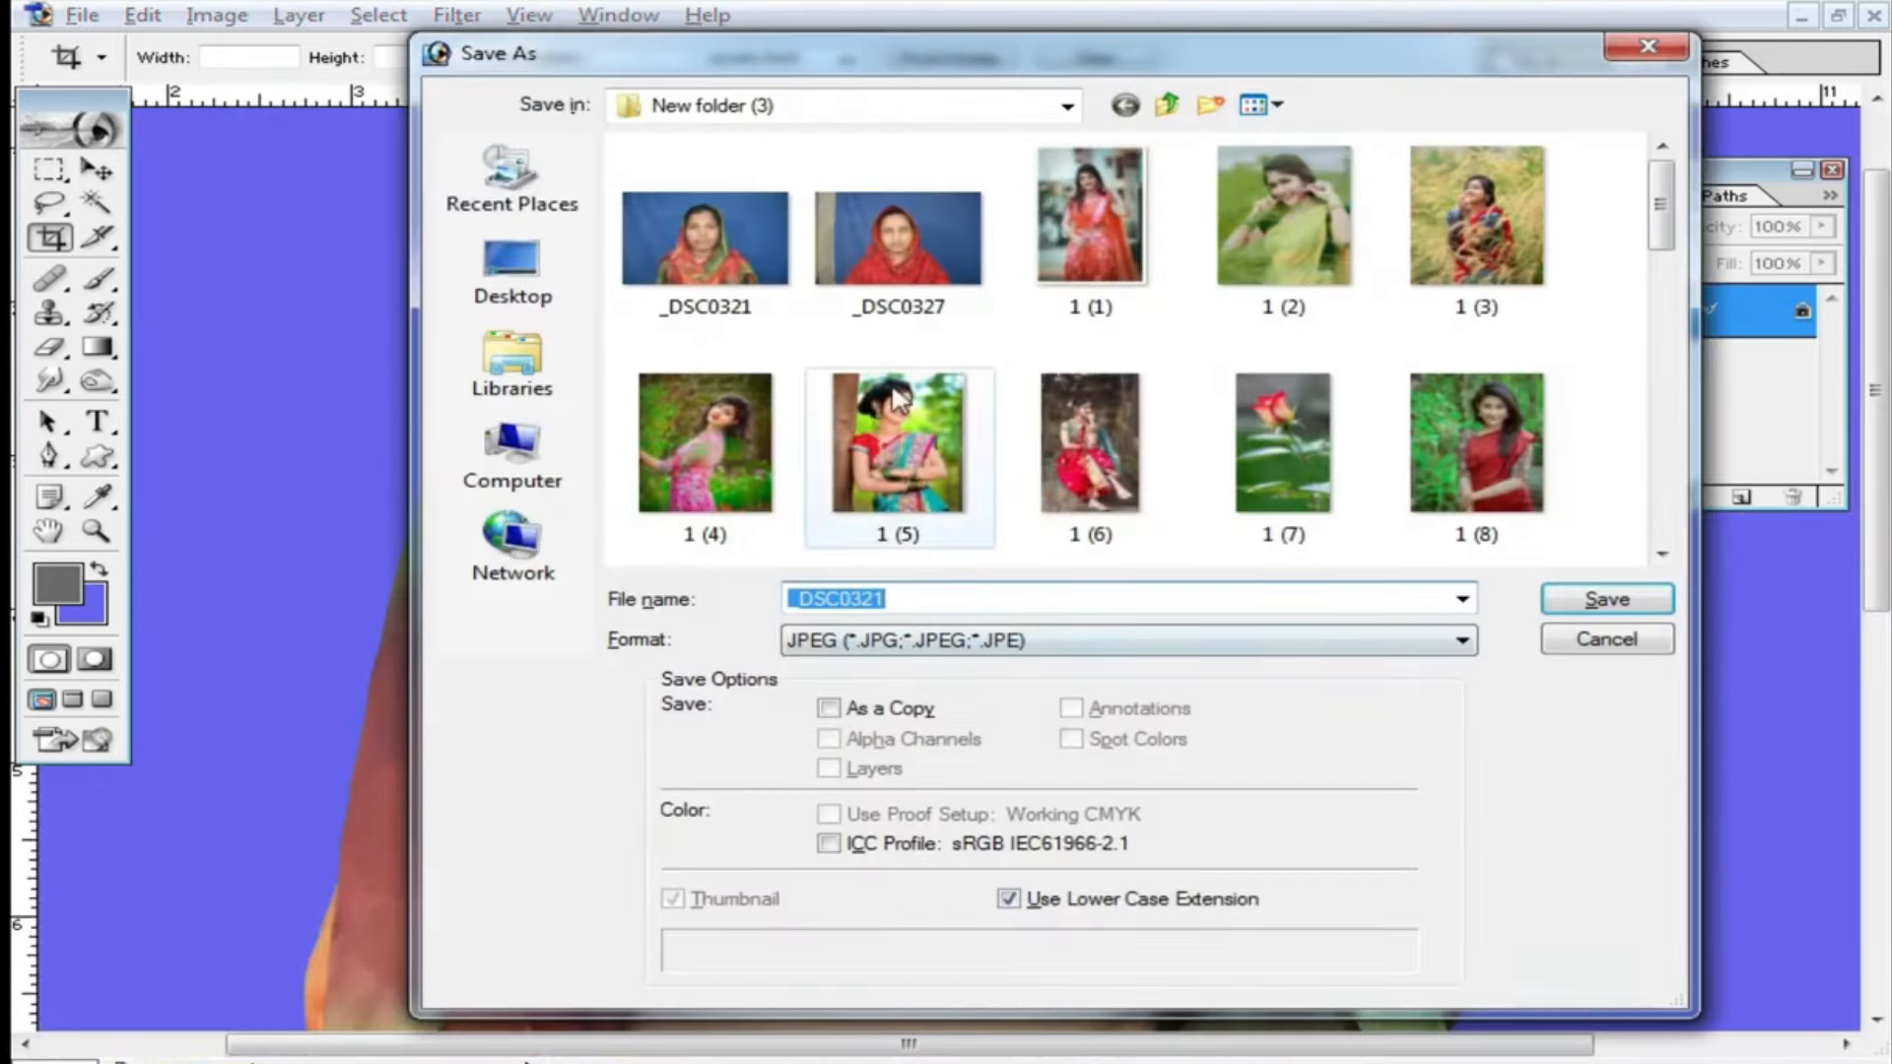
type("67565")
left_click(1585, 604)
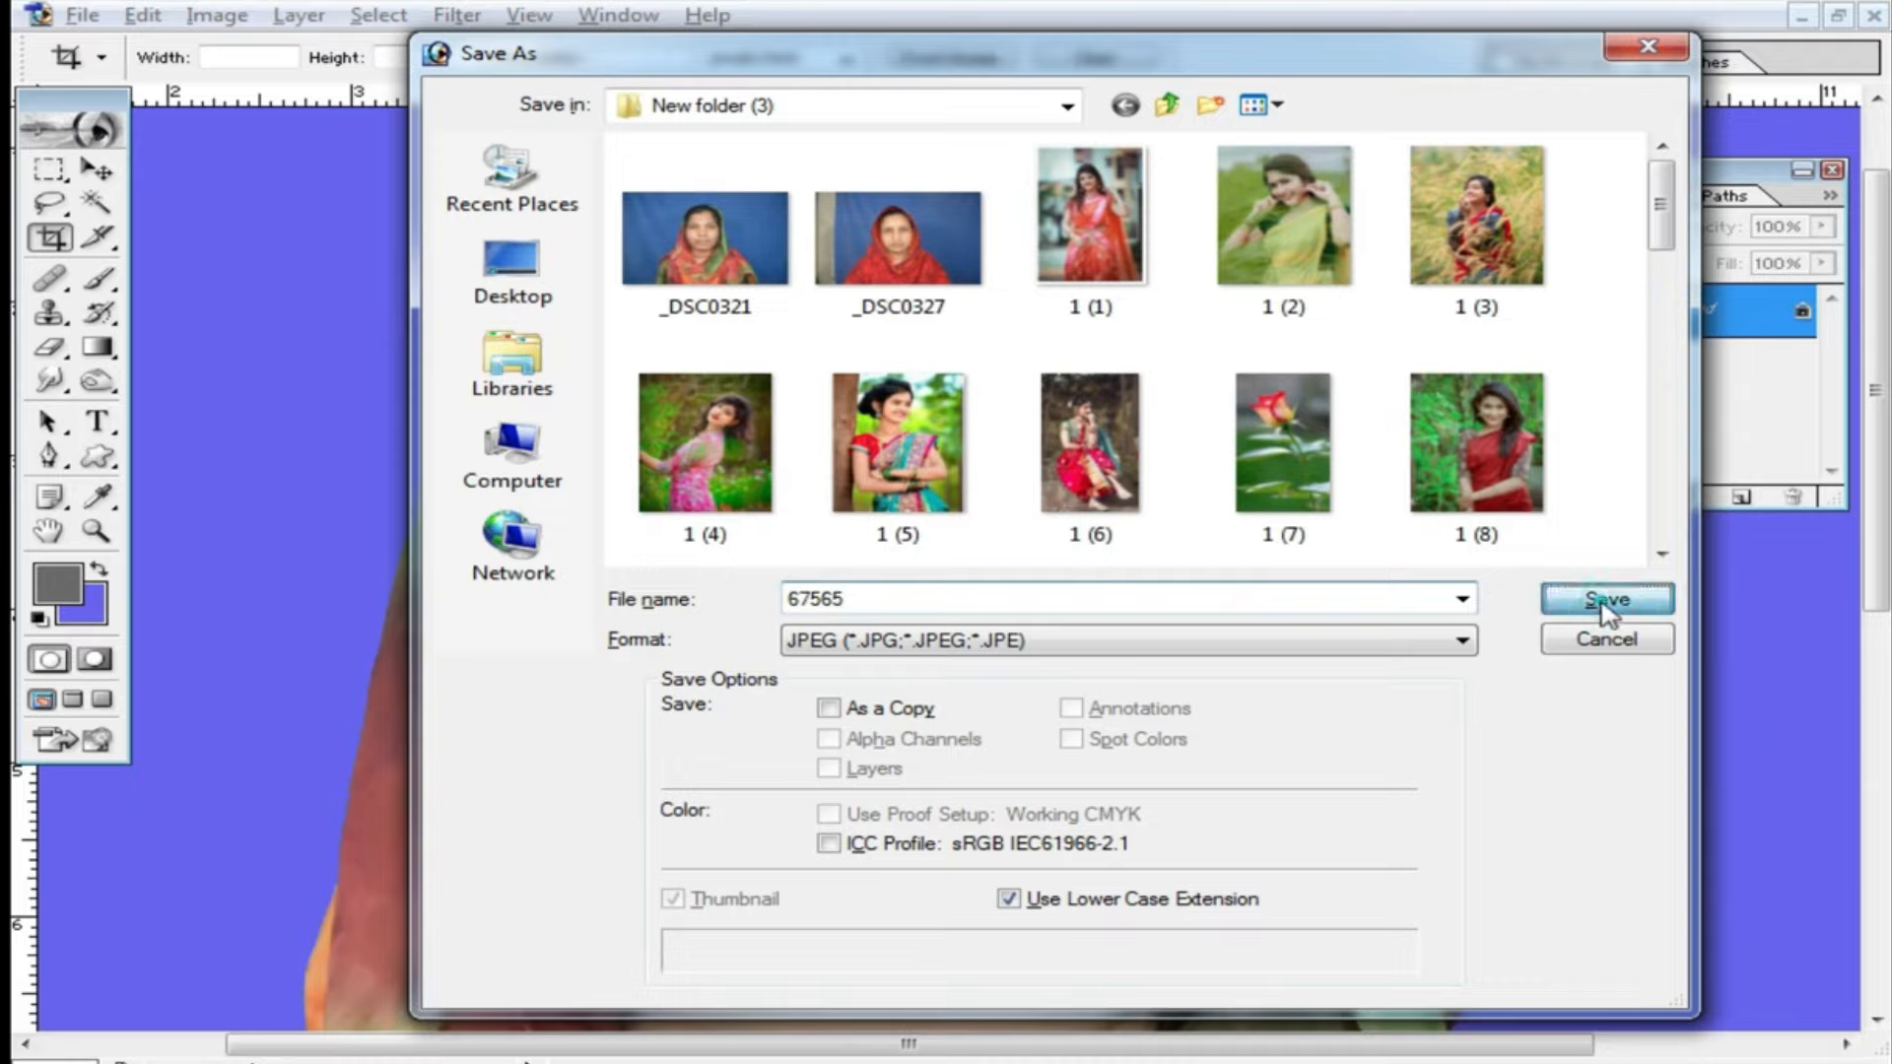
left_click(1214, 326)
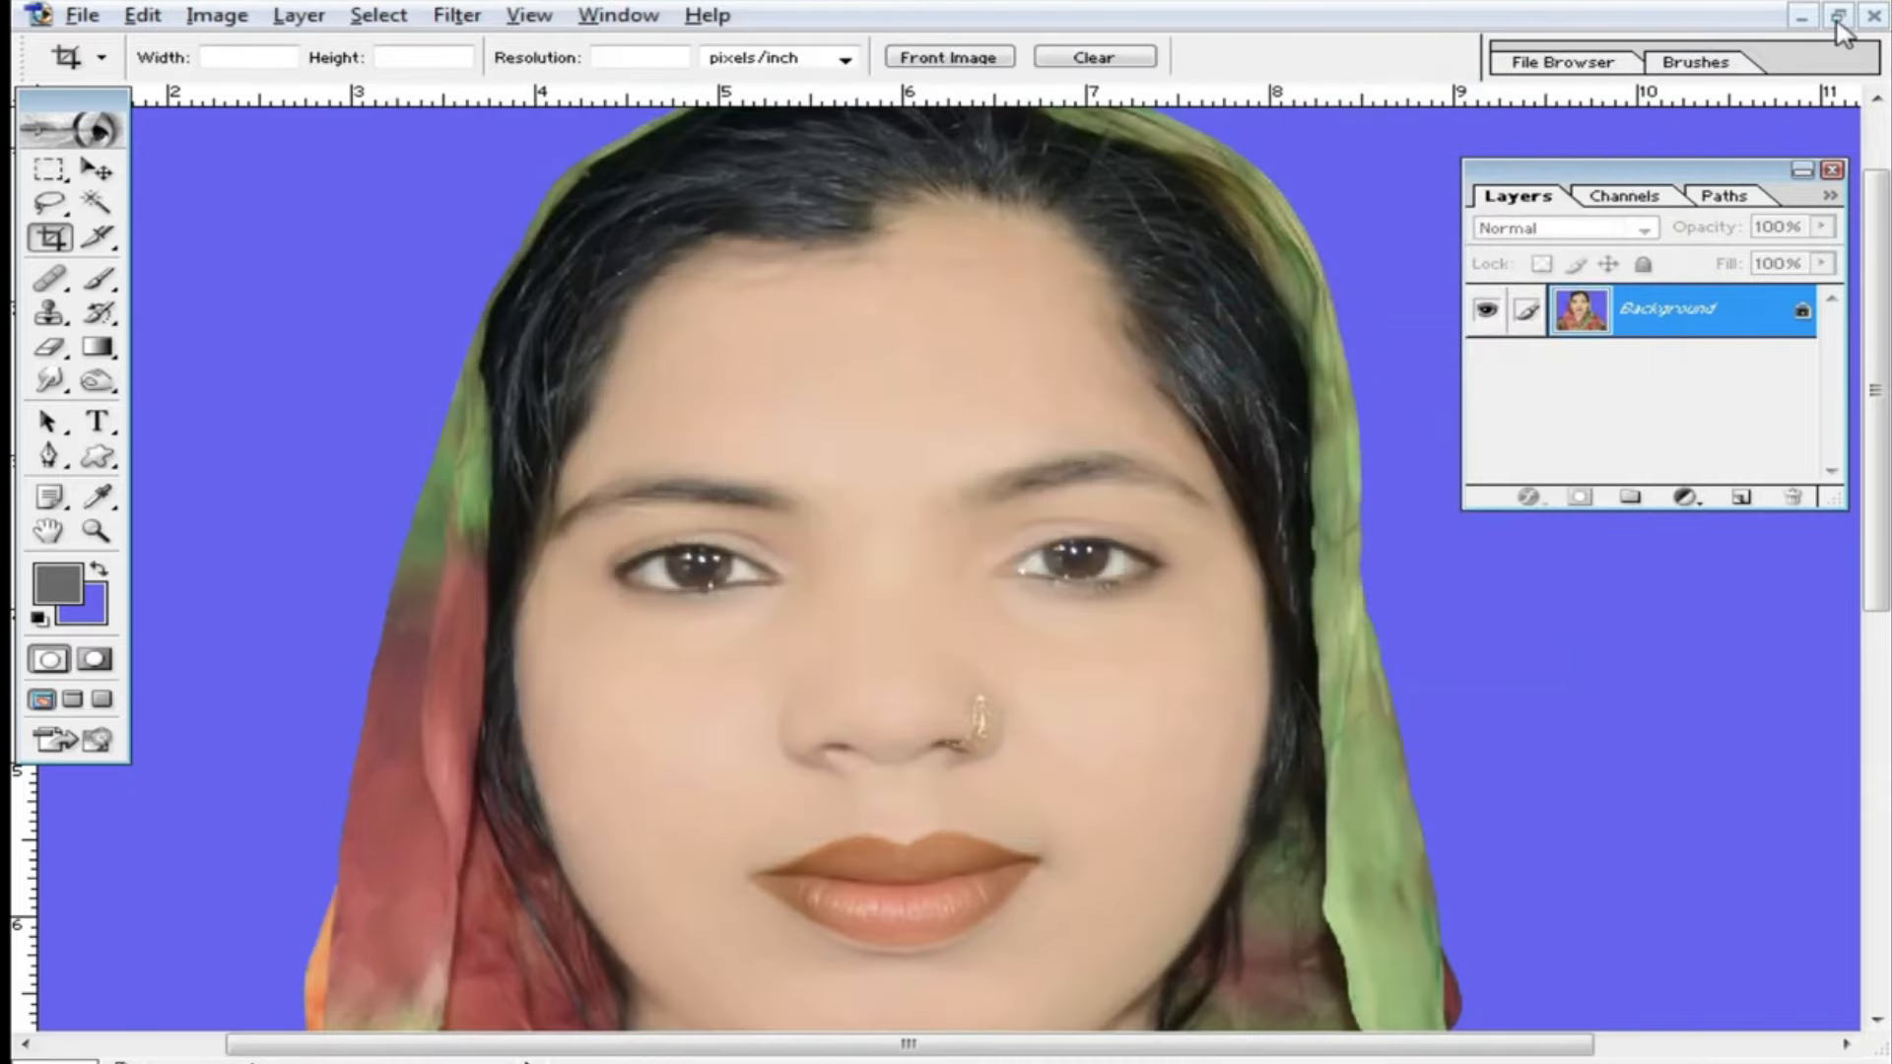
left_click(1838, 16)
left_click_drag(1326, 158, 1028, 218)
left_click(1274, 216)
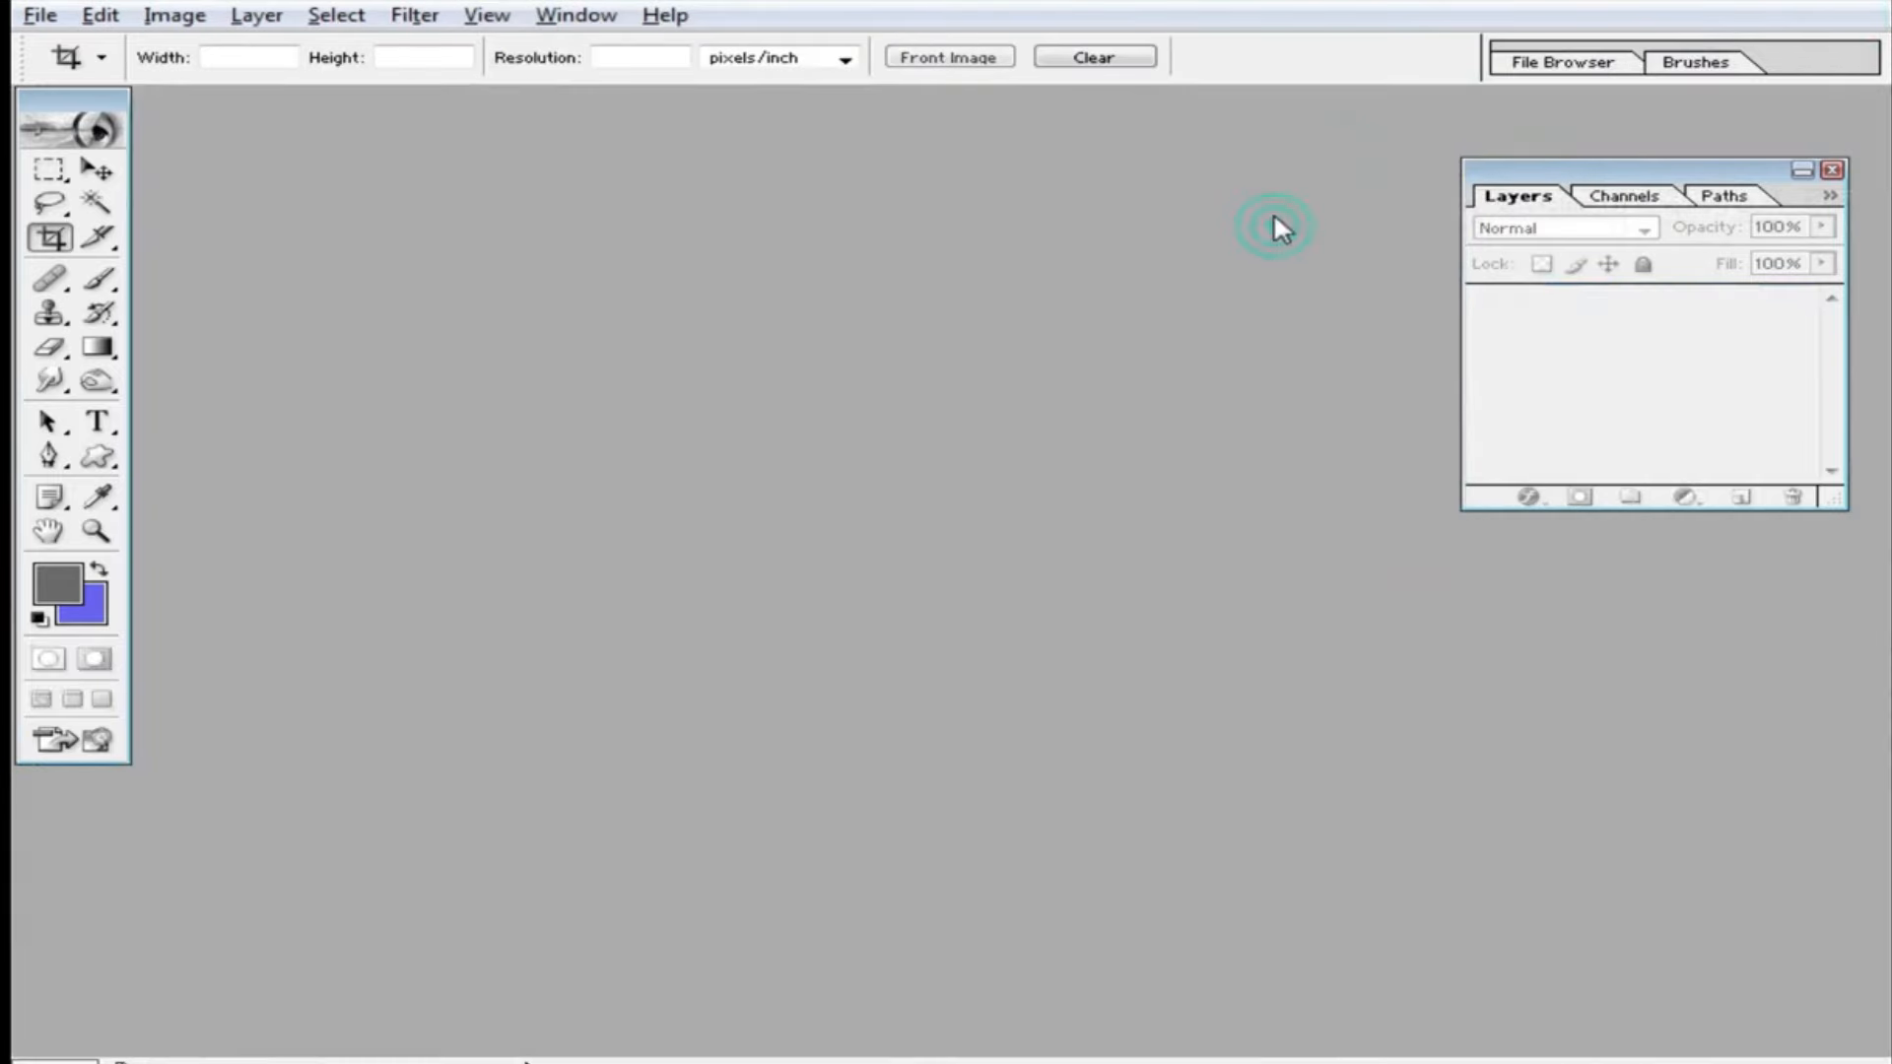
Open the original _DSC0321 and the retouched 67565 image together.
double_click(831, 412)
left_click(1222, 458)
left_click(771, 250)
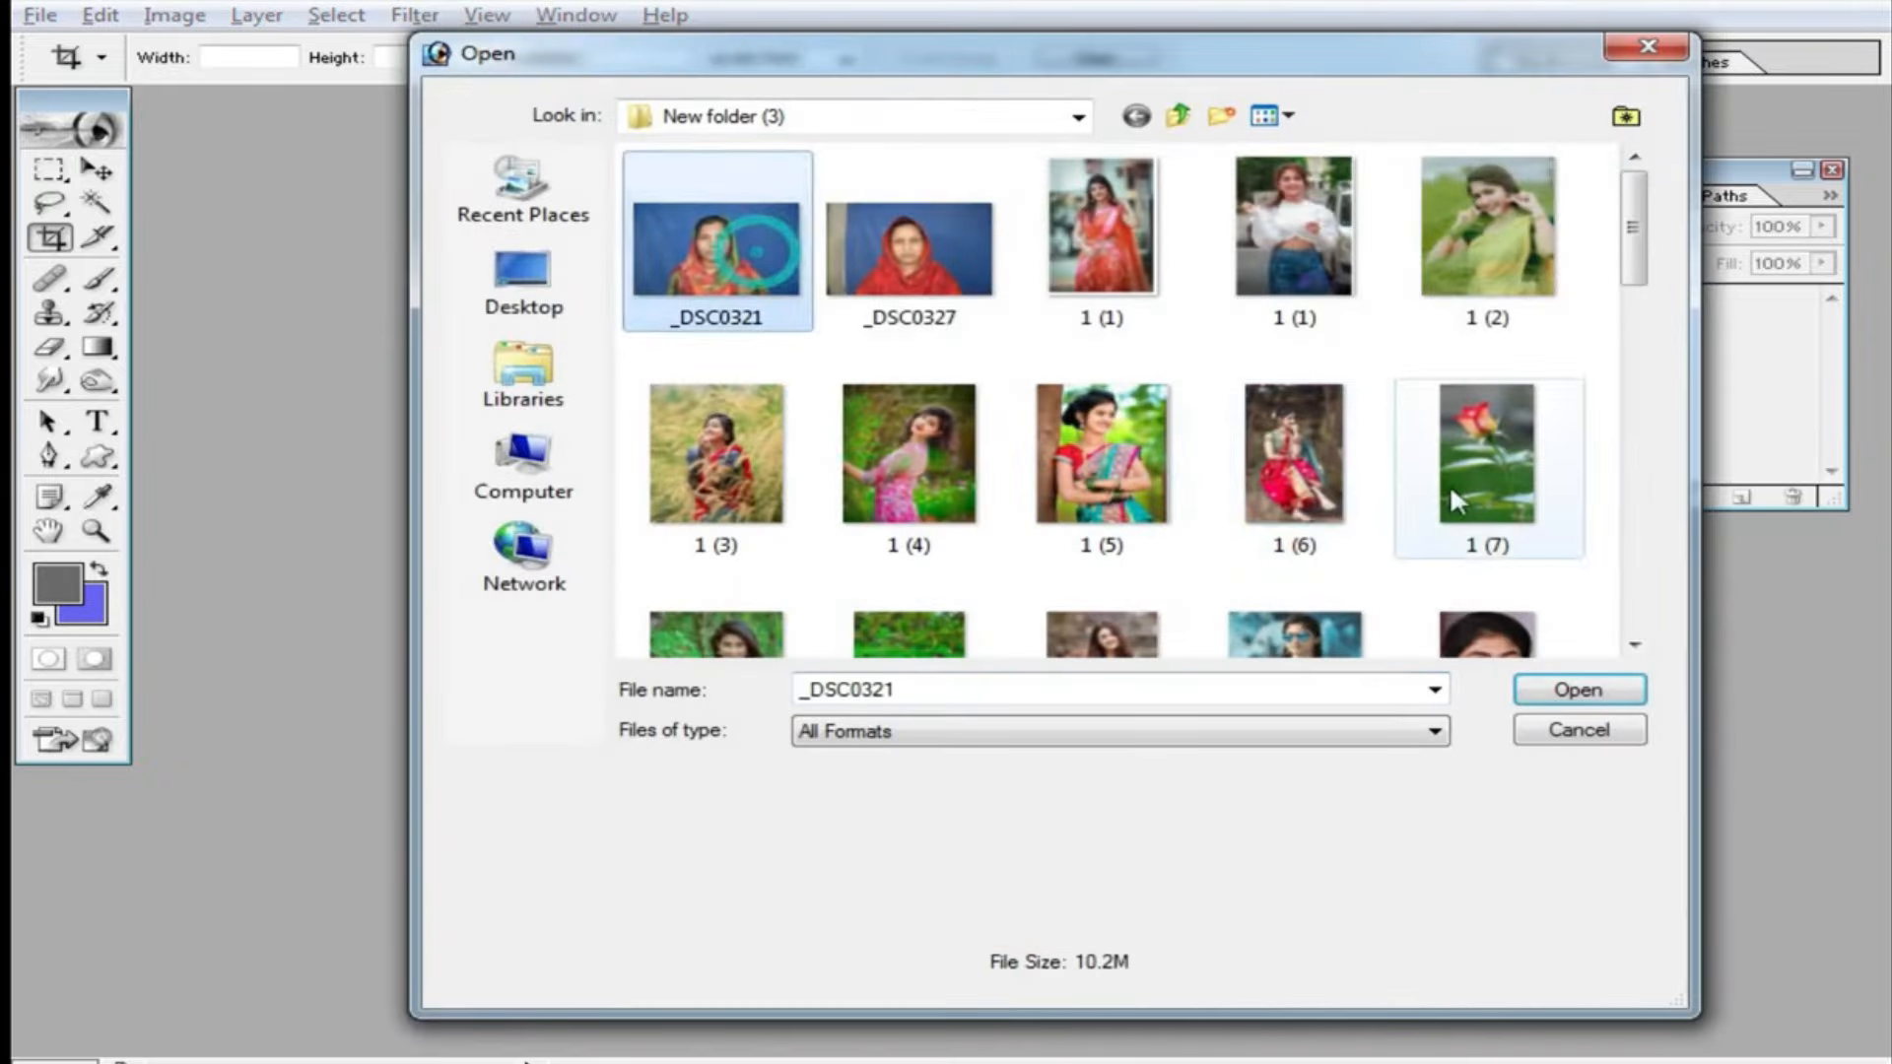
scroll(1447, 537, "down", 10)
left_click(1124, 372, "ctrl")
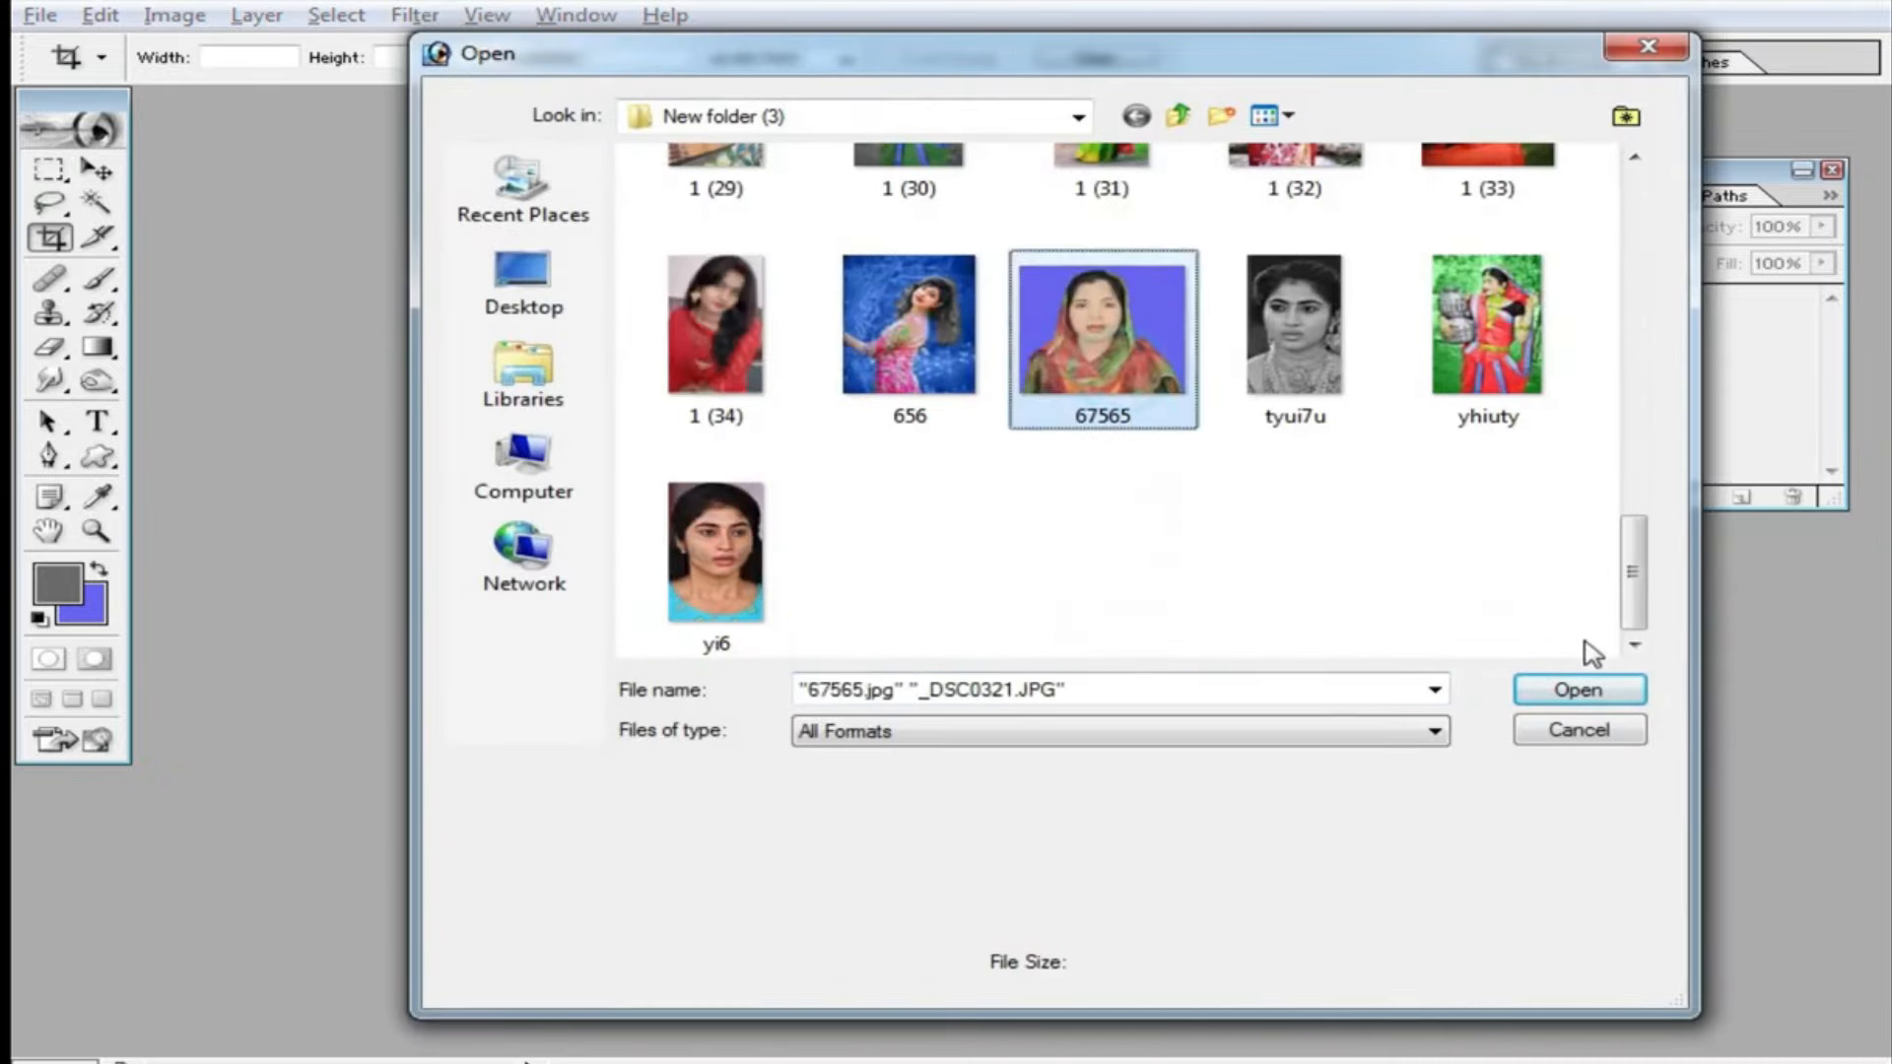
left_click(1581, 687)
Arrange the two image windows side by side and enlarge the face in 67565.jpg to 25%.
left_click_drag(1043, 105, 680, 133)
left_click_drag(1236, 371, 1192, 177)
left_click(1147, 517, "ctrl")
left_click(1150, 510, "ctrl")
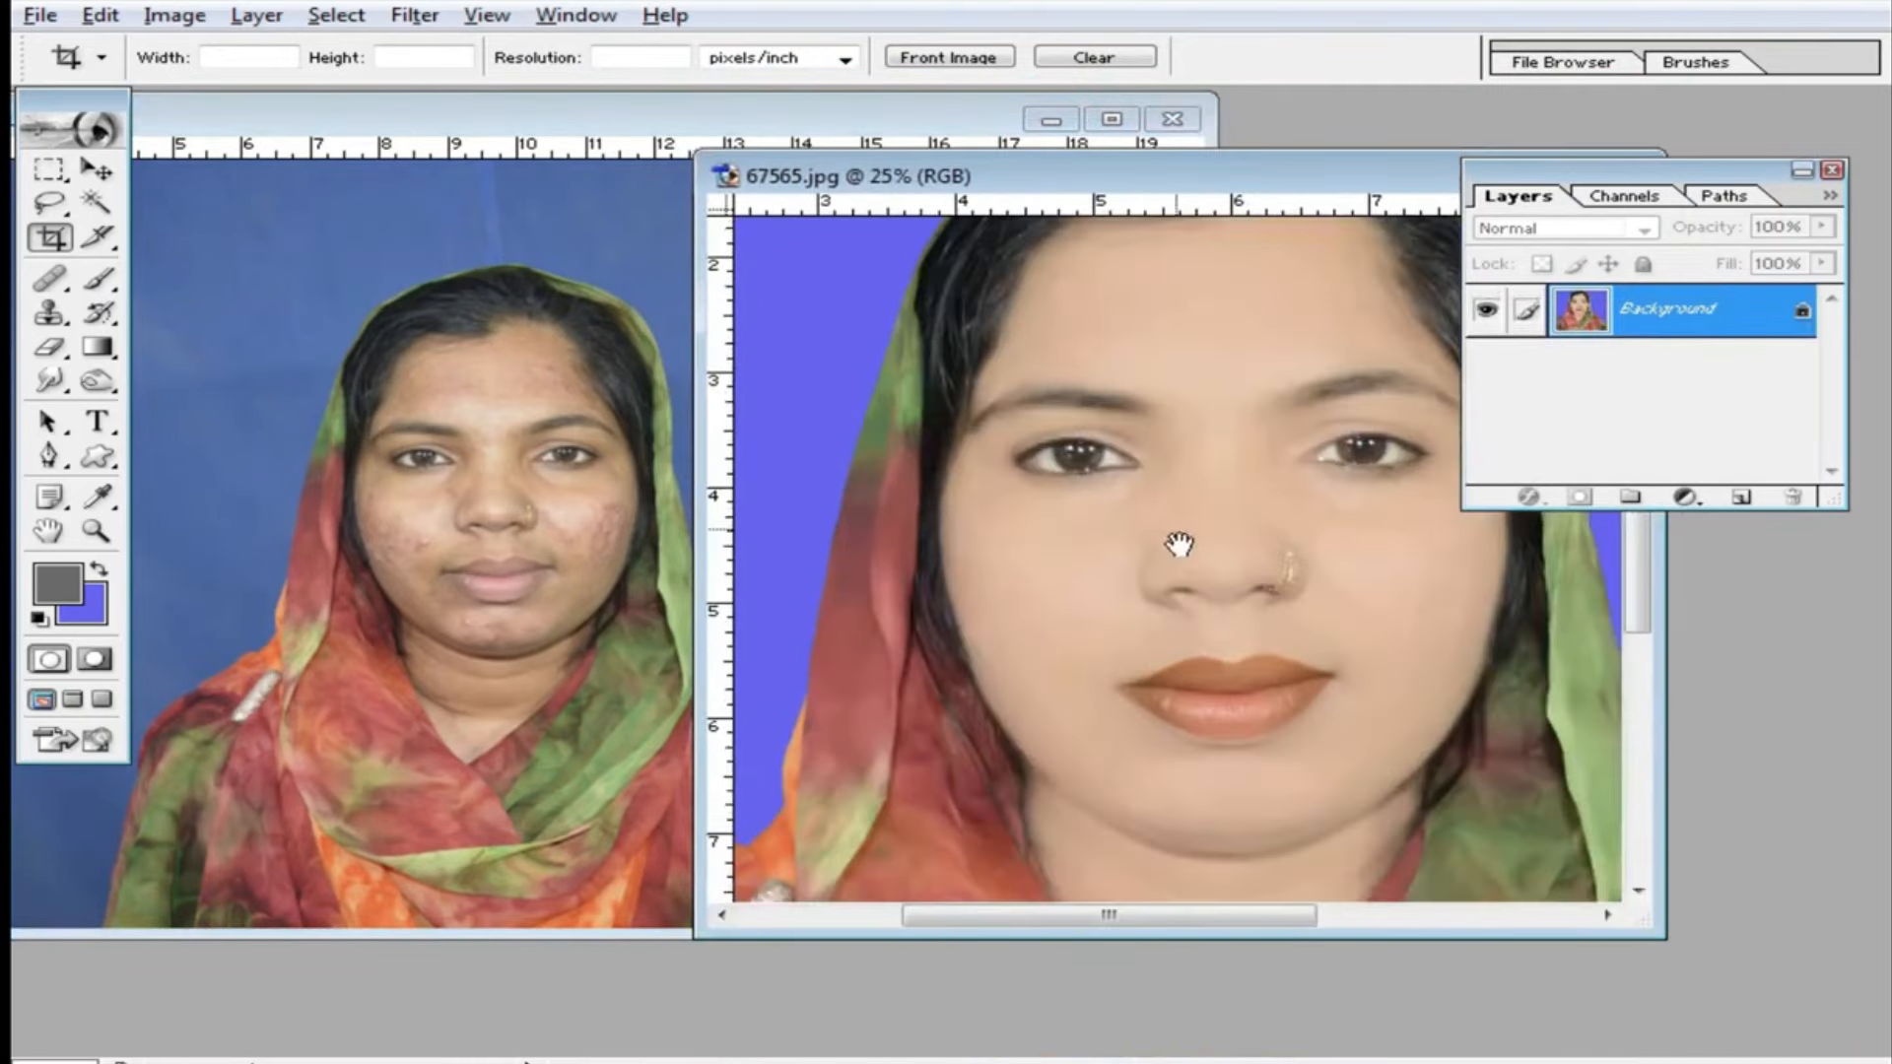
Enlarge the face in the original photo and compare it with the retouched version.
left_click(453, 283)
left_click(579, 507, "ctrl")
left_click(517, 509, "ctrl")
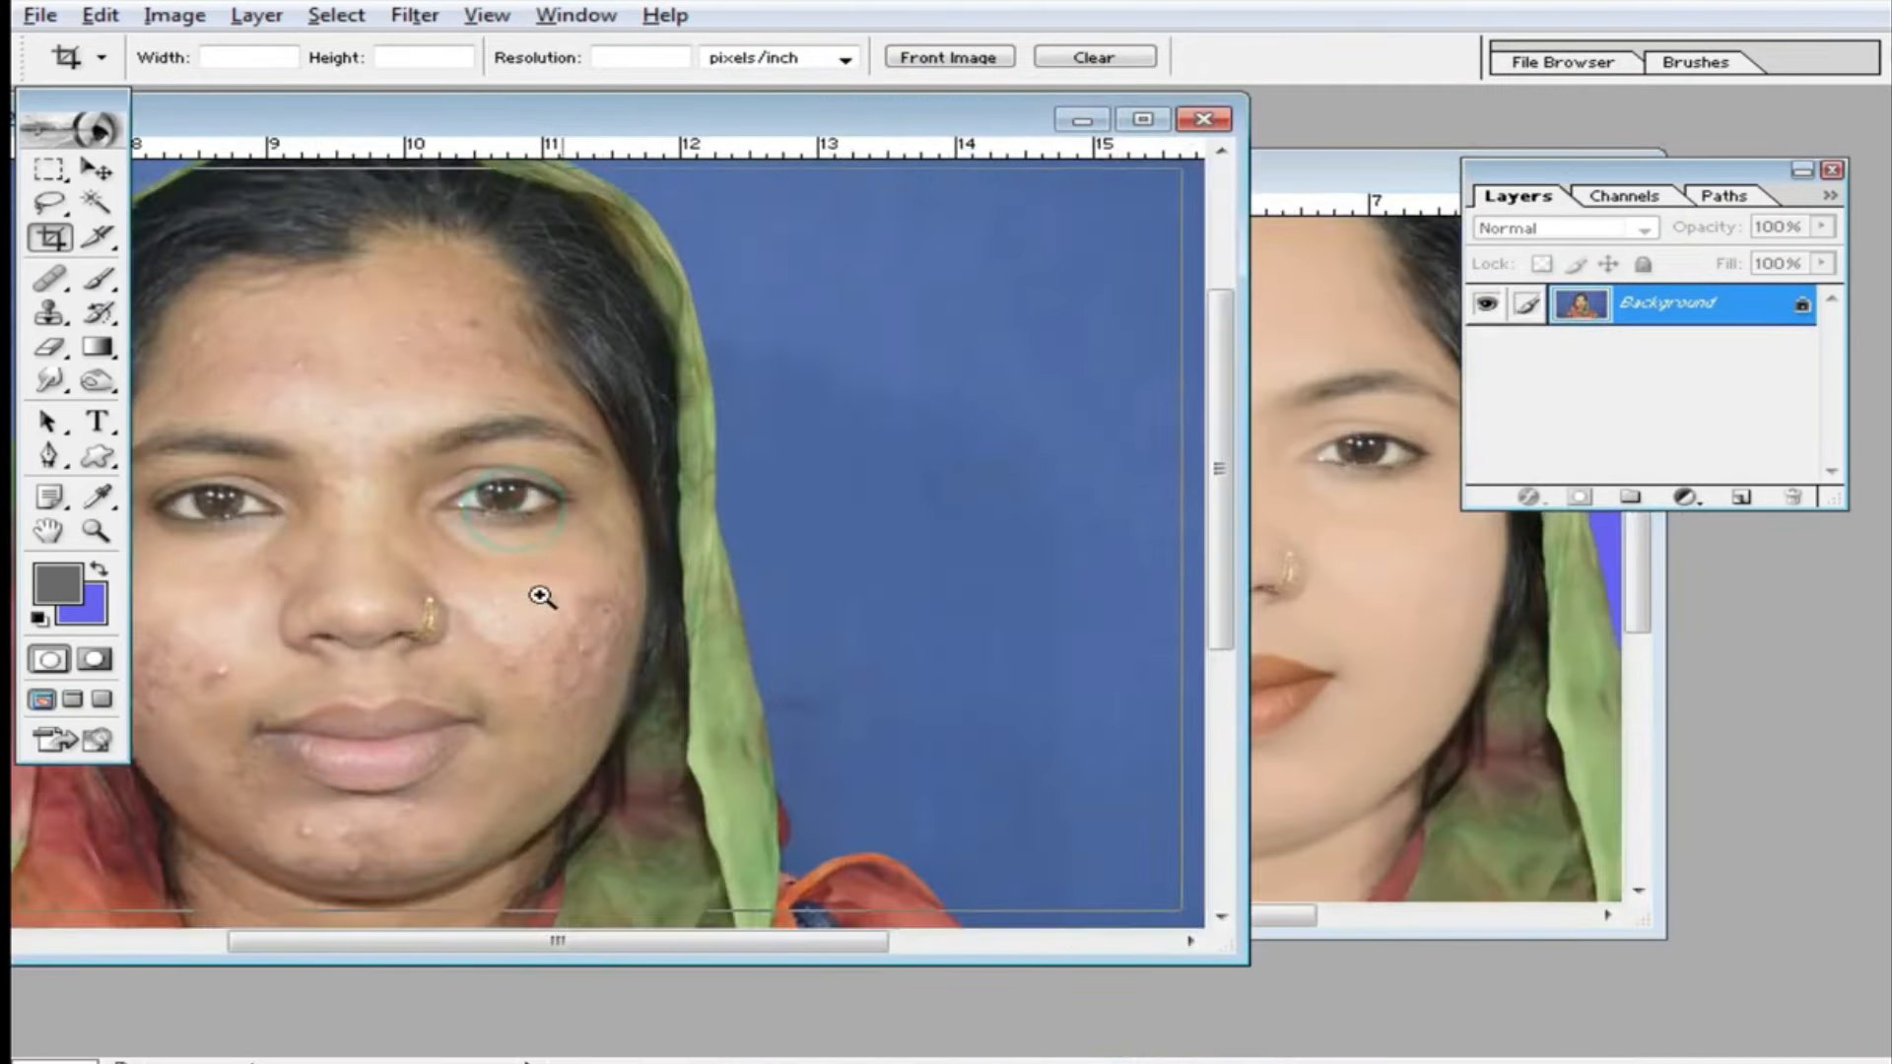
left_click(538, 597, "ctrl")
left_click_drag(534, 644, 648, 526)
left_click(1394, 389)
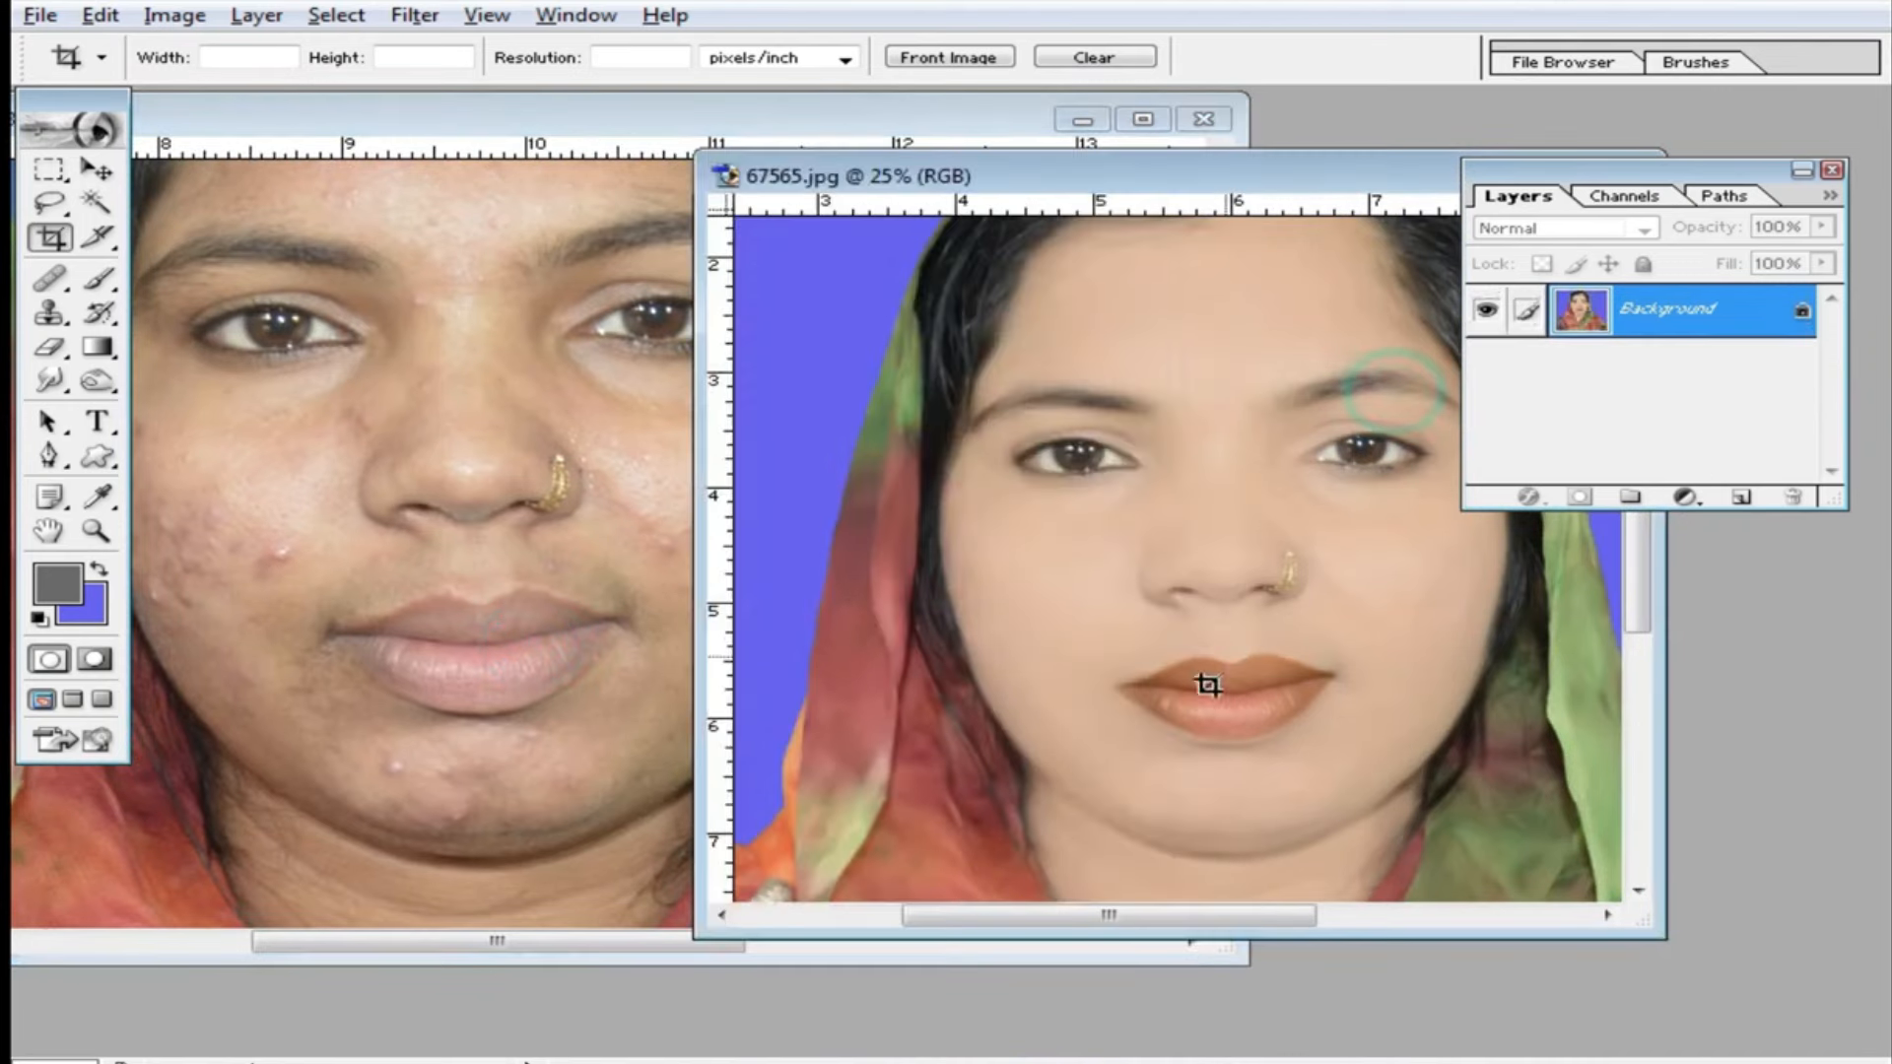
Compare the original photo with 67565.jpg at lower magnification, with the whole retouched portrait at 12.5%.
left_click(541, 609)
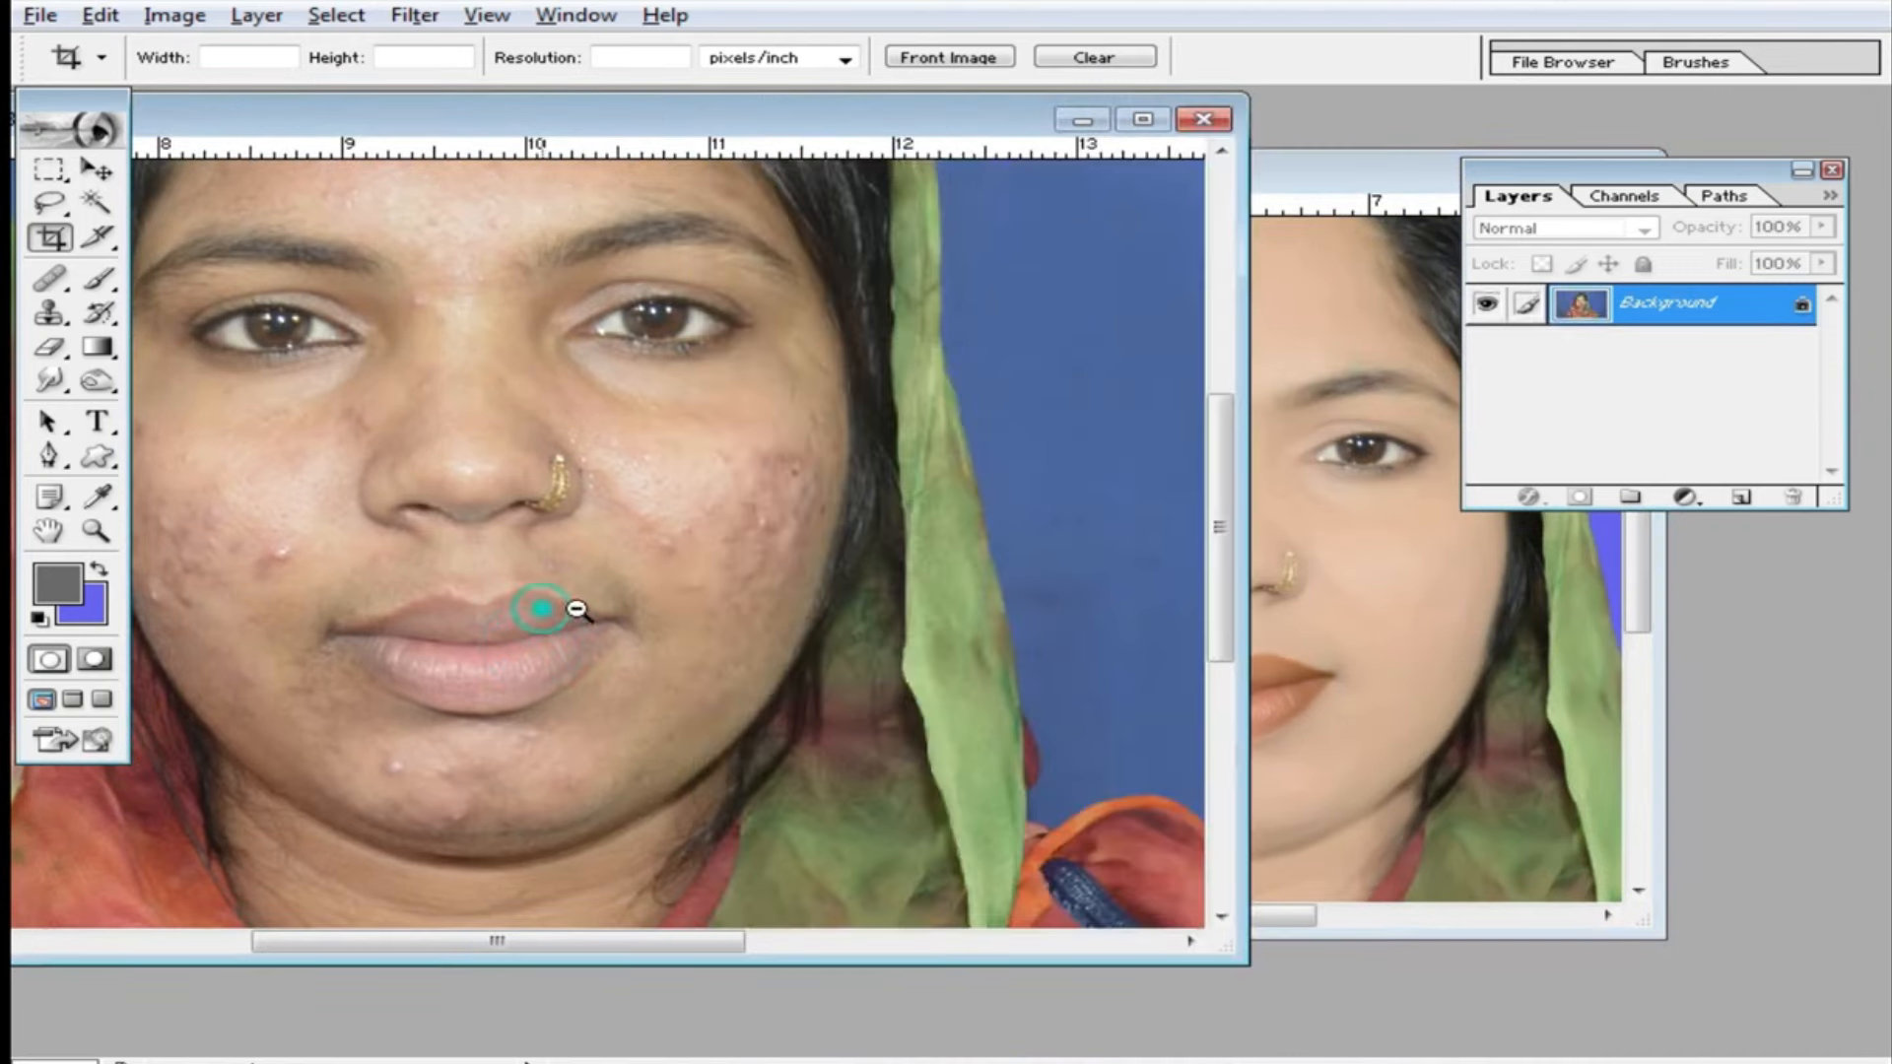
left_click(1233, 591)
left_click(1236, 592)
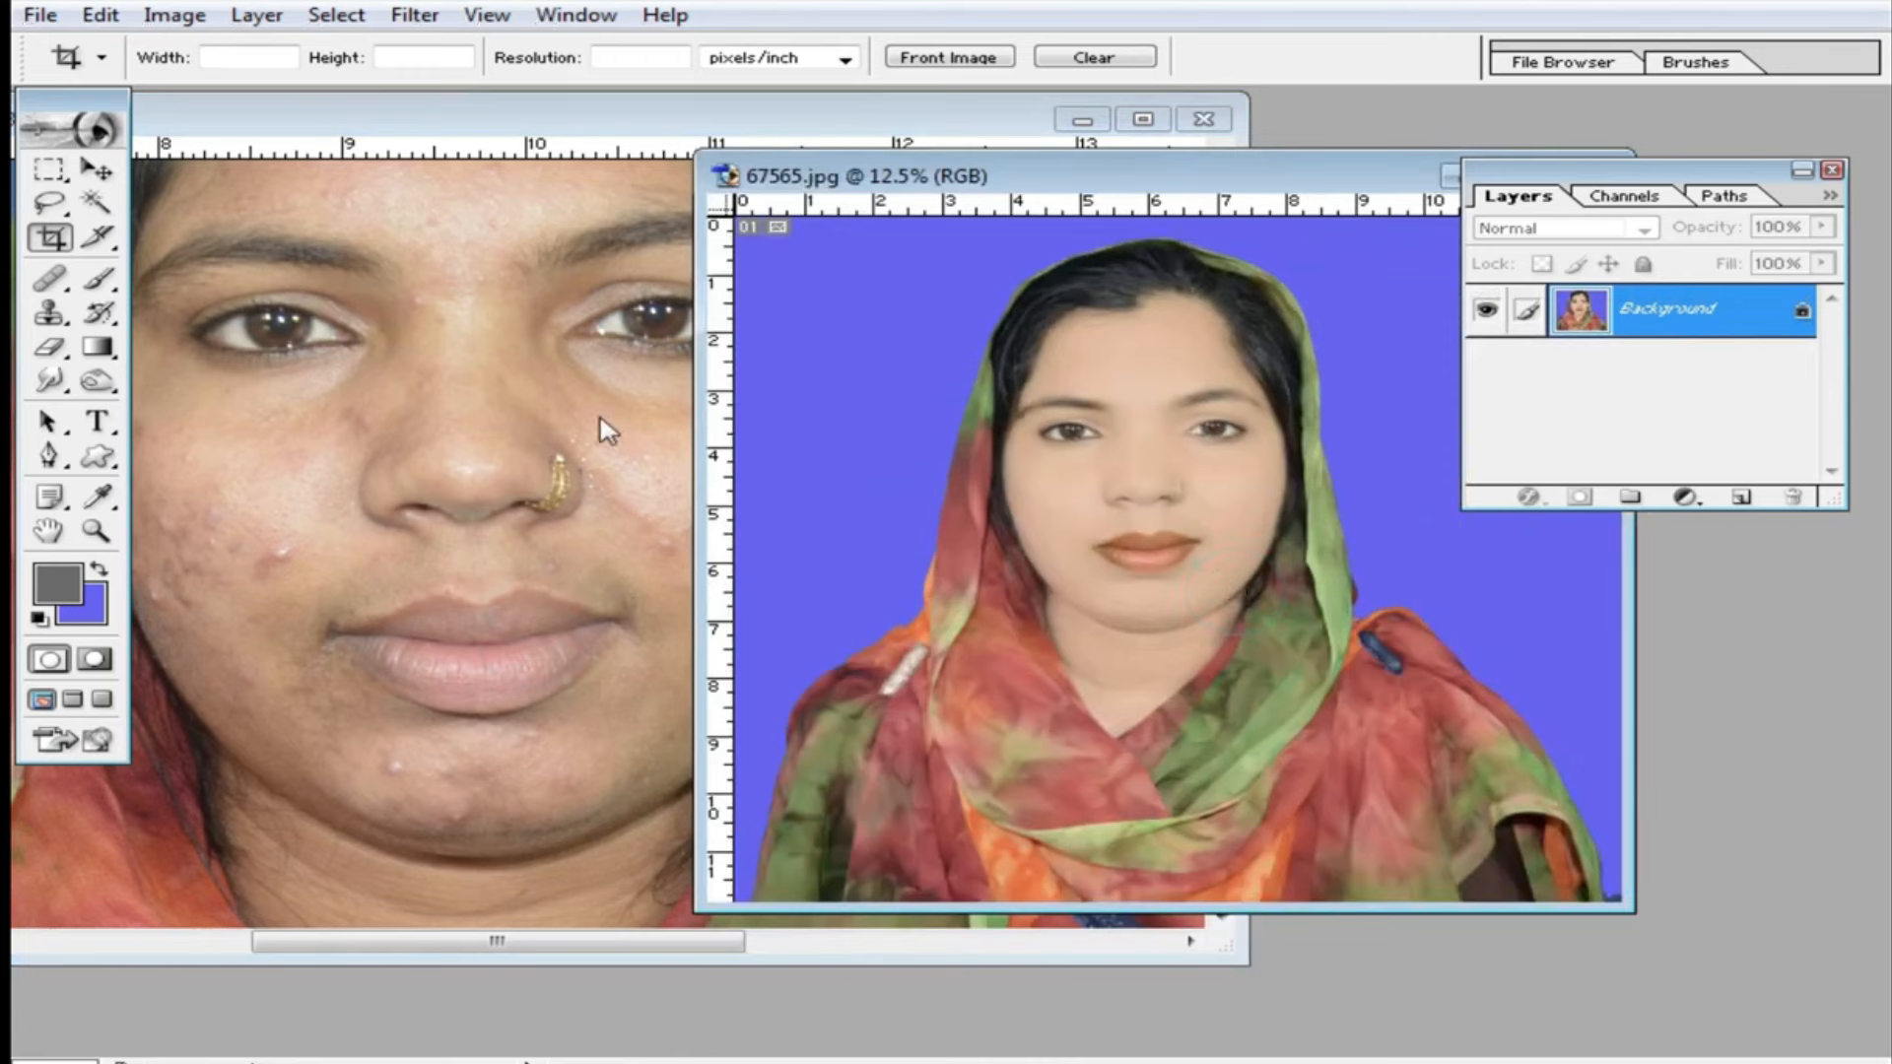
left_click(509, 412)
left_click(519, 473)
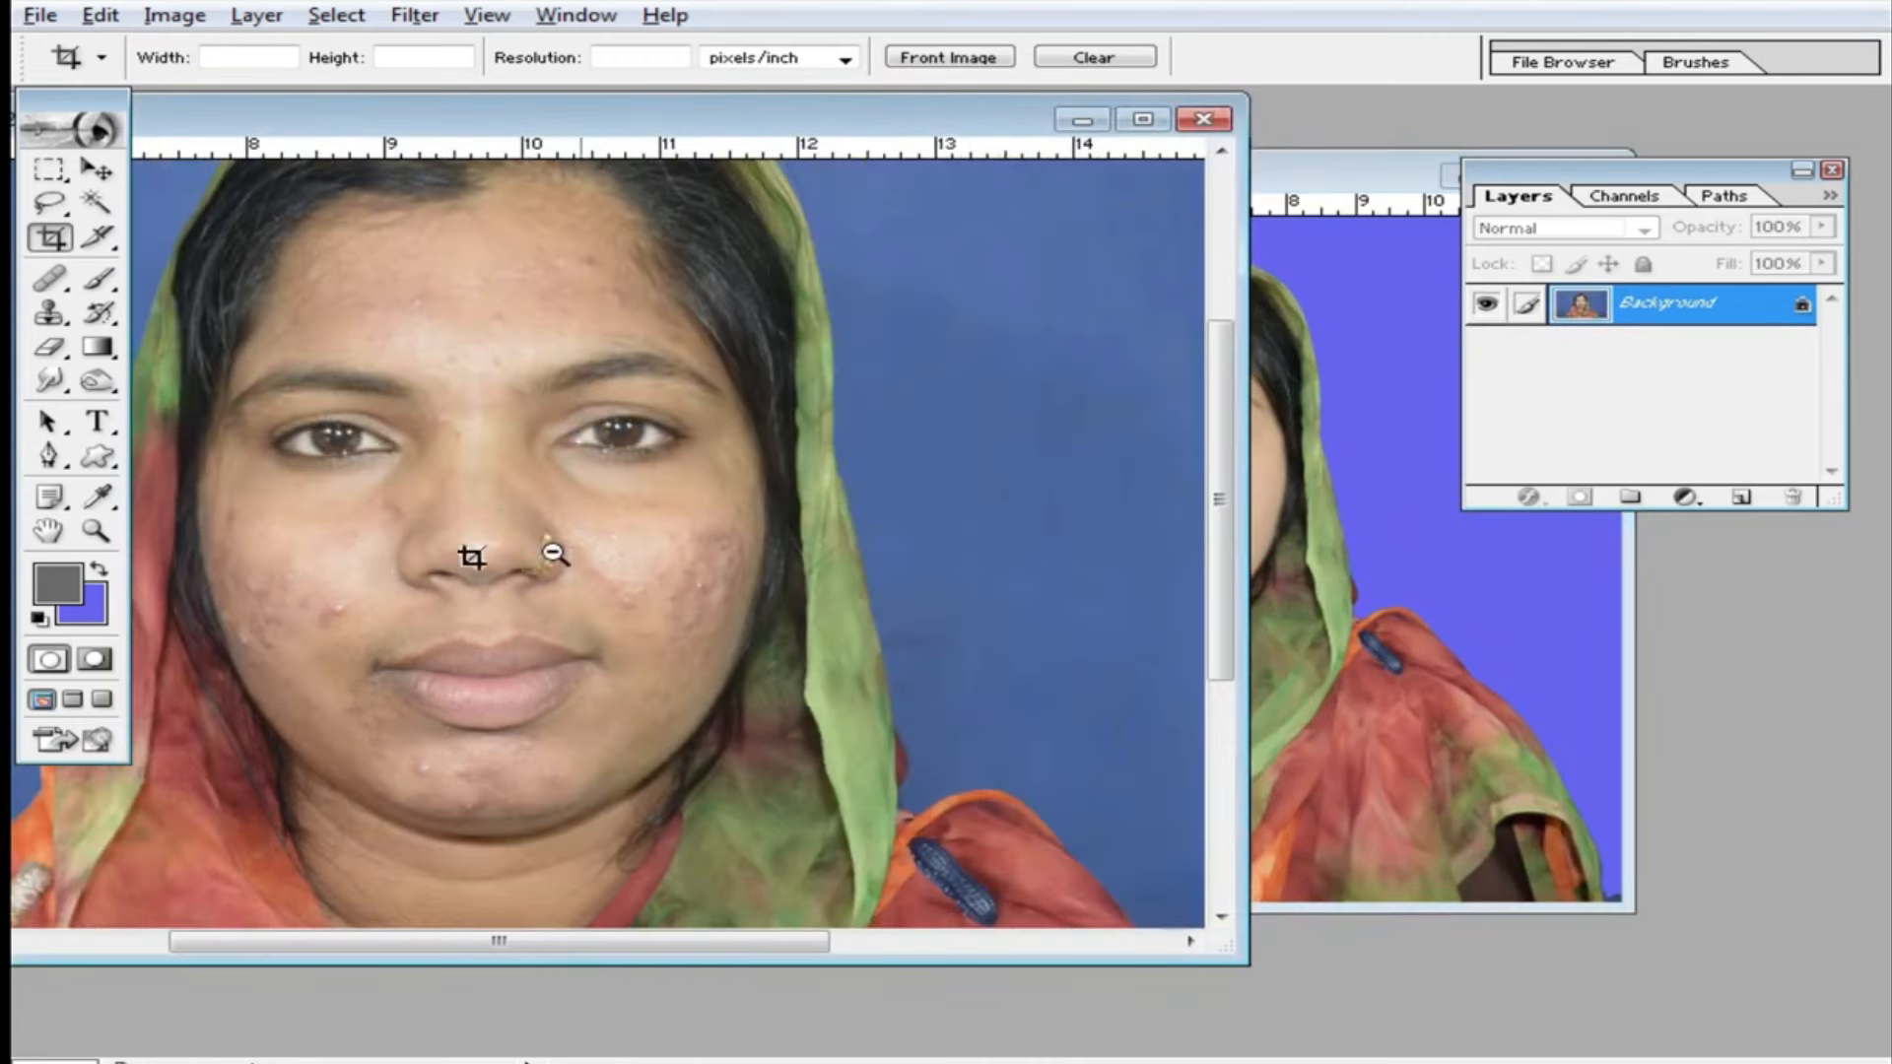
Examine the retouched lips and lower face in 67565.jpg at 33.3%, and the whole face at 16.7%.
left_click(1335, 406)
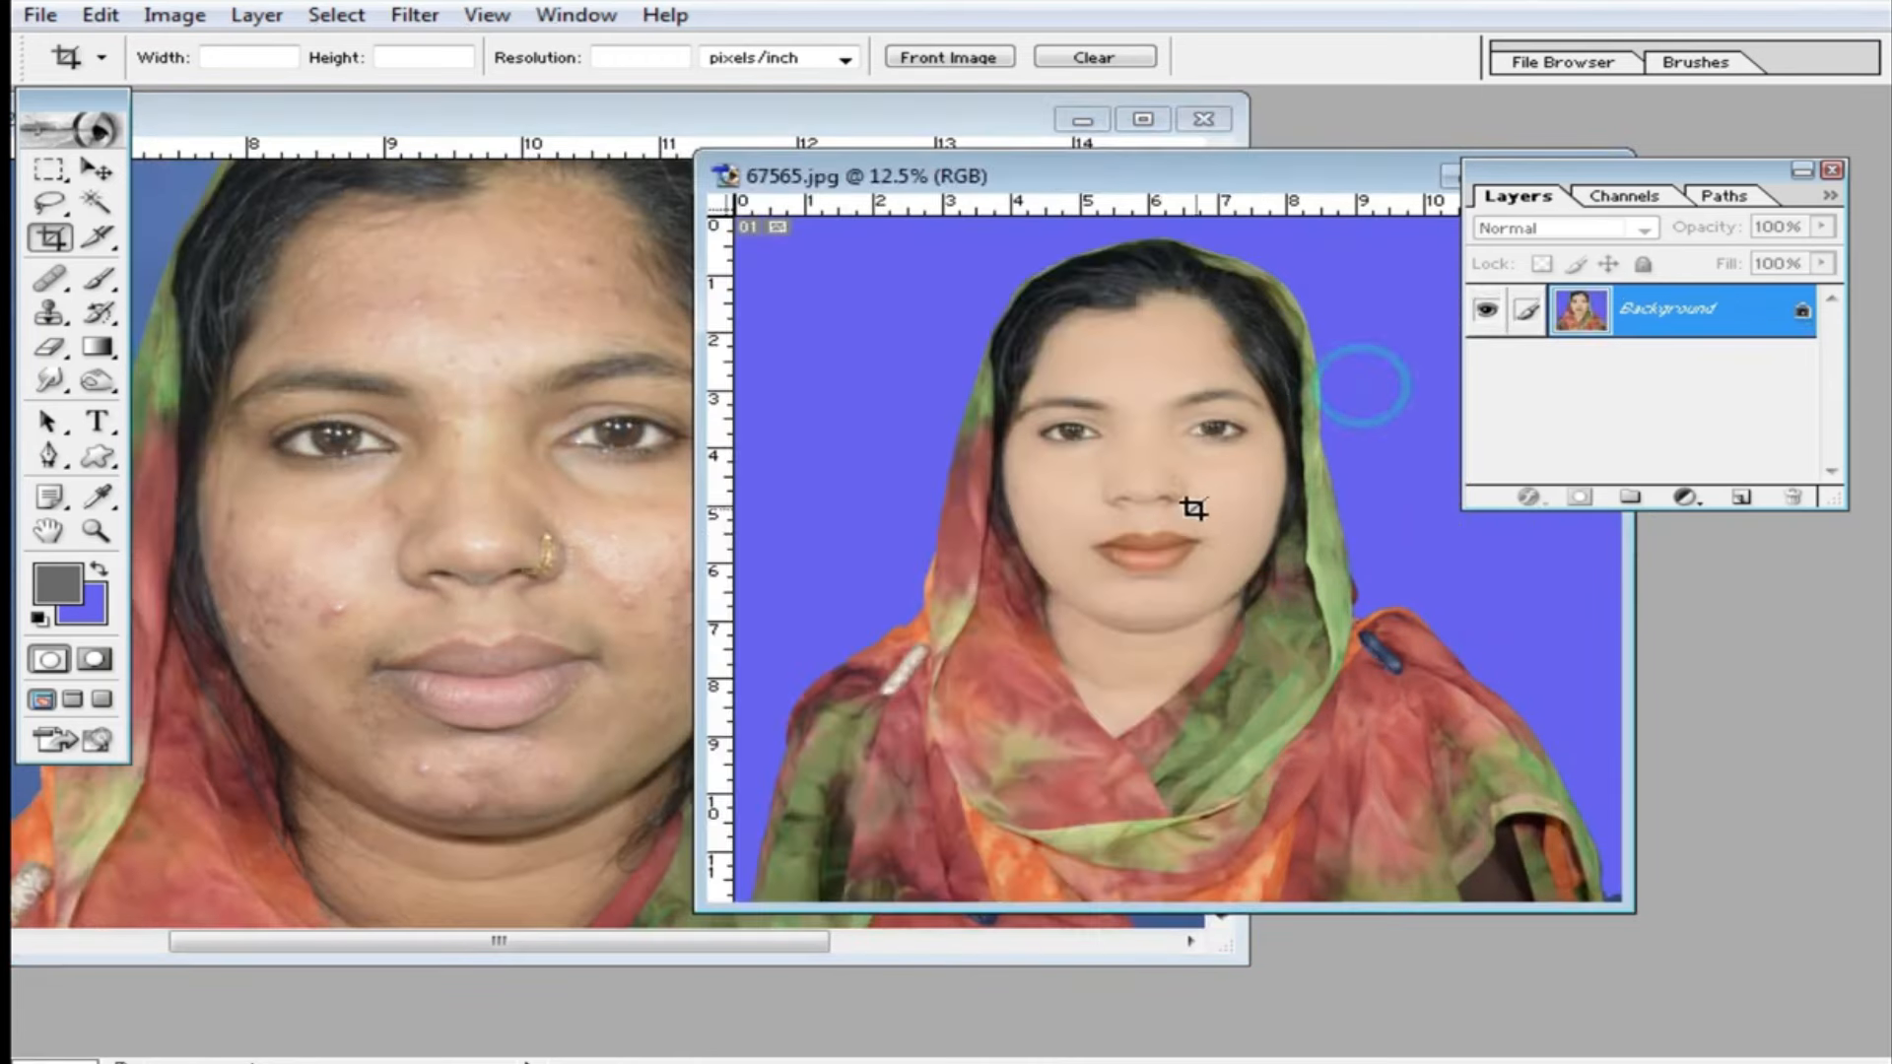
left_click(1148, 537)
left_click(1187, 585)
left_click_drag(1222, 666, 1149, 545)
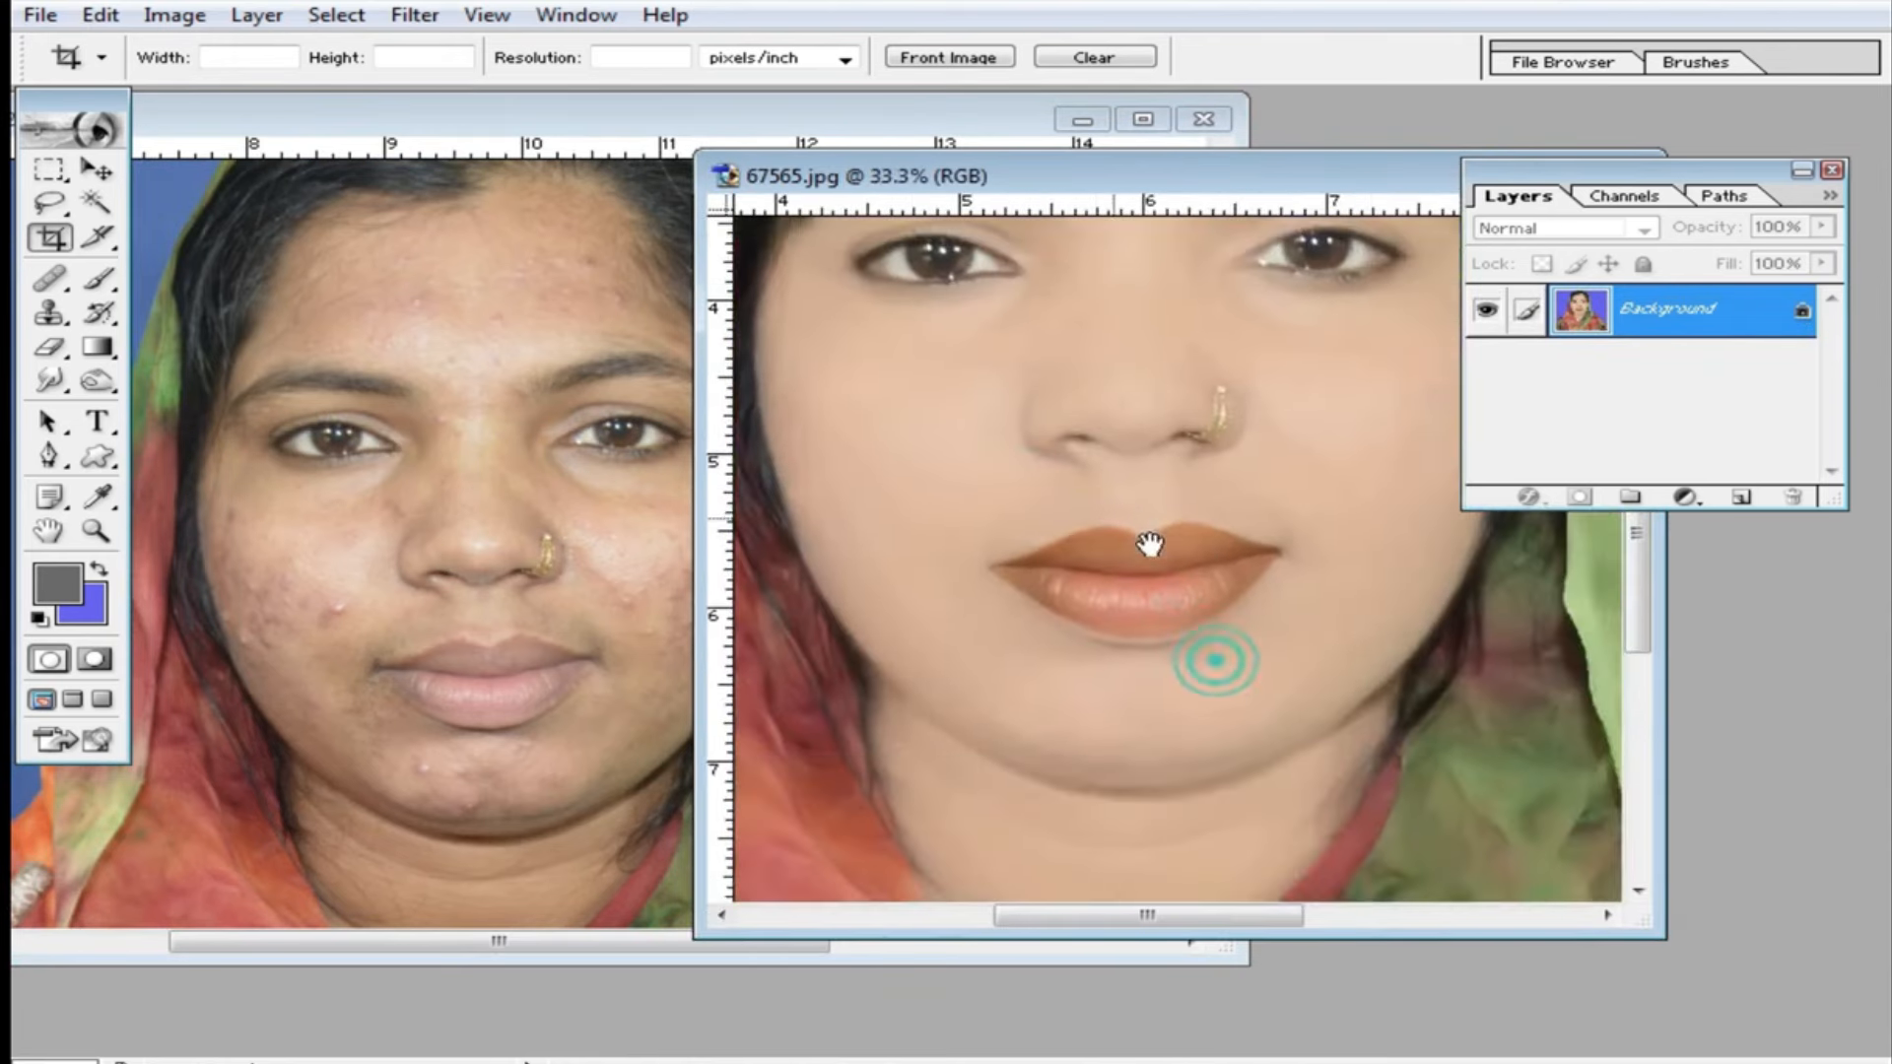
left_click(1225, 574, "alt")
left_click(1222, 582, "alt")
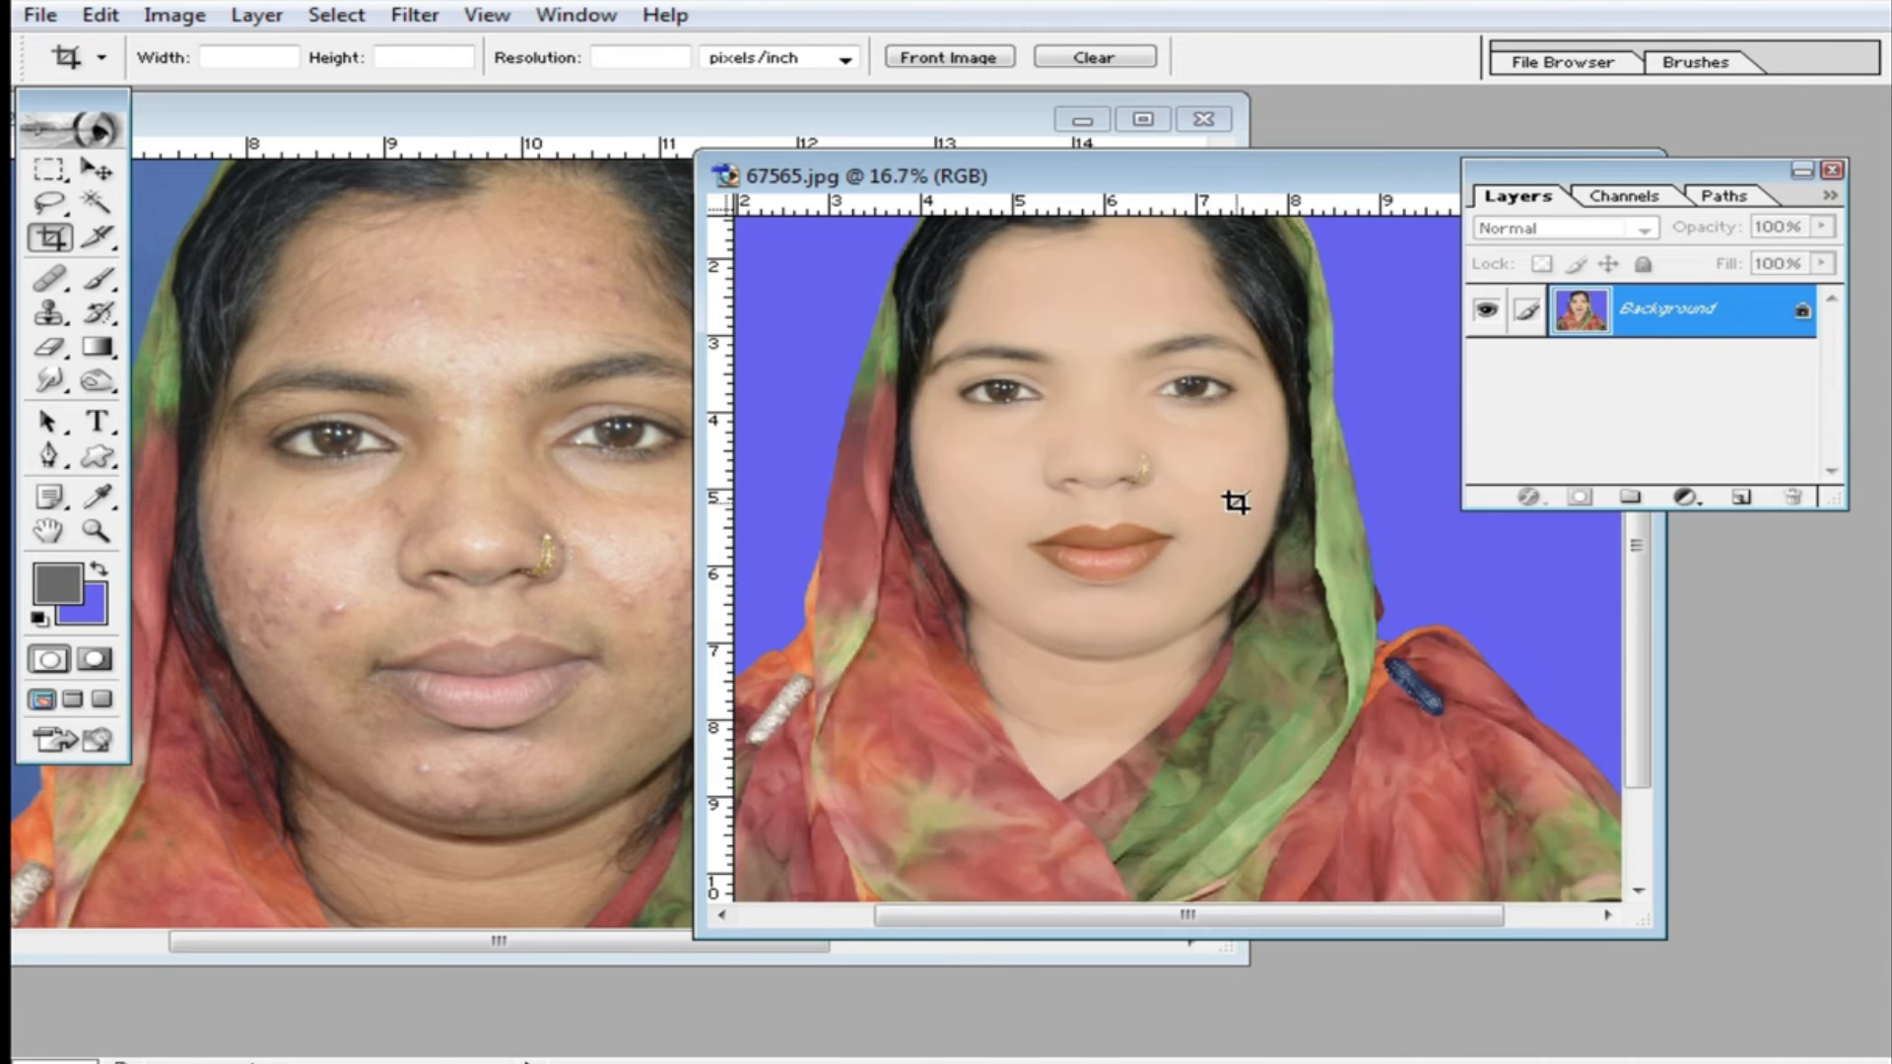
Close both the retouched 67565.jpg and the original photo.
left_click_drag(1305, 177, 1057, 259)
left_click(1384, 258)
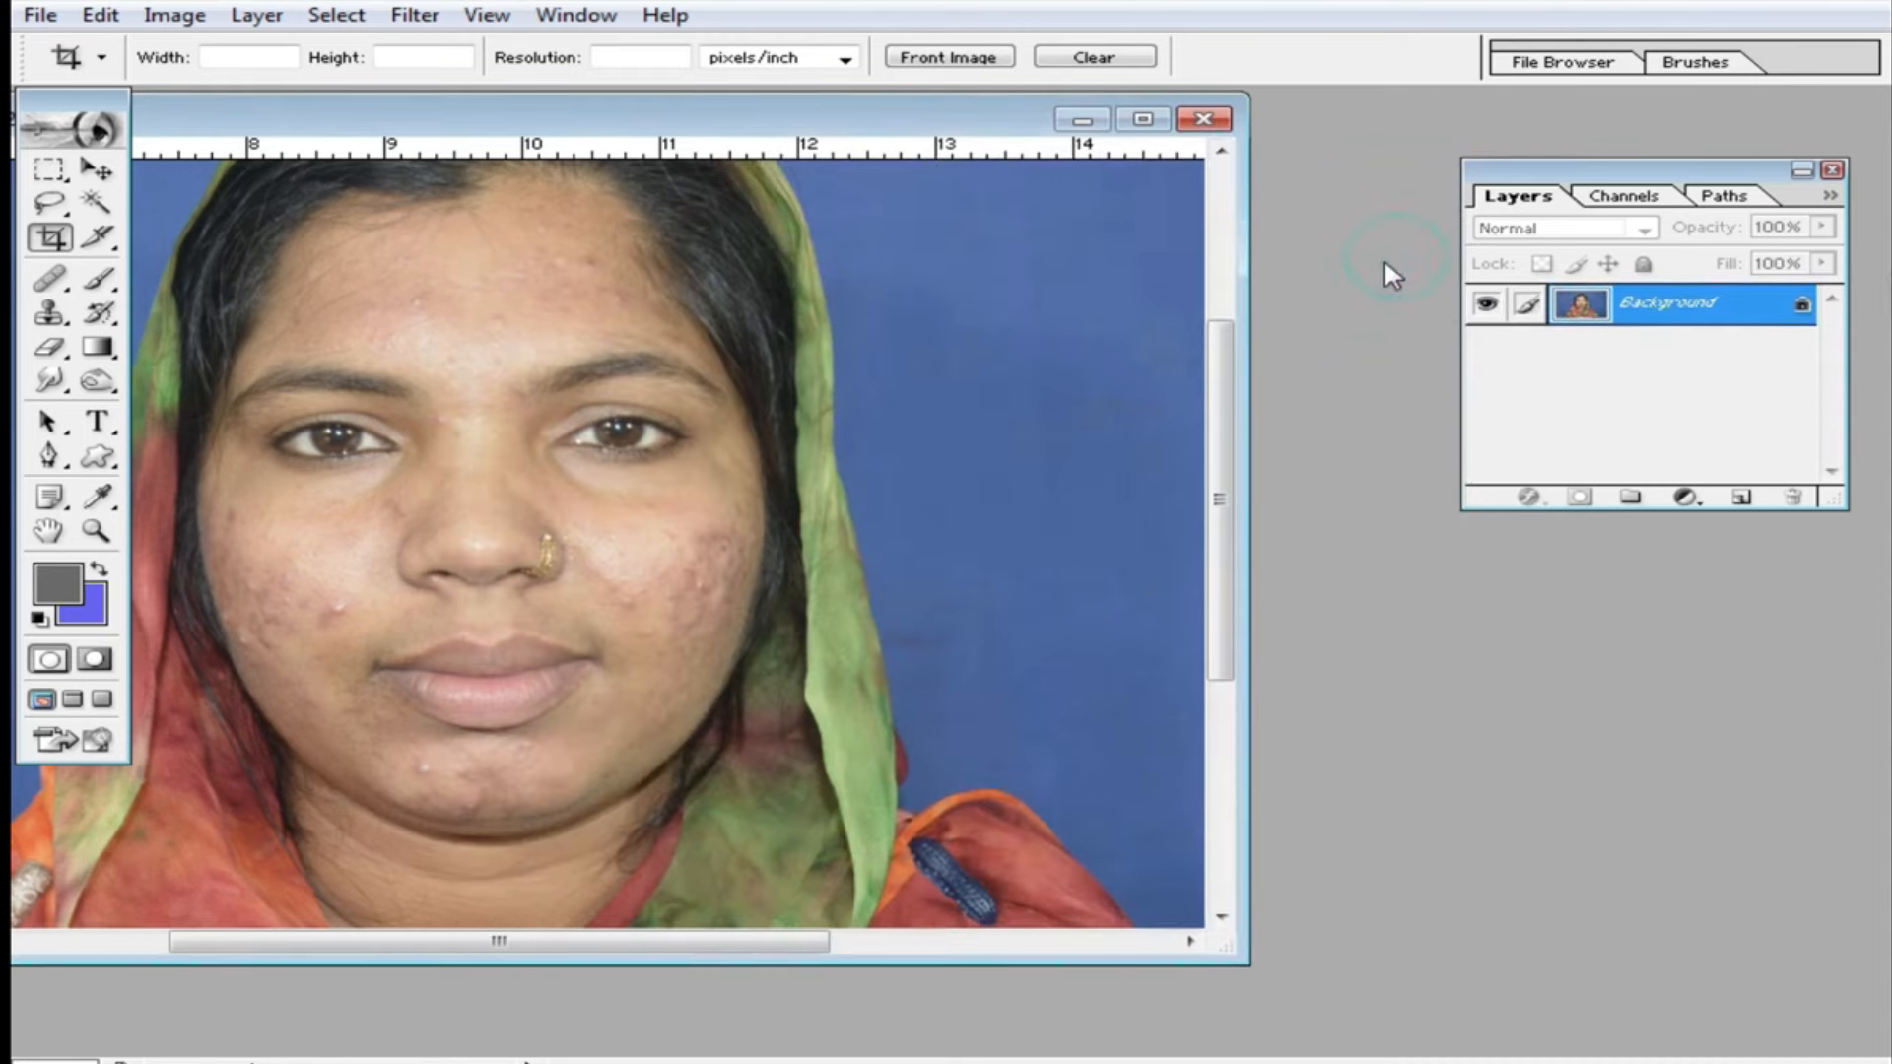
left_click(1203, 119)
Reopen 67565 from New folder (3) to check the saved portrait, and close it again.
double_click(1138, 473)
scroll(1232, 542, "down", 10)
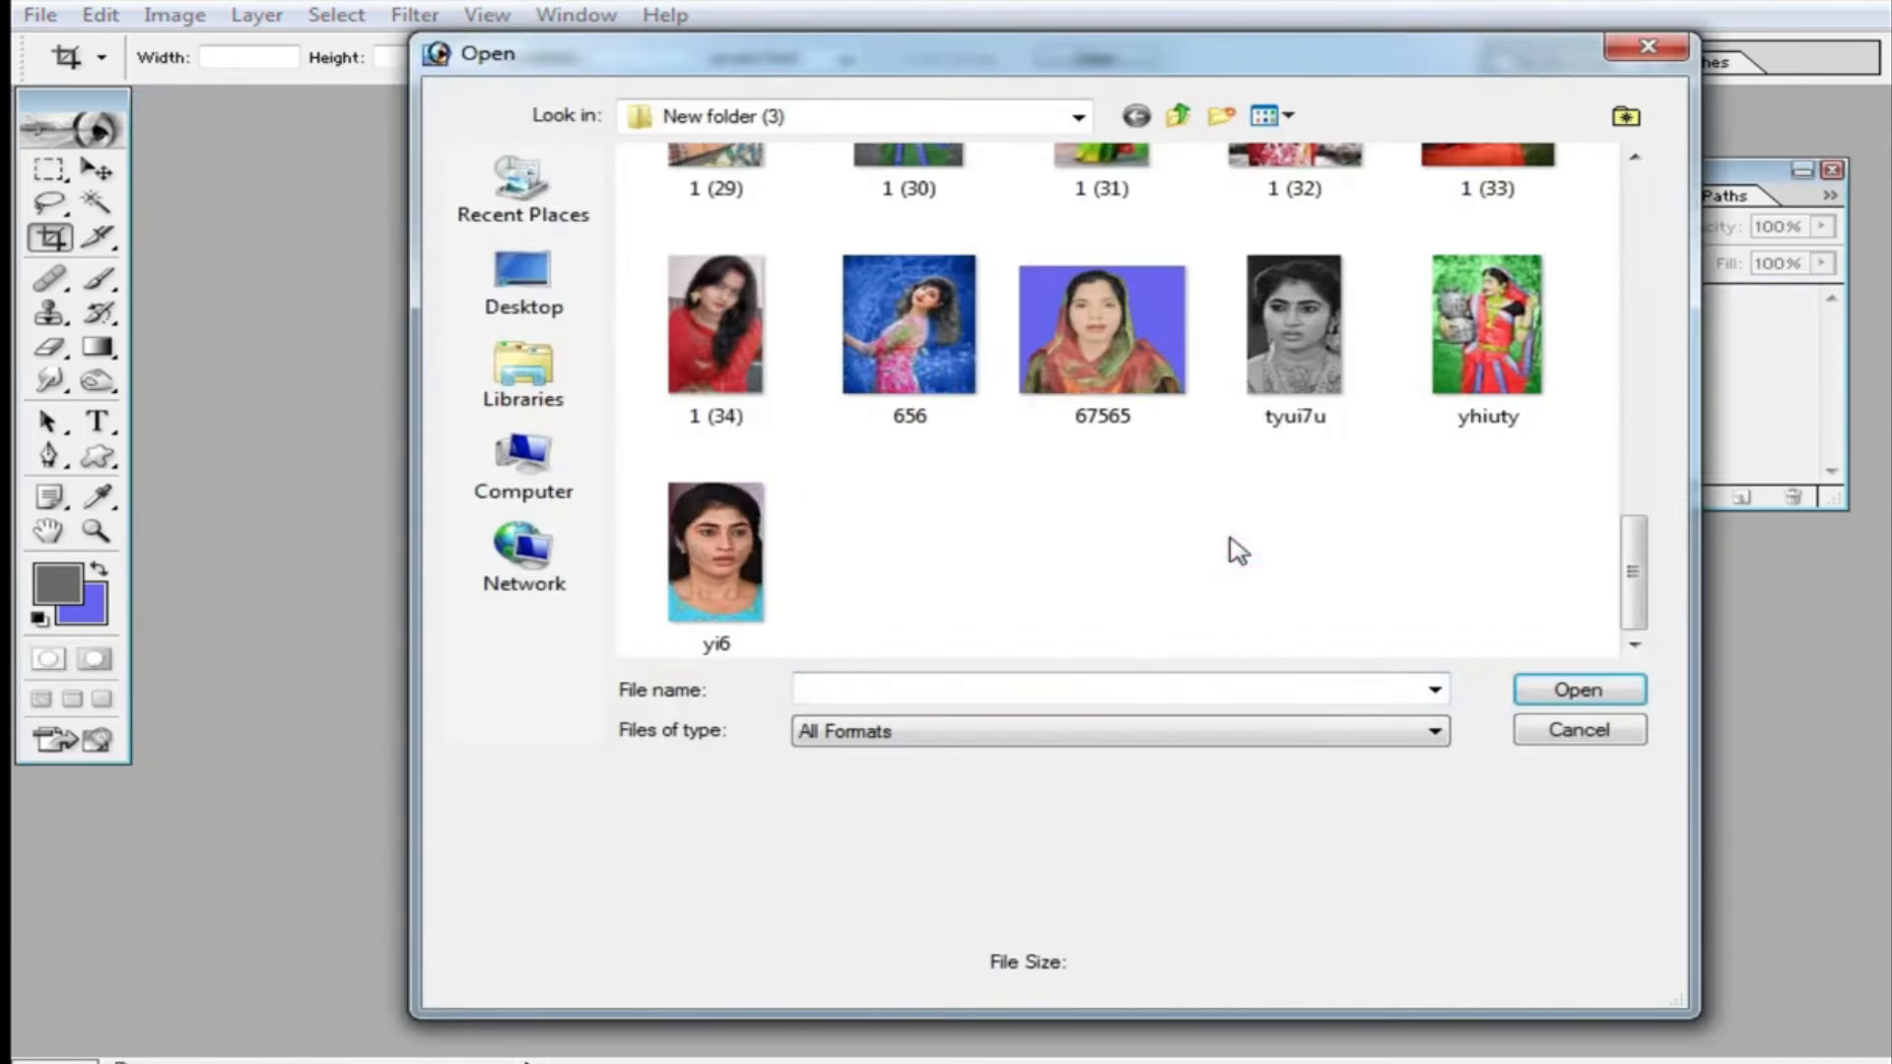
double_click(1149, 351)
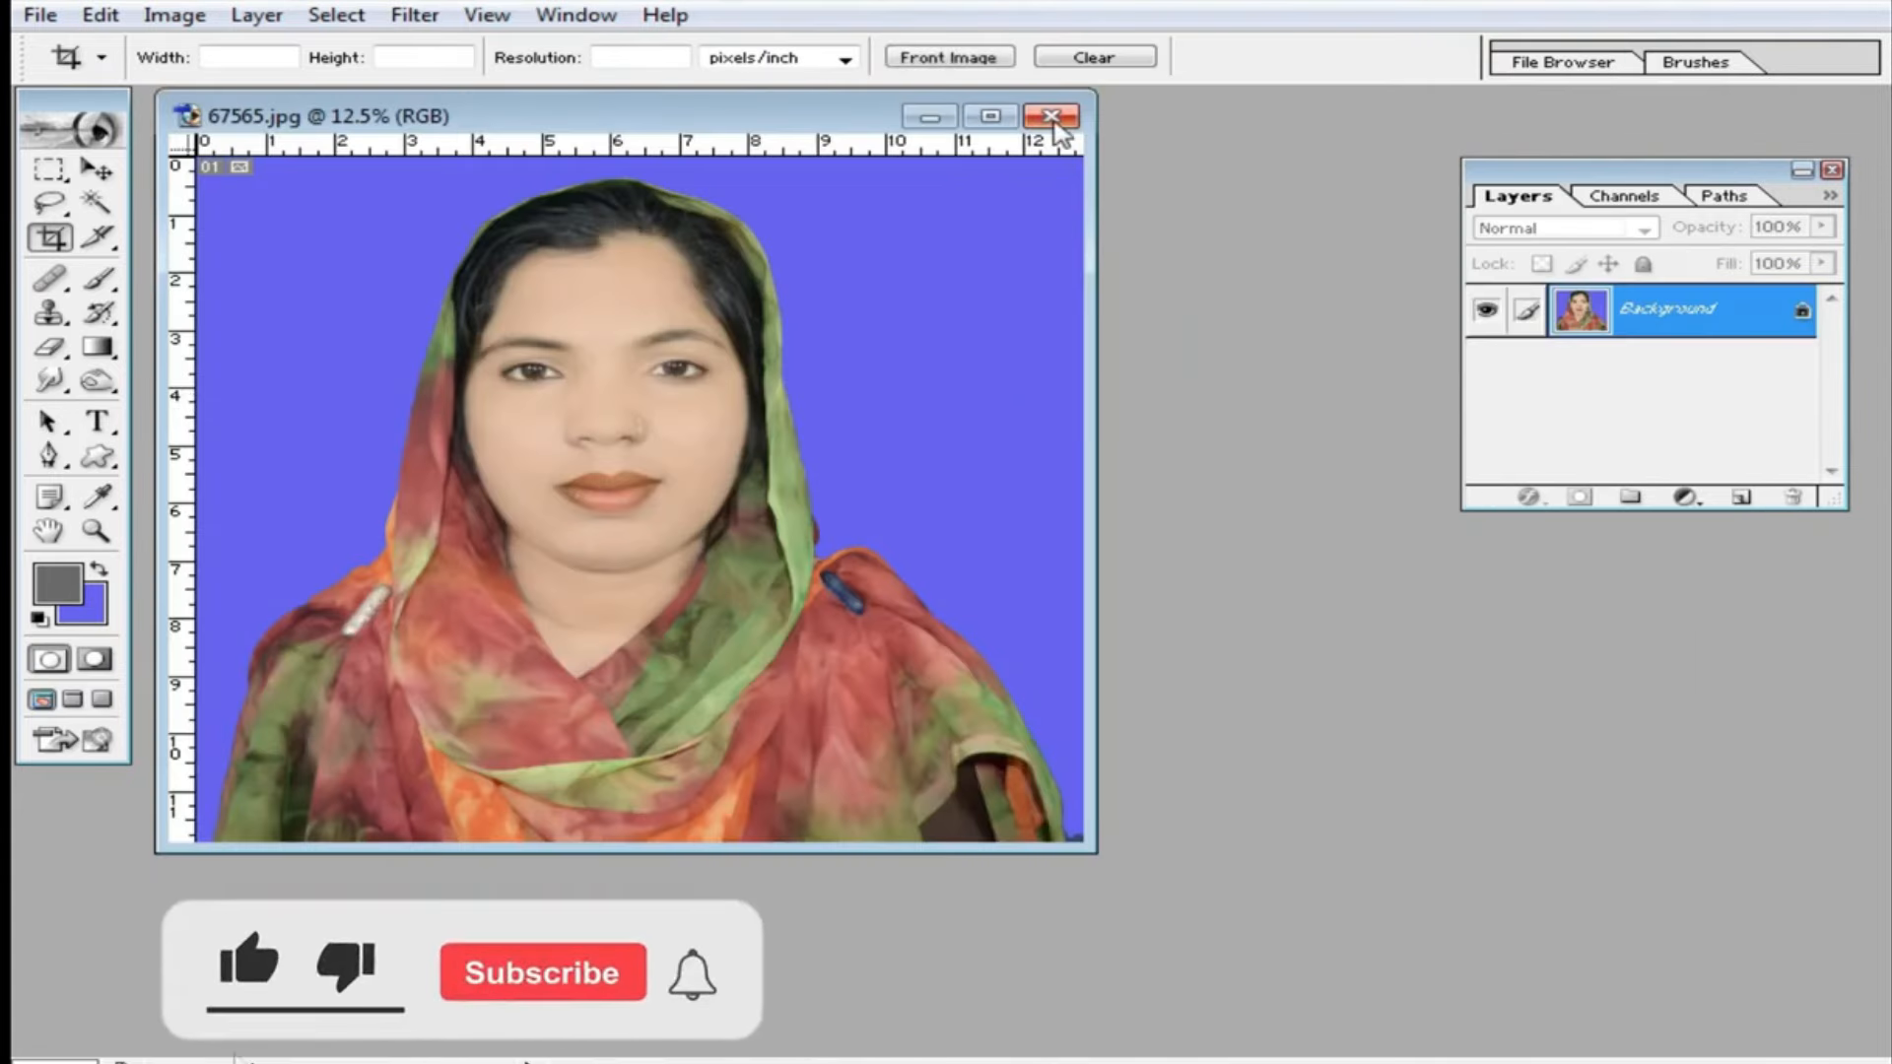
left_click(1052, 118)
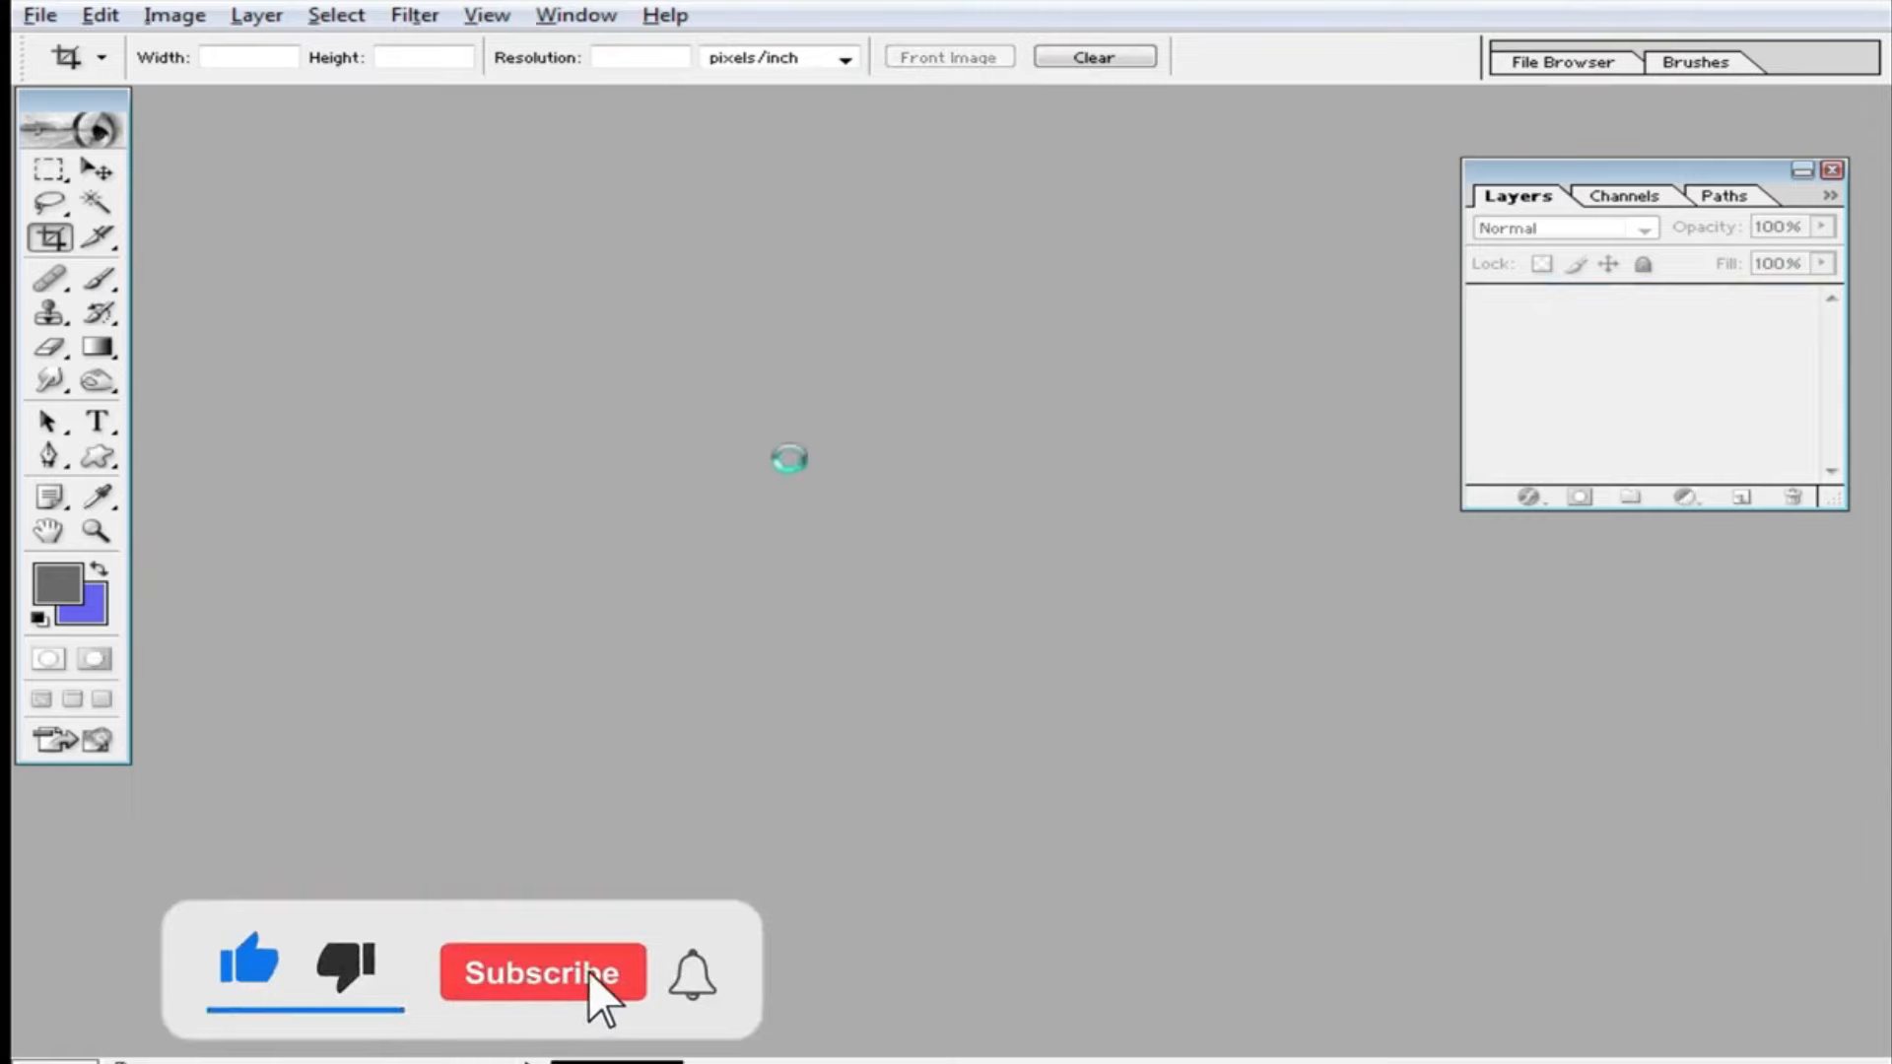